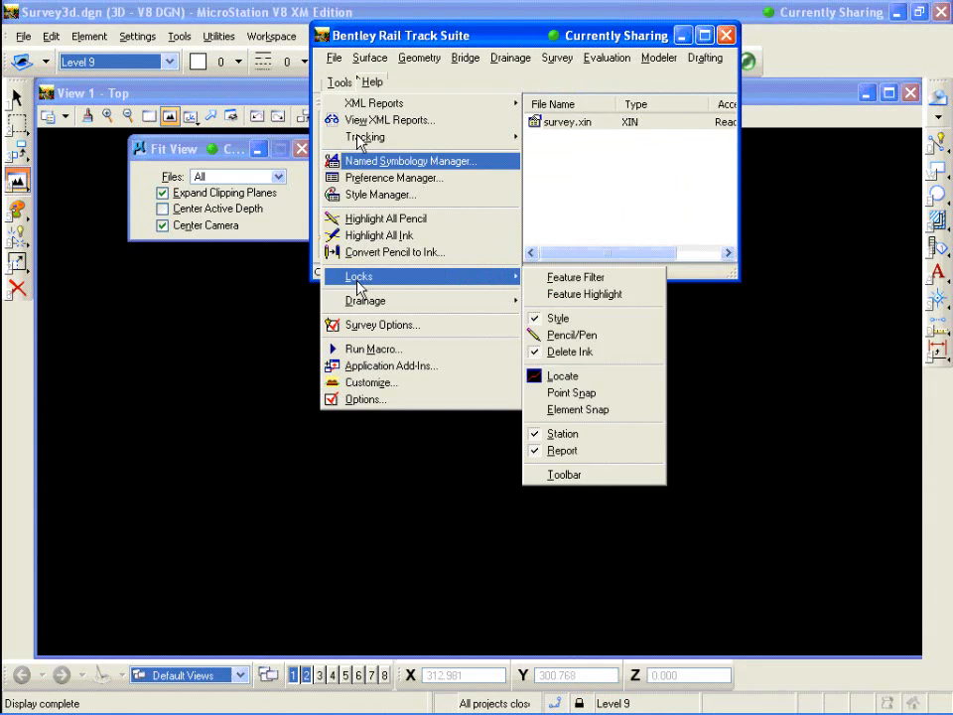
# - Show the Locks toolbar in the Bentley Rail Track Suite window and move that window lower over the view
pyautogui.click(579, 475)
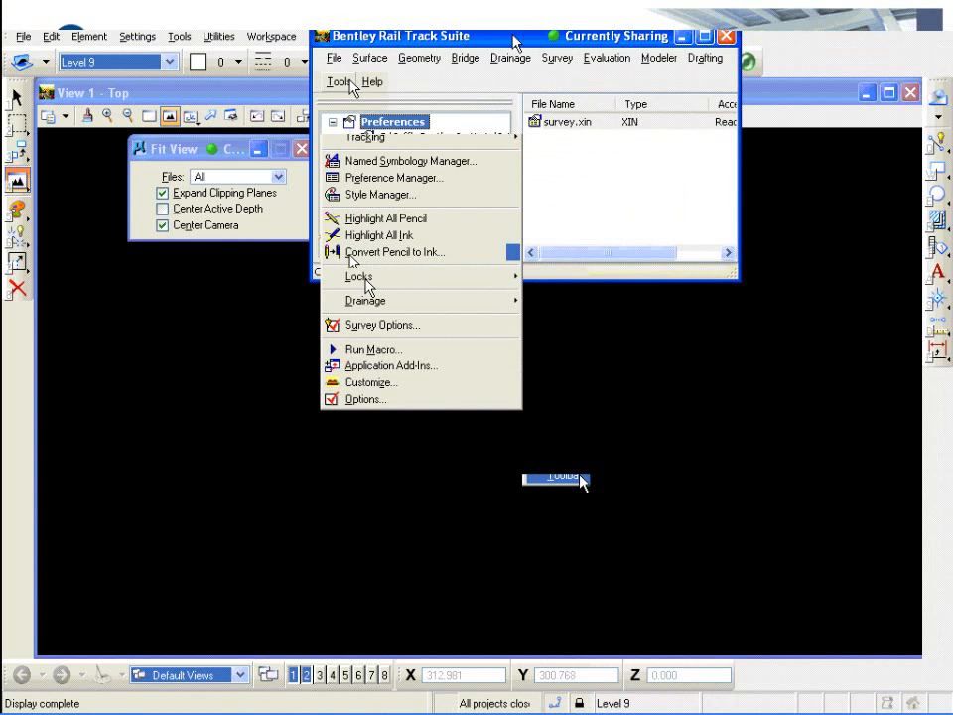
pyautogui.click(581, 477)
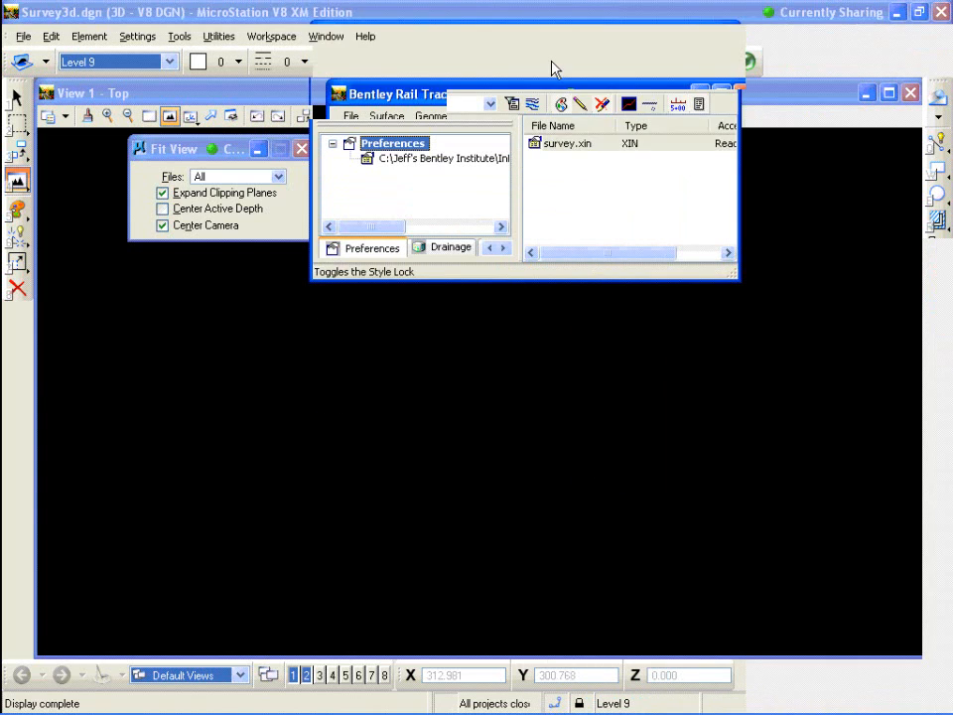
pyautogui.moveTo(552, 62); pyautogui.dragTo(611, 190)
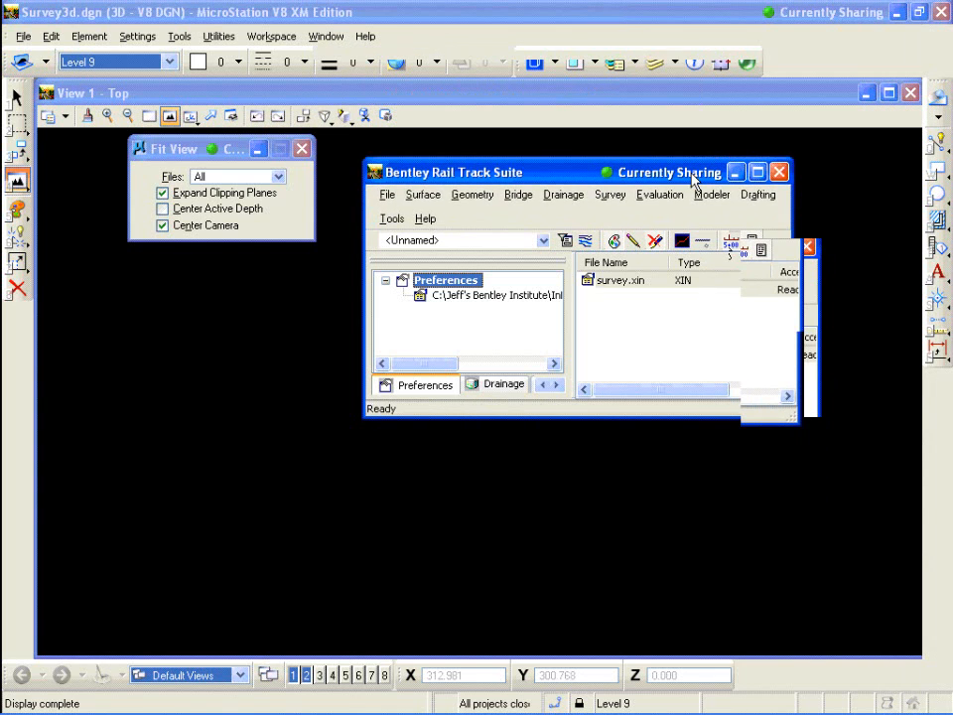
# - Turn on the View Survey Data toolbar in the customization settings and close them
pyautogui.click(612, 195)
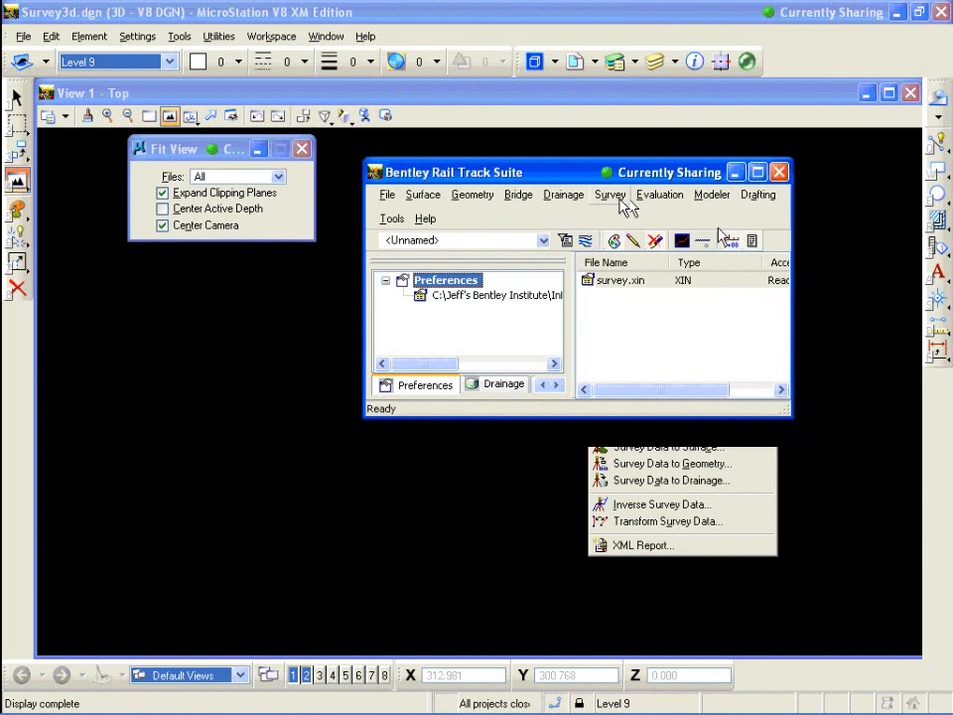
pyautogui.moveTo(393, 218)
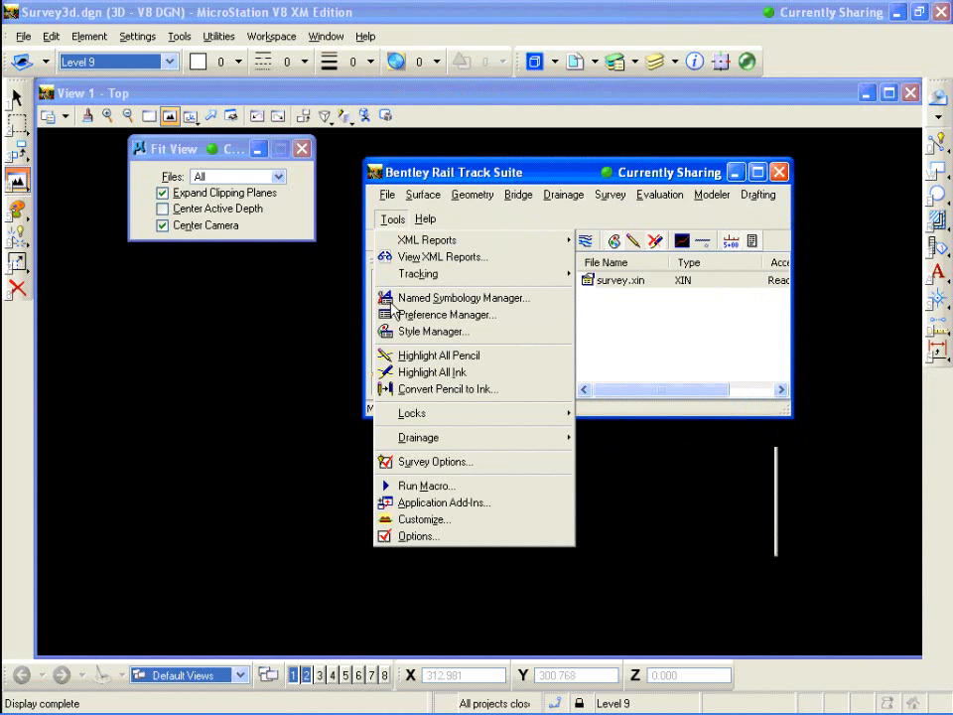
pyautogui.click(427, 519)
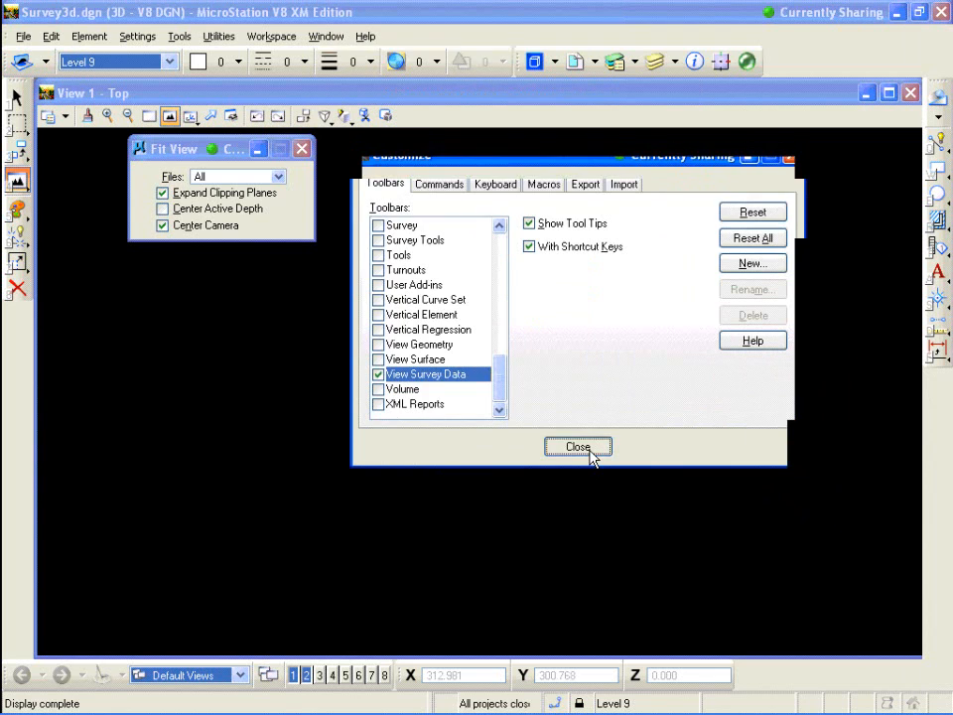
pyautogui.click(590, 451)
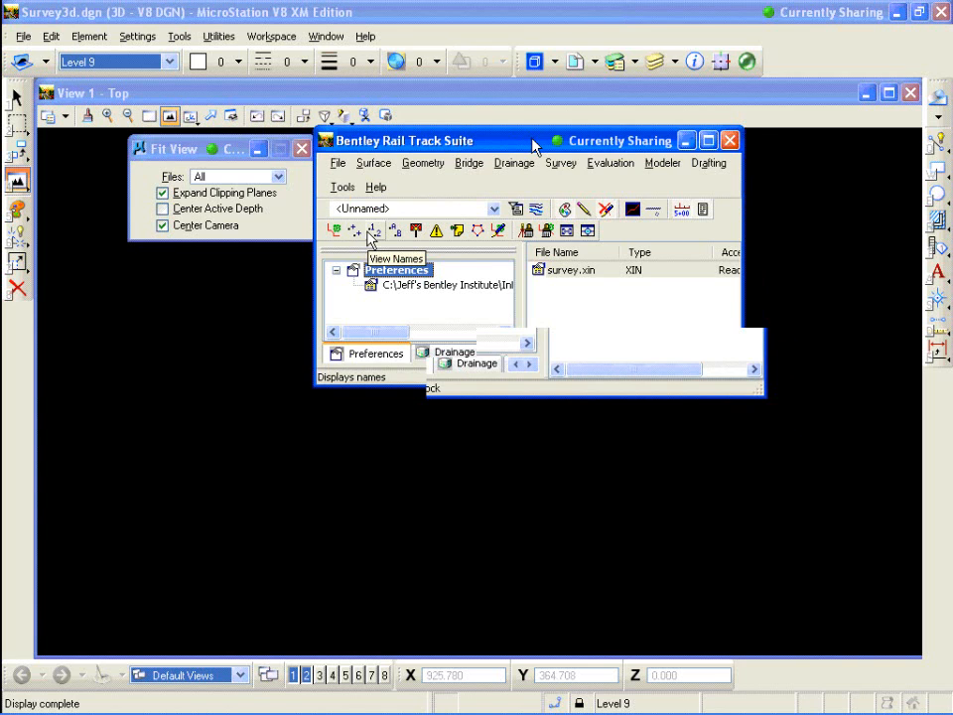
pyautogui.click(560, 165)
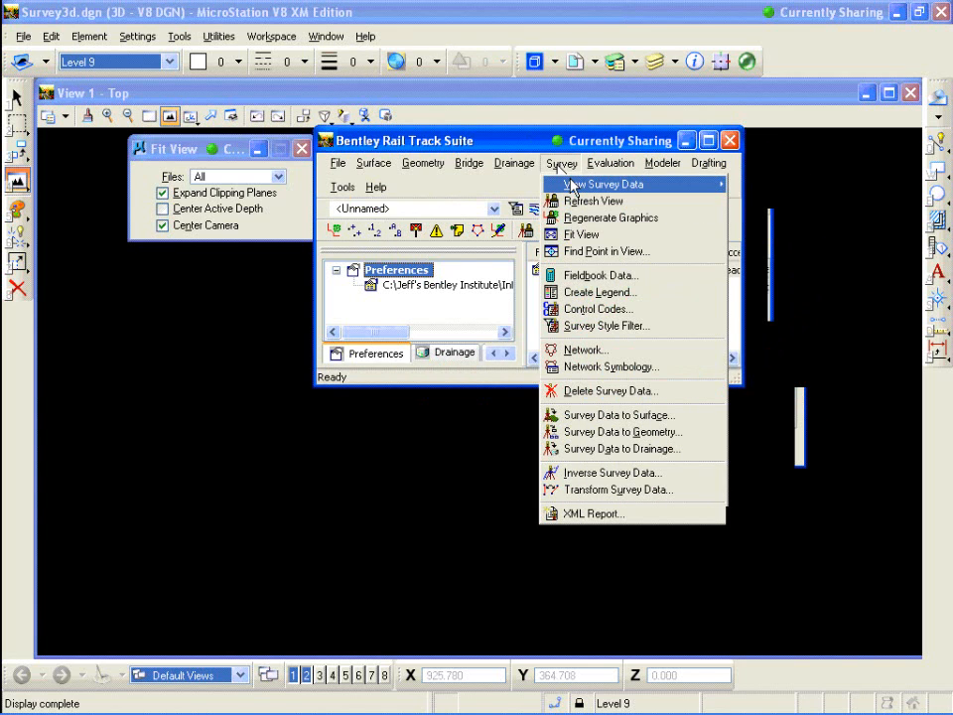
pyautogui.moveTo(576, 184)
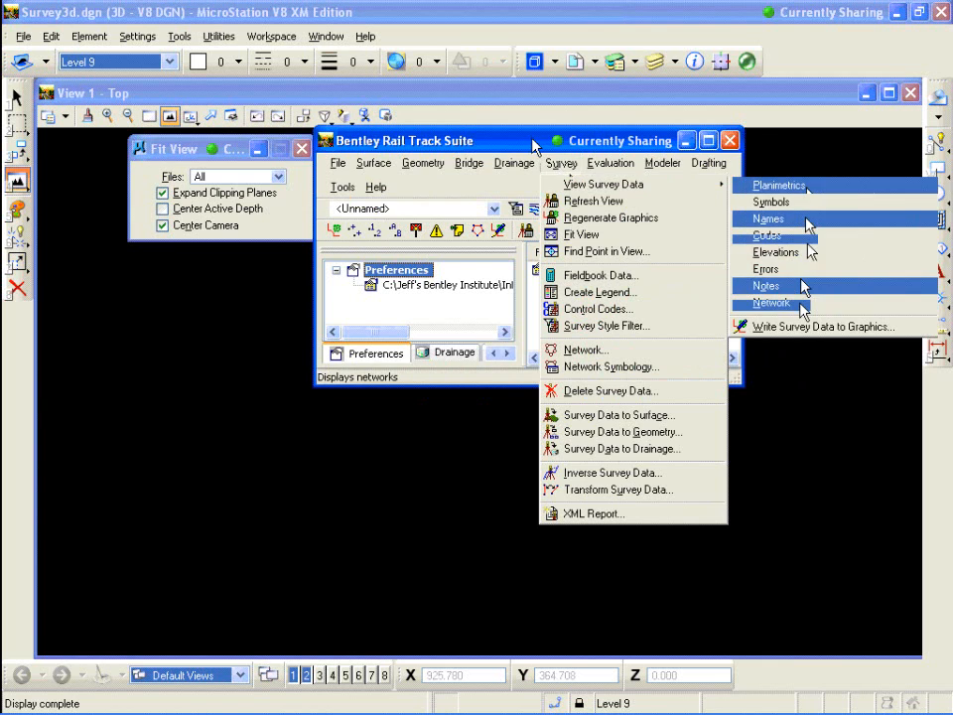
pyautogui.click(636, 139)
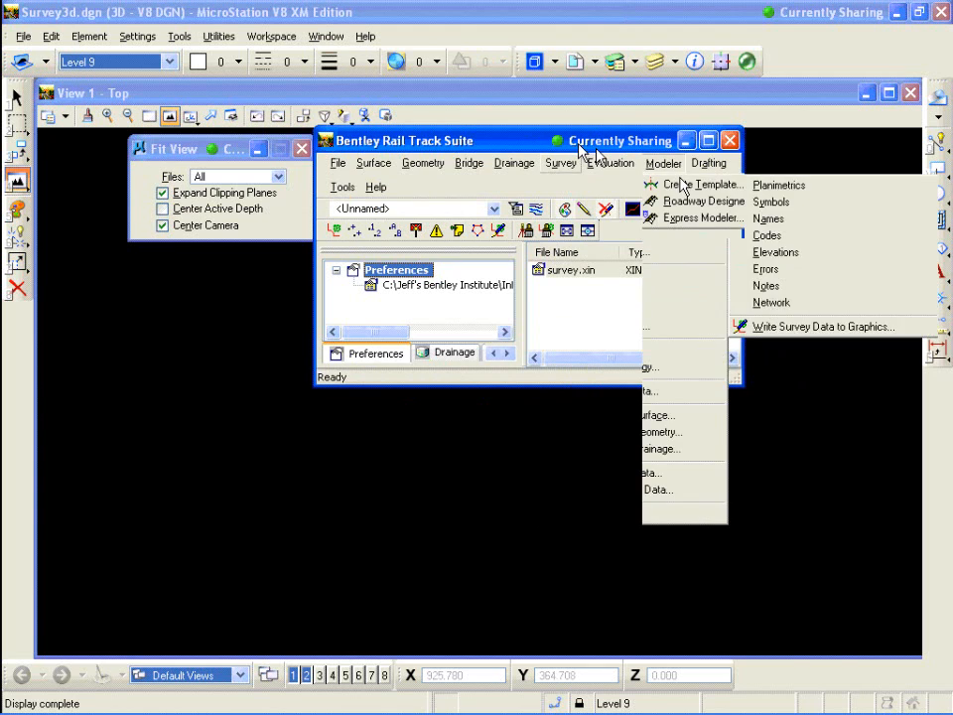
pyautogui.click(564, 163)
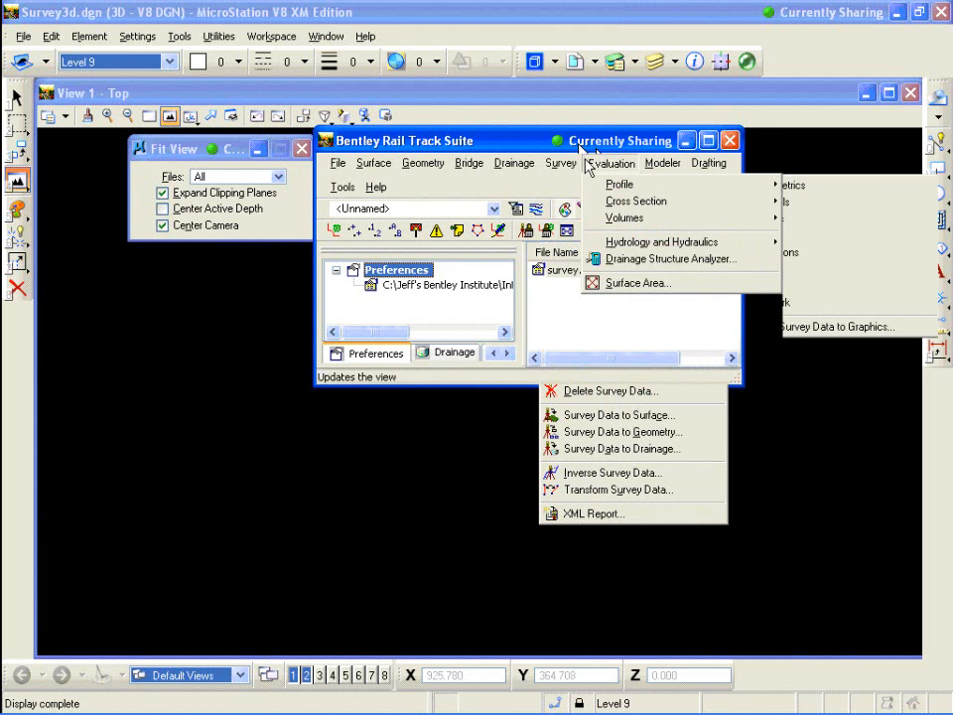
pyautogui.click(554, 145)
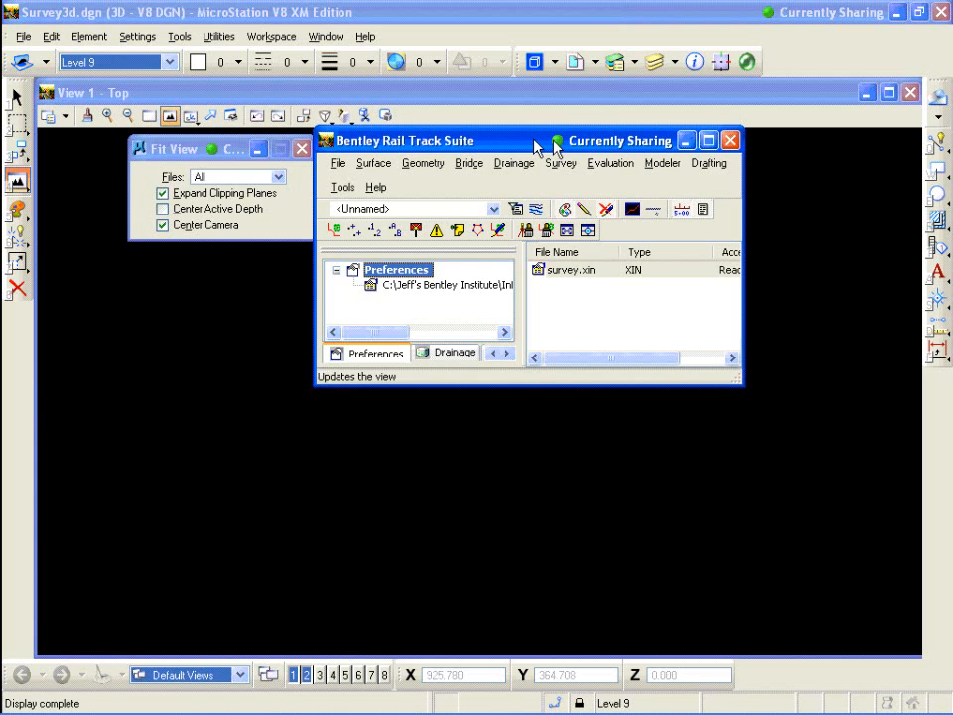
# - Open the survey.xin preference file from the InRoads XM Edition- Introduction to Survey folder and close the file dialog
pyautogui.moveTo(534, 140); pyautogui.dragTo(531, 100)
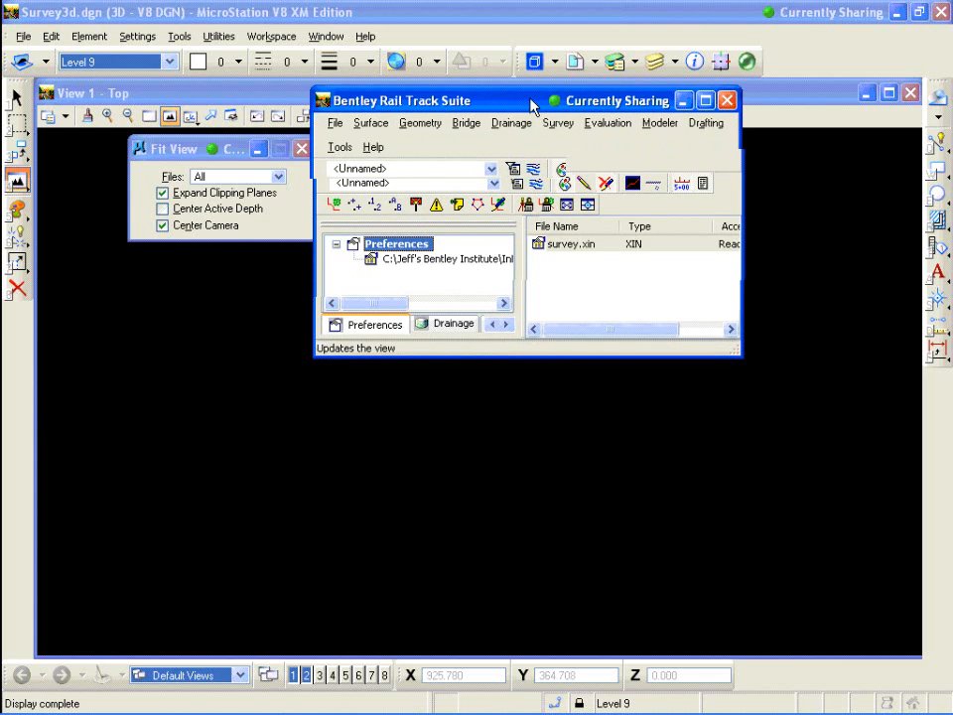
pyautogui.click(334, 124)
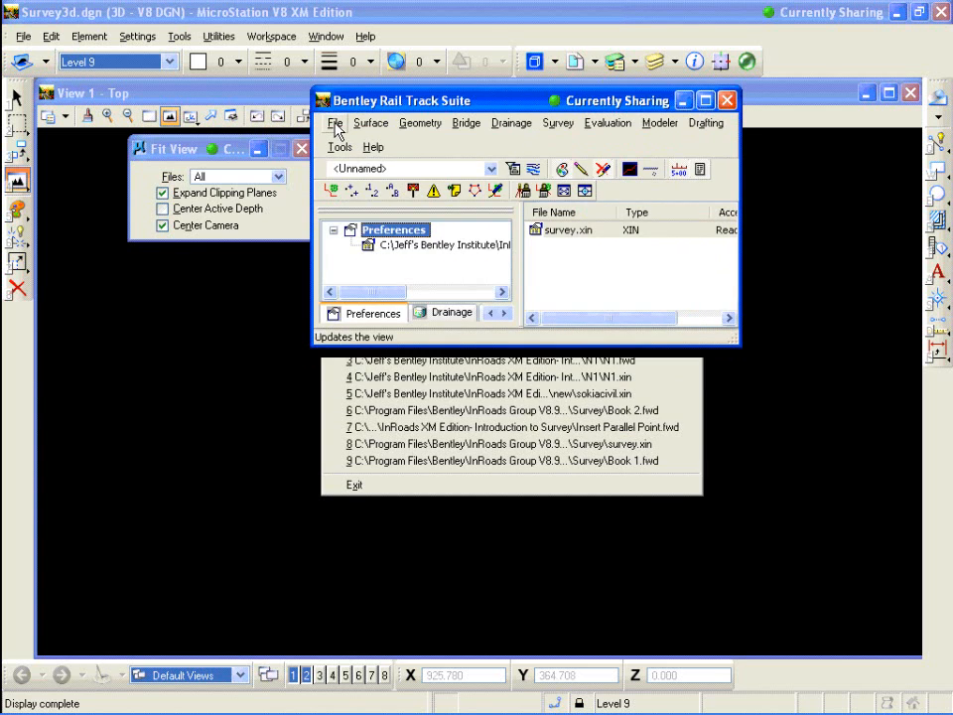
pyautogui.click(360, 164)
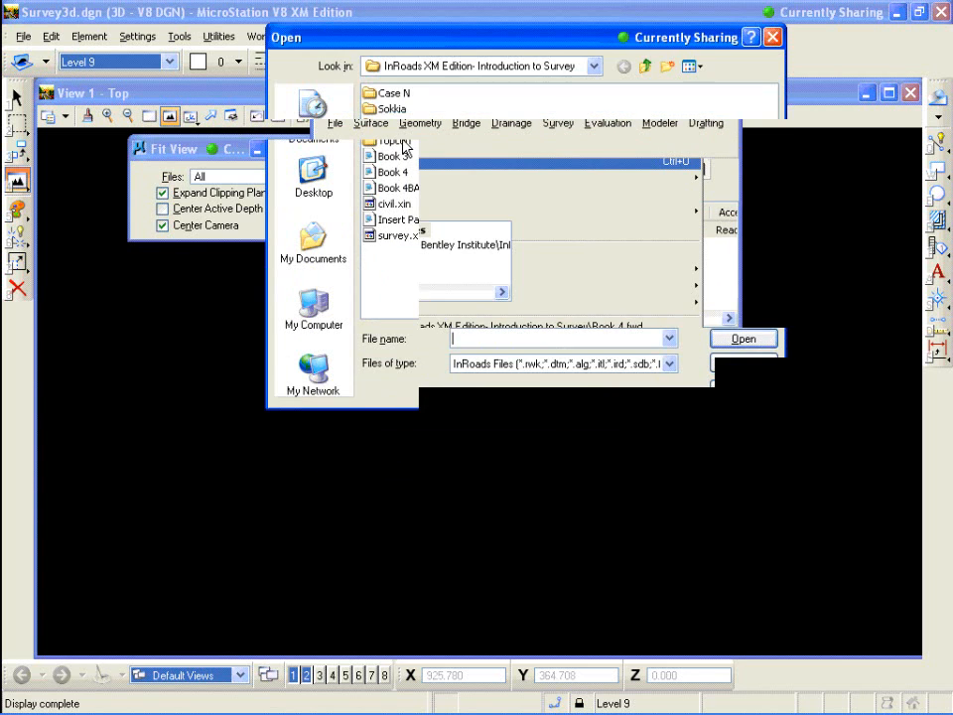
pyautogui.doubleClick(403, 142)
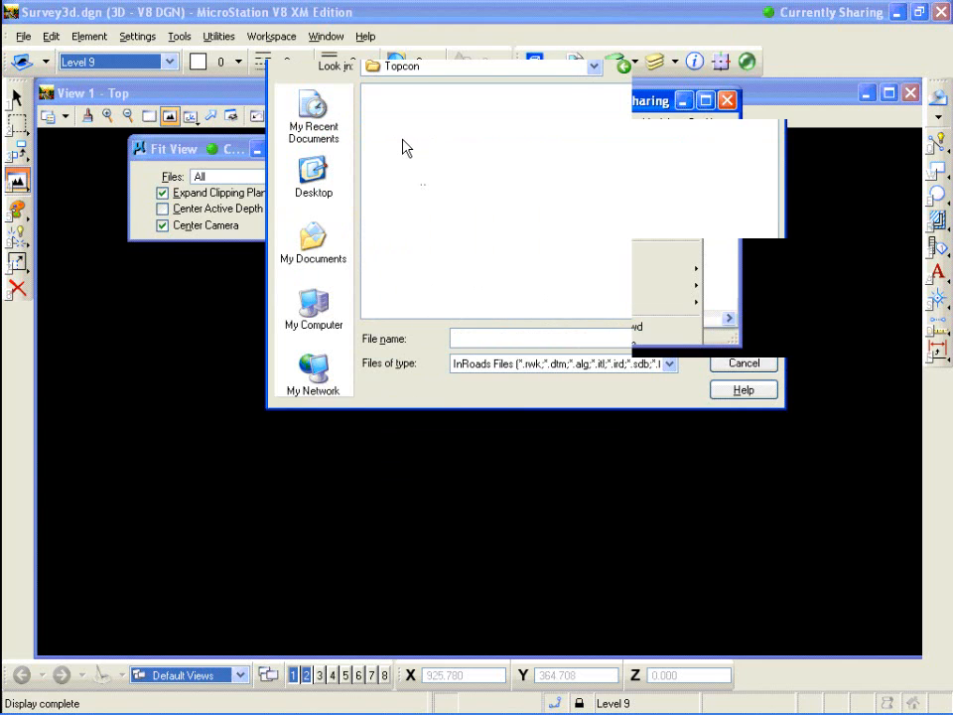
pyautogui.click(626, 67)
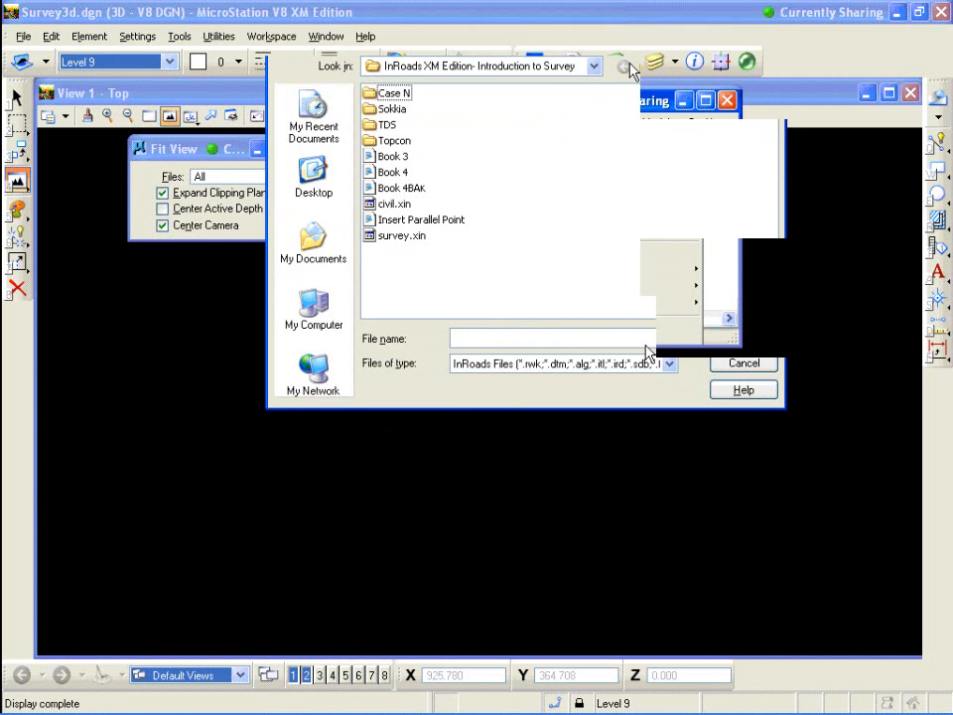
pyautogui.click(402, 236)
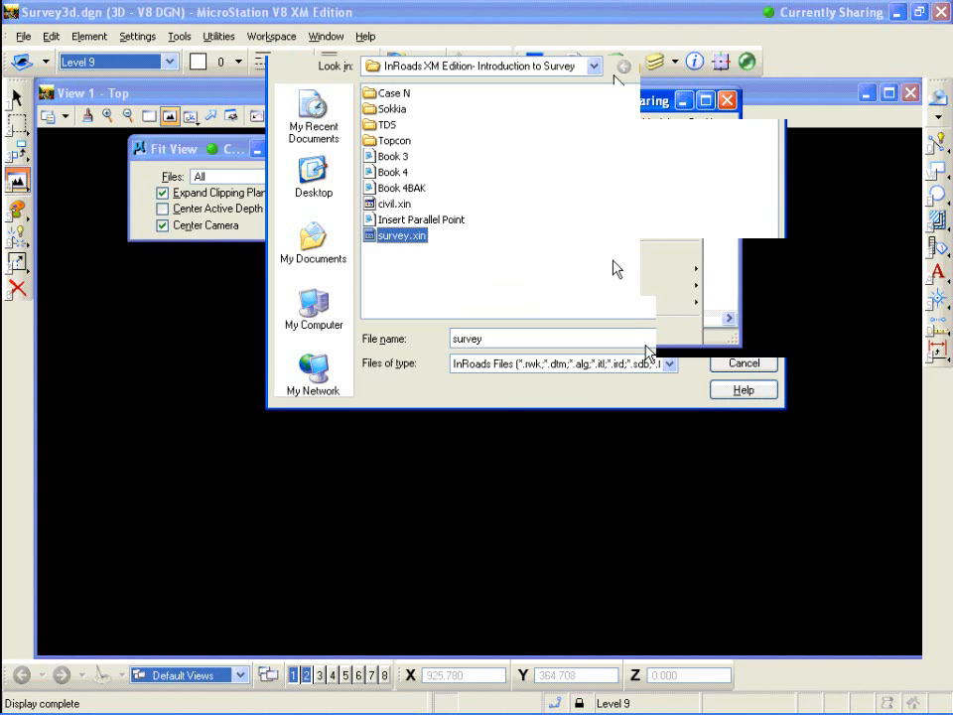
pyautogui.click(752, 364)
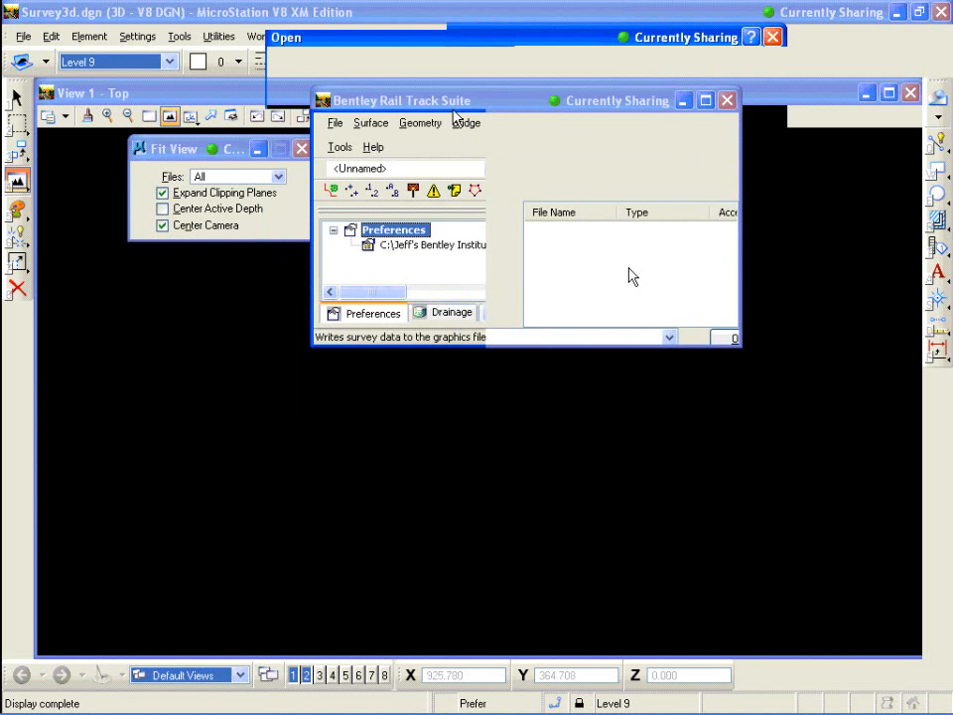
# - Start a survey data import with the Topcon FC4(*.fc4) file type and select test.fc4 in the Topcon folder
pyautogui.click(336, 123)
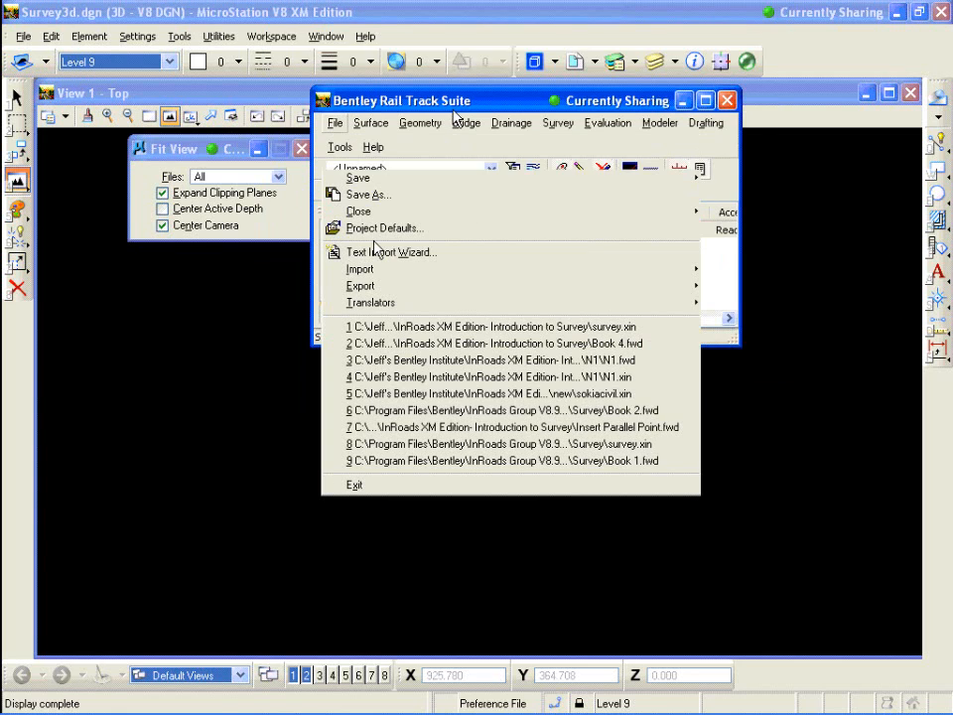
pyautogui.moveTo(365, 270)
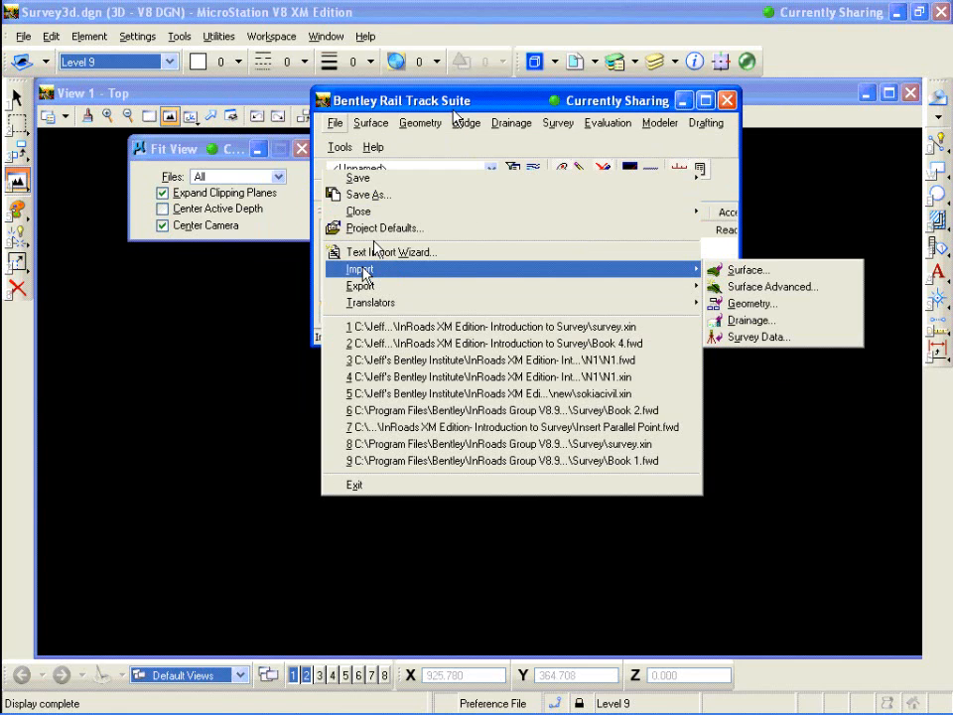
pyautogui.click(759, 339)
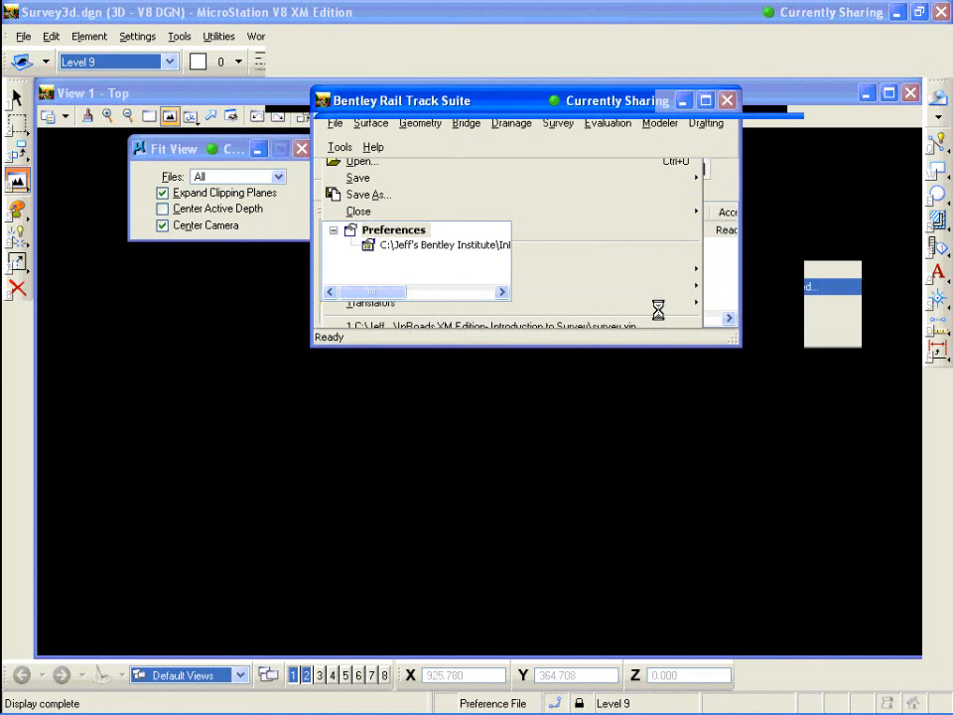
pyautogui.doubleClick(445, 231)
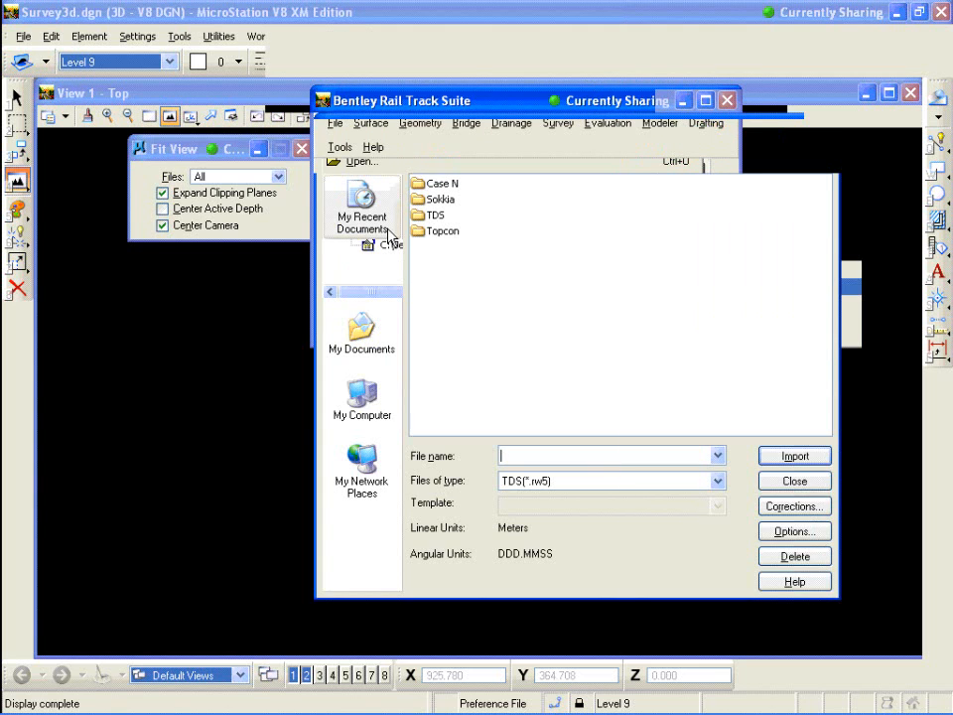
pyautogui.click(717, 480)
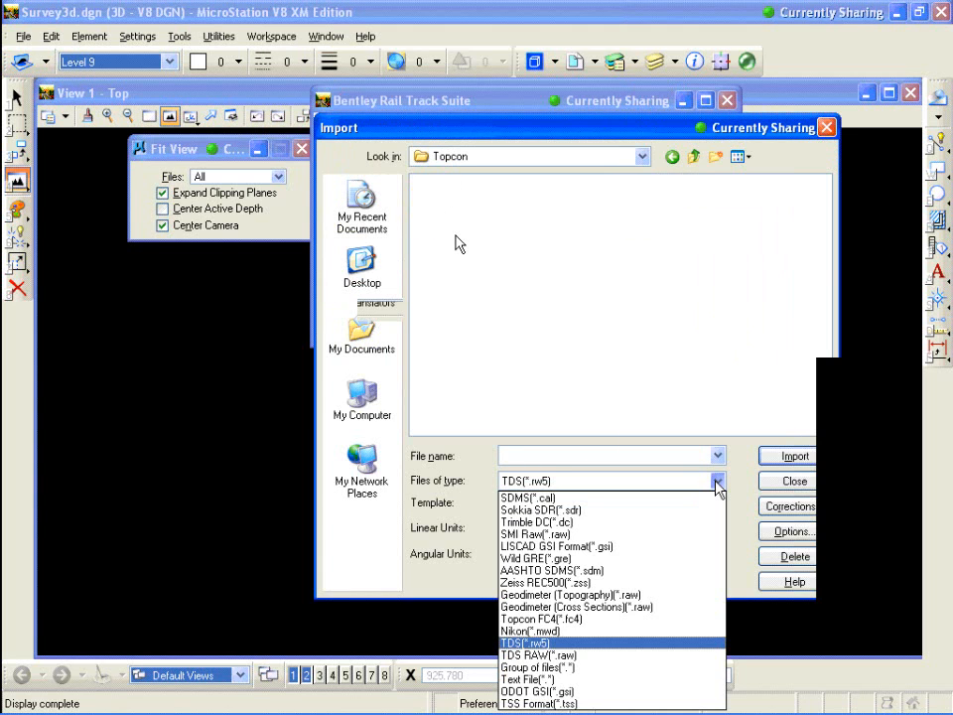
pyautogui.moveTo(569, 125); pyautogui.dragTo(544, 44)
pyautogui.click(695, 401)
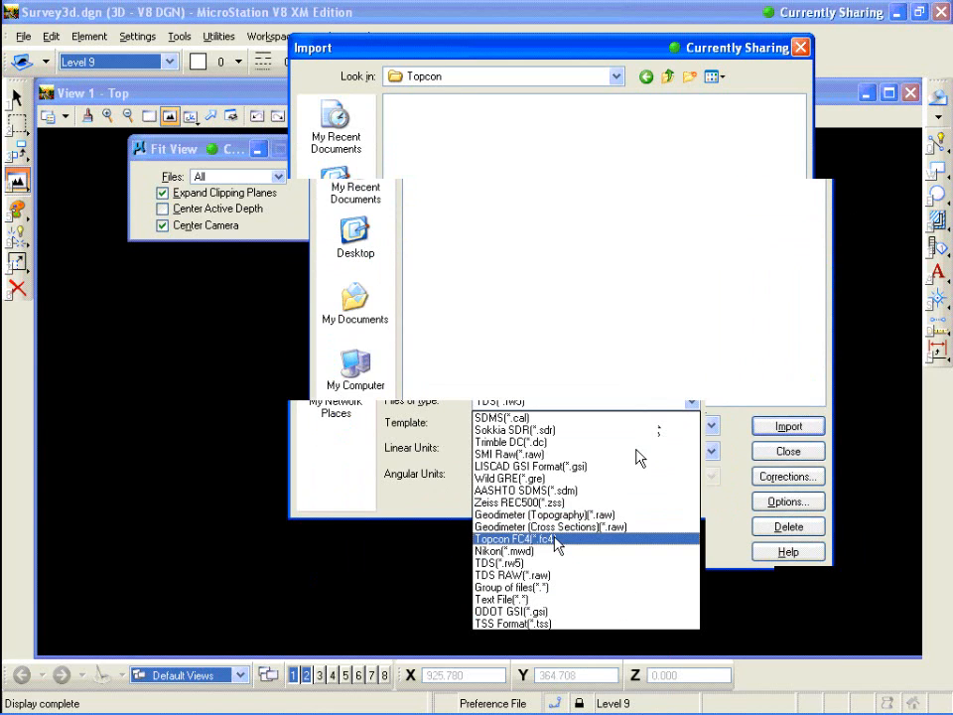
pyautogui.click(554, 541)
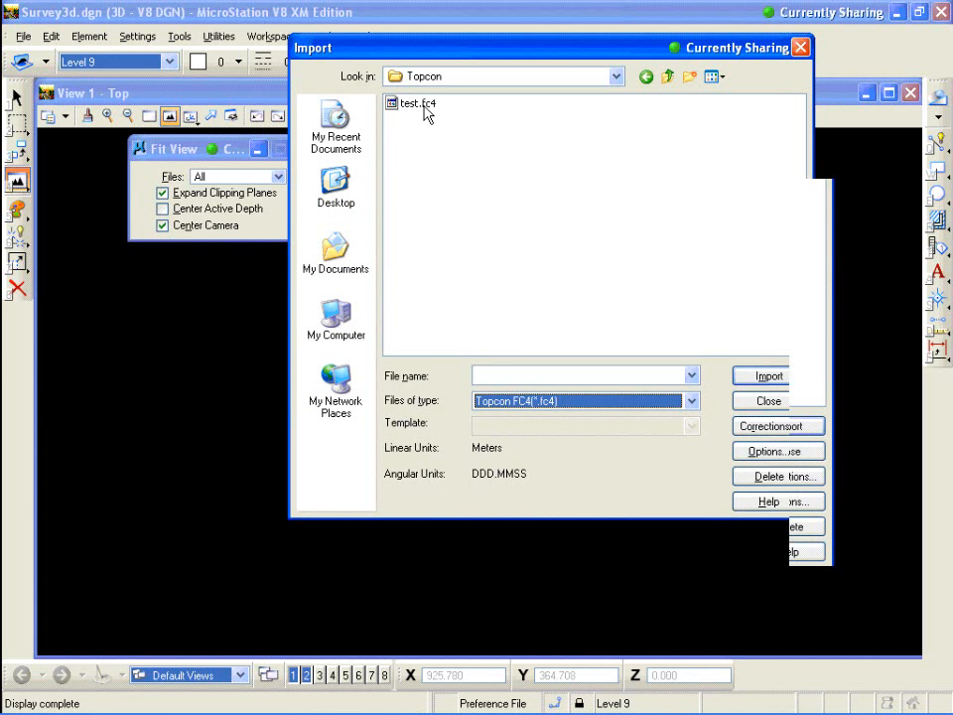
pyautogui.click(425, 107)
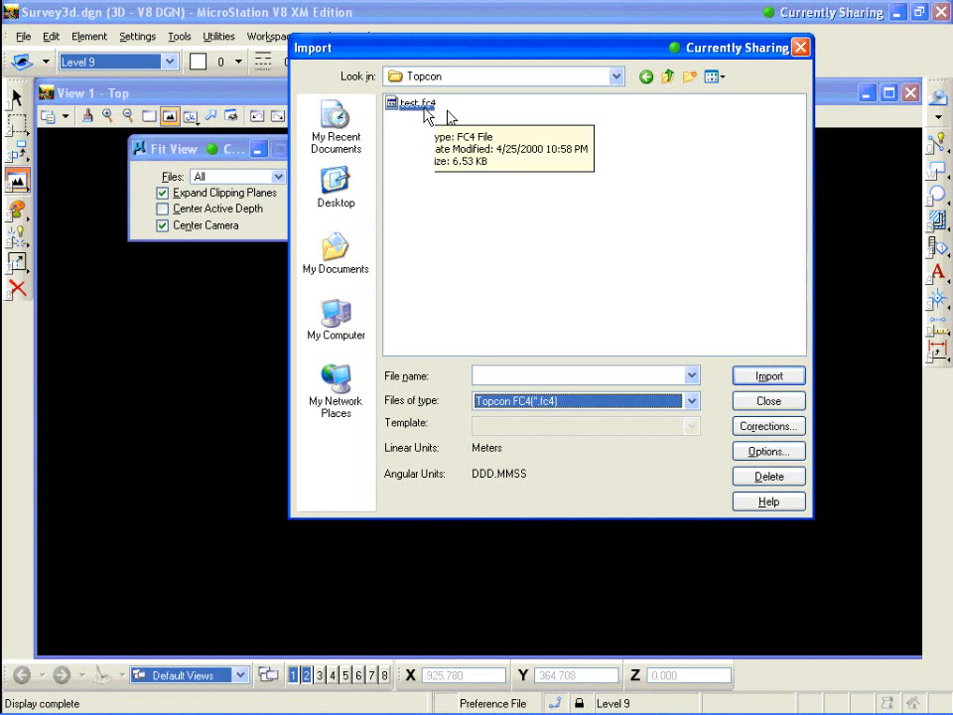
# - Review the general, units, symbology, corrections and observation standard deviation settings in the Survey Options, and leave without changes
pyautogui.click(770, 452)
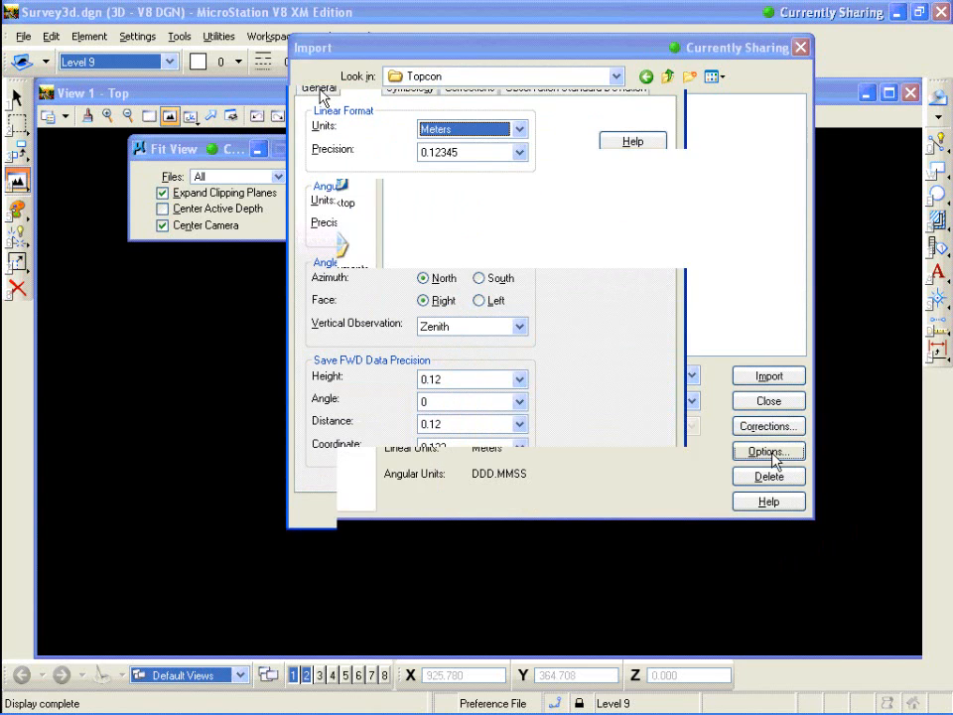
pyautogui.click(320, 88)
pyautogui.click(361, 87)
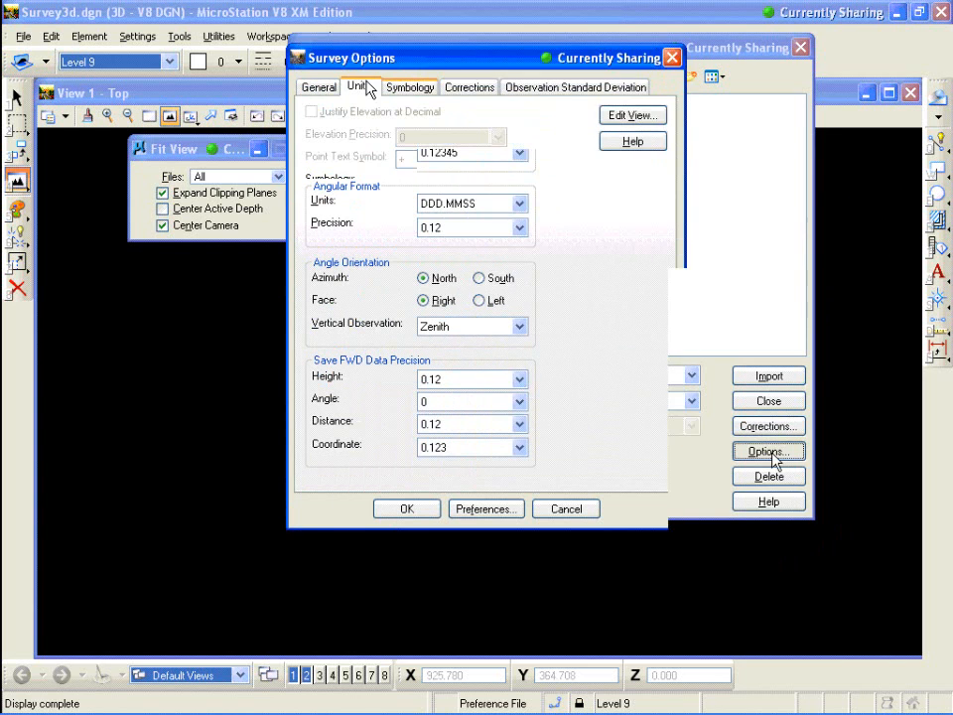
pyautogui.click(409, 87)
pyautogui.click(468, 87)
pyautogui.click(527, 88)
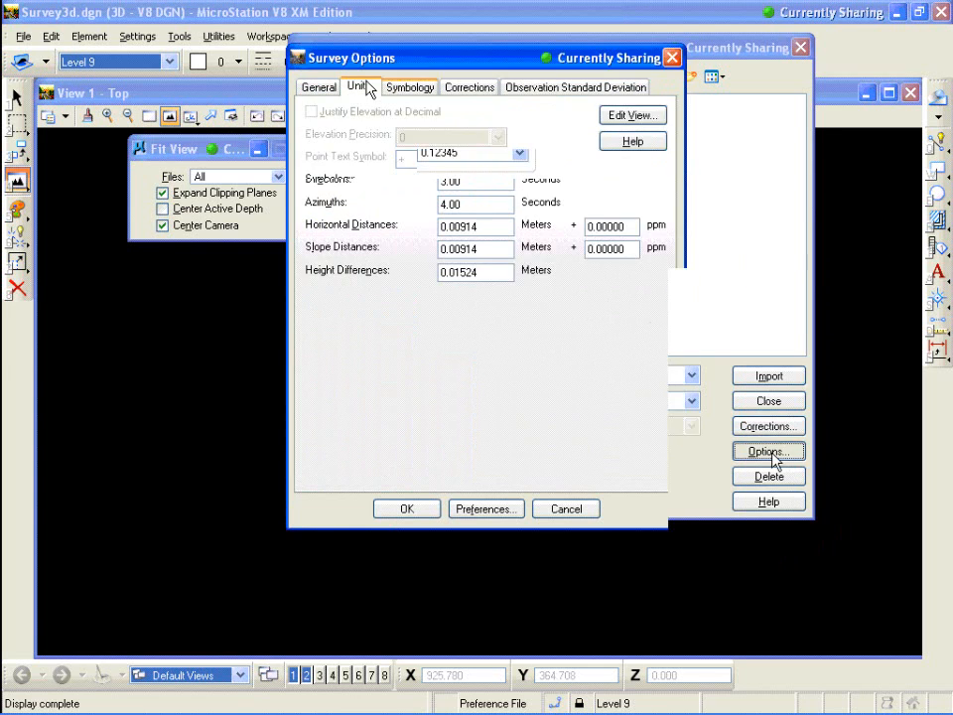
pyautogui.click(361, 88)
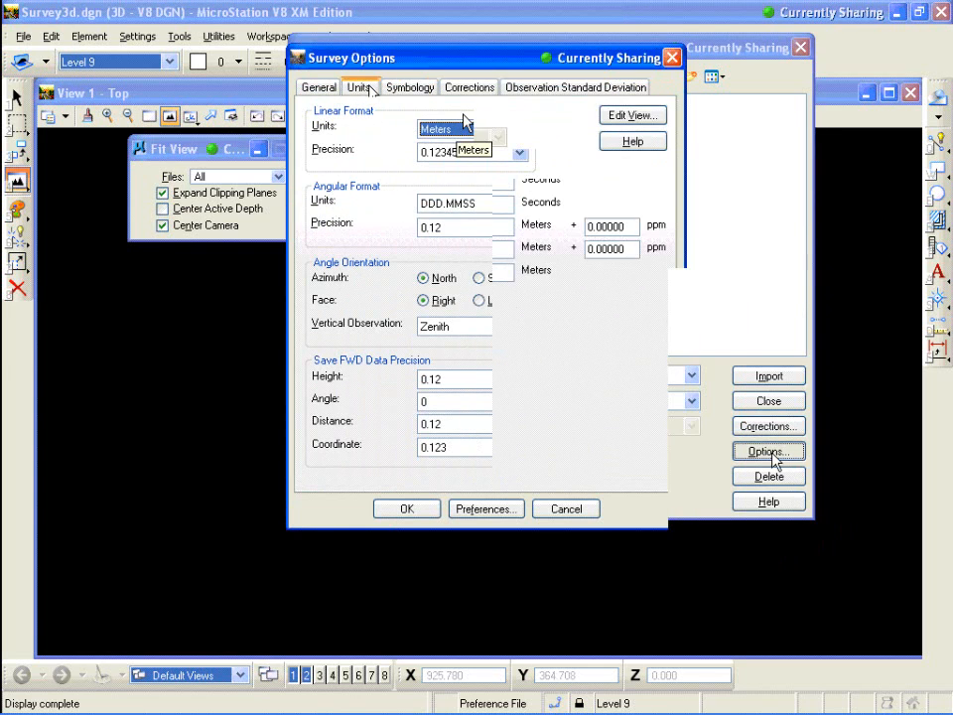
pyautogui.click(595, 511)
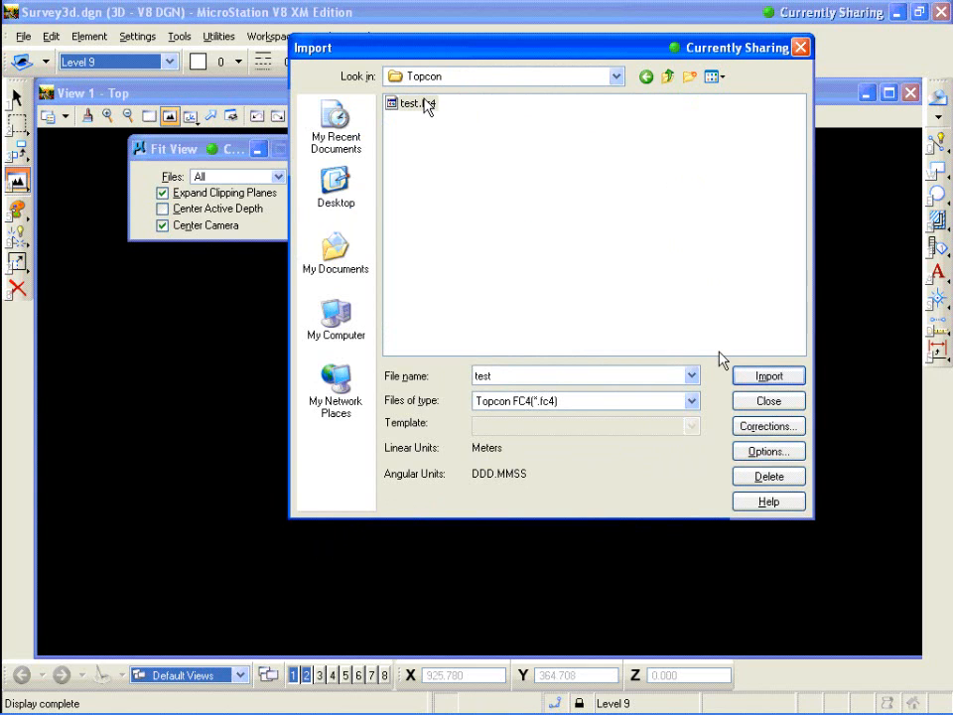
# - Import the selected test.fc4 survey data, ignoring all code errors, and close the resulting error log
pyautogui.click(775, 377)
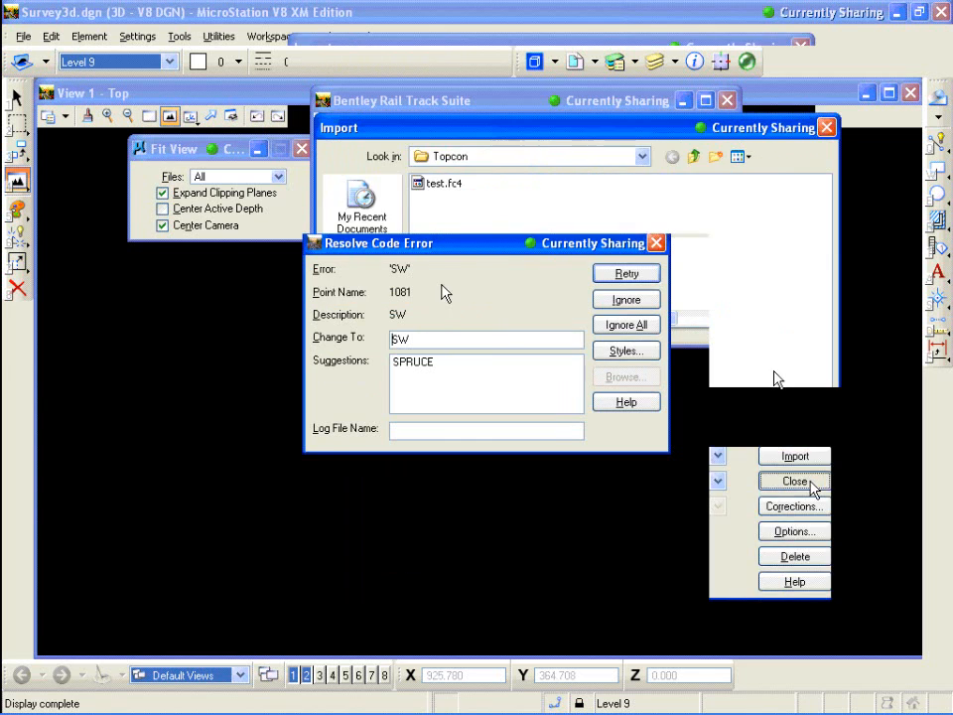
pyautogui.click(624, 326)
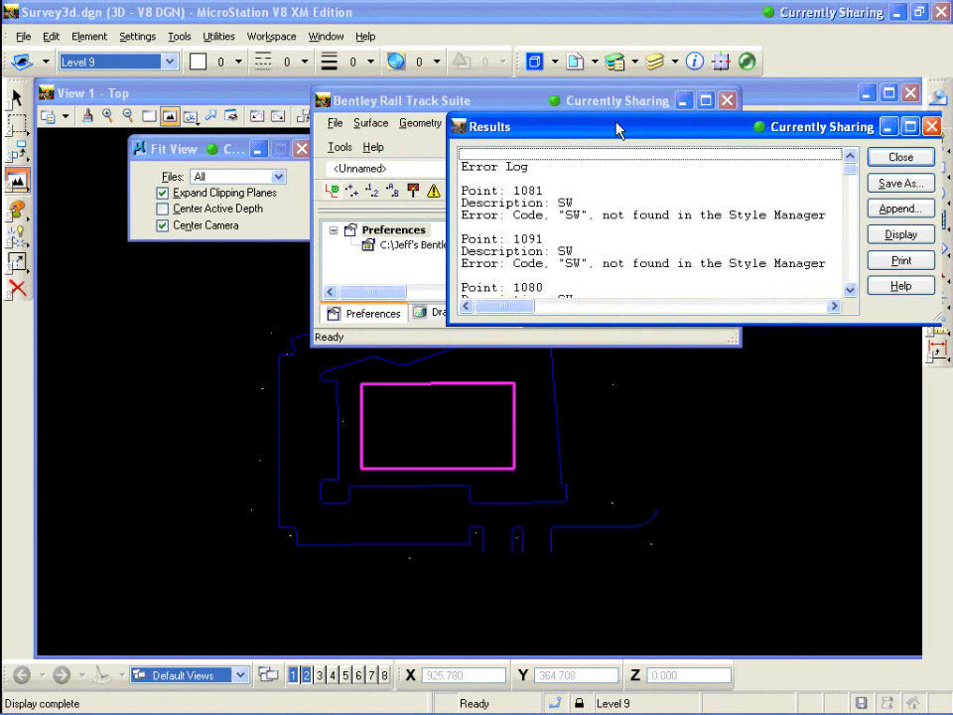
pyautogui.moveTo(640, 133); pyautogui.dragTo(485, 89)
pyautogui.click(800, 144)
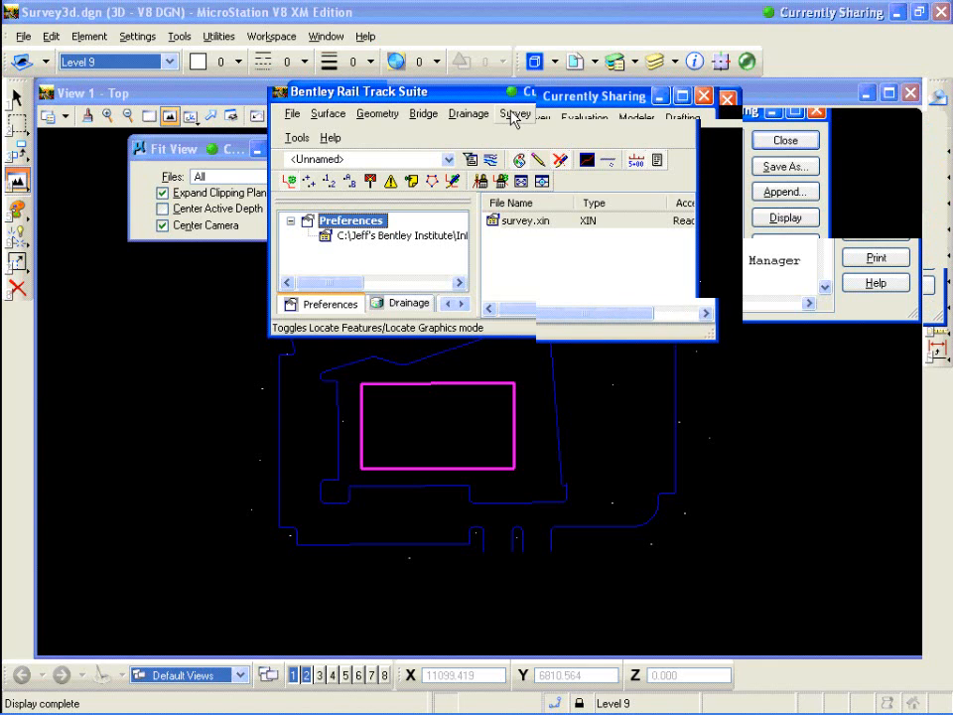
# - Write all survey data types, from Planimetrics to Network, to graphics and close the write dialog
pyautogui.click(515, 114)
pyautogui.moveTo(518, 139)
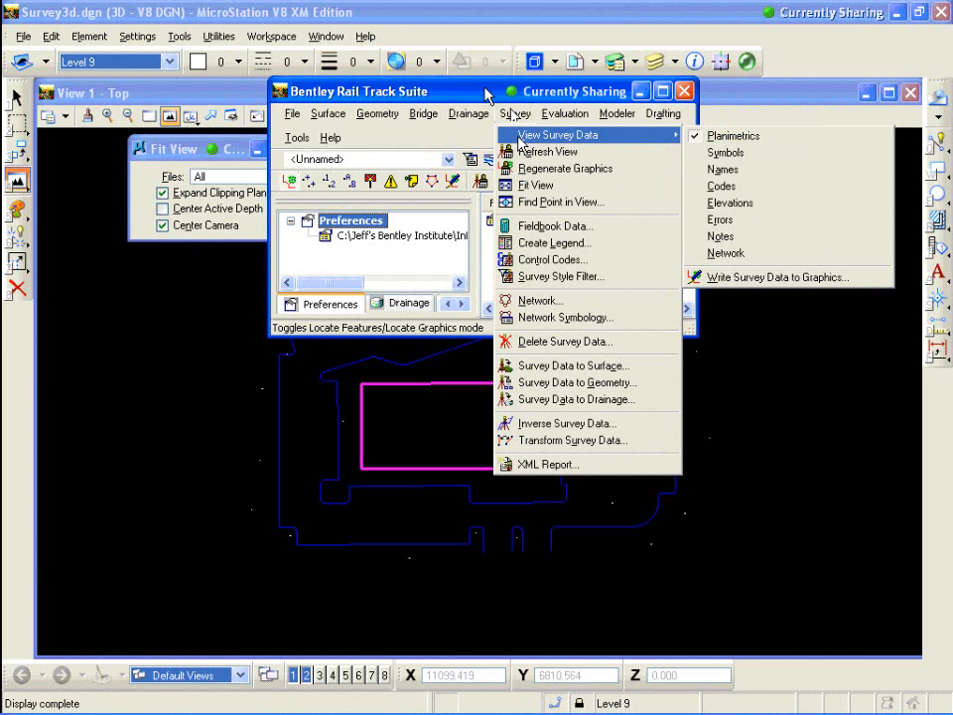
pyautogui.click(740, 277)
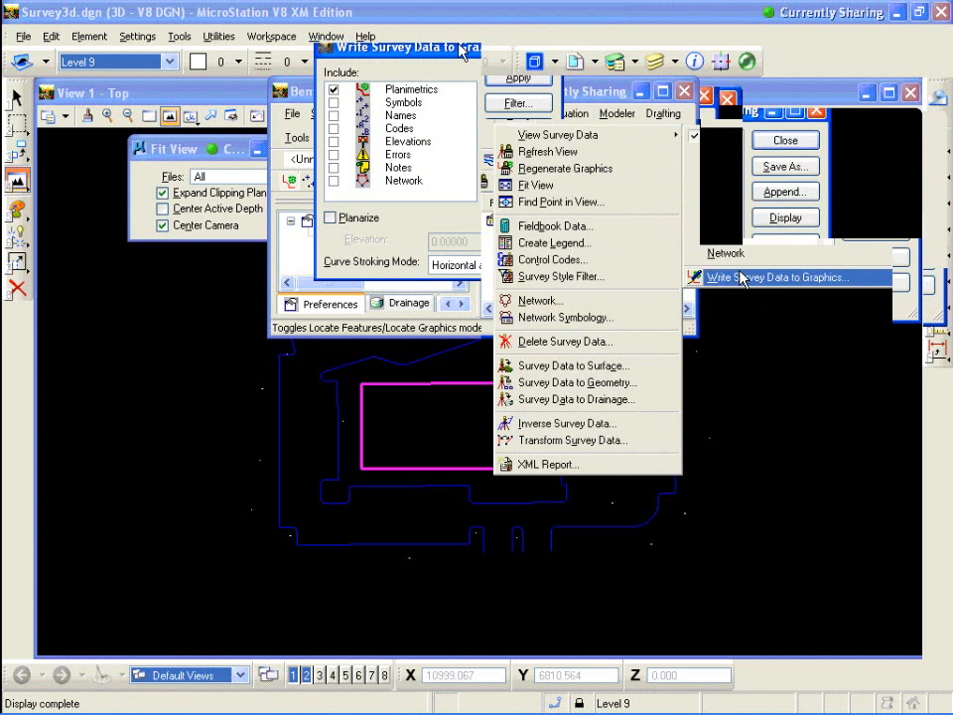
pyautogui.moveTo(458, 44); pyautogui.dragTo(474, 155)
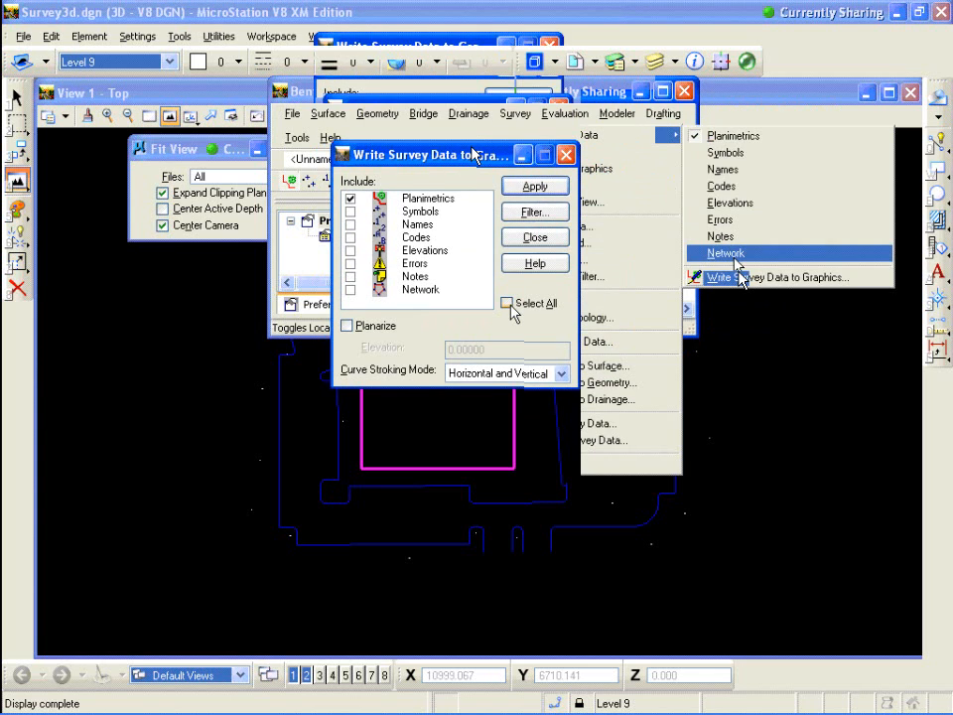
pyautogui.click(507, 303)
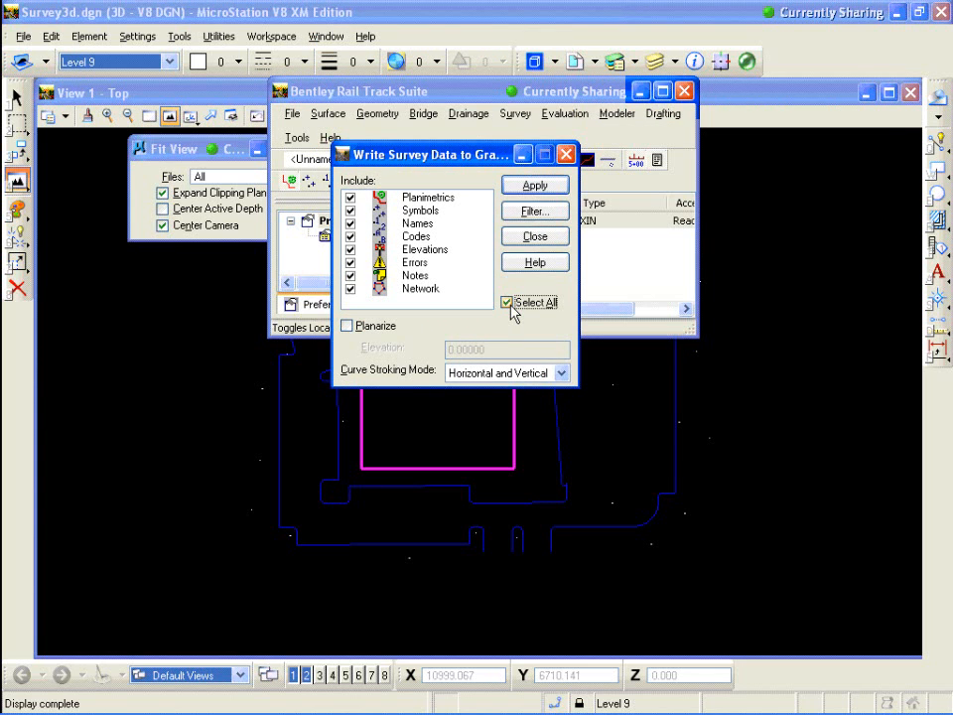
pyautogui.click(536, 188)
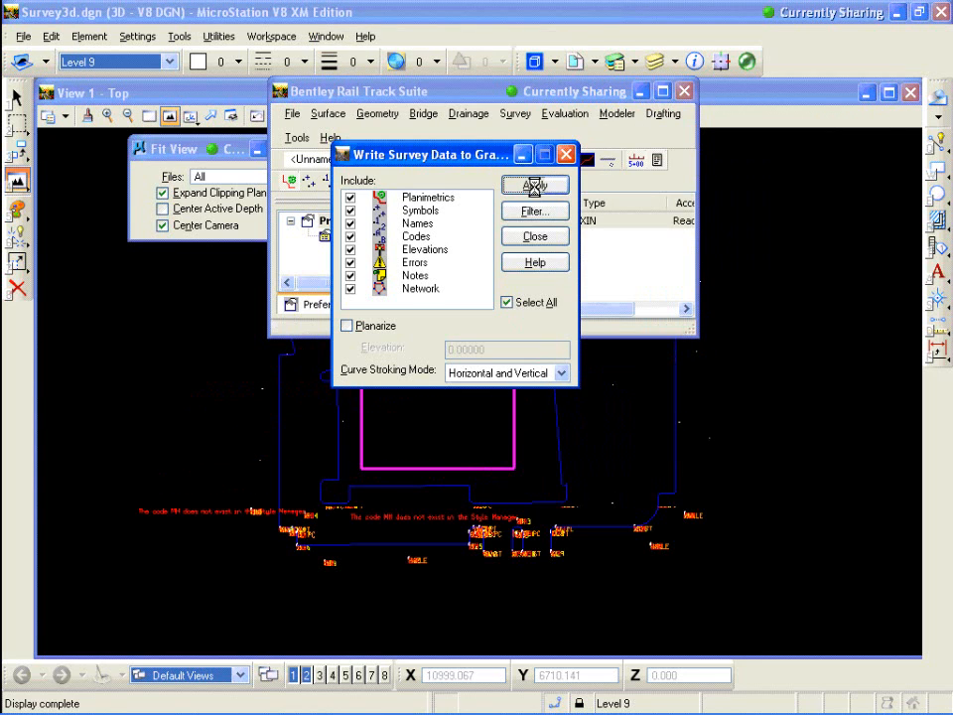
pyautogui.click(551, 239)
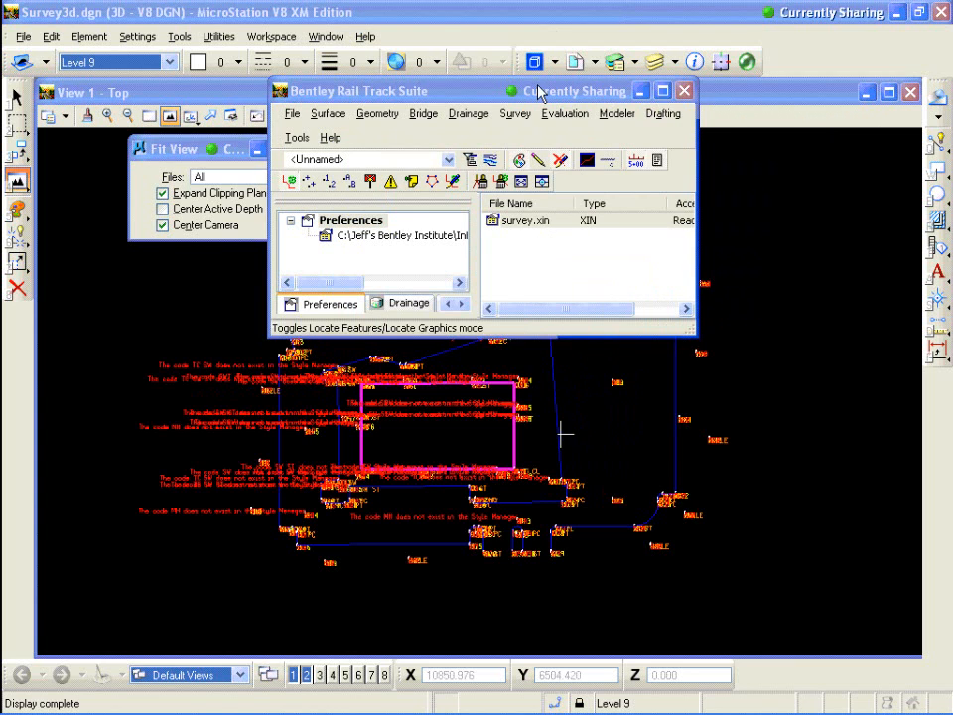
pyautogui.moveTo(537, 90); pyautogui.dragTo(580, 137)
pyautogui.click(574, 135)
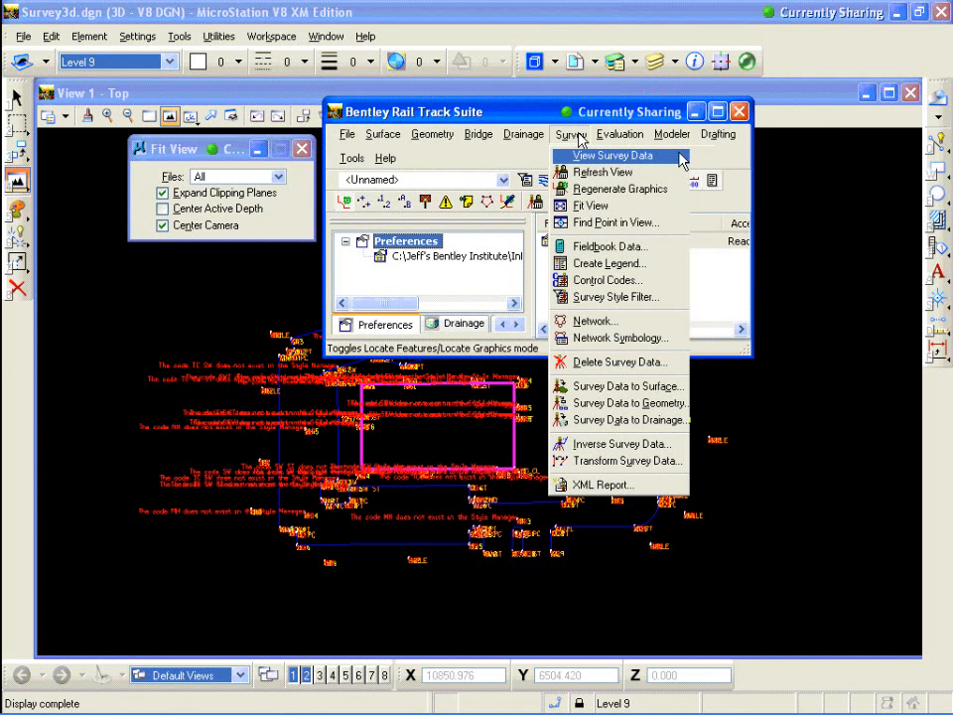
pyautogui.click(681, 156)
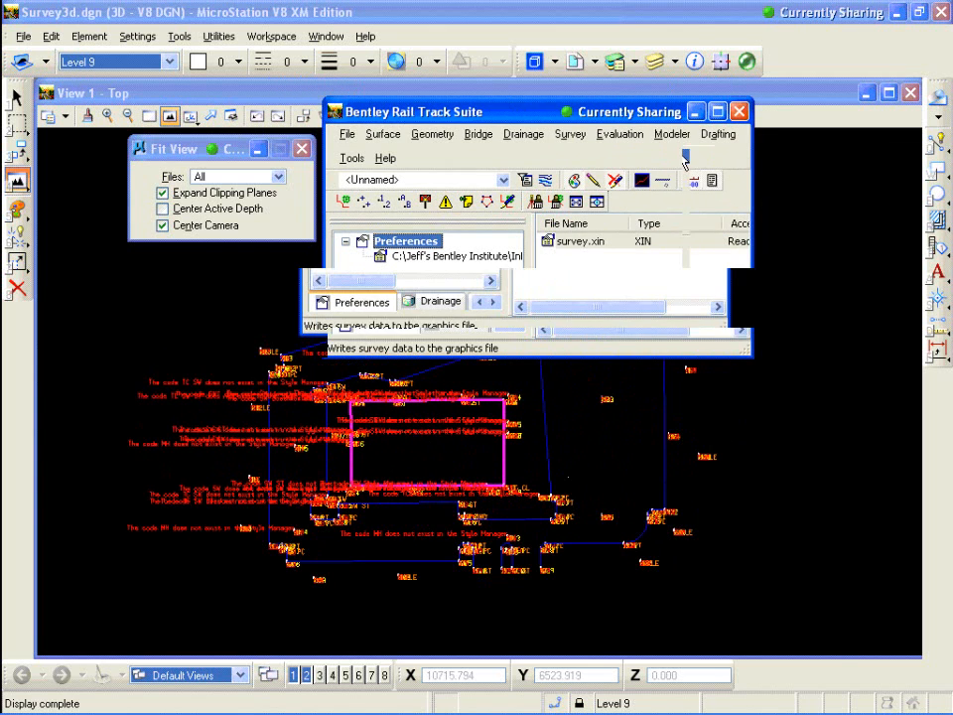
pyautogui.moveTo(526, 117); pyautogui.dragTo(465, 27)
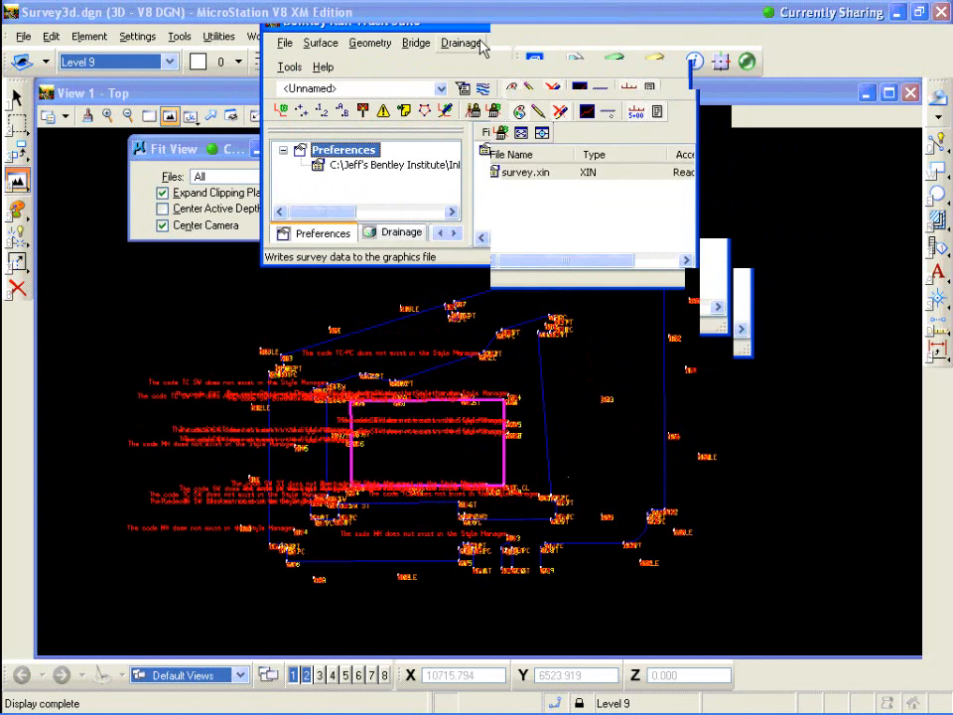
# - Review the fieldbook data of Book 2 at station 1001, and close the fieldbook
pyautogui.click(507, 43)
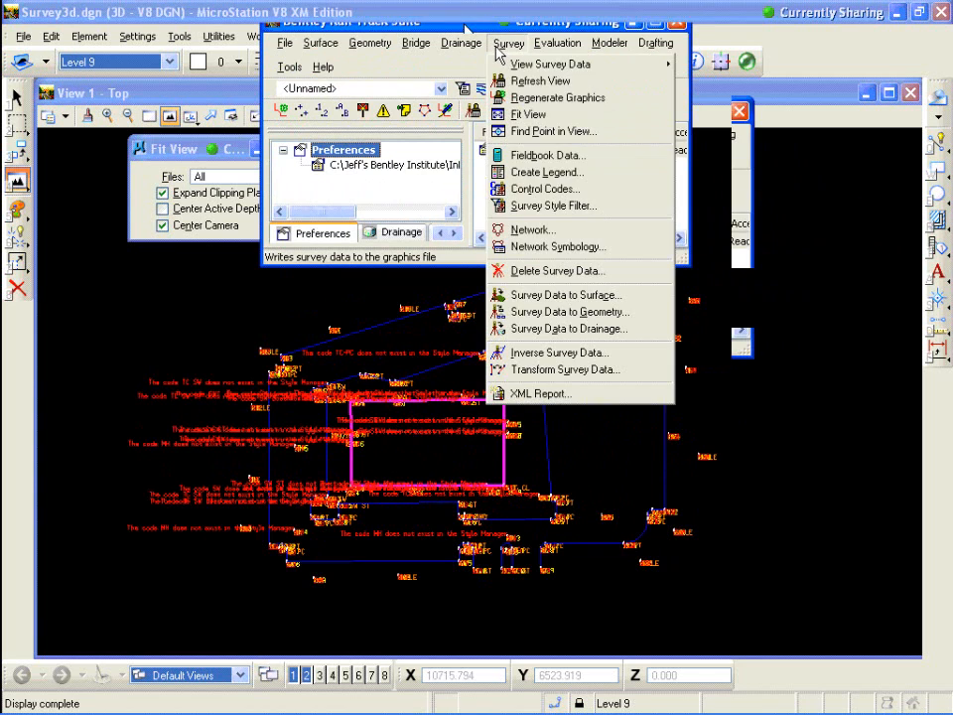
pyautogui.click(547, 155)
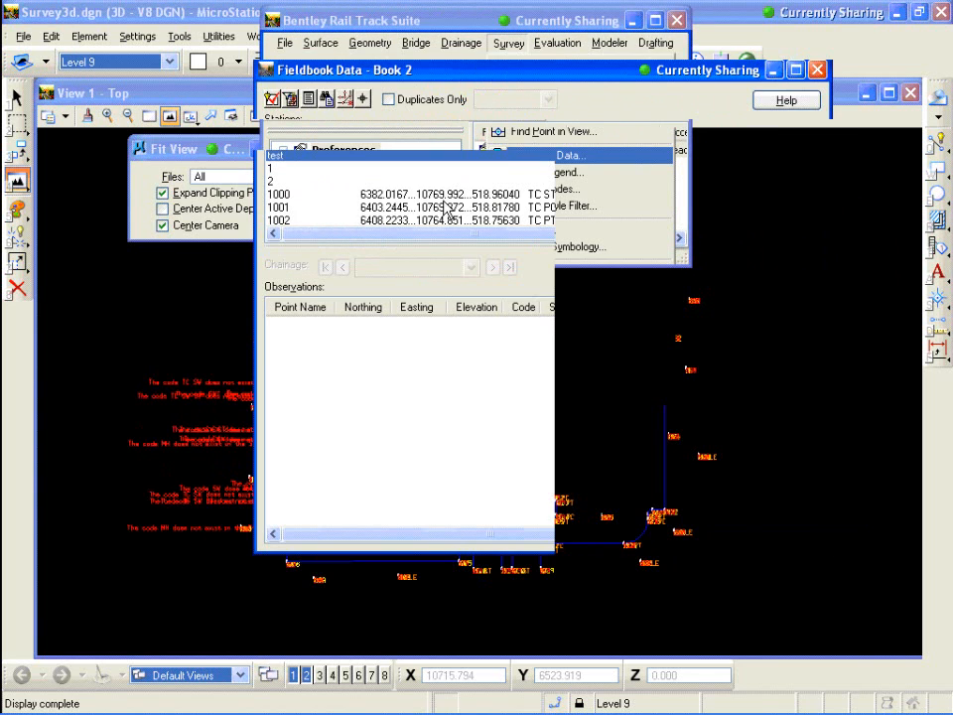
pyautogui.click(363, 207)
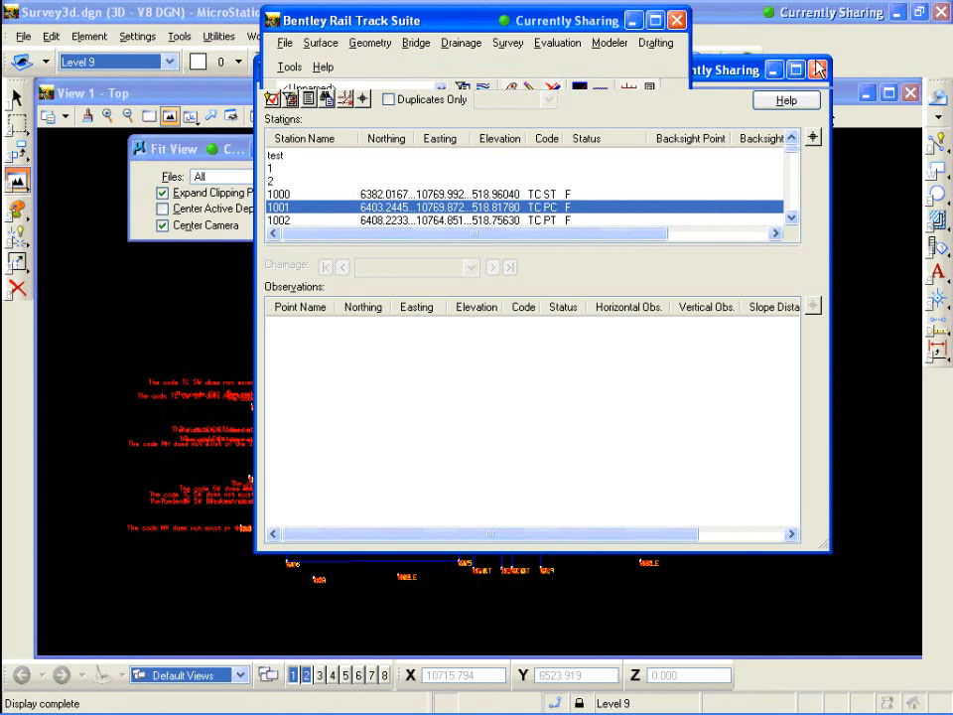
pyautogui.click(819, 69)
# - Delete the survey book Book 2 without saving it
pyautogui.click(510, 45)
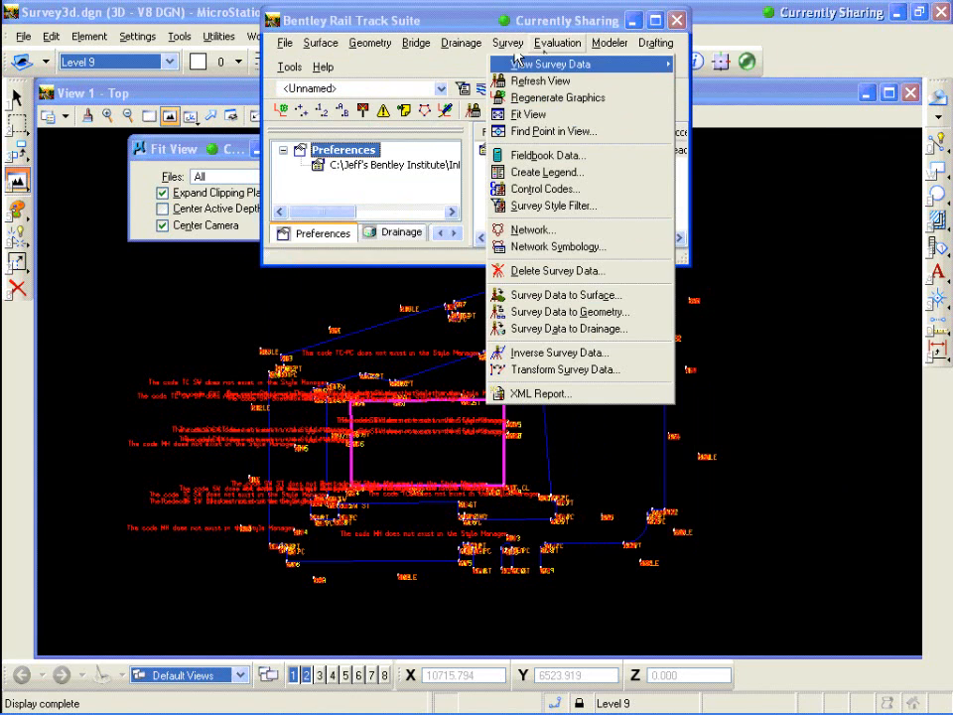
pyautogui.click(562, 271)
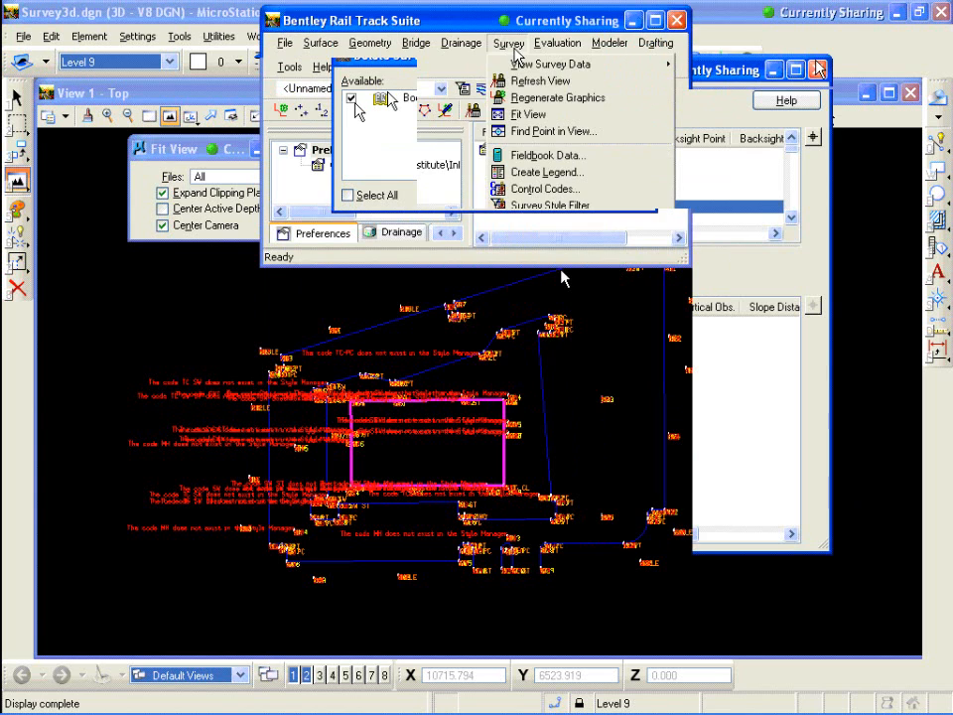
pyautogui.moveTo(395, 55); pyautogui.dragTo(377, 102)
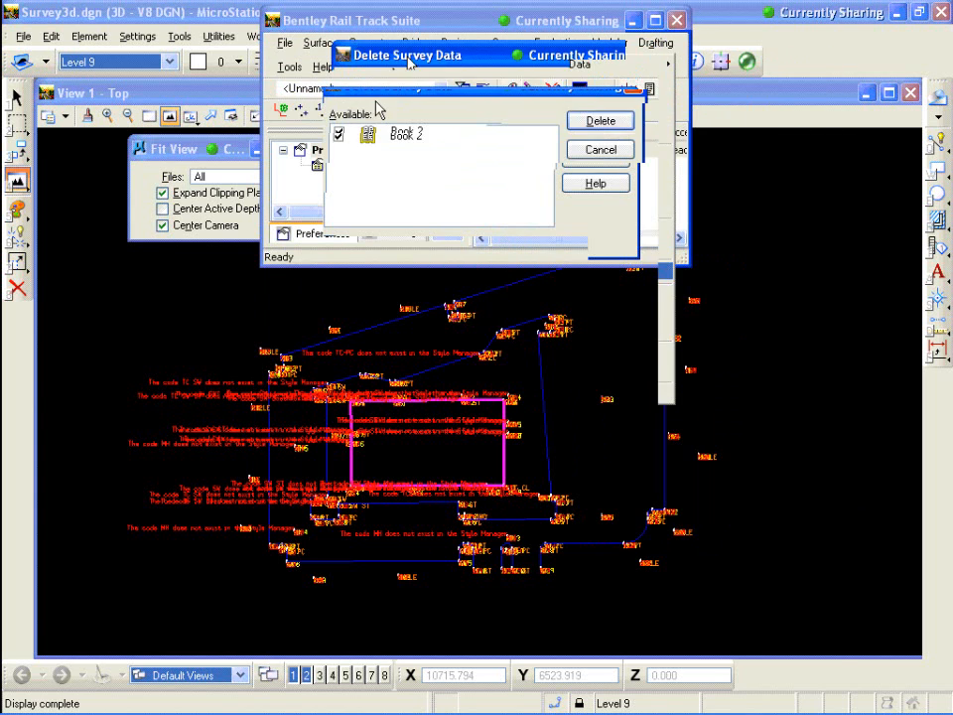
pyautogui.click(601, 133)
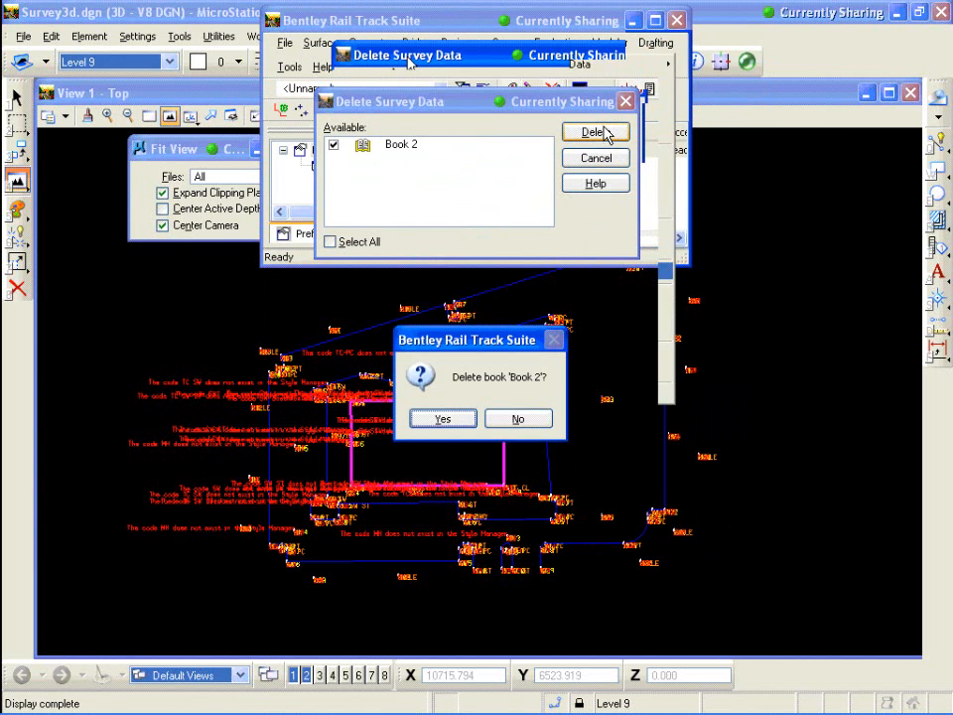
pyautogui.click(437, 420)
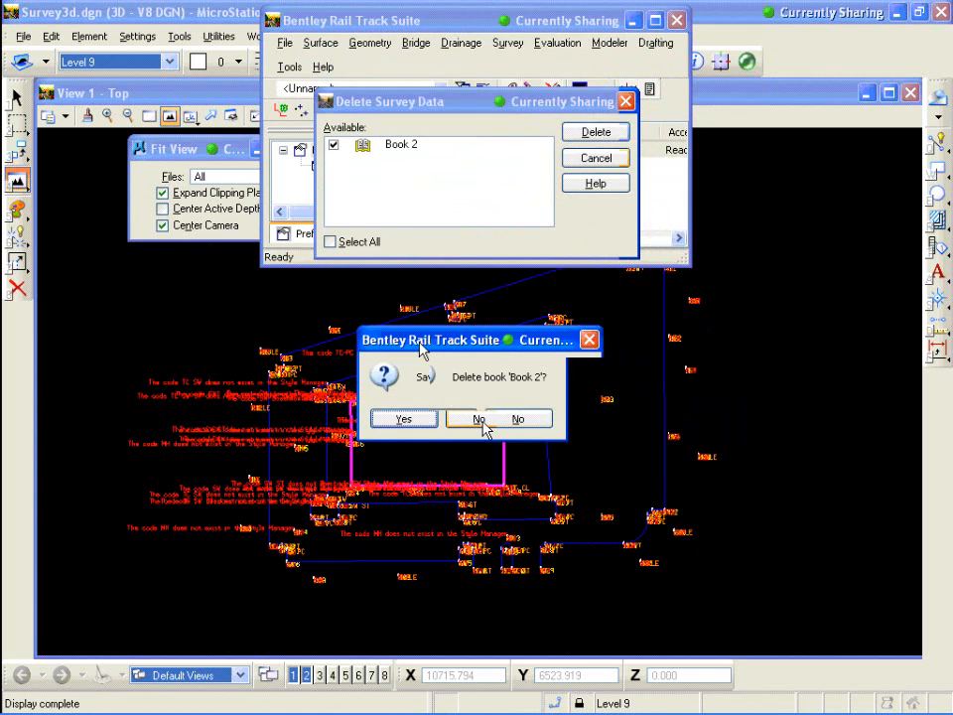
pyautogui.click(485, 421)
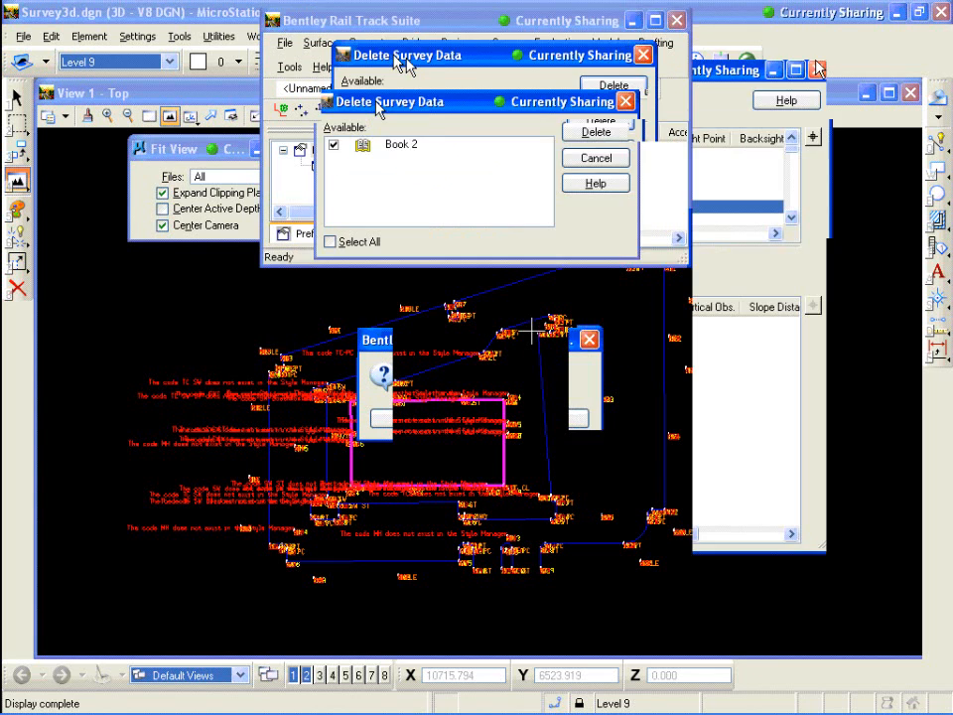
# - Select all the survey graphics in the Top view and delete them
pyautogui.scroll(-3, 536, 327)
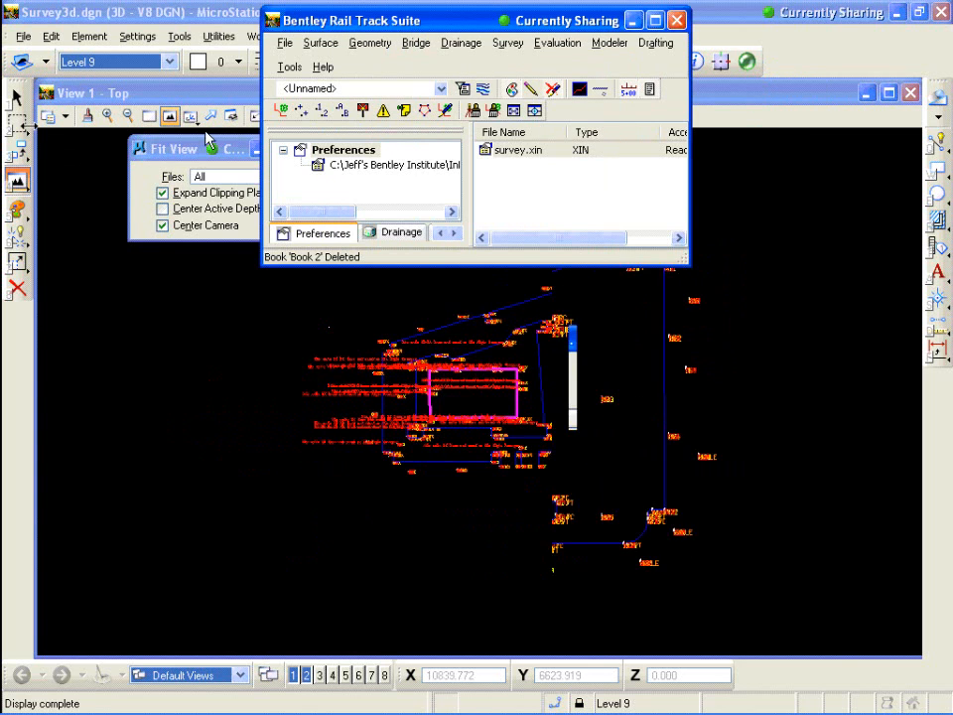
pyautogui.click(17, 126)
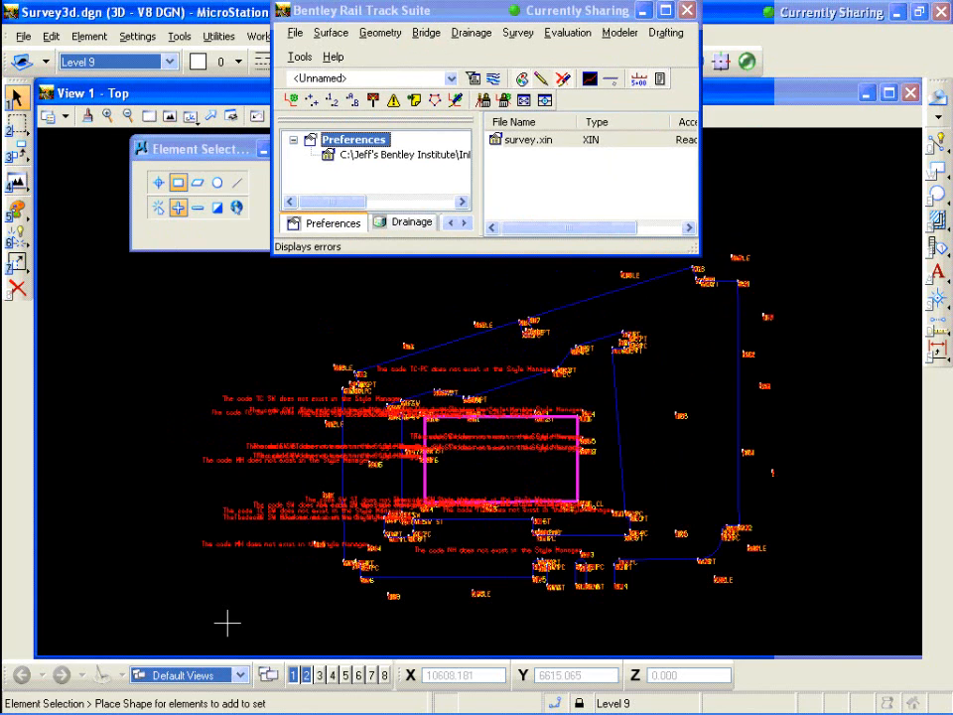
pyautogui.moveTo(227, 623); pyautogui.dragTo(784, 234)
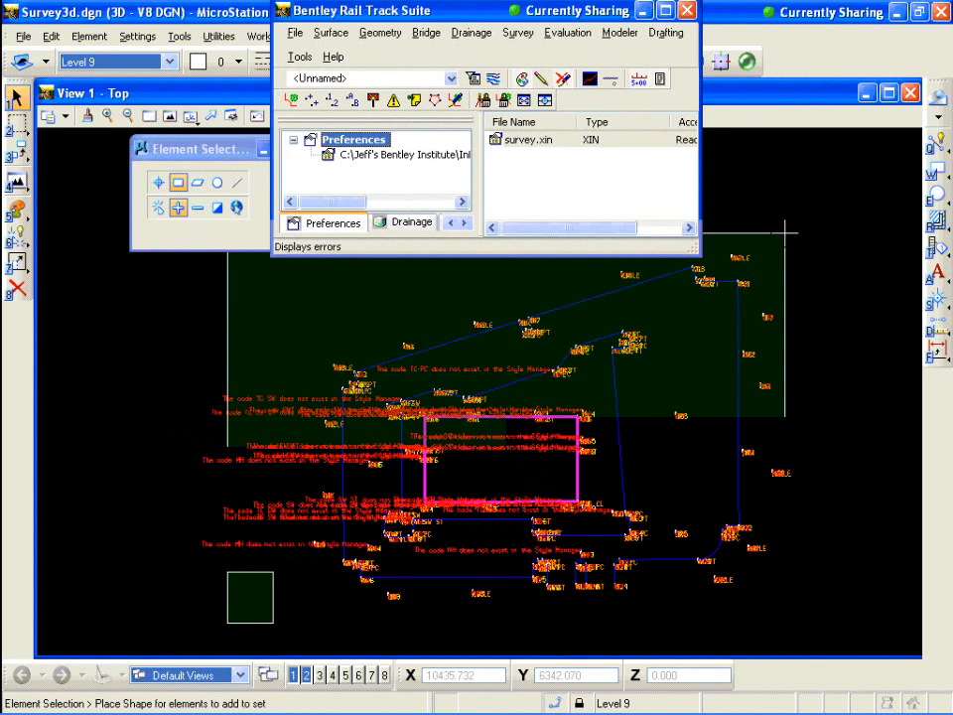
pyautogui.moveTo(152, 604); pyautogui.dragTo(491, 325)
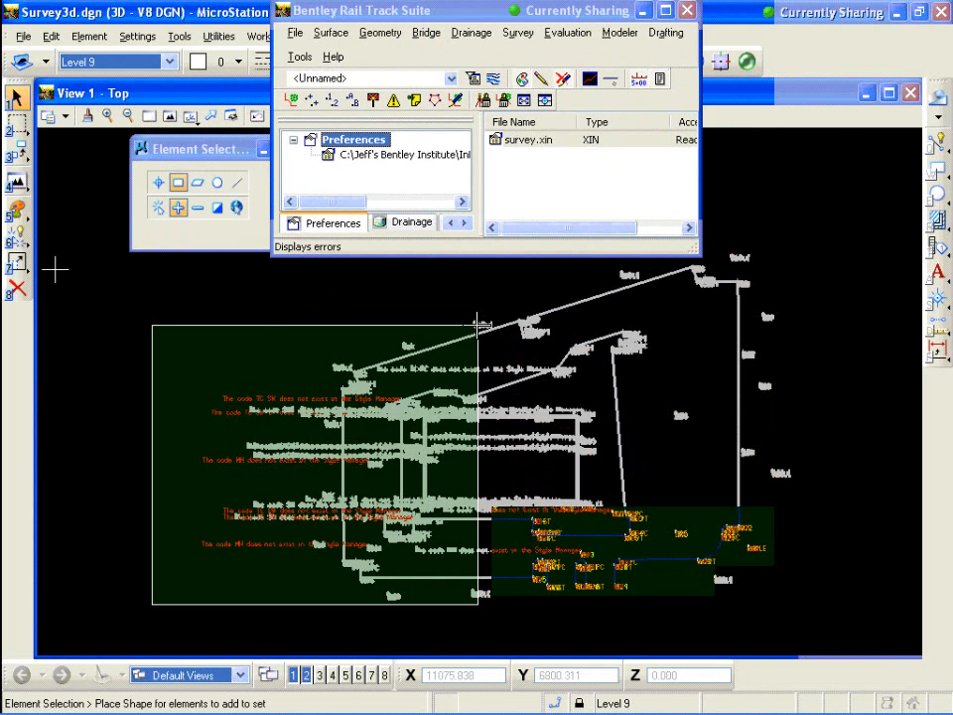
pyautogui.click(17, 288)
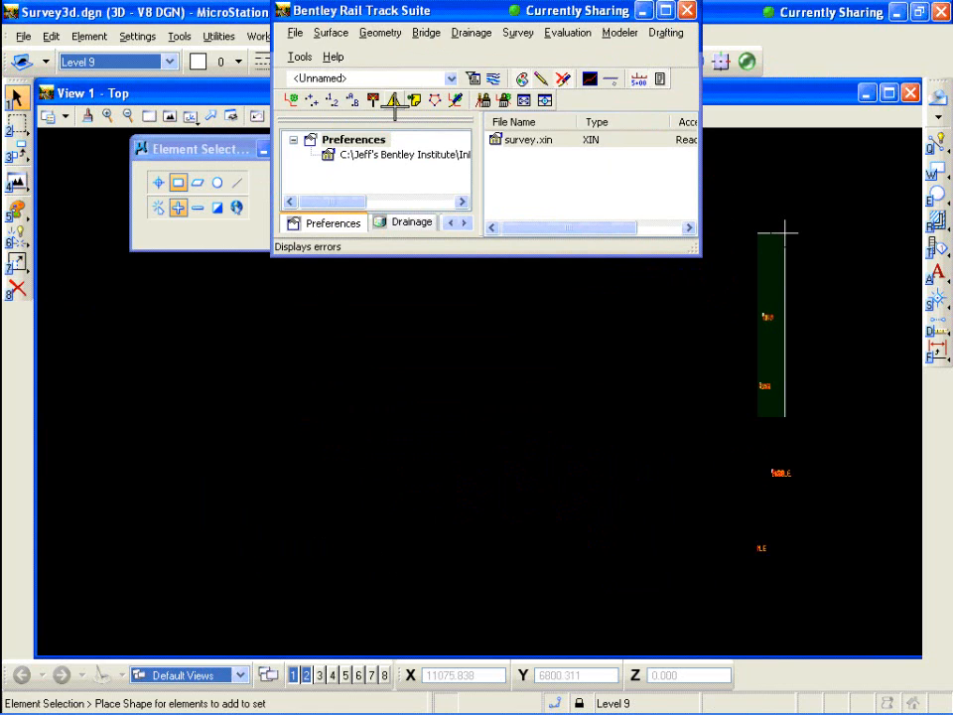
# - Start a survey data import and browse to the Sokkia folder inside InRoads XM Edition- Introduction to Survey
pyautogui.moveTo(422, 11); pyautogui.dragTo(365, 40)
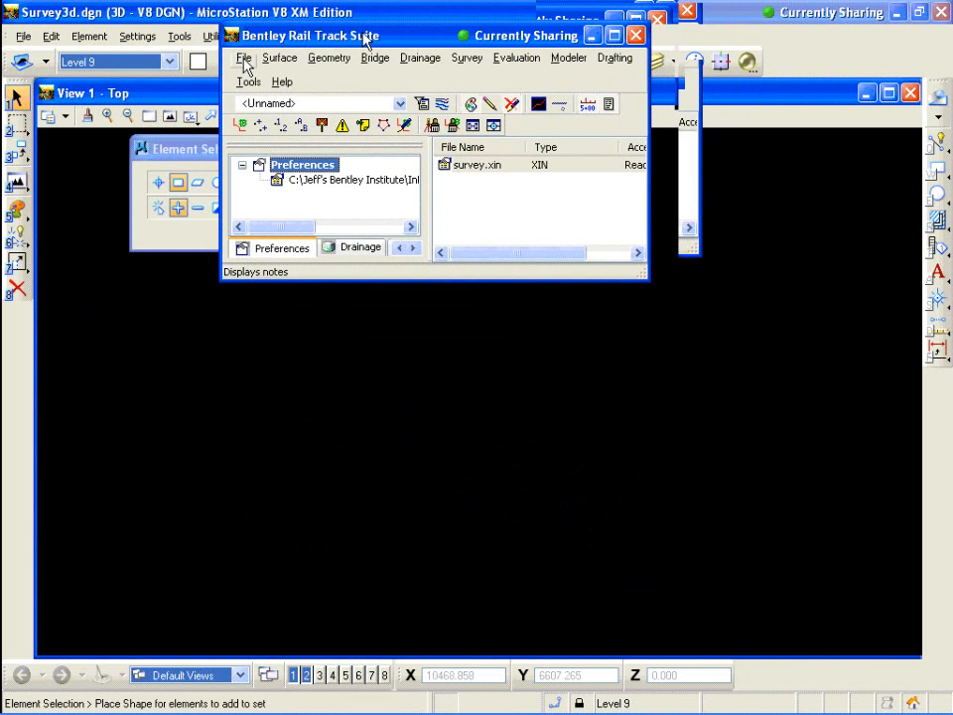
pyautogui.click(244, 60)
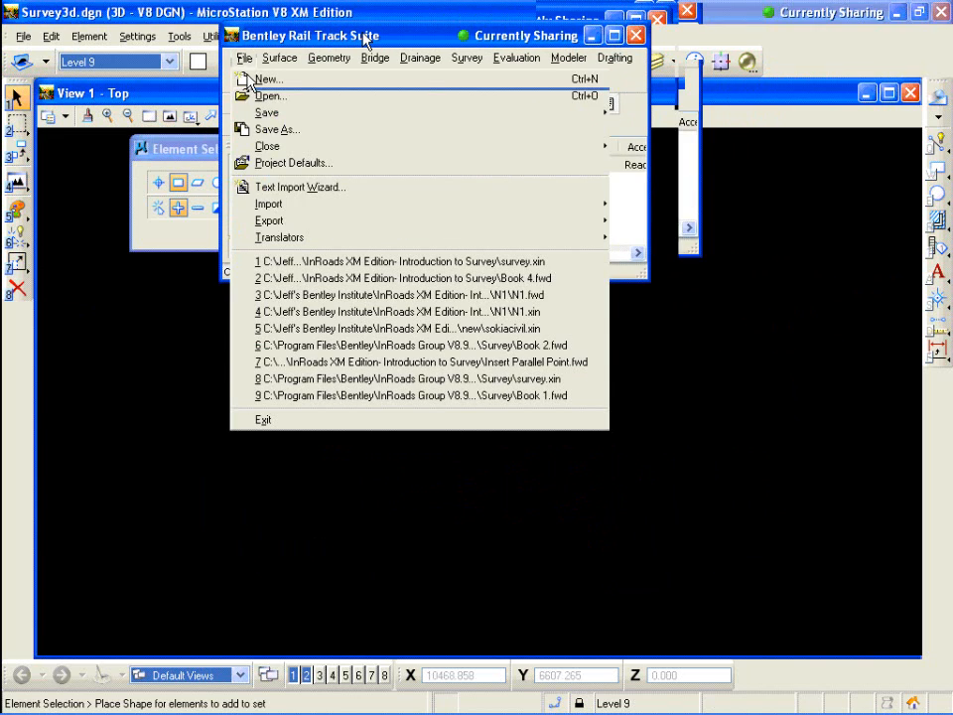
pyautogui.moveTo(310, 214)
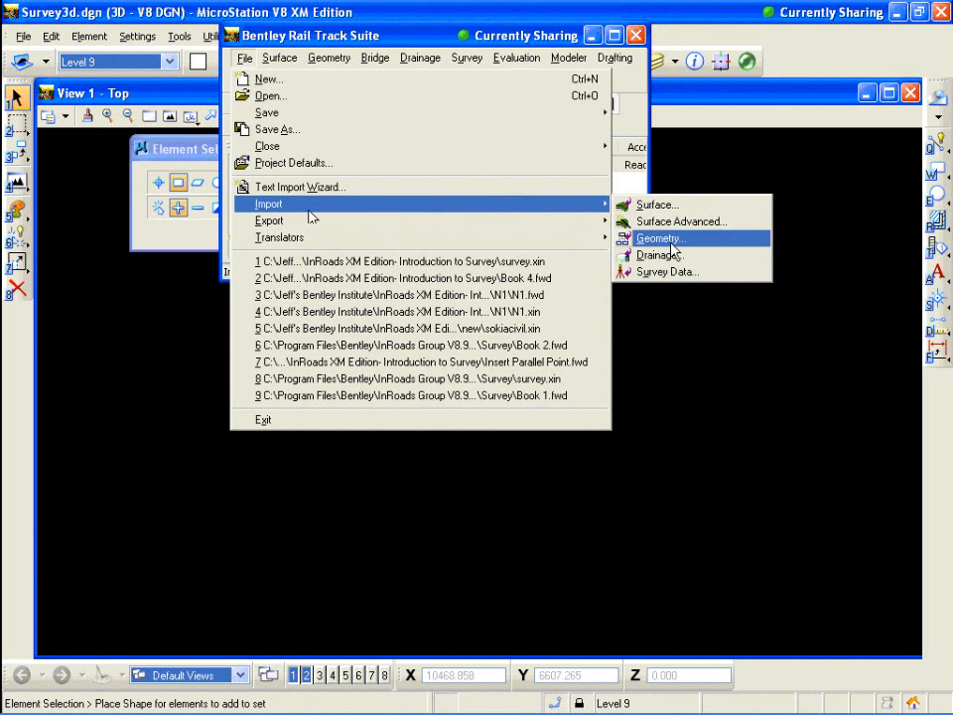
pyautogui.click(683, 273)
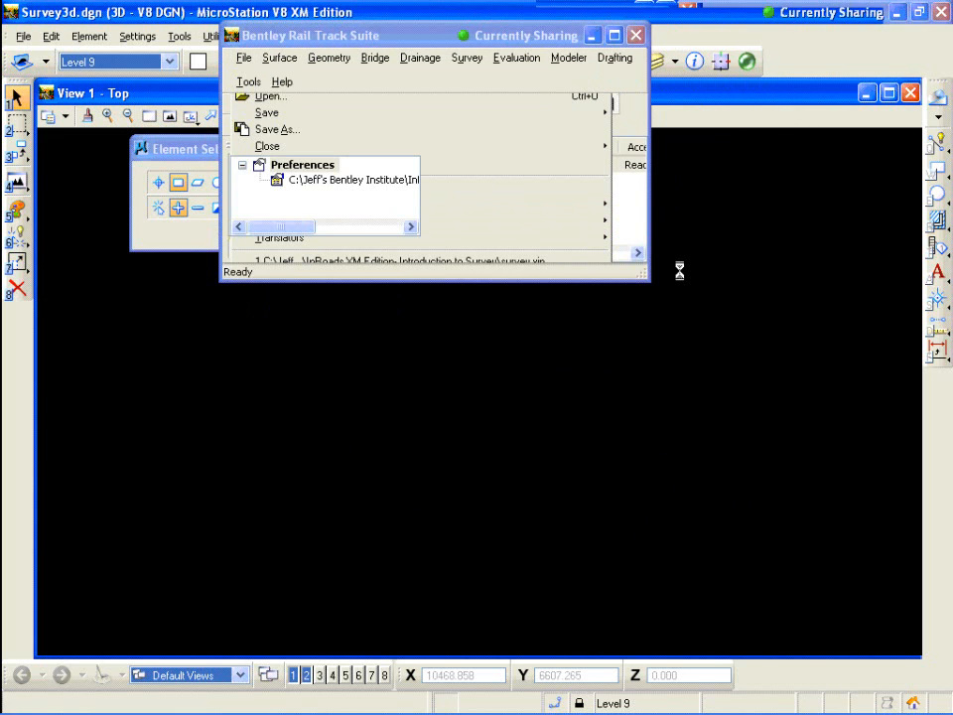
pyautogui.click(626, 421)
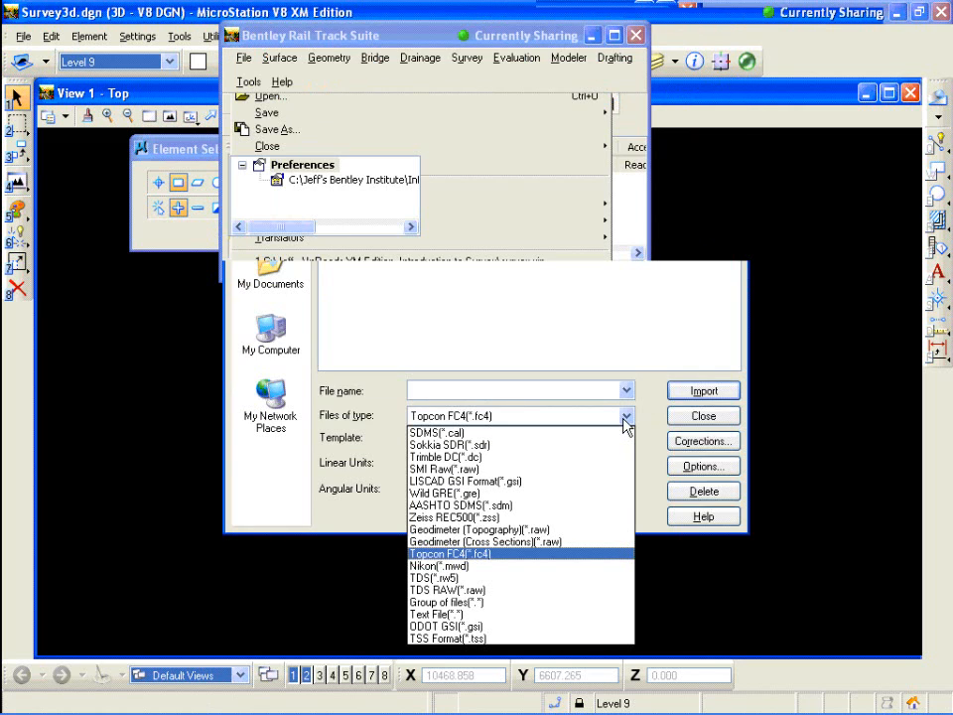
pyautogui.click(551, 95)
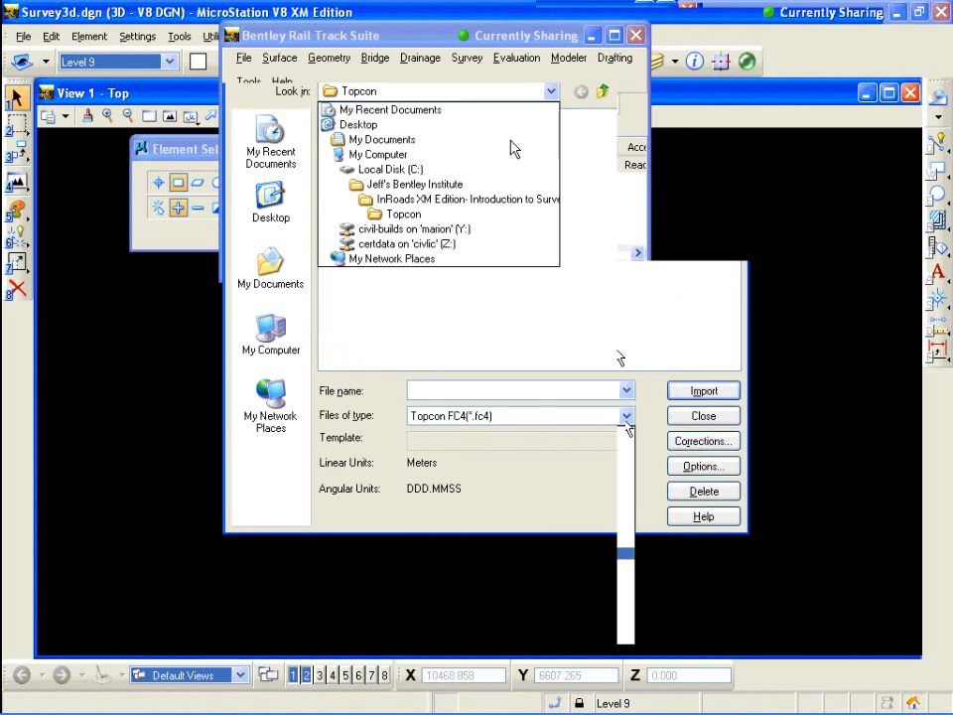
pyautogui.click(479, 205)
pyautogui.doubleClick(353, 166)
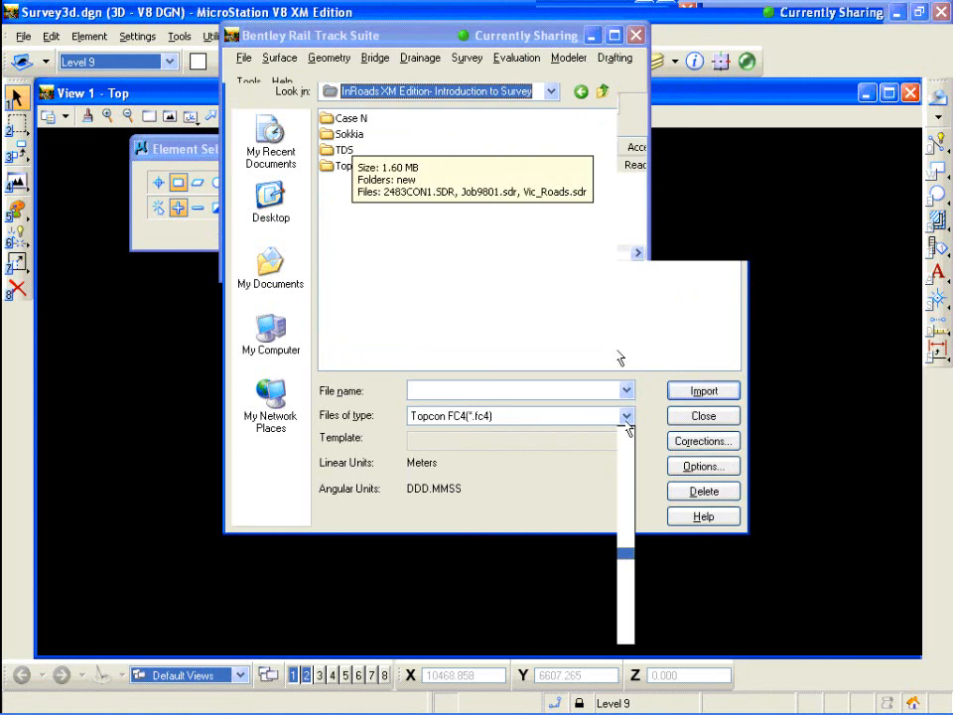
pyautogui.doubleClick(350, 135)
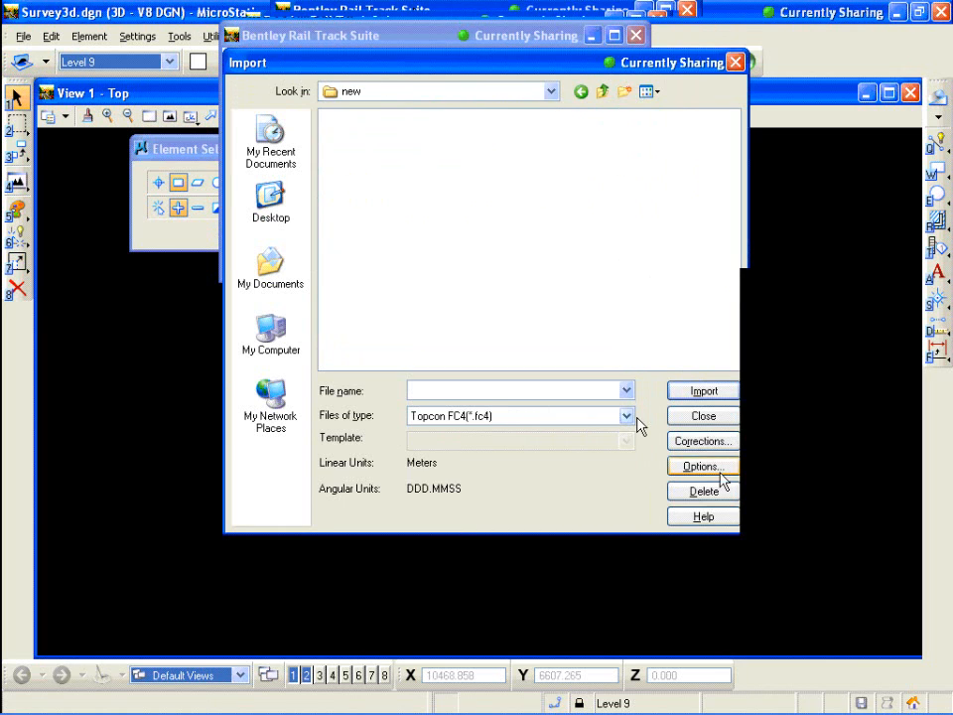
# - Set the import file type to Sokkia SDR(*.sdr) and select all files from 2483CON1.SDR to OW94TEST.SDR in the new folder
pyautogui.click(628, 418)
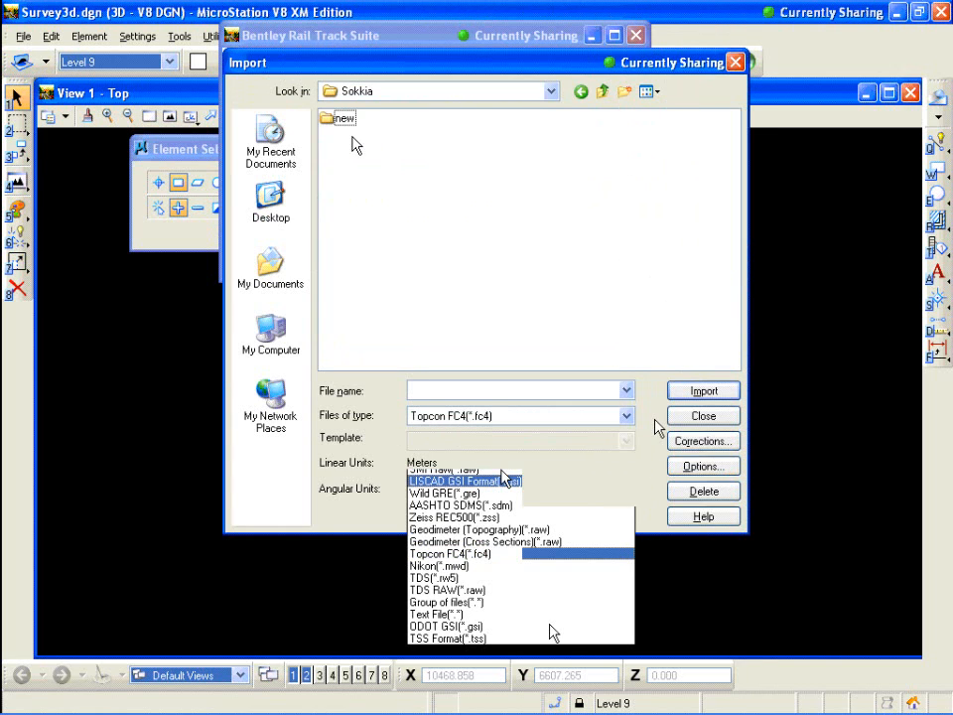
pyautogui.click(450, 445)
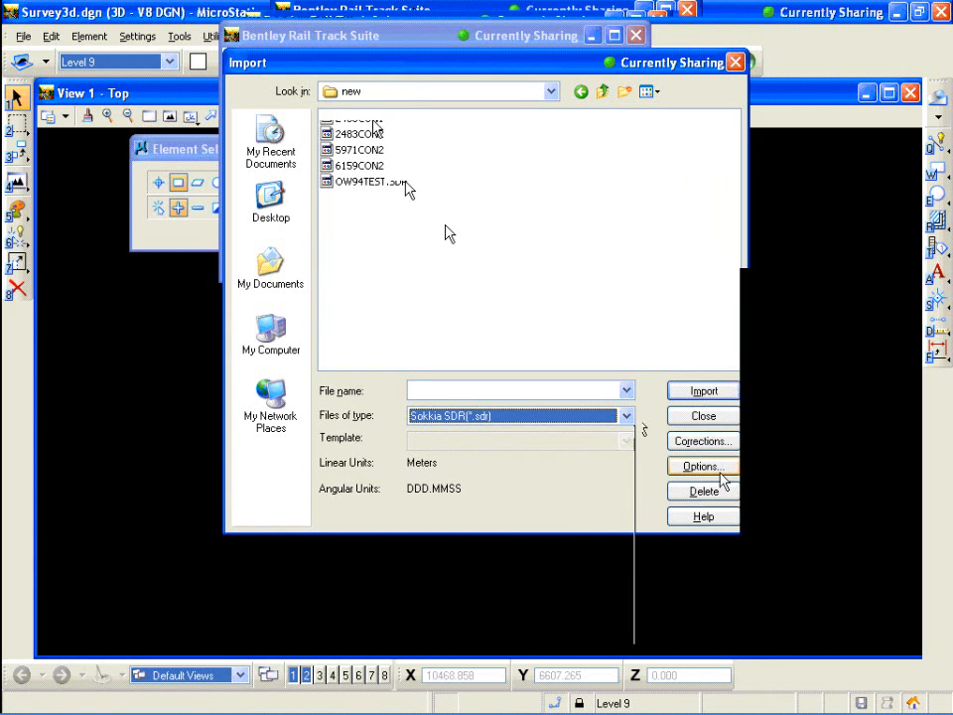
pyautogui.click(372, 119)
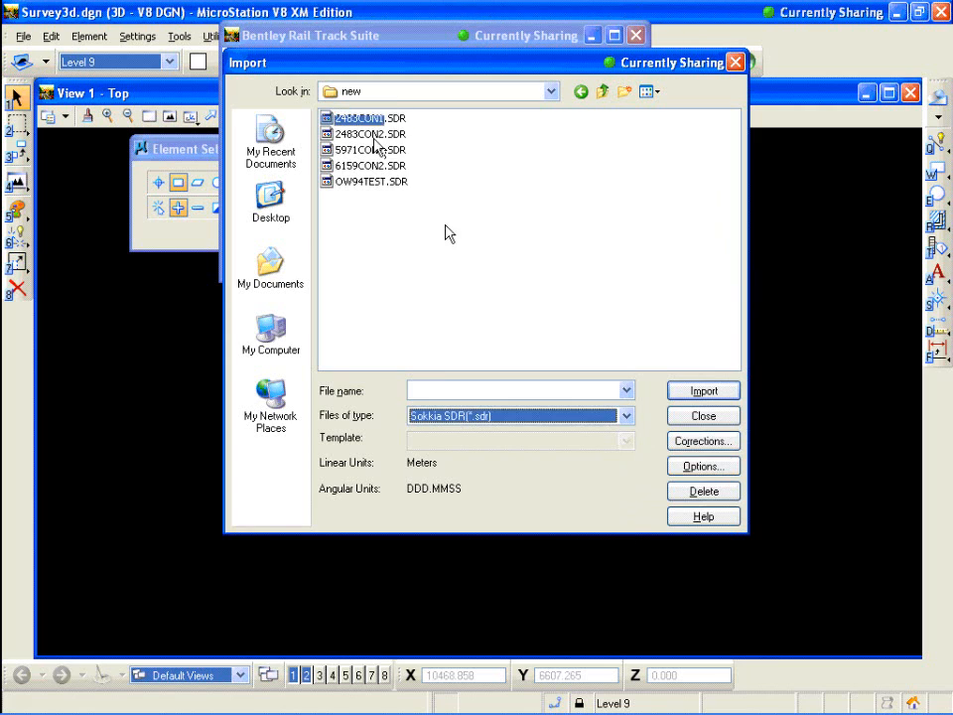
pyautogui.keyDown('shift'); pyautogui.click(386, 182); pyautogui.keyUp('shift')
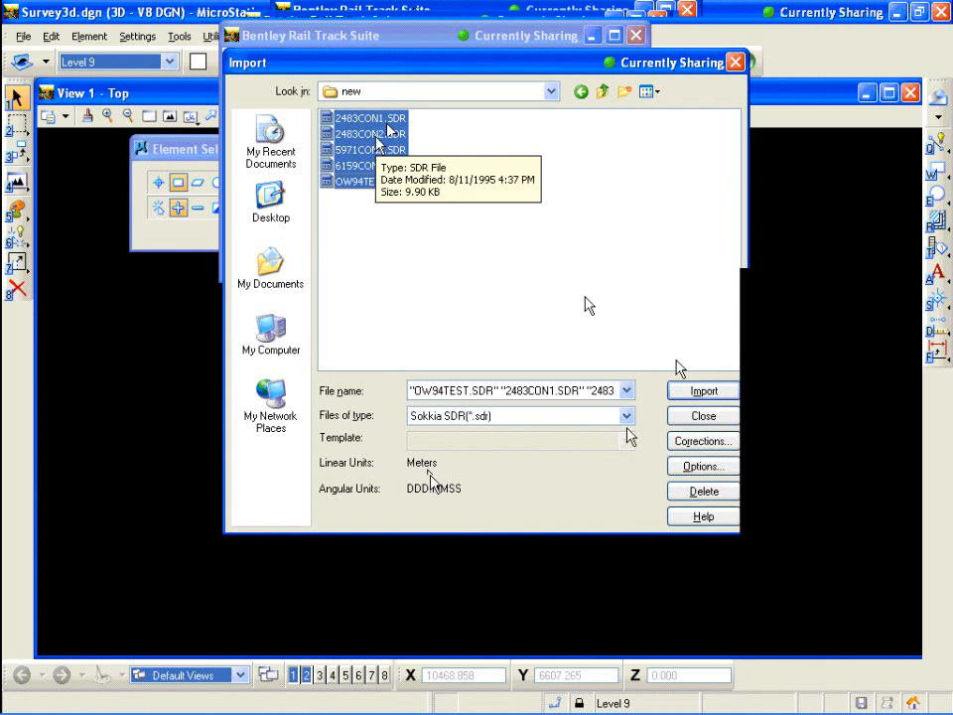
# - Import the selected Sokkia SDR files, ignoring all code errors, and dismiss the error log
pyautogui.click(723, 389)
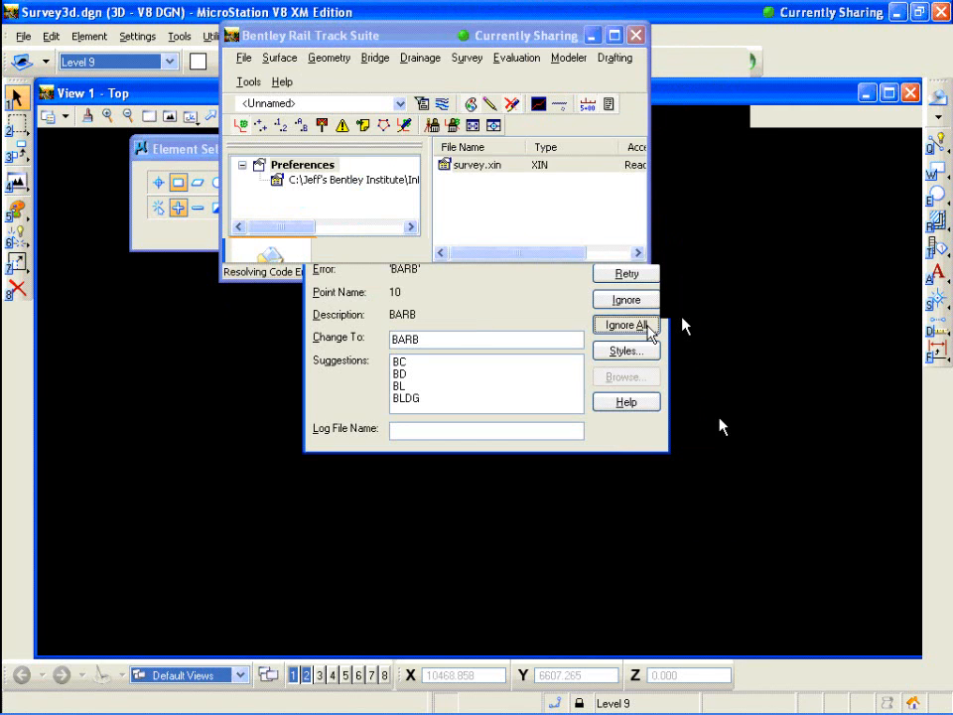
pyautogui.click(648, 328)
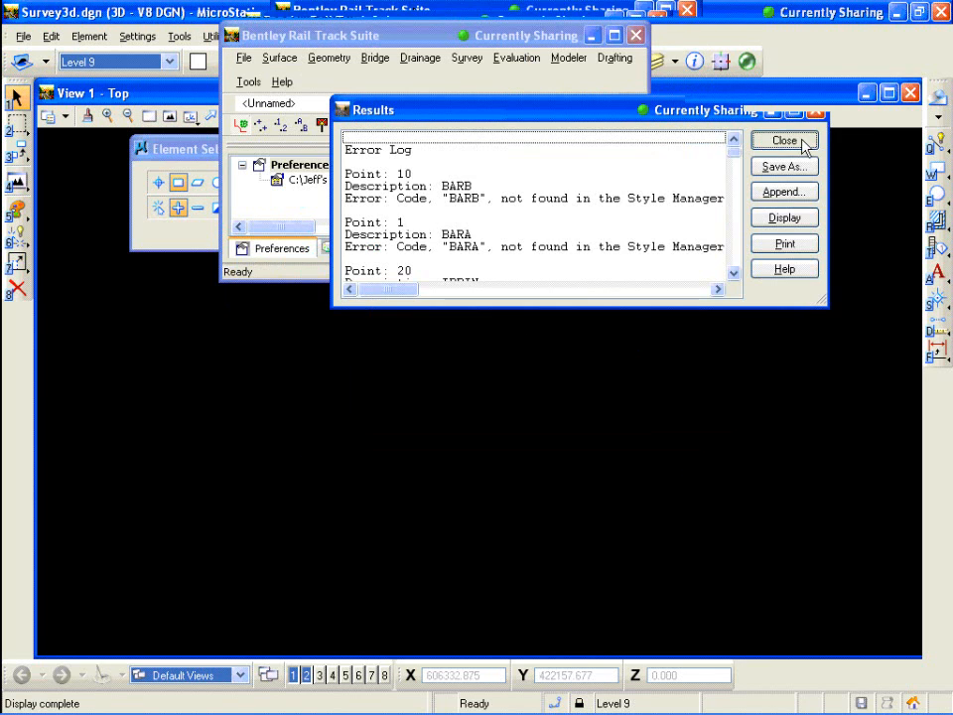
pyautogui.click(801, 142)
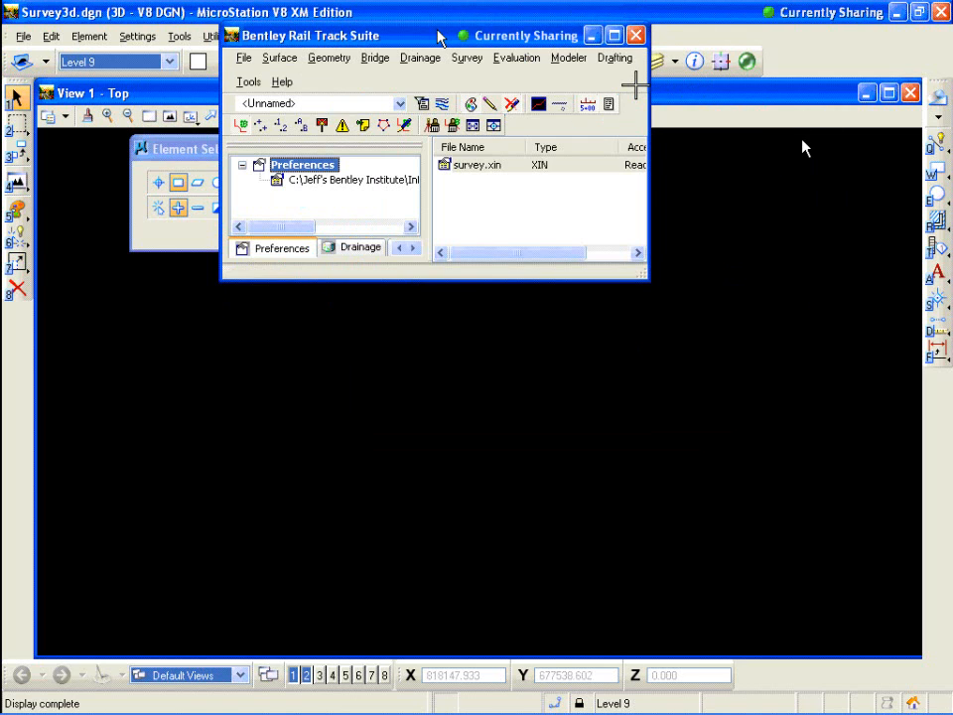
# - Review the imported stations and observations in the fieldbook data of Book 3, then minimize it
pyautogui.click(466, 60)
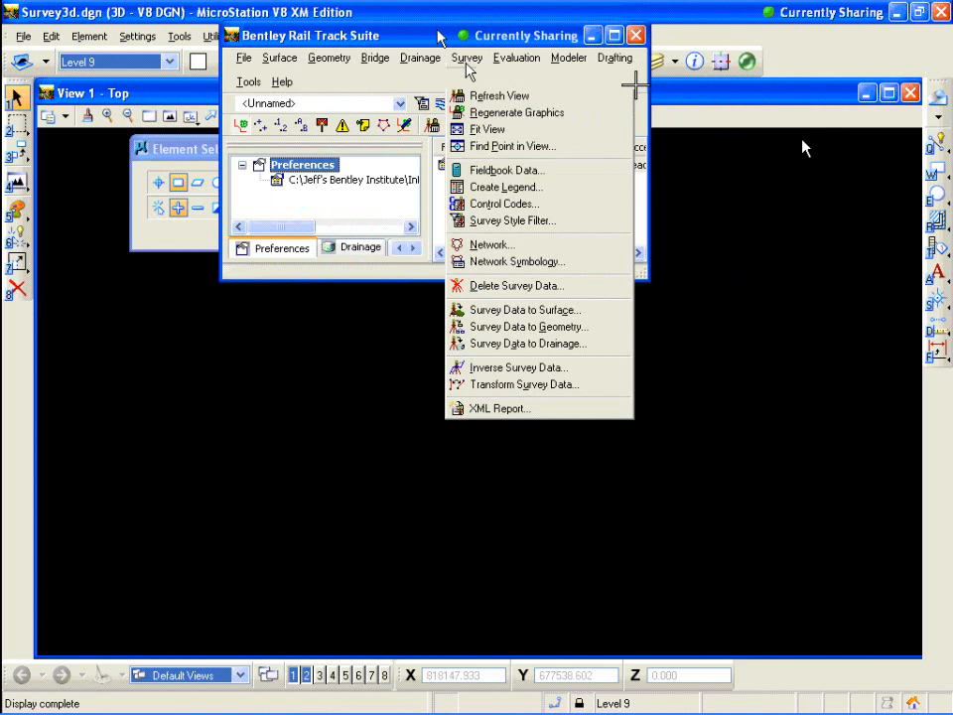
pyautogui.click(496, 170)
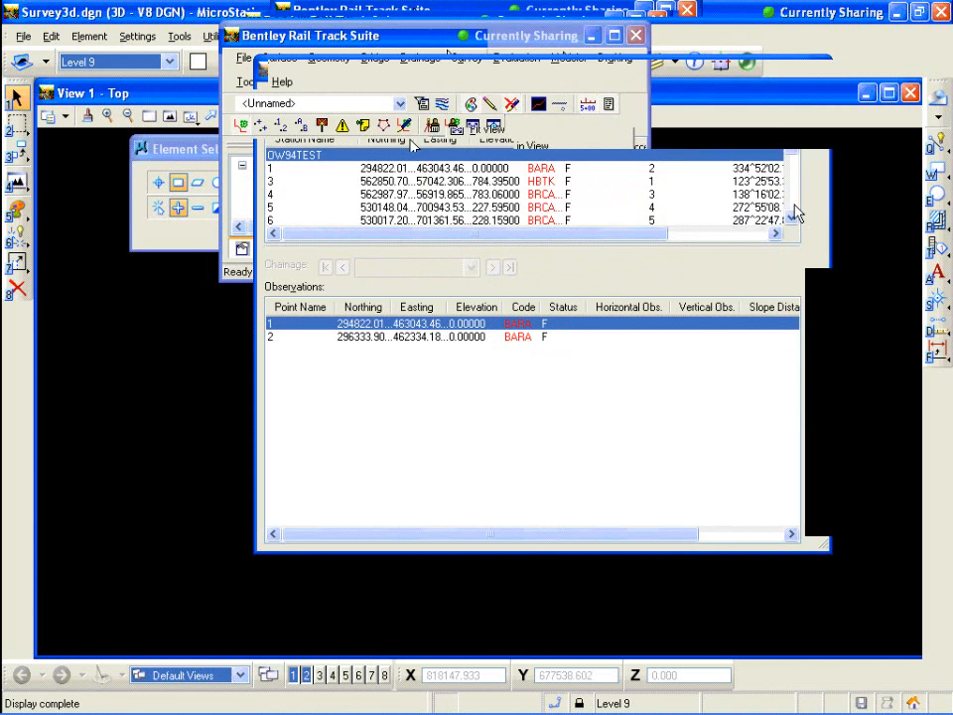
pyautogui.scroll(-2, 794, 213)
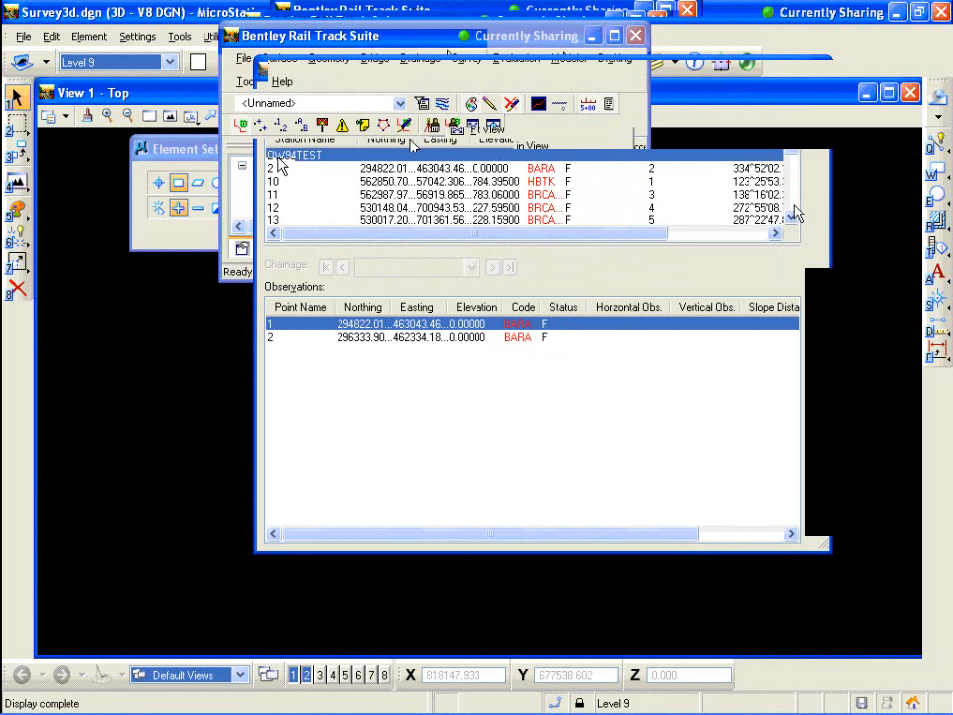
pyautogui.scroll(-3, 794, 213)
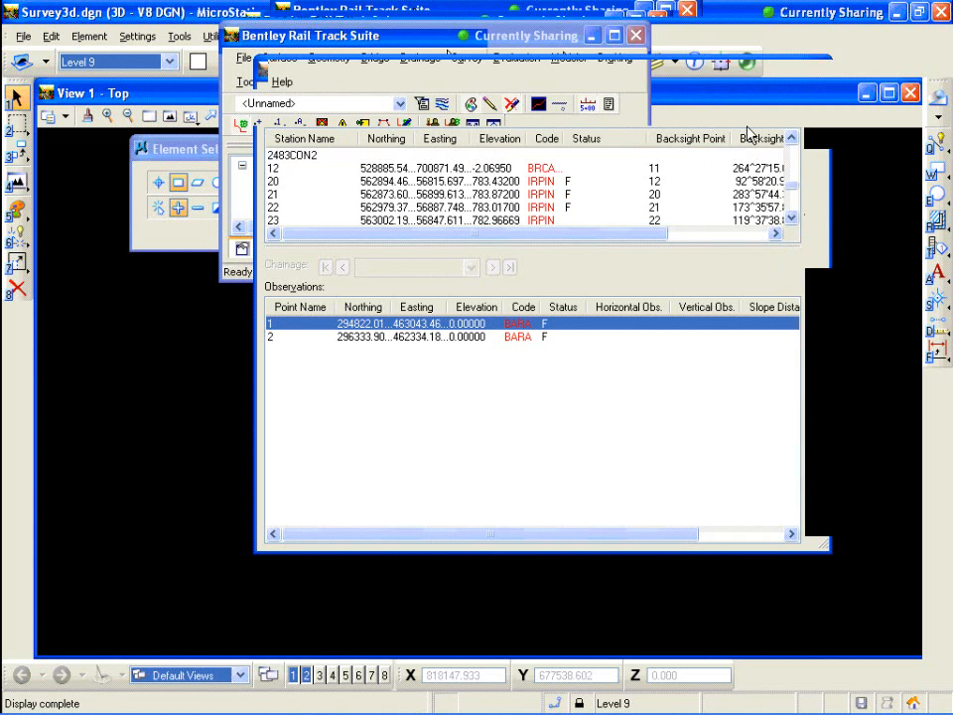
pyautogui.moveTo(657, 70); pyautogui.dragTo(537, 89)
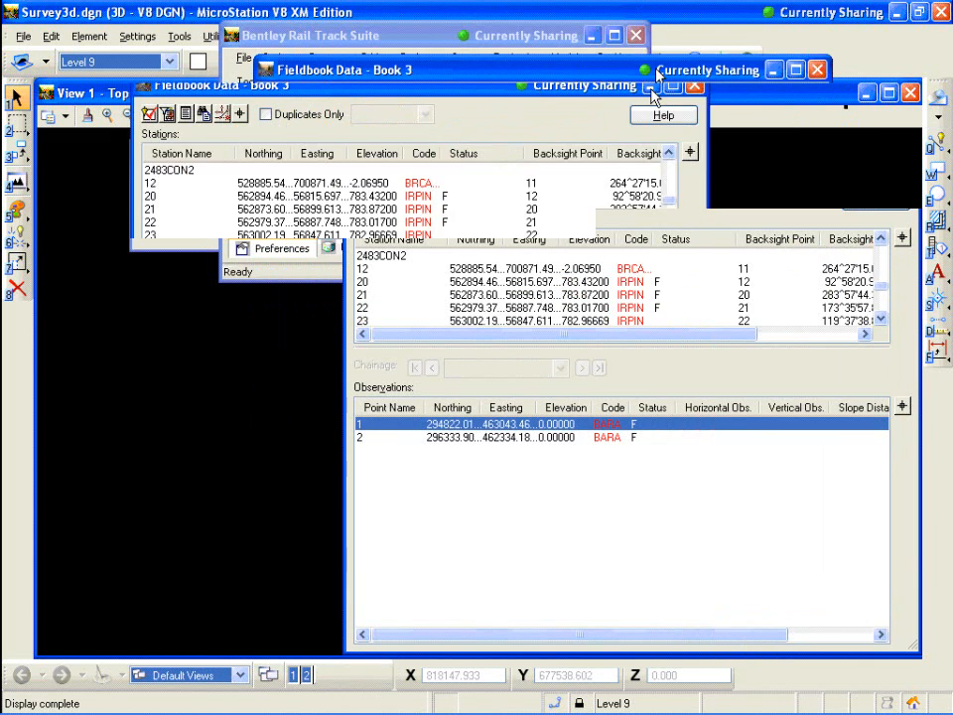
pyautogui.click(654, 87)
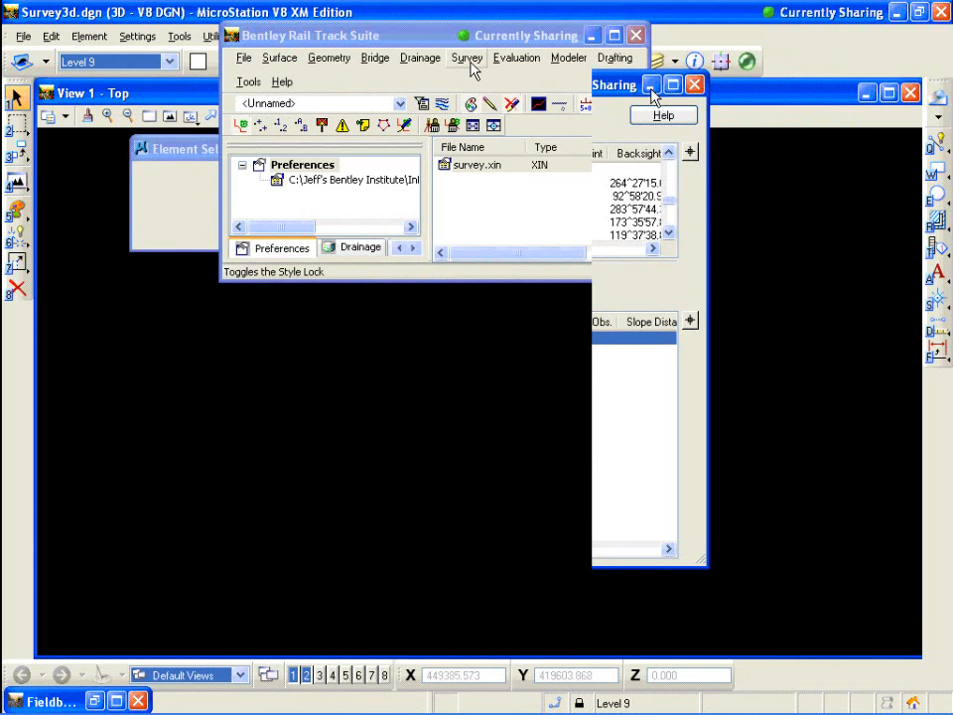
# - Fit the Top view to the survey data and turn on the display of survey point names
pyautogui.click(467, 58)
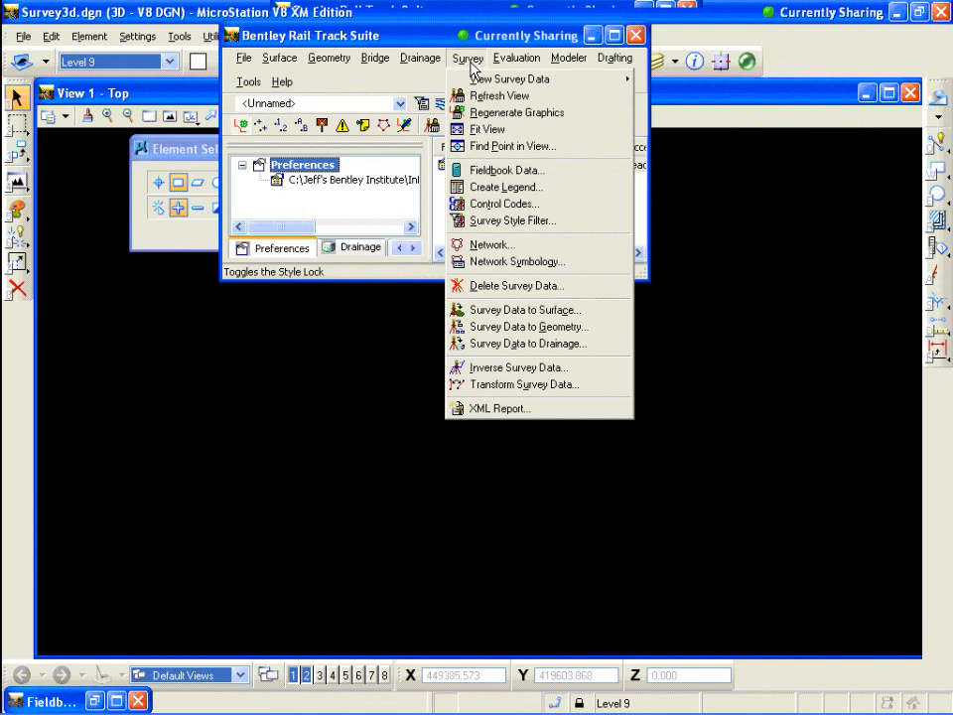
pyautogui.click(486, 129)
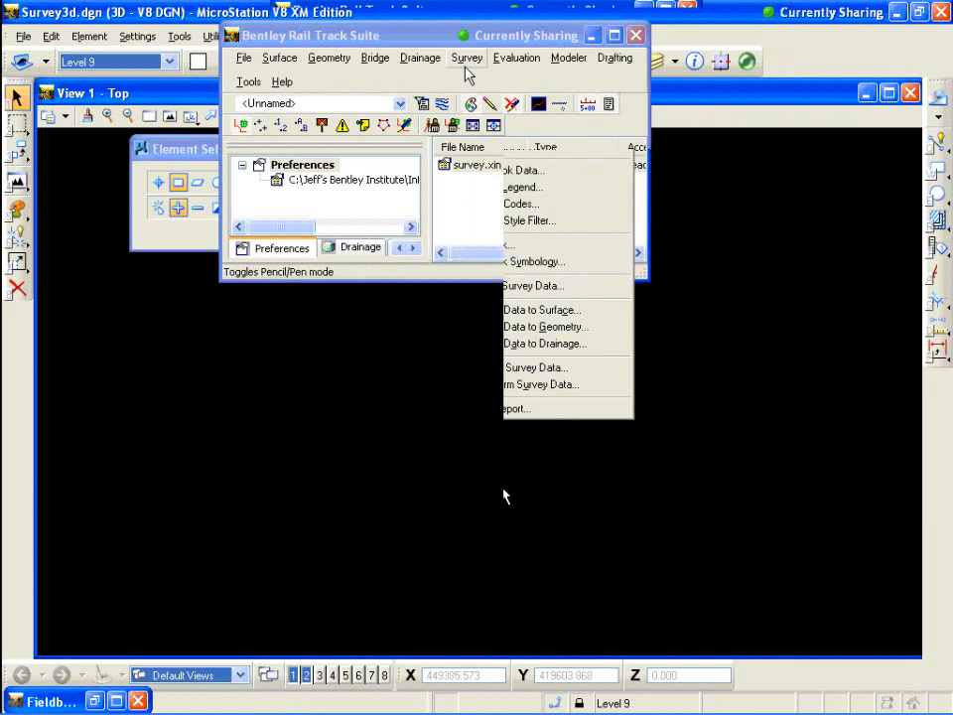
pyautogui.moveTo(387, 40); pyautogui.dragTo(152, 91)
pyautogui.moveTo(250, 101); pyautogui.dragTo(519, 40)
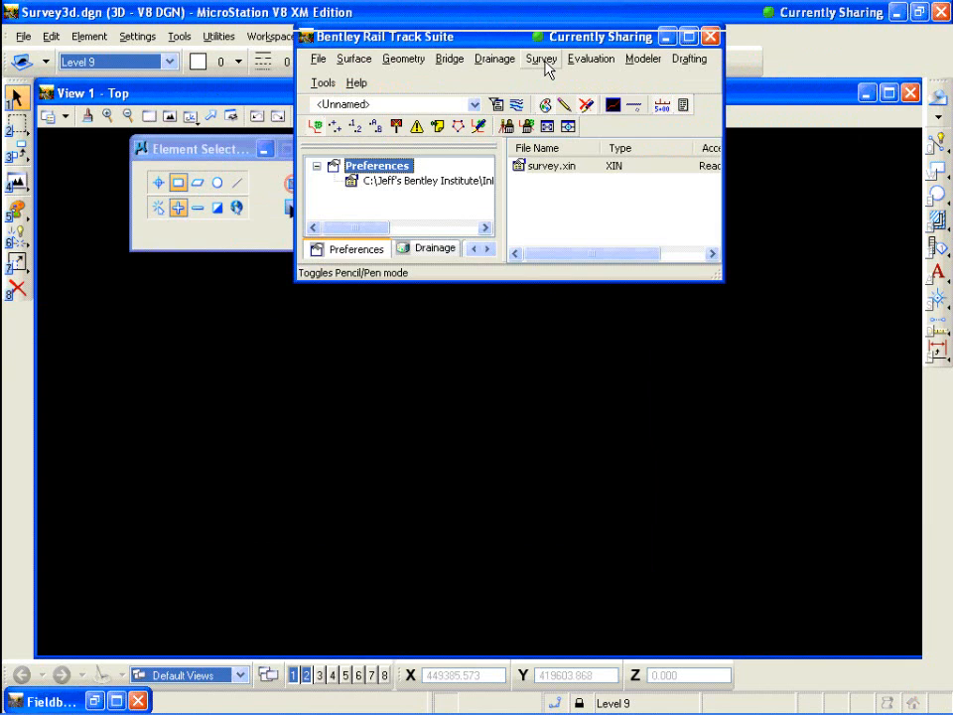
pyautogui.click(541, 58)
pyautogui.moveTo(662, 81)
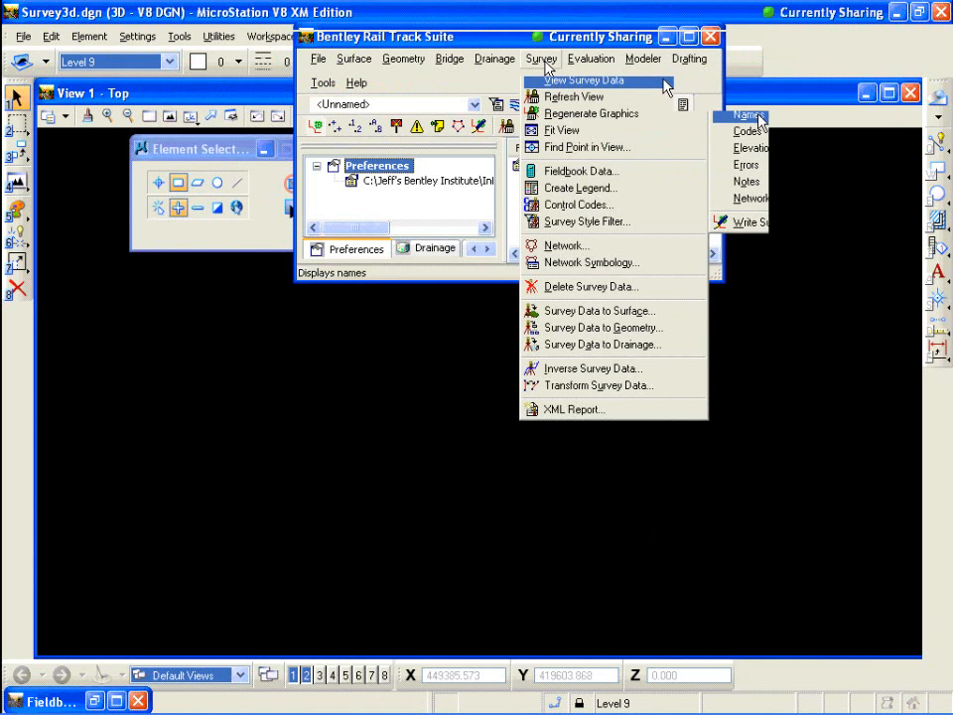
pyautogui.click(758, 117)
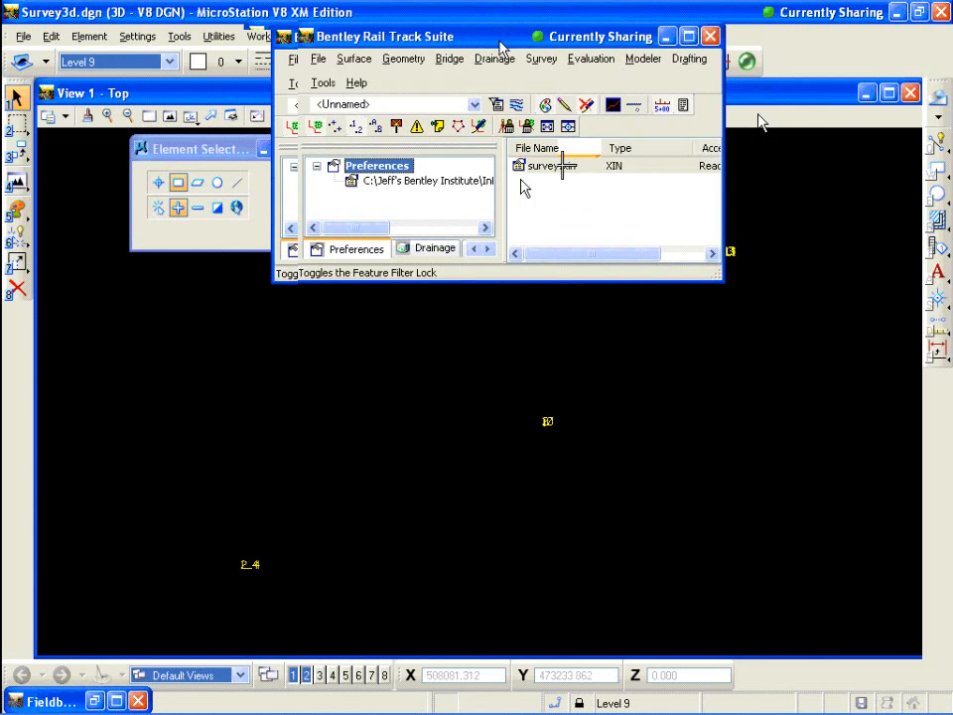
# - Enable the Line Traverse object and the directional arrow display for traverses in the Network Symbology settings
pyautogui.moveTo(502, 48); pyautogui.dragTo(451, 46)
pyautogui.click(490, 57)
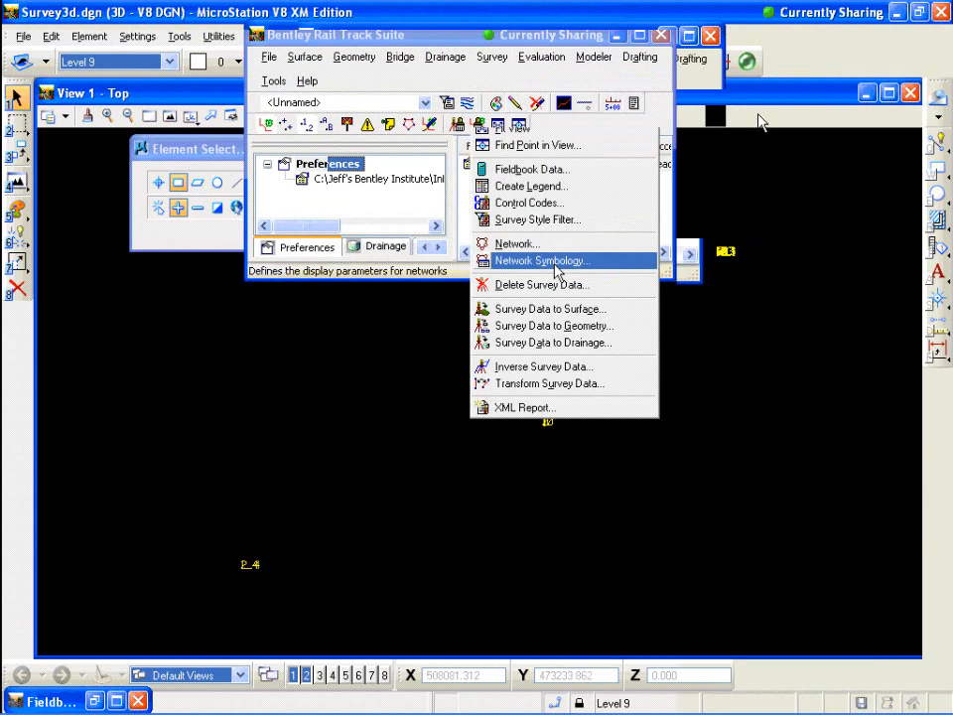
pyautogui.click(555, 262)
pyautogui.click(363, 203)
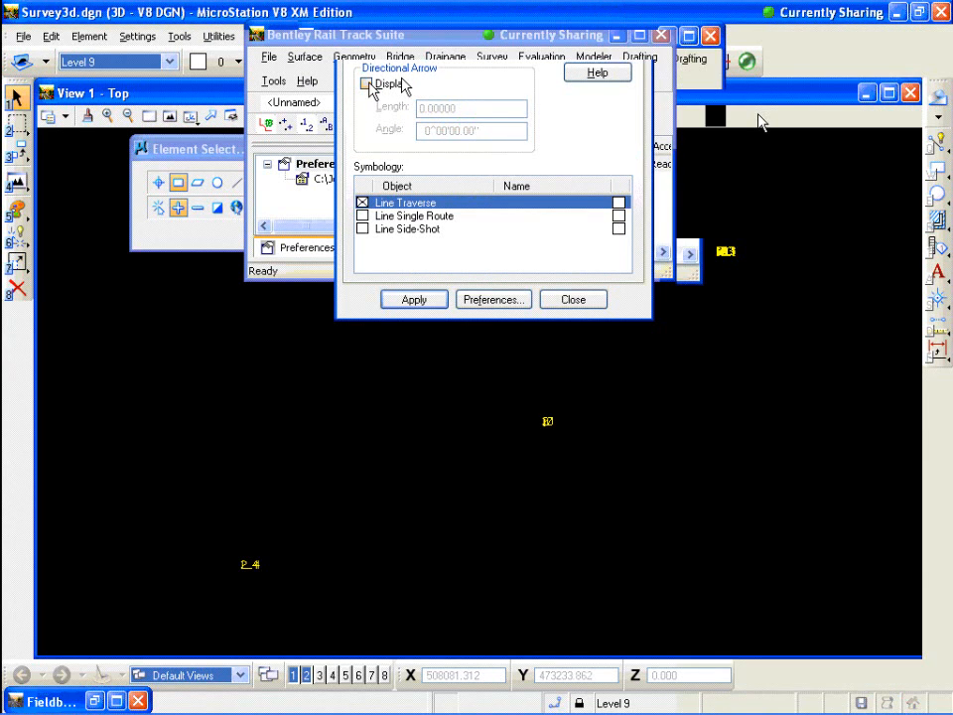
pyautogui.click(366, 85)
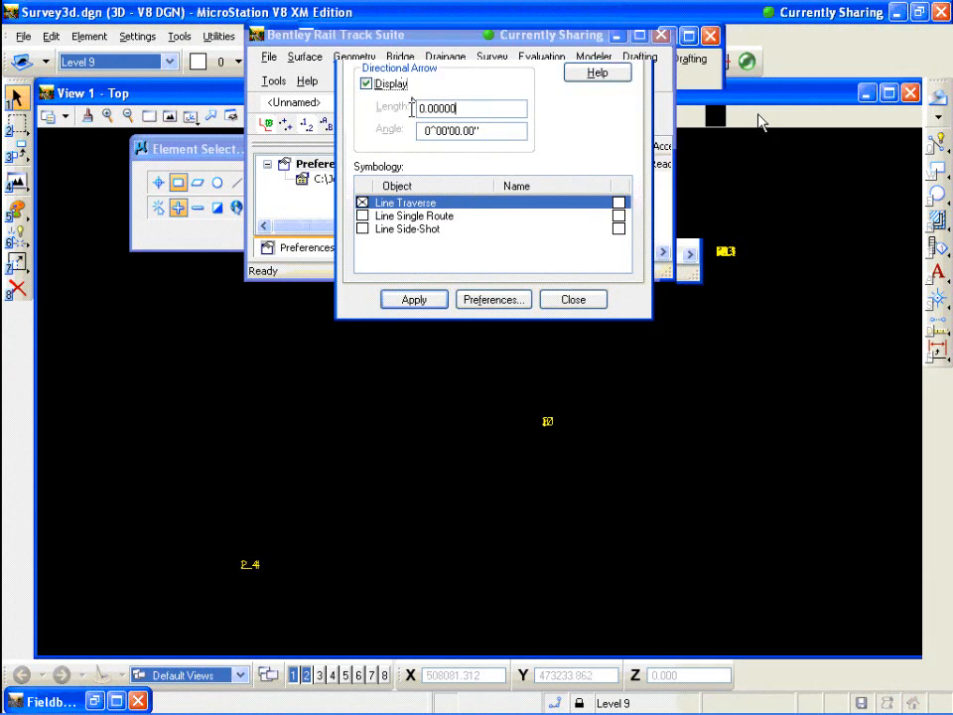
# - Set the traverse directional arrow's length to 20 and angle to 20 degrees, and apply the network symbology
pyautogui.doubleClick(477, 109)
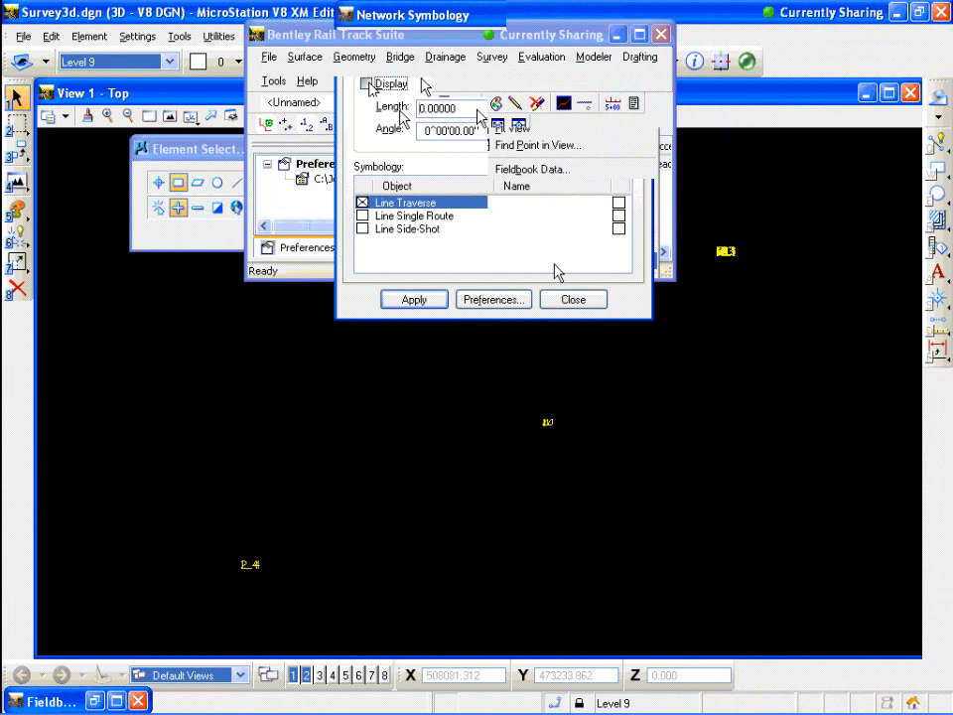
pyautogui.doubleClick(477, 110)
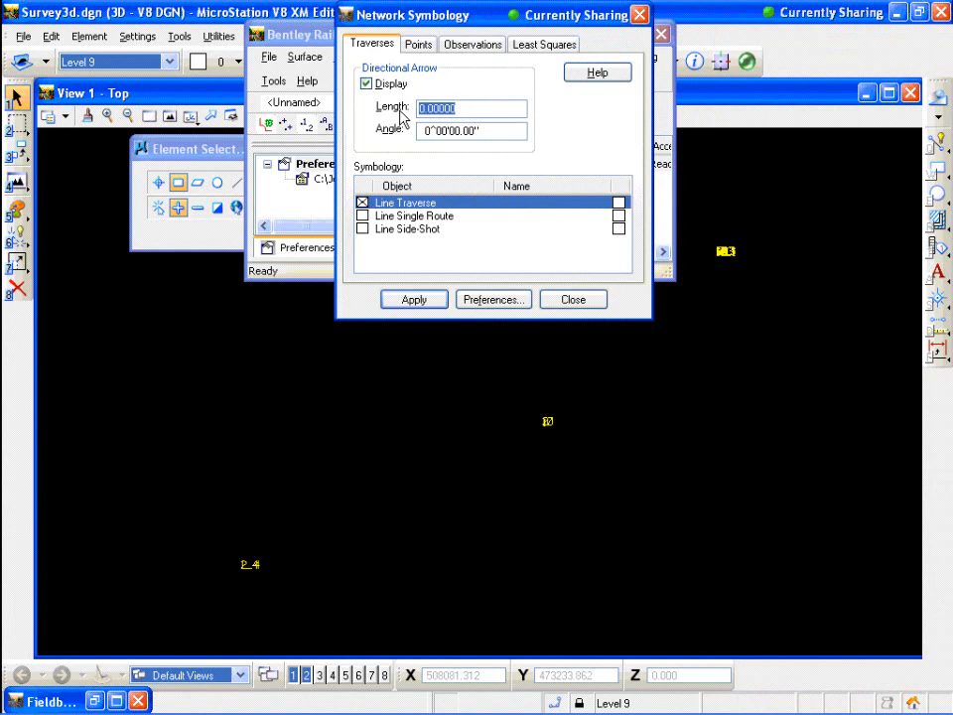
pyautogui.write('20')
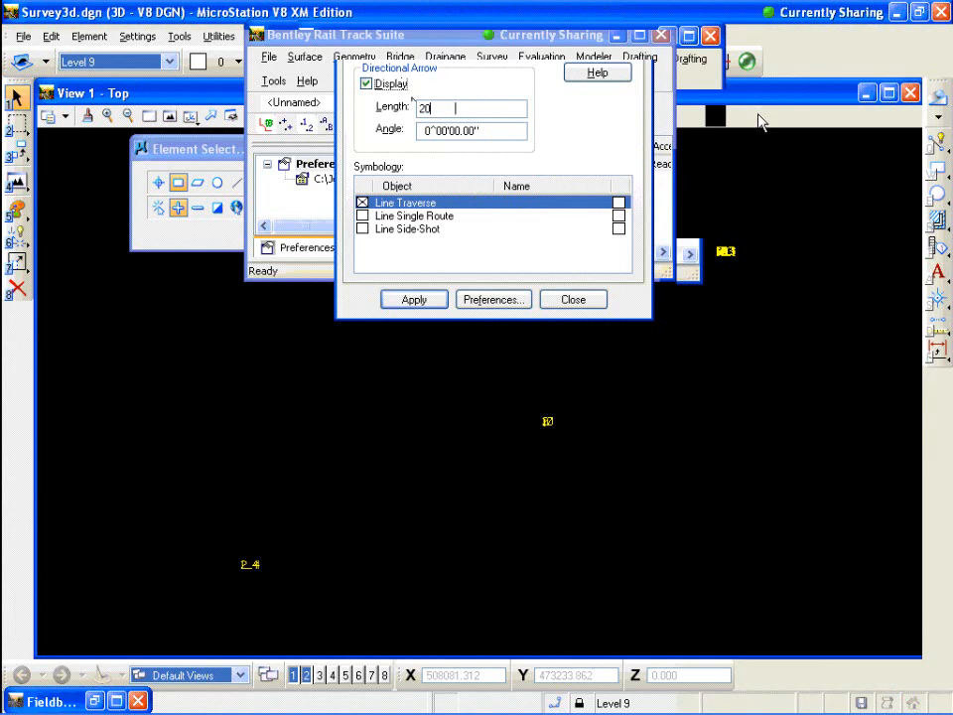
pyautogui.moveTo(501, 136); pyautogui.dragTo(382, 134)
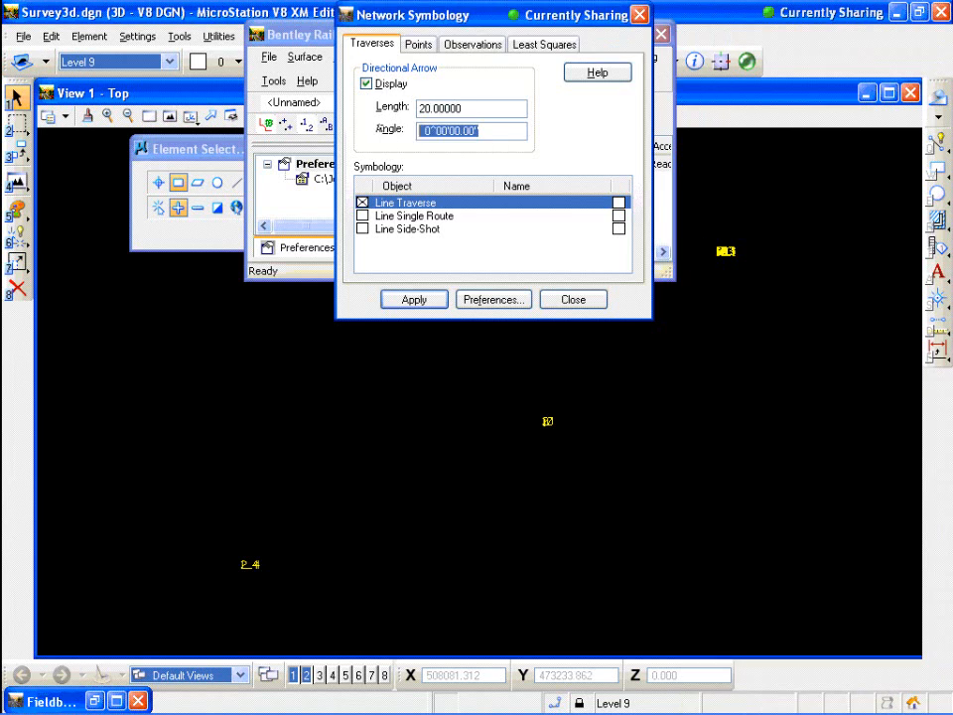
pyautogui.write('20')
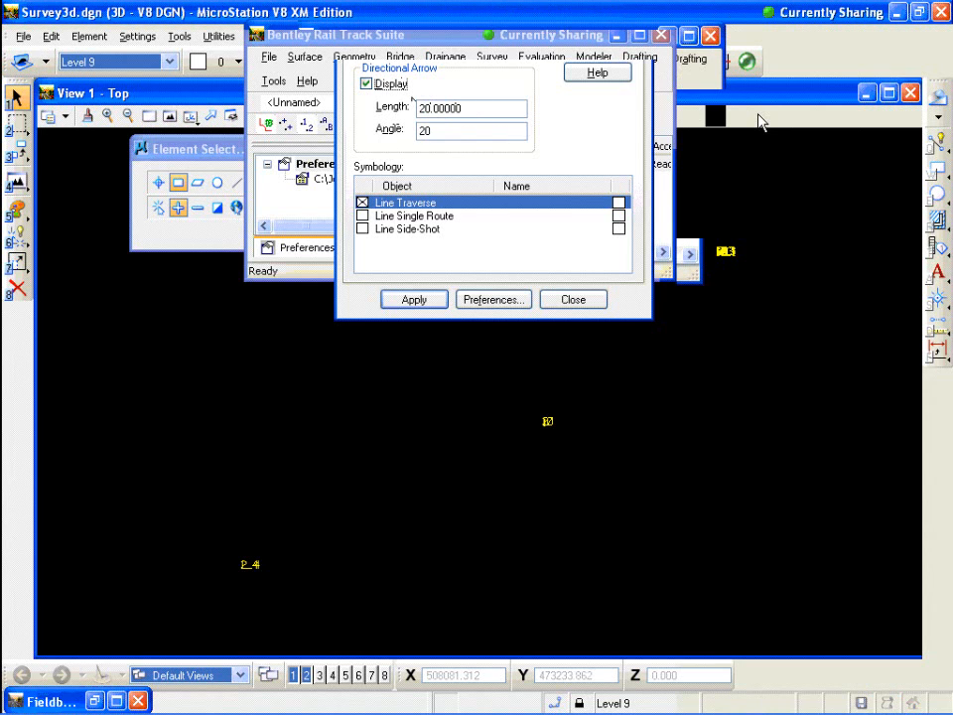
pyautogui.click(426, 304)
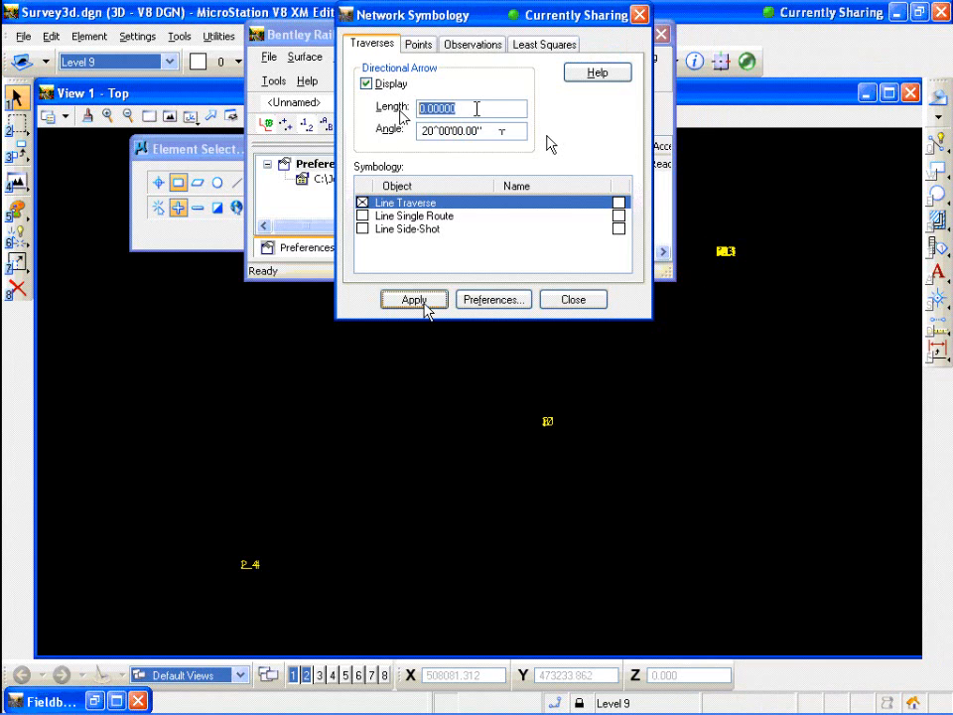
pyautogui.click(596, 302)
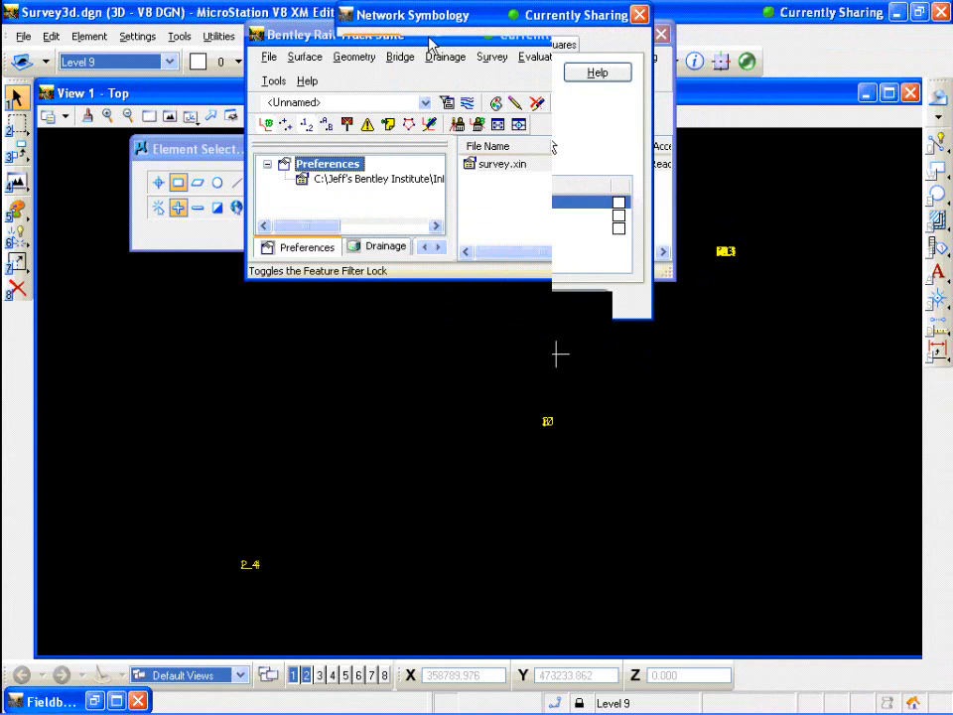
# - Turn on the network display for the survey data in the Top view
pyautogui.click(482, 57)
pyautogui.moveTo(497, 82)
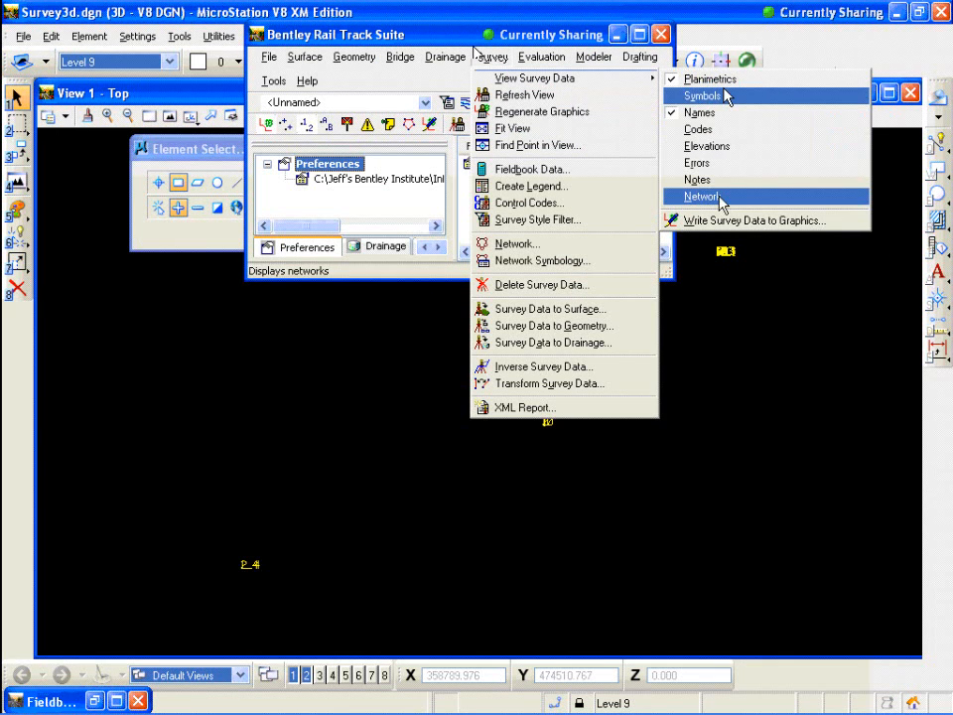
pyautogui.click(720, 197)
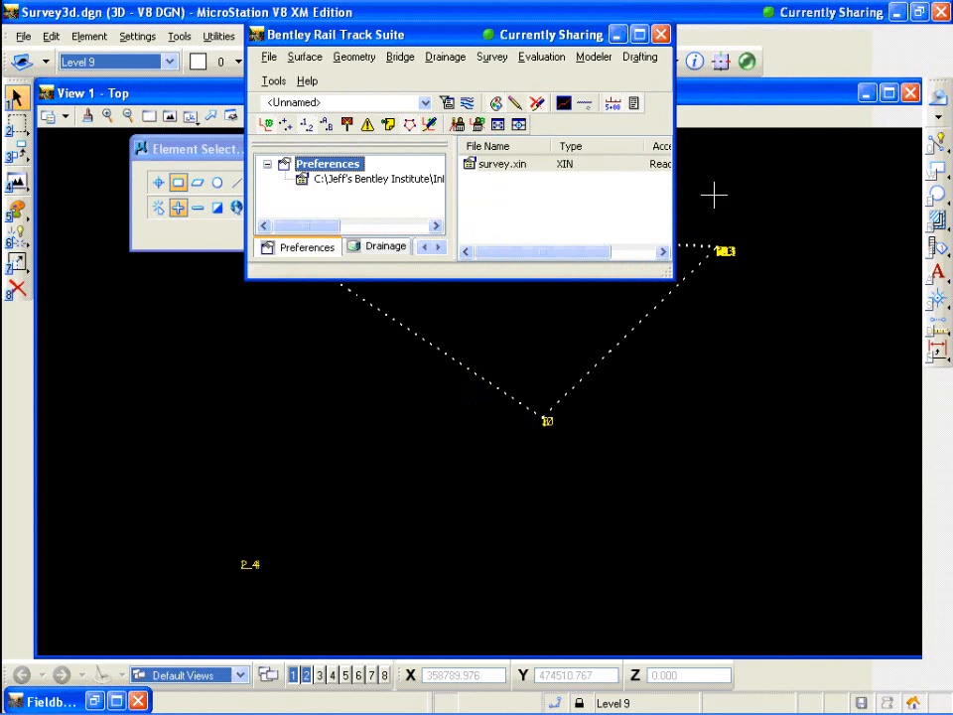
# - Examine the traverse network lines and directional arrows up close around points 6 and 7 in the Top view
pyautogui.scroll(-2, 714, 195)
pyautogui.scroll(2, 716, 169)
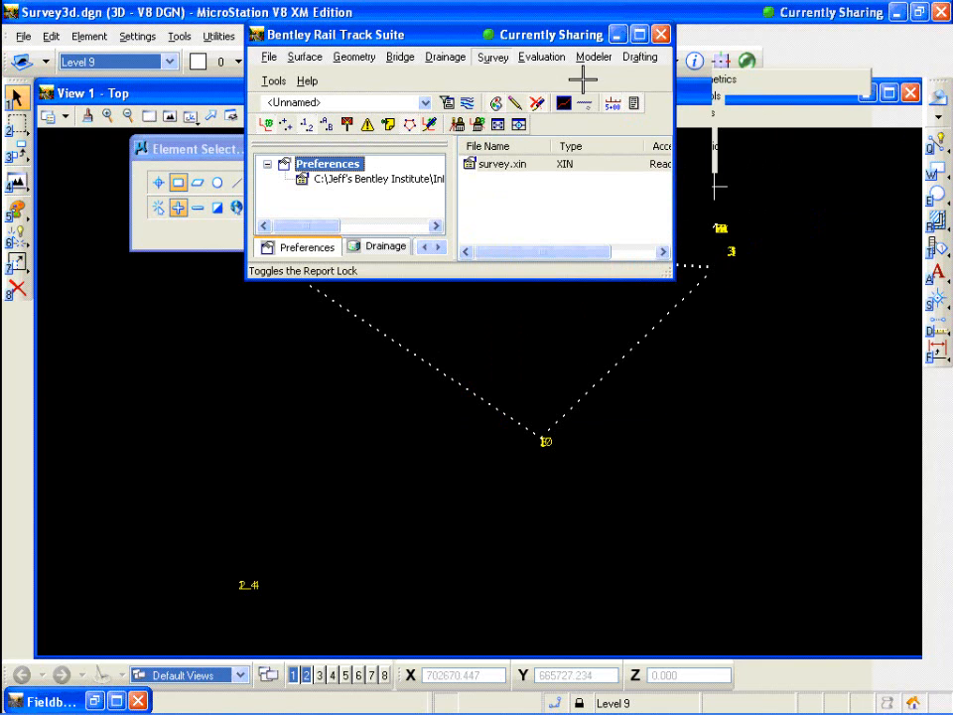
pyautogui.moveTo(460, 40)
pyautogui.mouseDown()
pyautogui.moveTo(675, 407)
pyautogui.moveTo(679, 474)
pyautogui.moveTo(496, 148)
pyautogui.moveTo(411, 107)
pyautogui.mouseUp()
pyautogui.click(149, 116)
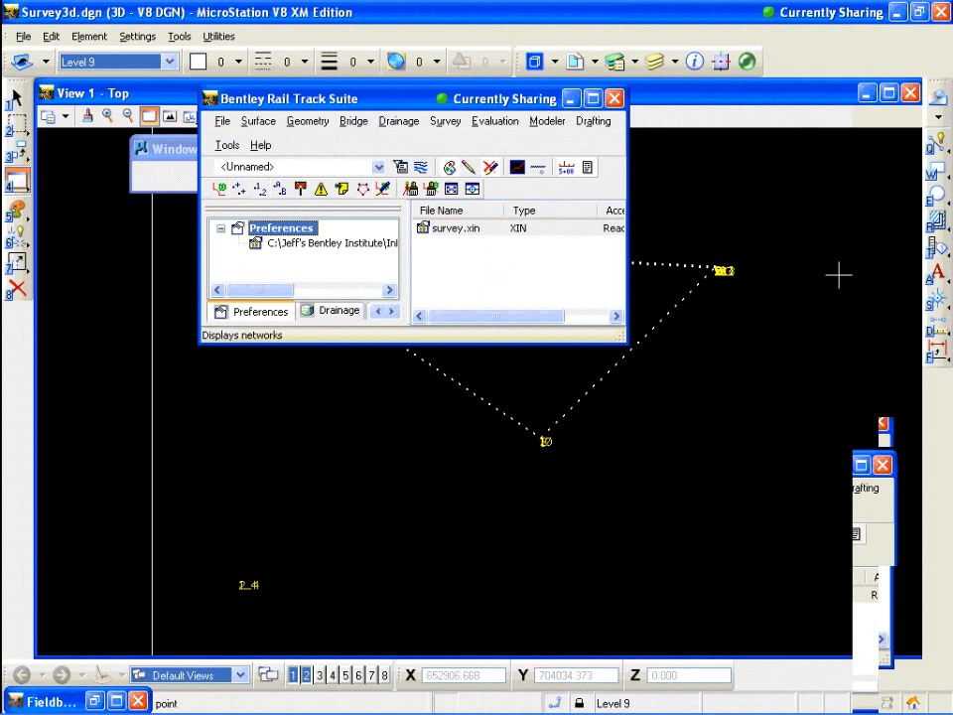
pyautogui.click(709, 261)
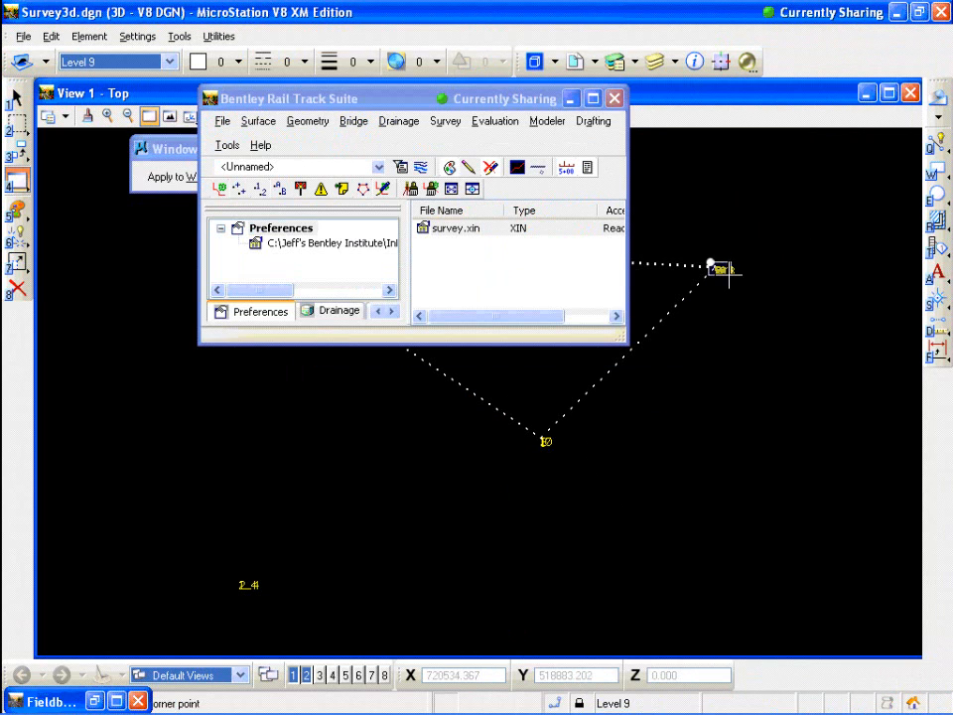
pyautogui.click(729, 275)
pyautogui.moveTo(406, 96); pyautogui.dragTo(430, 96)
pyautogui.moveTo(622, 93); pyautogui.dragTo(716, 93)
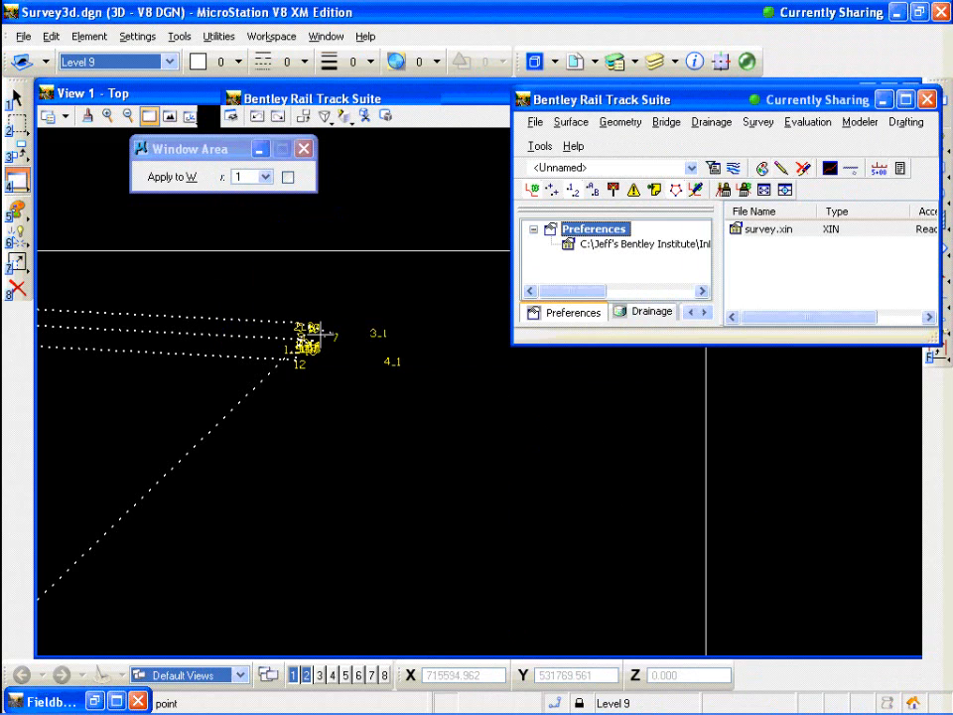
pyautogui.click(260, 291)
pyautogui.click(339, 353)
pyautogui.click(634, 445)
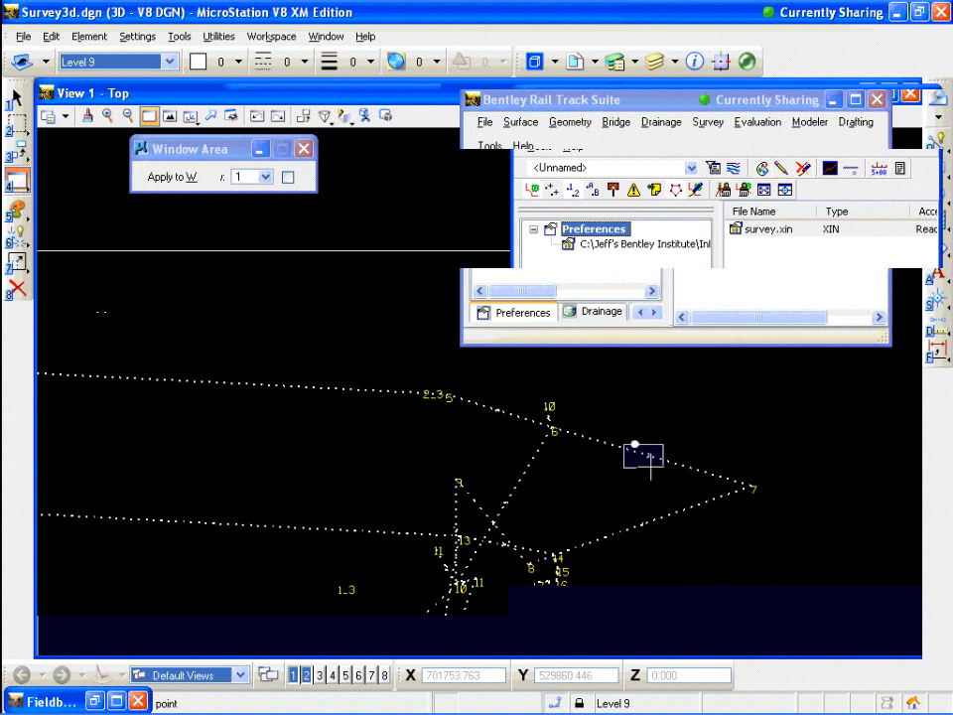
pyautogui.click(653, 469)
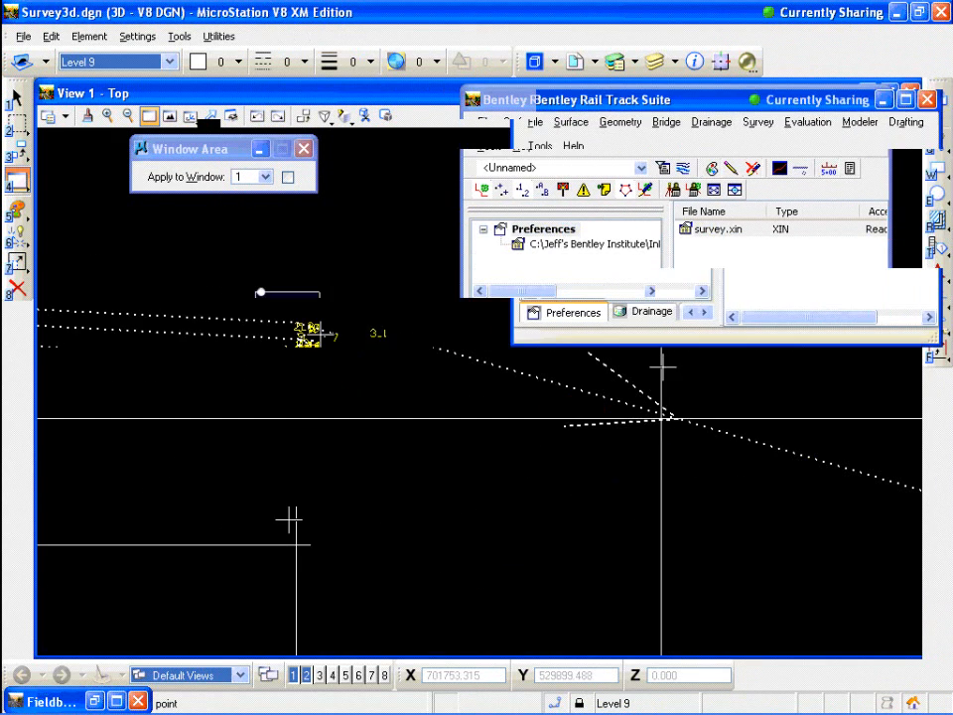
pyautogui.click(127, 117)
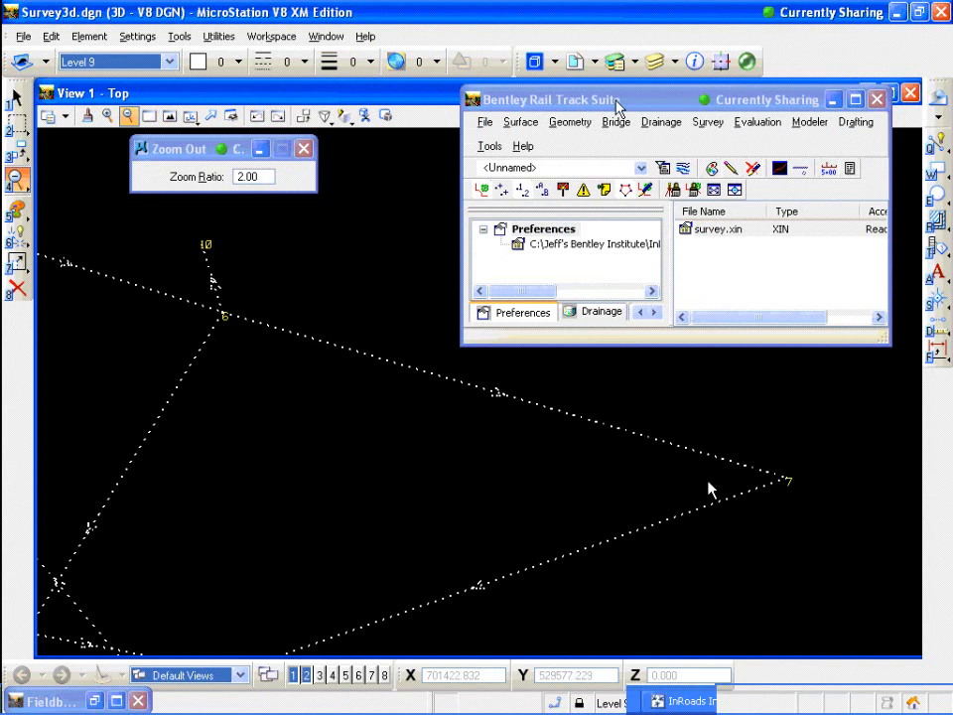
pyautogui.moveTo(618, 108); pyautogui.dragTo(499, 107)
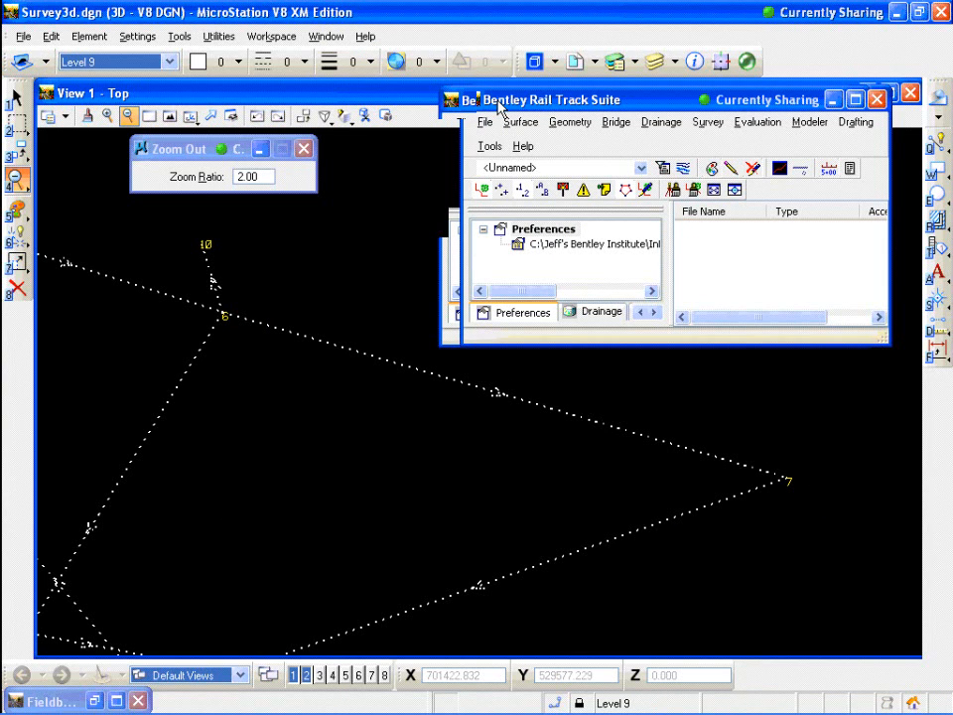
pyautogui.moveTo(500, 106); pyautogui.dragTo(331, 100)
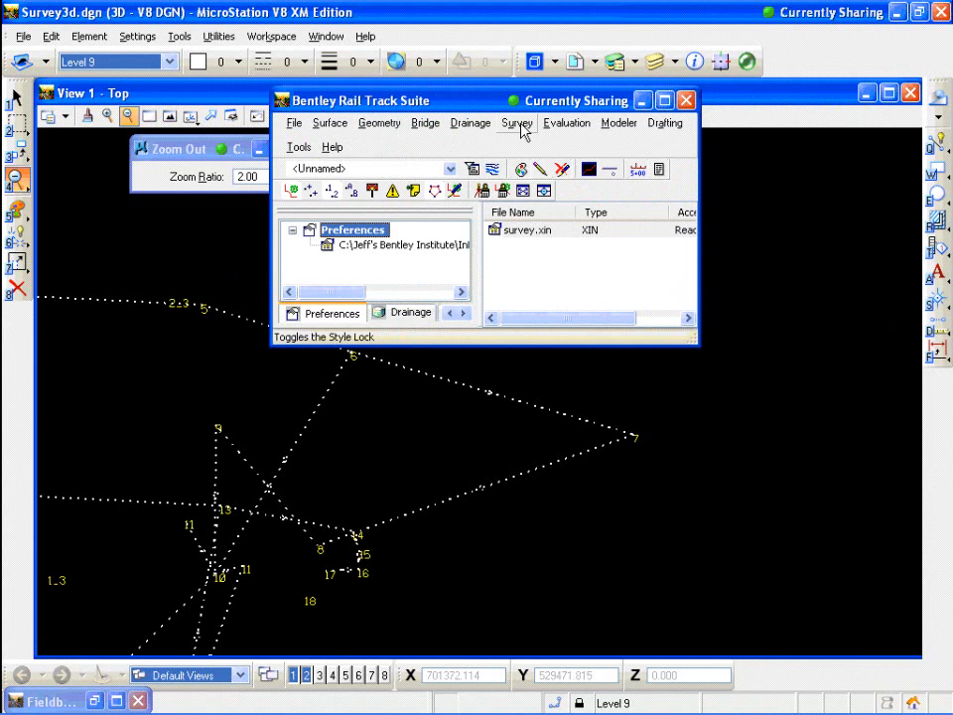
# - Write all survey data categories, from planimetrics to network, to the graphics file
pyautogui.click(518, 126)
pyautogui.moveTo(525, 147)
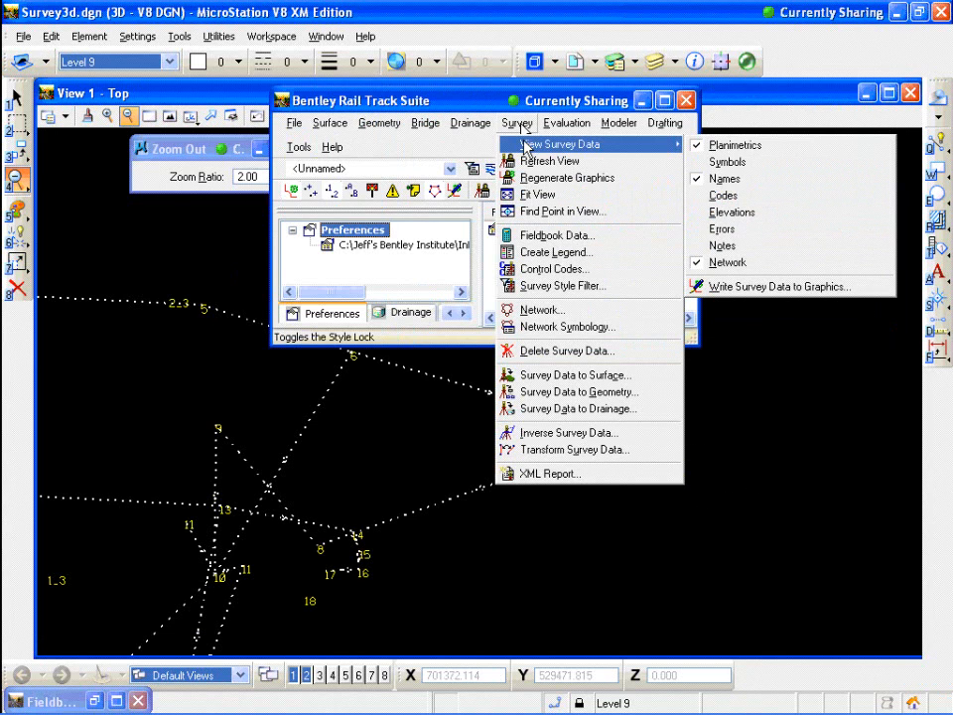
pyautogui.click(765, 286)
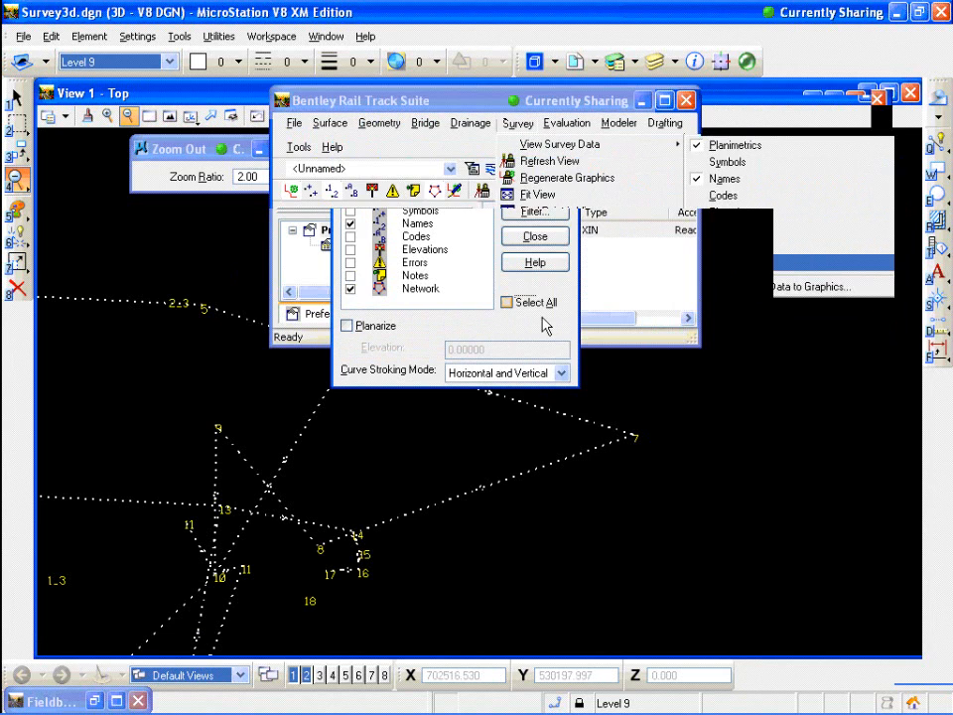
pyautogui.click(506, 306)
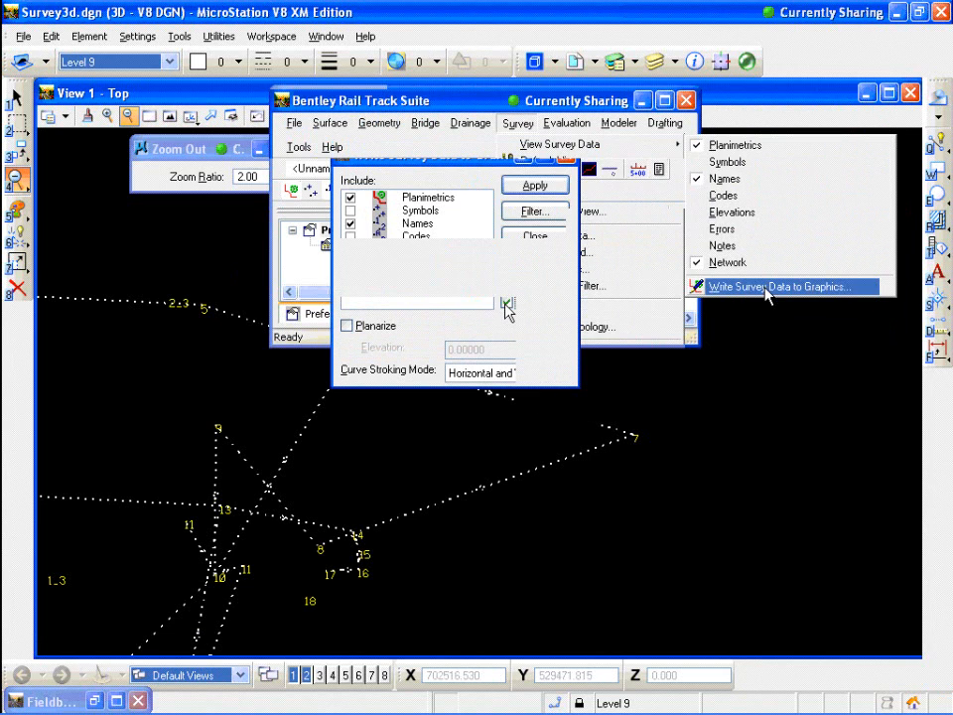
pyautogui.click(546, 186)
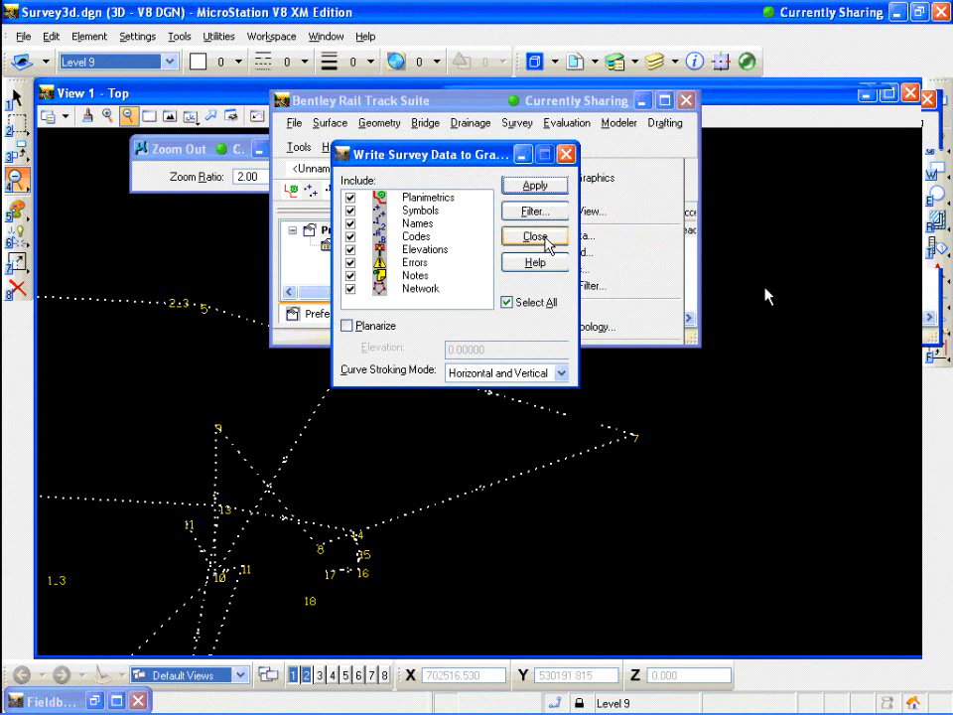
pyautogui.click(536, 237)
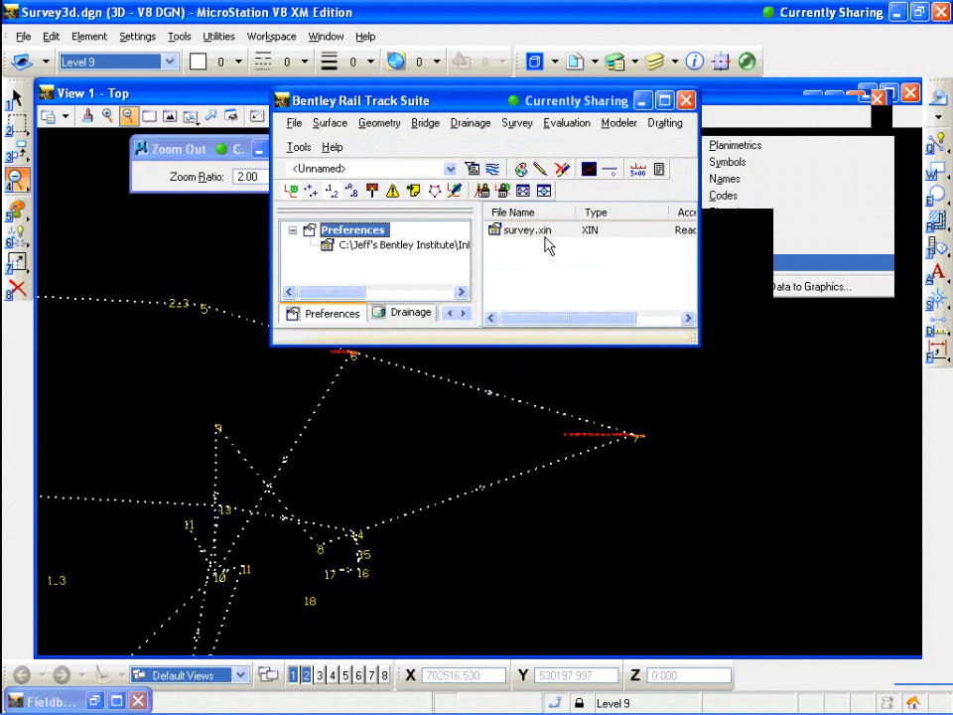
# - Turn off the planimetrics, names and network displays for the survey data in the Top view
pyautogui.click(518, 123)
pyautogui.moveTo(527, 145)
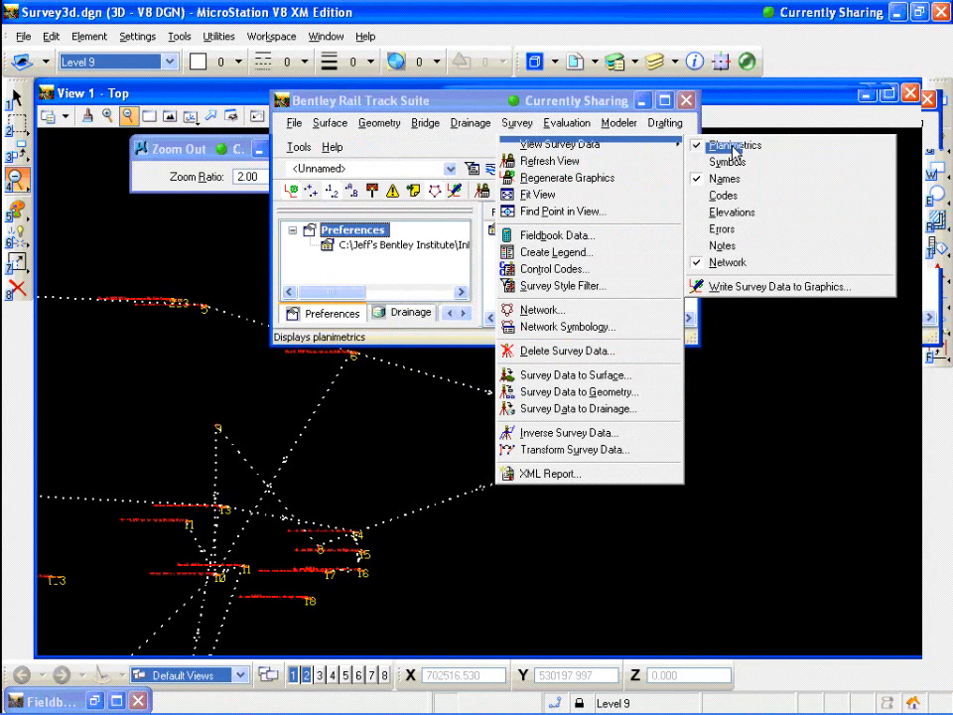
pyautogui.click(734, 151)
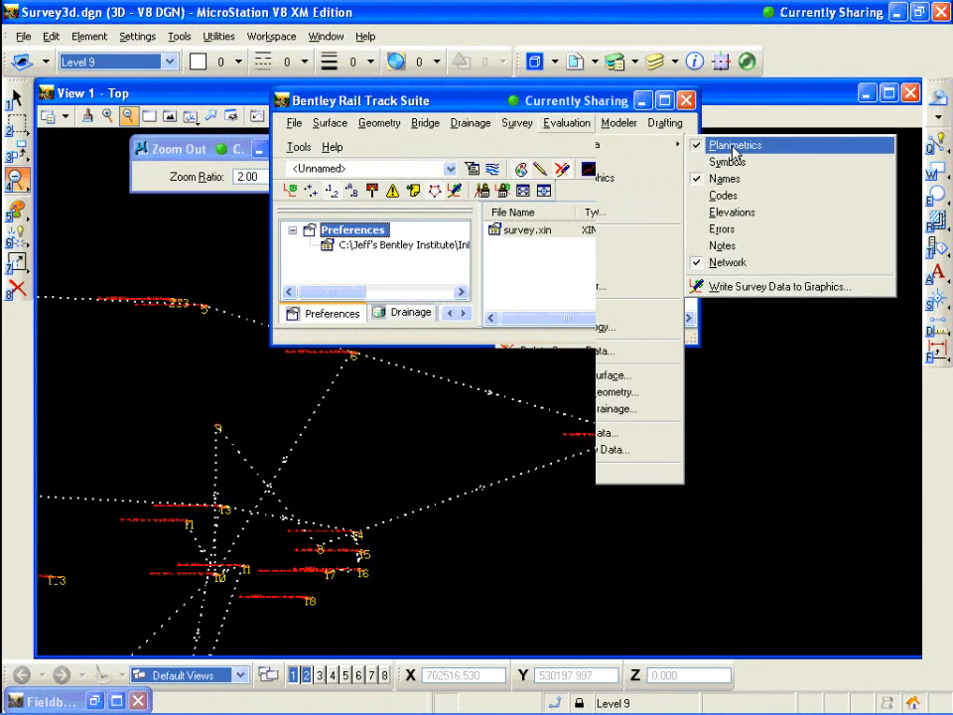
pyautogui.click(518, 124)
pyautogui.moveTo(516, 147)
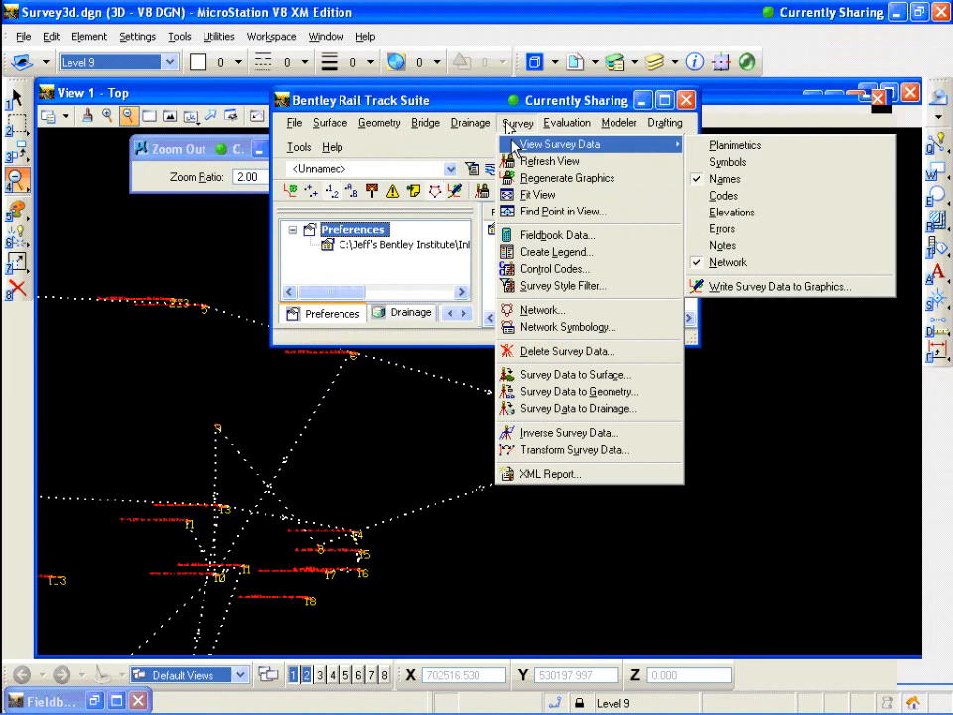
pyautogui.click(768, 188)
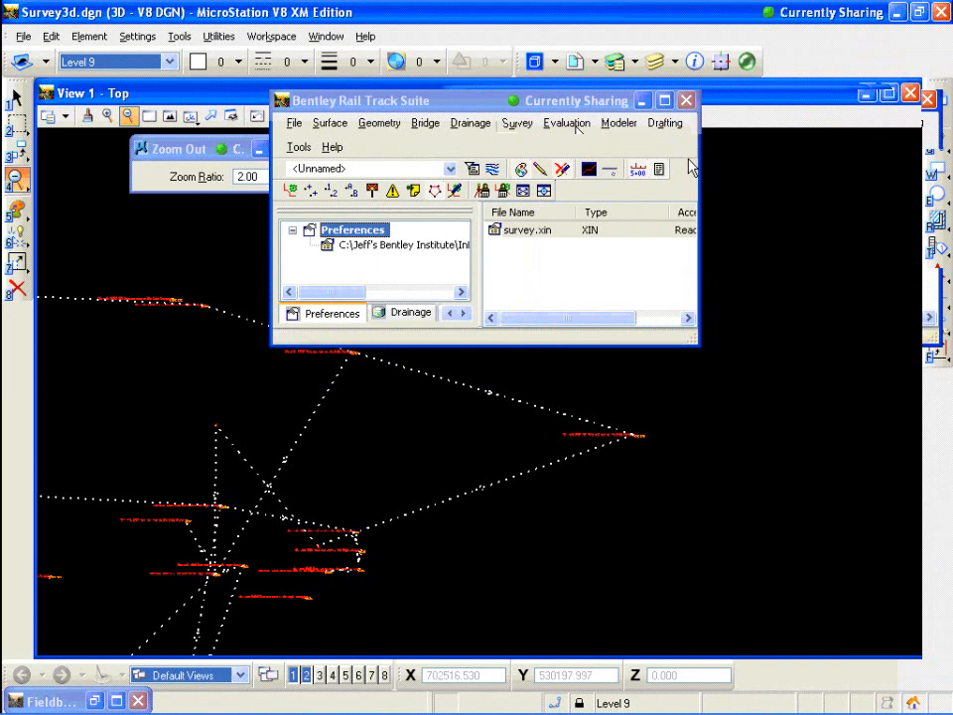
pyautogui.click(517, 123)
pyautogui.moveTo(526, 145)
pyautogui.click(735, 264)
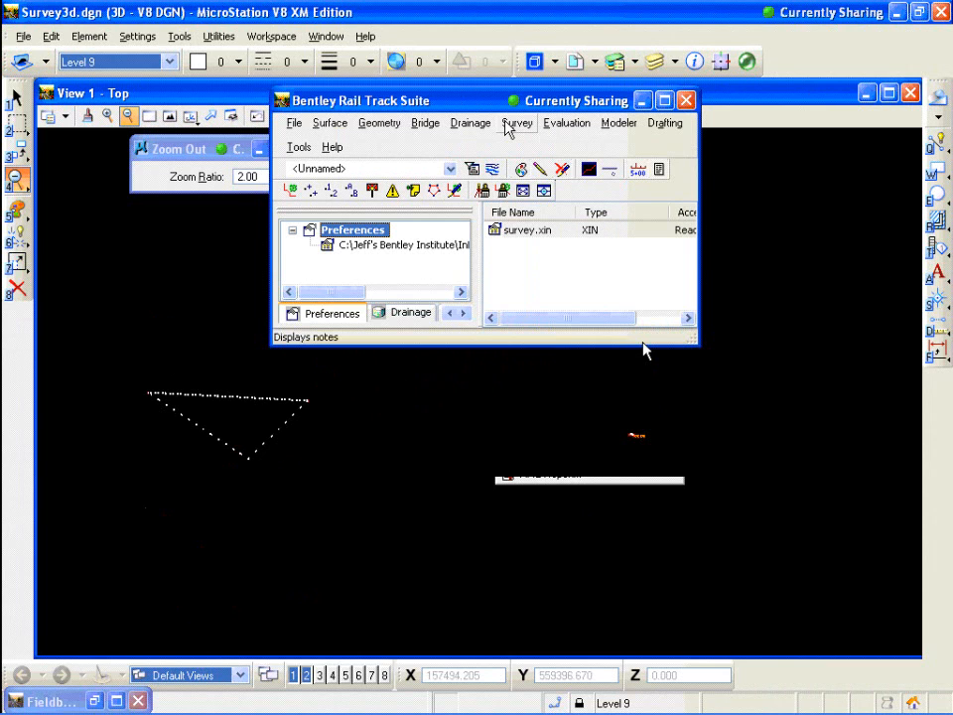
# - Delete the Book 3 survey data without saving its changes
pyautogui.click(515, 123)
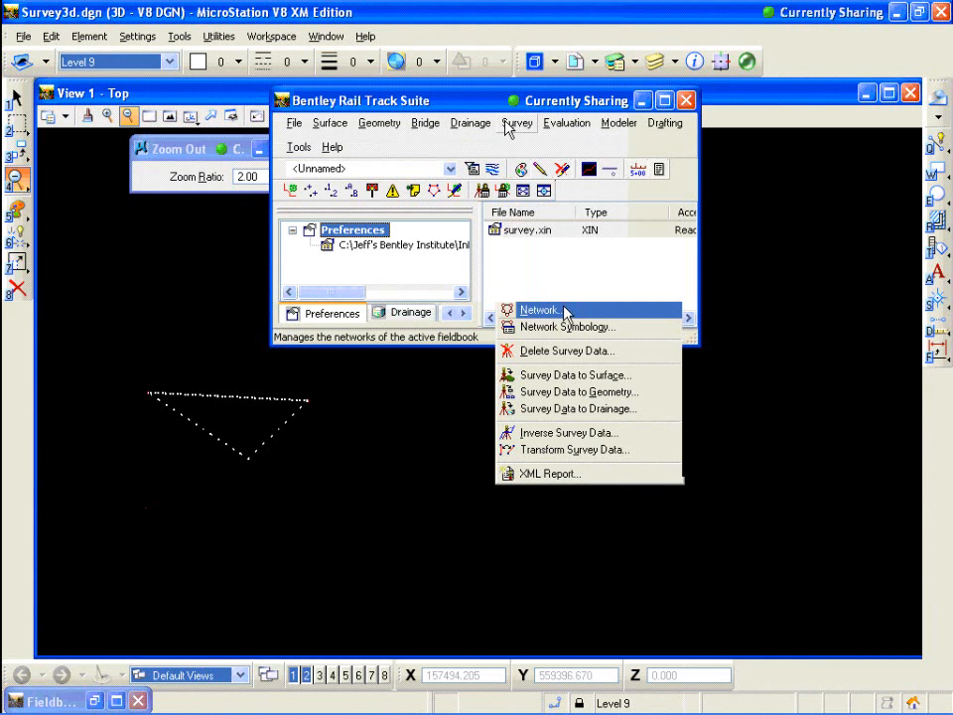
pyautogui.click(574, 352)
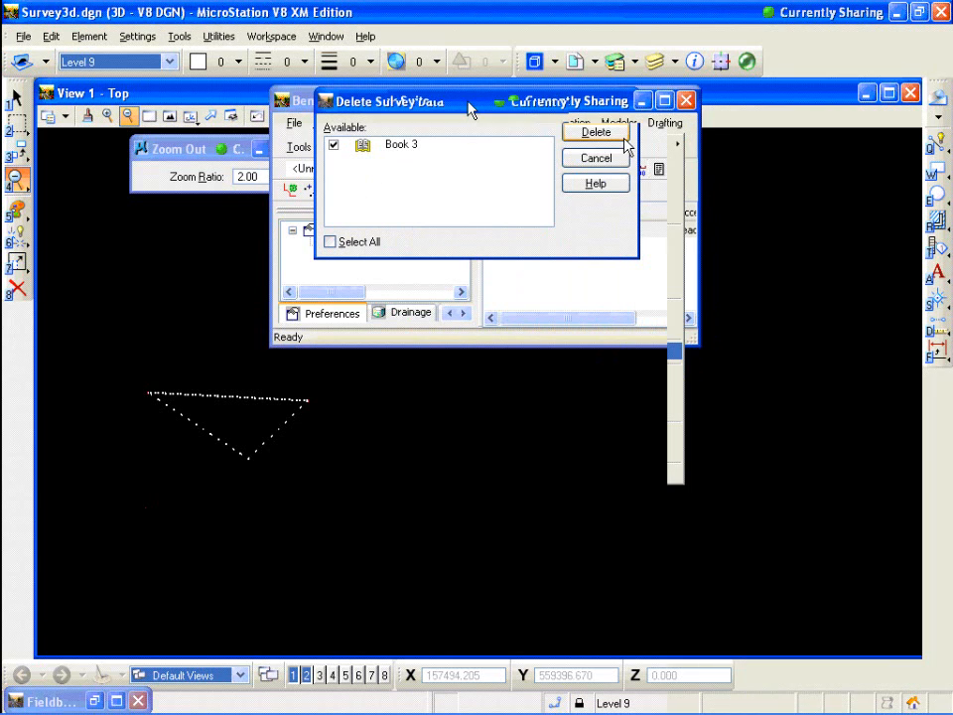
pyautogui.click(606, 137)
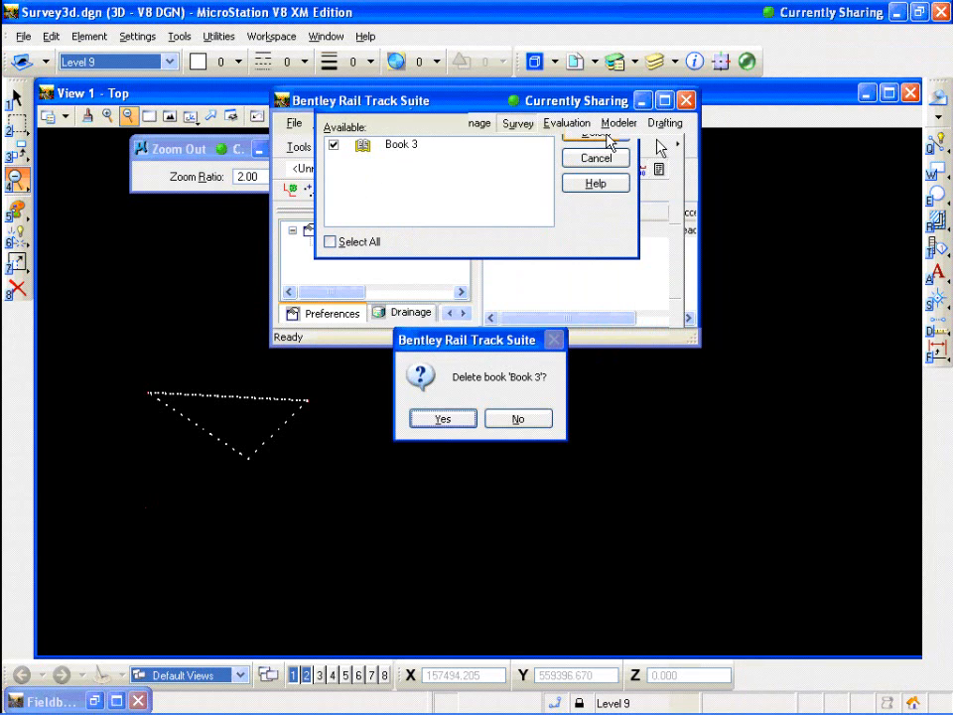
pyautogui.click(443, 420)
pyautogui.click(478, 417)
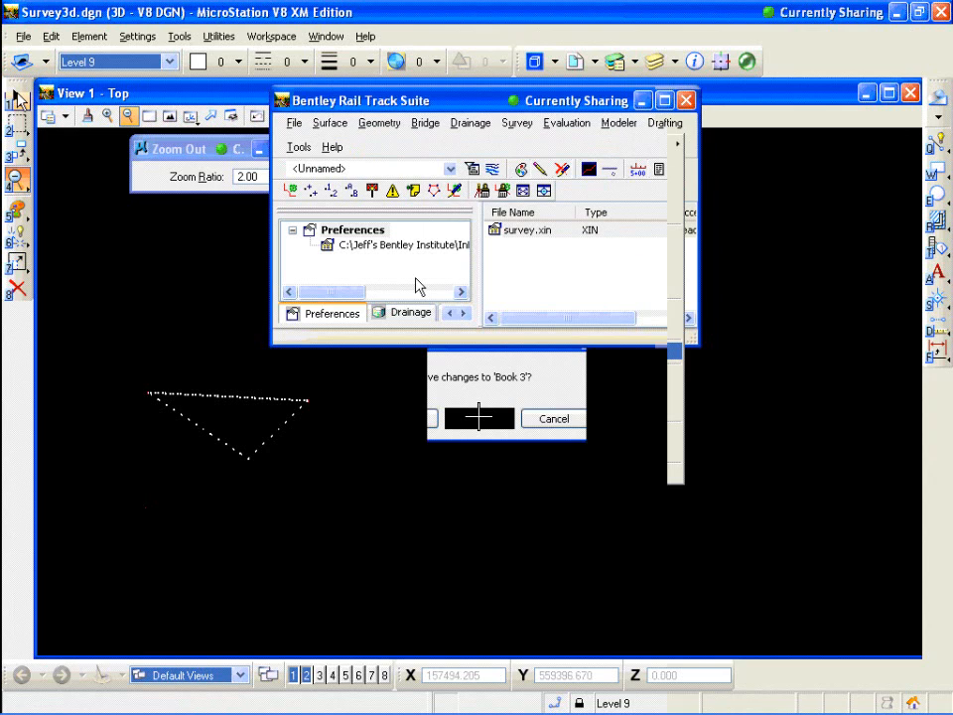
# - Select all the remaining survey graphics in the Top view and delete them from the design file
pyautogui.click(16, 95)
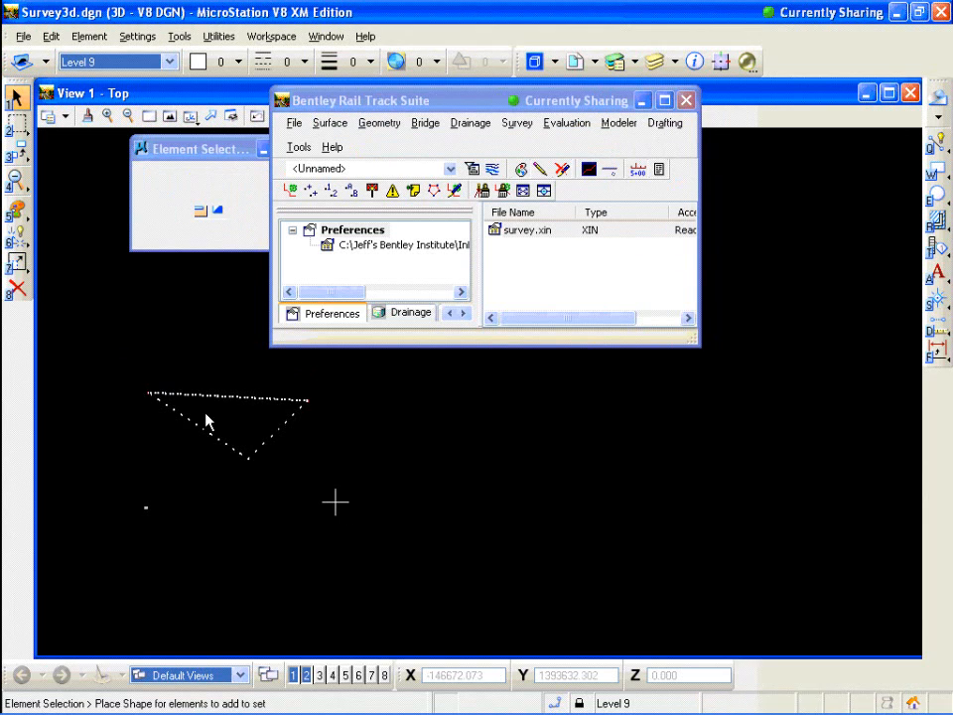
pyautogui.moveTo(351, 515); pyautogui.dragTo(119, 359)
pyautogui.click(17, 290)
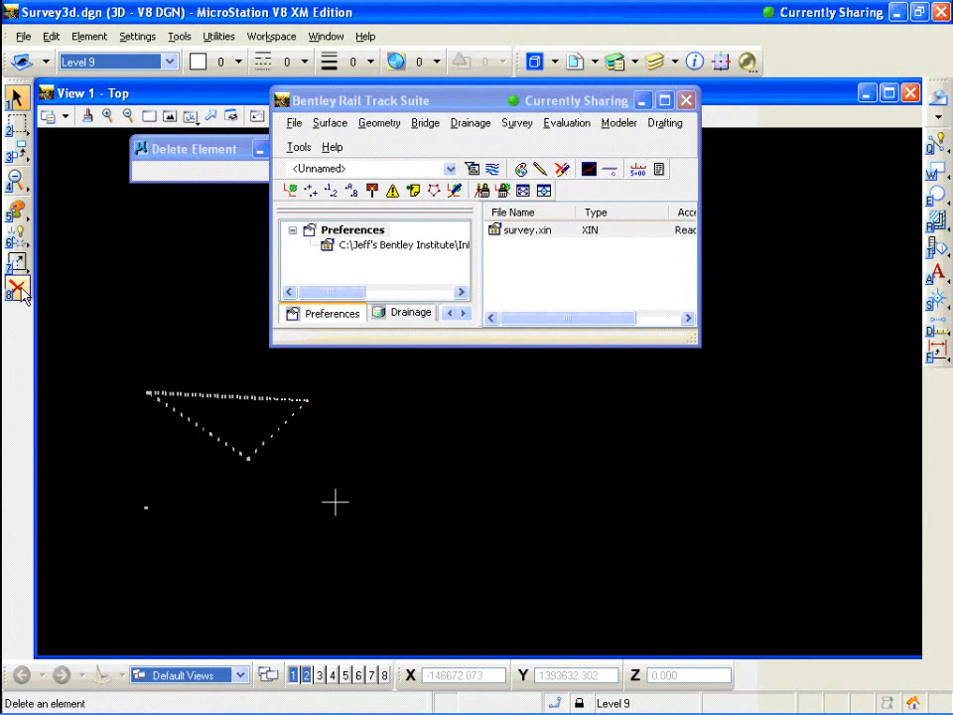
pyautogui.click(18, 98)
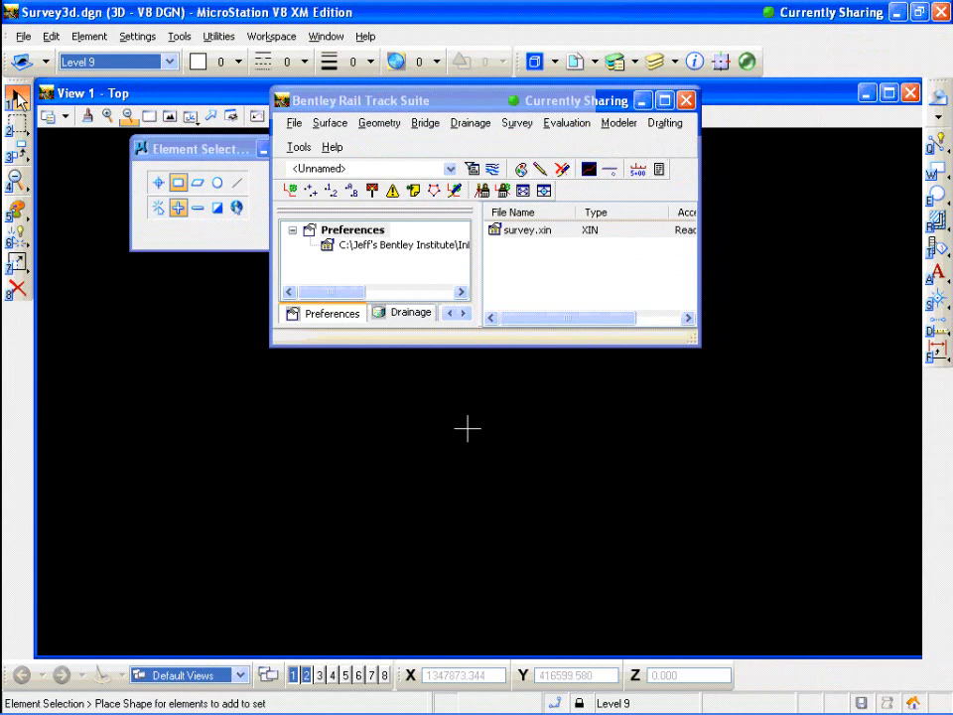
pyautogui.click(462, 103)
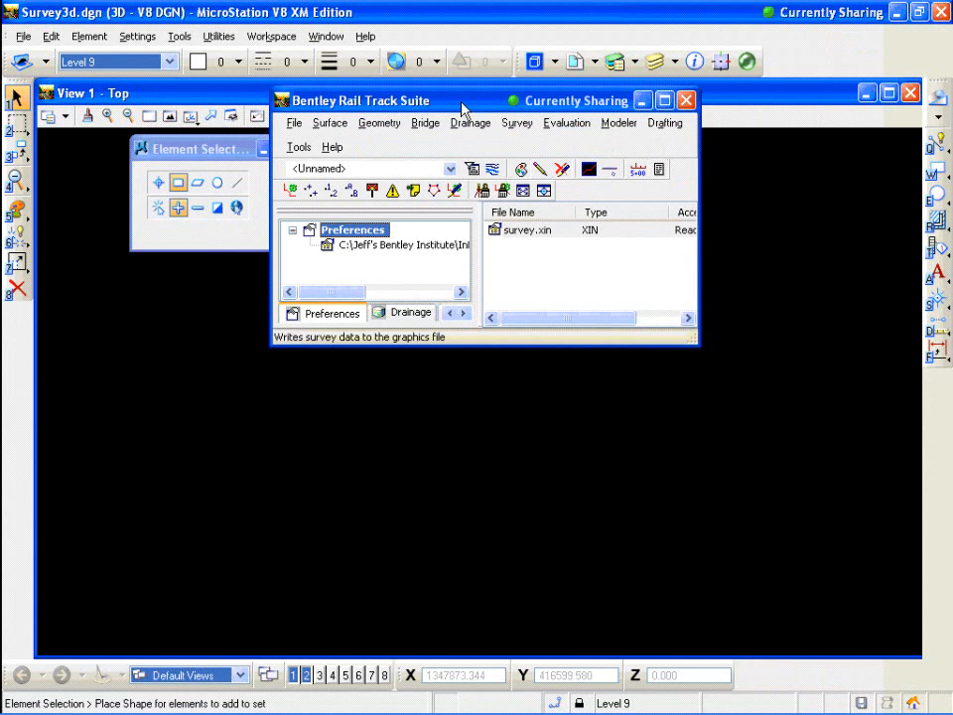
pyautogui.click(17, 290)
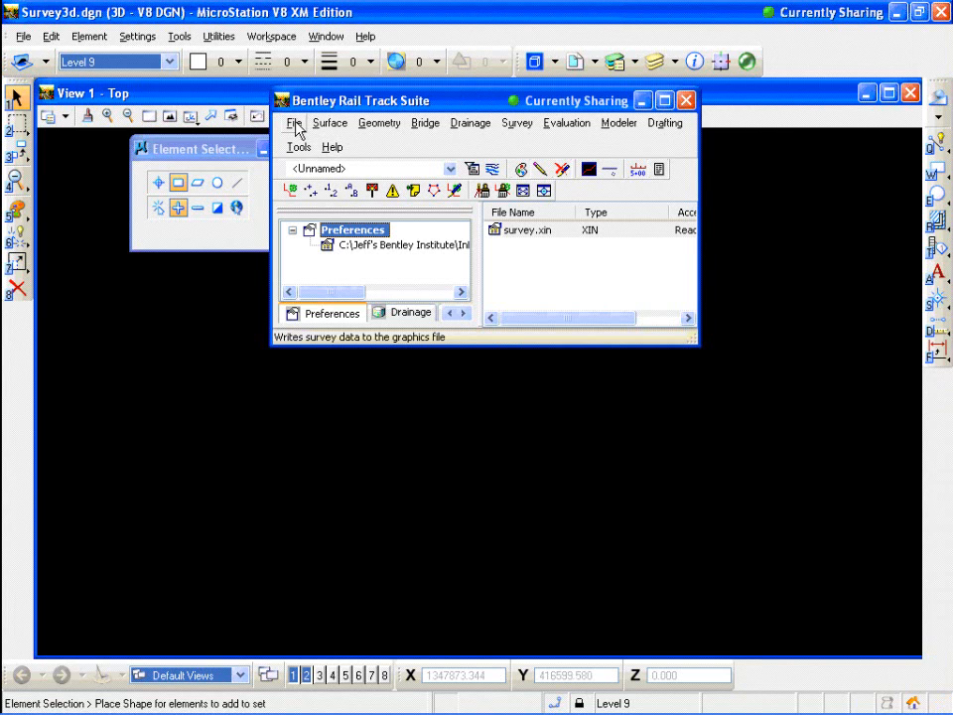
# - Start a survey data import and set its file type to TDS (*.rw5)
pyautogui.click(295, 127)
pyautogui.moveTo(333, 272)
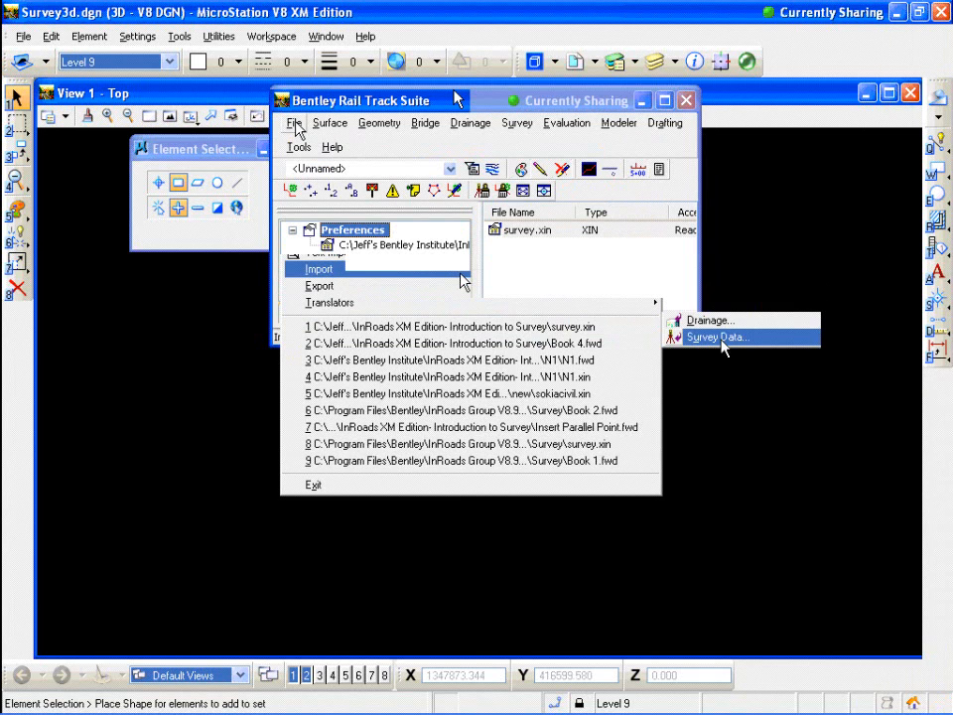
pyautogui.click(721, 339)
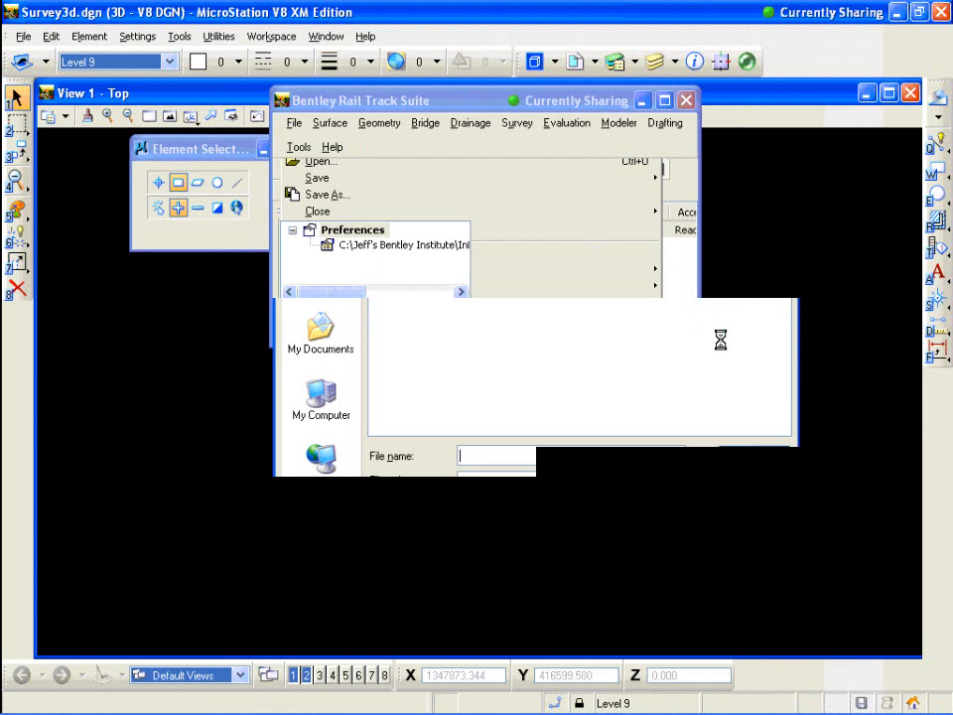
pyautogui.click(678, 480)
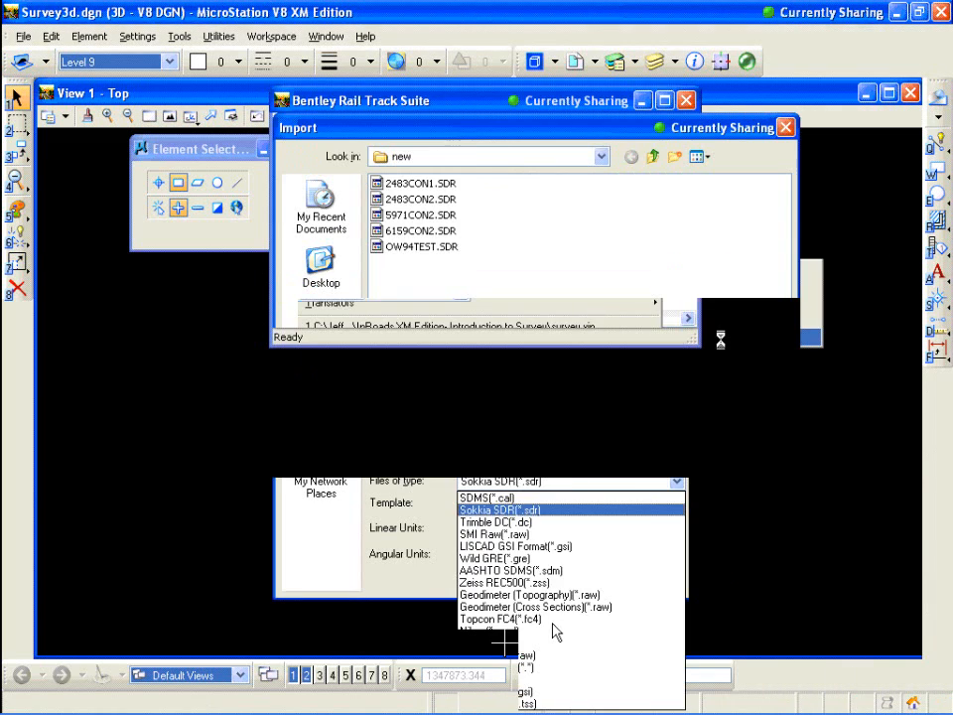
pyautogui.click(554, 631)
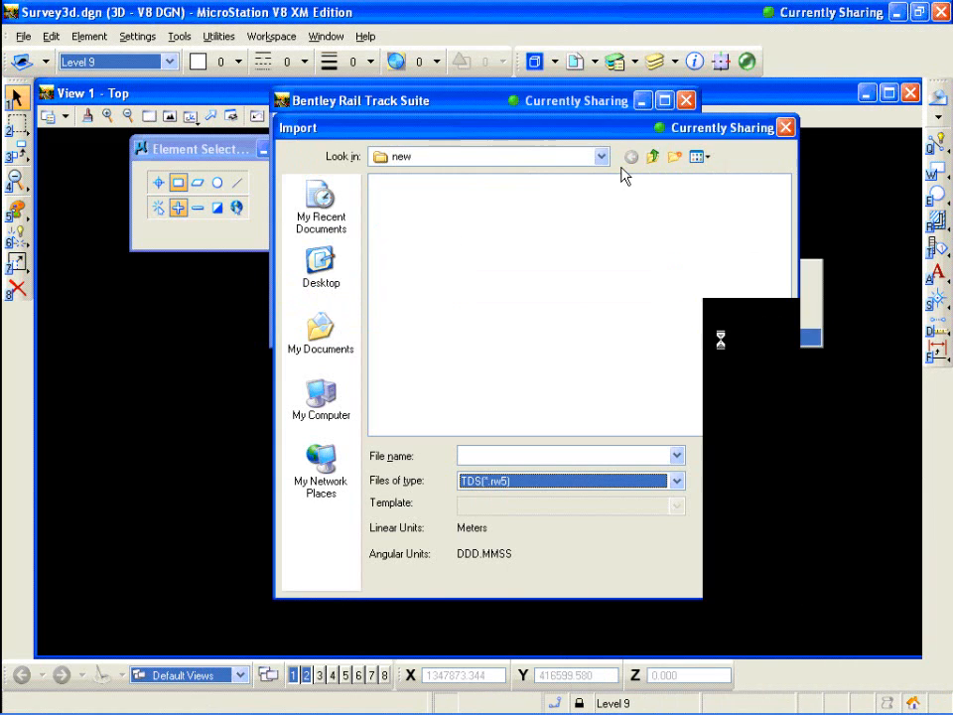
# - Import SURVEY.RW5 from the TDS folder of InRoads XM Edition- Introduction to Survey and close the import dialog
pyautogui.click(603, 157)
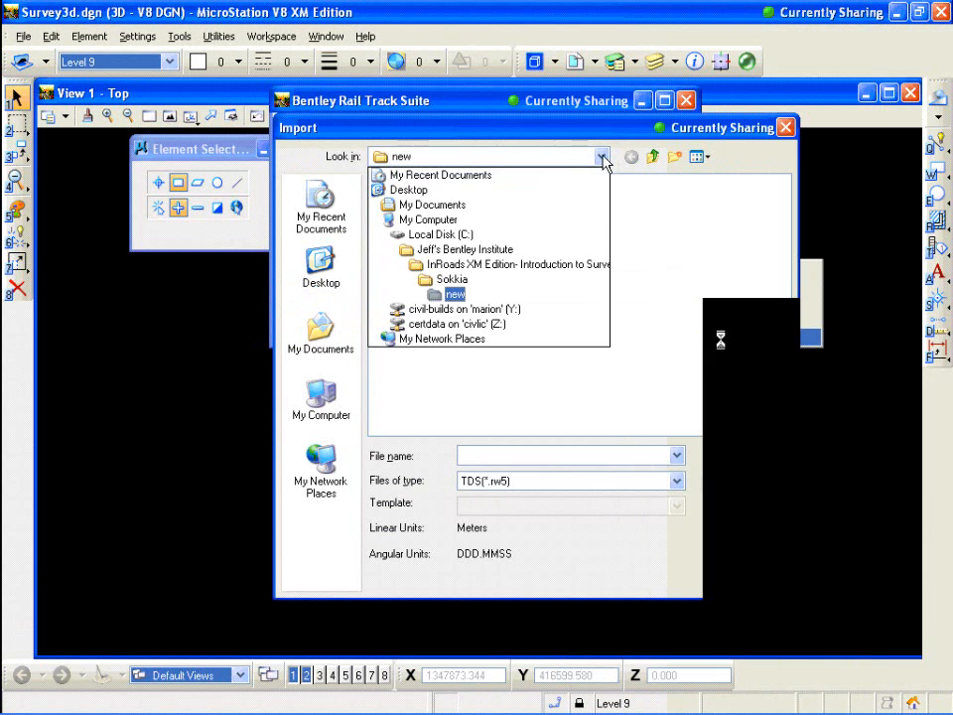
pyautogui.click(495, 268)
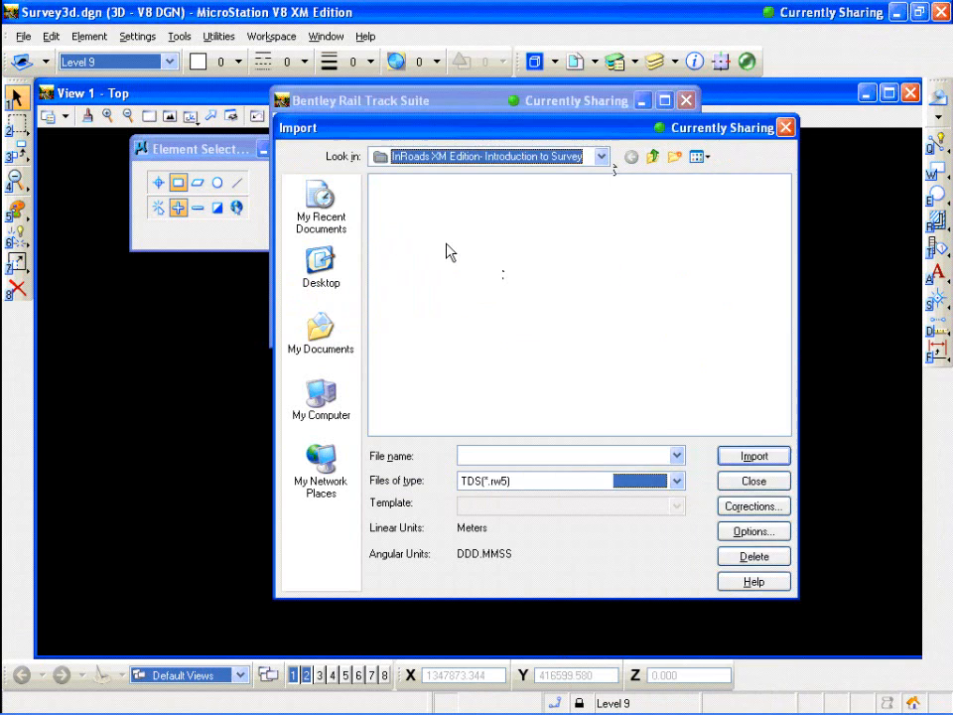
pyautogui.doubleClick(397, 215)
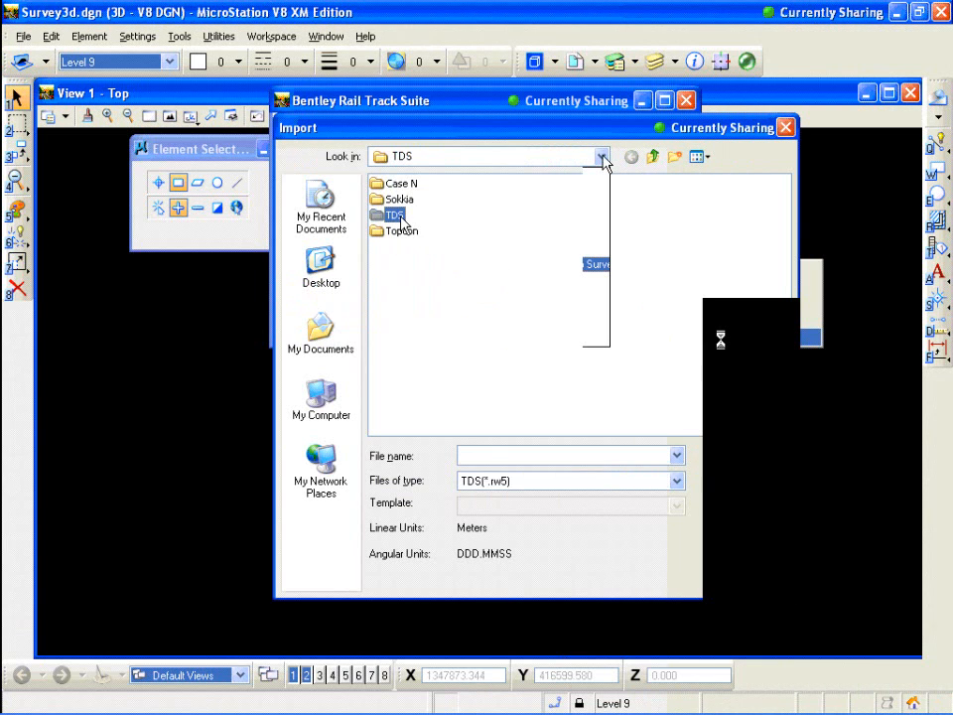
pyautogui.click(404, 186)
pyautogui.click(760, 456)
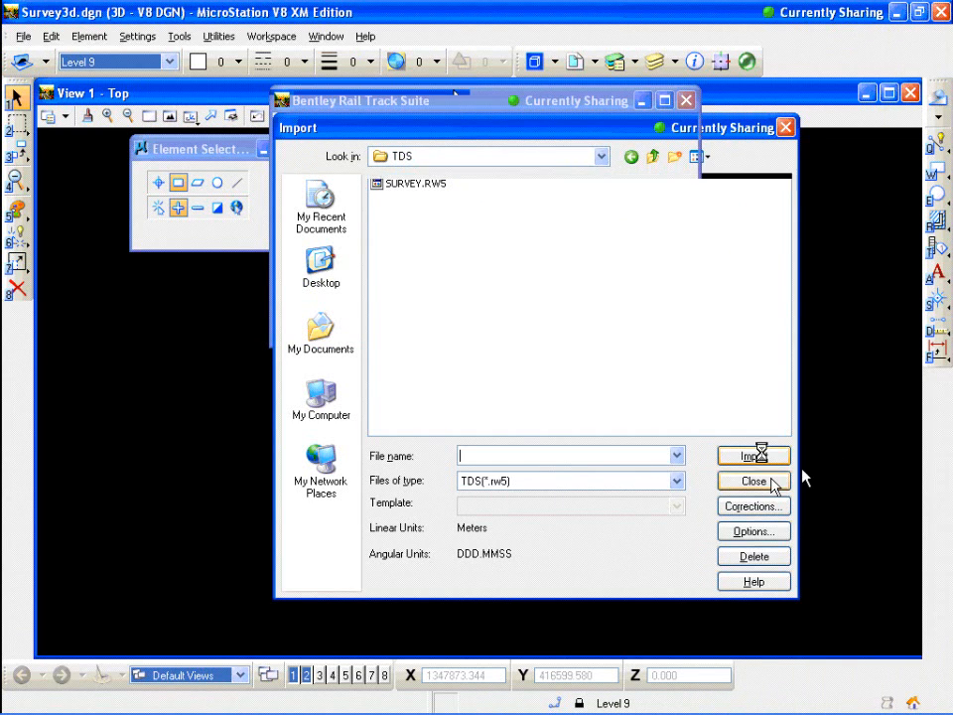
pyautogui.click(772, 486)
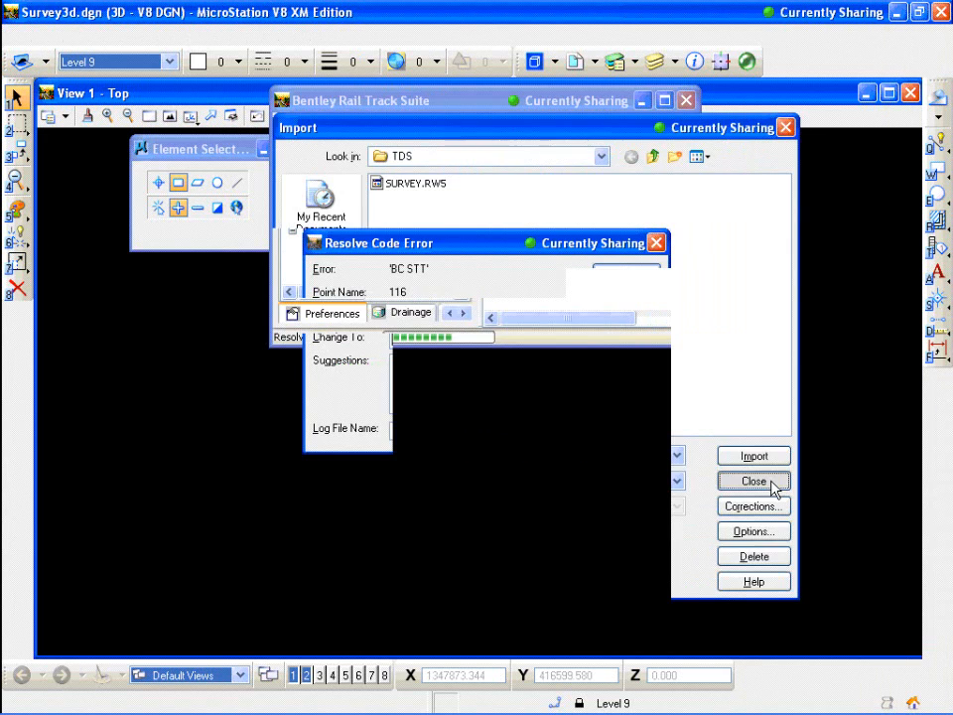
# - Resolve the code error at point 116 by changing its code to BC ST and retrying
pyautogui.moveTo(484, 241); pyautogui.dragTo(513, 216)
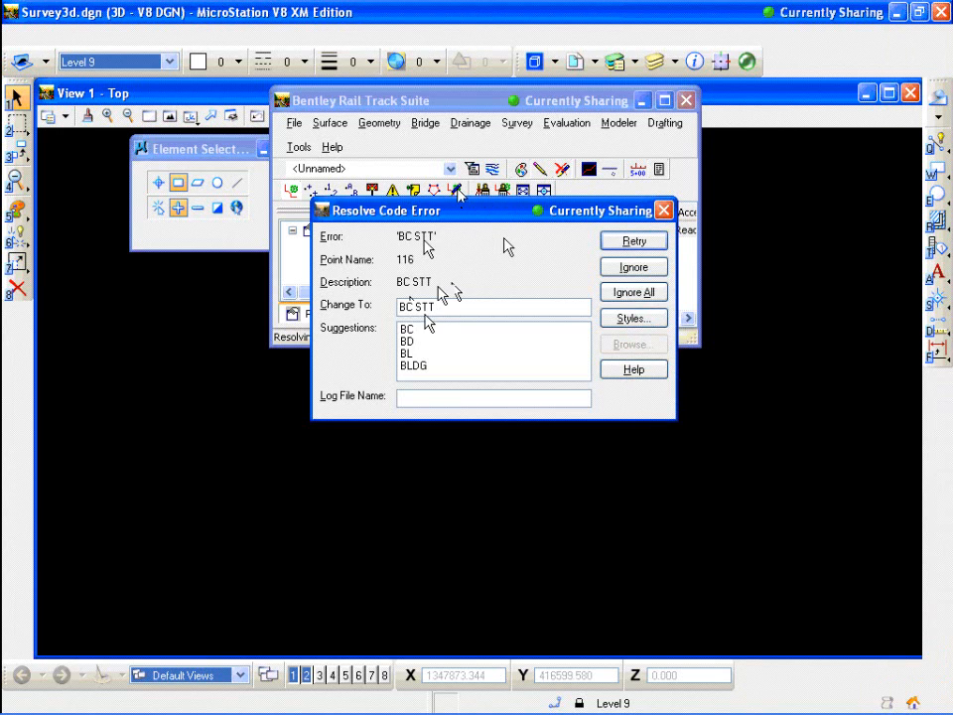
pyautogui.press('BackSpace')
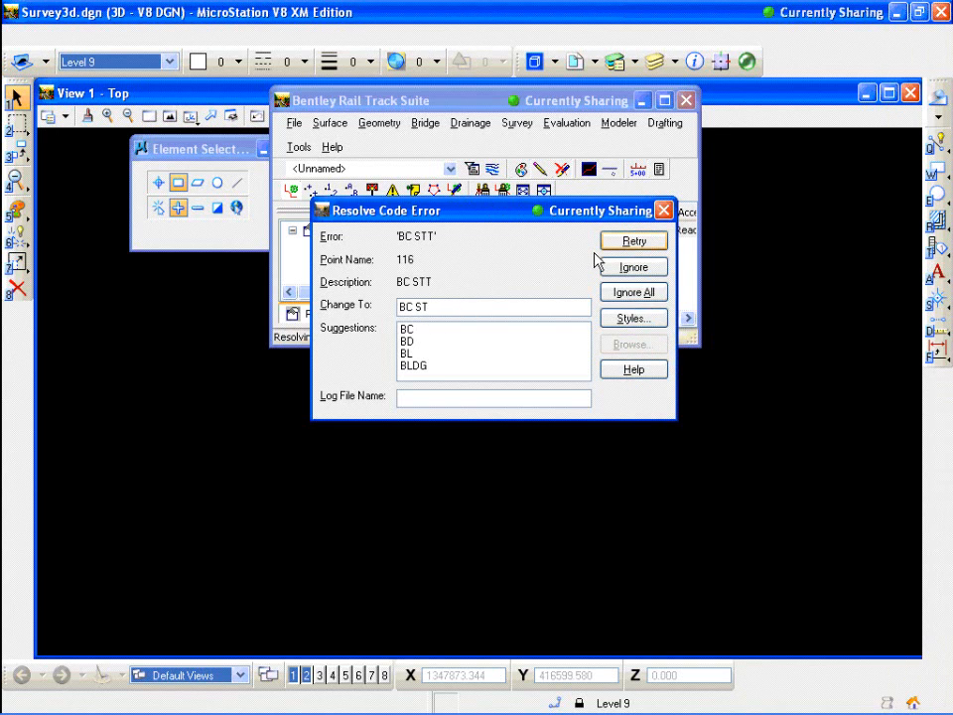
pyautogui.click(651, 242)
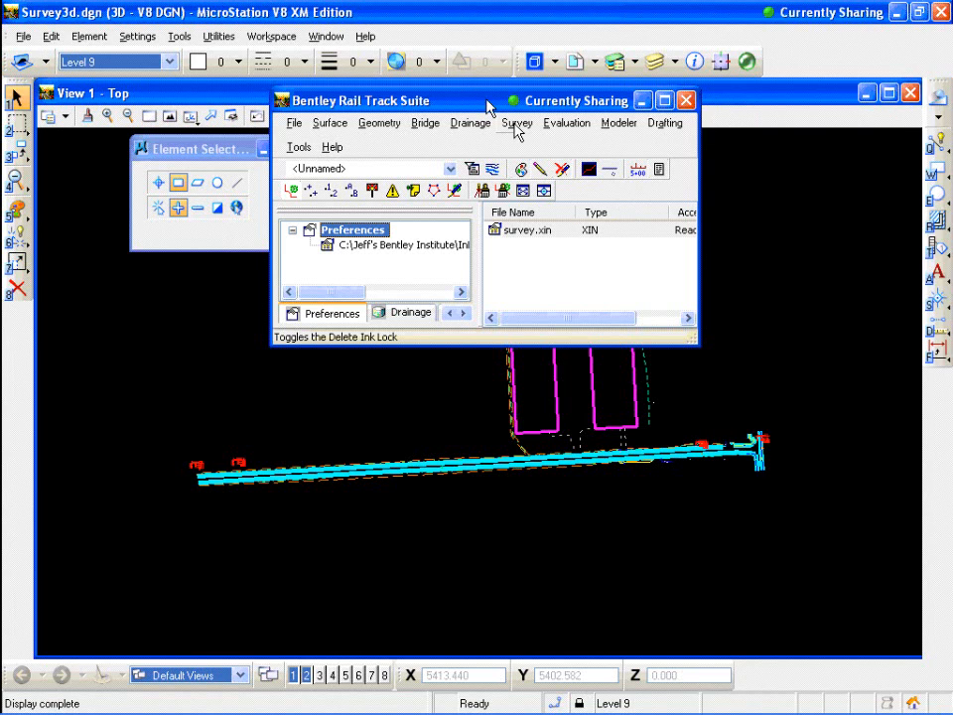
# - Open the fieldbook data for the imported survey and review the observations at several stations
pyautogui.click(517, 125)
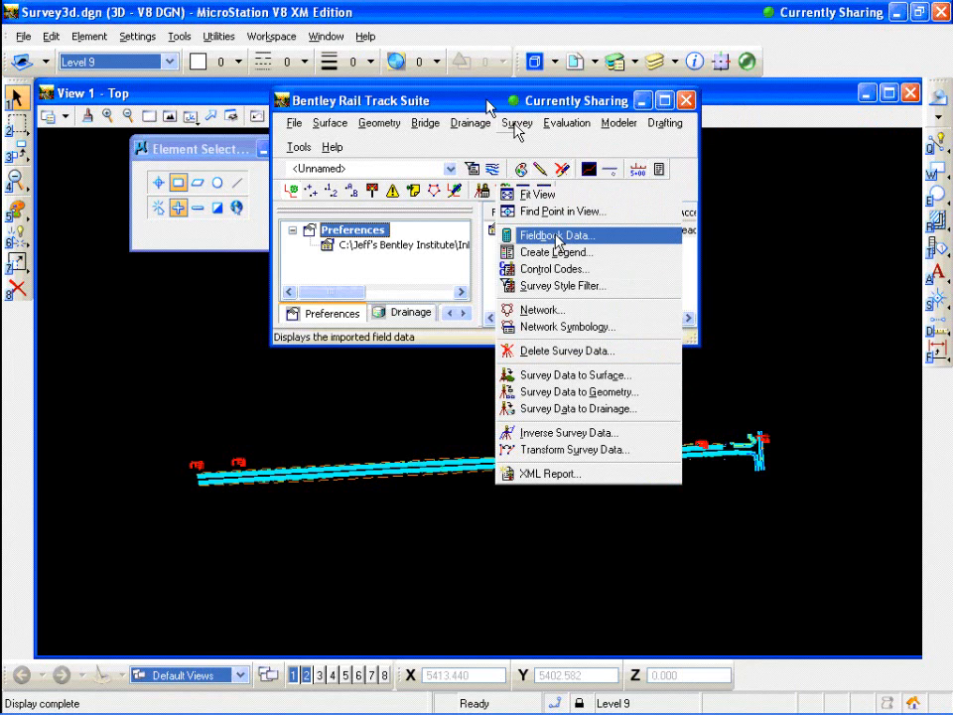
pyautogui.click(556, 236)
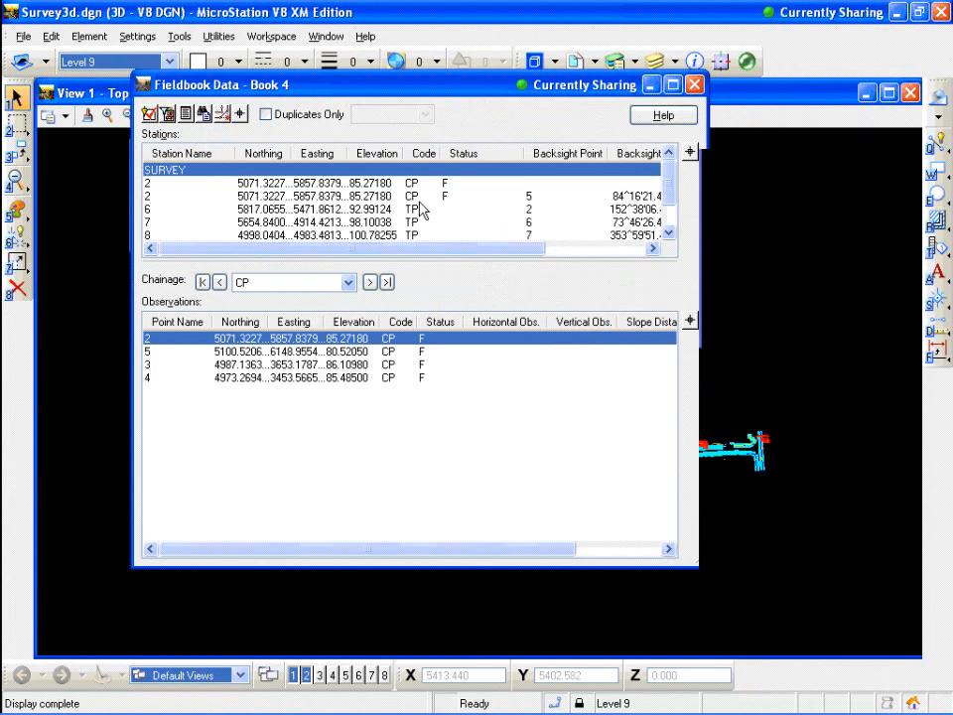
pyautogui.click(330, 198)
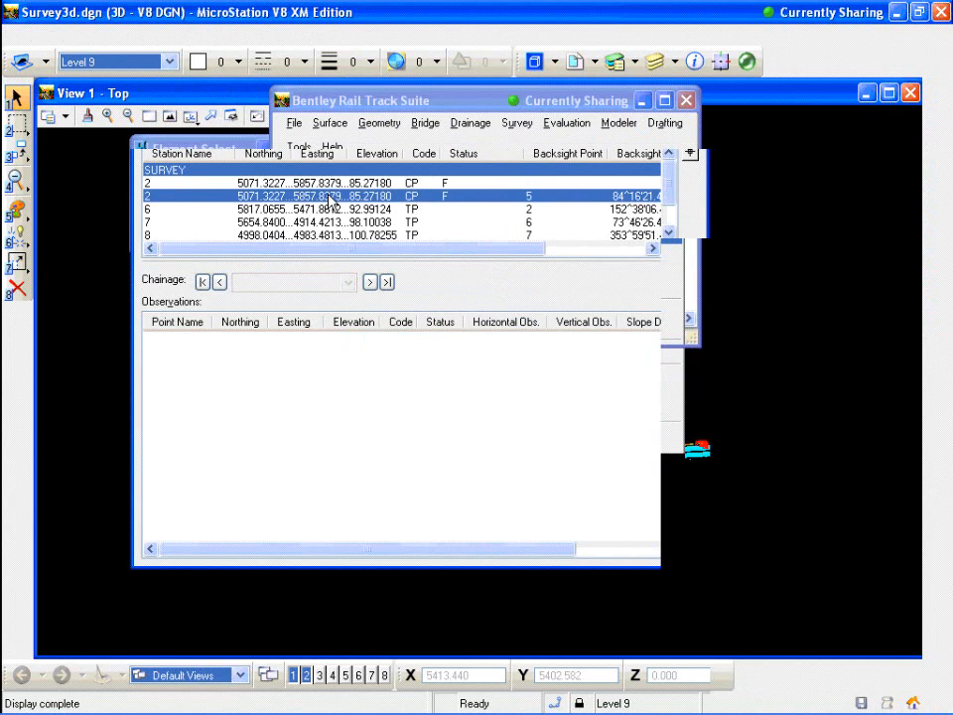
pyautogui.click(331, 221)
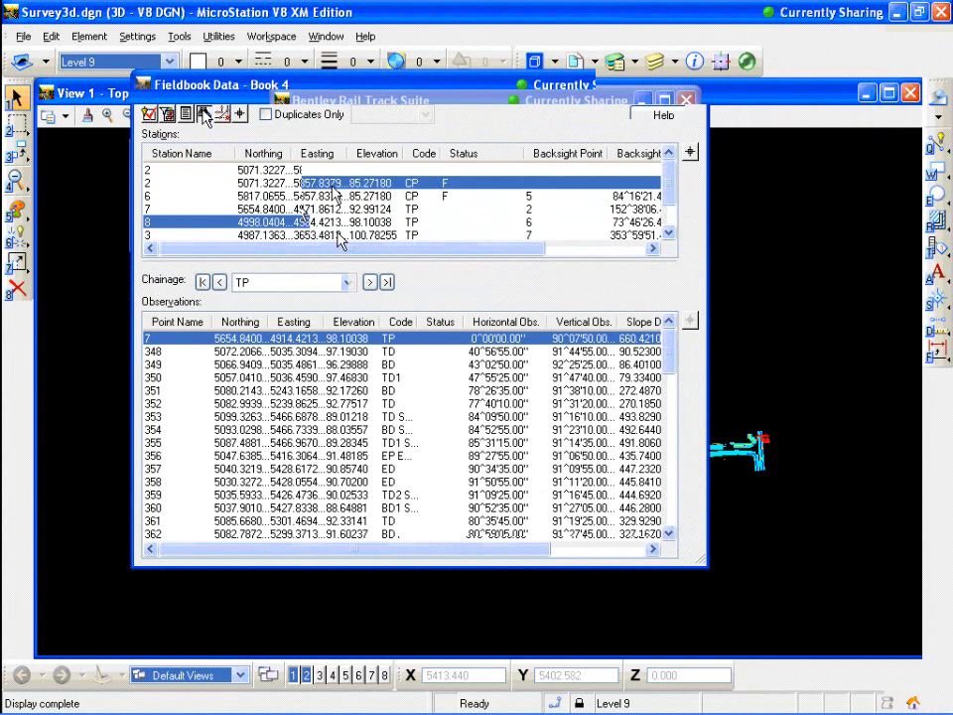
# - Check the fieldbook for point code errors with Point Code Find and Replace, and close the dialog
pyautogui.click(203, 114)
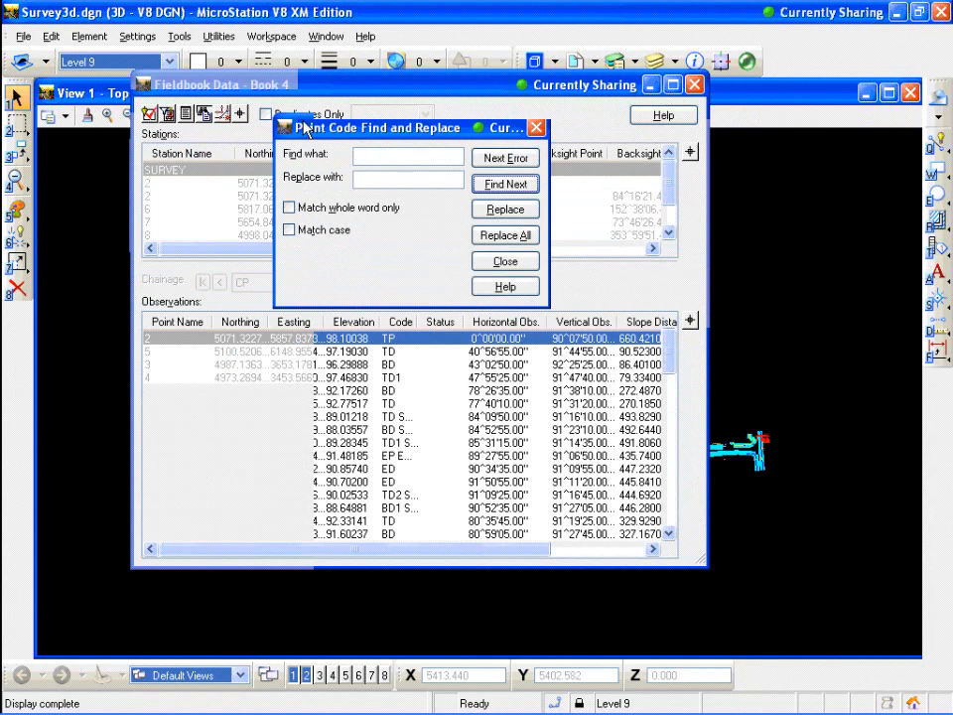
pyautogui.click(511, 159)
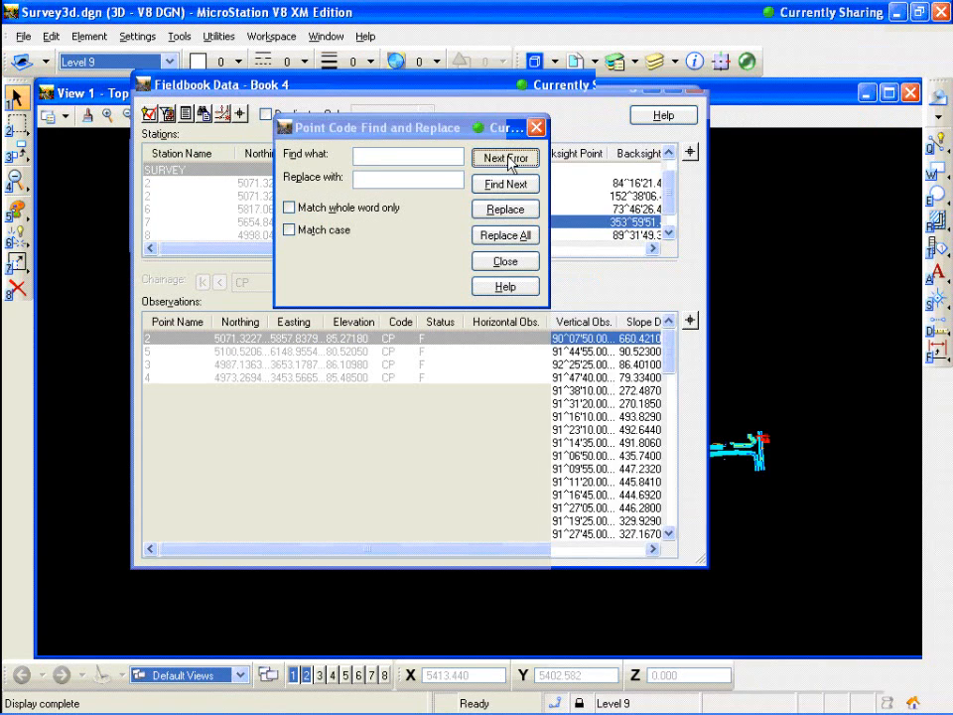
pyautogui.click(512, 161)
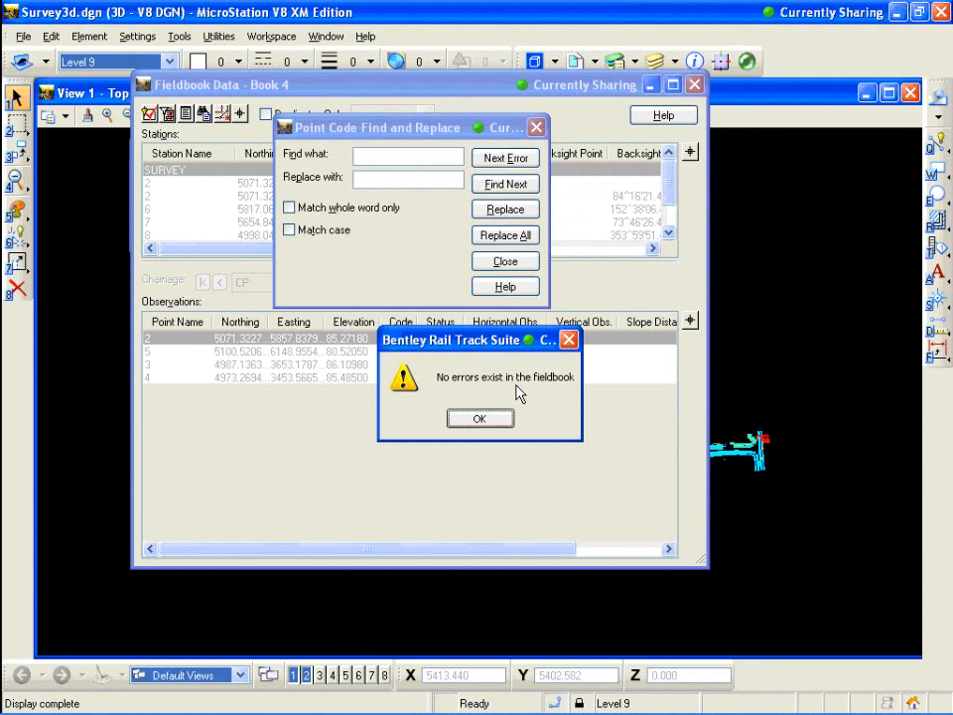
pyautogui.click(481, 419)
pyautogui.click(504, 264)
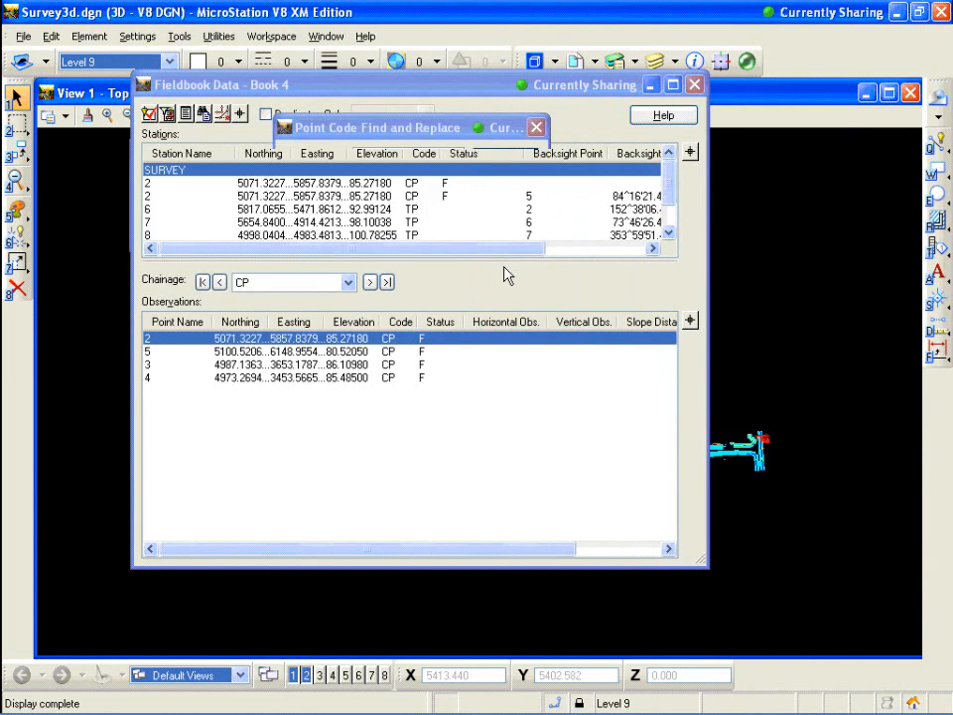
# - Edit the first station 2 entry in the fieldbook, changing its code to dd, and close the audit trail and editor
pyautogui.click(412, 185)
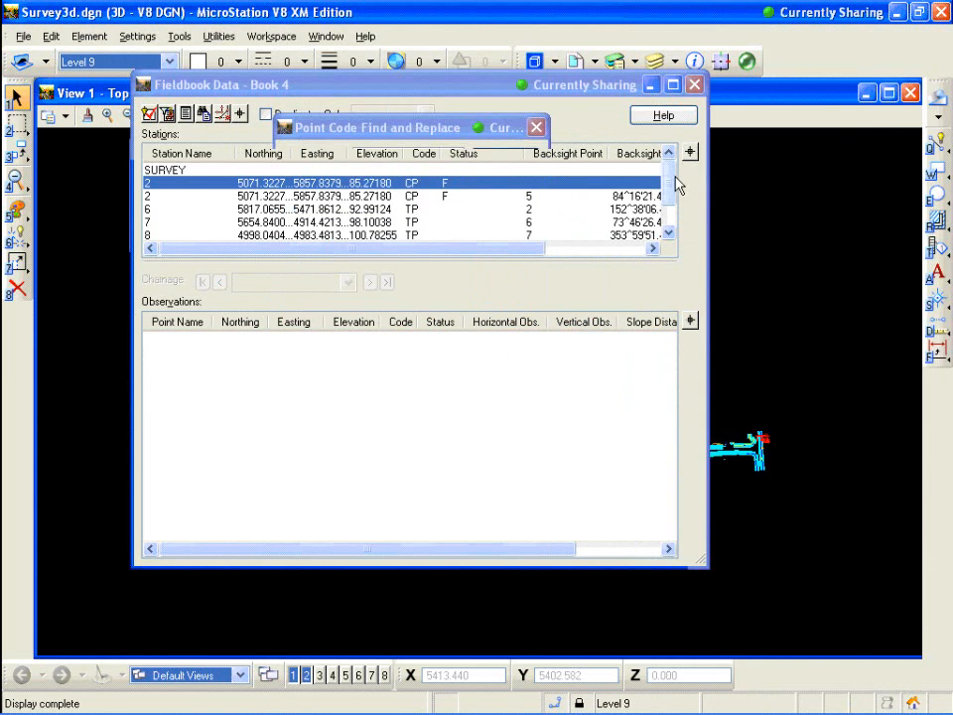
pyautogui.moveTo(672, 183)
pyautogui.mouseDown()
pyautogui.moveTo(671, 212)
pyautogui.moveTo(676, 179)
pyautogui.mouseUp()
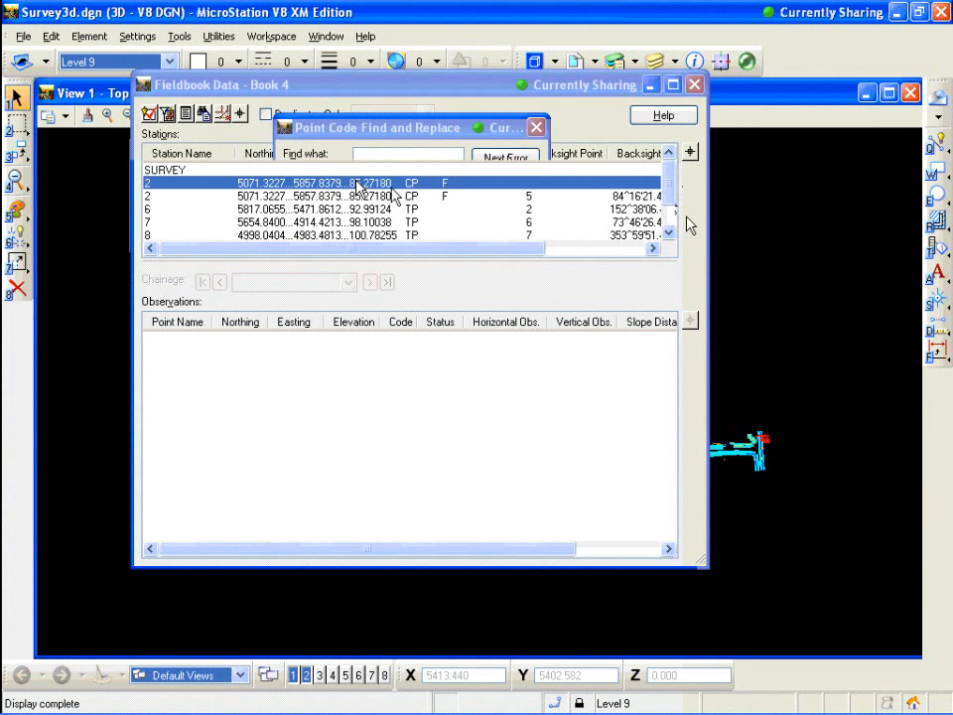
pyautogui.rightClick(356, 184)
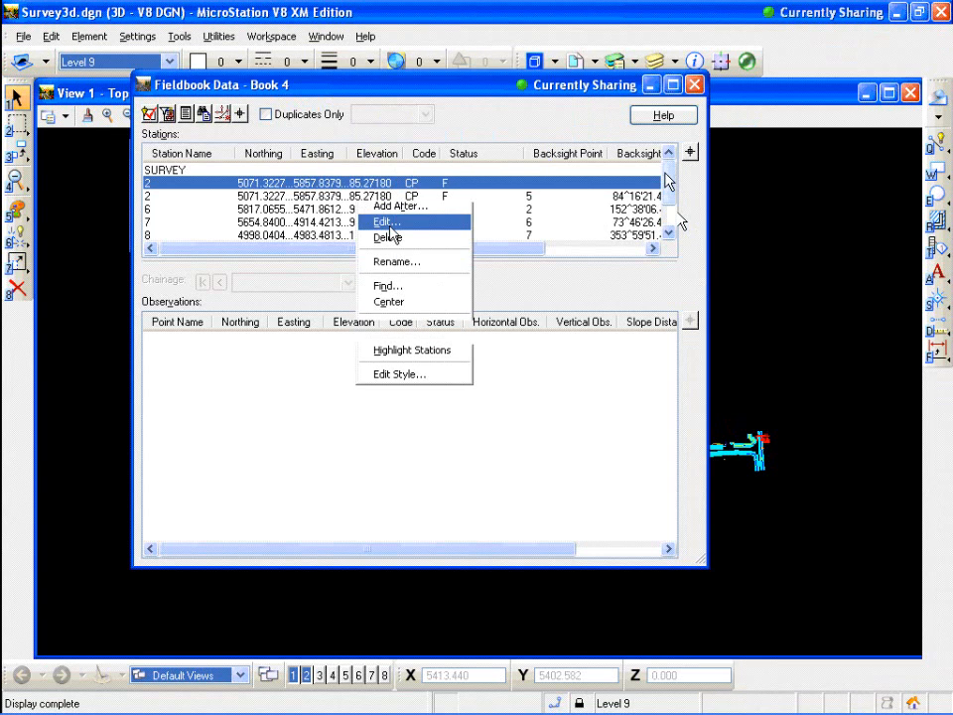
pyautogui.click(389, 222)
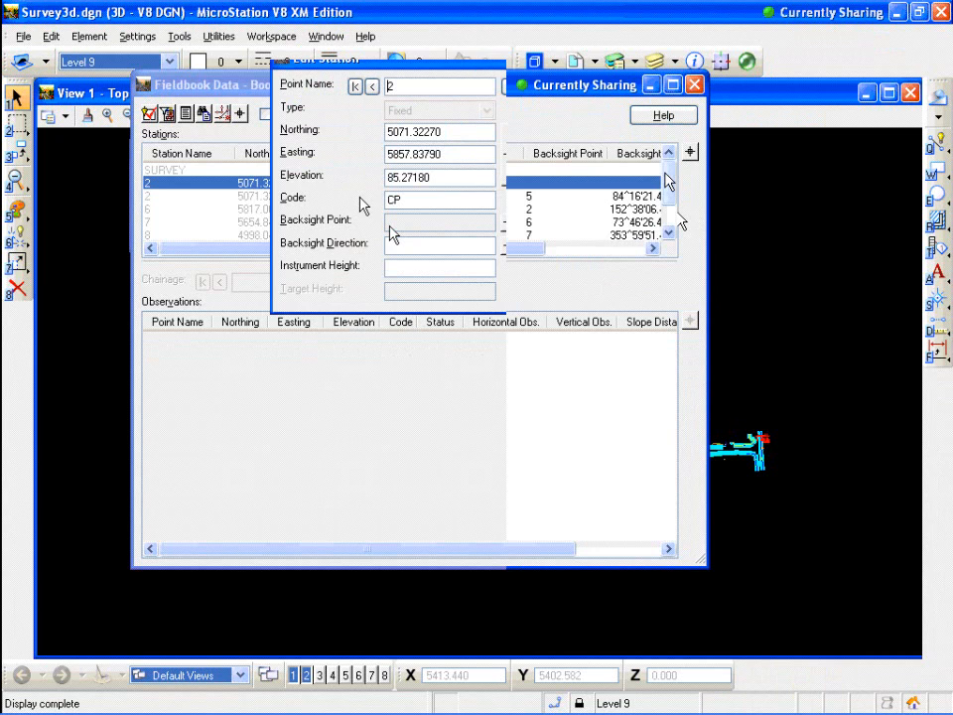
pyautogui.doubleClick(394, 200)
pyautogui.write('dd')
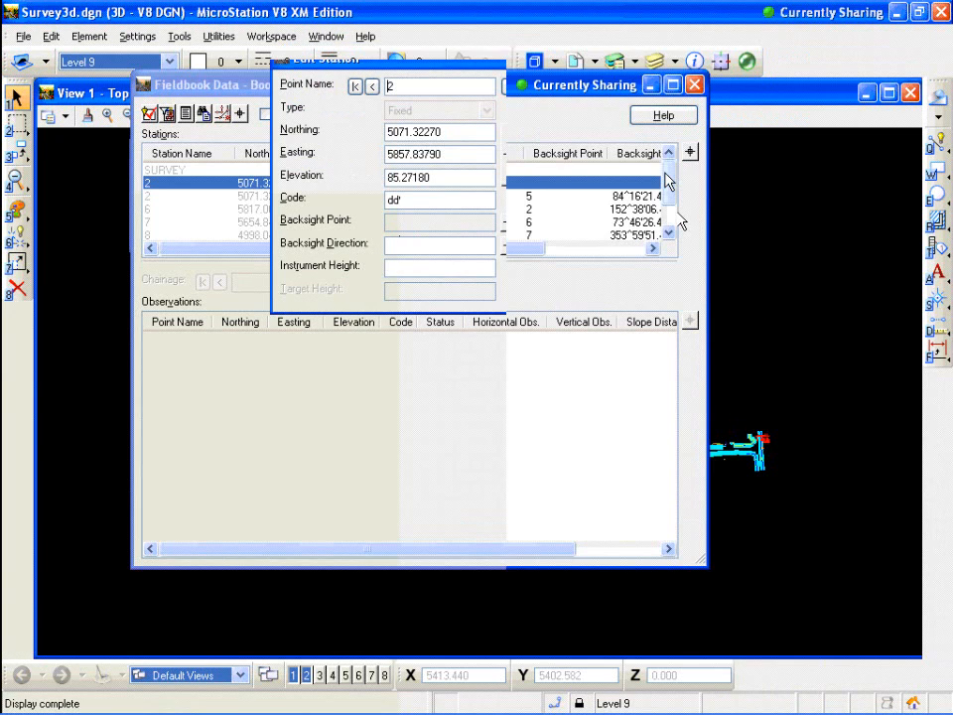
pyautogui.click(701, 91)
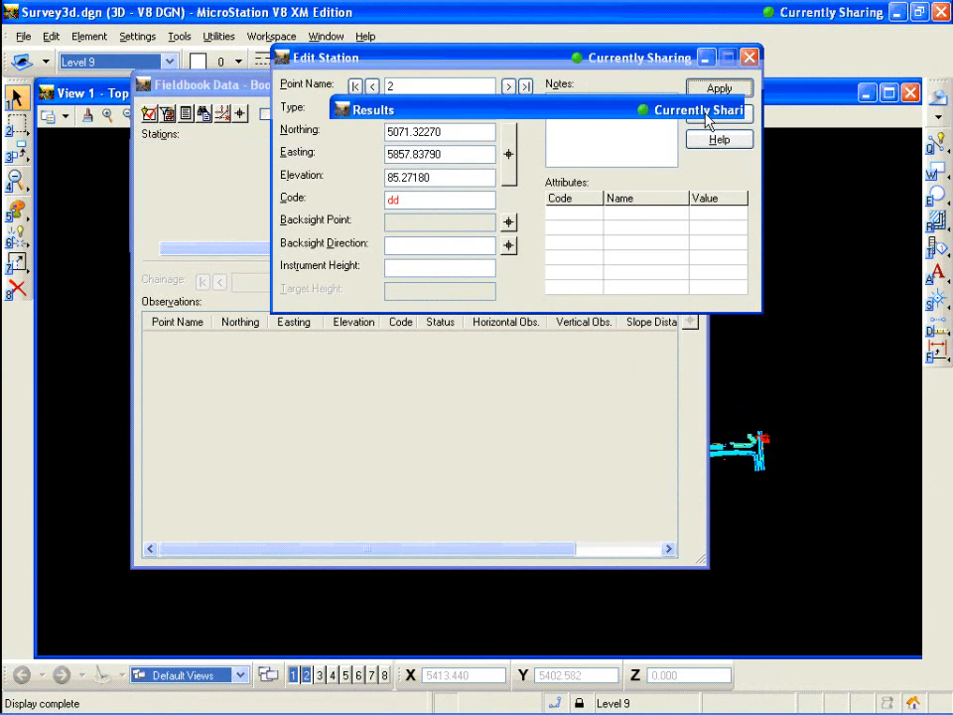
pyautogui.click(792, 145)
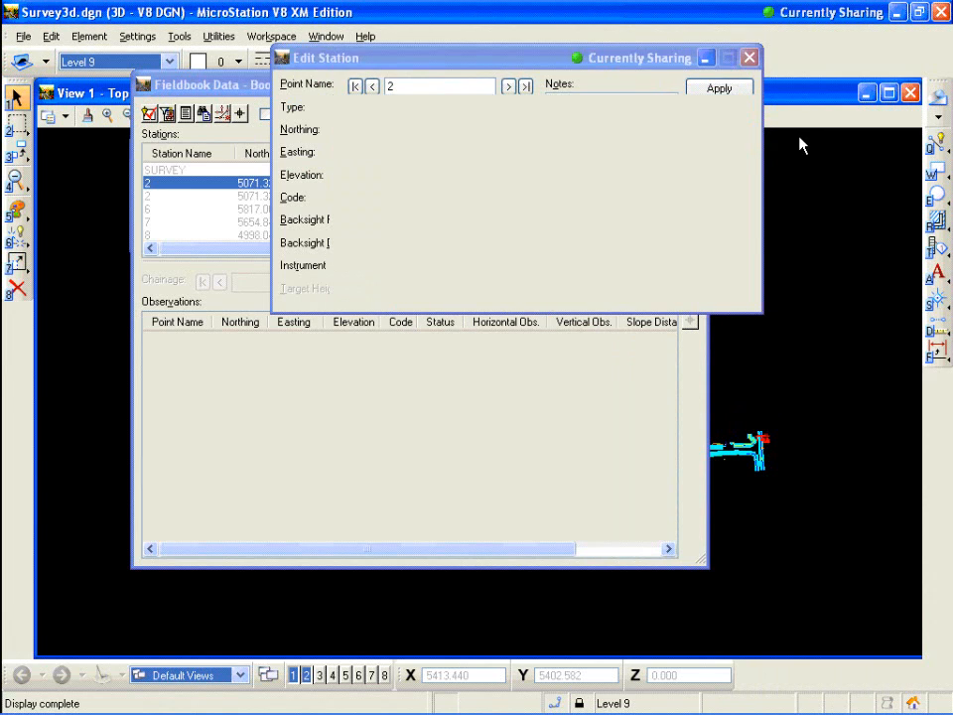
pyautogui.click(722, 120)
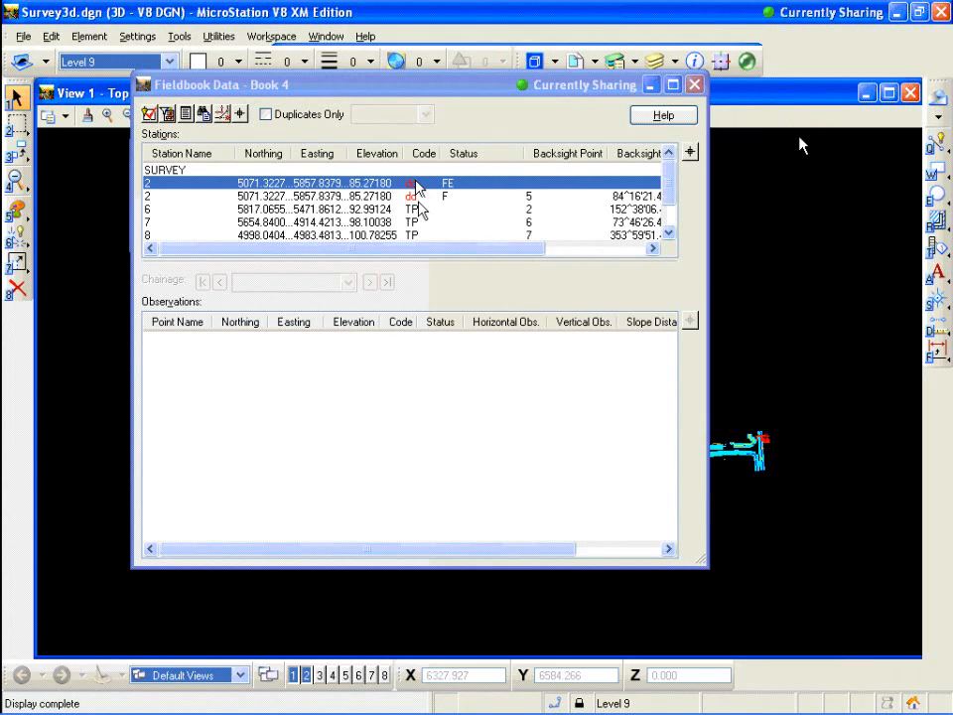
# - Set the first station 2 entry's code to CP, apply the edit, and close the audit trail and station editor
pyautogui.moveTo(668, 174)
pyautogui.mouseDown()
pyautogui.moveTo(669, 220)
pyautogui.moveTo(672, 176)
pyautogui.mouseUp()
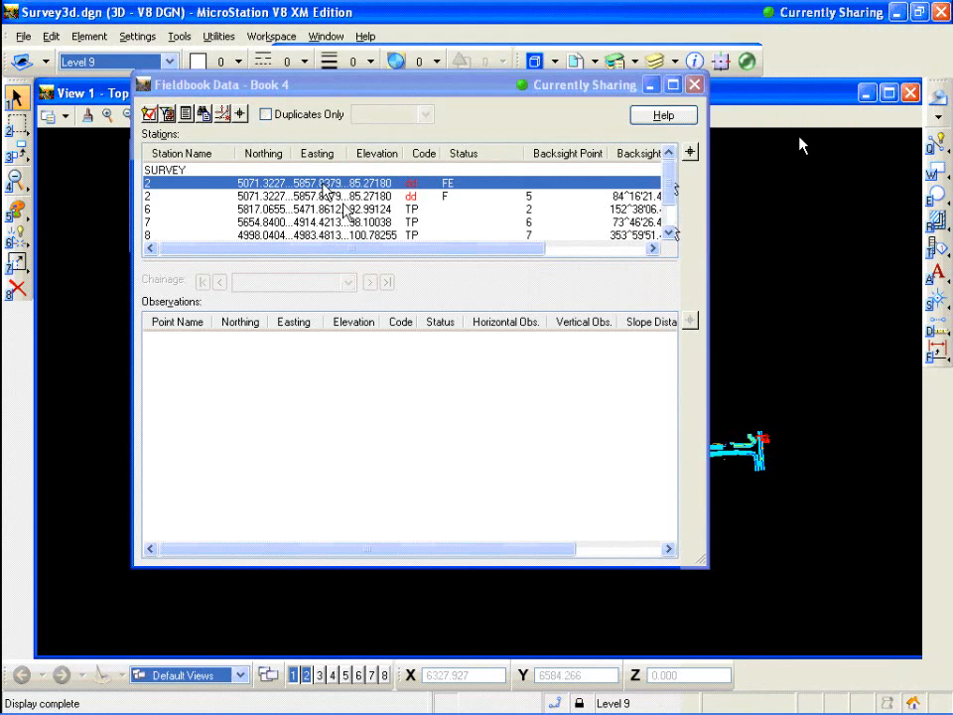
pyautogui.click(334, 196)
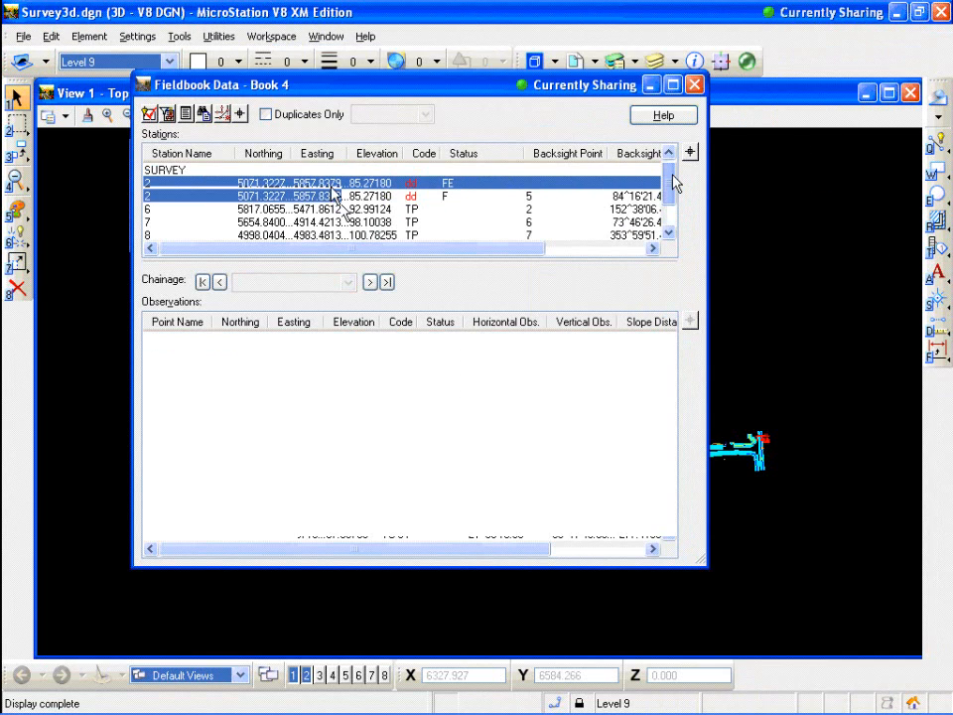
pyautogui.click(405, 190)
pyautogui.doubleClick(381, 185)
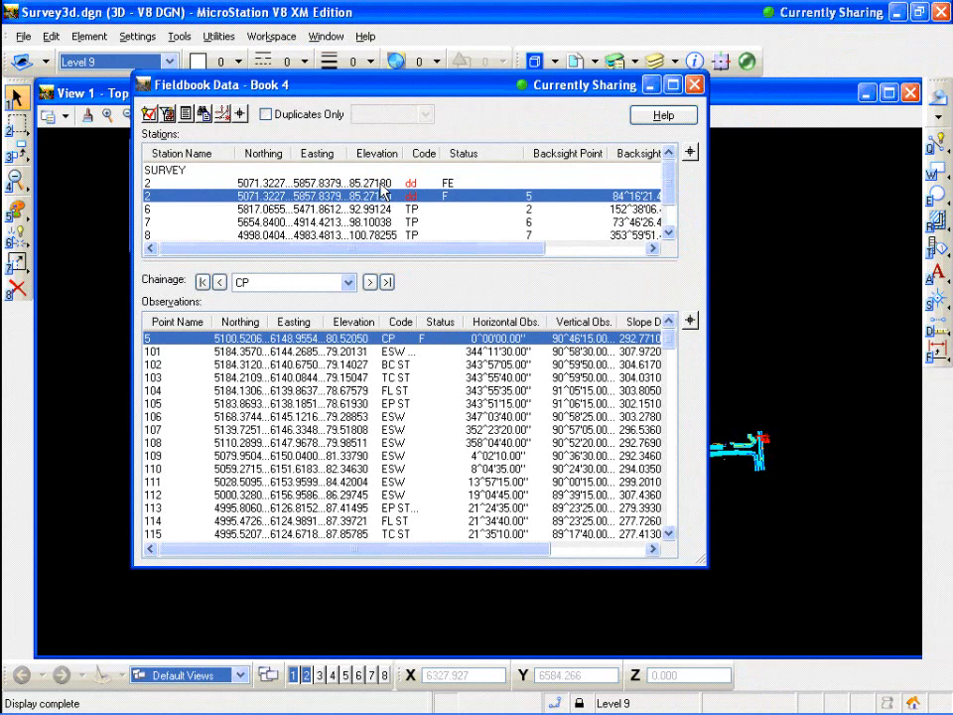
pyautogui.doubleClick(382, 184)
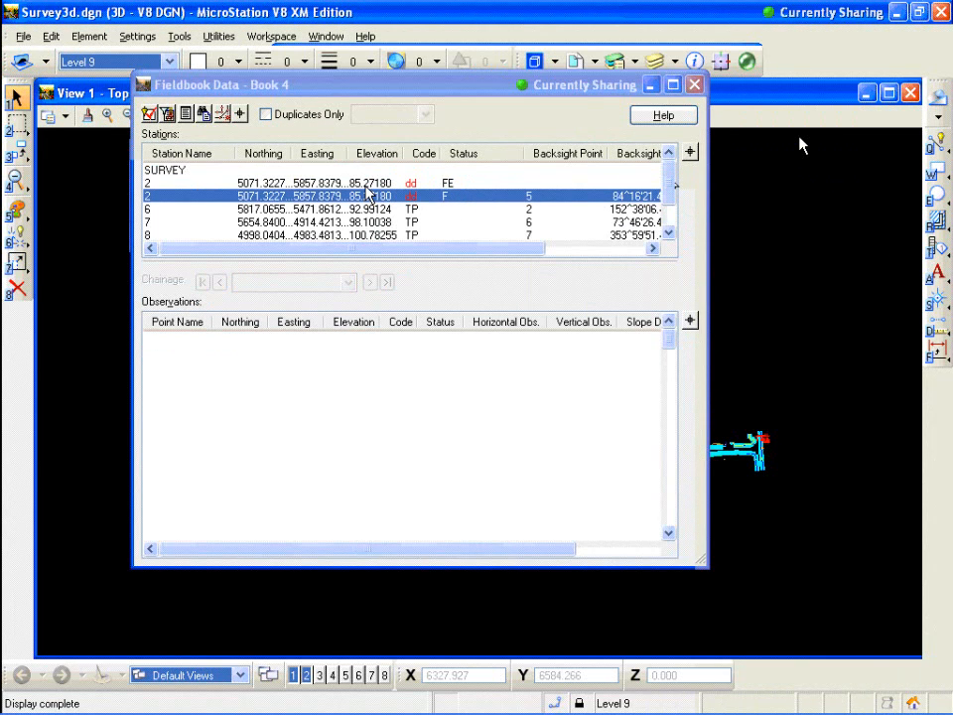
pyautogui.rightClick(366, 186)
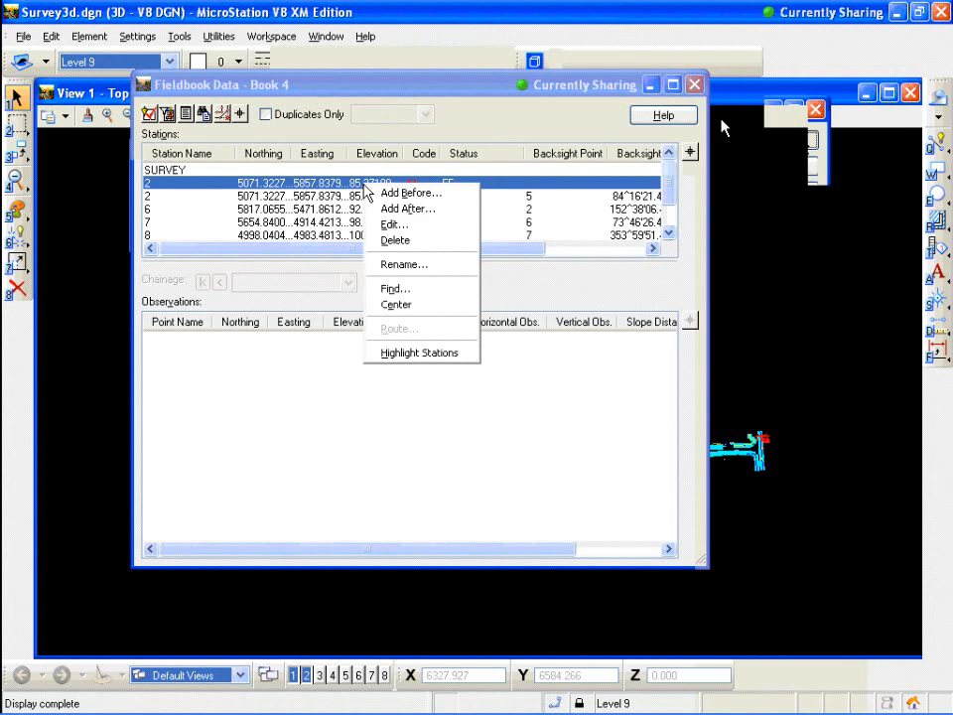
pyautogui.click(394, 224)
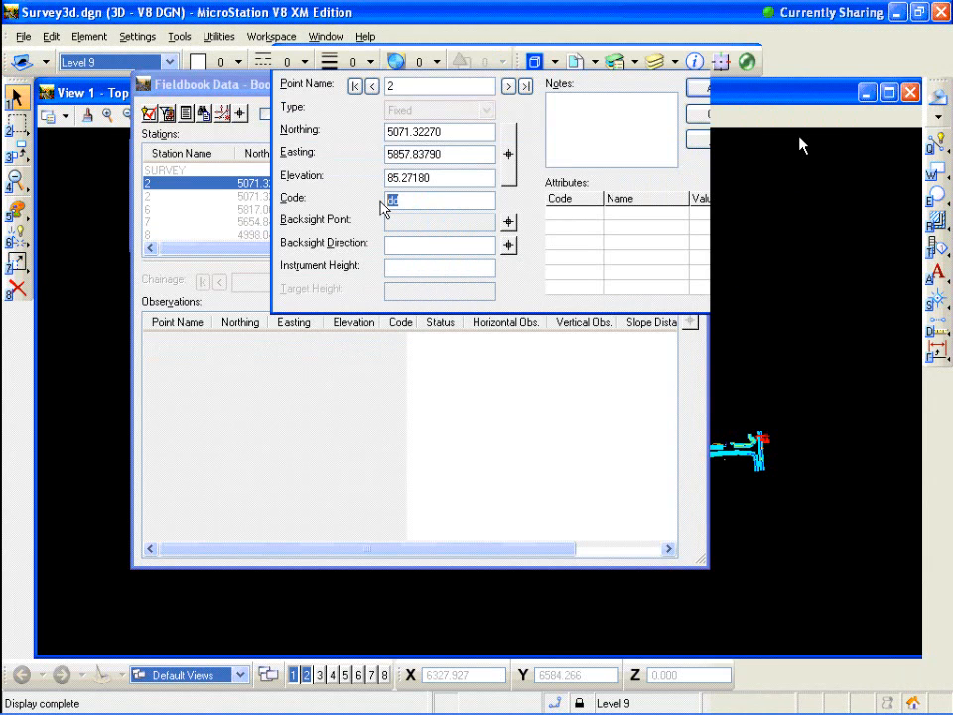
pyautogui.write('gld')
pyautogui.doubleClick(403, 200)
pyautogui.write('CP_')
pyautogui.click(721, 118)
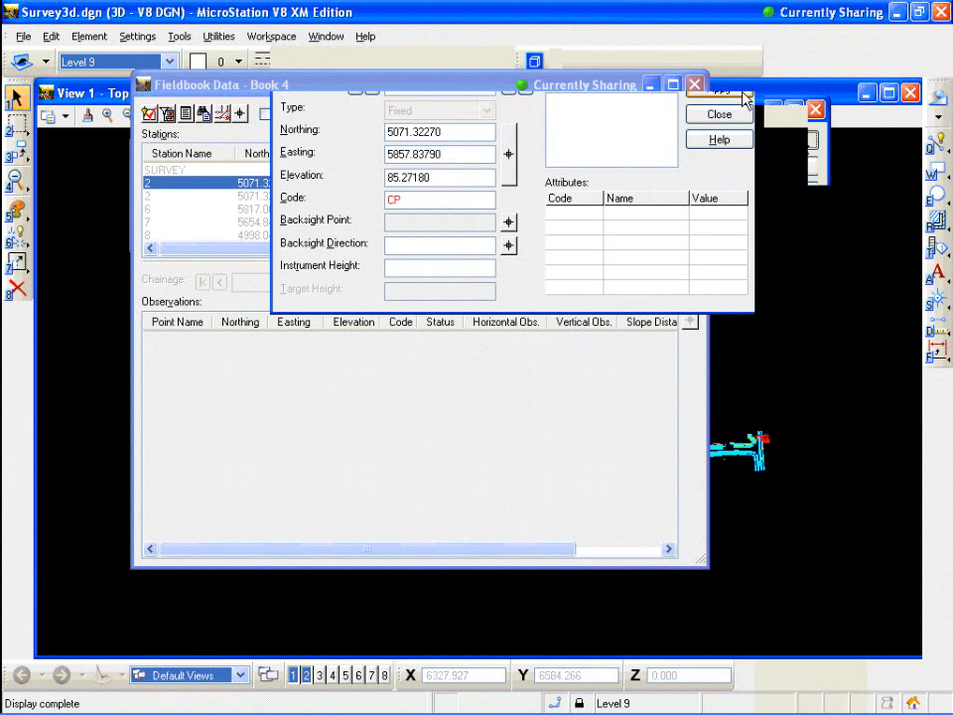
pyautogui.click(745, 95)
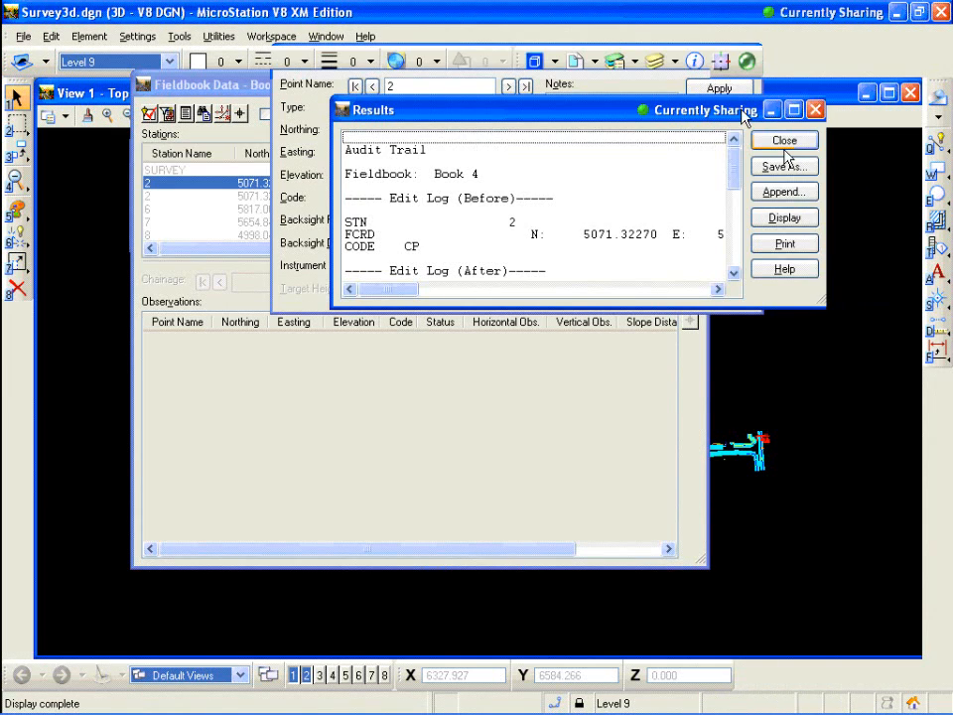
pyautogui.click(784, 148)
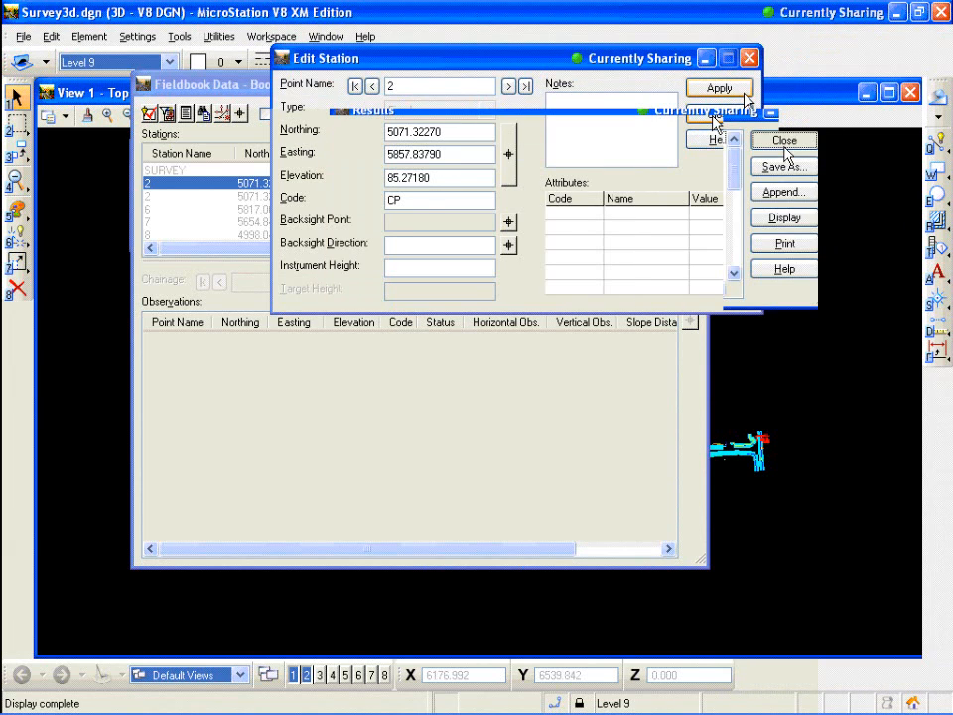
pyautogui.click(715, 119)
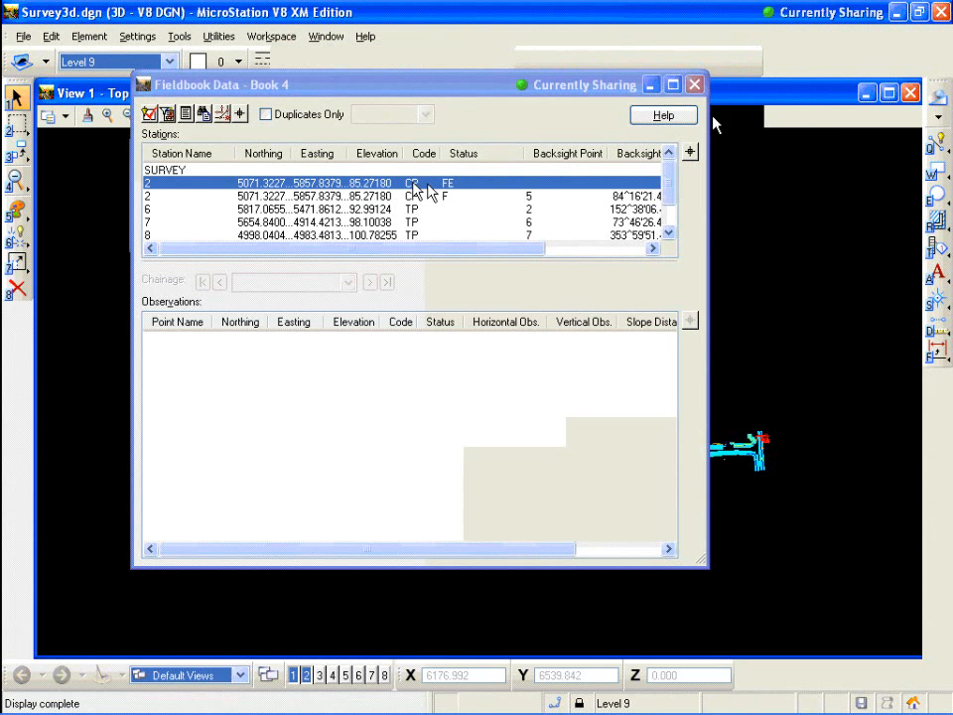
# - Examine the code and status flags of both station 2 entries and the stations further down the list
pyautogui.click(427, 195)
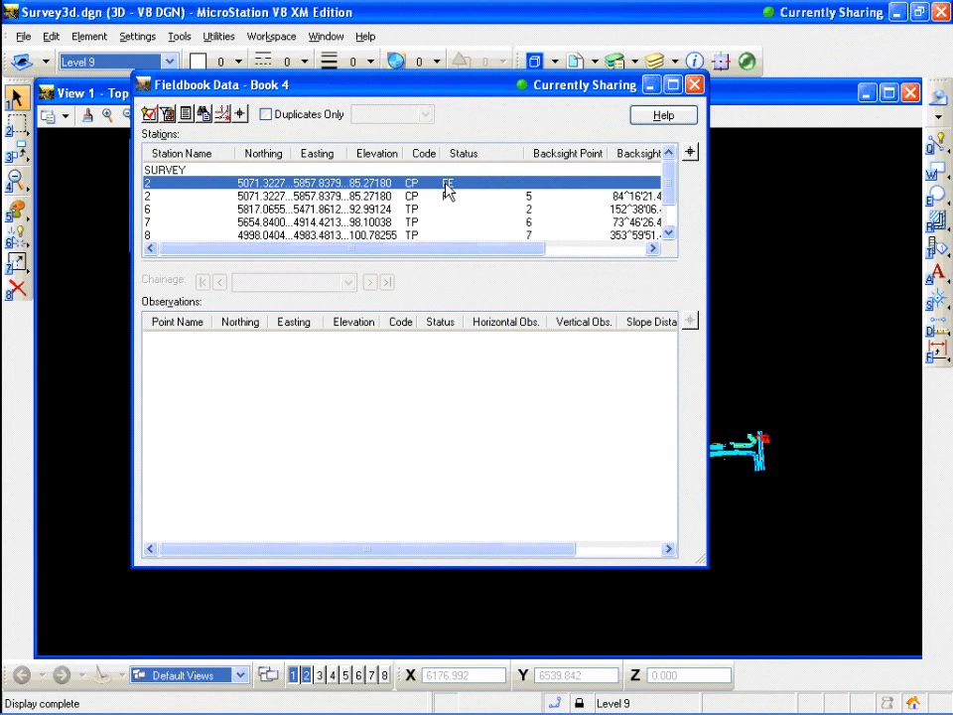
pyautogui.click(452, 194)
pyautogui.click(453, 194)
pyautogui.click(454, 196)
pyautogui.click(473, 185)
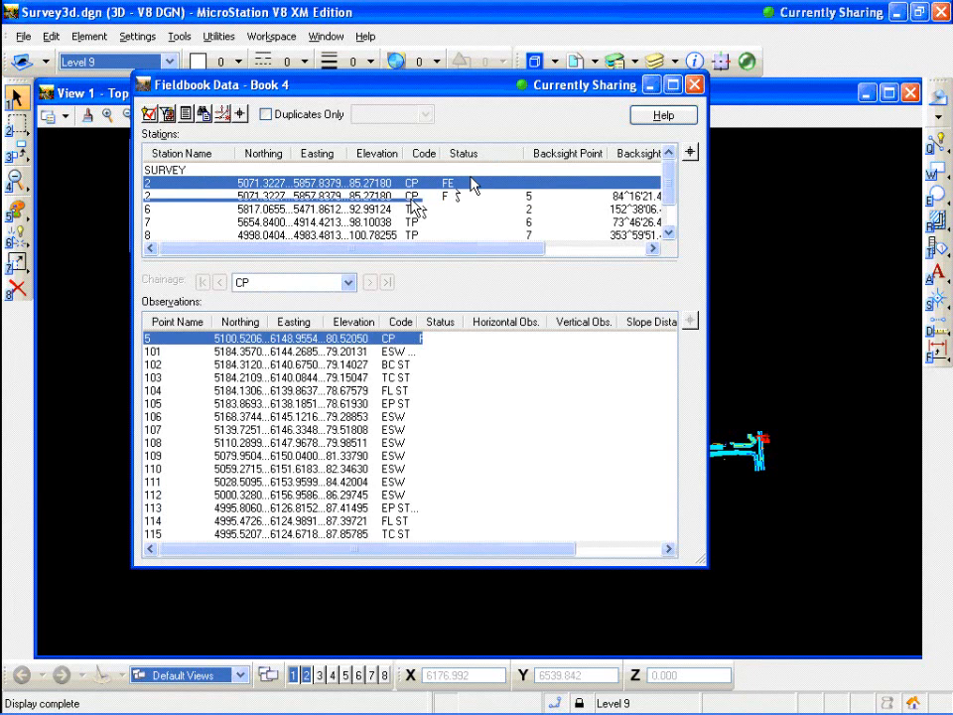
pyautogui.click(445, 184)
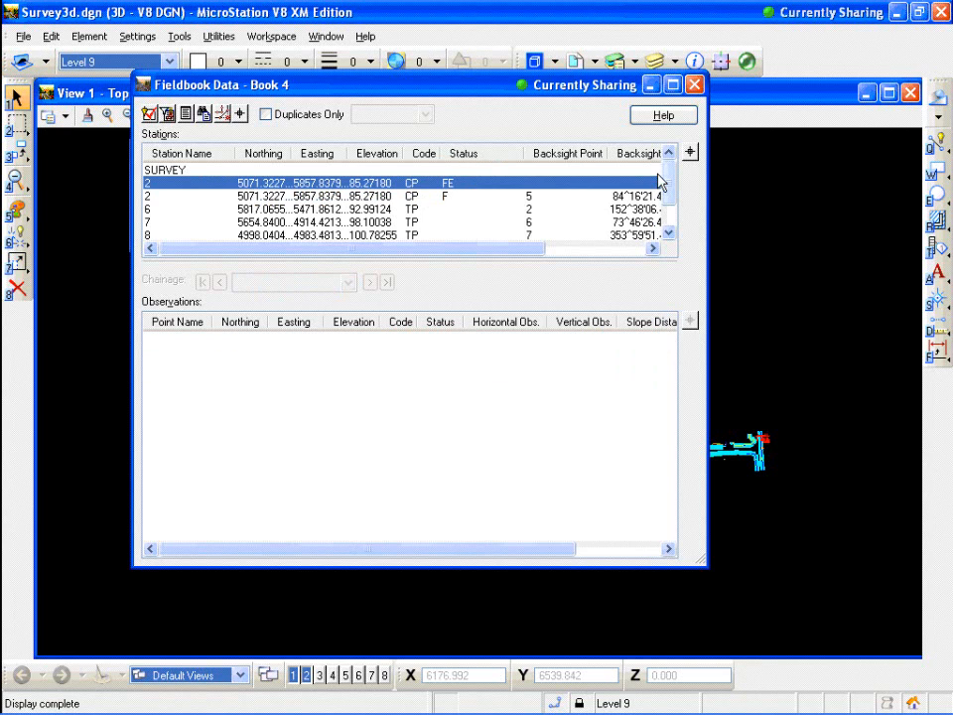
pyautogui.moveTo(666, 179); pyautogui.dragTo(668, 203)
pyautogui.click(438, 218)
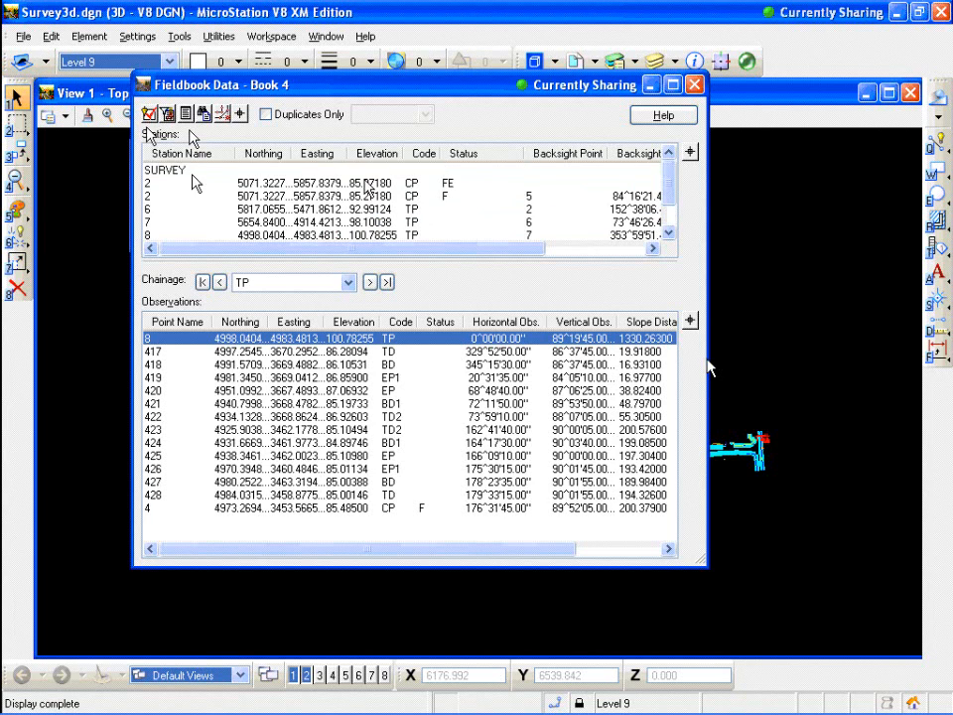
# - Compare the observations stored under the SURVEY entry, station 2 and station 6
pyautogui.click(171, 172)
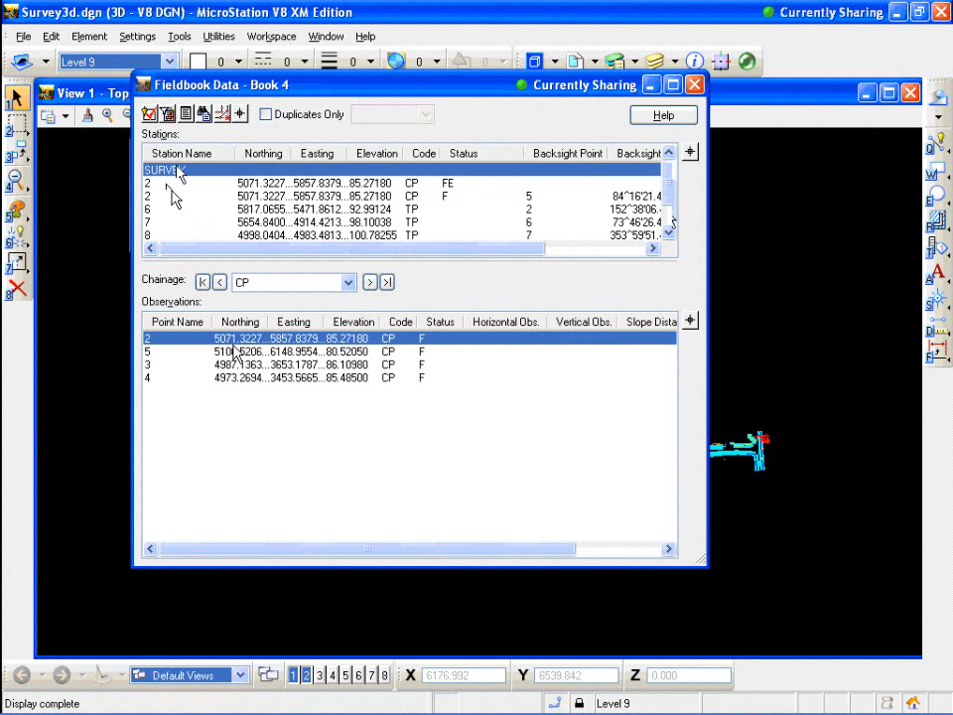
pyautogui.click(172, 184)
pyautogui.click(179, 171)
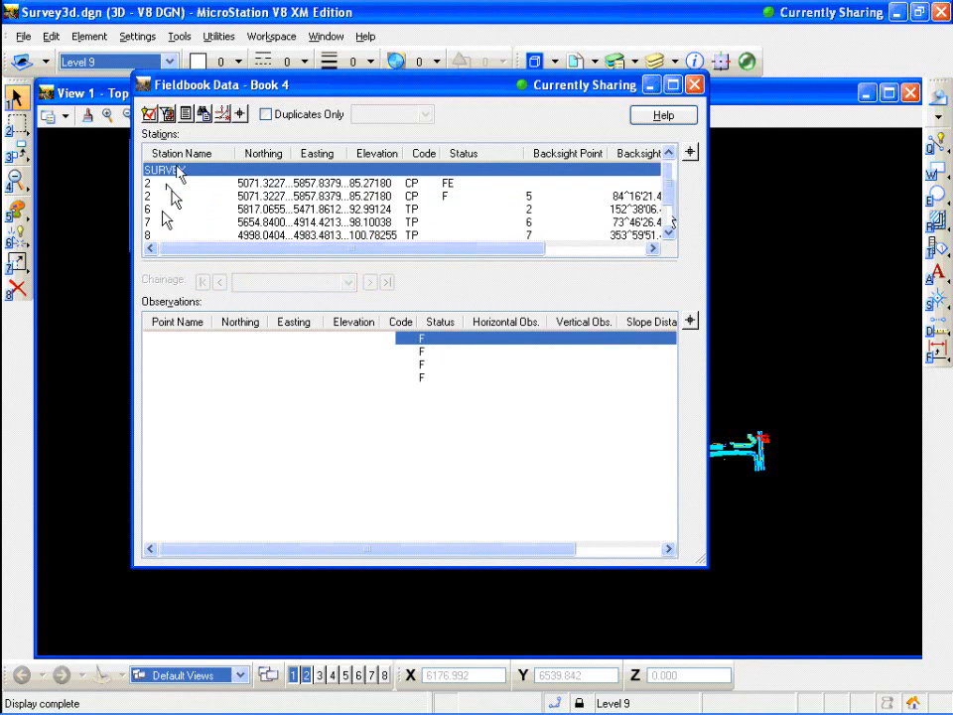
pyautogui.click(167, 209)
pyautogui.click(172, 184)
pyautogui.click(166, 209)
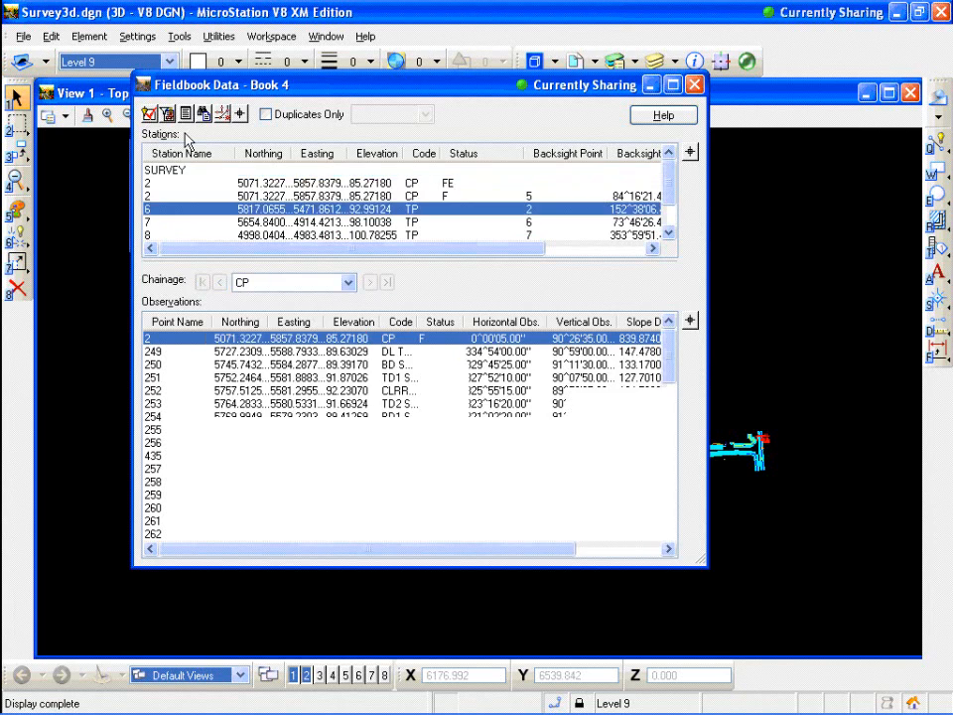
pyautogui.click(180, 171)
pyautogui.click(162, 209)
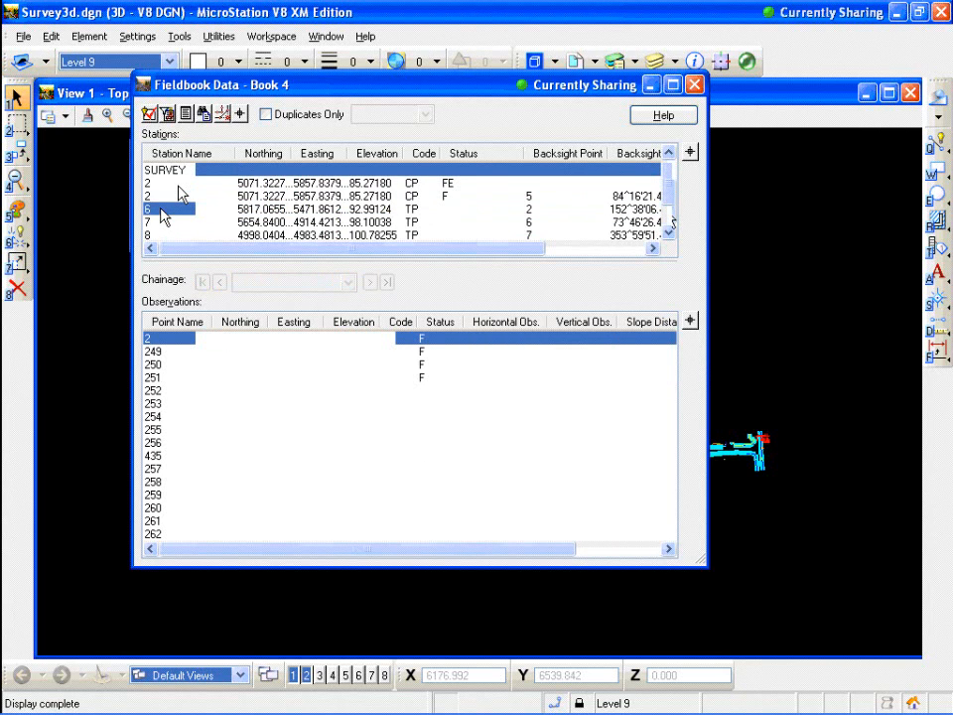
pyautogui.click(179, 184)
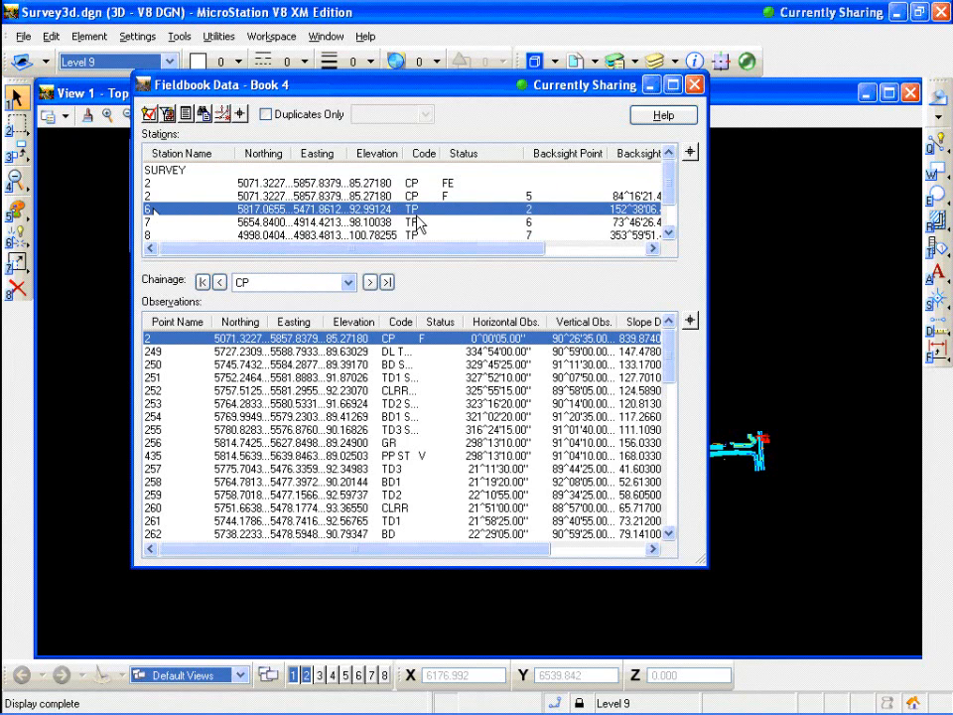
pyautogui.click(164, 183)
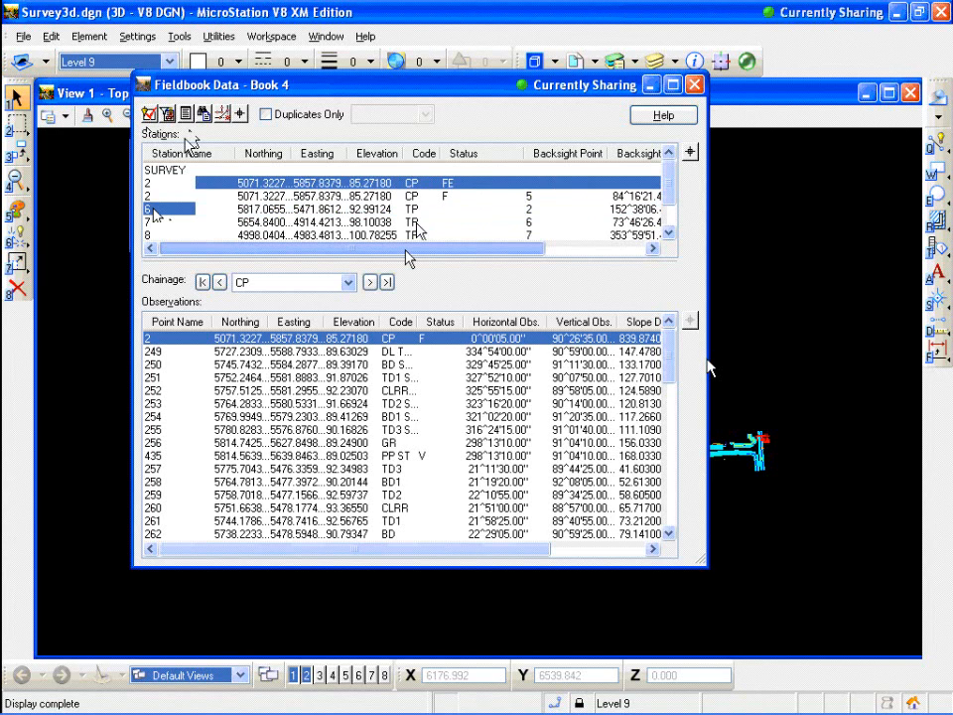
# - Examine the backsight and instrument height data of the stations and observations 249, 251 and 252 at station 6
pyautogui.moveTo(407, 258); pyautogui.dragTo(436, 250)
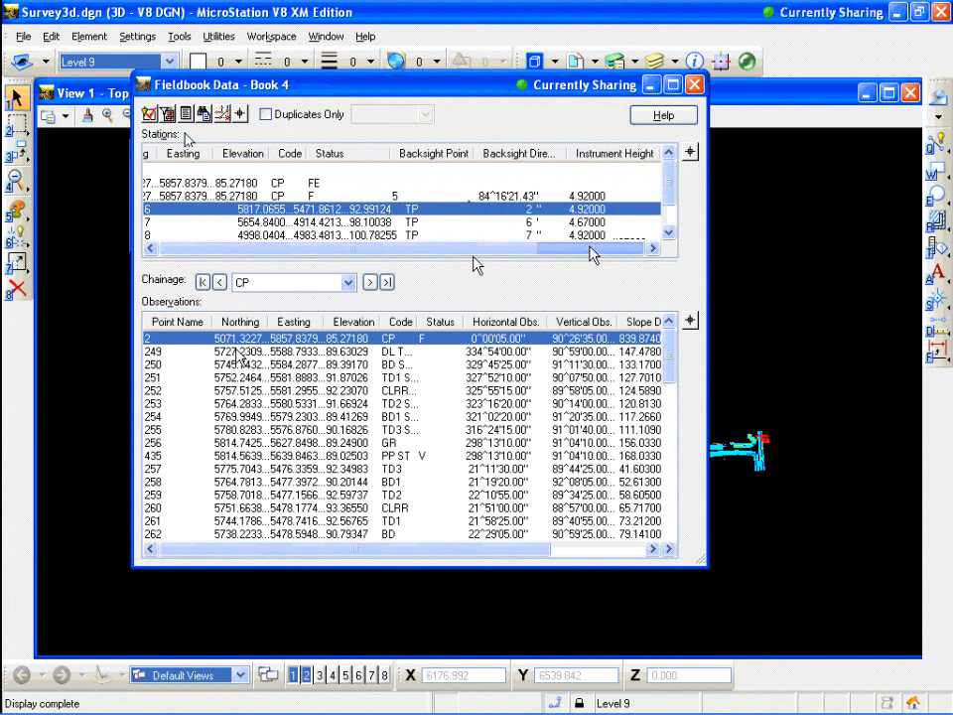
pyautogui.click(156, 353)
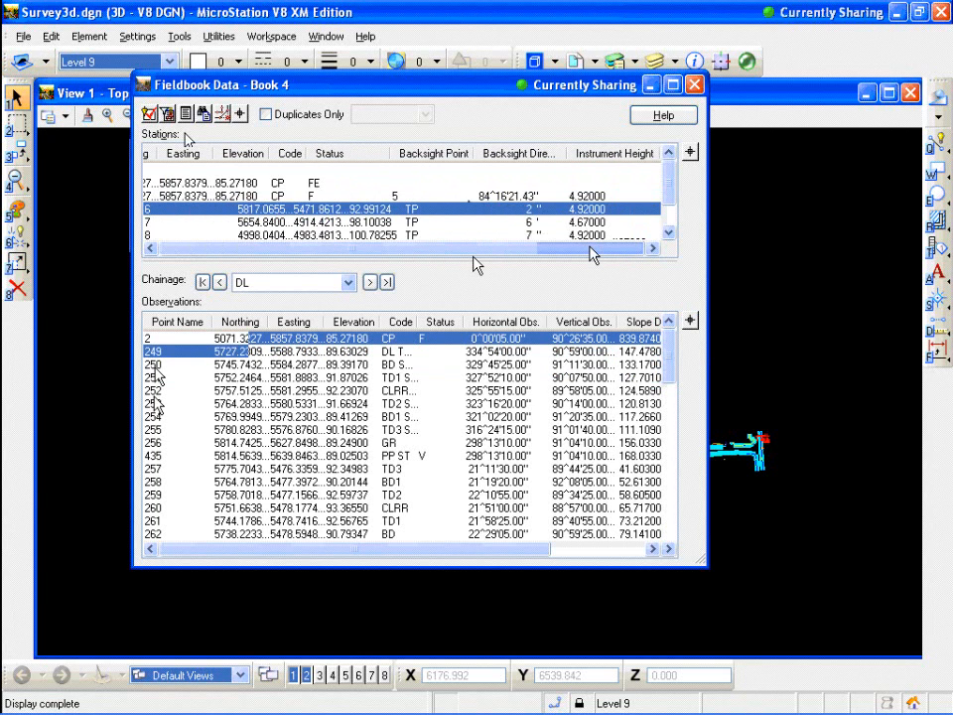
pyautogui.click(156, 378)
pyautogui.click(163, 389)
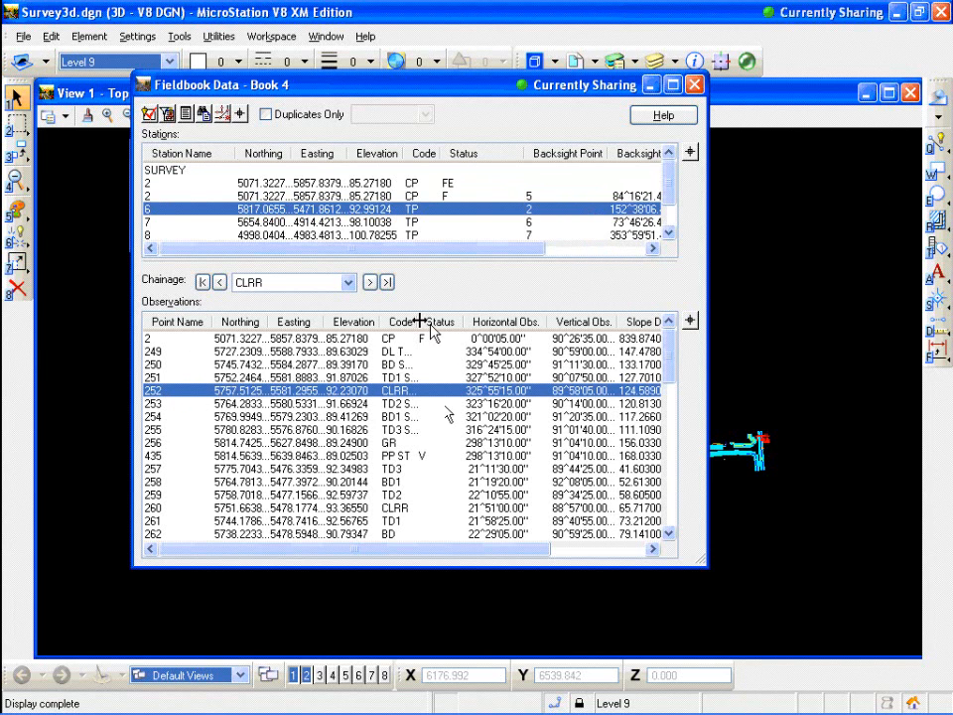
# - Widen the Code column of the observations list enough to read the full codes, checking observations 251 and 252
pyautogui.moveTo(424, 323); pyautogui.dragTo(466, 322)
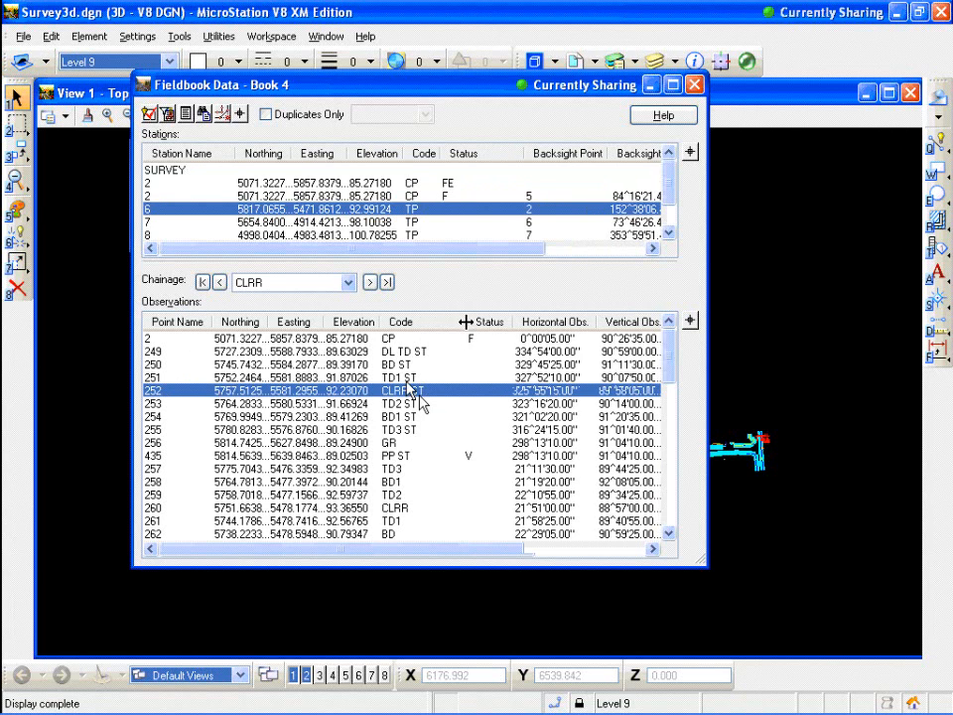
pyautogui.click(408, 380)
pyautogui.click(406, 392)
pyautogui.moveTo(466, 321); pyautogui.dragTo(459, 317)
# - Examine the stations' backsight and instrument height data together with the slope distances and target heights of the observations at station 6
pyautogui.moveTo(523, 249); pyautogui.dragTo(589, 248)
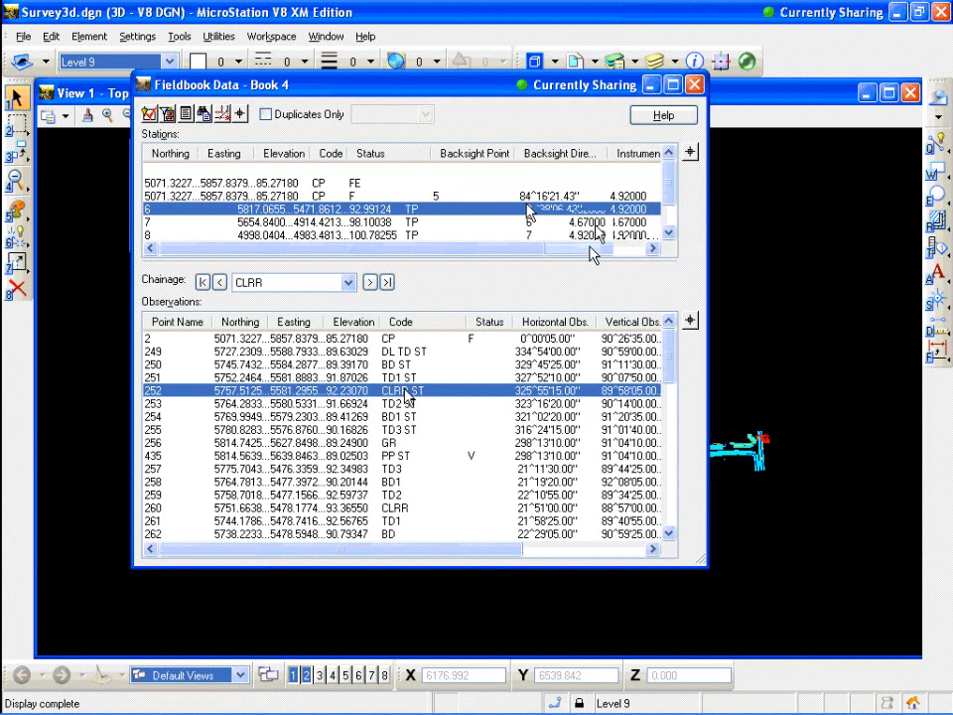
pyautogui.click(492, 400)
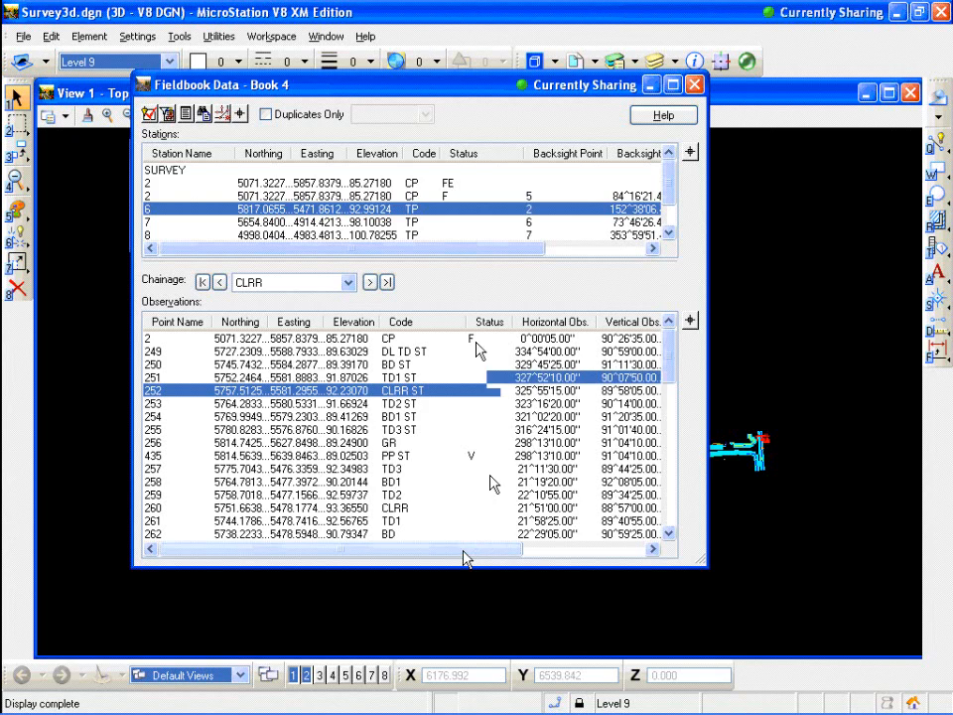
pyautogui.moveTo(464, 552); pyautogui.dragTo(628, 548)
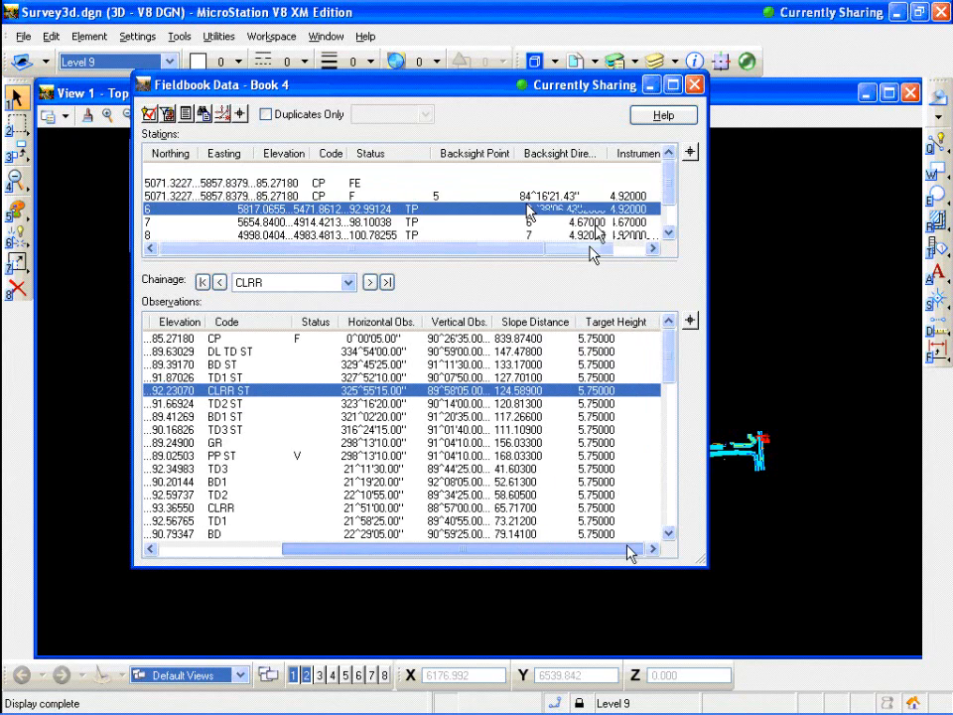
pyautogui.moveTo(526, 248); pyautogui.dragTo(594, 248)
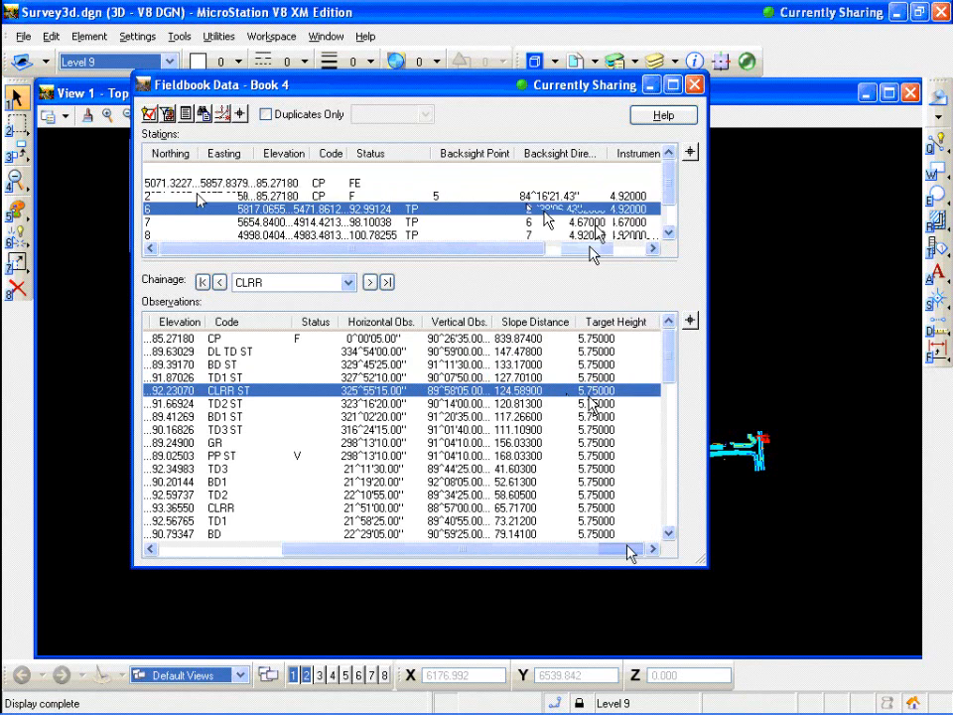
pyautogui.moveTo(500, 248); pyautogui.dragTo(616, 252)
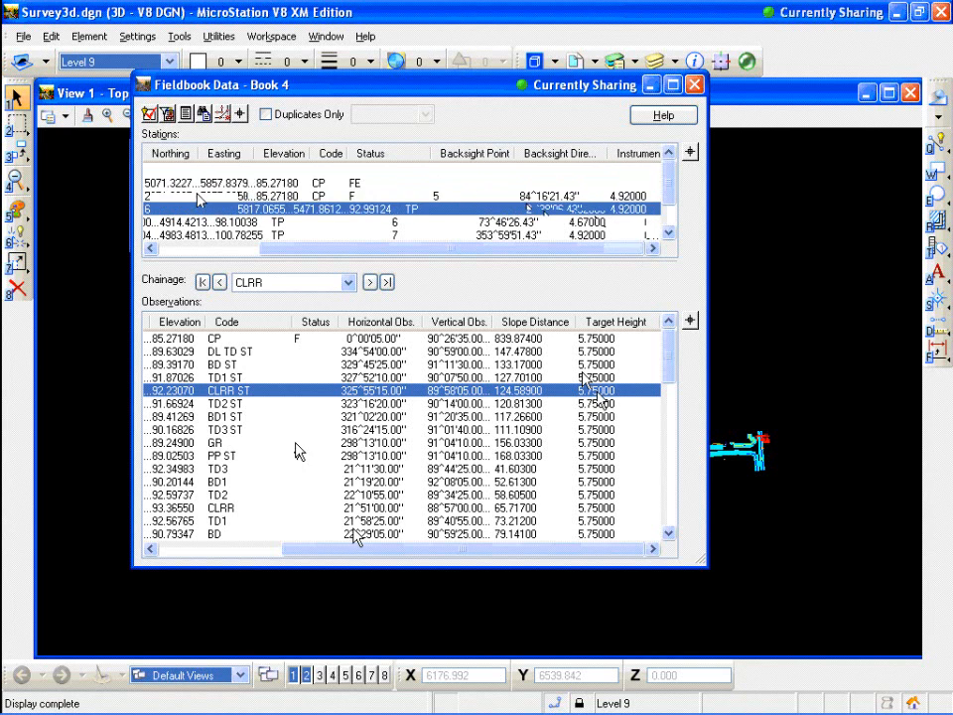
pyautogui.moveTo(351, 552); pyautogui.dragTo(203, 552)
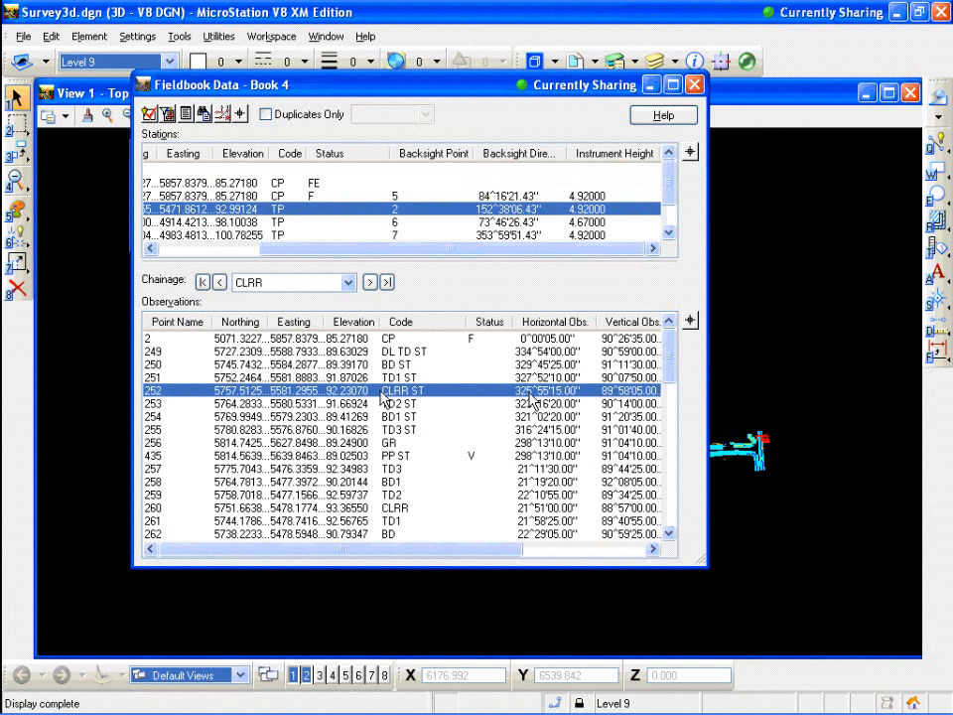
# - Select station 3 at the end of the stations list and its last observation, point 4
pyautogui.moveTo(671, 352); pyautogui.dragTo(682, 511)
pyautogui.moveTo(669, 185); pyautogui.dragTo(669, 202)
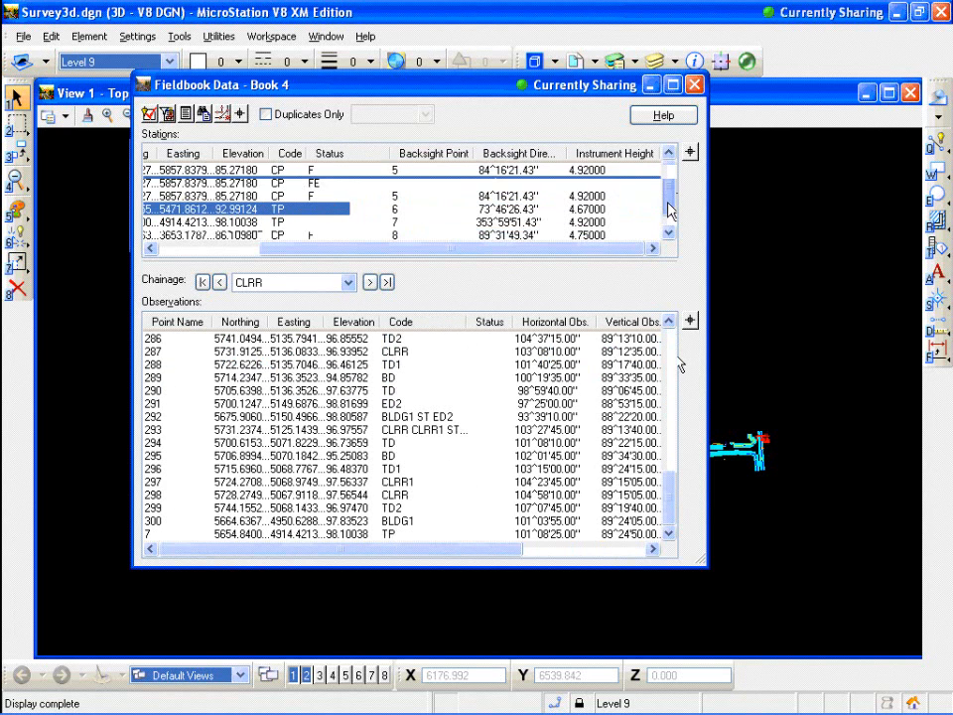
pyautogui.click(274, 231)
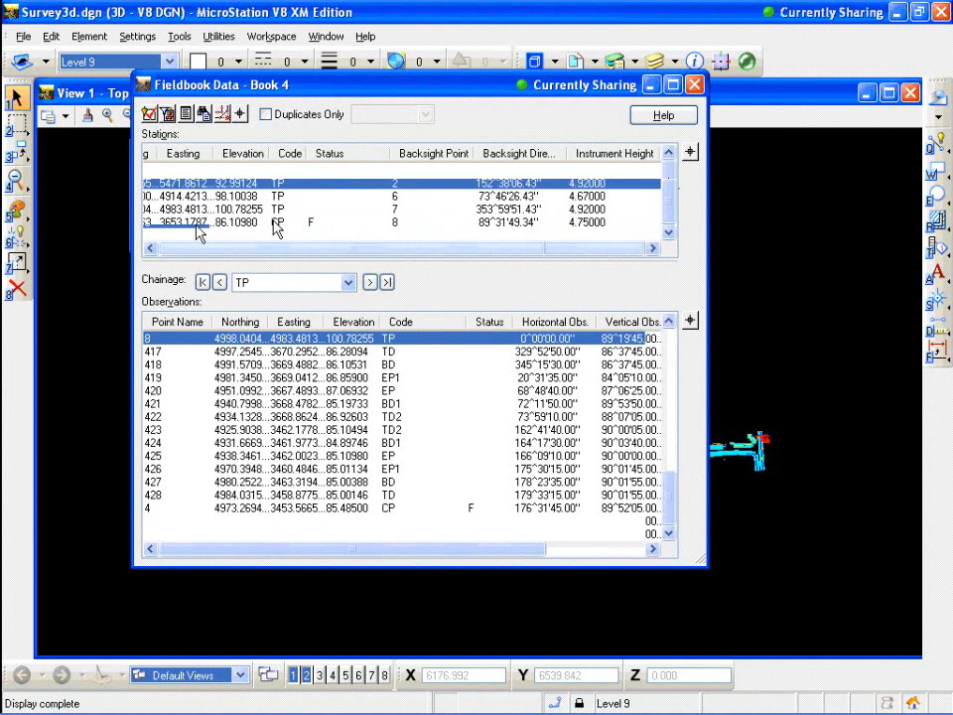
pyautogui.click(309, 511)
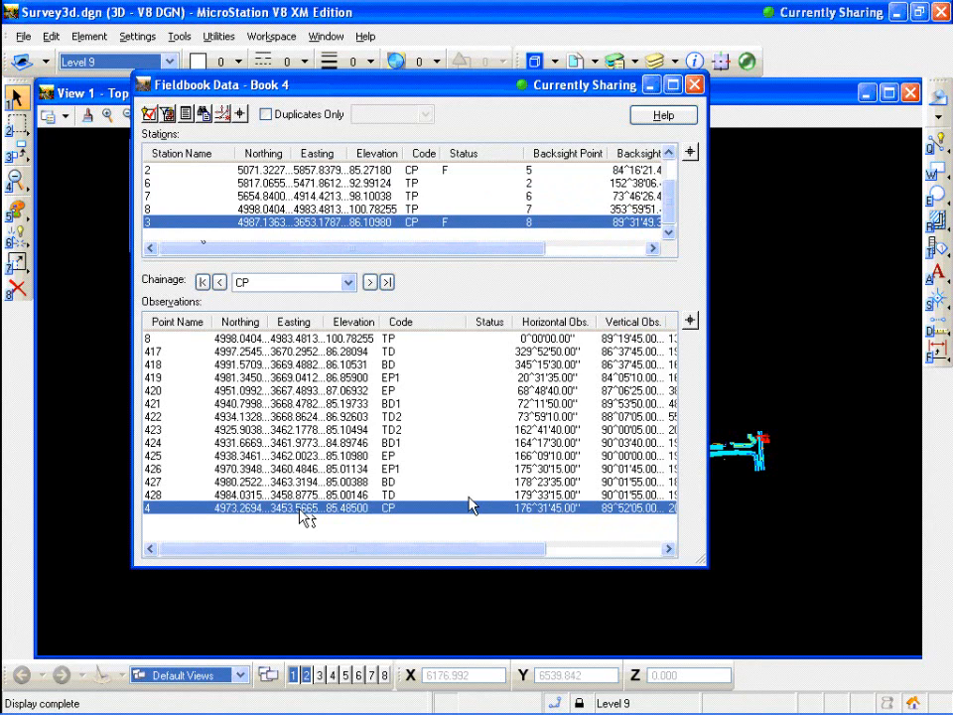
# - Start a new observation after point 4, keeping its type as Fixed
pyautogui.rightClick(242, 512)
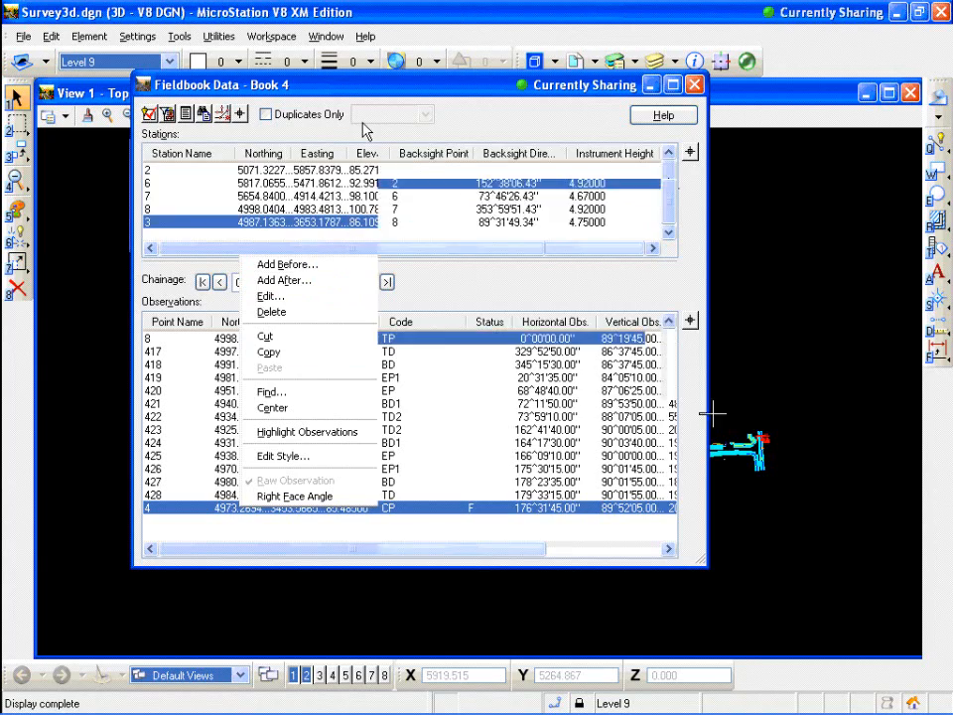
pyautogui.moveTo(367, 92); pyautogui.dragTo(274, 72)
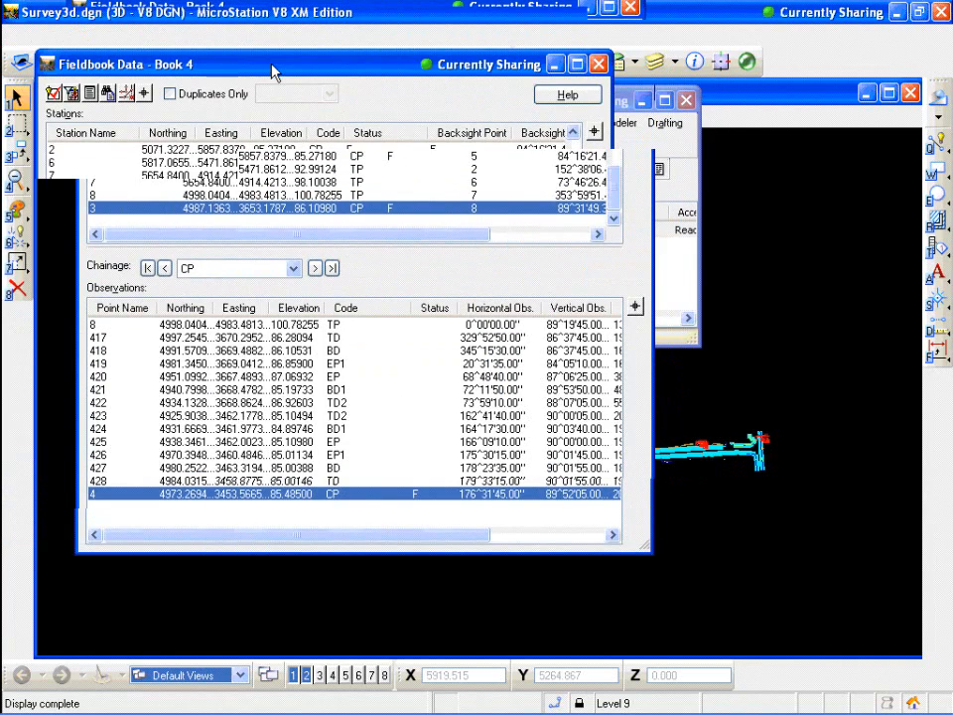
pyautogui.click(270, 265)
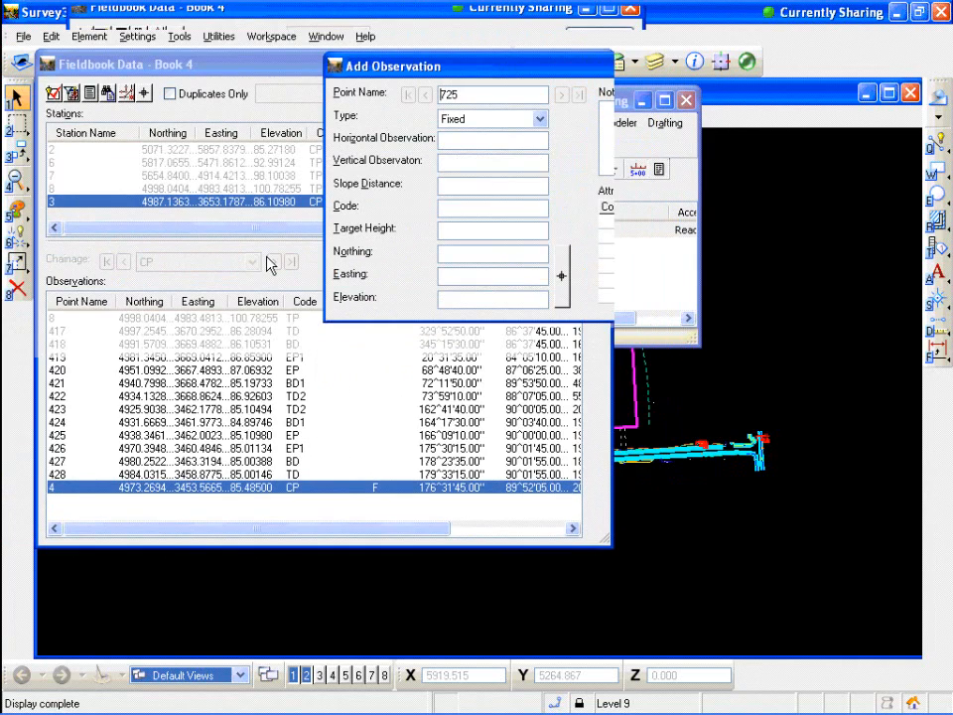
pyautogui.moveTo(444, 74); pyautogui.dragTo(350, 71)
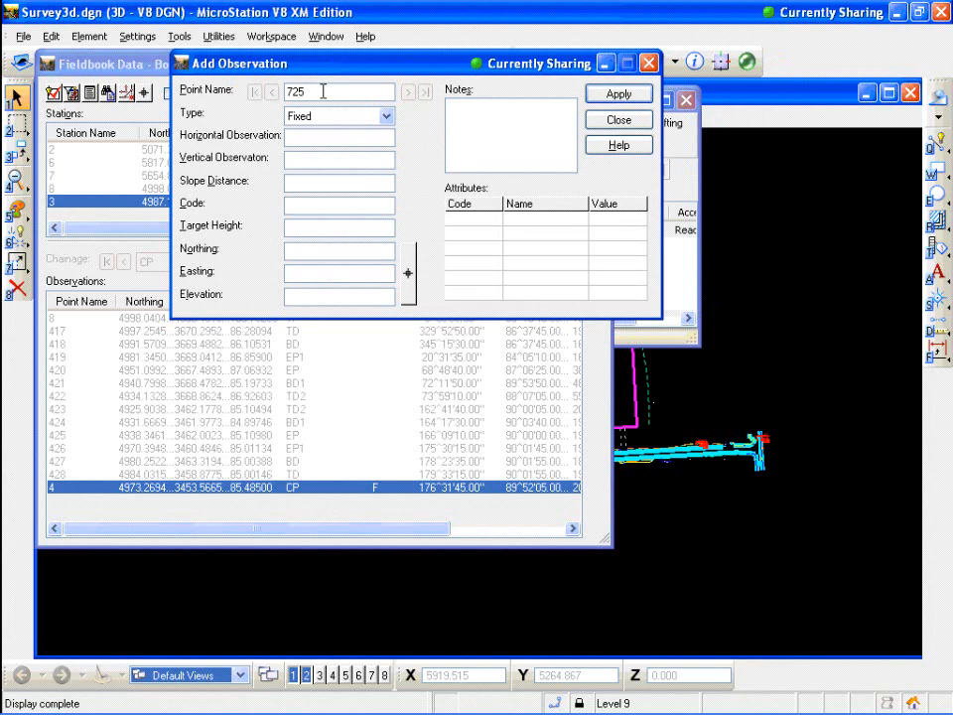
pyautogui.click(386, 117)
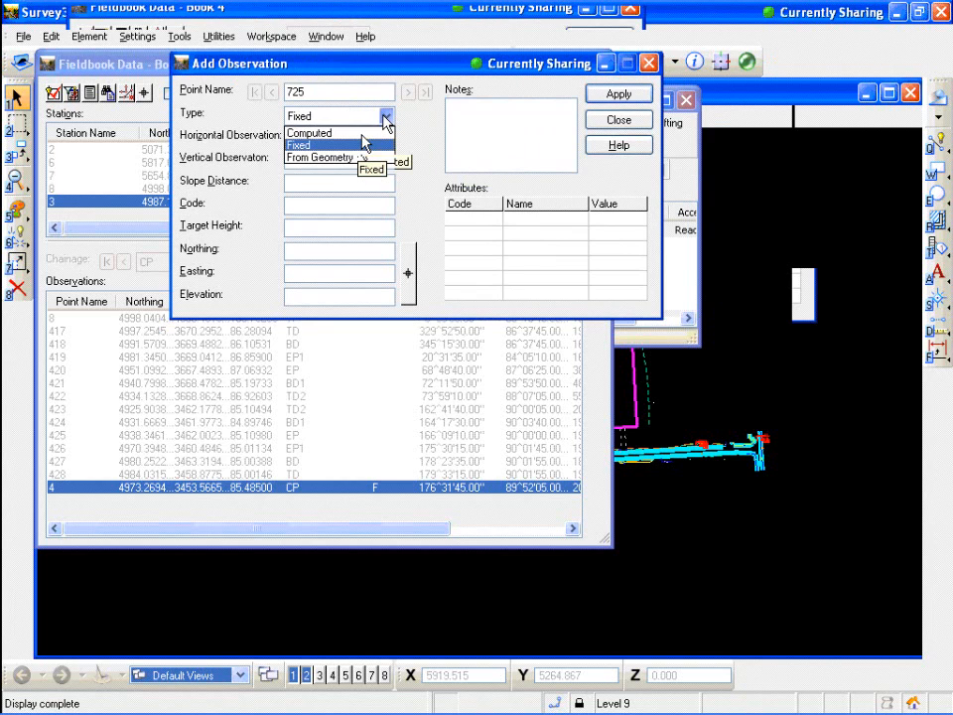
pyautogui.click(386, 117)
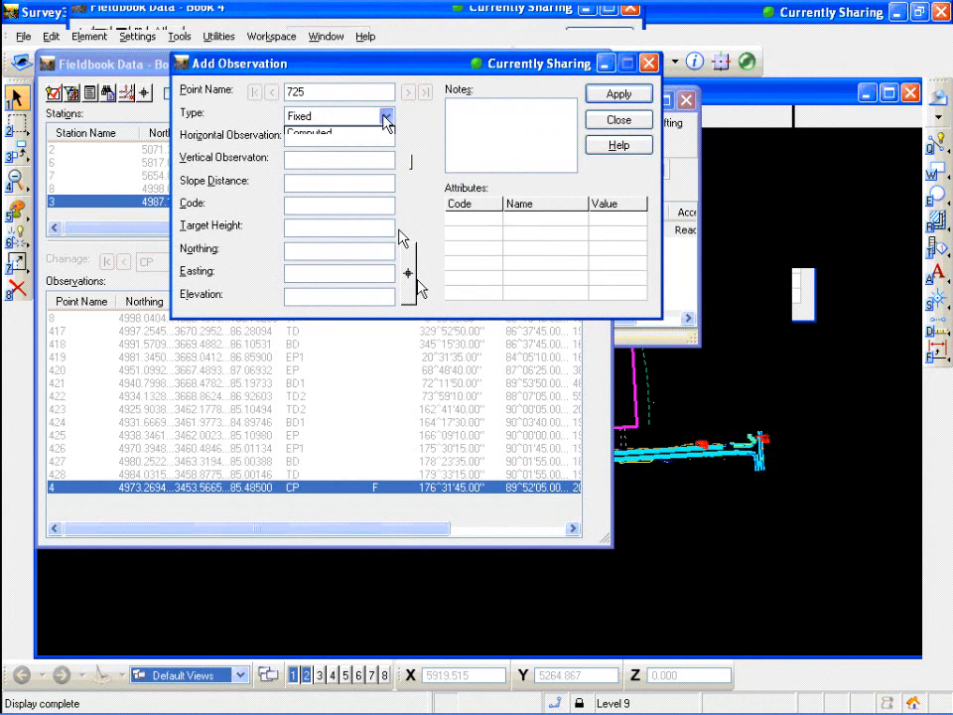
# - Pick the new observation's location at about northing 4705.12, easting 5741.95, set elevation 250, apply it, and close the audit trail and observation dialog
pyautogui.click(410, 274)
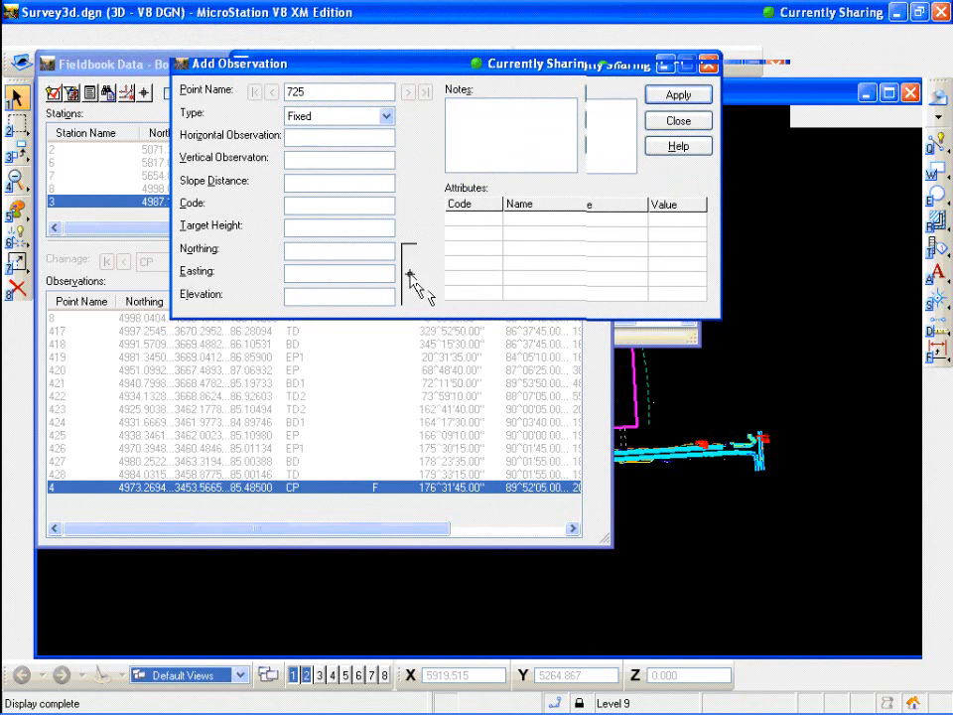
pyautogui.click(675, 541)
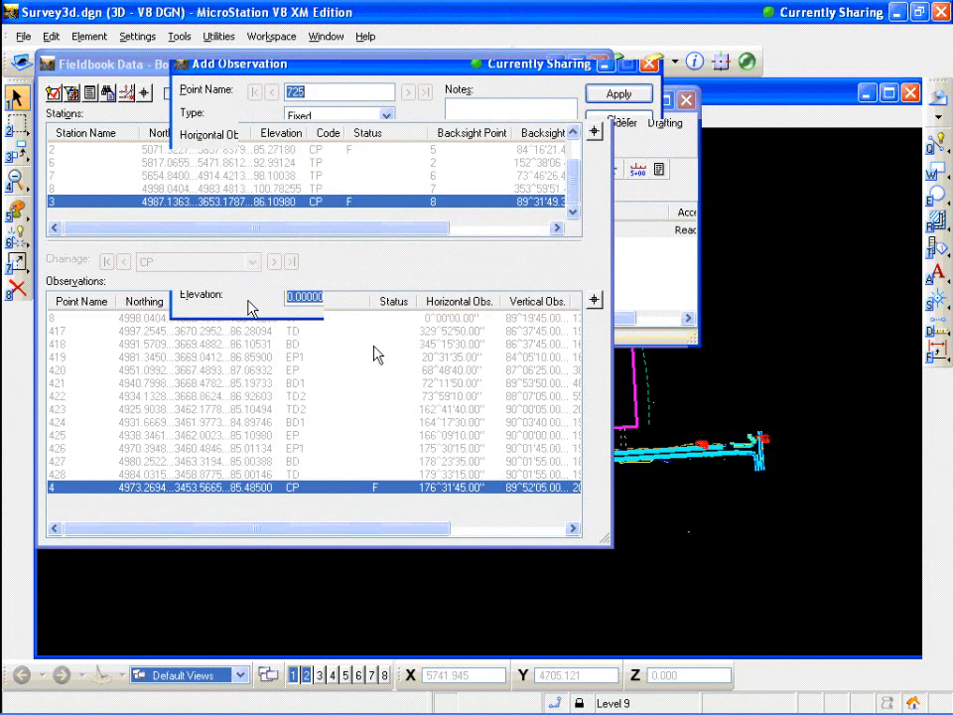
pyautogui.doubleClick(335, 298)
pyautogui.write('250')
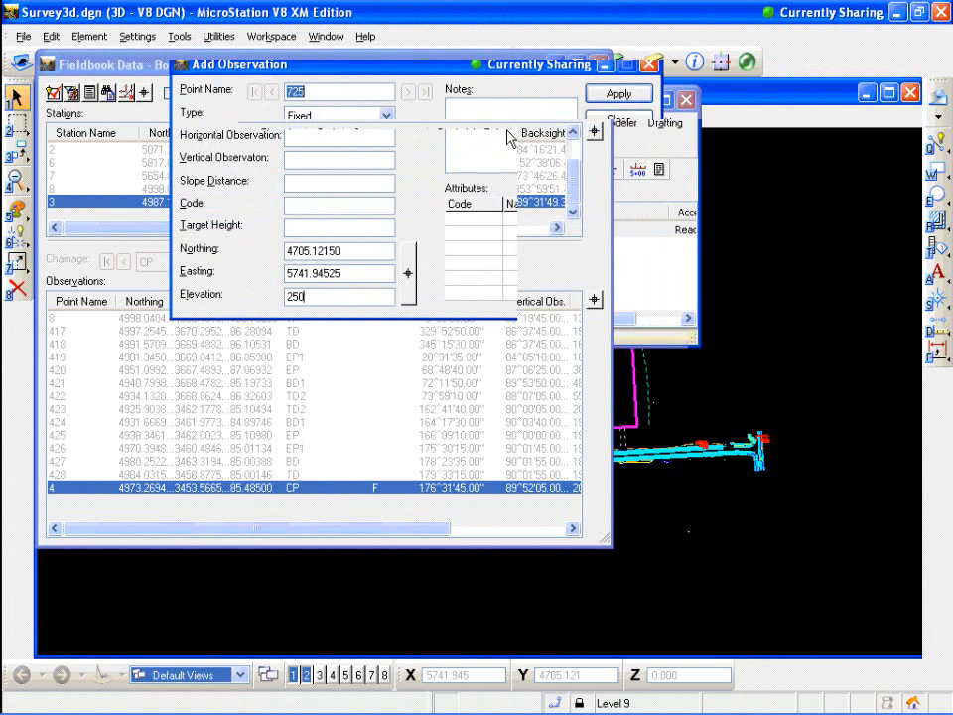
pyautogui.click(636, 94)
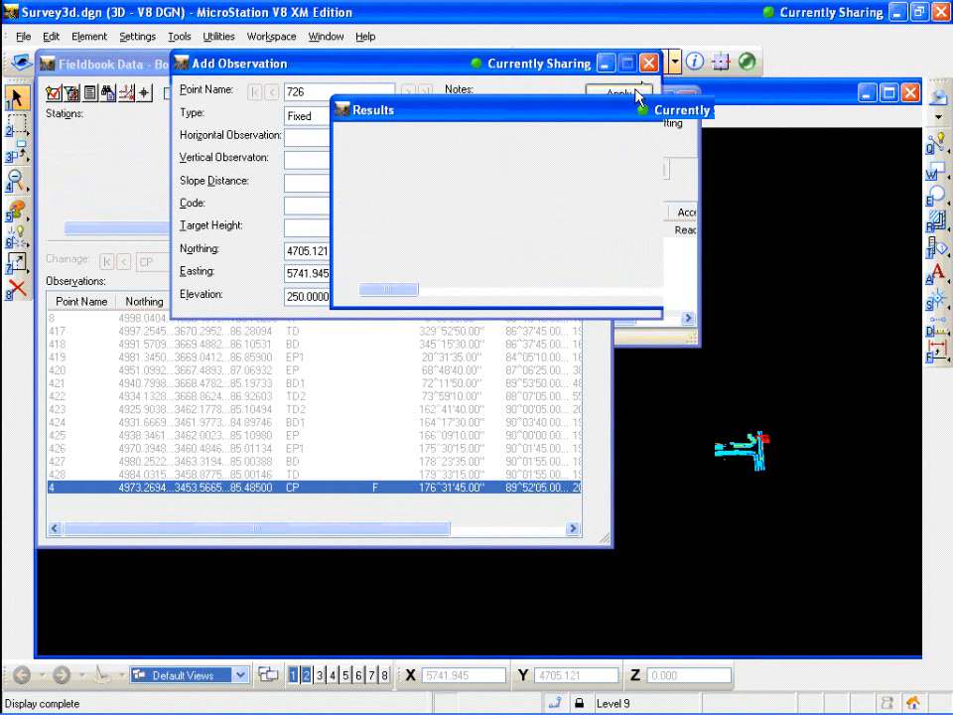
pyautogui.click(792, 144)
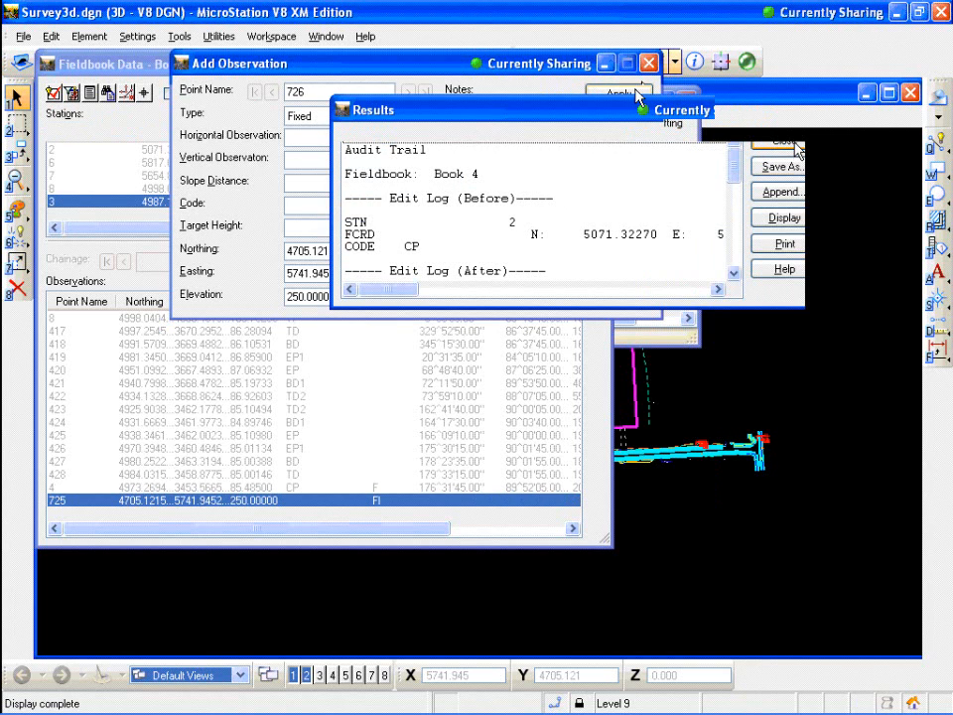
pyautogui.click(795, 143)
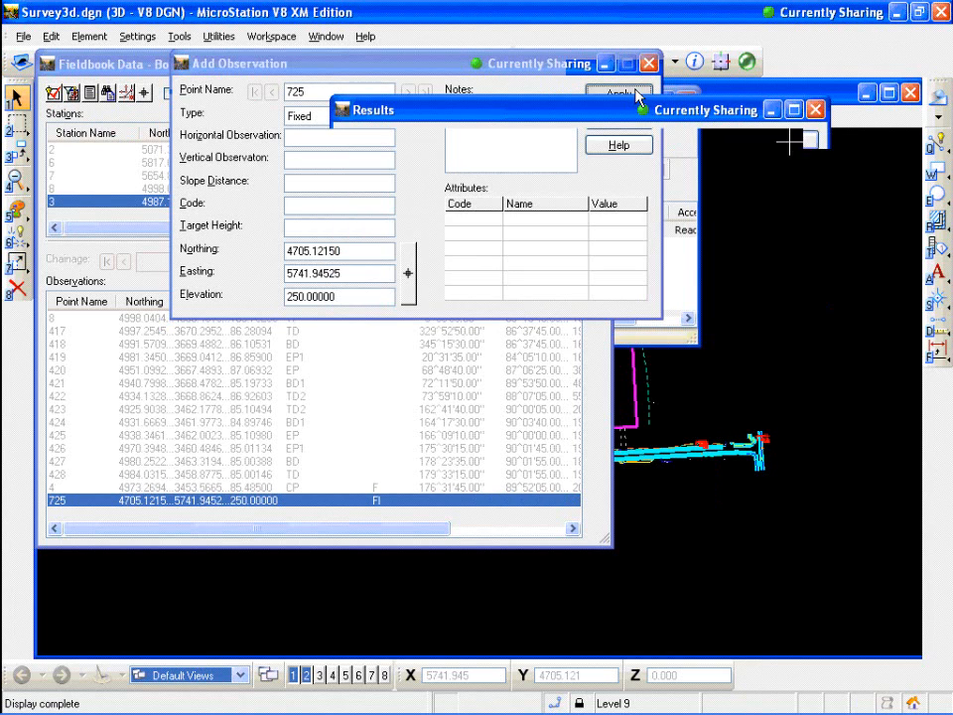
pyautogui.click(628, 121)
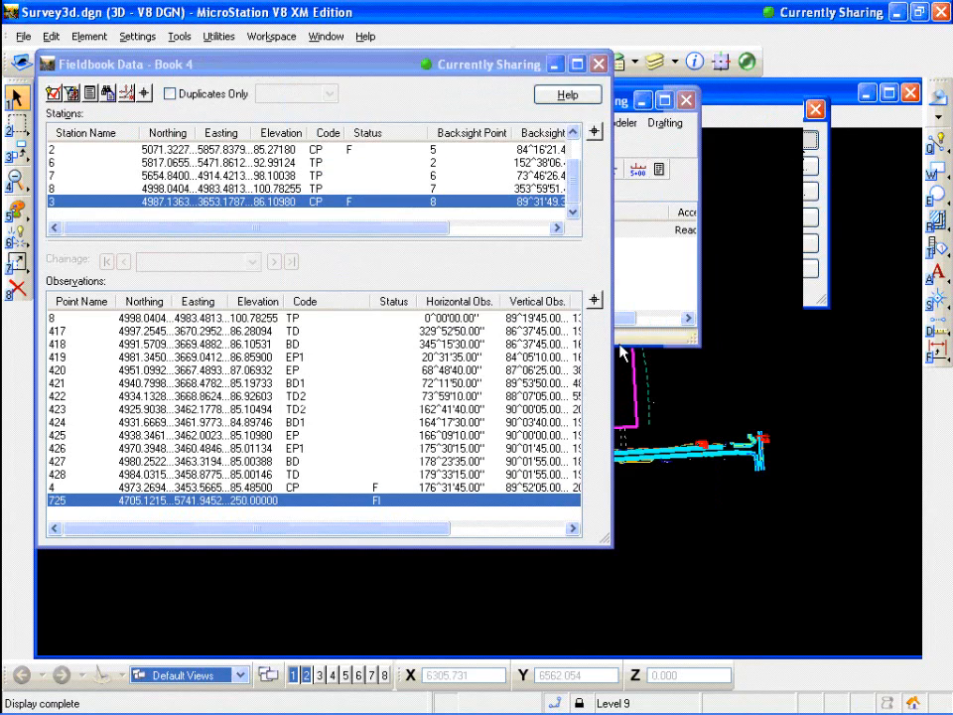
# - Move the fieldbook window out of the way and display the names of the survey points in the drawing
pyautogui.moveTo(474, 58); pyautogui.dragTo(377, 254)
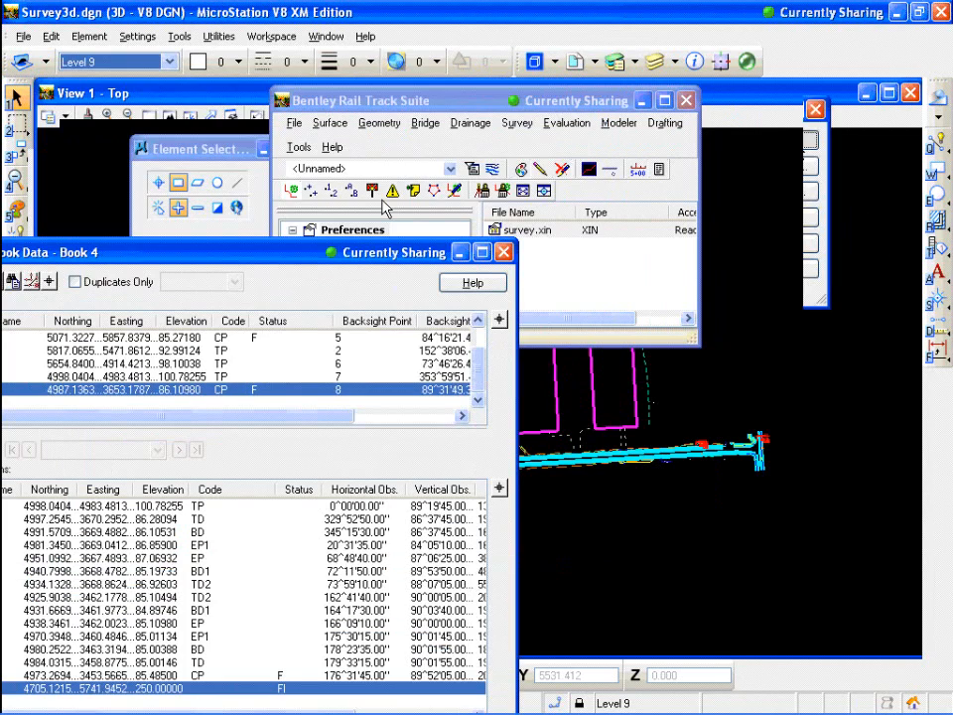
pyautogui.moveTo(383, 201); pyautogui.dragTo(567, 256)
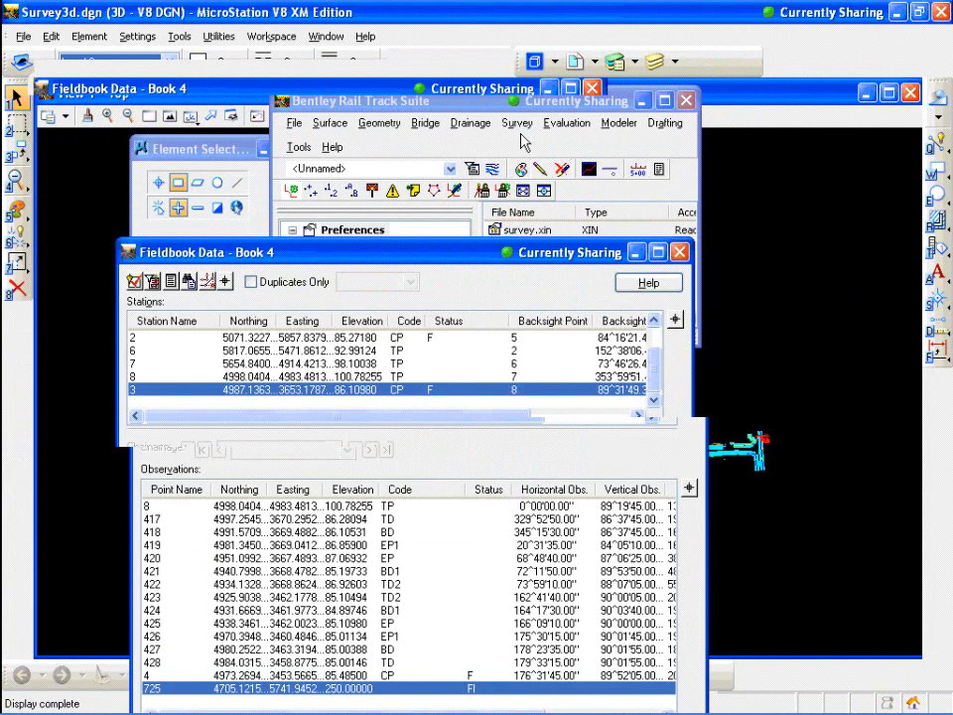
pyautogui.click(518, 125)
pyautogui.click(413, 157)
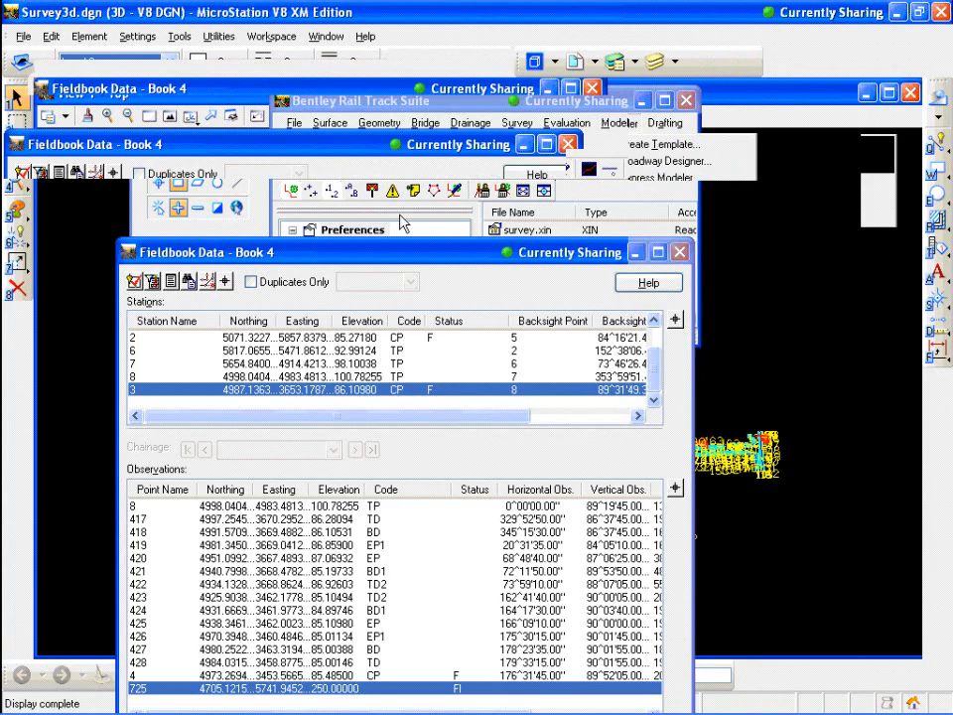
# - Examine new point 725 up close in the Top view, keeping the fieldbook window clear of it
pyautogui.moveTo(449, 256); pyautogui.dragTo(288, 99)
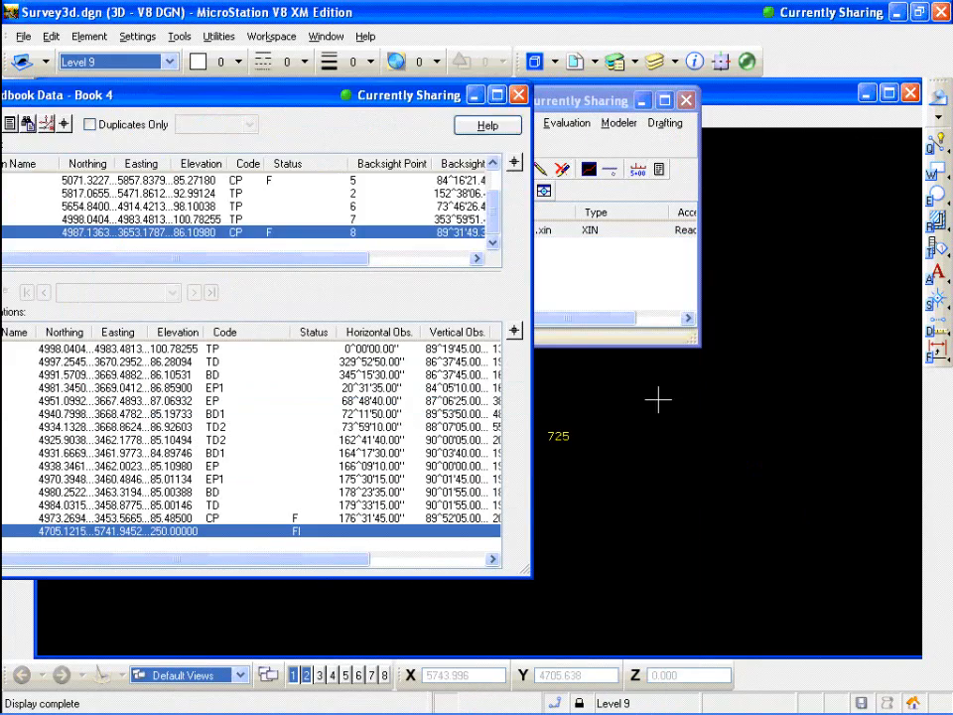
pyautogui.moveTo(527, 72); pyautogui.dragTo(522, 133)
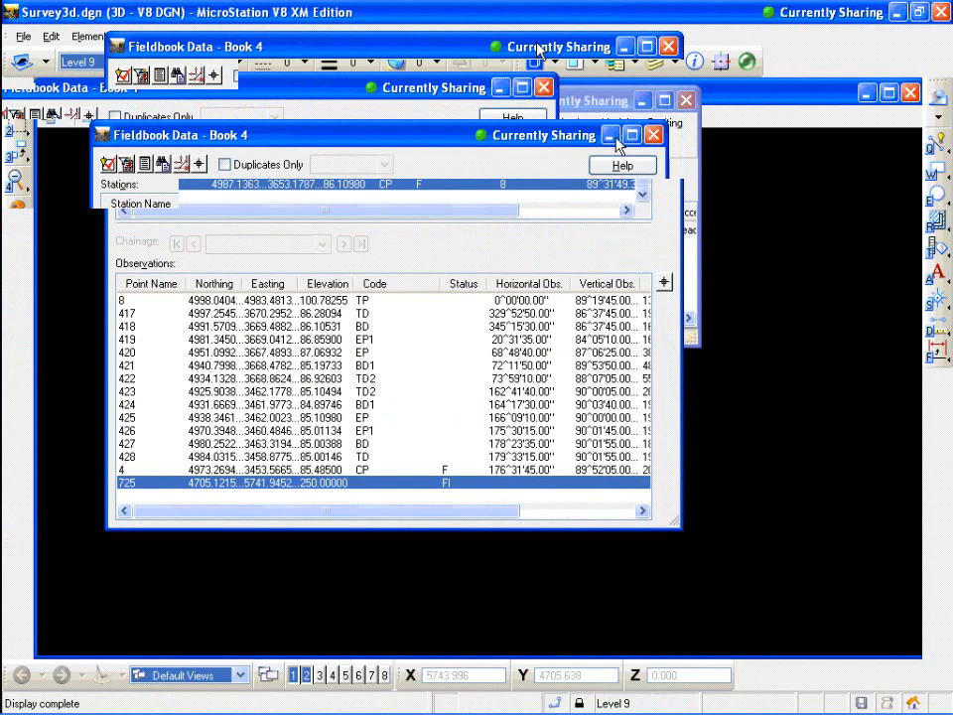
pyautogui.moveTo(616, 138); pyautogui.dragTo(760, 97)
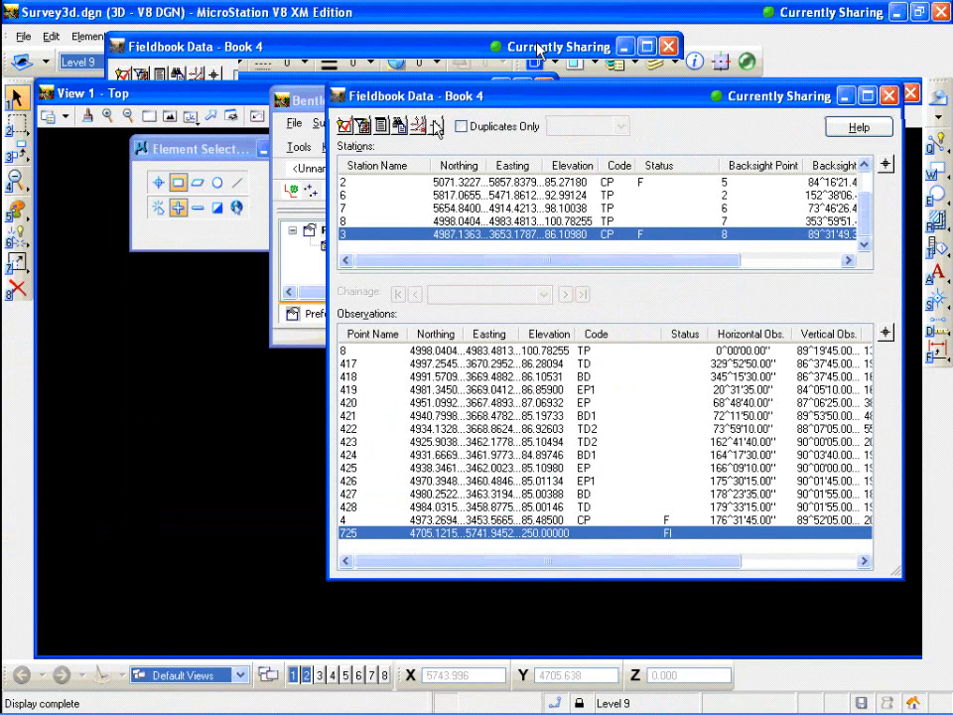
pyautogui.click(438, 127)
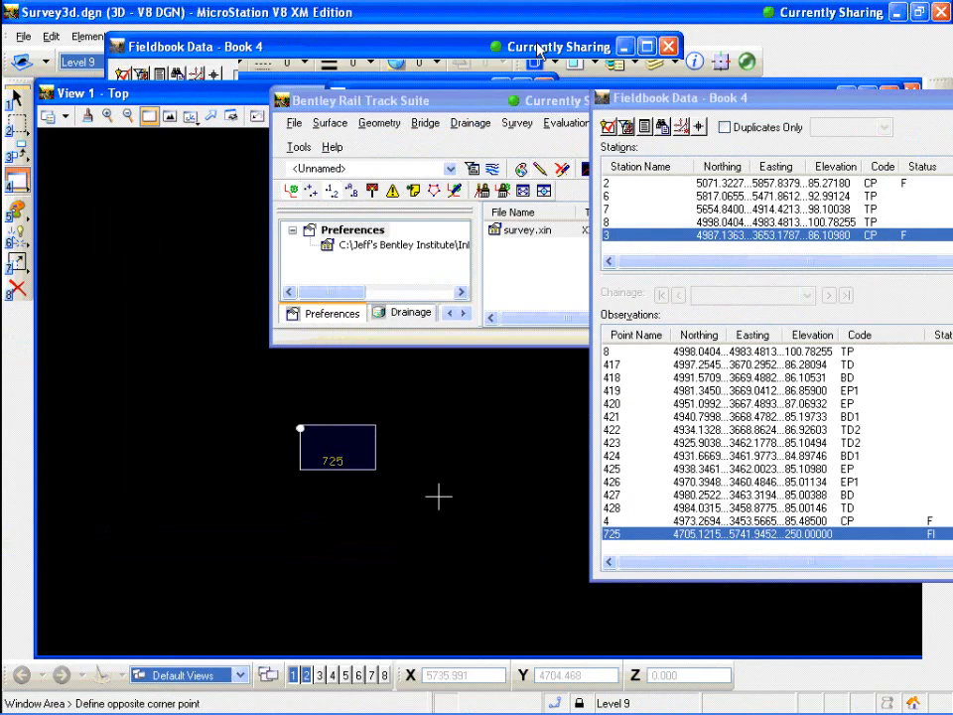
pyautogui.click(477, 510)
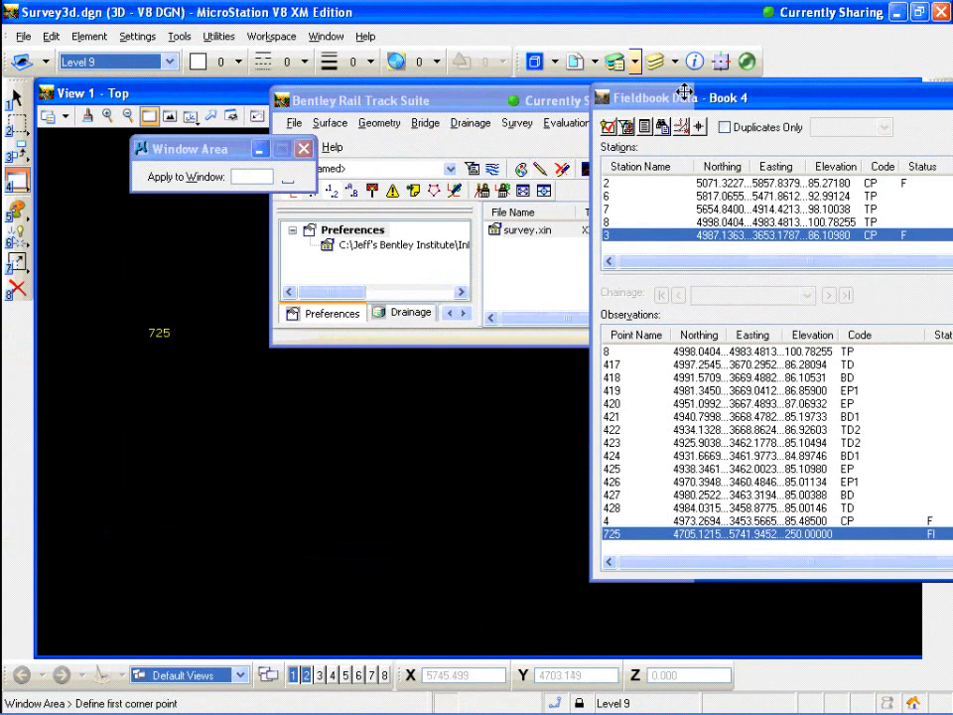
pyautogui.moveTo(531, 47); pyautogui.dragTo(442, 36)
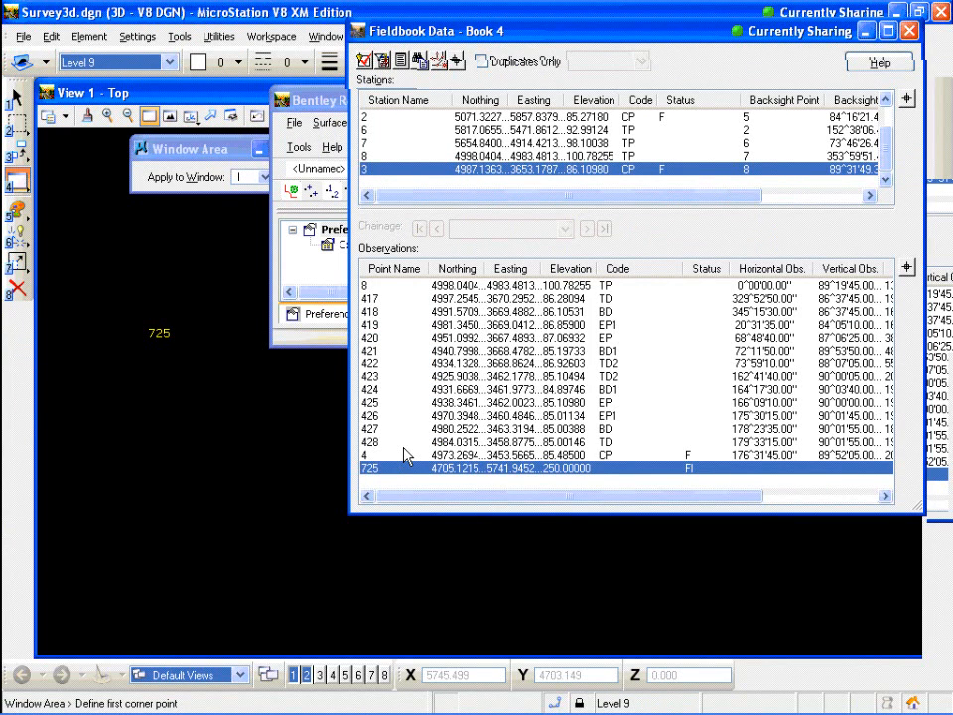
# - Add Fixed observation 726 after point 725 at about northing 4704.80, easting 5743.13, elevation 250, and close the audit trail
pyautogui.rightClick(408, 468)
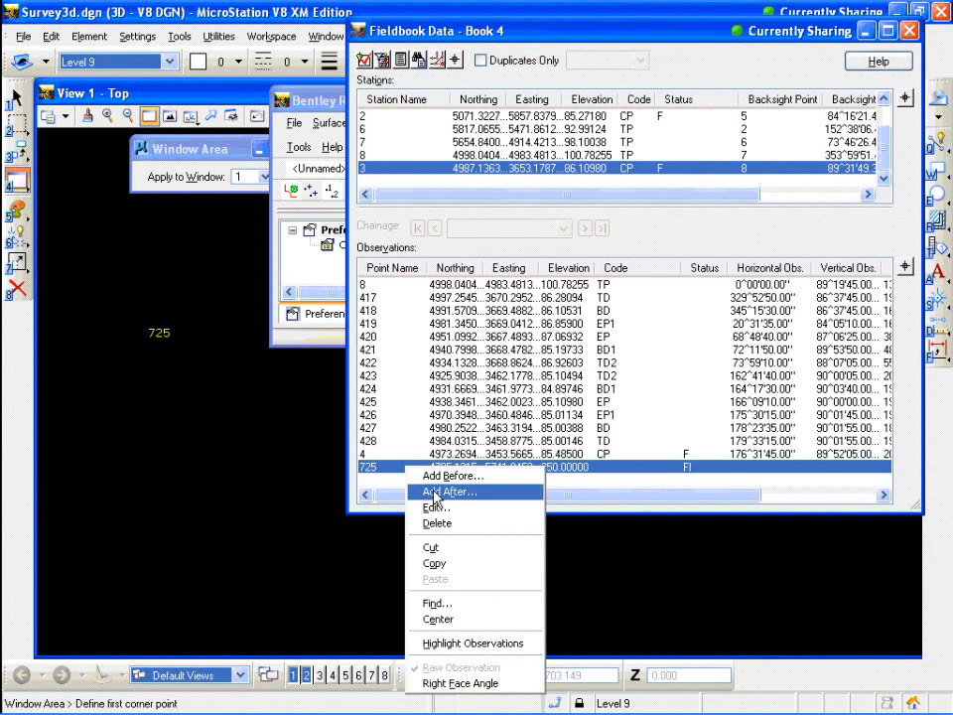
pyautogui.click(434, 492)
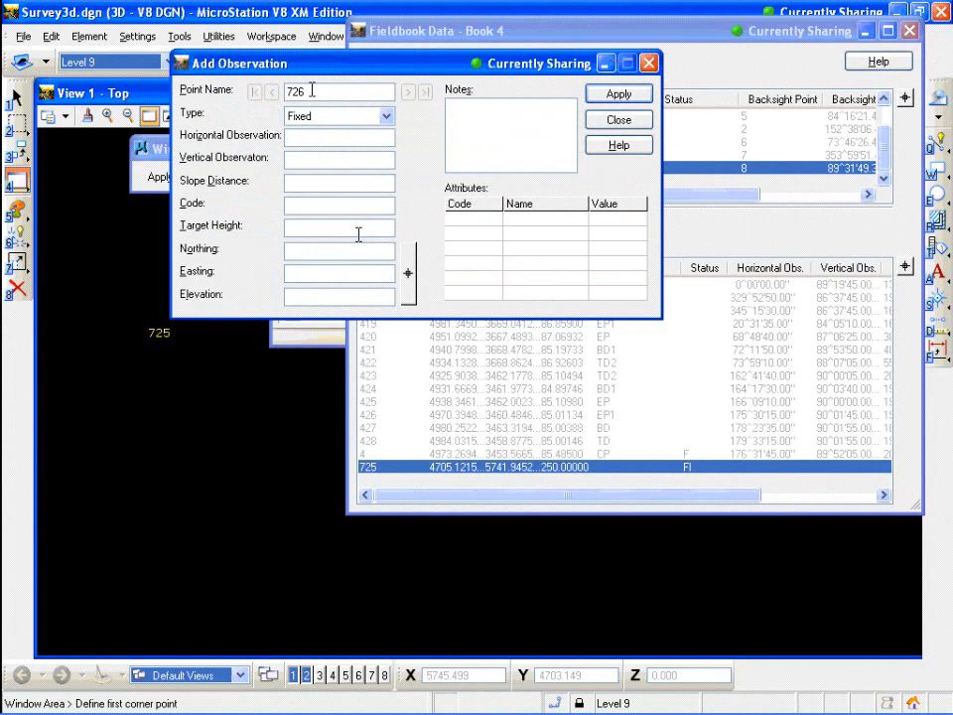
pyautogui.click(411, 275)
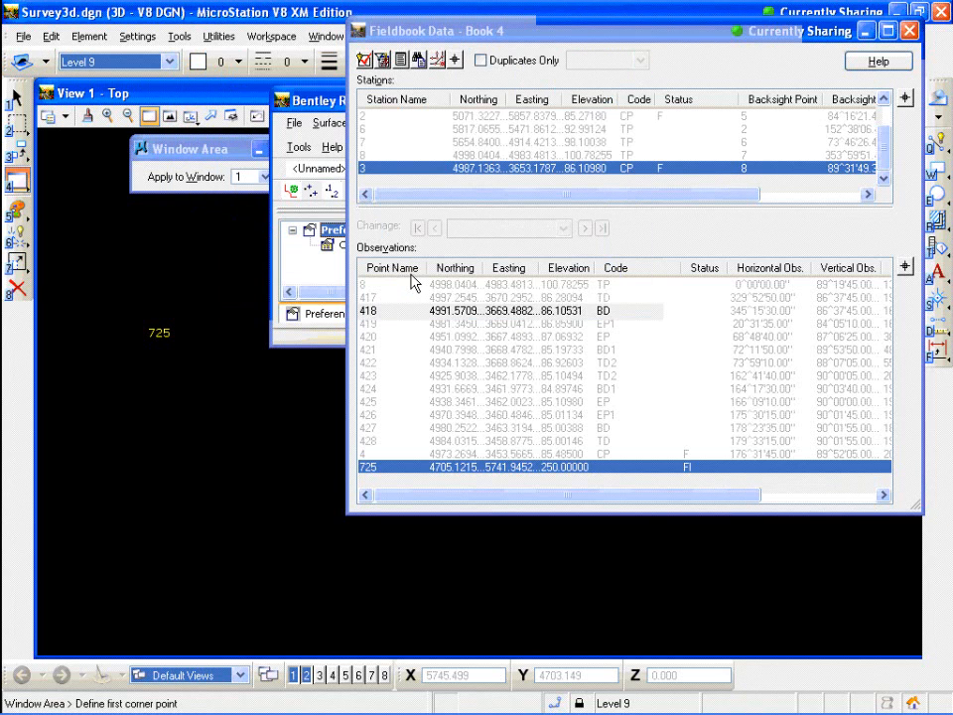
pyautogui.click(258, 358)
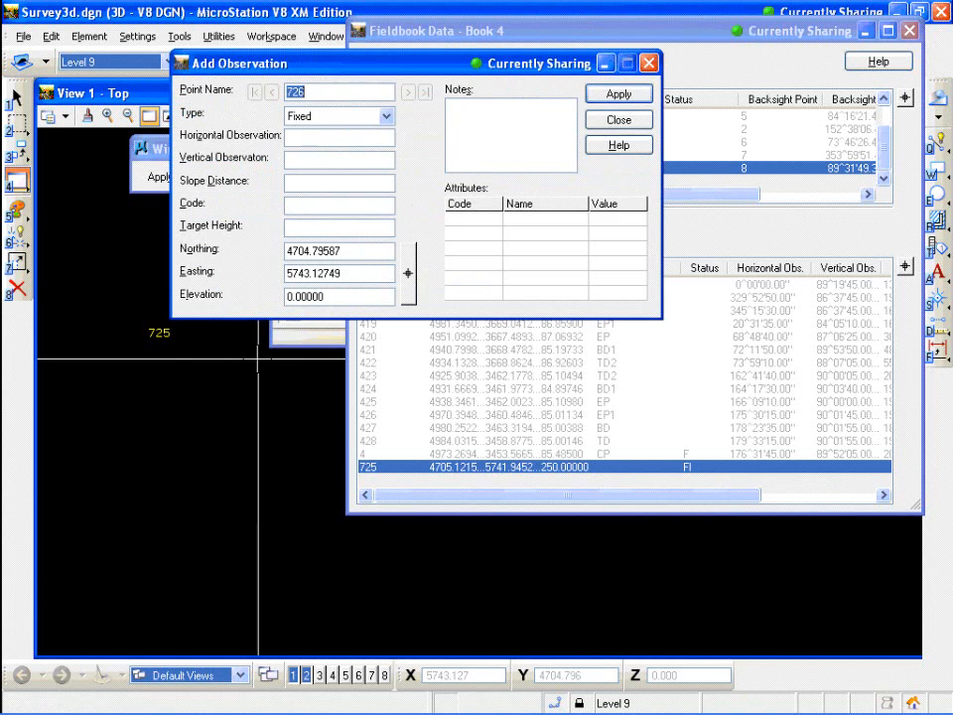
pyautogui.click(409, 281)
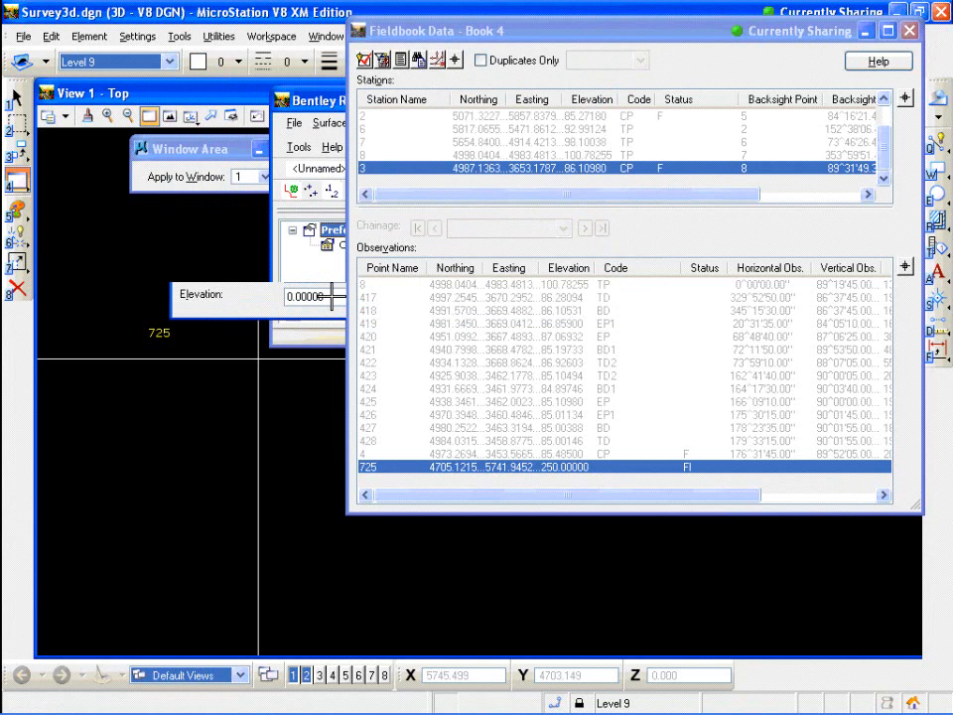
pyautogui.write('250')
pyautogui.click(618, 102)
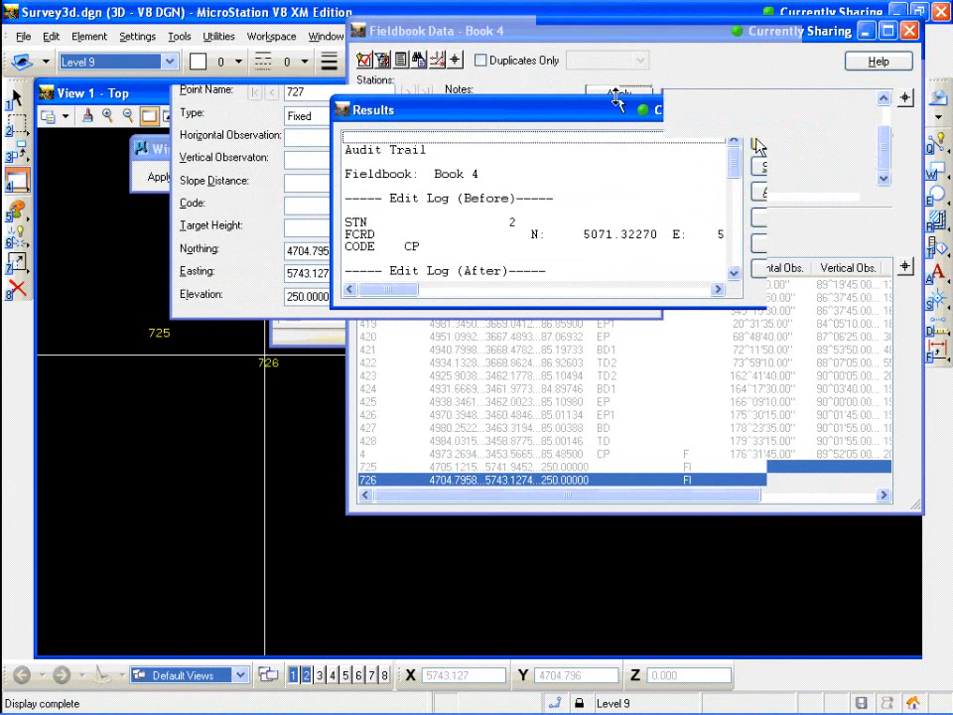
pyautogui.click(794, 139)
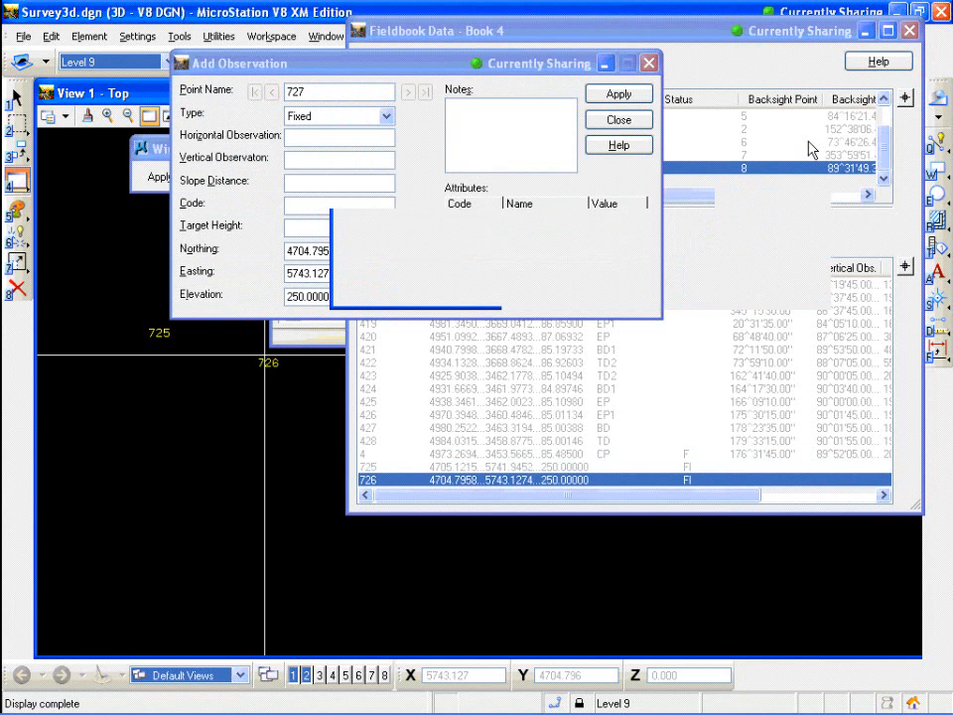
# - Add Fixed observation 727 at about northing 4703.99, easting 5743.55, elevation 250, and close the audit trail and observation dialog
pyautogui.click(617, 95)
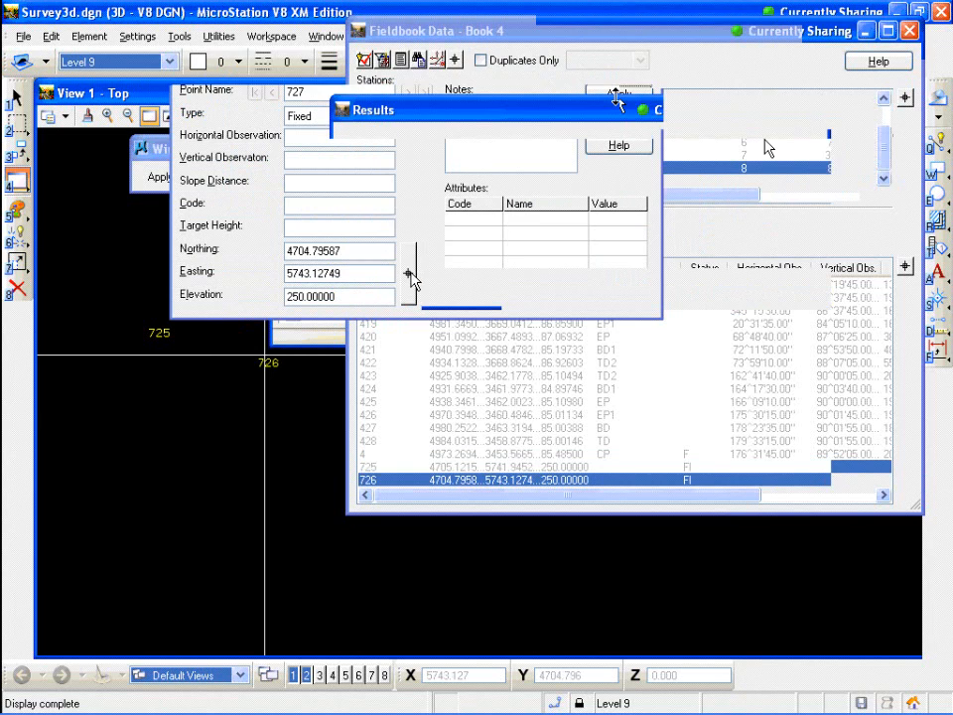
pyautogui.click(410, 277)
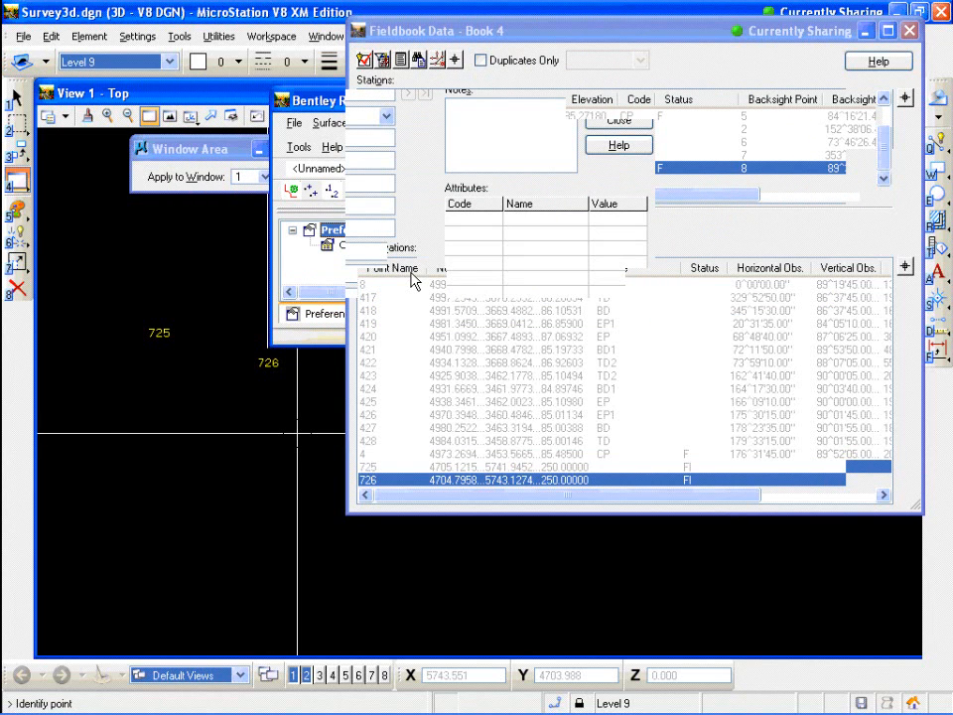
pyautogui.click(410, 277)
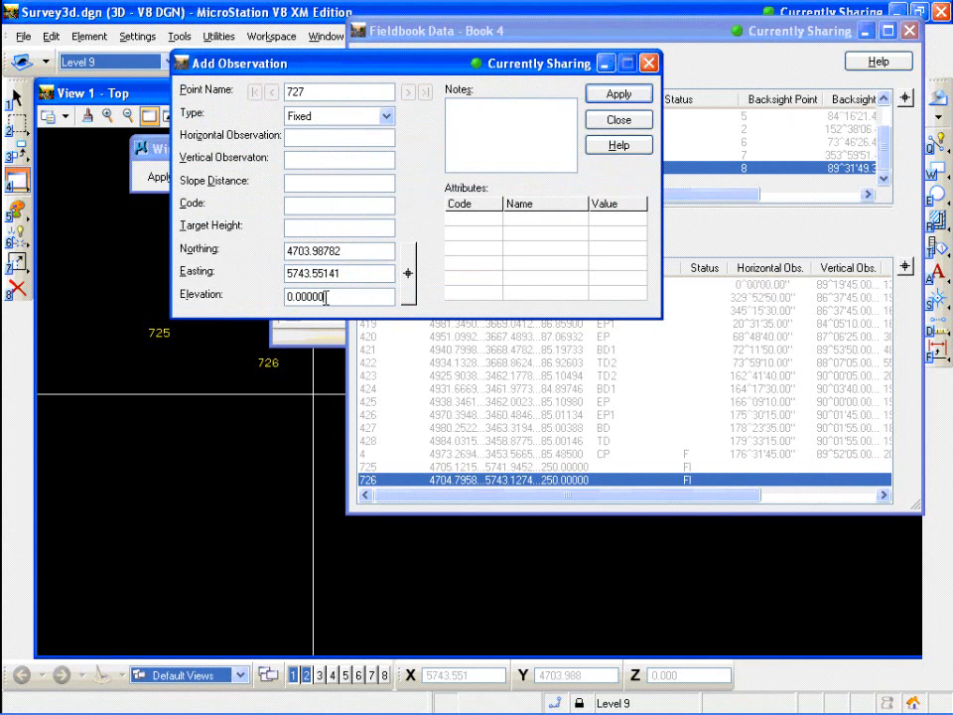
pyautogui.write('250')
pyautogui.click(618, 96)
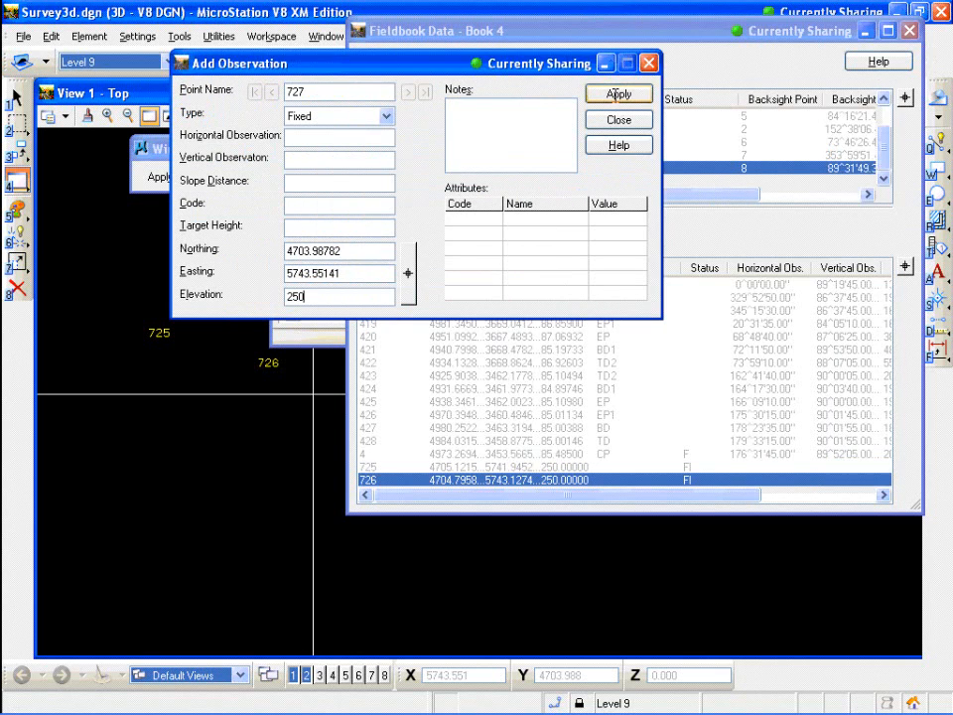
pyautogui.click(787, 142)
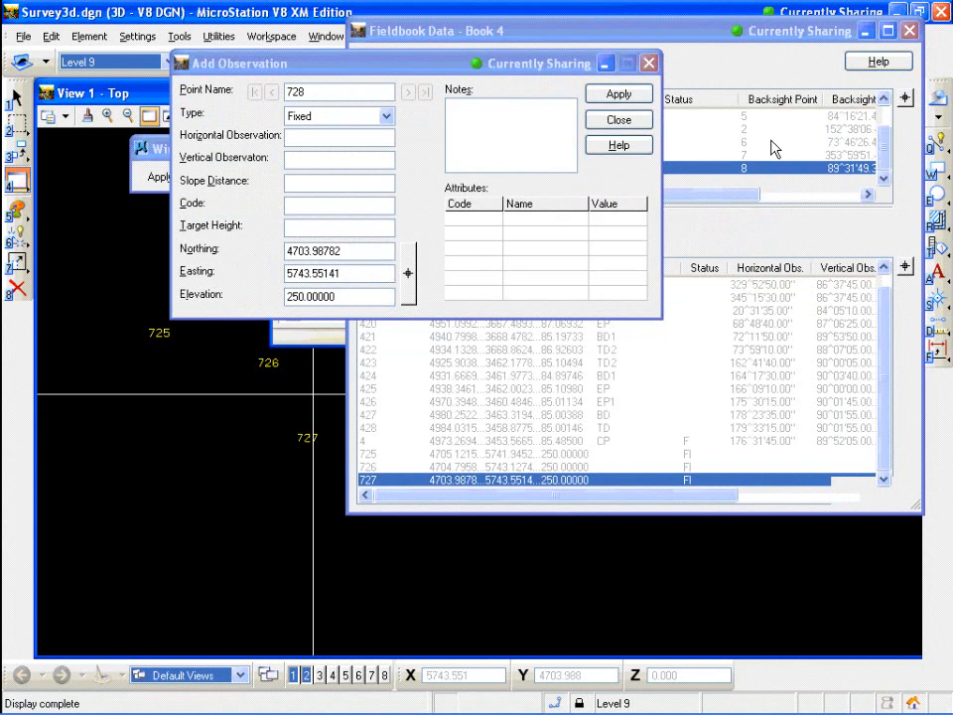
pyautogui.click(619, 119)
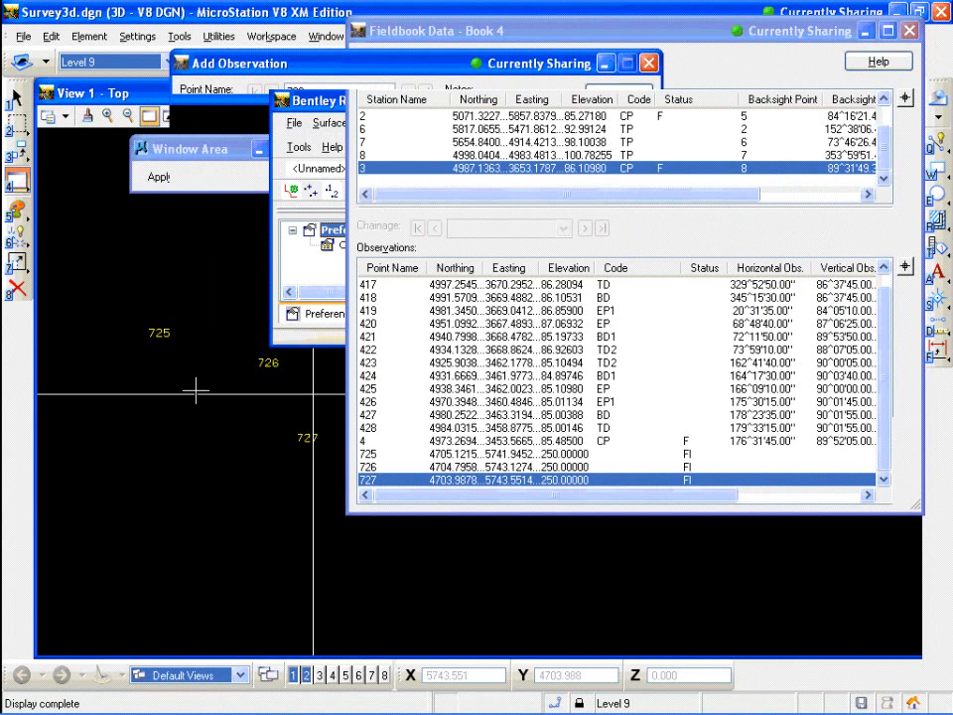
# - Close the Book 4 fieldbook window and fit the Top view to the whole survey
pyautogui.moveTo(742, 37); pyautogui.dragTo(616, 39)
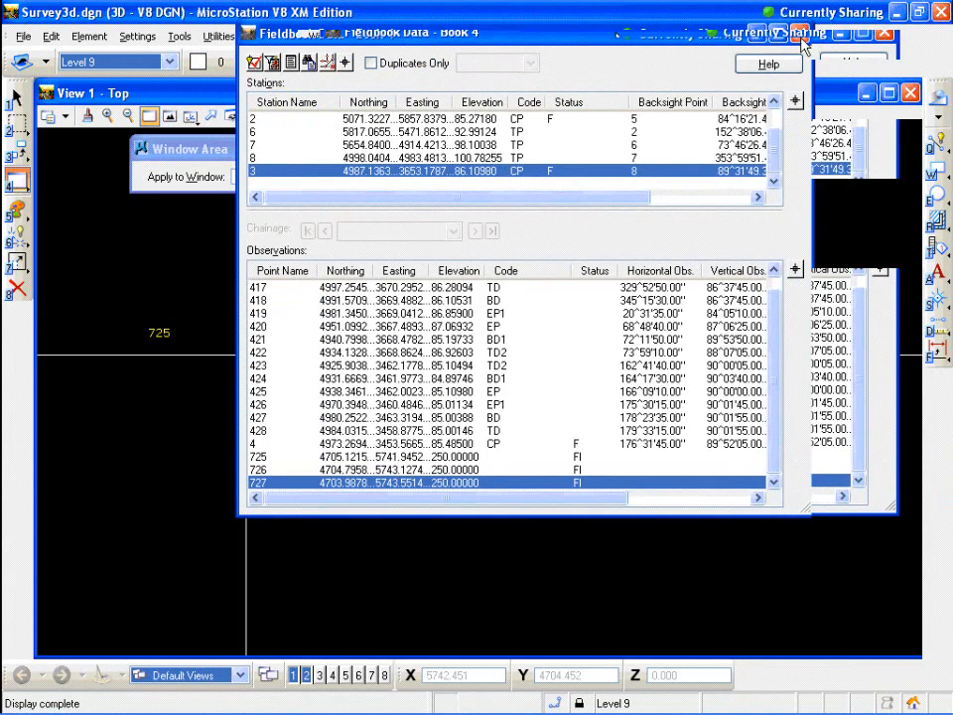
pyautogui.click(800, 32)
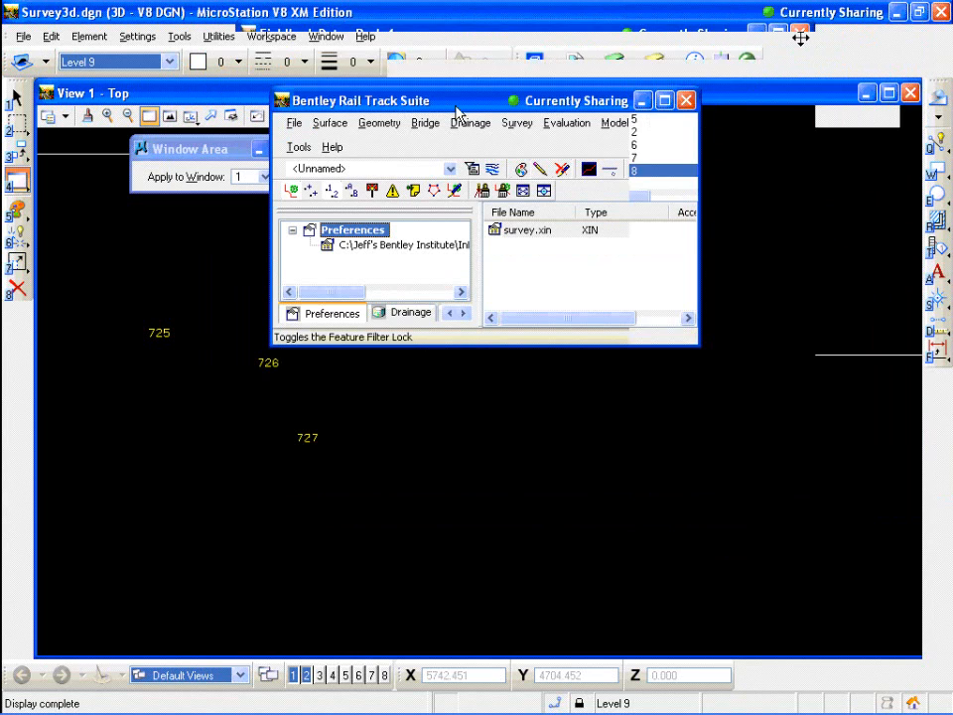
pyautogui.scroll(-5, 409, 460)
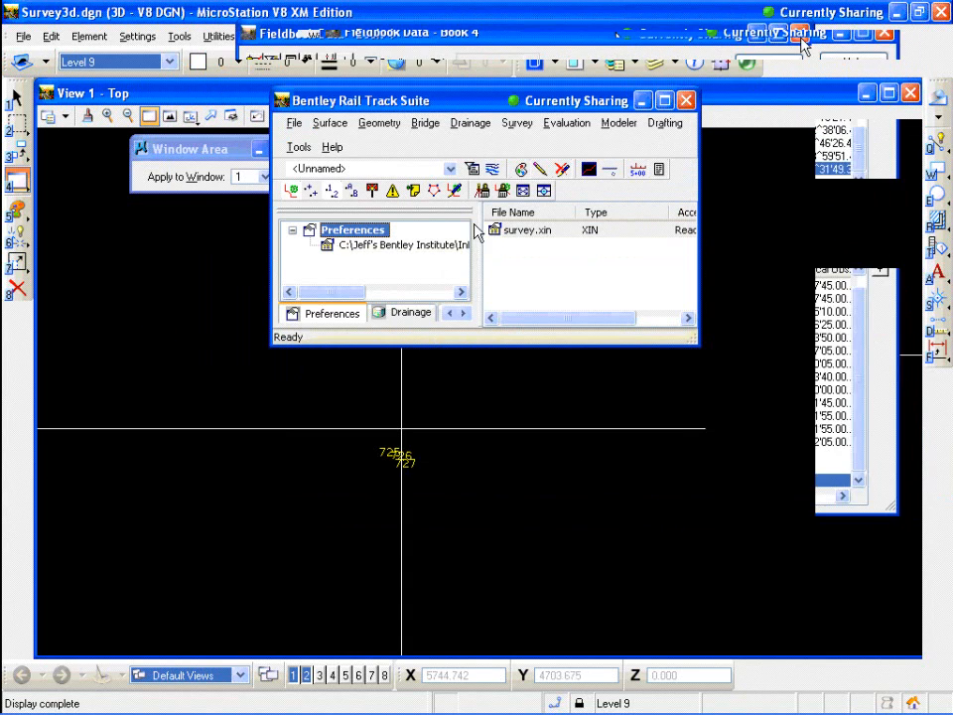
pyautogui.click(516, 123)
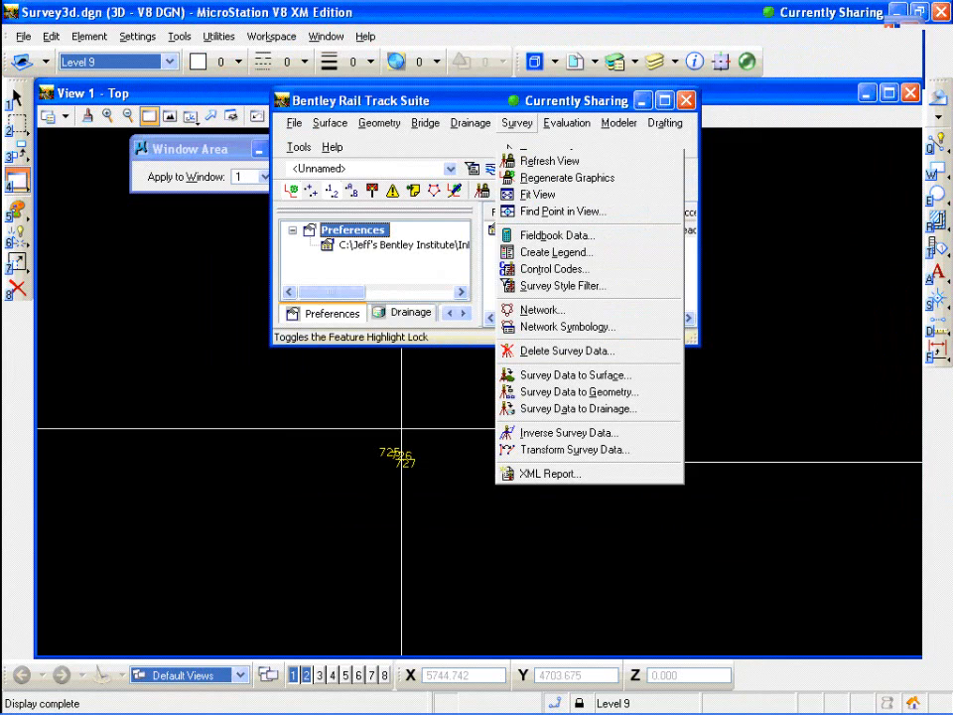
pyautogui.click(550, 197)
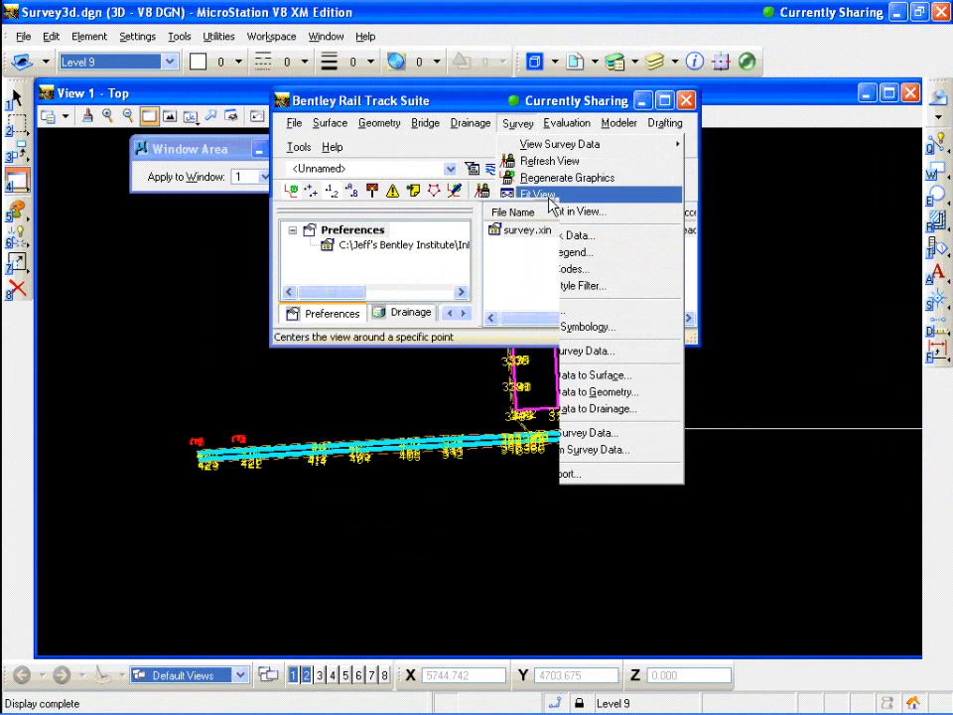
# - Review the options for writing survey data to graphics, including the Planimetrics and Names choices, and close the dialog
pyautogui.click(521, 126)
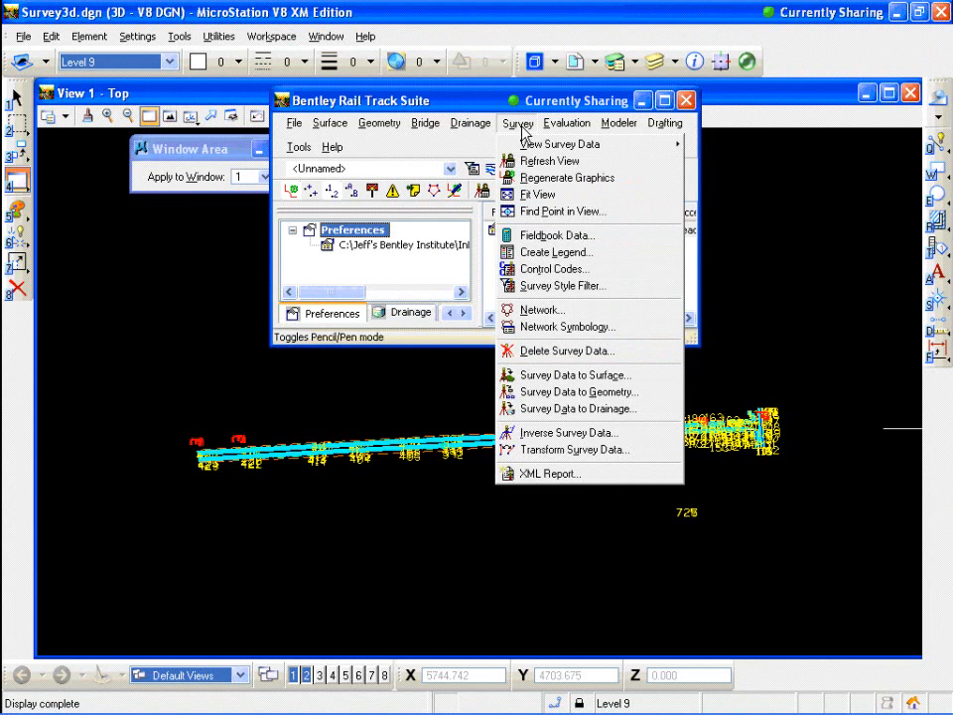
pyautogui.moveTo(596, 144)
pyautogui.click(760, 286)
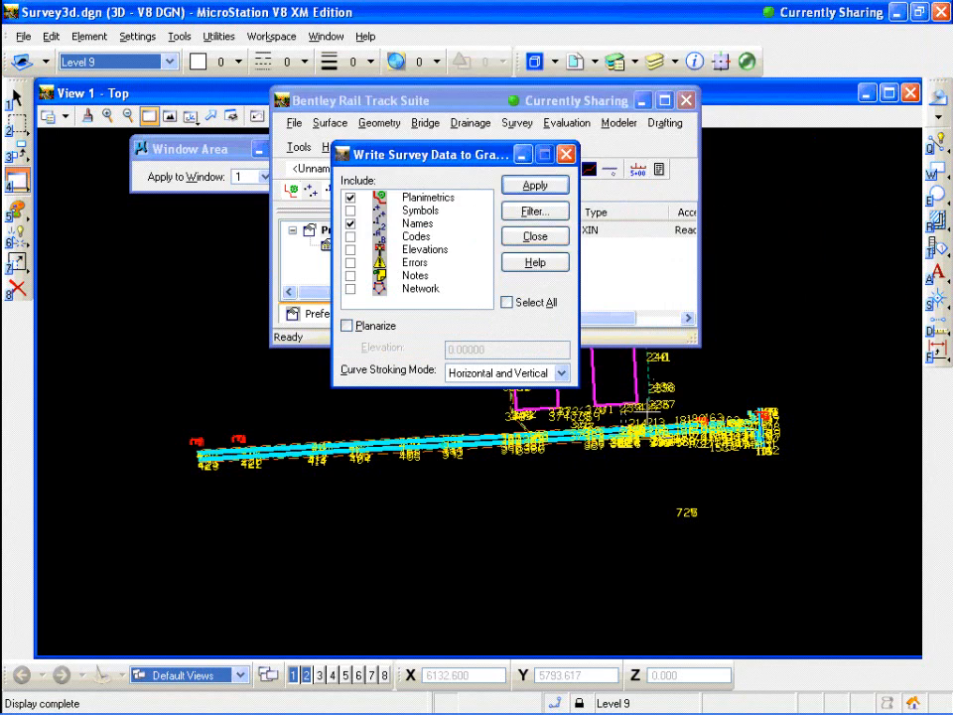
pyautogui.click(512, 239)
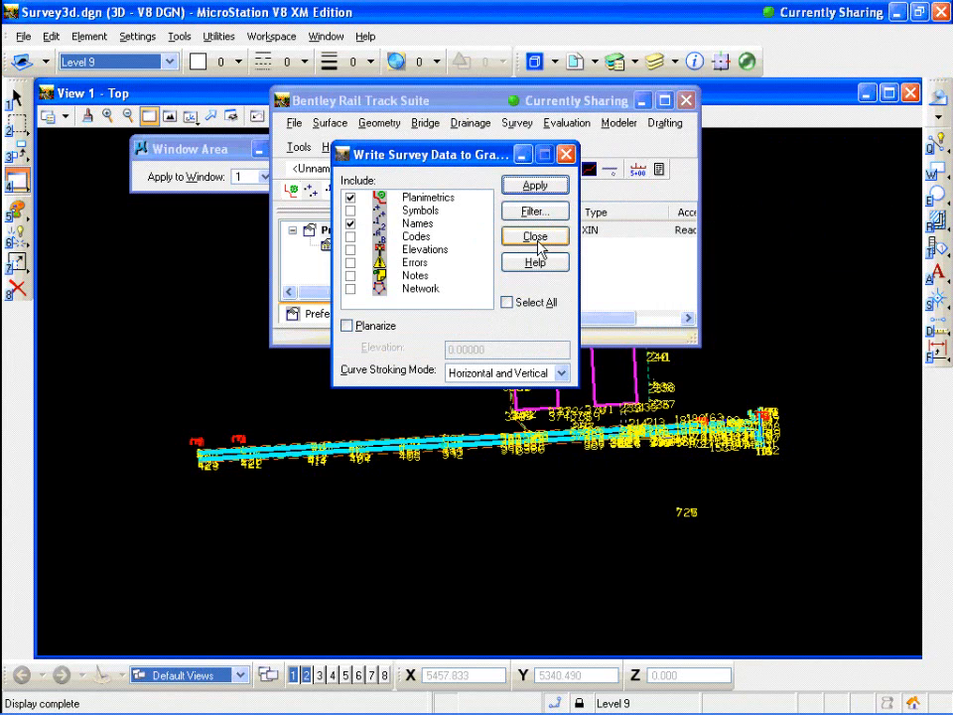
pyautogui.click(536, 237)
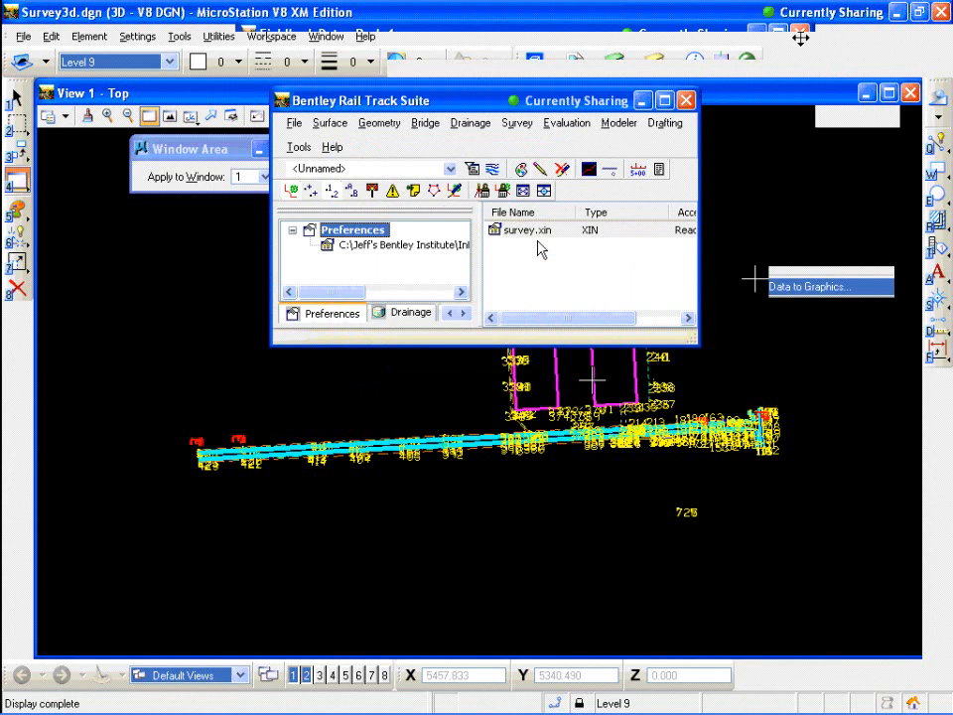
# - Turn off the display of the survey planimetrics and point names
pyautogui.click(529, 126)
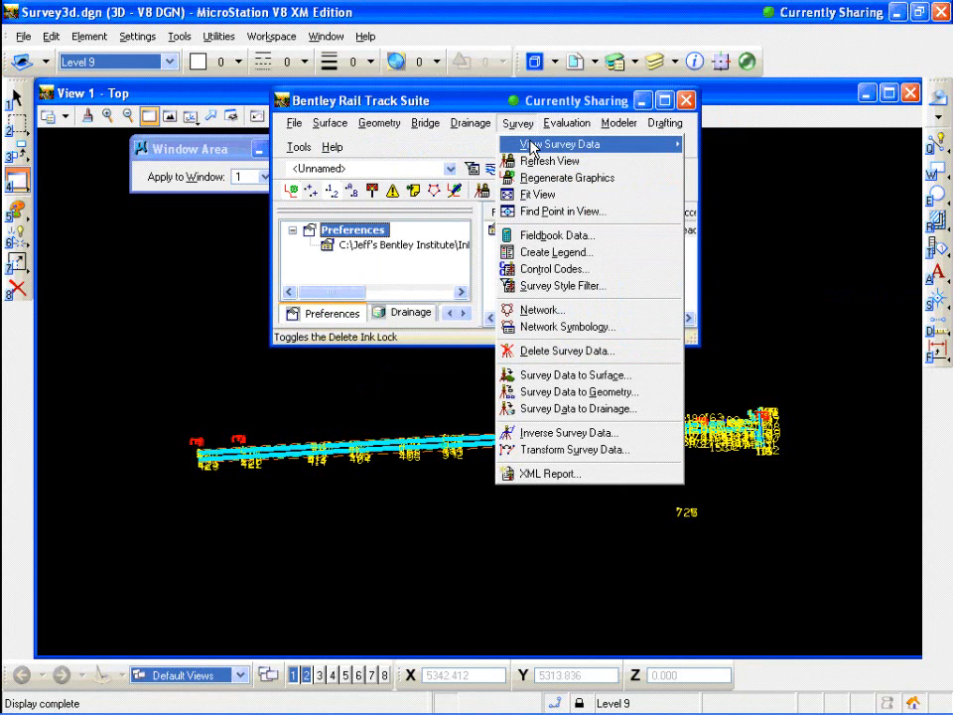
pyautogui.moveTo(518, 145)
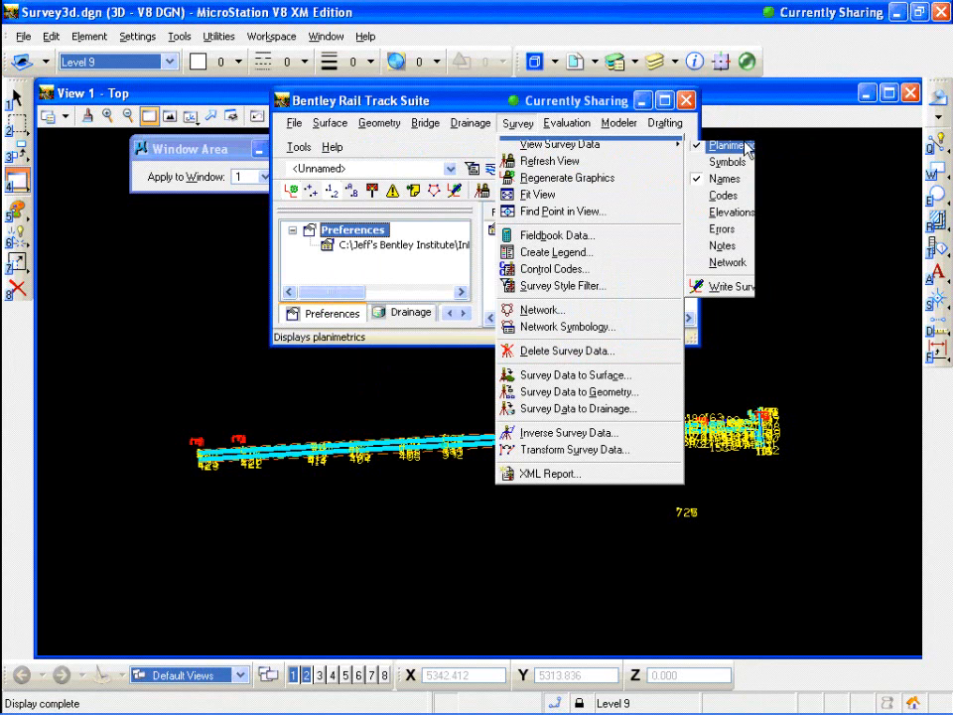
pyautogui.click(733, 145)
pyautogui.click(517, 123)
pyautogui.moveTo(537, 144)
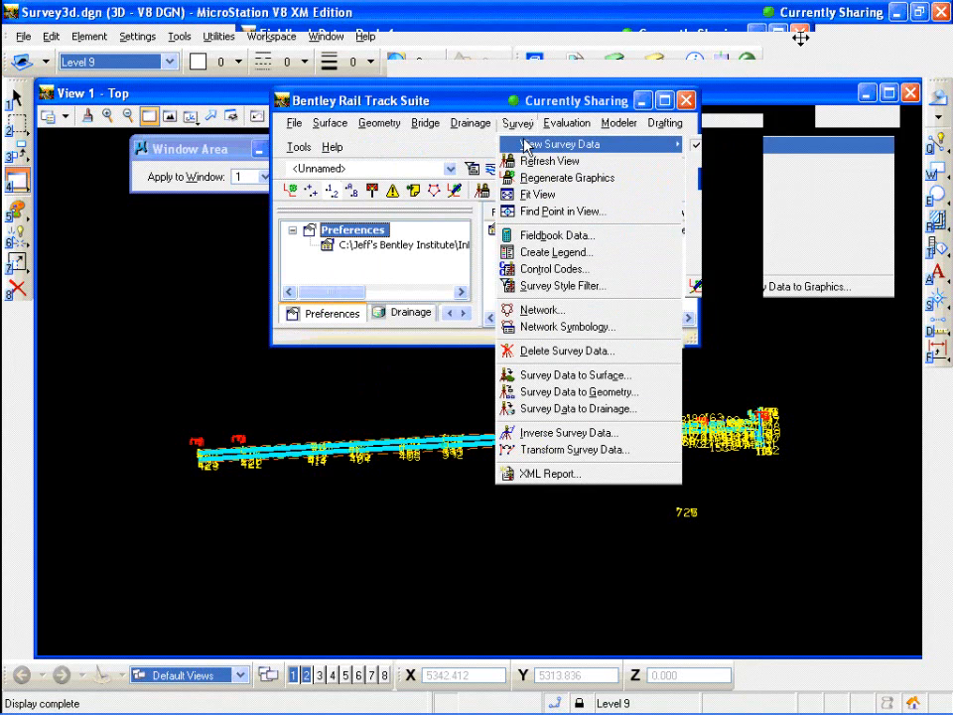
pyautogui.click(739, 181)
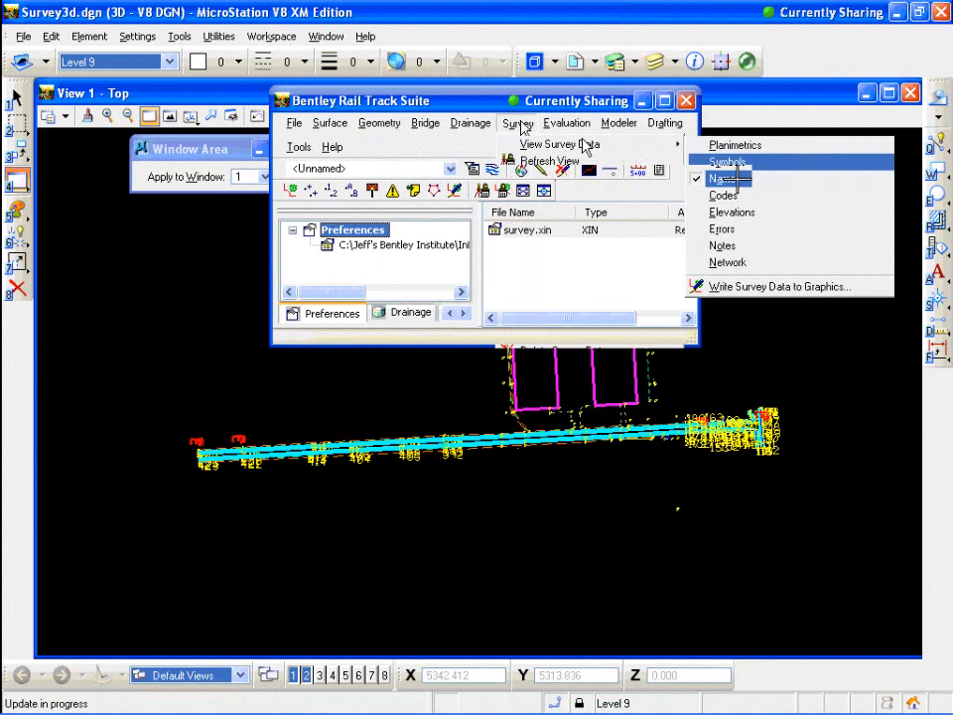
pyautogui.click(739, 182)
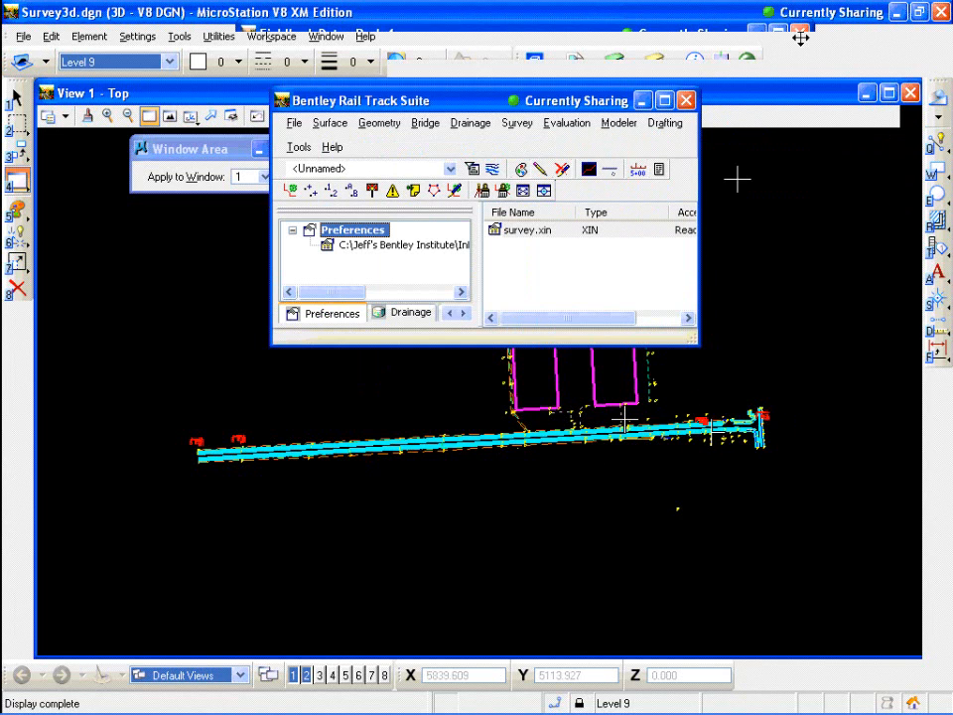
# - Select all the remaining survey graphics in the Top view with a block selection and clear the selection
pyautogui.click(517, 123)
pyautogui.moveTo(536, 144)
pyautogui.scroll(-5, 550, 407)
pyautogui.click(518, 124)
pyautogui.scroll(8, 550, 407)
pyautogui.scroll(-5, 550, 407)
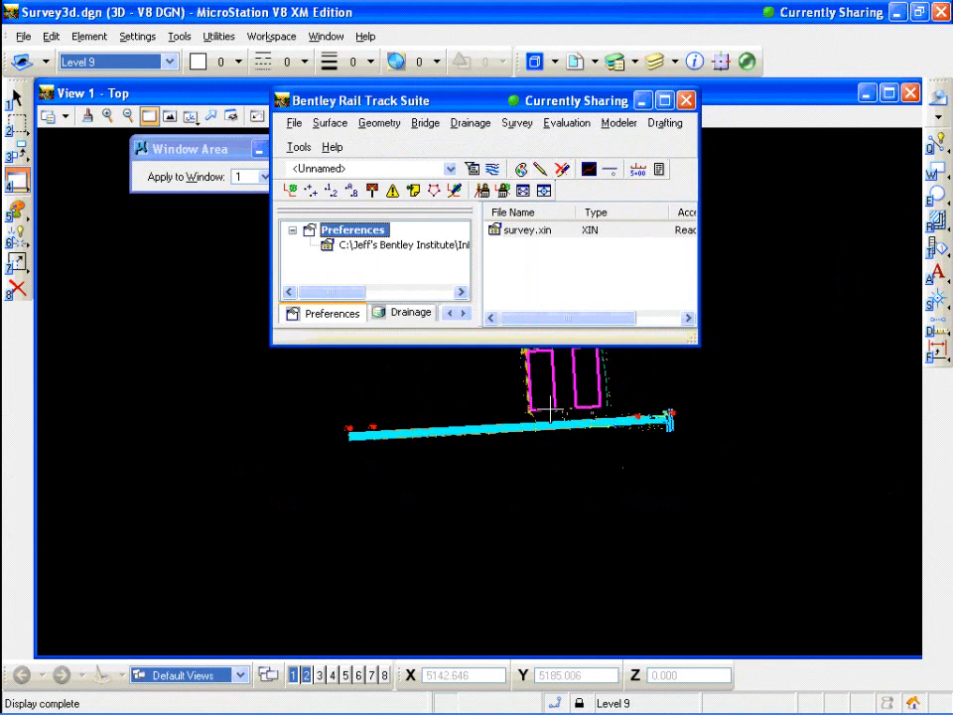
pyautogui.scroll(4, 556, 399)
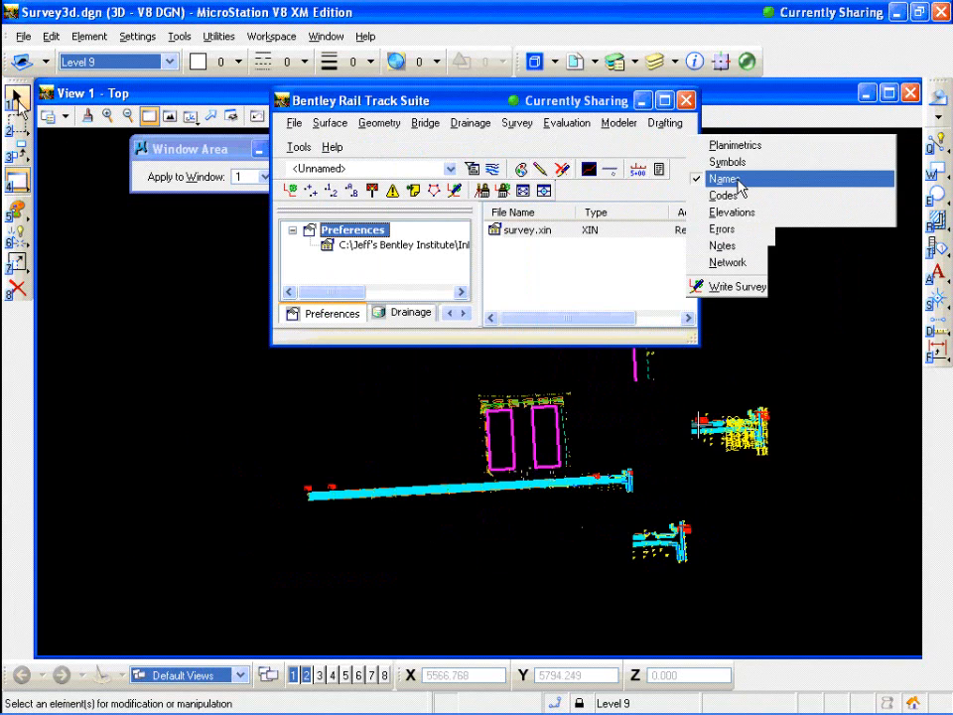
pyautogui.click(16, 100)
pyautogui.click(177, 182)
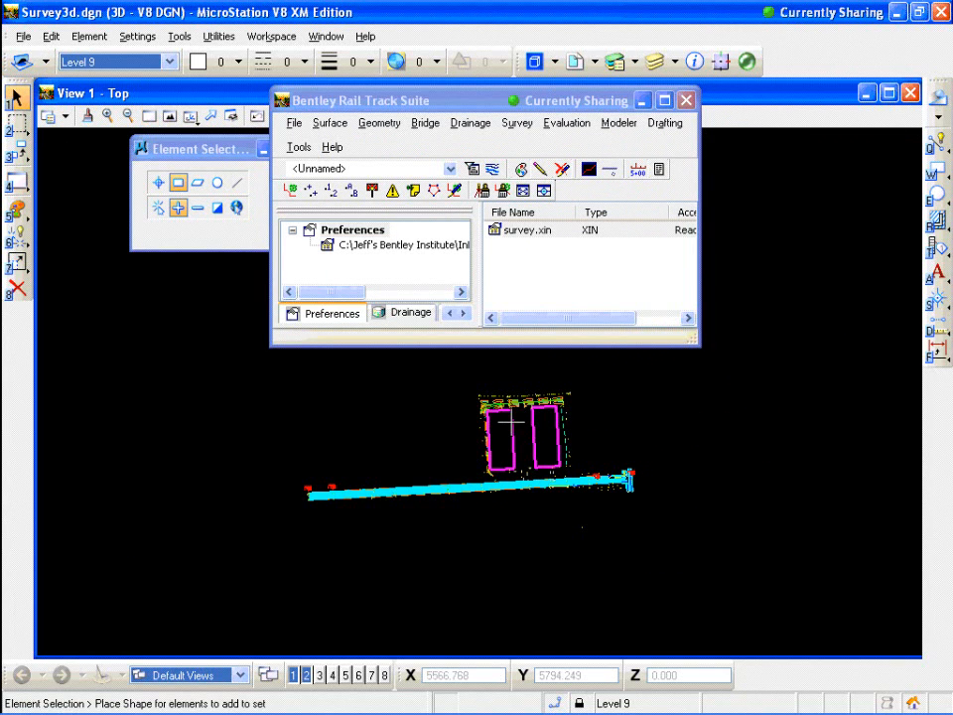
pyautogui.moveTo(252, 570); pyautogui.dragTo(703, 348)
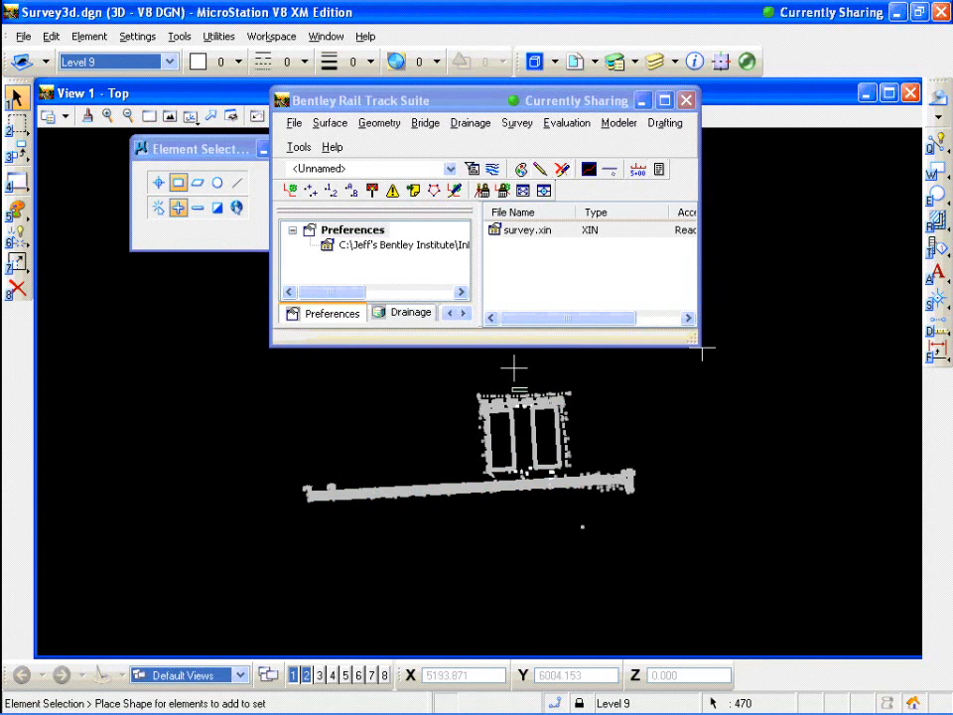
pyautogui.click(237, 207)
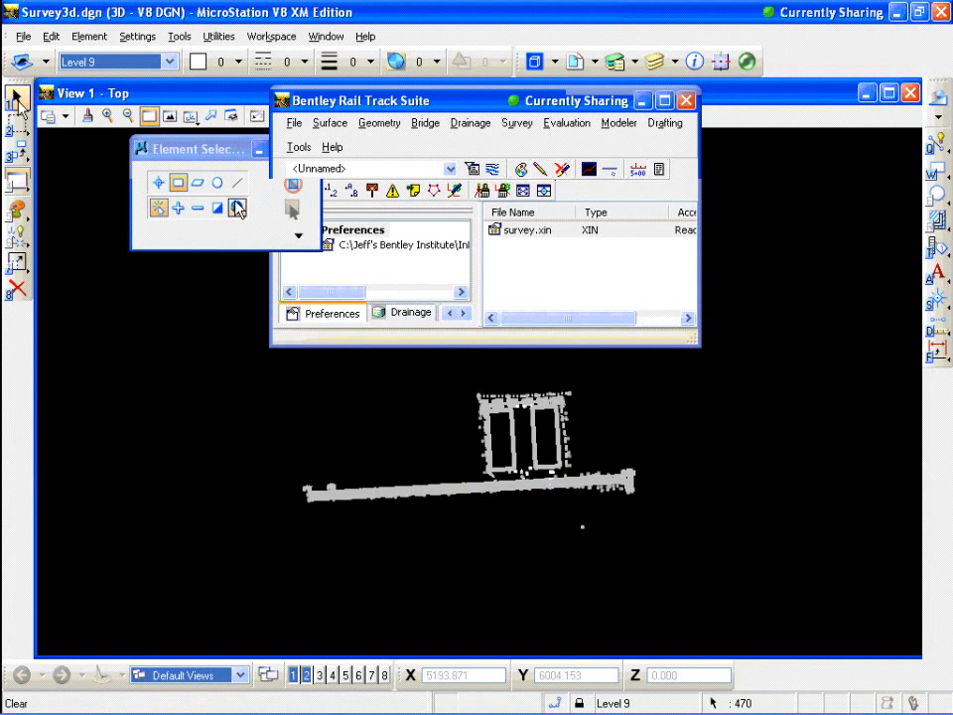
# - Save the active Book 4 fieldbook as a Survey Data (*.fwd) file in the TDS folder, named with the presenter's first name
pyautogui.click(403, 105)
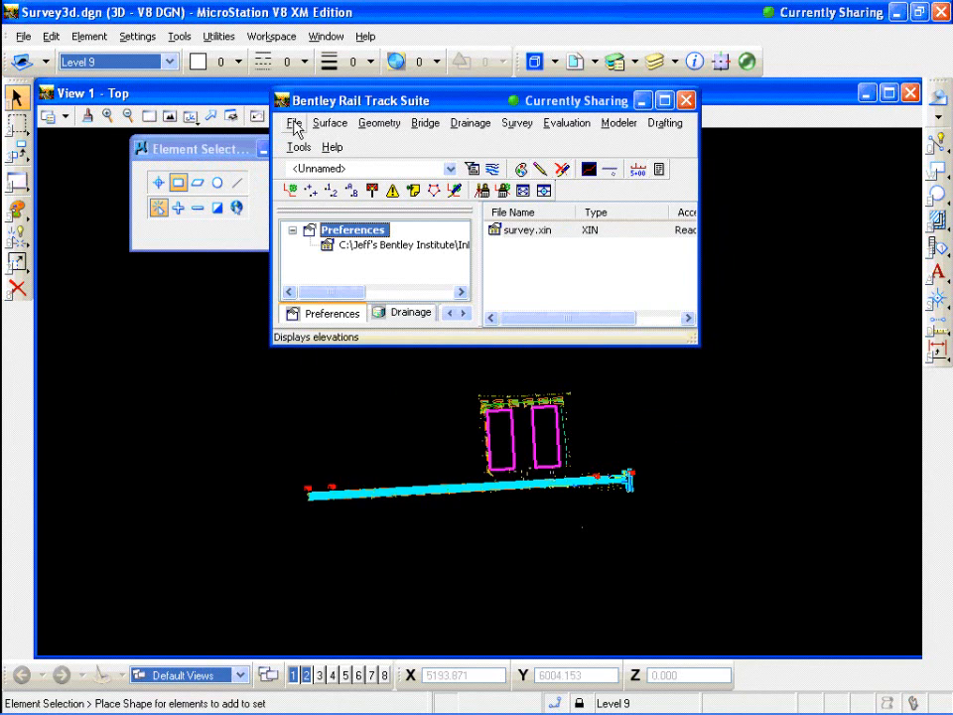
pyautogui.click(294, 124)
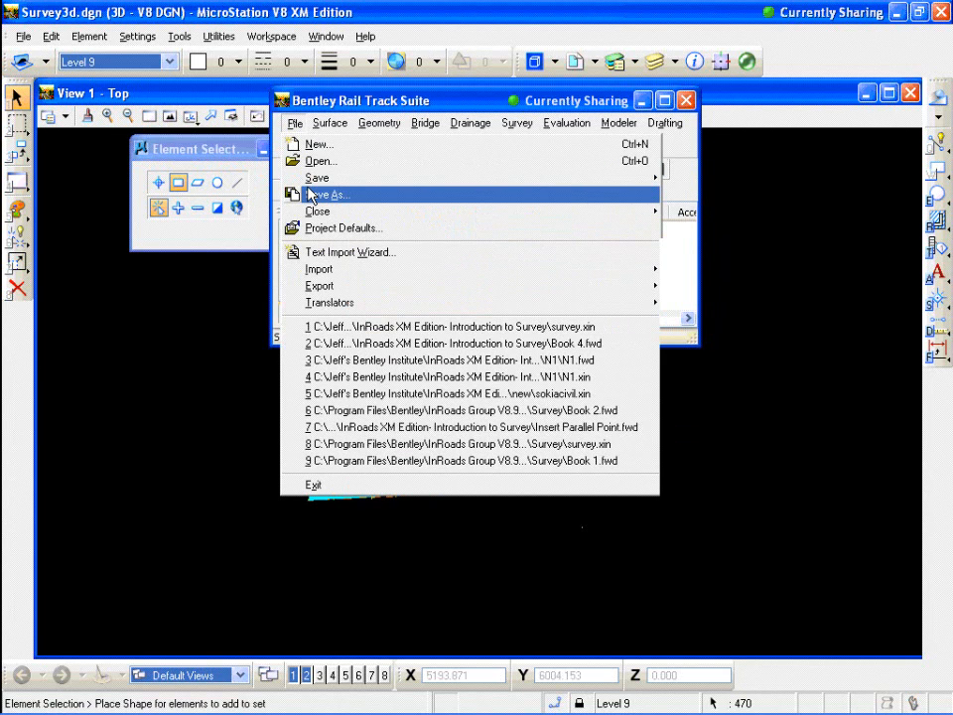
pyautogui.click(310, 194)
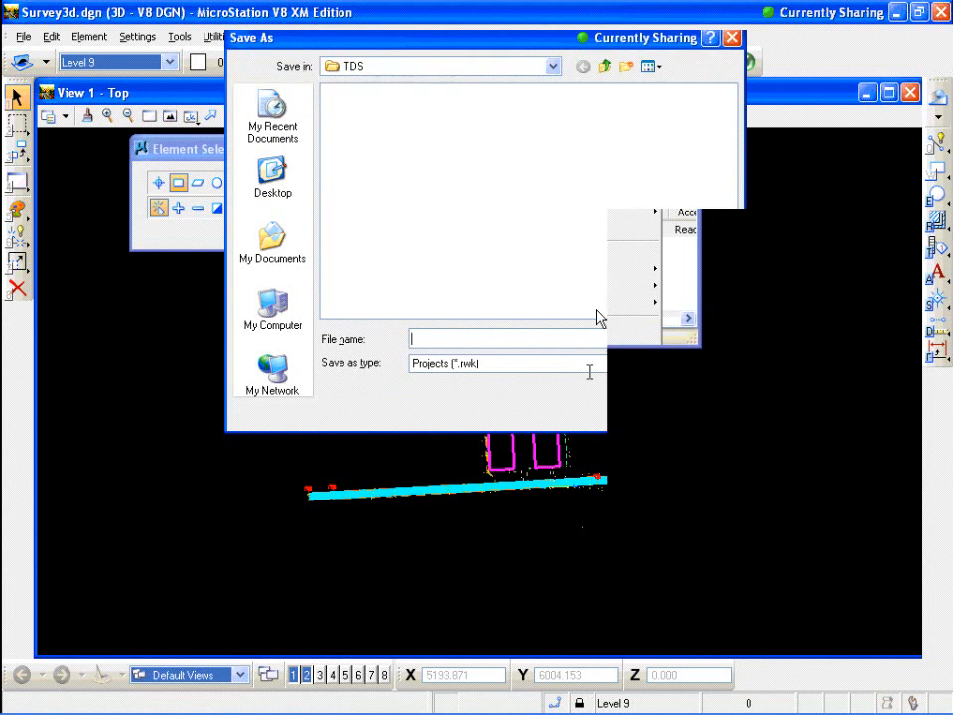
pyautogui.click(629, 365)
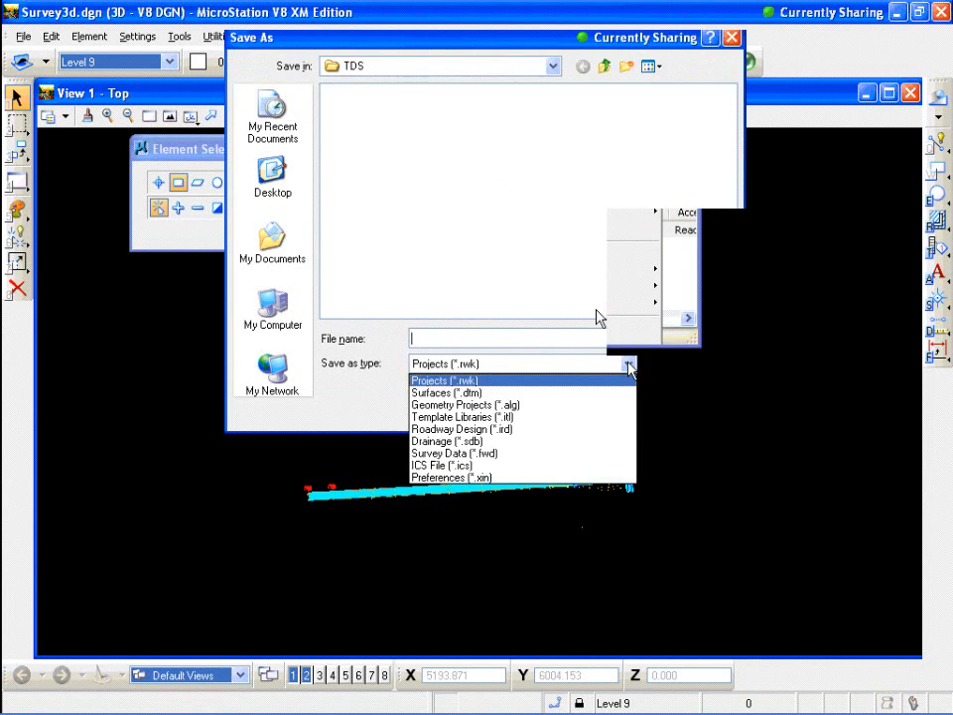
pyautogui.click(544, 454)
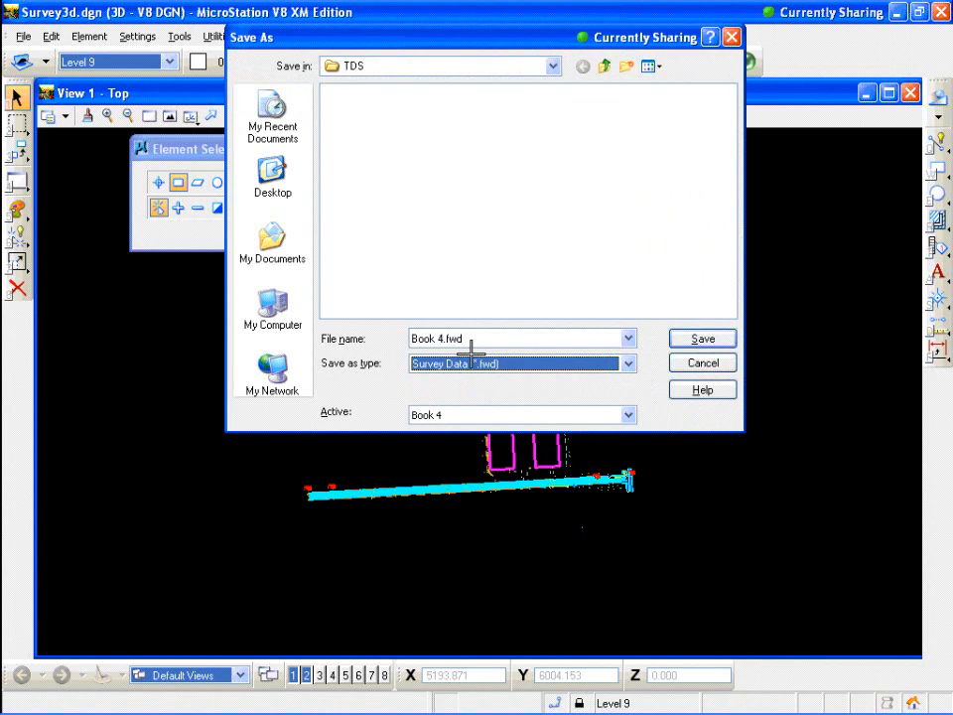
pyautogui.moveTo(446, 338); pyautogui.dragTo(410, 339)
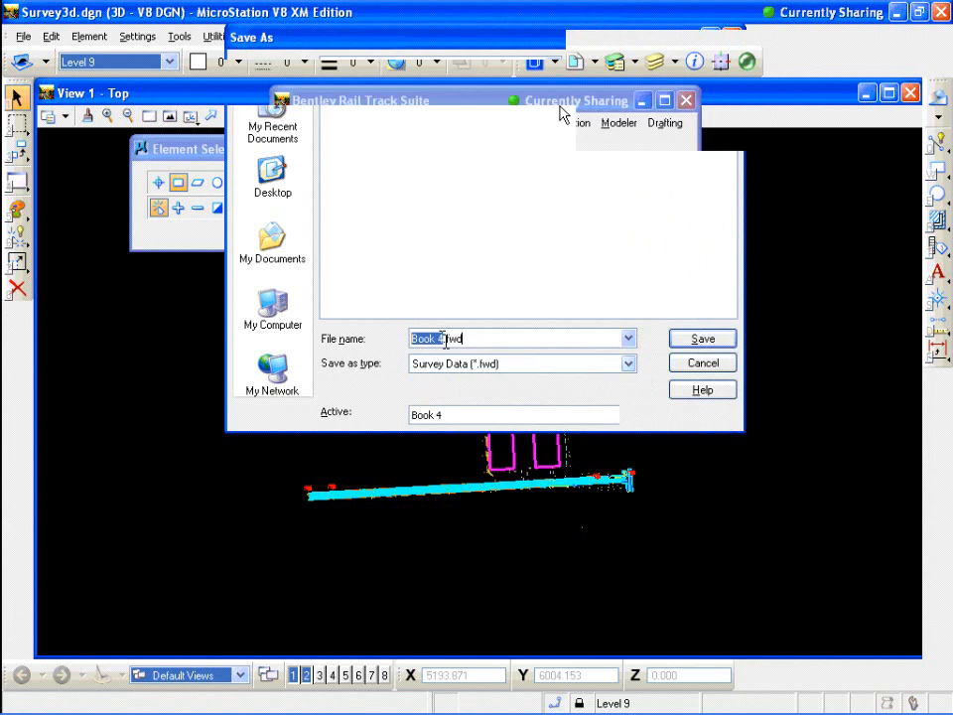
pyautogui.write('Jeff')
pyautogui.click(702, 338)
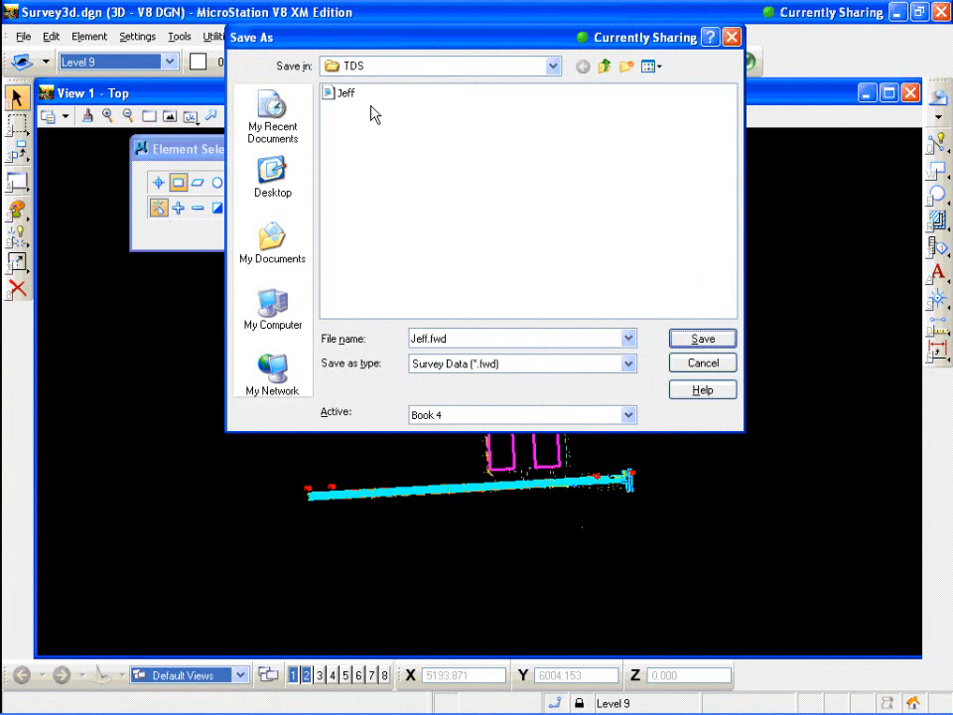
pyautogui.click(701, 363)
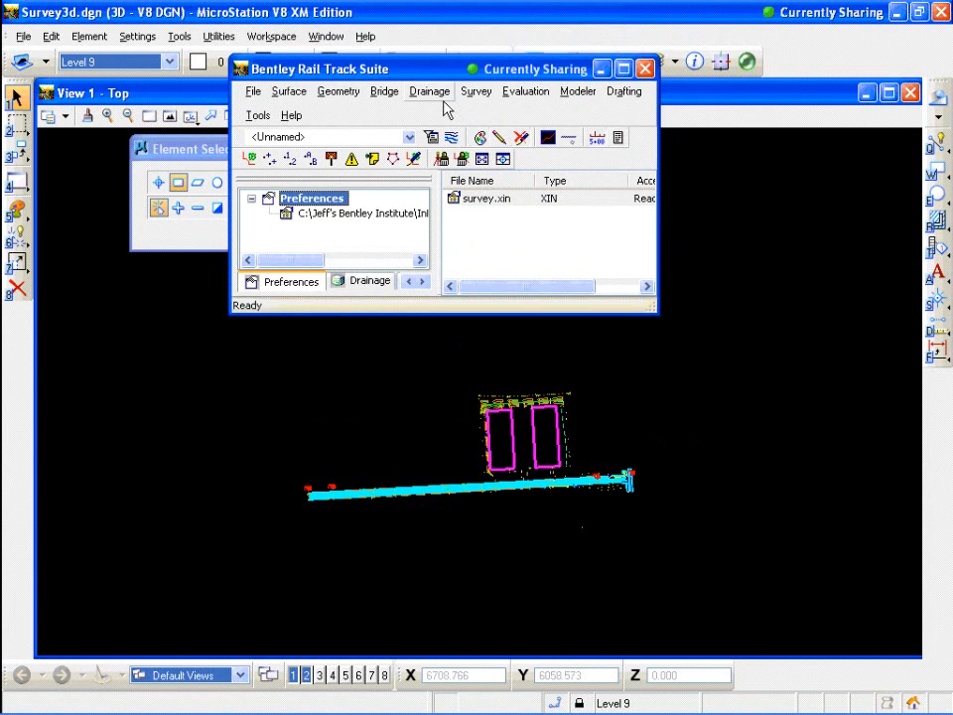
# - Delete the newly saved and renamed fieldbook from the loaded survey data and confirm the deletion
pyautogui.click(477, 91)
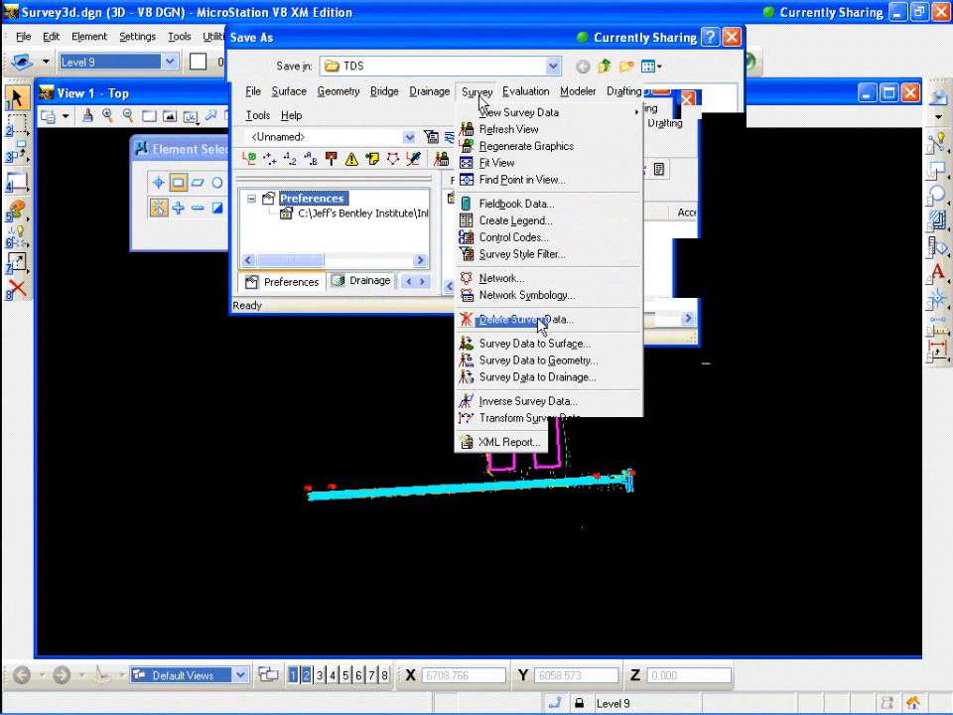
pyautogui.click(537, 322)
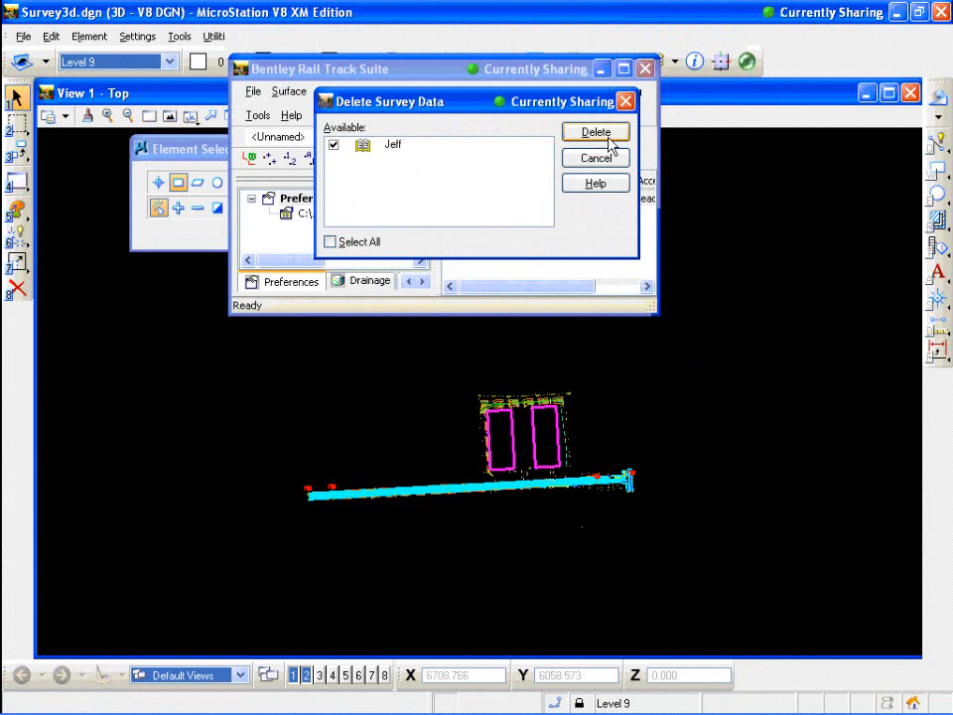
pyautogui.click(597, 132)
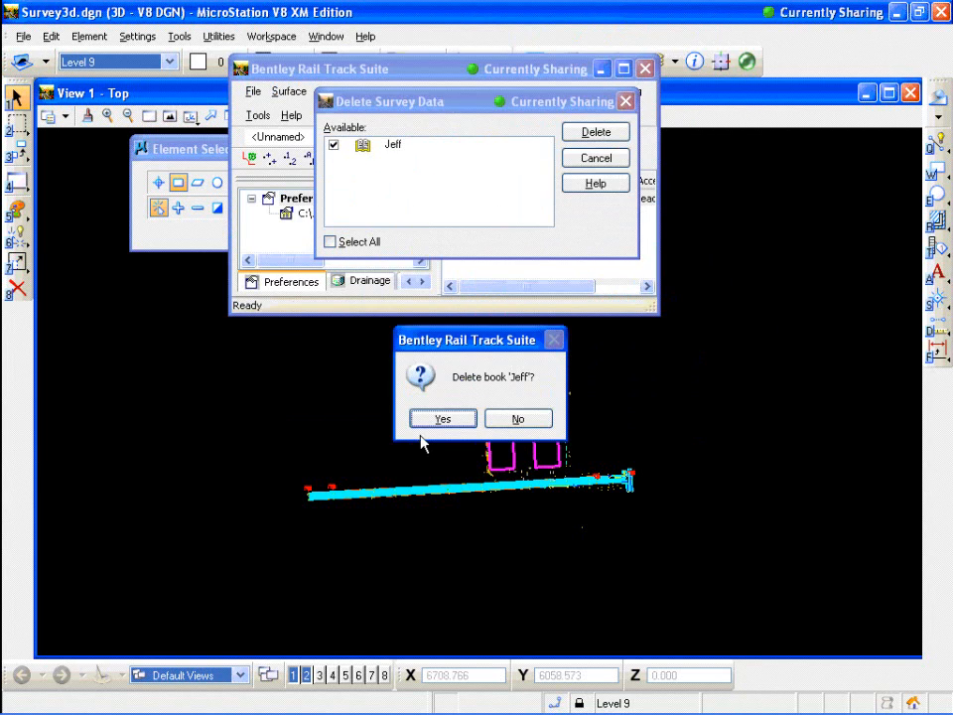
pyautogui.click(428, 422)
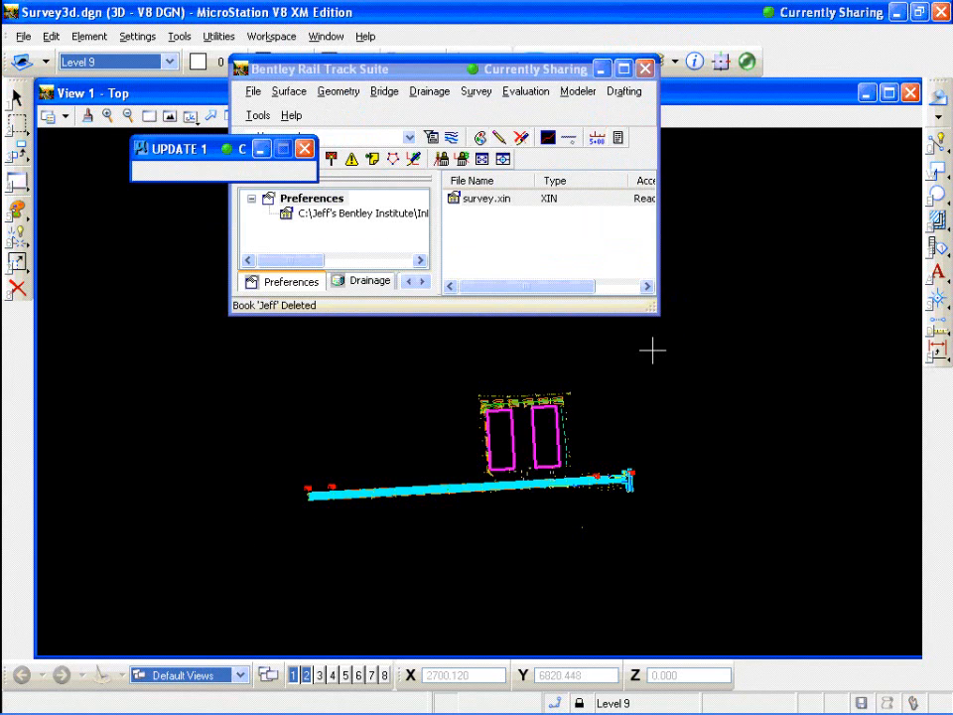
# - Select all the remaining survey graphics in the Top view with a block selection and delete them
pyautogui.click(16, 96)
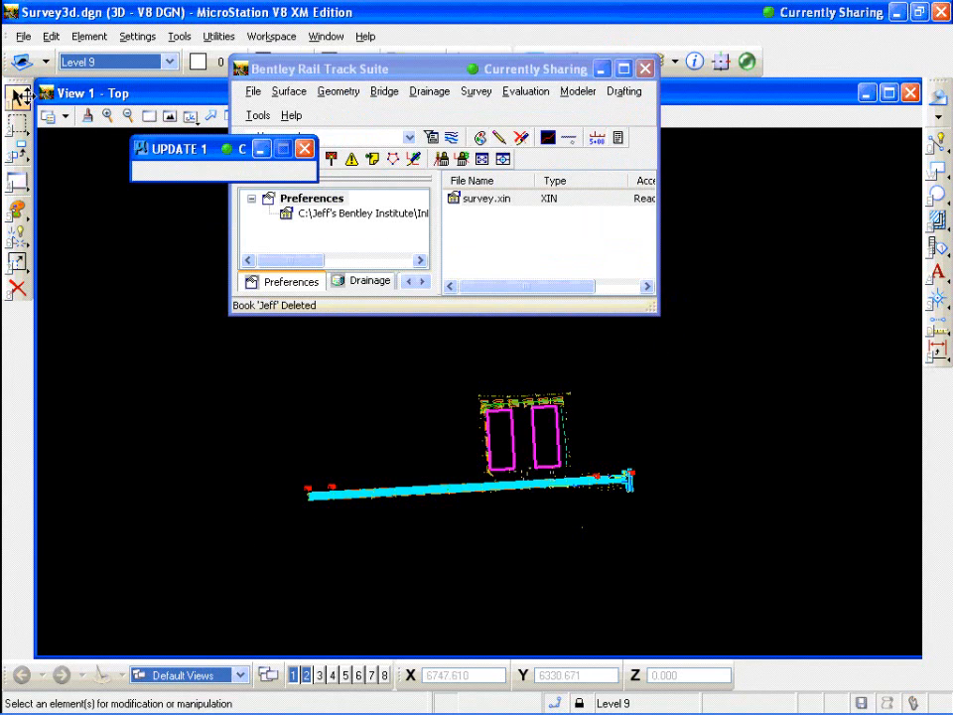
pyautogui.moveTo(275, 573); pyautogui.dragTo(730, 341)
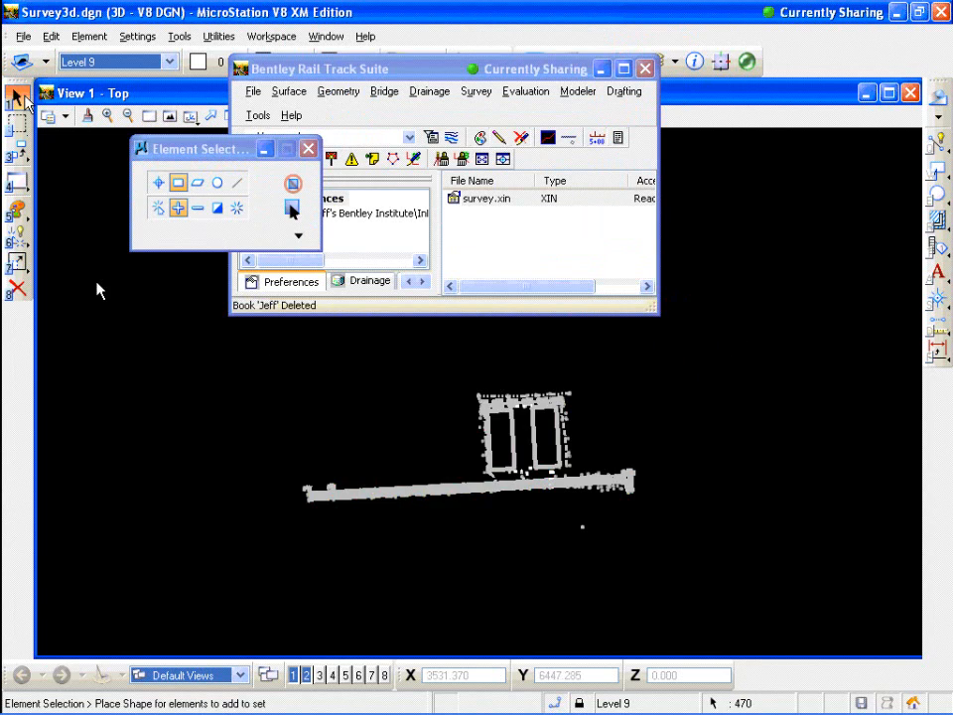
pyautogui.click(17, 288)
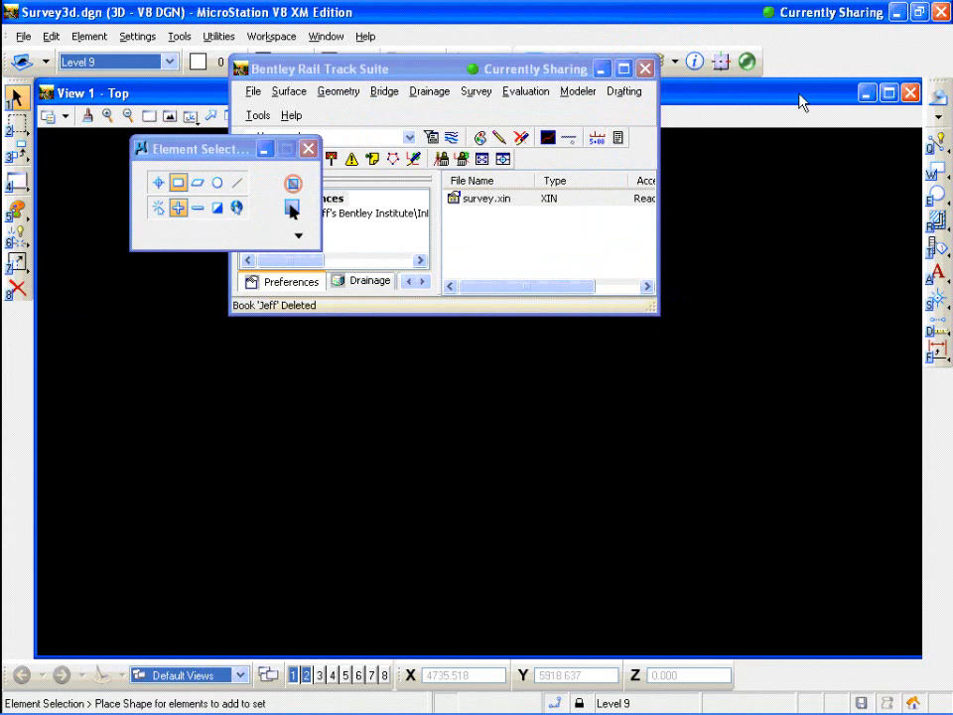
# - Review the survey codes and attributes of the BC (Back Of Curb) style, and close the style editor and Style Manager
pyautogui.click(521, 69)
pyautogui.click(523, 69)
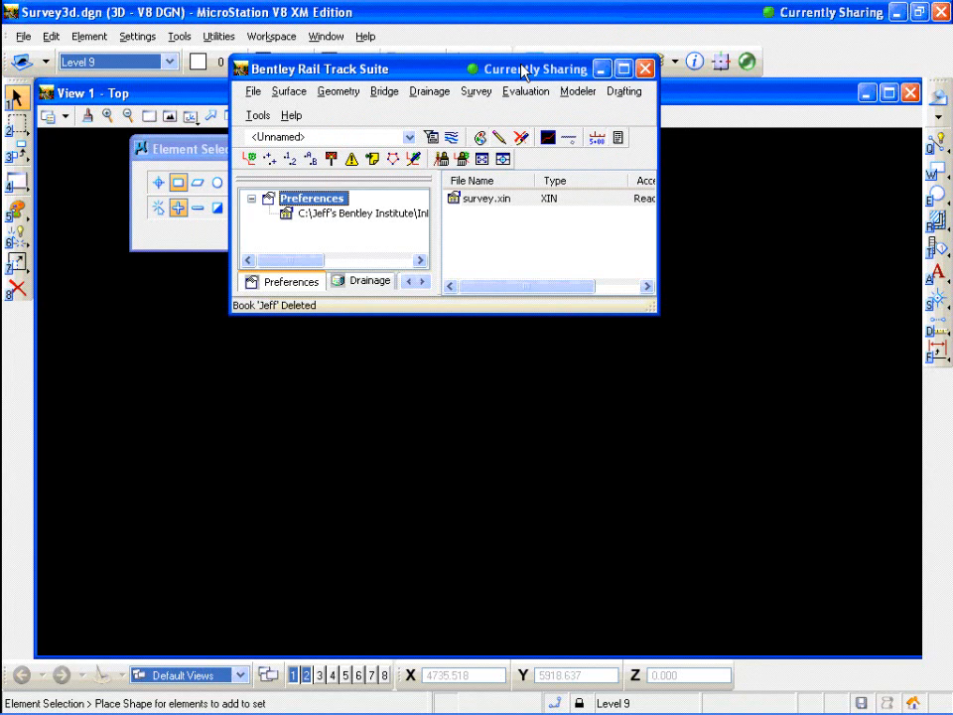
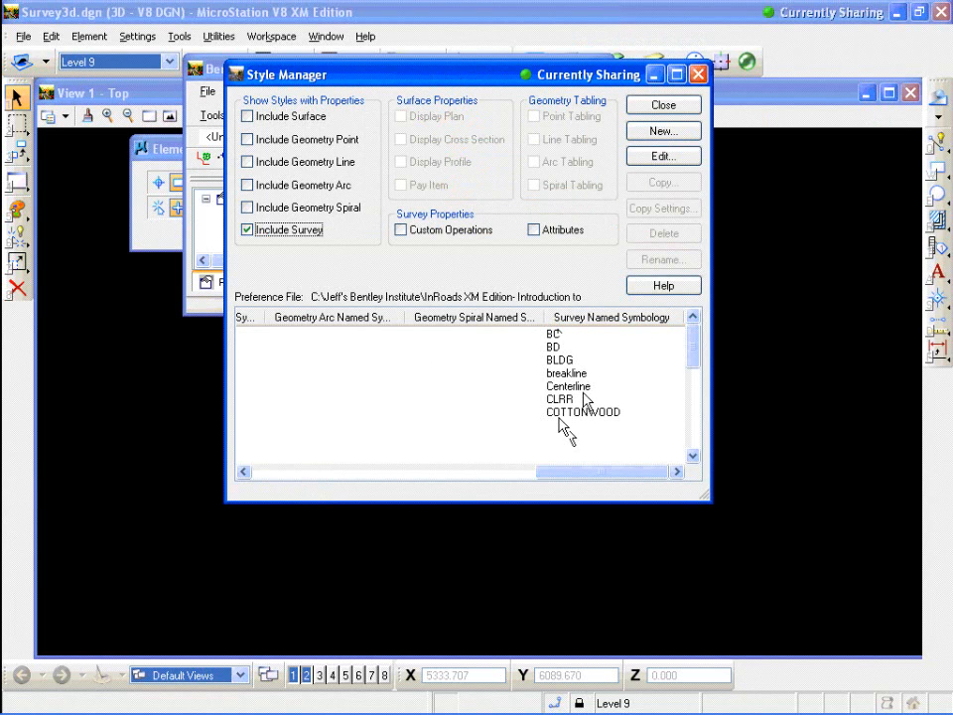
pyautogui.moveTo(561, 472); pyautogui.dragTo(288, 481)
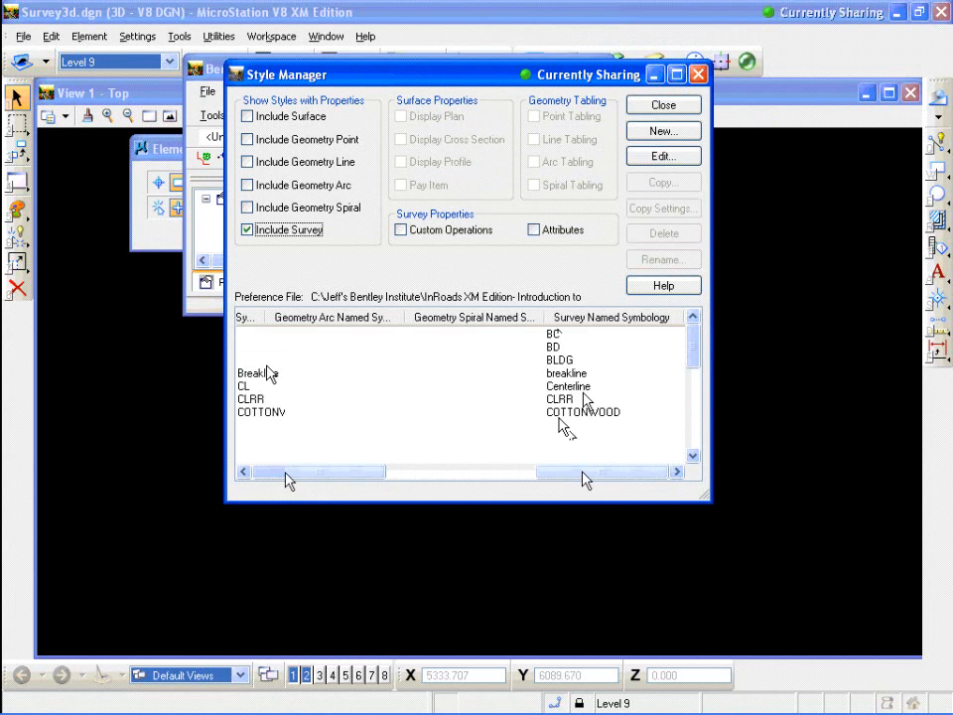
pyautogui.click(249, 336)
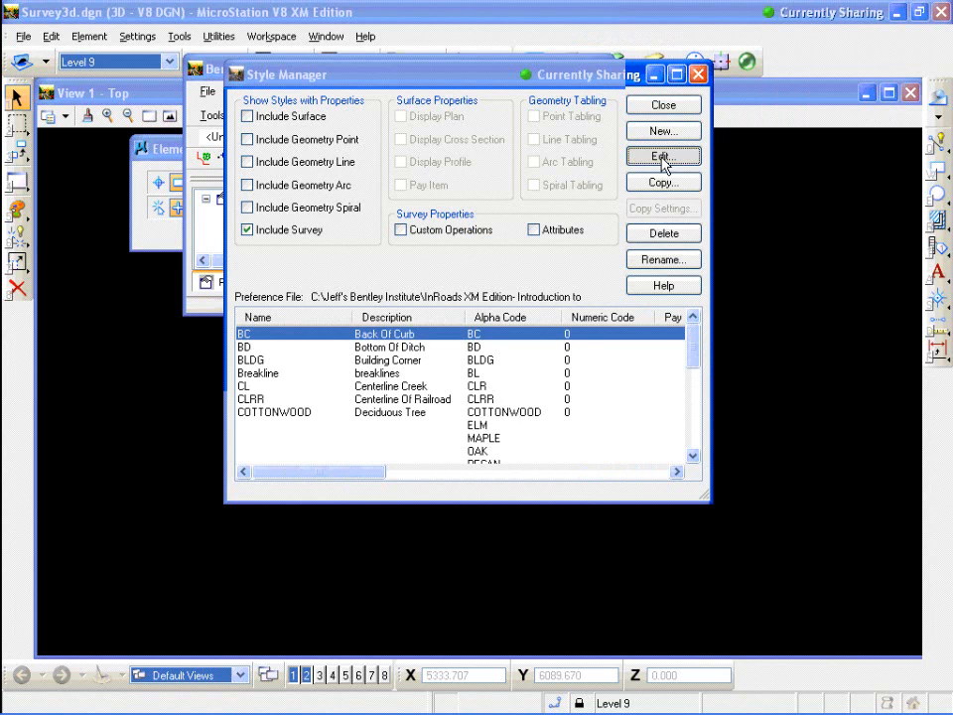
pyautogui.click(663, 158)
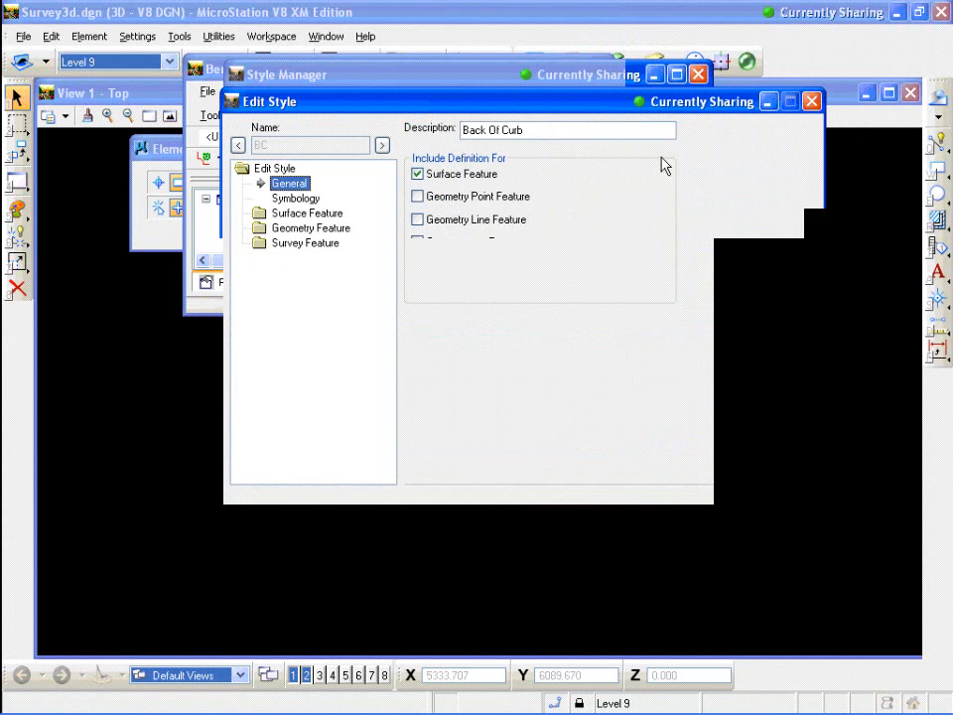
pyautogui.click(314, 244)
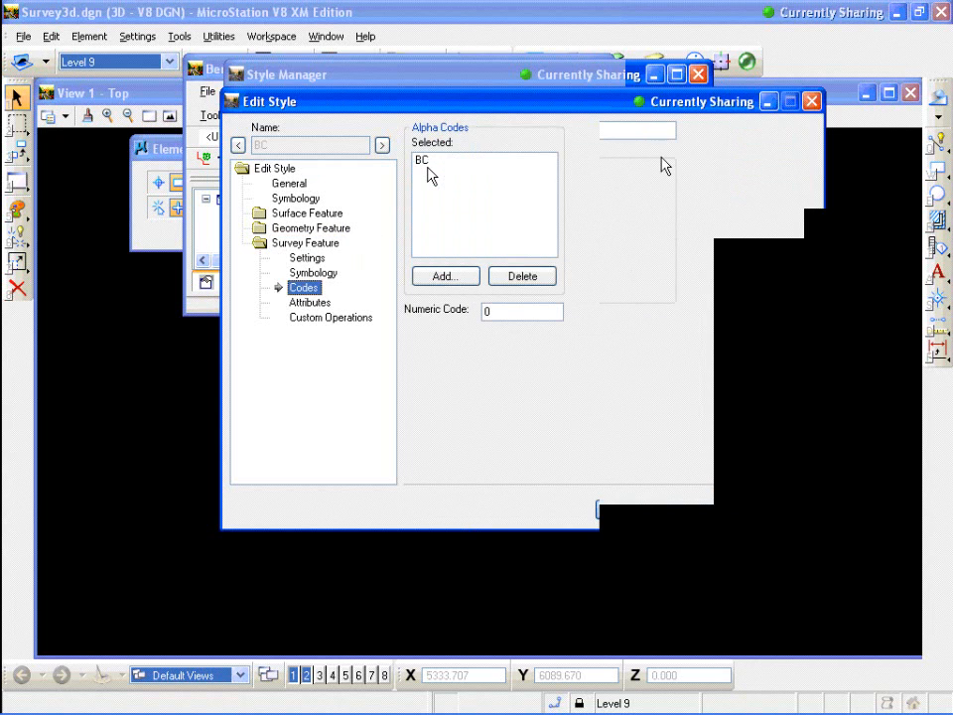
pyautogui.click(316, 304)
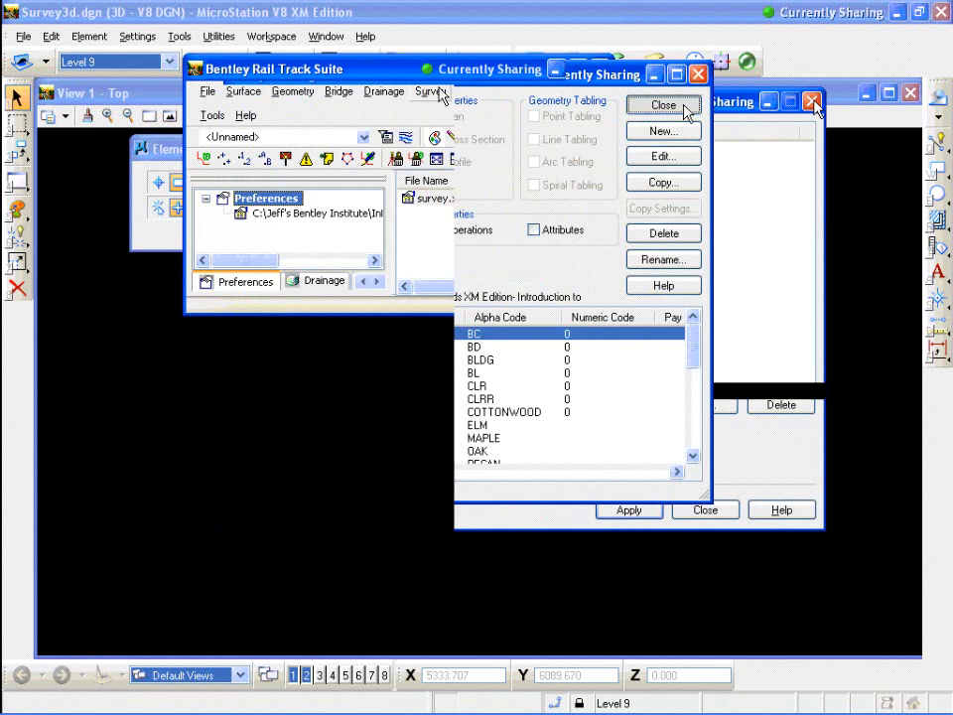
# - Try to open the fieldbook data without a loaded survey and dismiss the warning
pyautogui.click(432, 91)
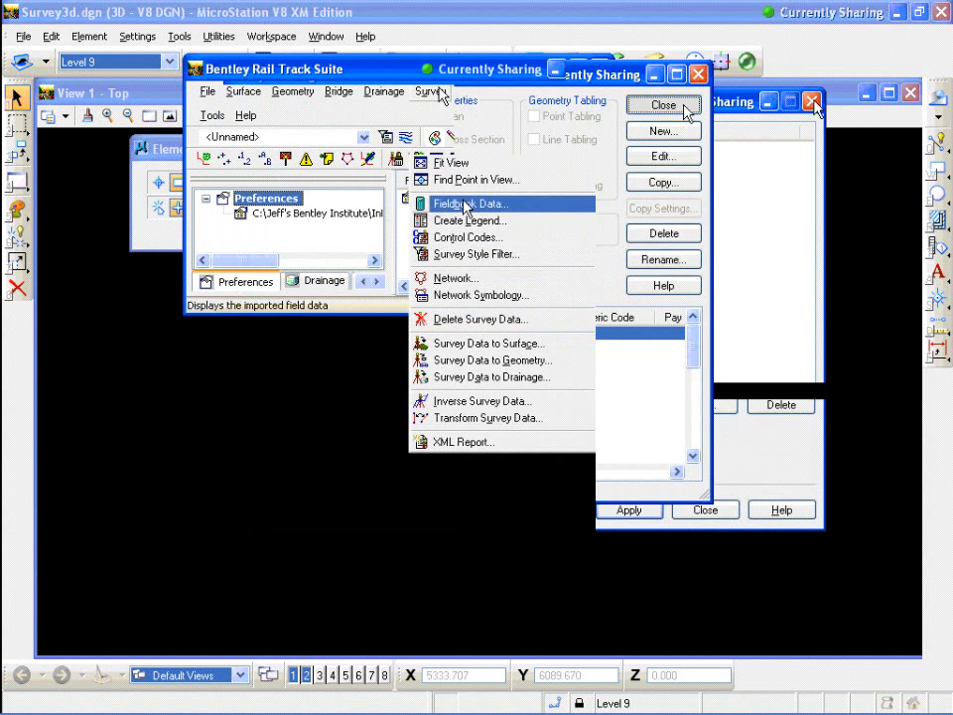
pyautogui.click(463, 203)
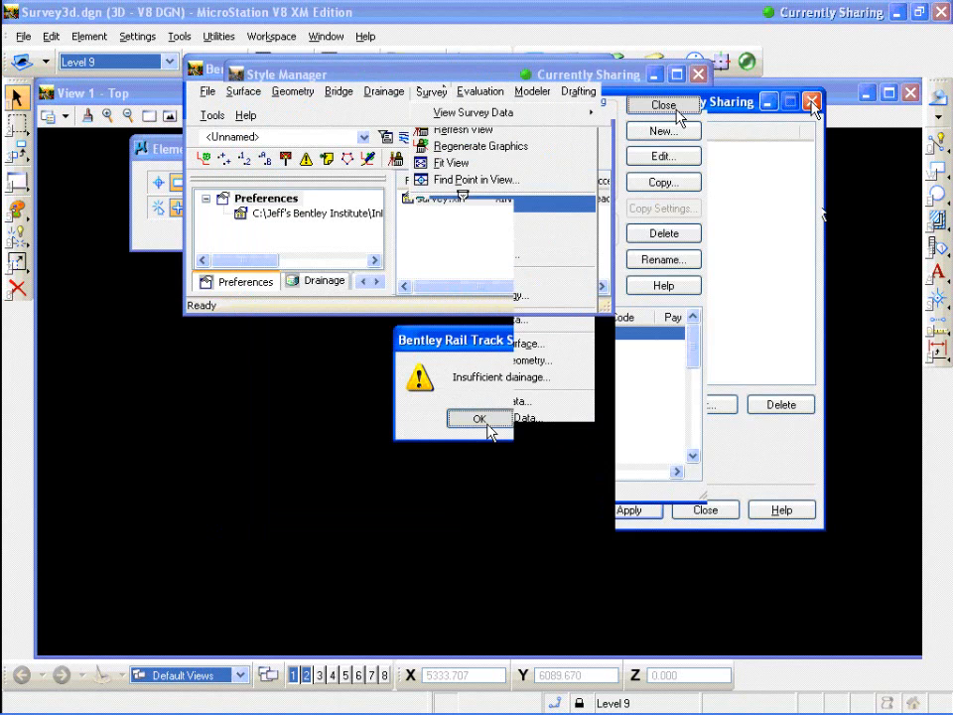
pyautogui.click(487, 428)
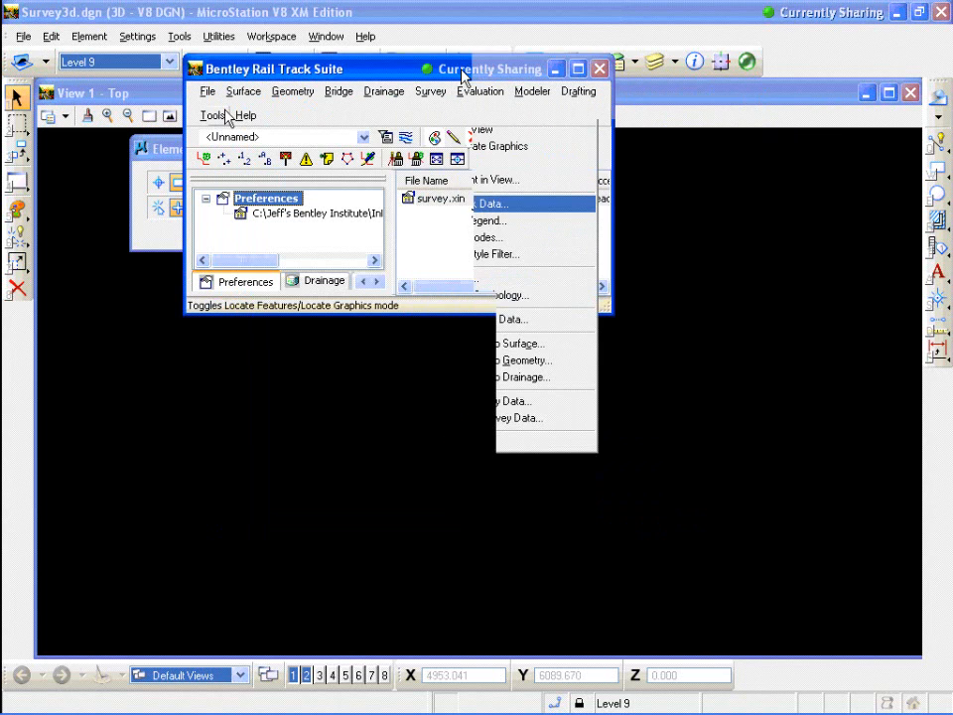
# - Open the Book 4 survey data file from the InRoads XM Edition- Introduction to Survey folder
pyautogui.click(208, 91)
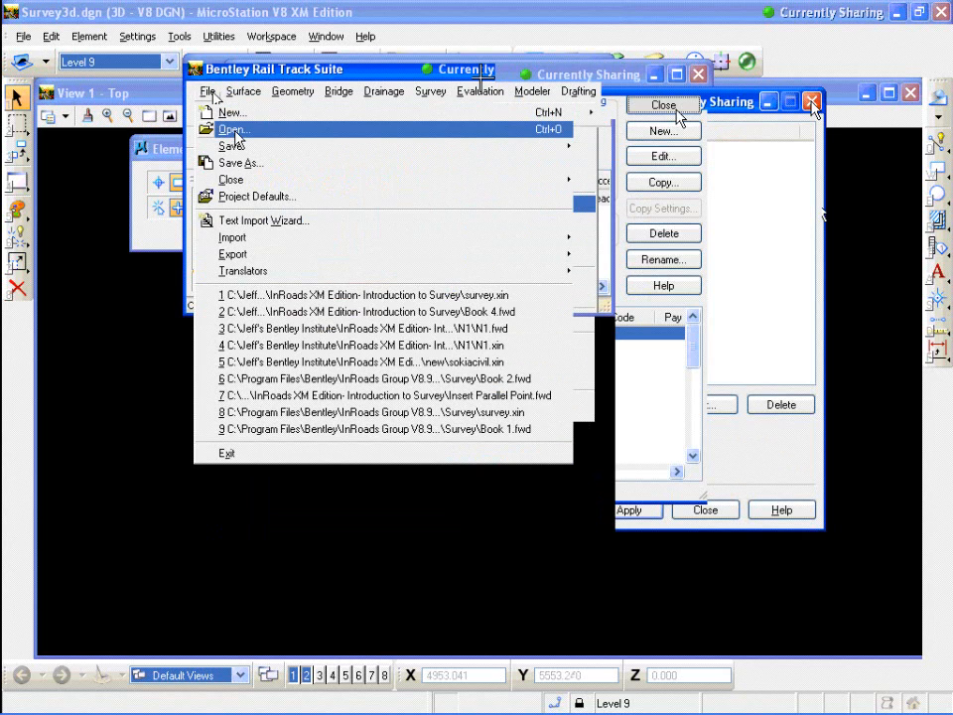
pyautogui.click(233, 130)
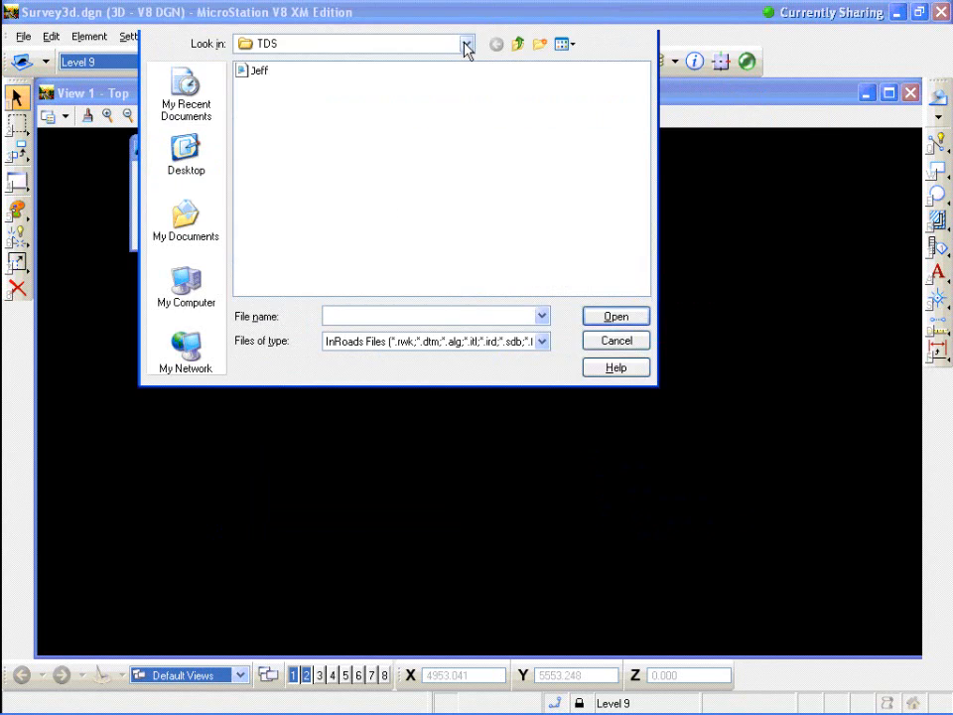
pyautogui.click(466, 44)
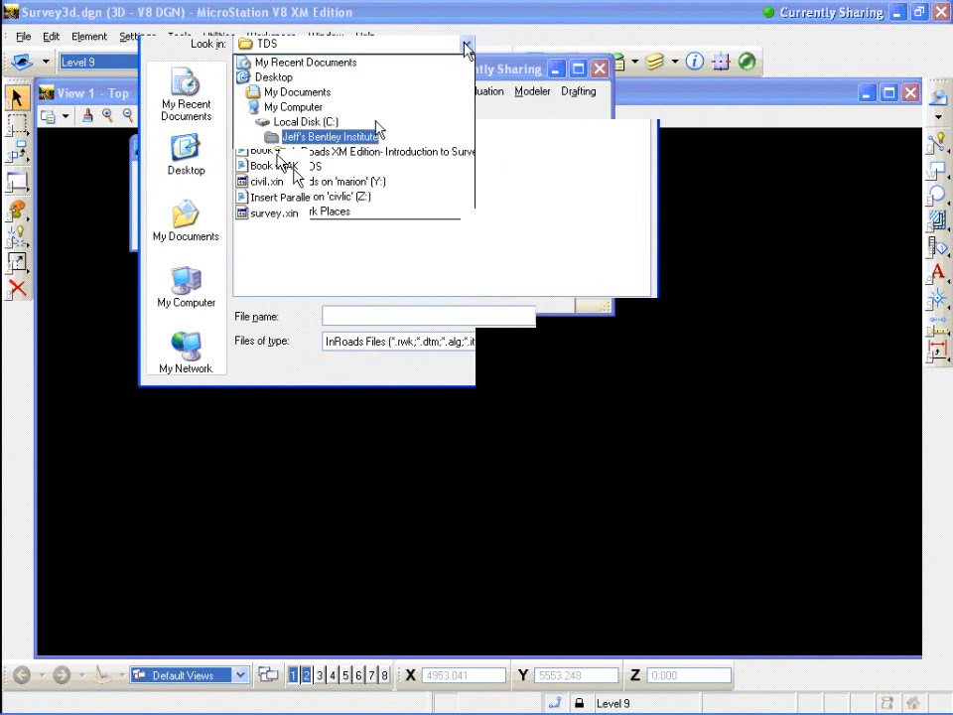
pyautogui.click(270, 151)
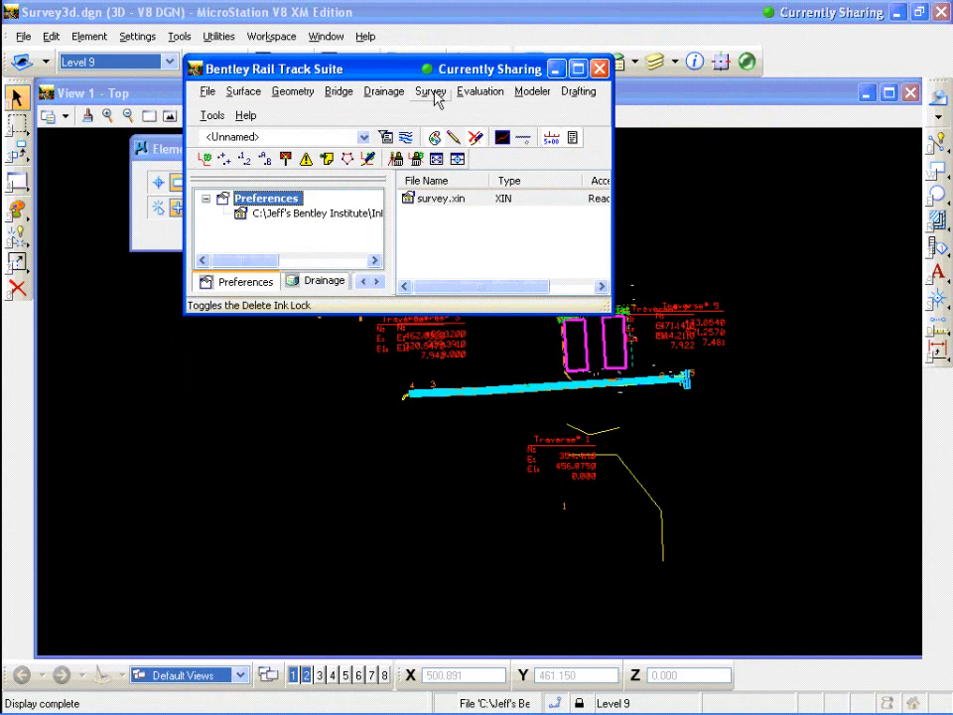
# - Review the Book 4 fieldbook data and its survey networks, and close the fieldbook window
pyautogui.click(431, 91)
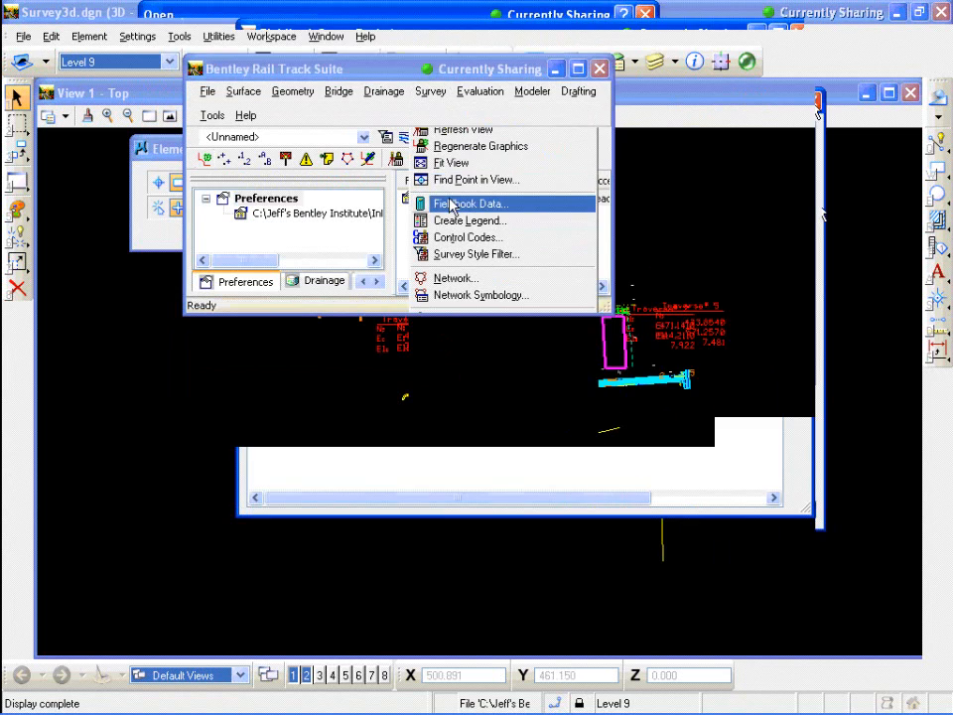
pyautogui.click(459, 203)
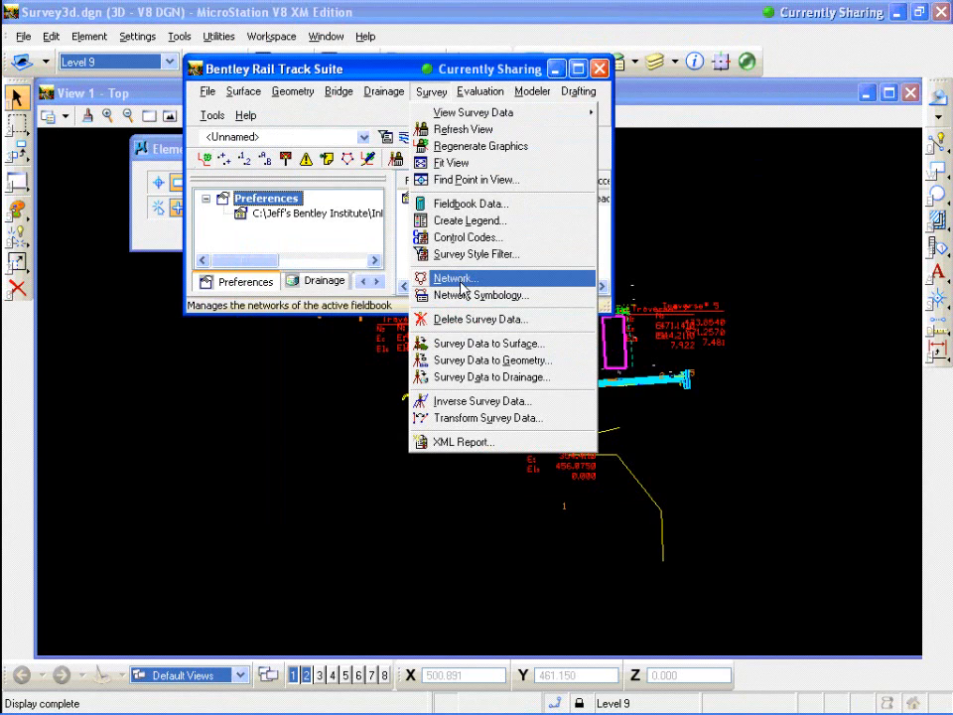
pyautogui.click(456, 279)
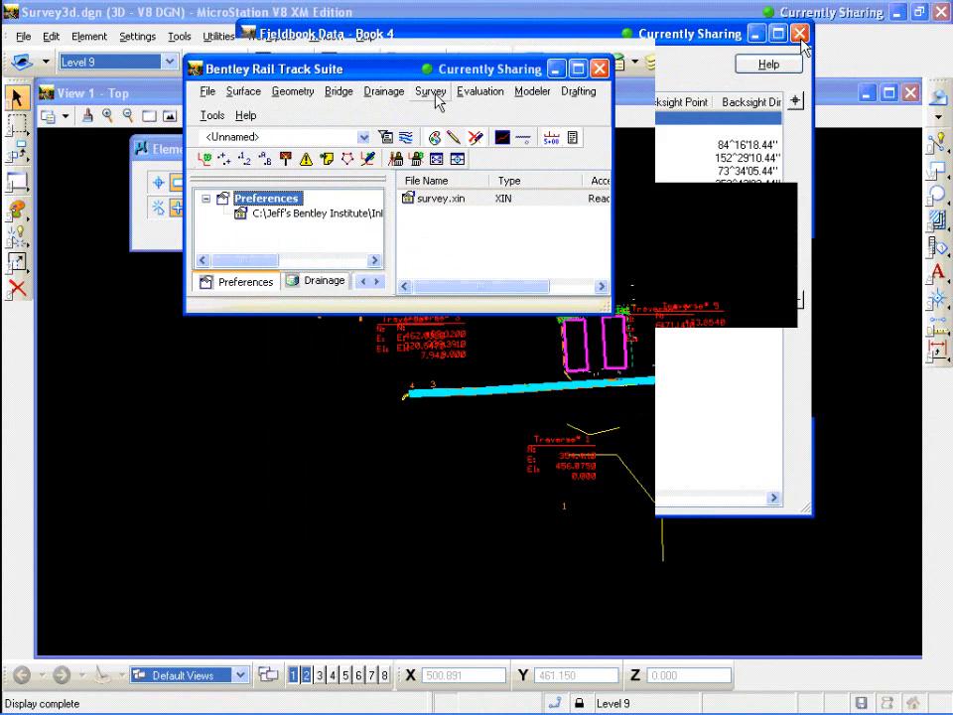
# - Open the Book 4 fieldbook data, add the Notes and Attributes columns to the observation custom view, and check the new columns
pyautogui.click(431, 91)
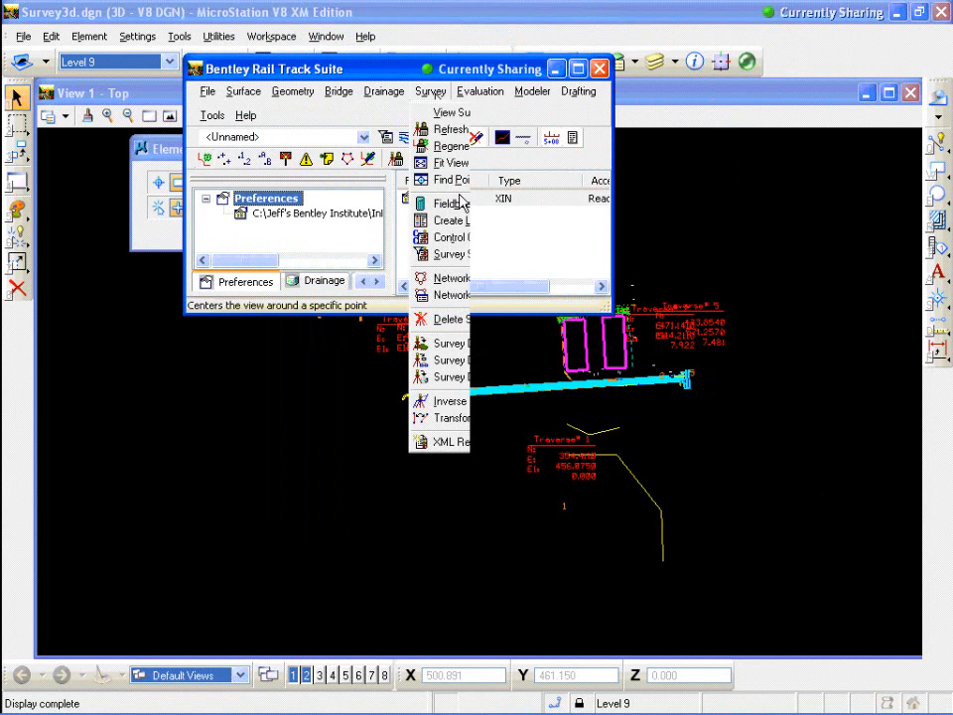
pyautogui.click(437, 203)
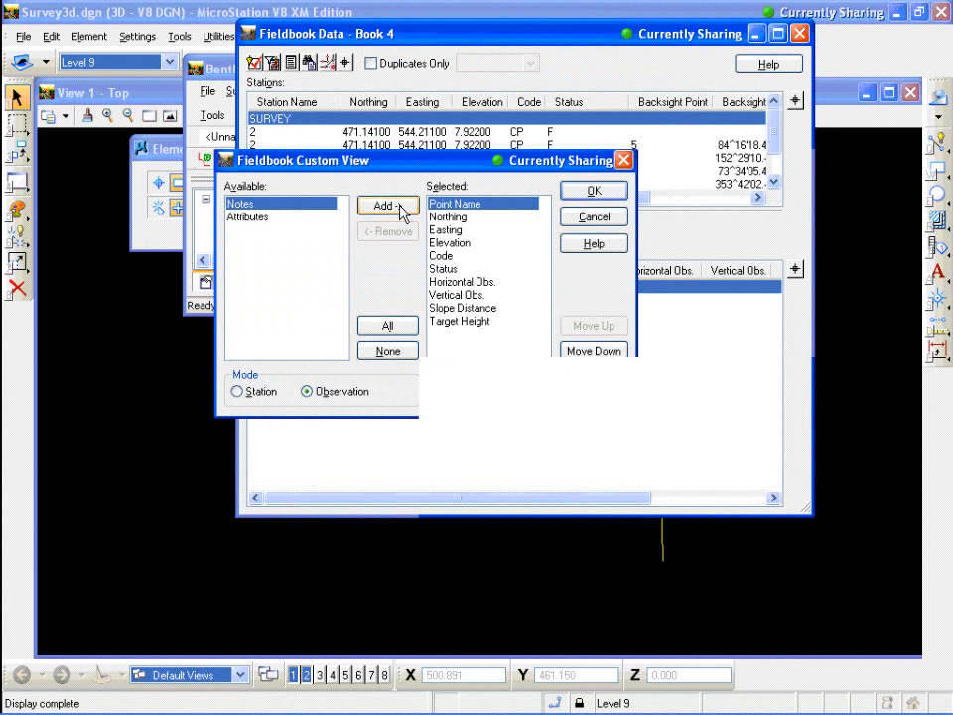
pyautogui.click(400, 211)
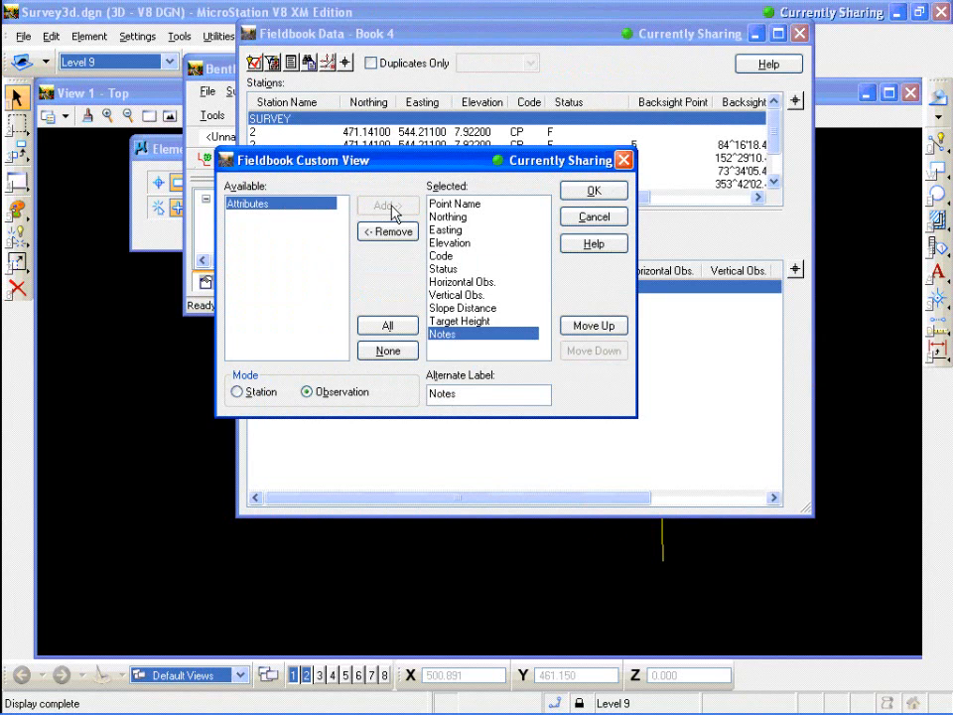
pyautogui.click(387, 205)
pyautogui.click(594, 189)
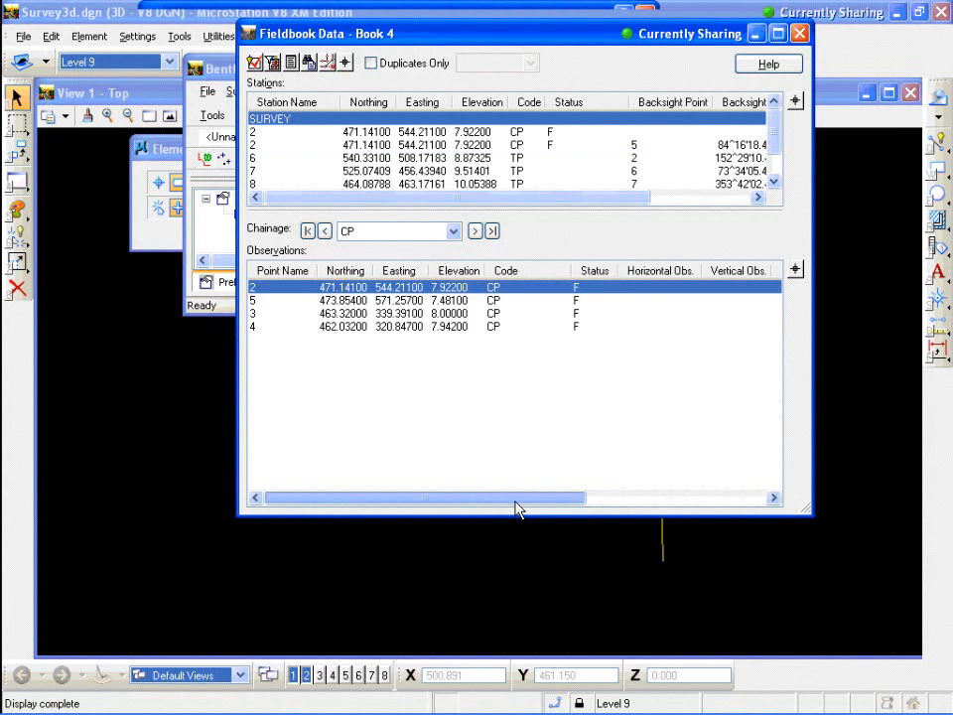
pyautogui.moveTo(515, 500); pyautogui.dragTo(611, 499)
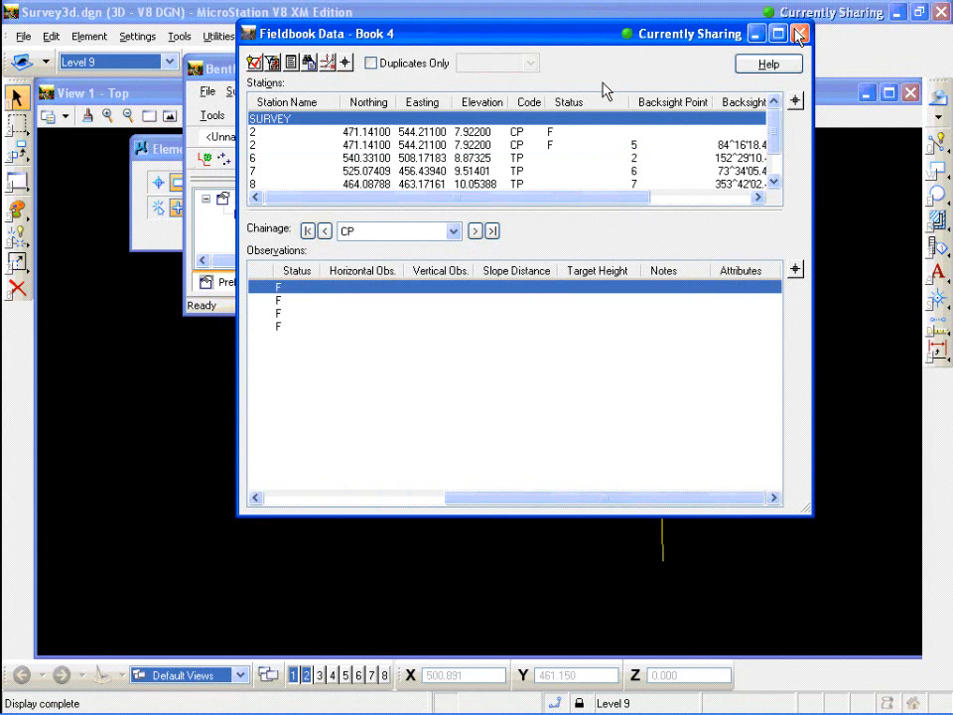
# - Review the rename options for the first station 2 entry, cancel without renaming, and close the fieldbook window
pyautogui.click(414, 132)
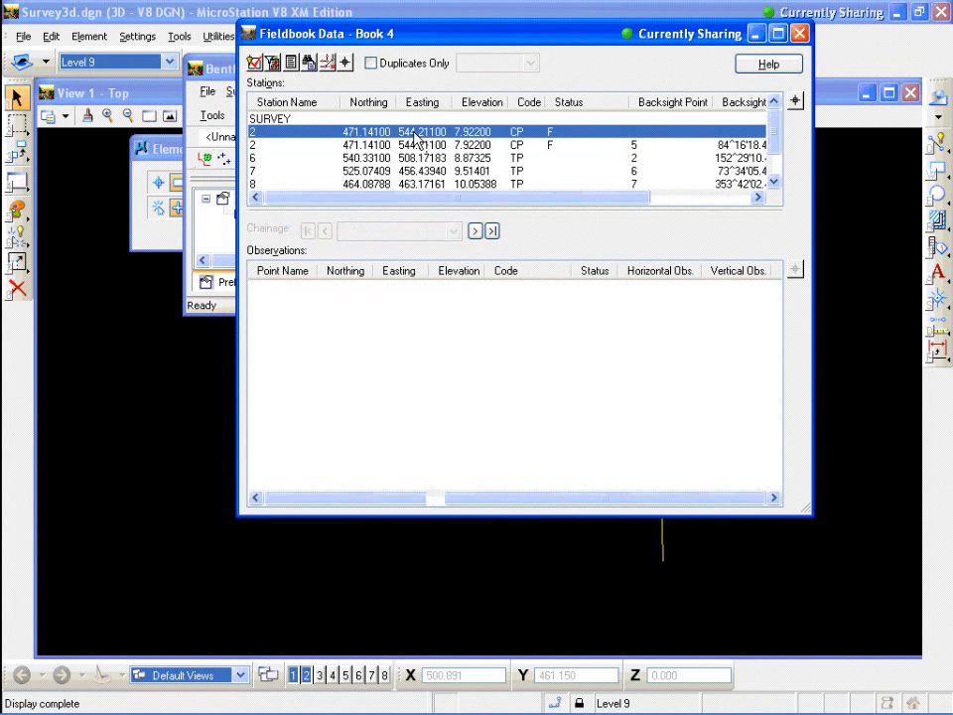
pyautogui.rightClick(414, 132)
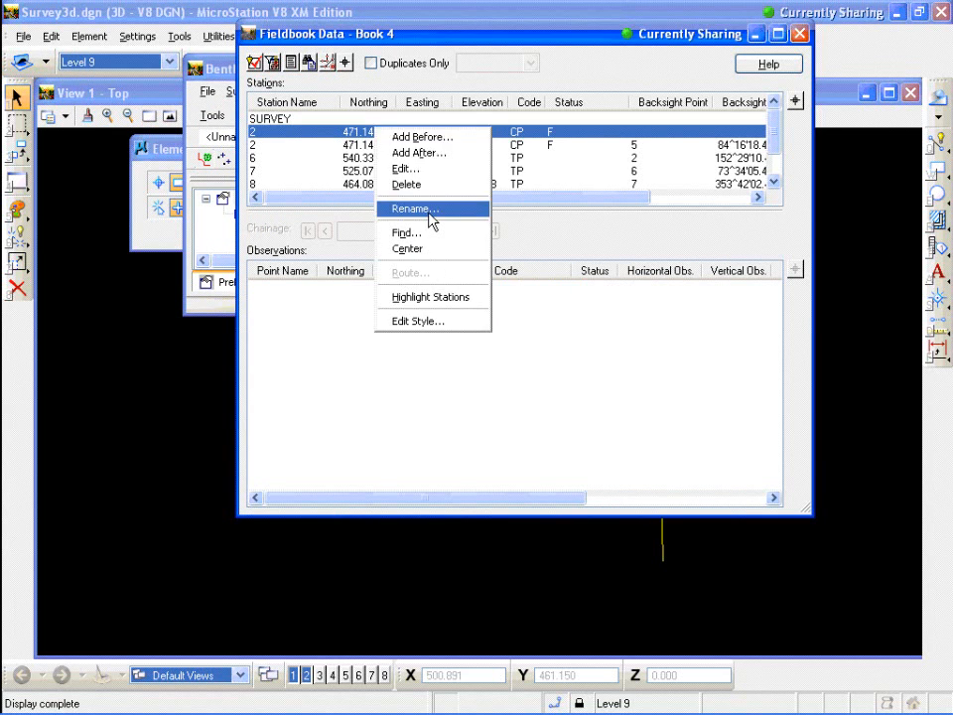
pyautogui.click(432, 210)
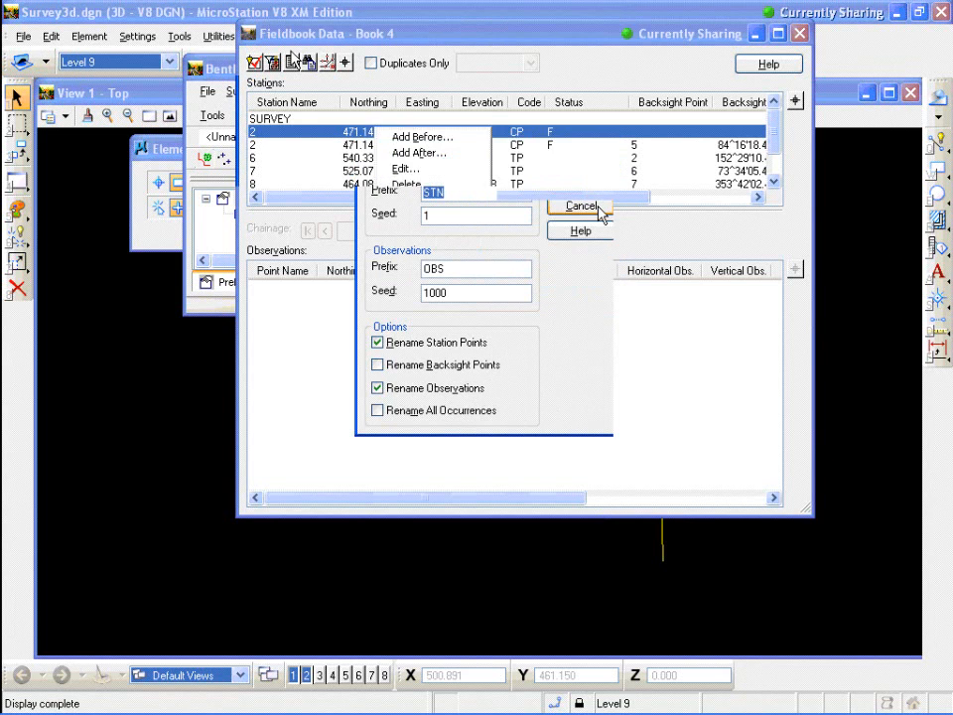
pyautogui.click(600, 211)
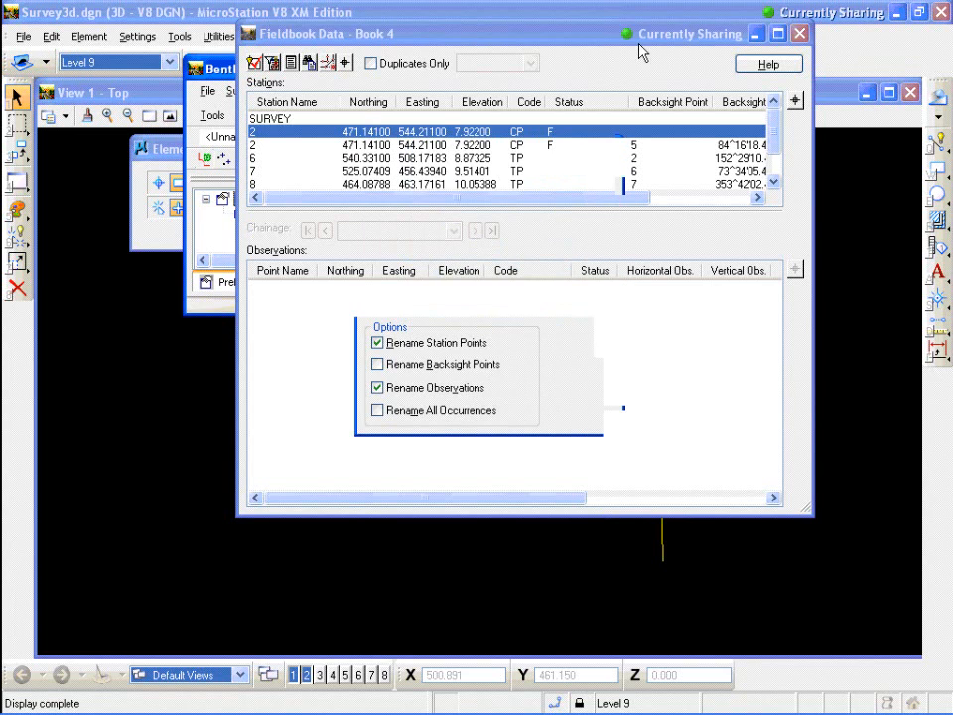
pyautogui.click(801, 34)
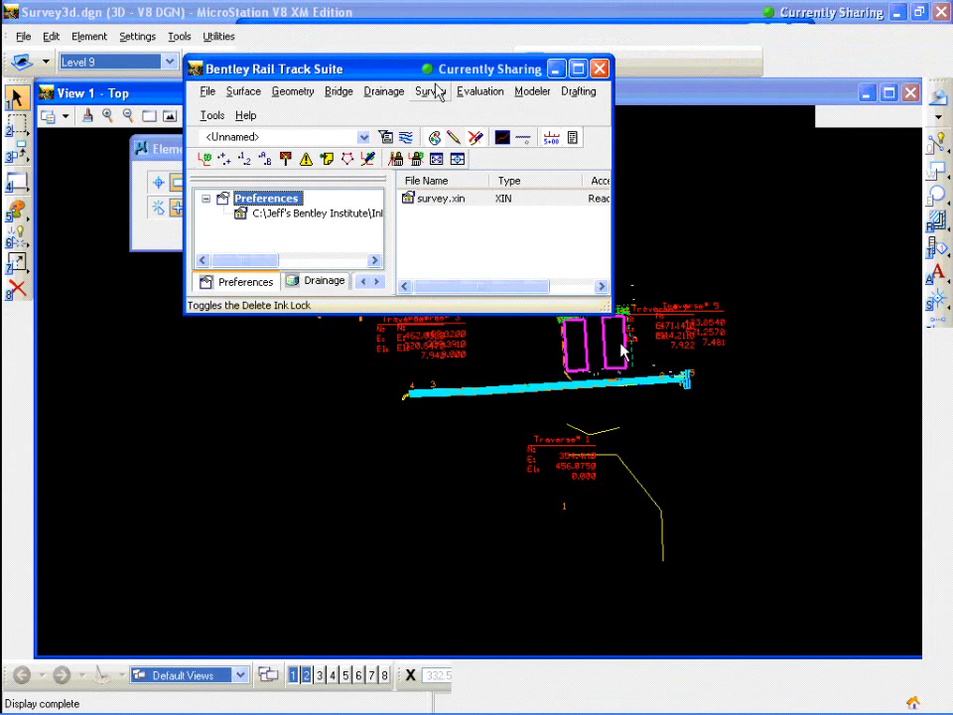
# - Reopen the Book 4 fieldbook data and reposition its window over the drawing view
pyautogui.click(433, 92)
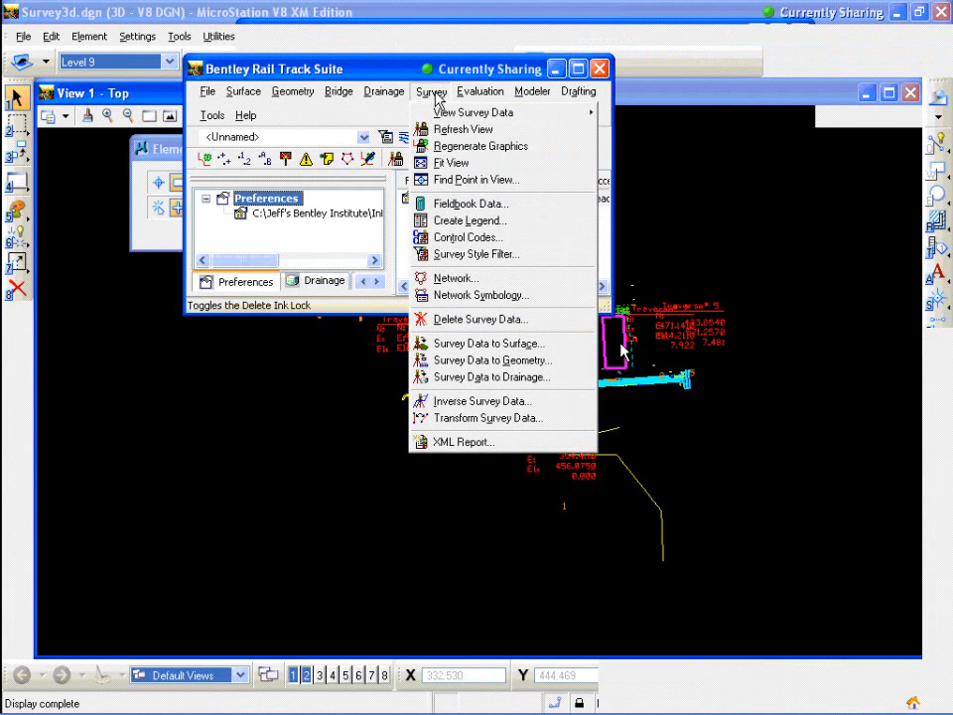
pyautogui.click(443, 206)
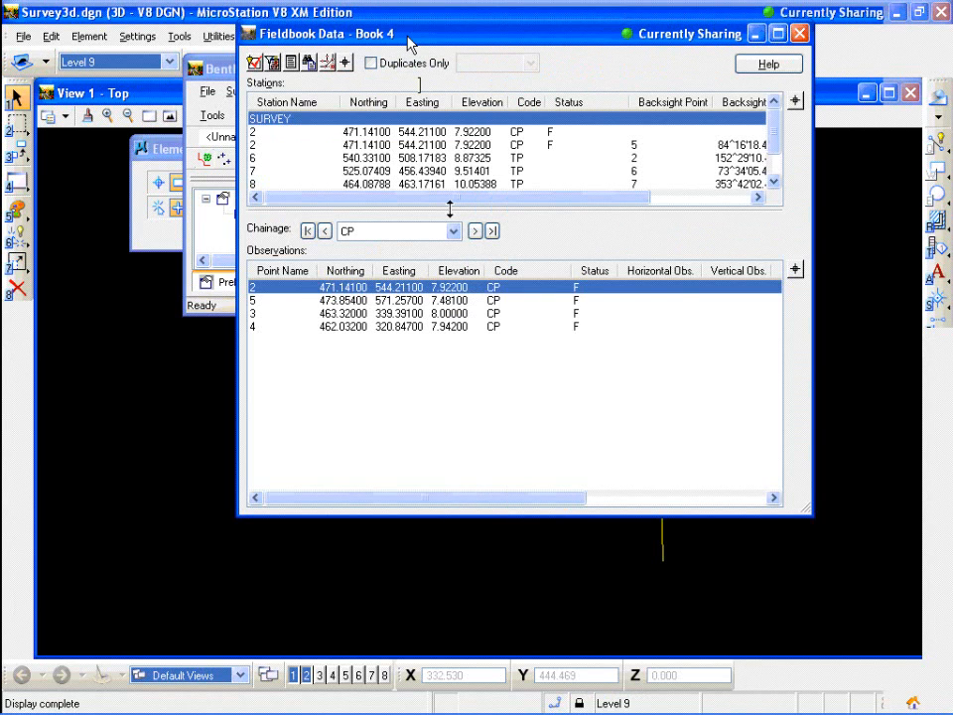
pyautogui.moveTo(409, 39); pyautogui.dragTo(243, 34)
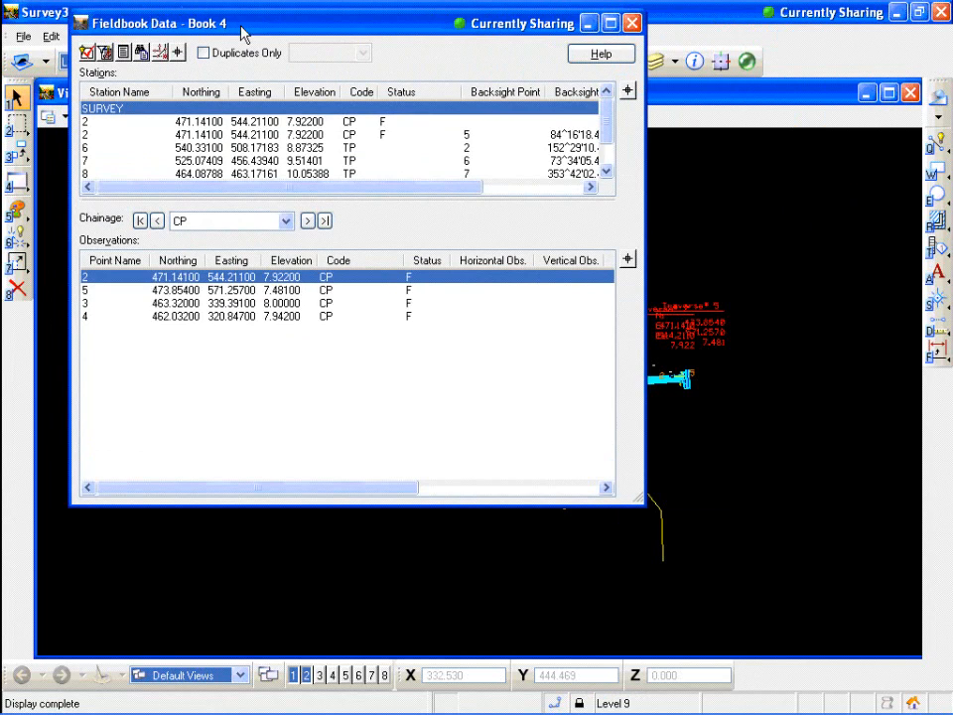
pyautogui.moveTo(242, 26); pyautogui.dragTo(816, 49)
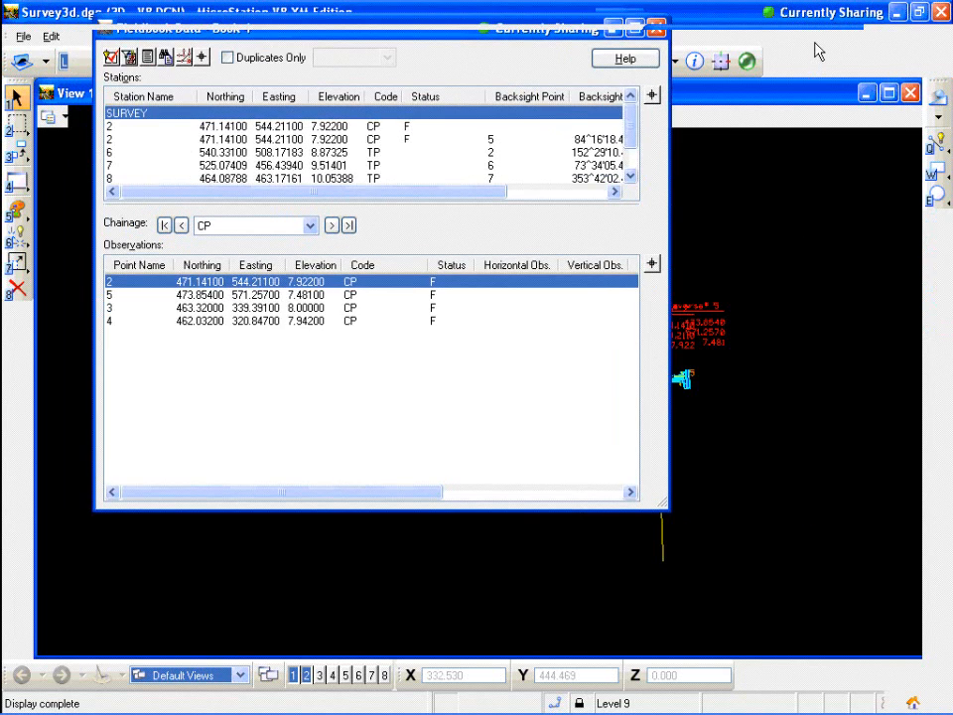
# - Display the survey point names on the two yellow chains beside the Traverse# 1 label
pyautogui.click(150, 117)
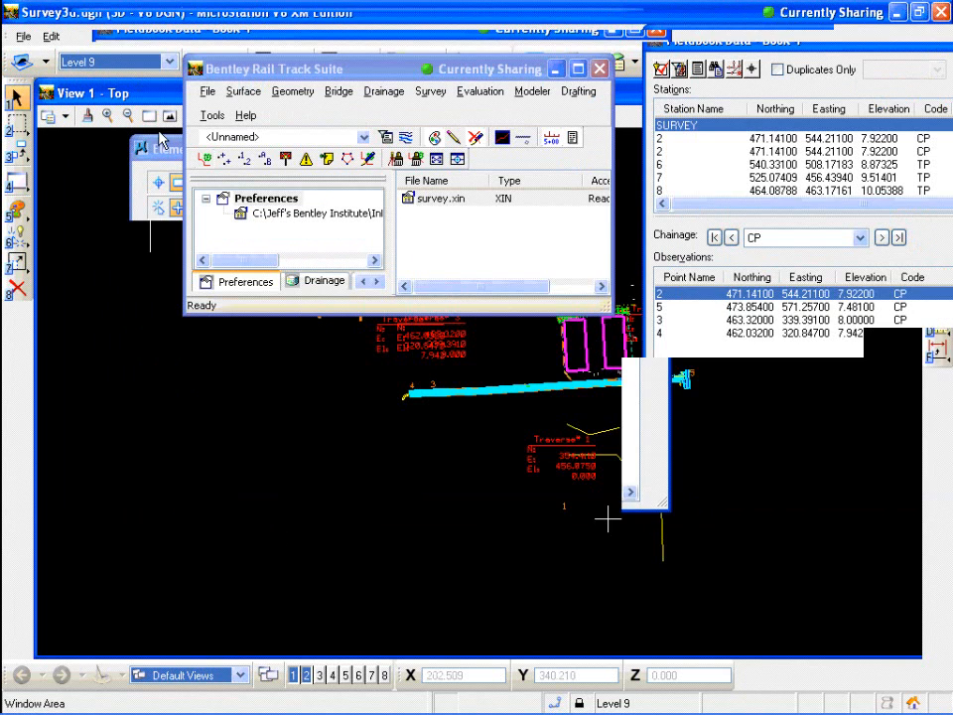
pyautogui.click(552, 400)
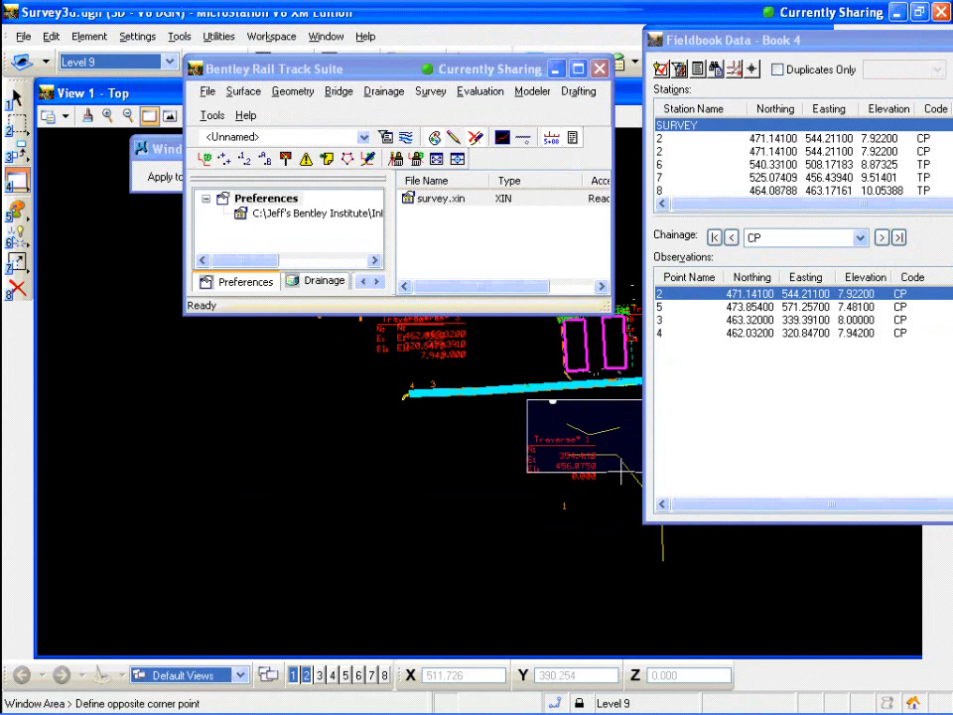
pyautogui.click(622, 474)
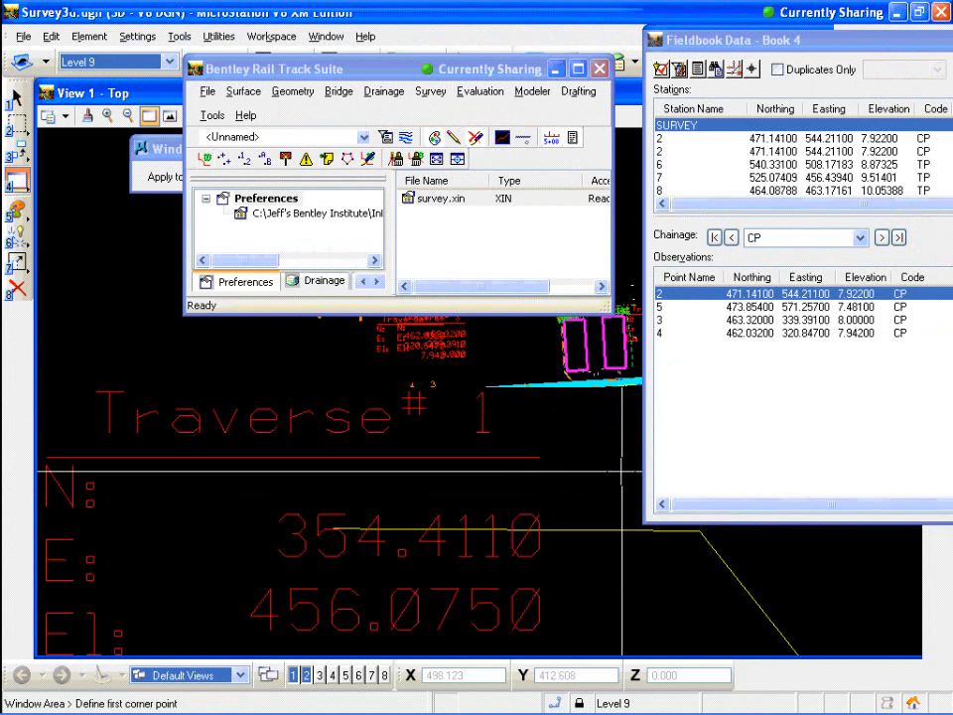
pyautogui.click(415, 64)
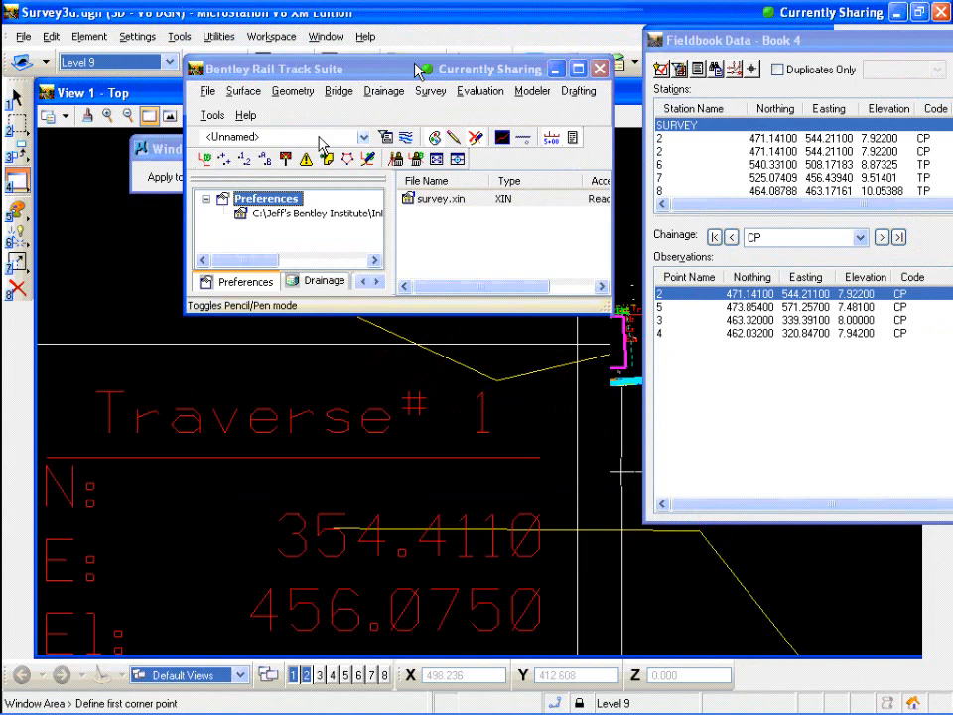
pyautogui.click(243, 161)
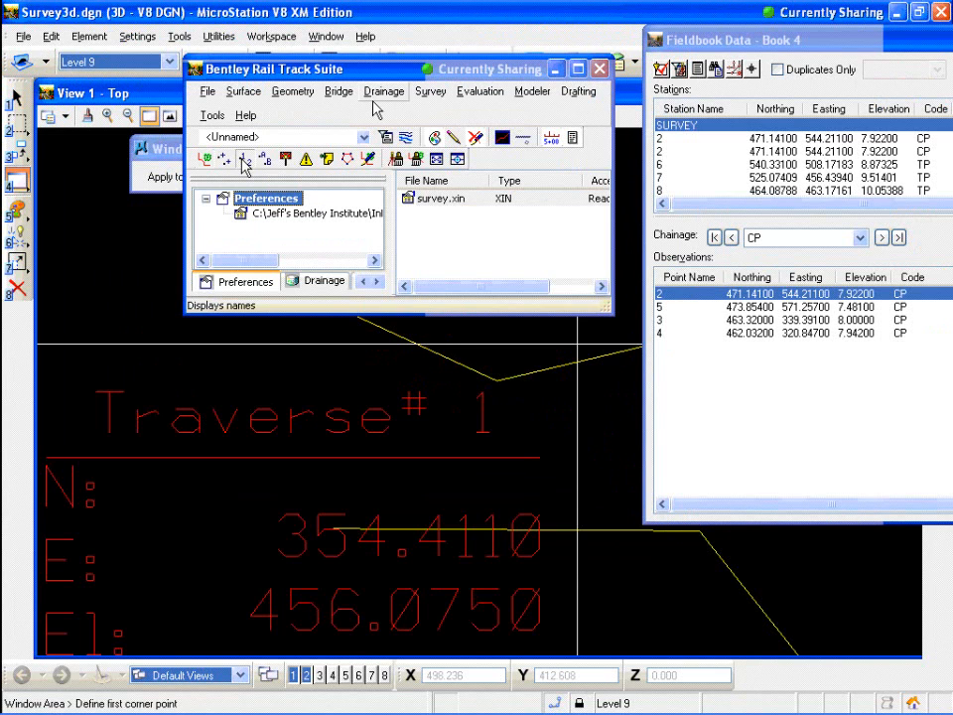
pyautogui.moveTo(373, 80); pyautogui.dragTo(607, 66)
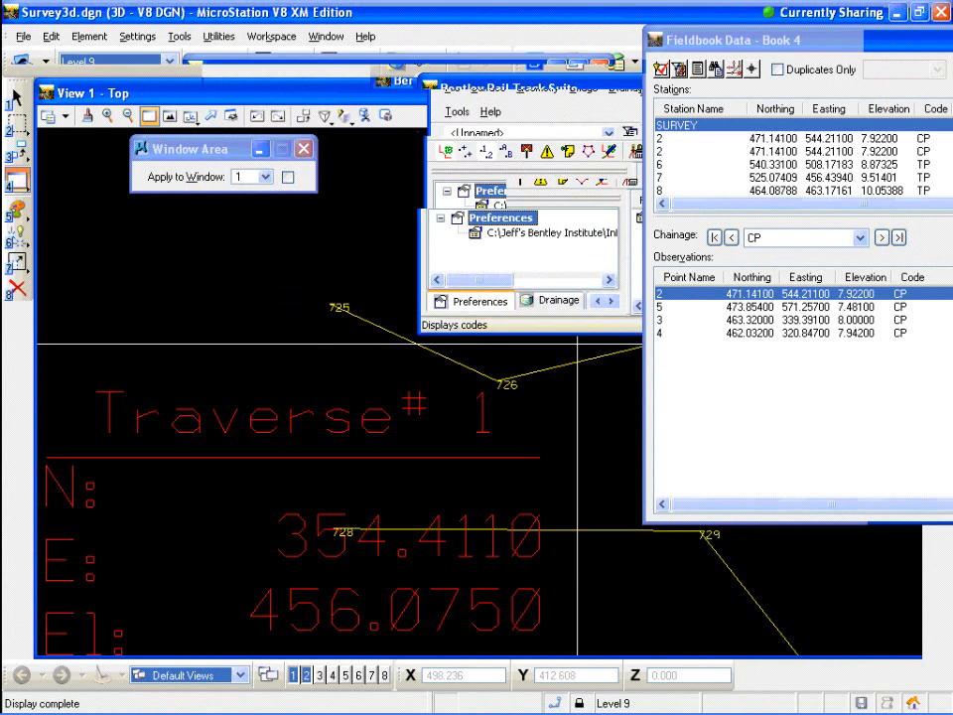
pyautogui.click(205, 119)
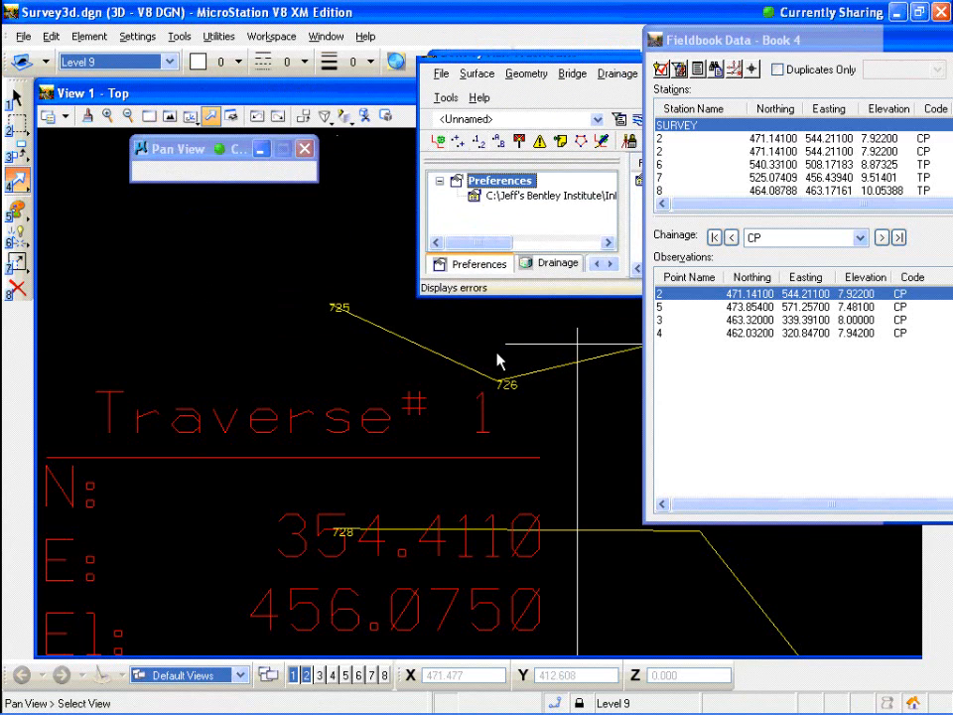
pyautogui.moveTo(496, 351)
pyautogui.mouseDown()
pyautogui.moveTo(476, 365)
pyautogui.moveTo(493, 351)
pyautogui.moveTo(346, 382)
pyautogui.moveTo(284, 382)
pyautogui.mouseUp()
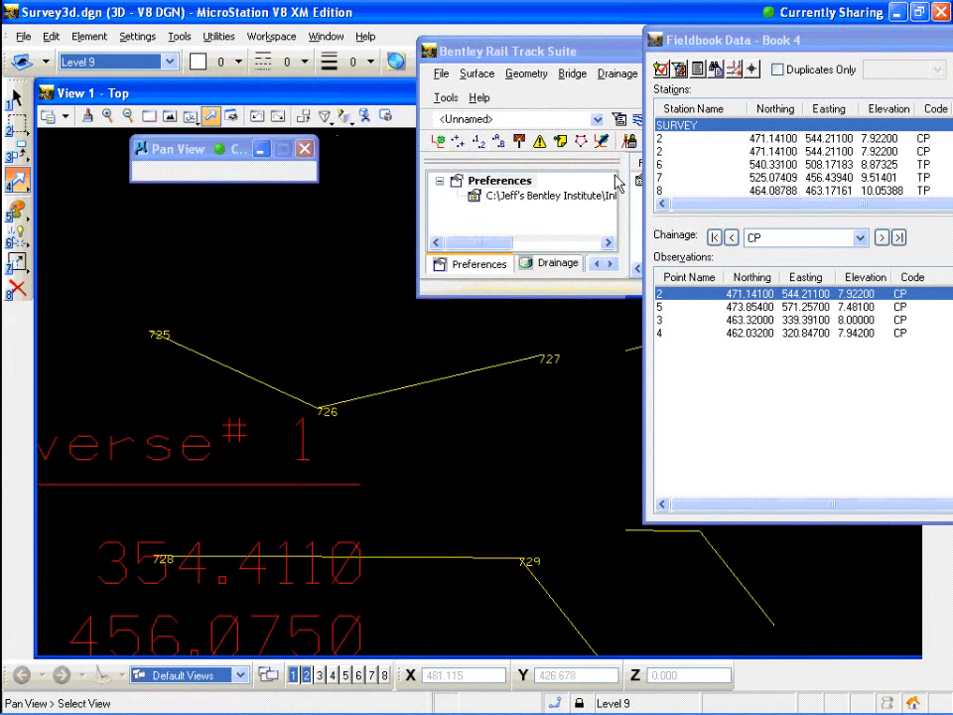
# - Project point 726 from the 725–727 chain onto the chain below, using 725 and 728 as the reference points
pyautogui.click(734, 71)
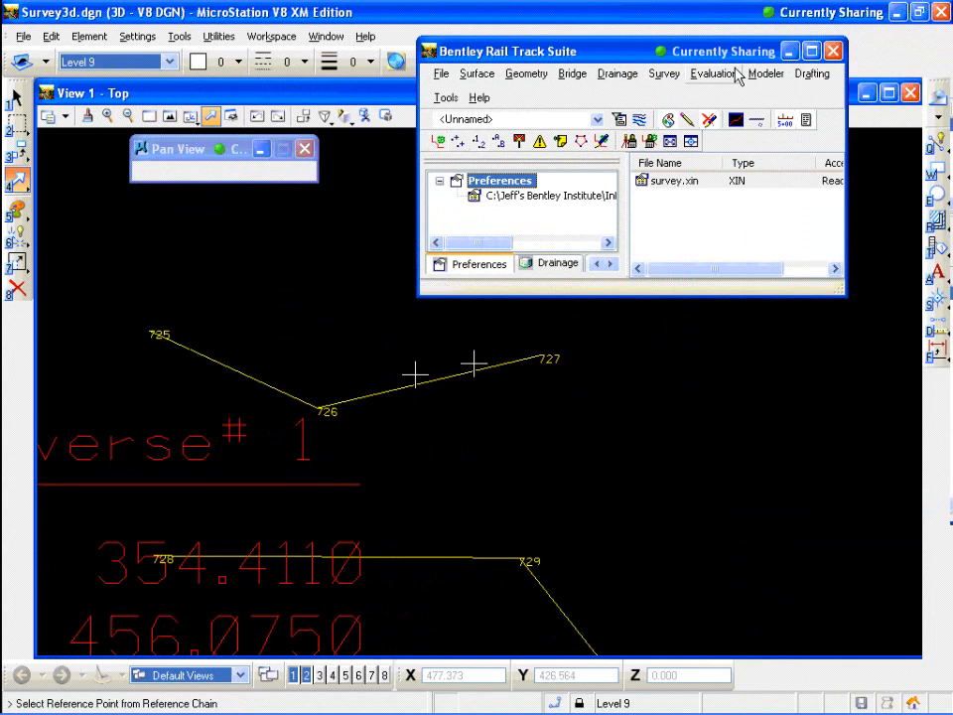
pyautogui.click(147, 331)
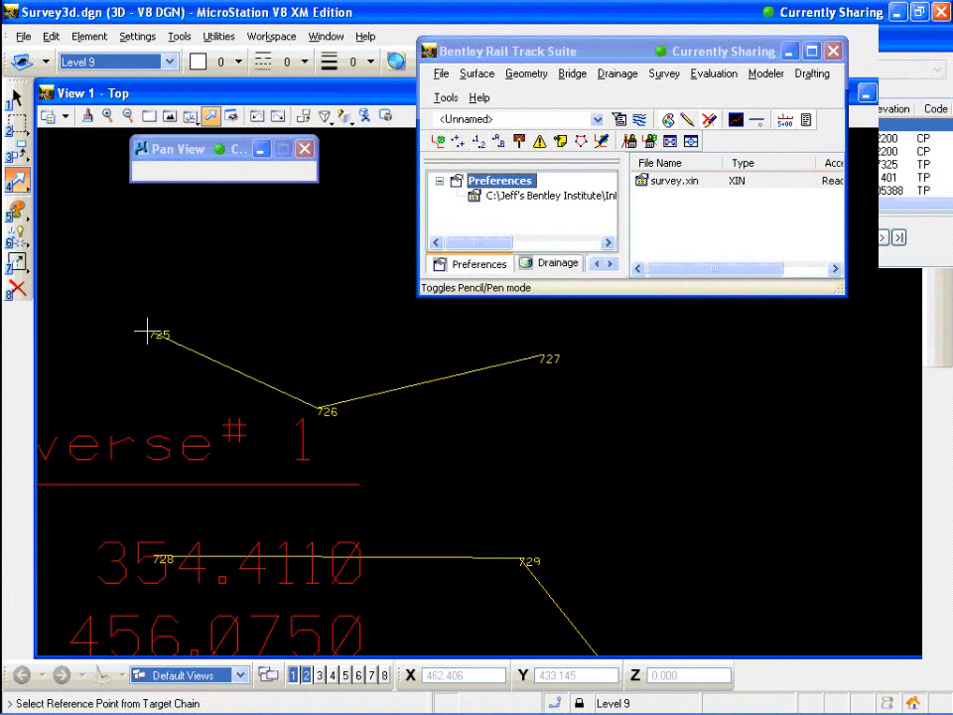
pyautogui.click(147, 331)
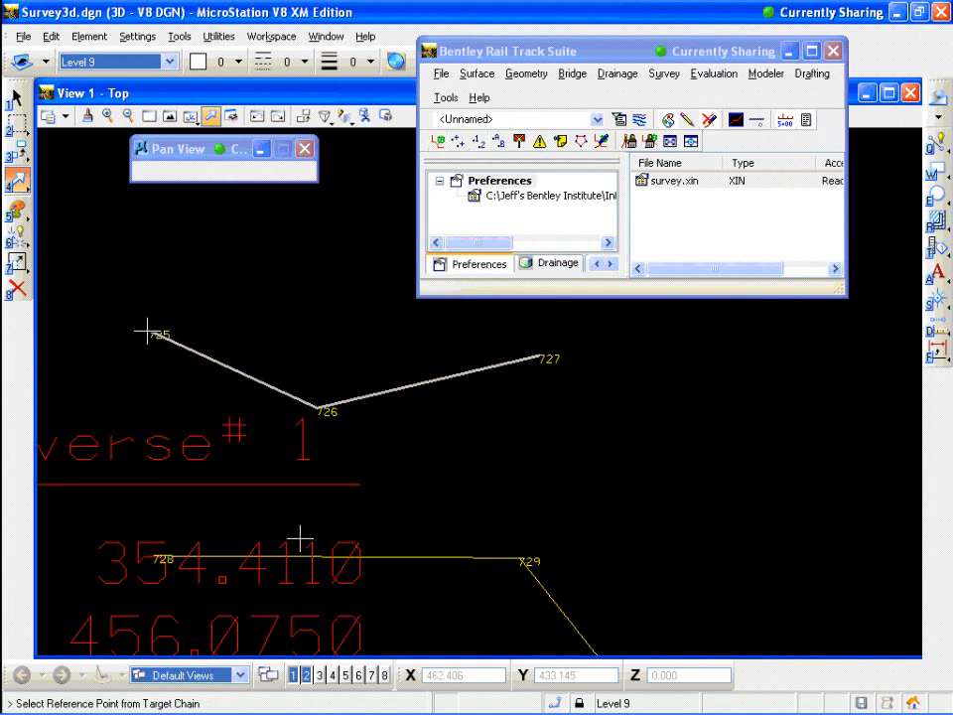
pyautogui.click(147, 558)
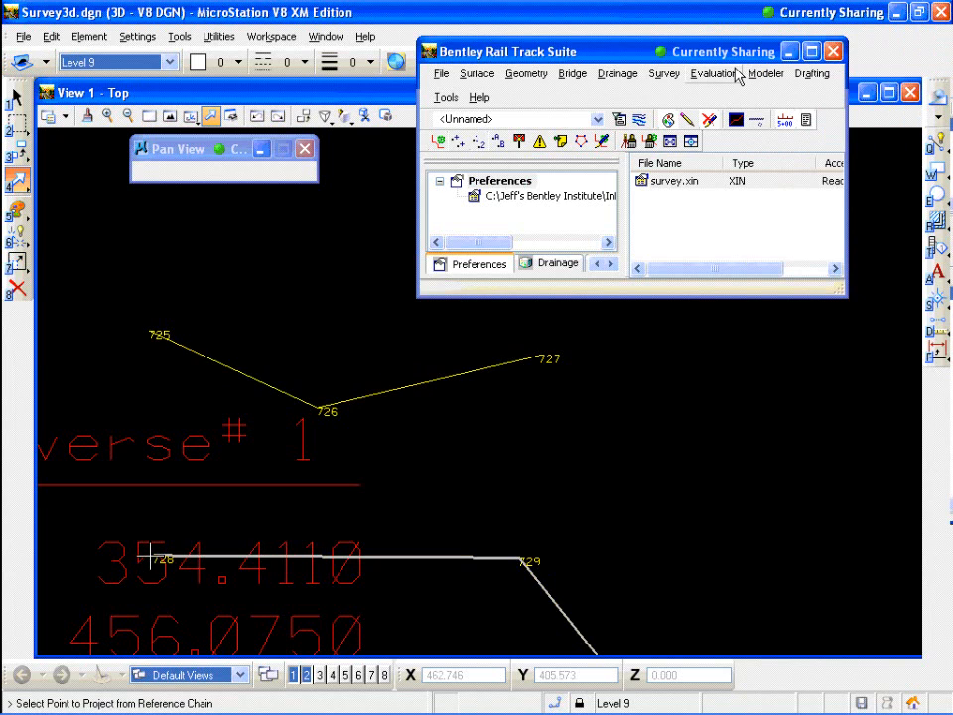
pyautogui.click(321, 409)
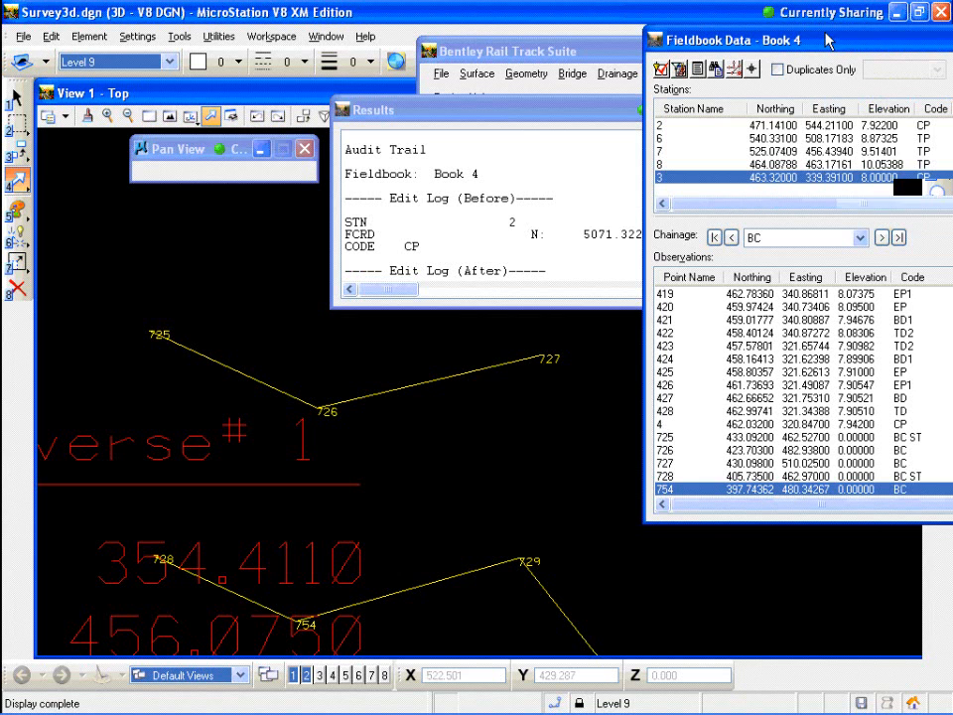
# - Examine the fieldbook observation rows for points 728 and 754 and their BC codes
pyautogui.moveTo(826, 40); pyautogui.dragTo(439, 28)
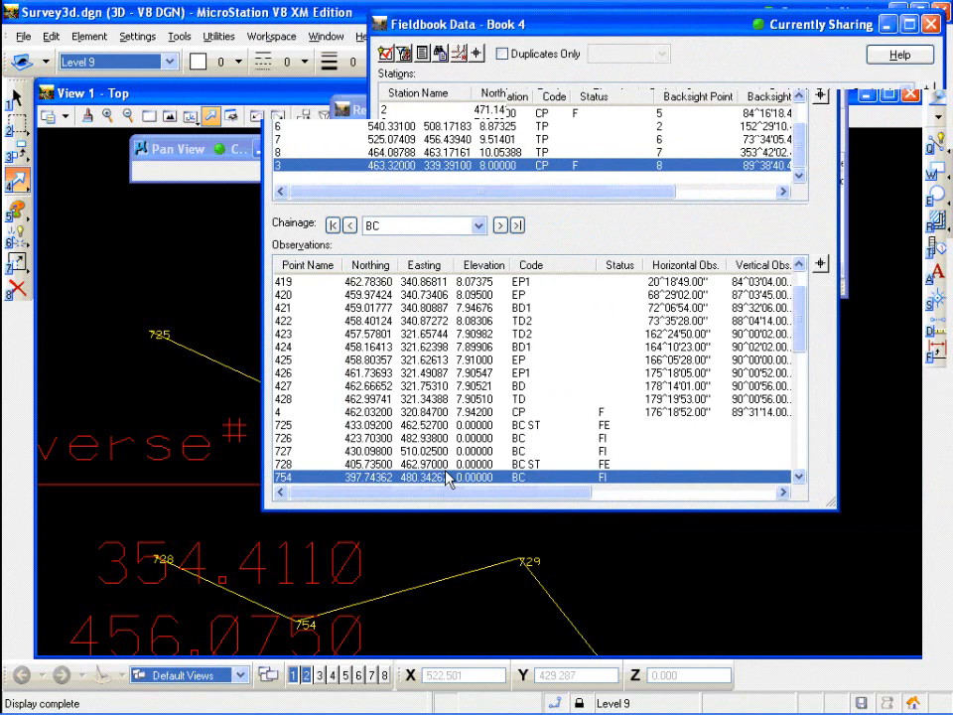
pyautogui.click(908, 476)
pyautogui.click(908, 476)
pyautogui.click(908, 476)
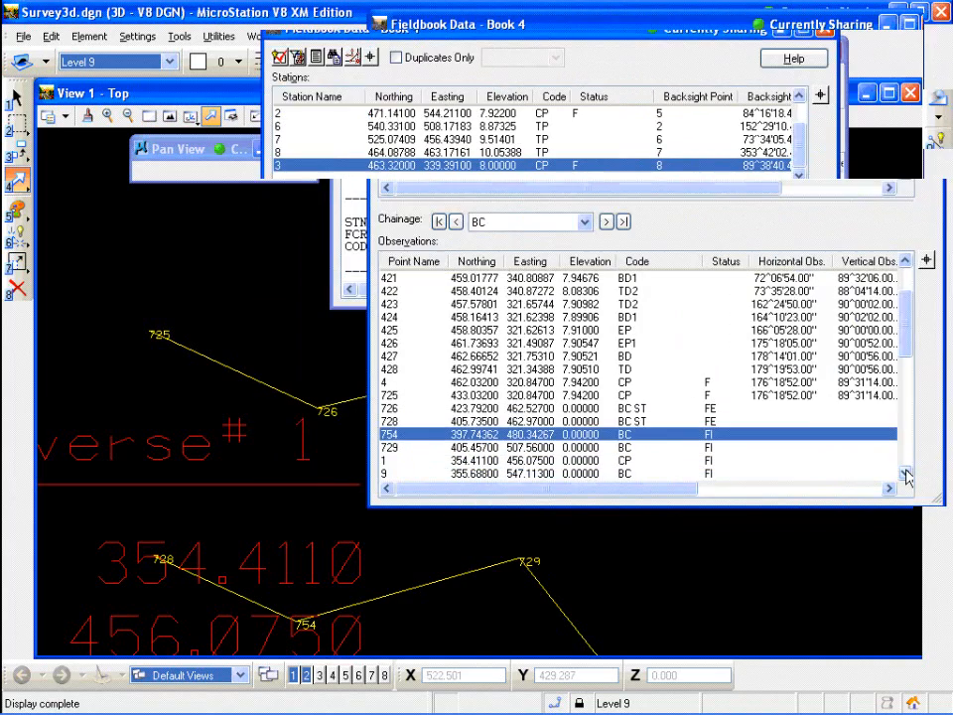
pyautogui.click(907, 476)
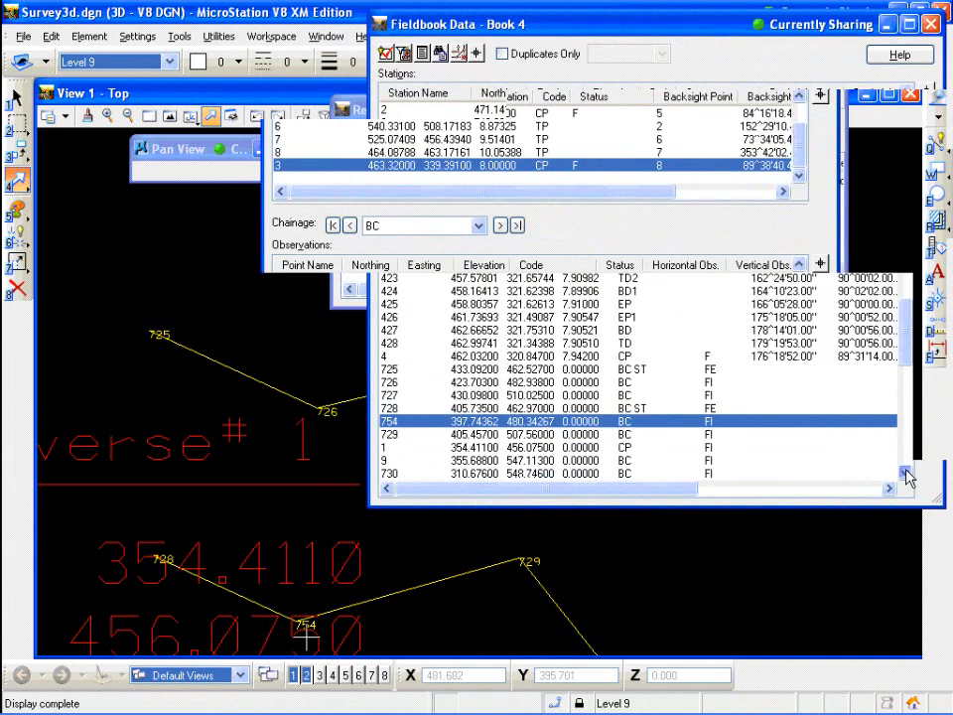
pyautogui.click(908, 475)
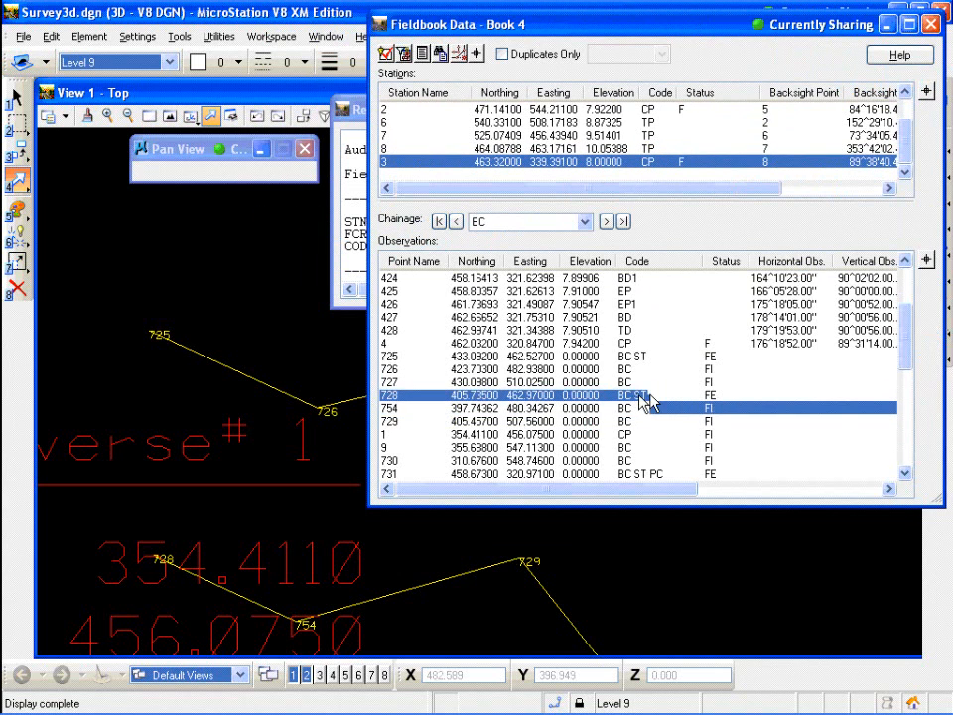
pyautogui.click(660, 407)
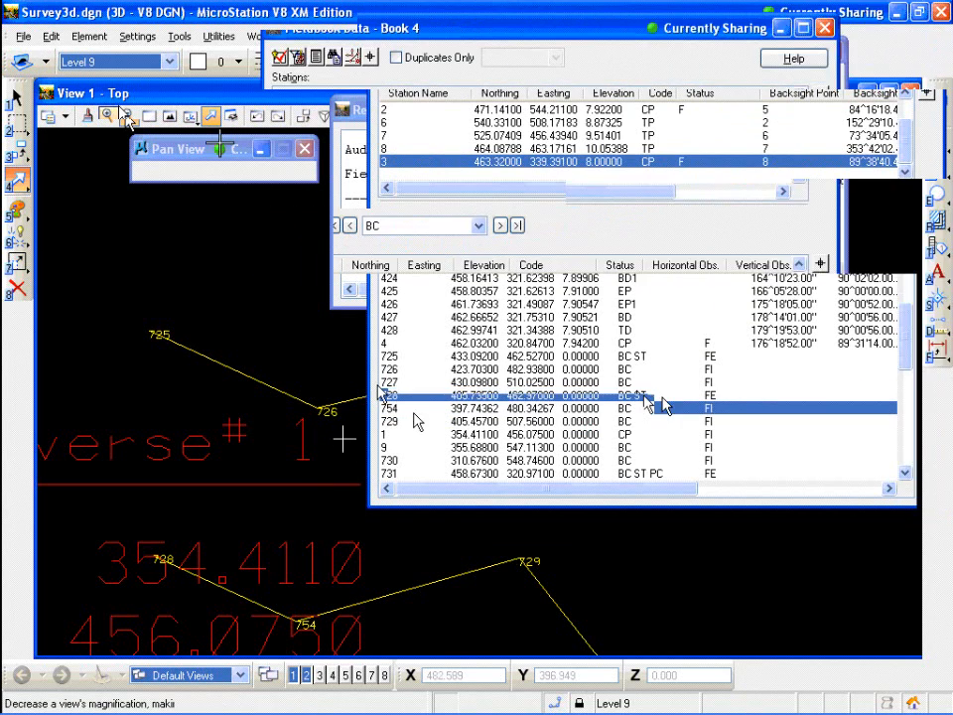
# - Examine the three curved chains with points 731 to 744 near traverse point 4
pyautogui.click(127, 116)
pyautogui.click(120, 215)
pyautogui.click(215, 243)
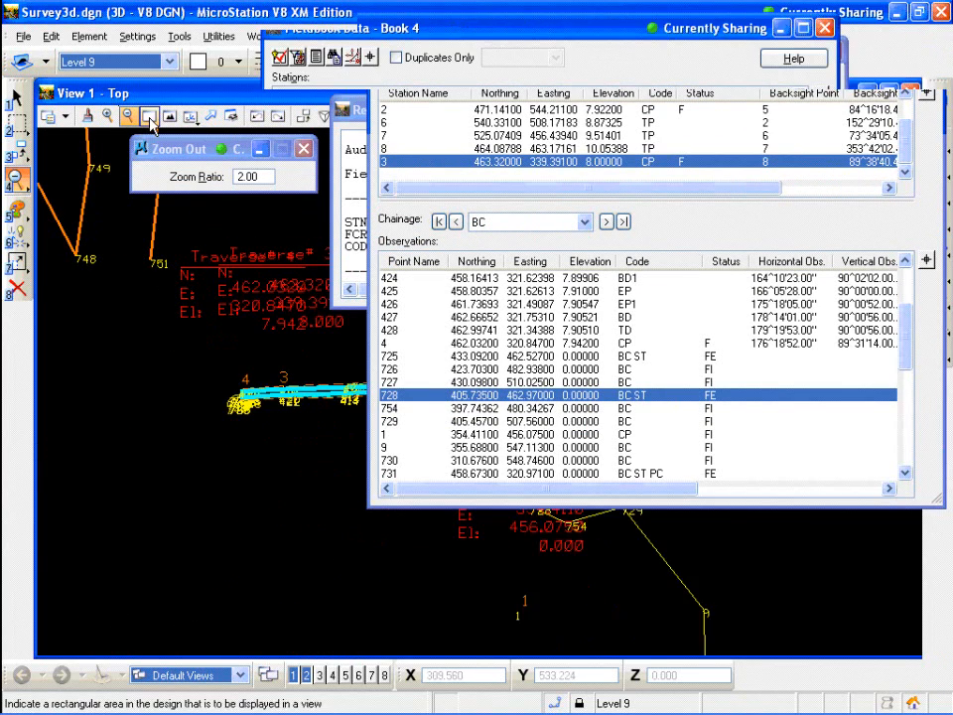
pyautogui.click(149, 117)
pyautogui.click(255, 392)
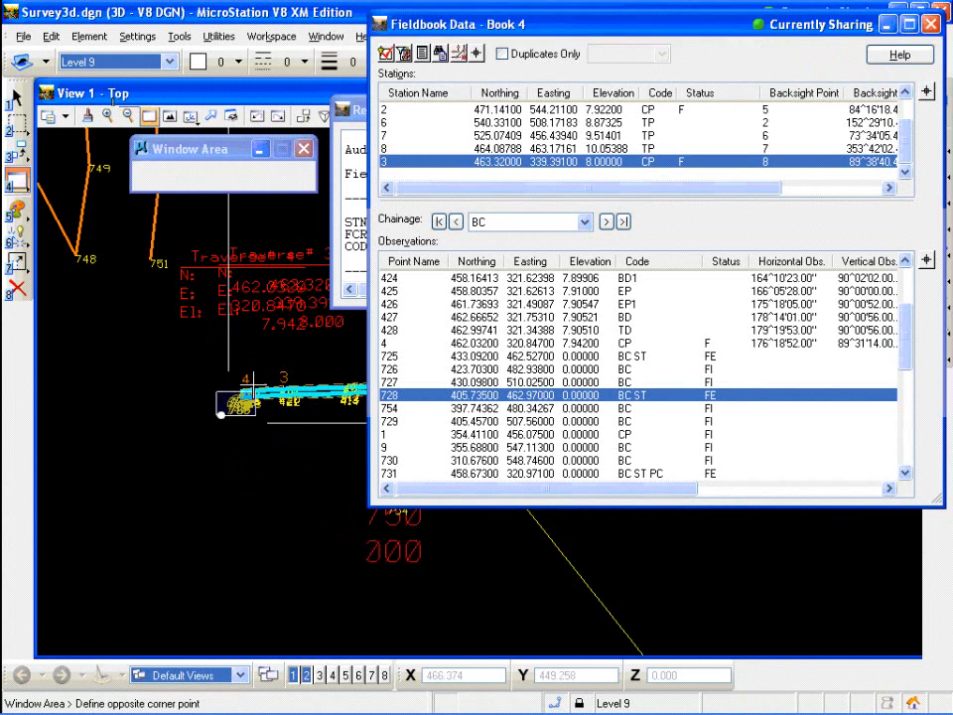
pyautogui.click(219, 413)
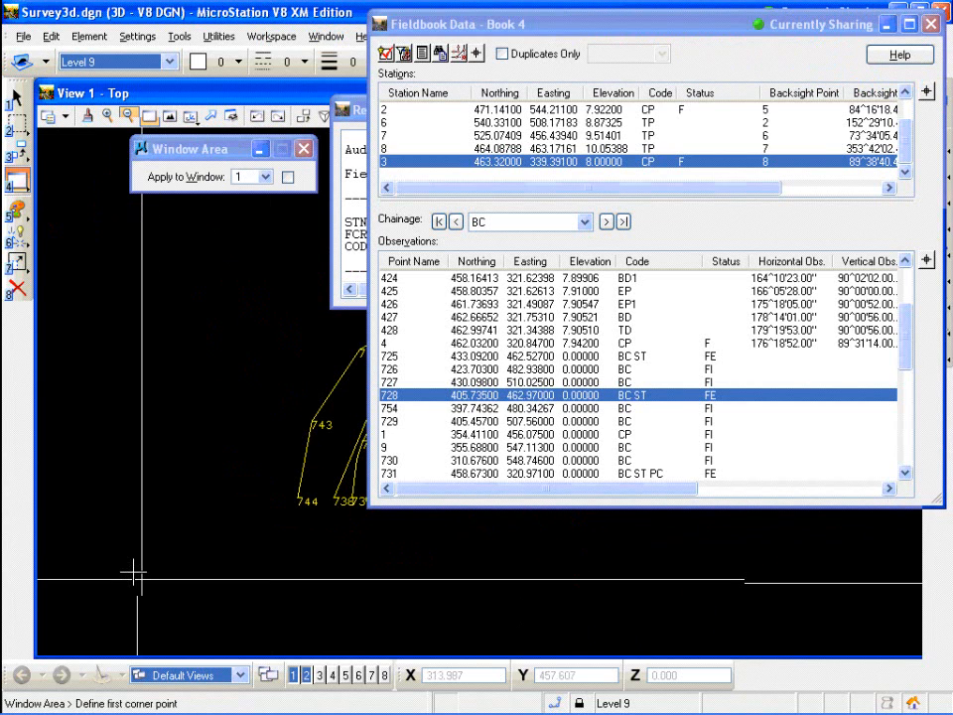
pyautogui.click(210, 117)
pyautogui.moveTo(326, 362); pyautogui.dragTo(180, 478)
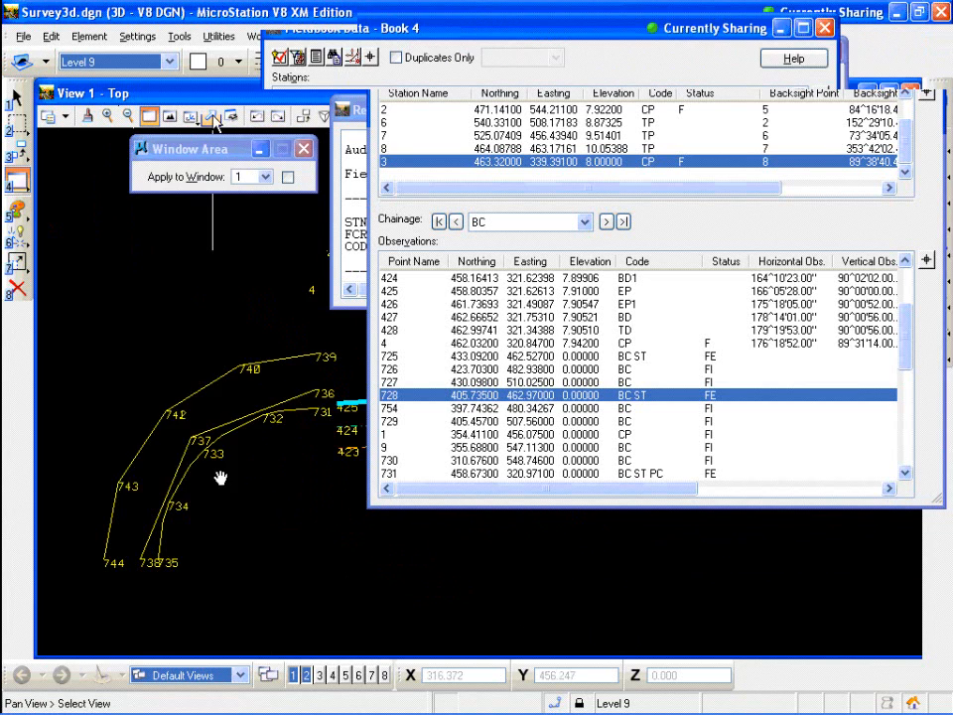
pyautogui.moveTo(326, 361); pyautogui.dragTo(164, 494)
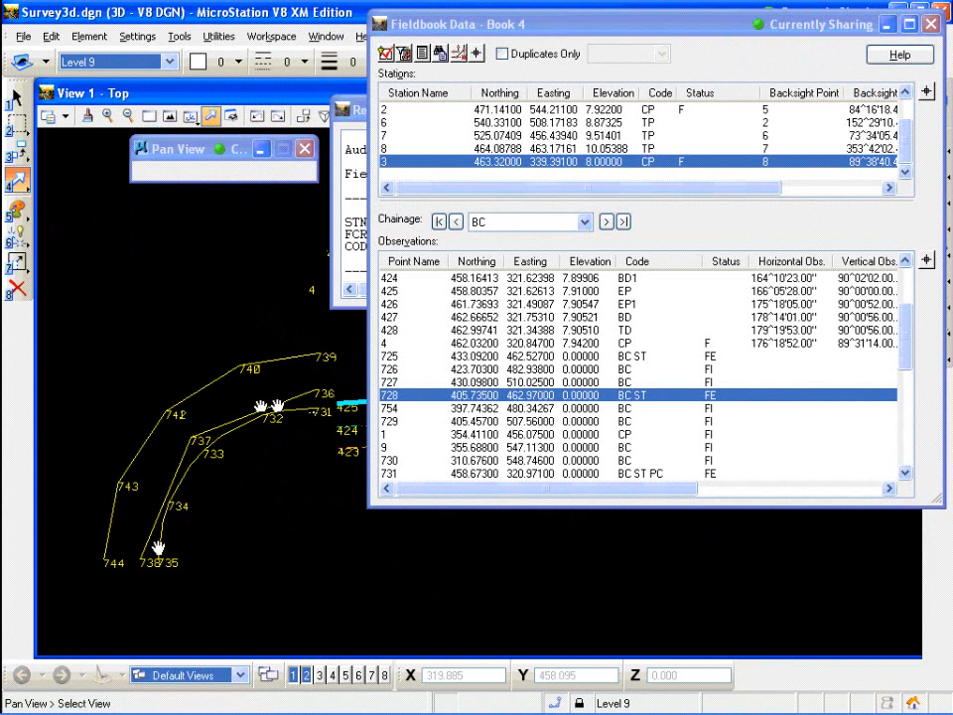
pyautogui.moveTo(277, 405); pyautogui.dragTo(323, 413)
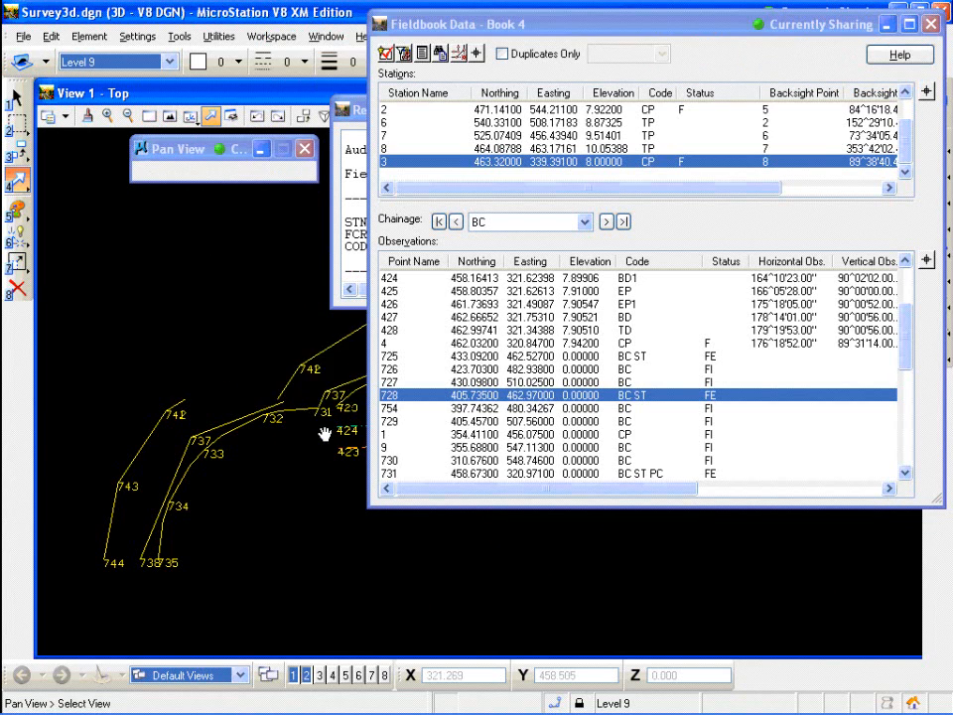
pyautogui.moveTo(325, 422); pyautogui.dragTo(325, 434)
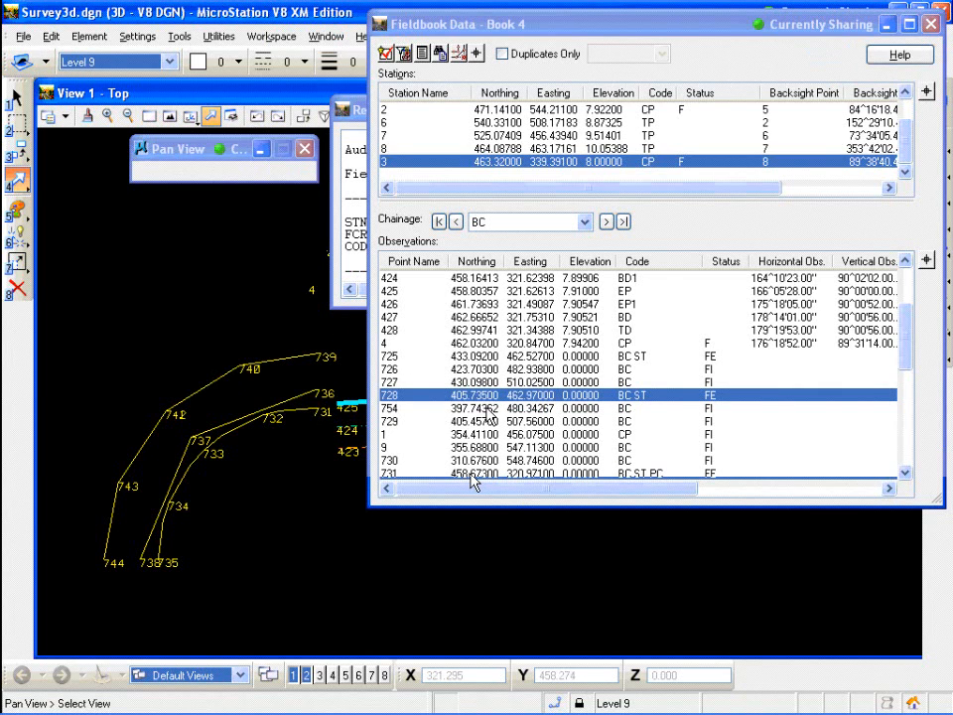
# - Change the feature code of observation 731 to BC ST, removing the PC code
pyautogui.click(472, 474)
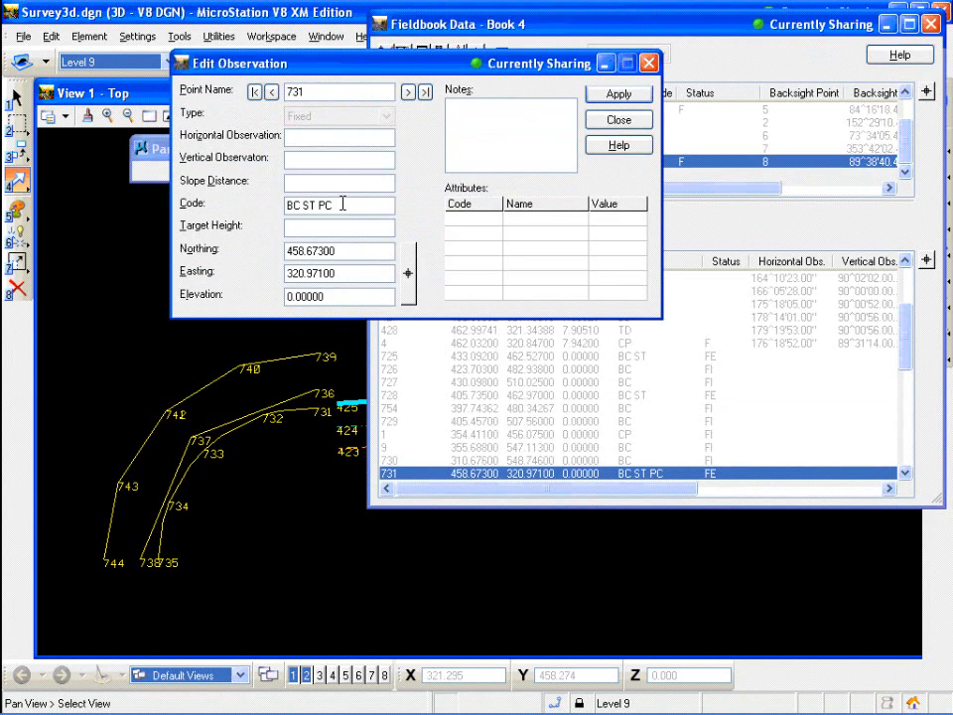
pyautogui.click(343, 203)
pyautogui.press('BackSpace')
pyautogui.press('BackSpace')
pyautogui.press('BackSpace')
pyautogui.click(628, 96)
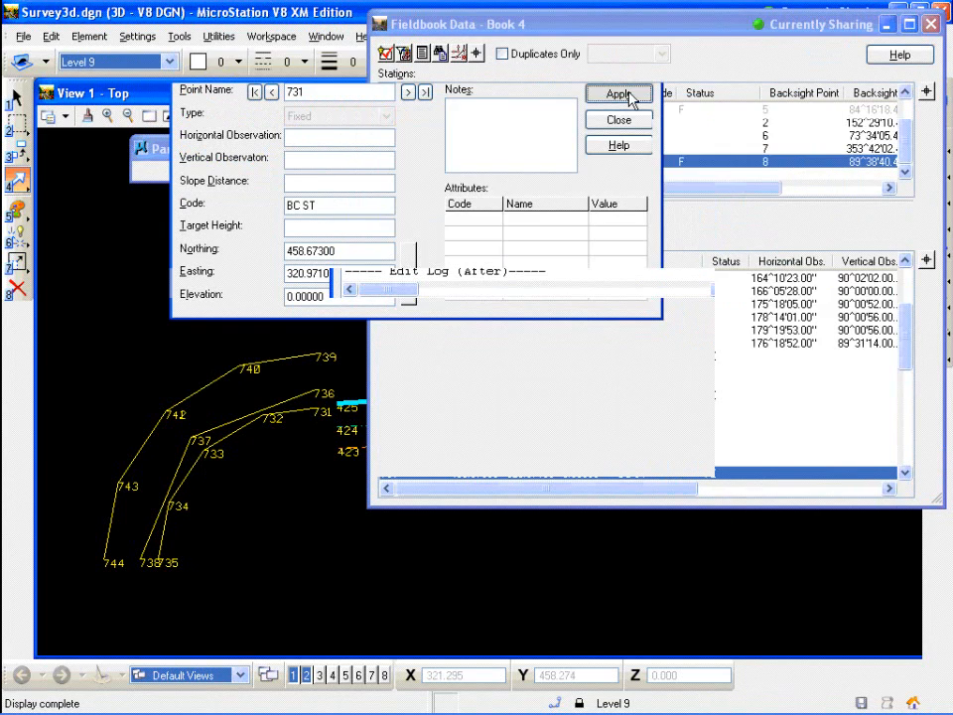
pyautogui.click(777, 140)
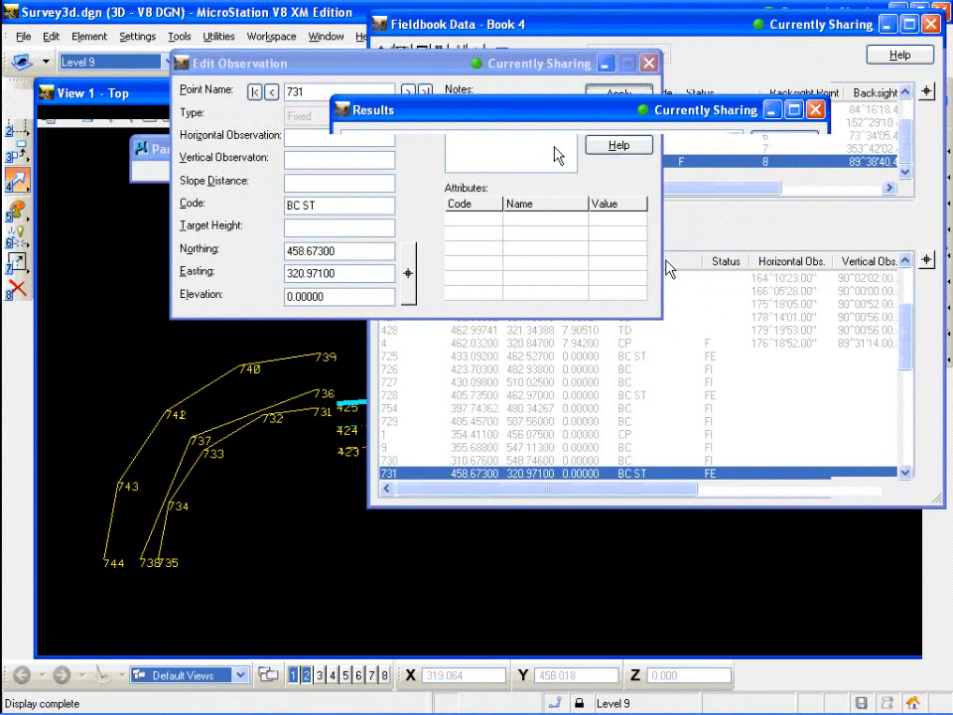
pyautogui.click(619, 120)
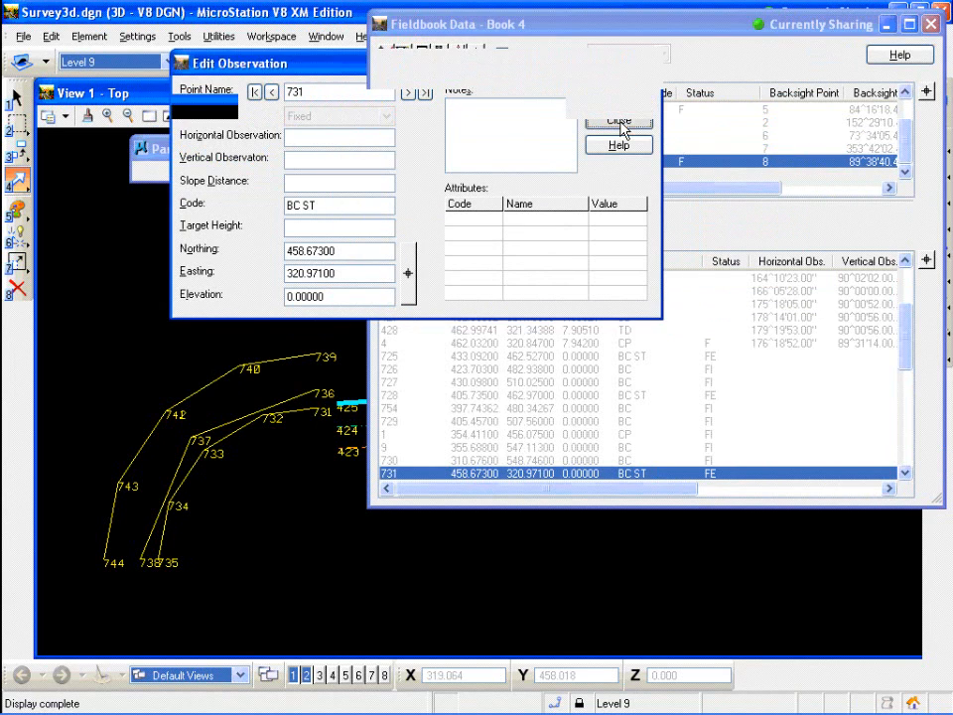
# - Project point 732 from the inner chain onto the adjacent middle chain, using 731 and 736 as the reference points
pyautogui.click(477, 53)
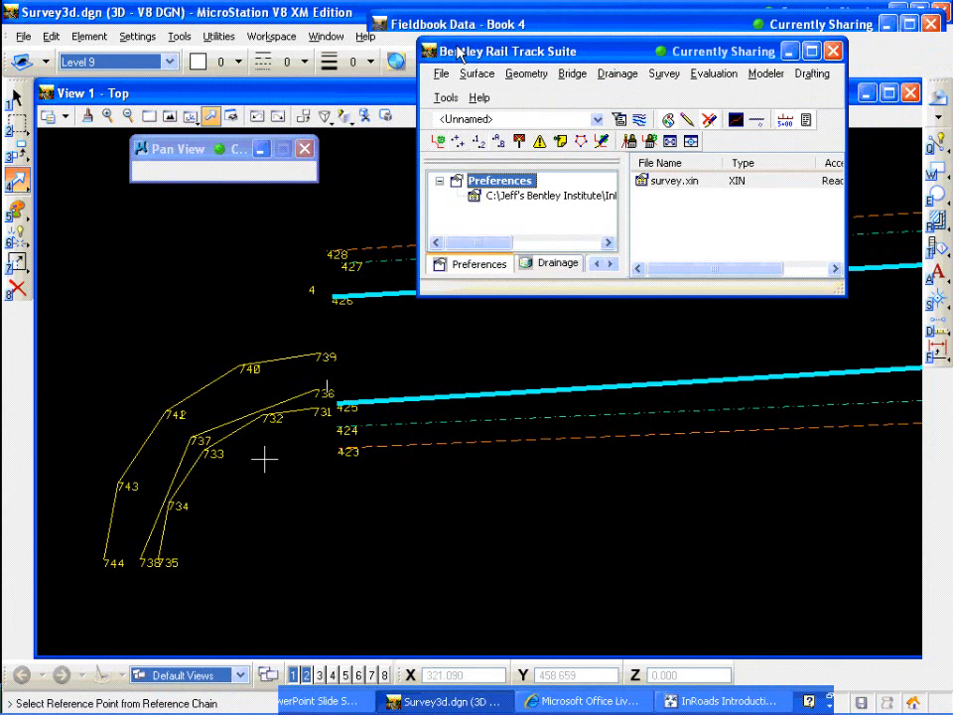
pyautogui.click(319, 412)
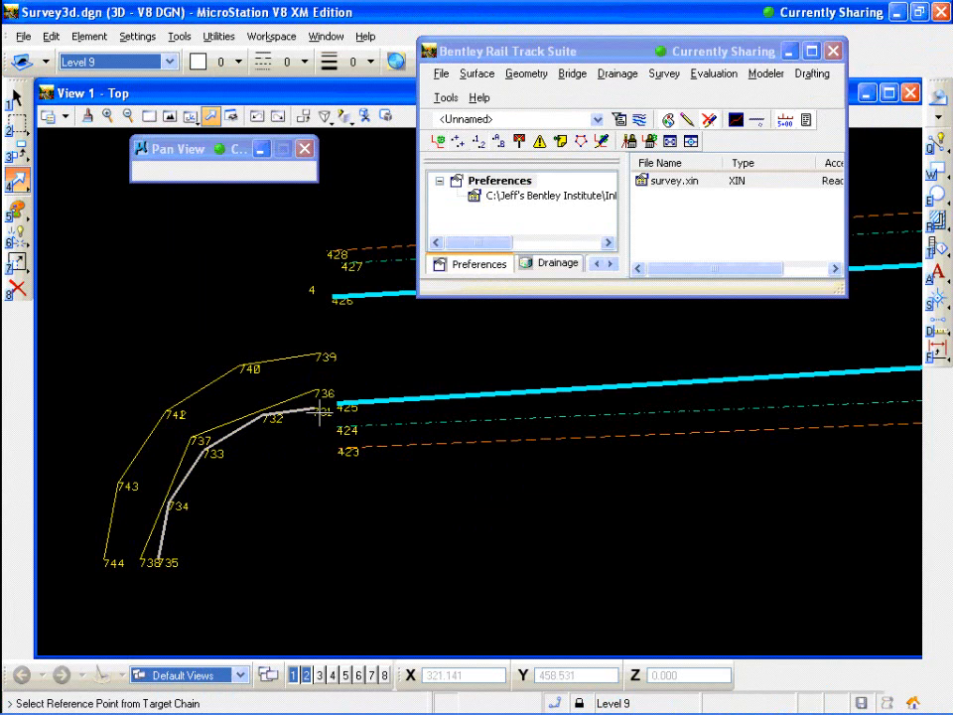
pyautogui.click(458, 54)
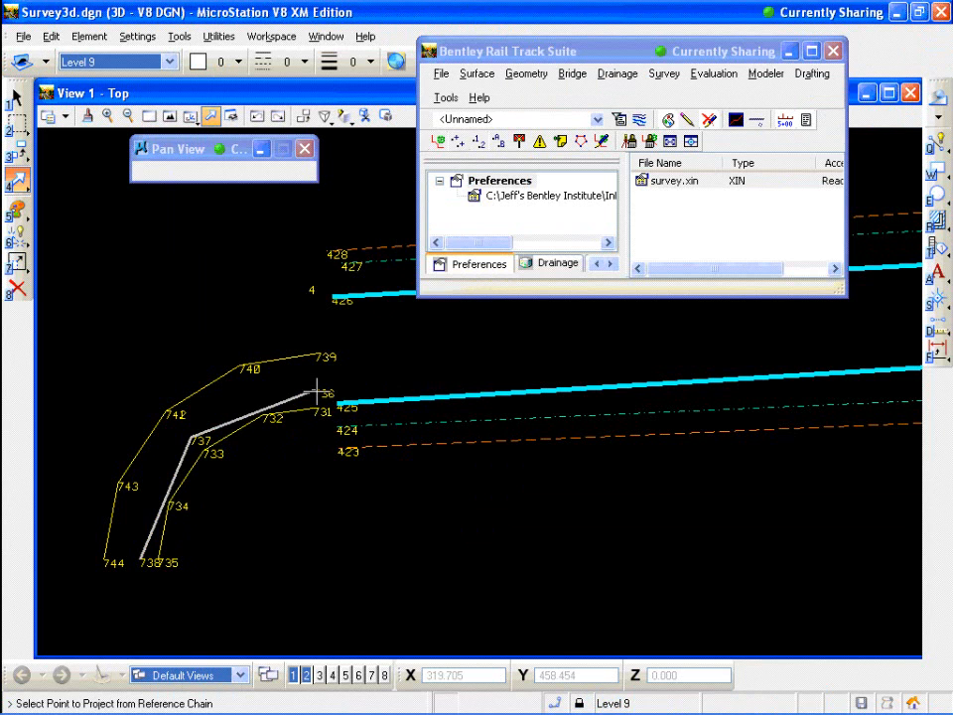
pyautogui.click(317, 392)
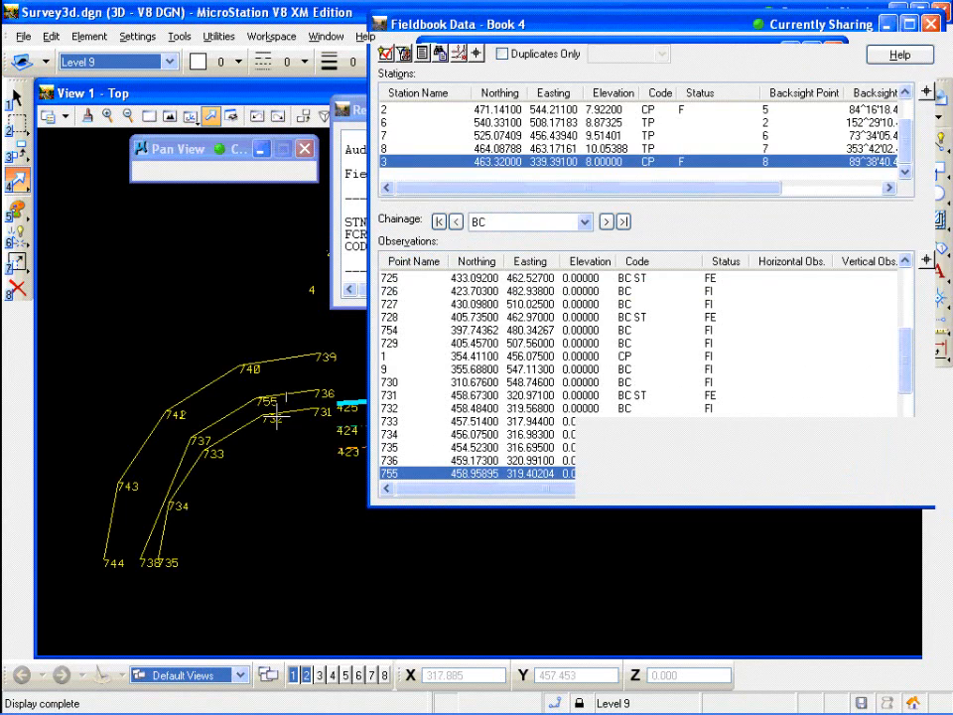
# - Project point 734 from the inner chain onto the middle chain, using 737 on the target chain and 733 as reference points
pyautogui.click(458, 55)
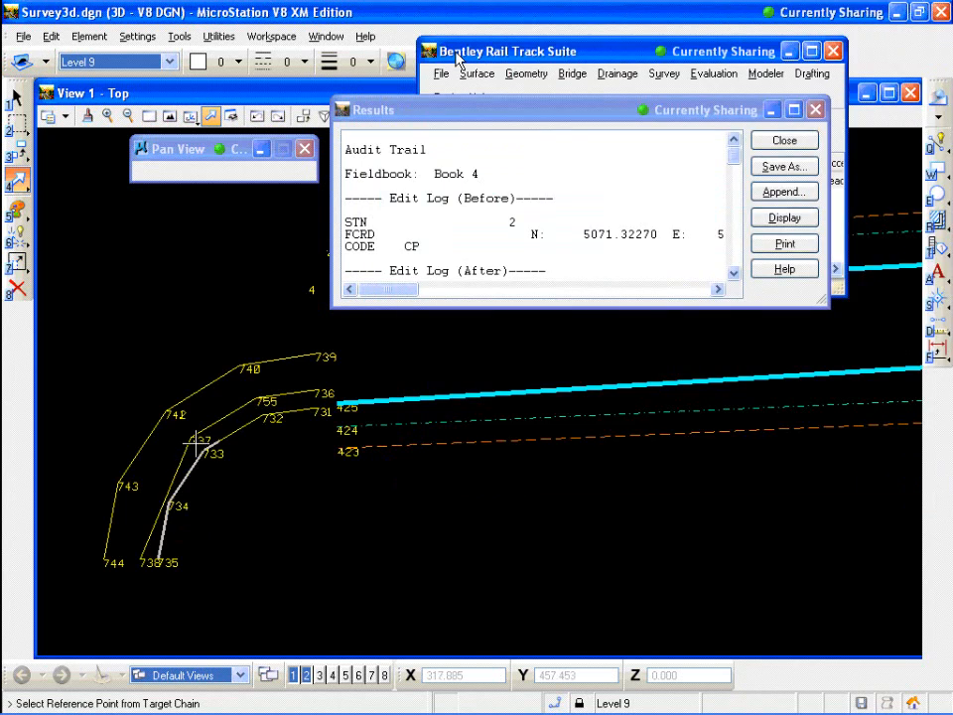
pyautogui.click(194, 440)
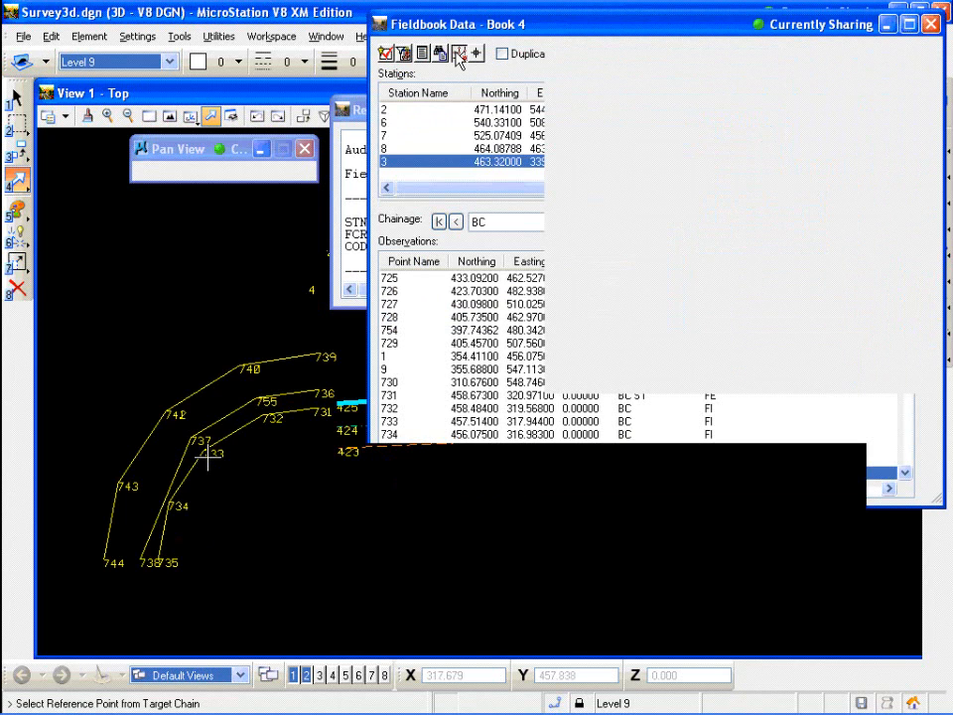
pyautogui.click(209, 457)
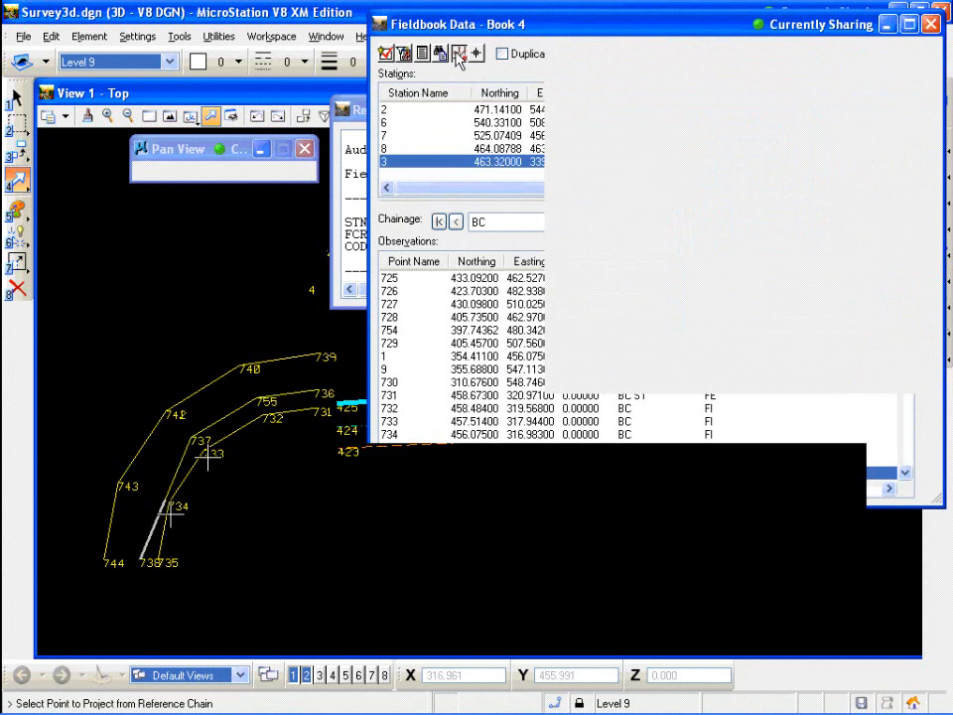
pyautogui.click(170, 509)
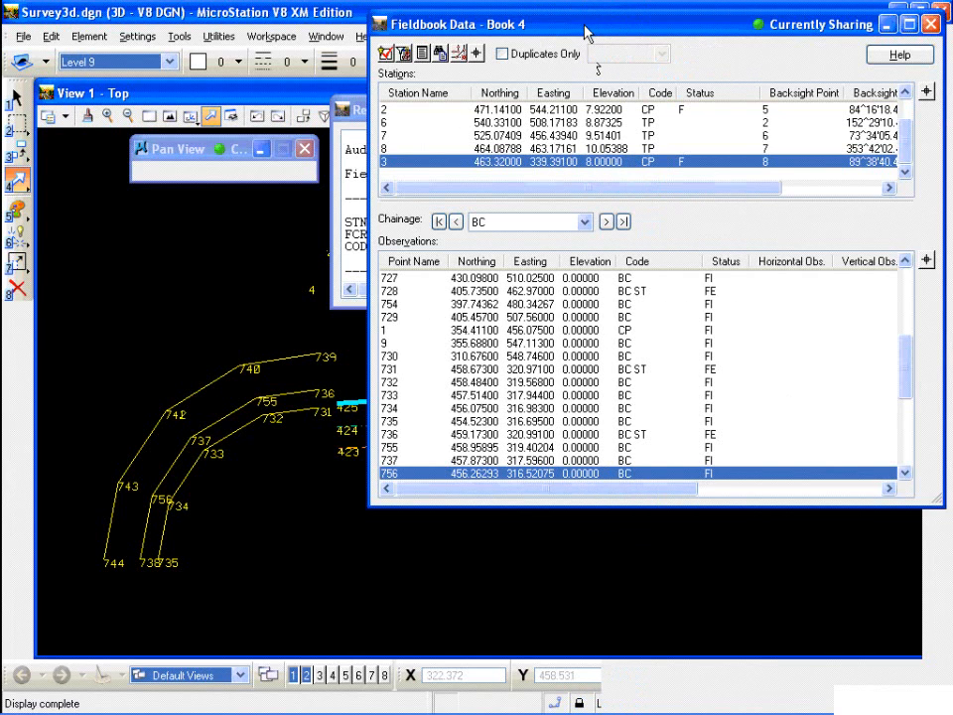
# - Close the audit trail results and open the survey control codes list
pyautogui.moveTo(586, 33); pyautogui.dragTo(529, 34)
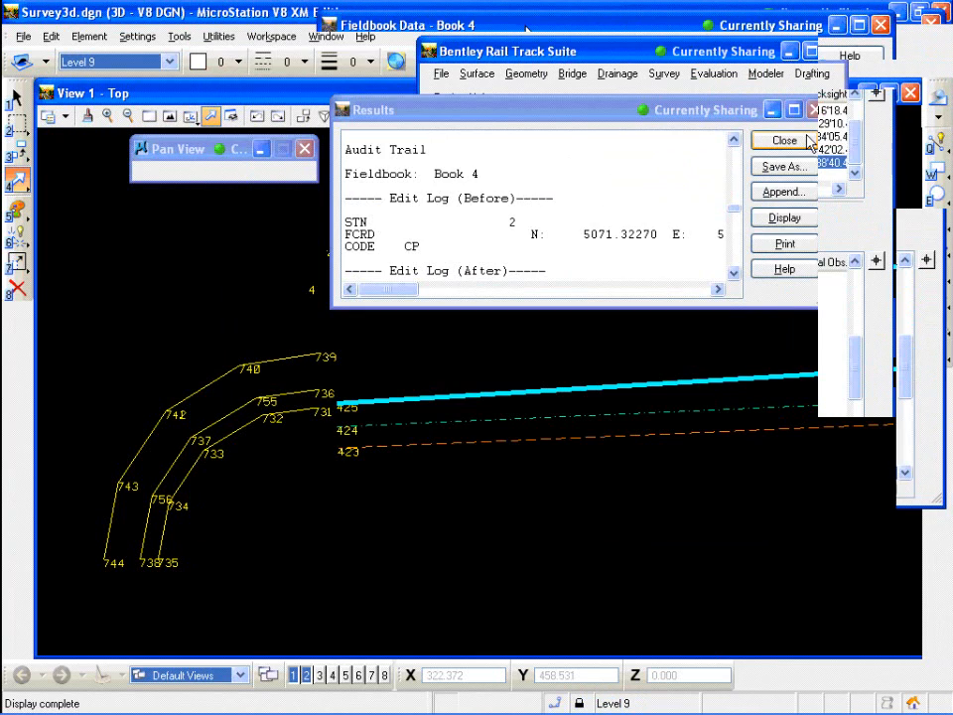
pyautogui.click(810, 140)
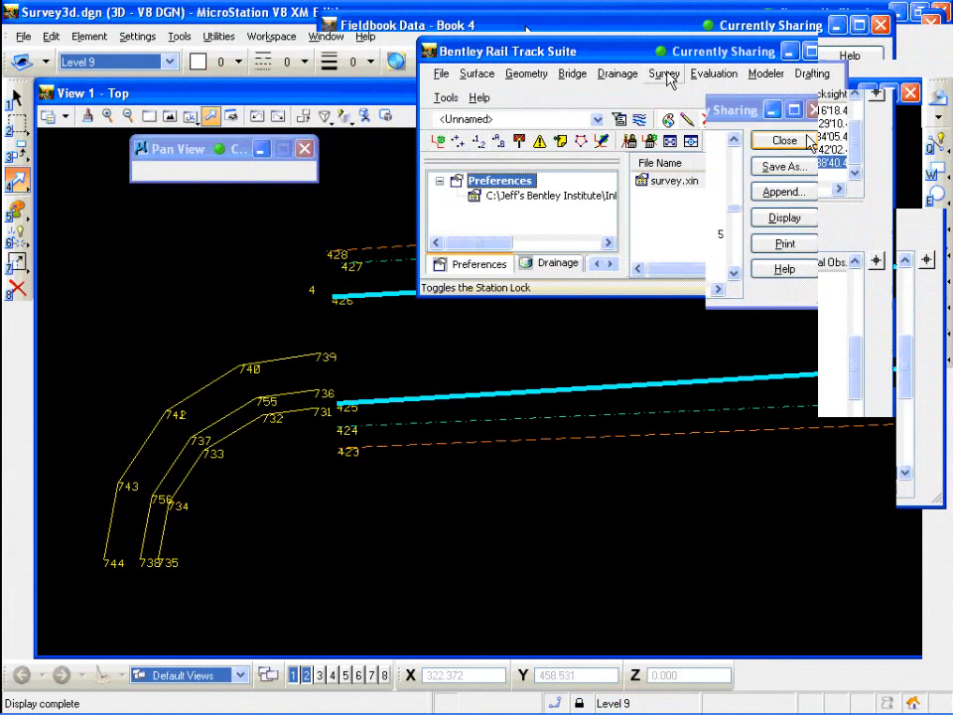
pyautogui.click(664, 73)
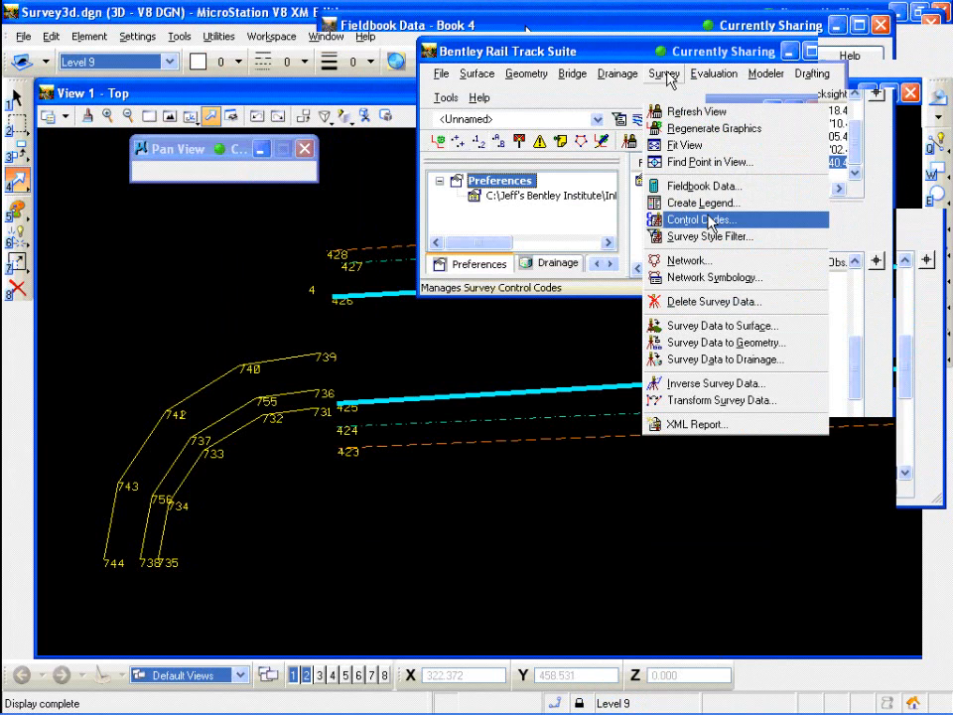
pyautogui.click(710, 220)
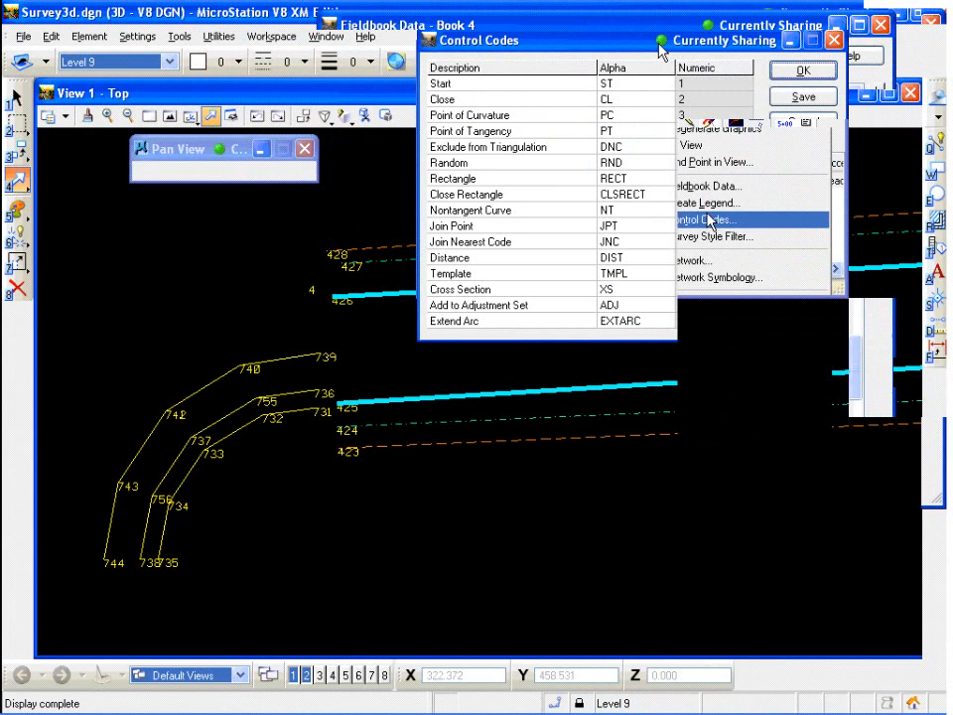
pyautogui.moveTo(660, 43); pyautogui.dragTo(602, 89)
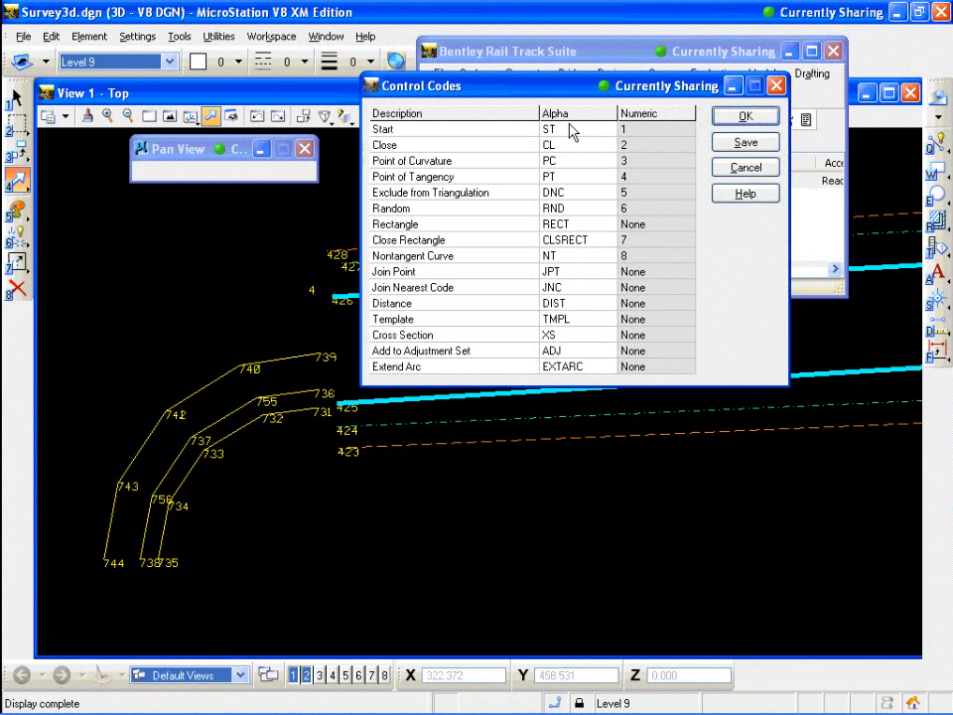
# - Examine the alpha and numeric values of the Start and Close control codes, and leave the list without saving
pyautogui.click(568, 129)
pyautogui.click(576, 145)
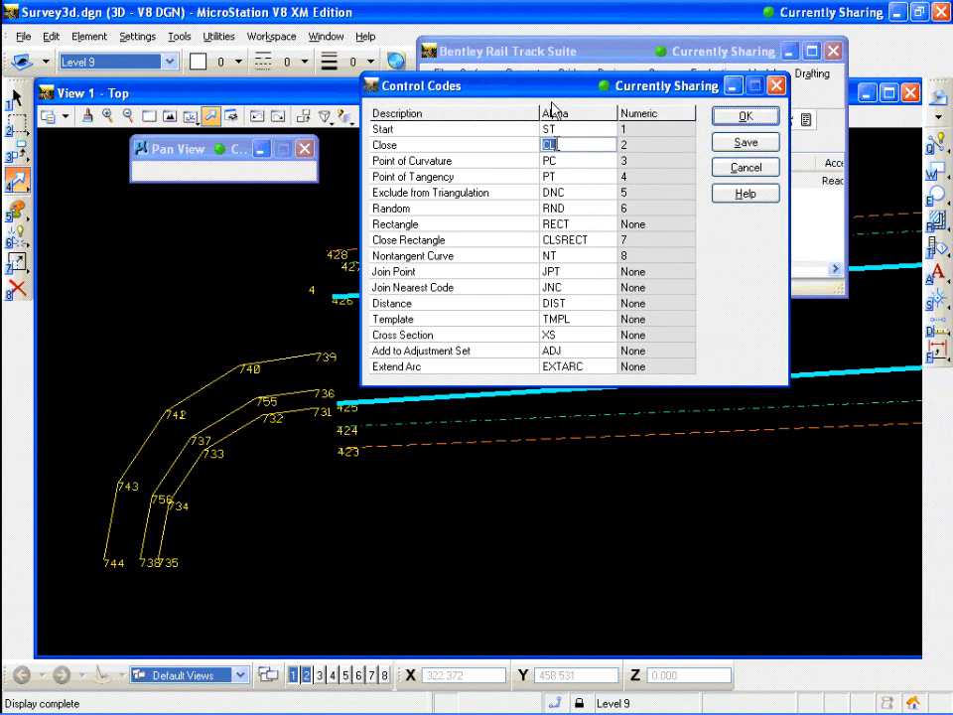
pyautogui.click(642, 129)
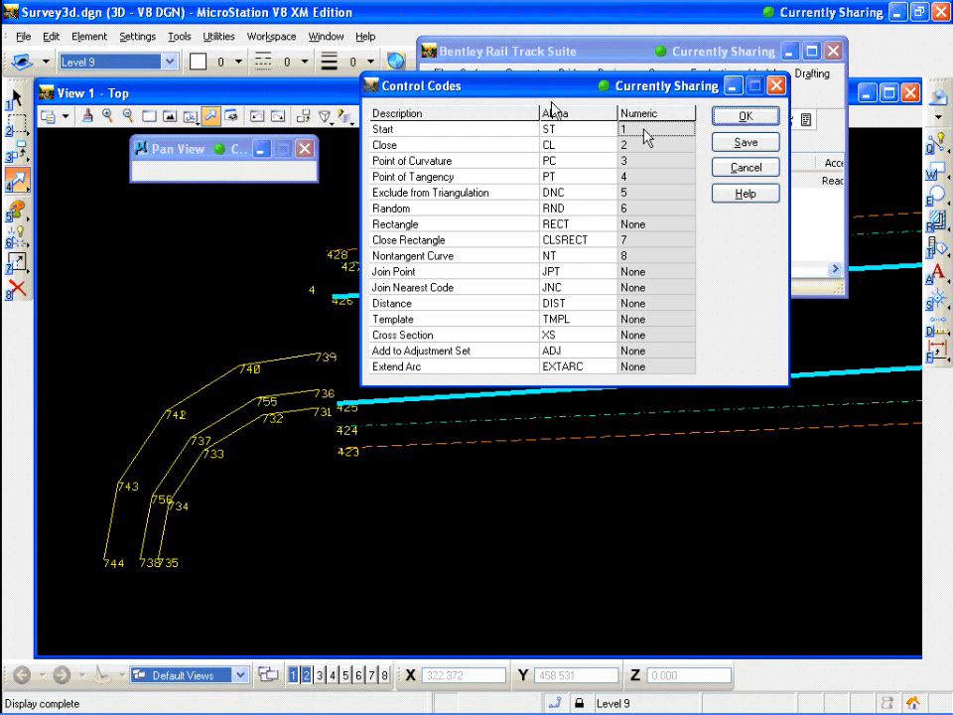
pyautogui.click(562, 137)
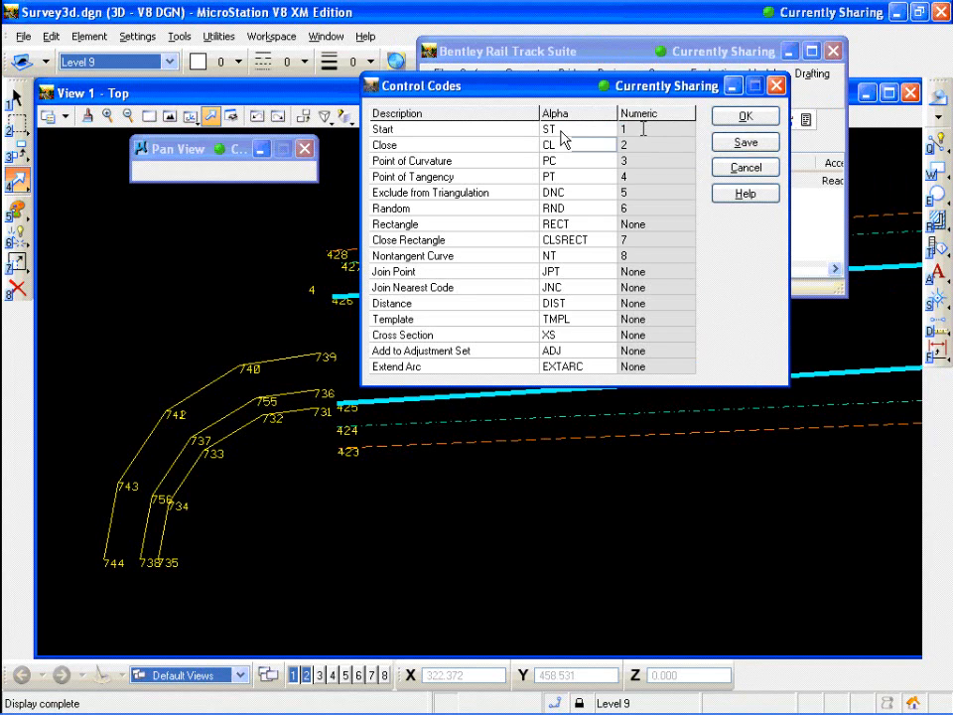
pyautogui.click(642, 128)
pyautogui.click(743, 167)
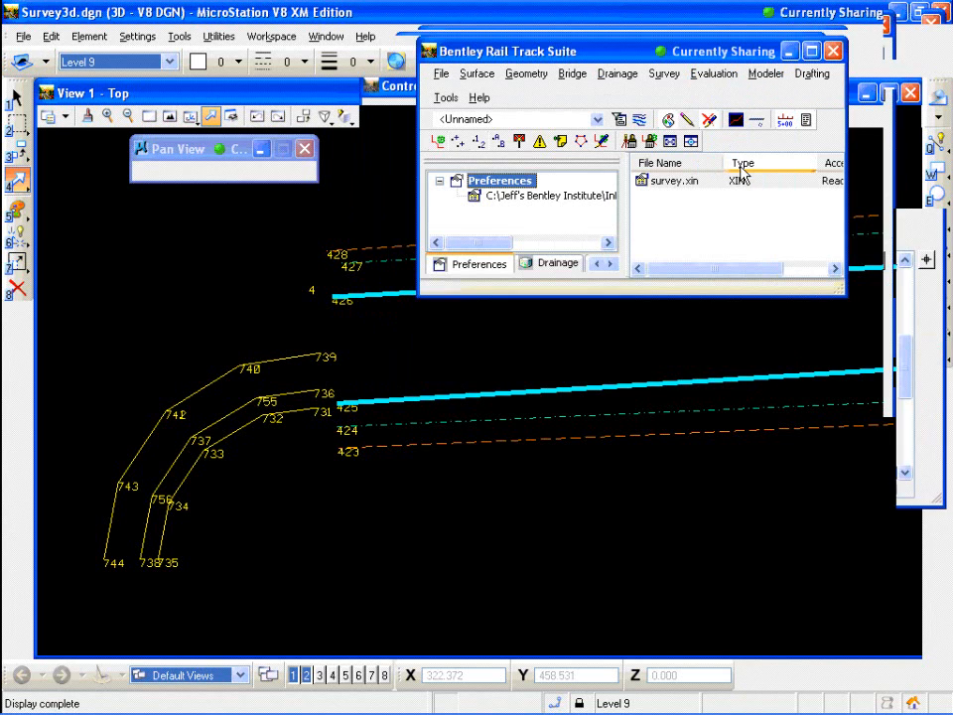
# - Reopen the Book 4 fieldbook data and list the observations of the SURVEY station
pyautogui.moveTo(690, 57)
pyautogui.mouseDown()
pyautogui.moveTo(606, 79)
pyautogui.moveTo(551, 120)
pyautogui.mouseUp()
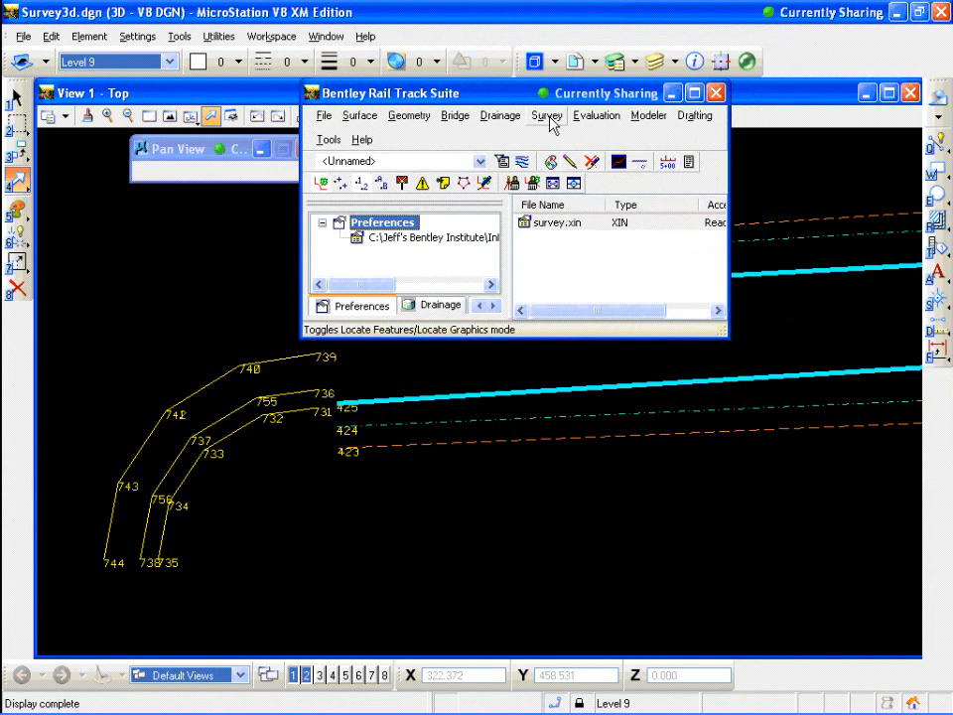
pyautogui.click(550, 117)
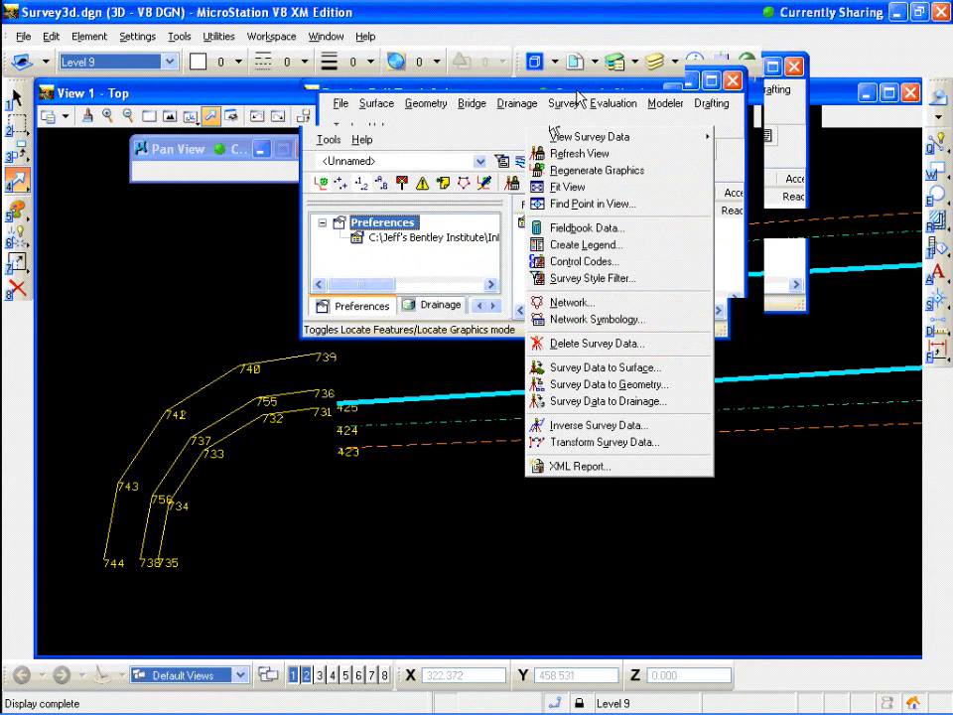
pyautogui.click(584, 228)
pyautogui.moveTo(425, 58); pyautogui.dragTo(594, 51)
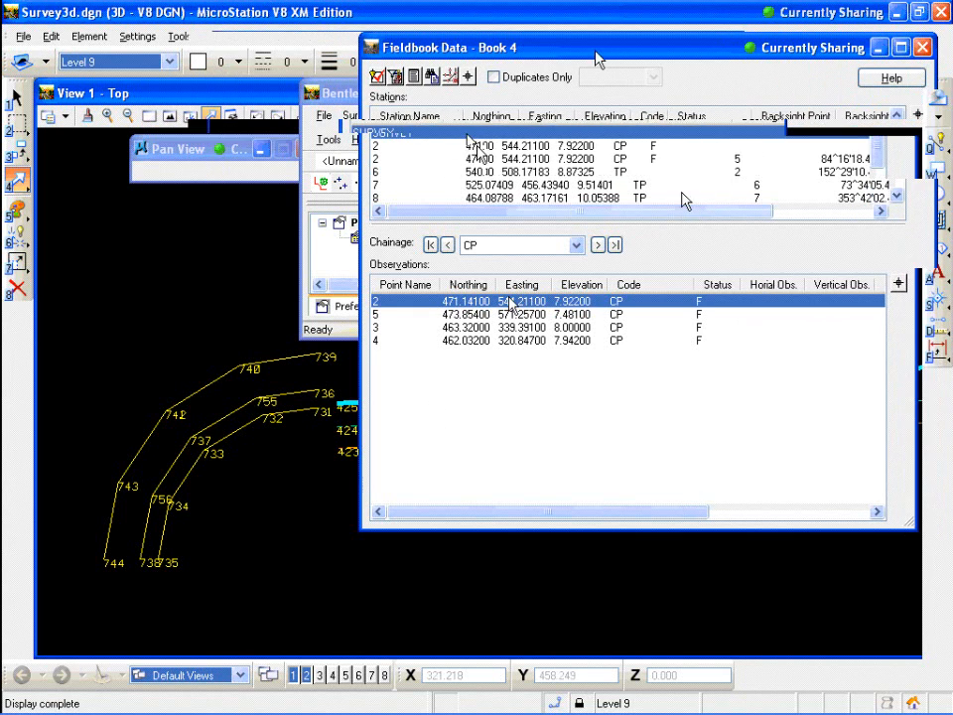
pyautogui.click(476, 146)
pyautogui.click(438, 145)
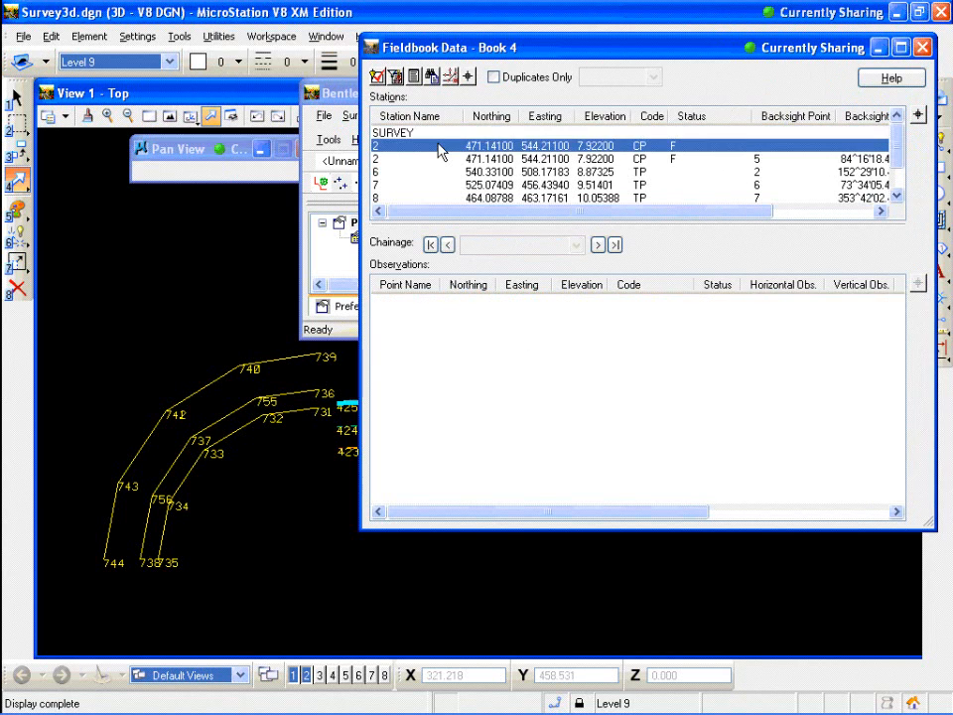
pyautogui.click(420, 131)
pyautogui.click(439, 145)
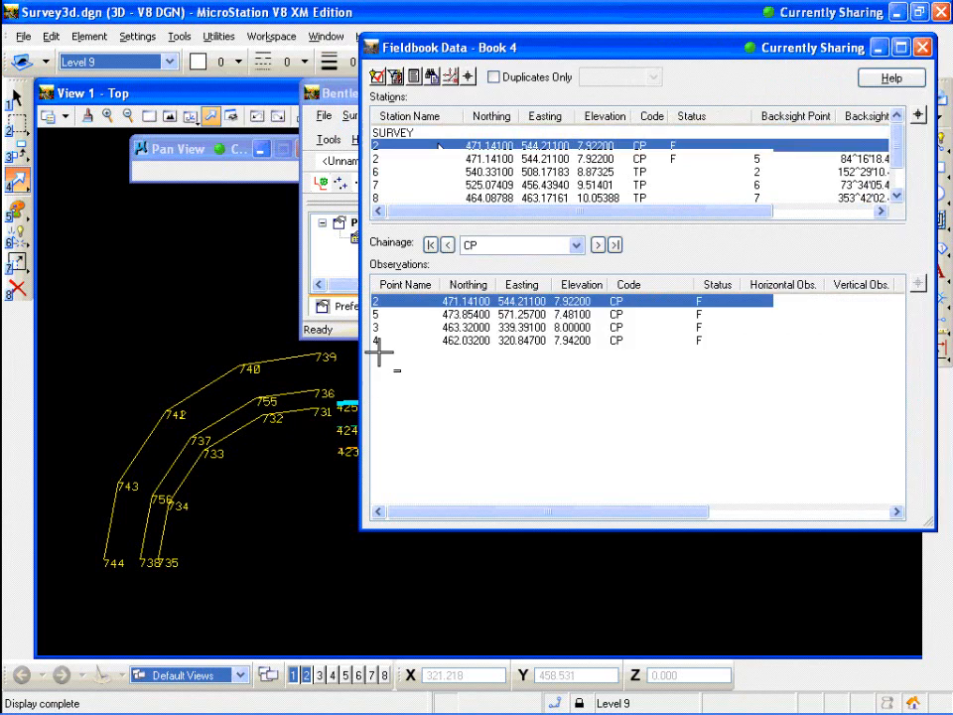
# - Find observation 731 by its point name and select its row under station 3
pyautogui.rightClick(400, 307)
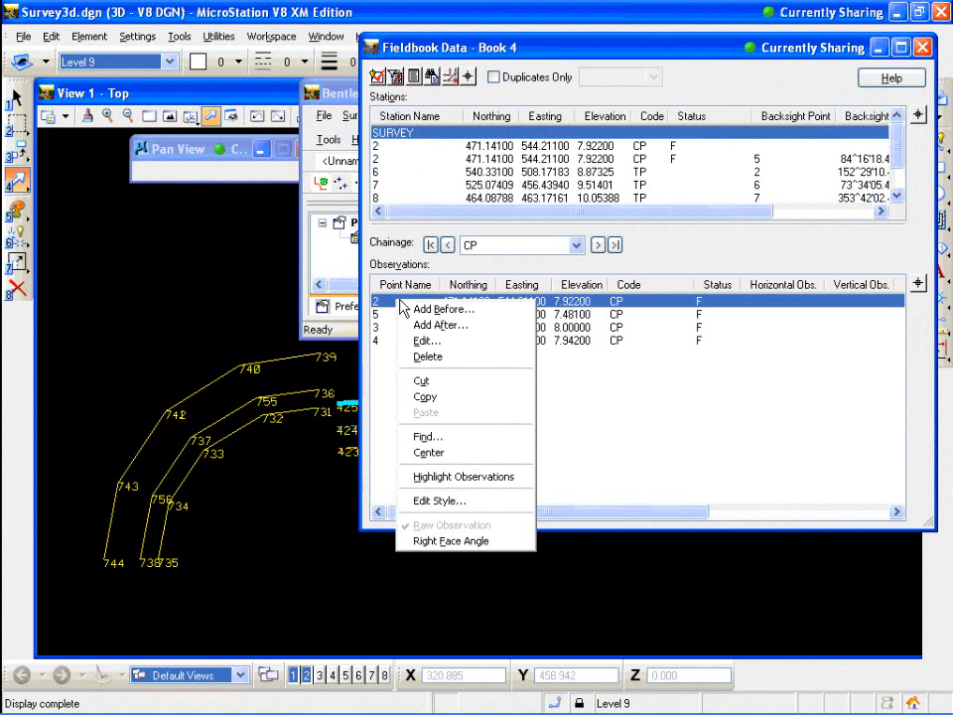
pyautogui.click(461, 441)
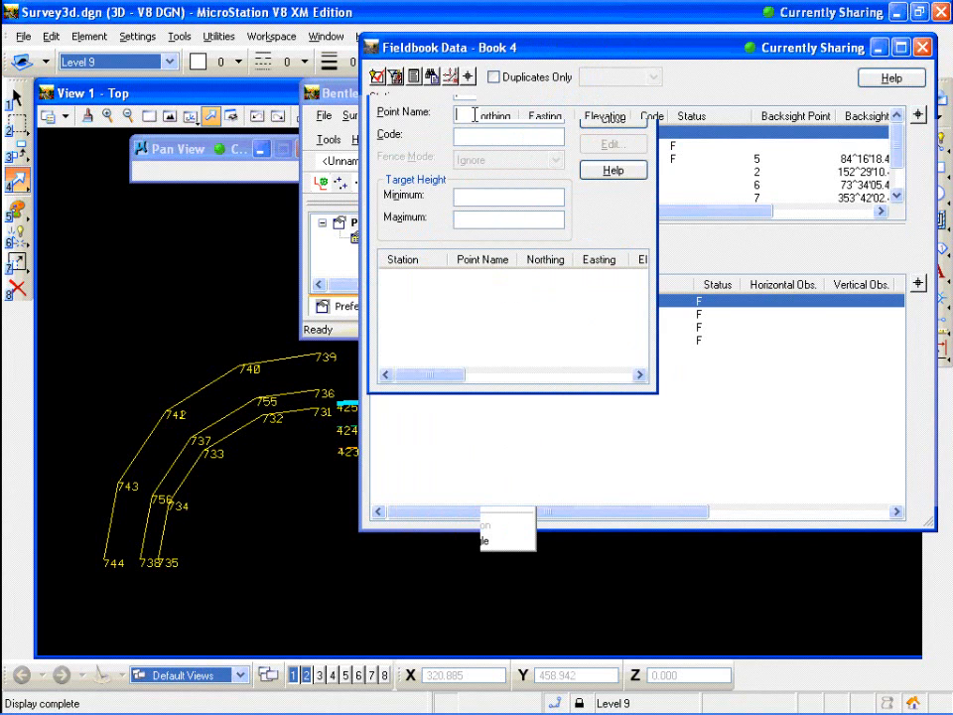
pyautogui.write('731')
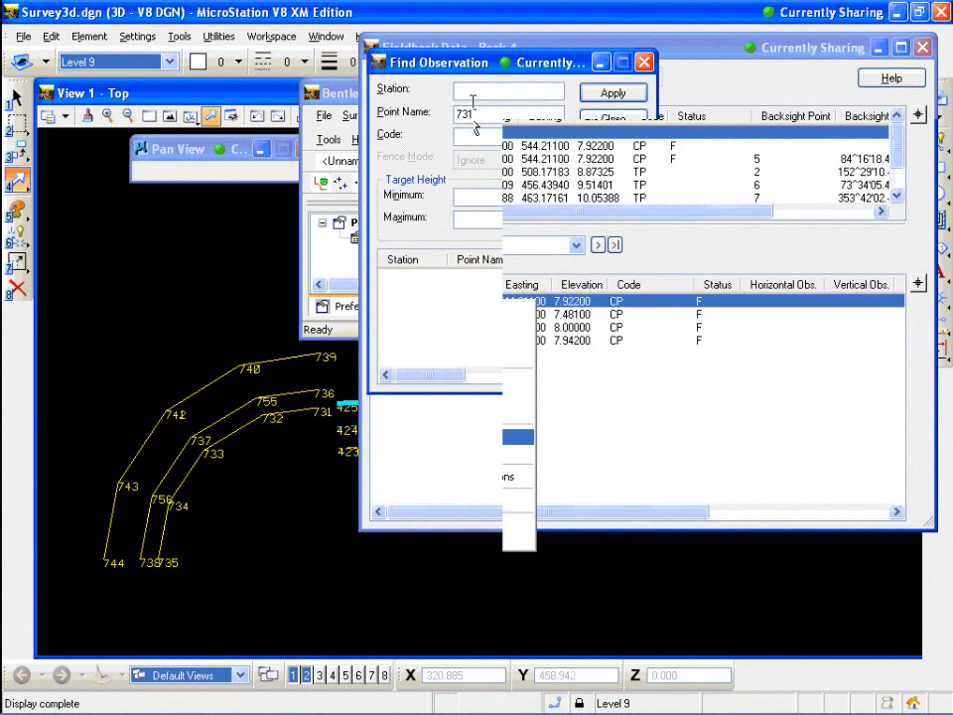
pyautogui.click(615, 95)
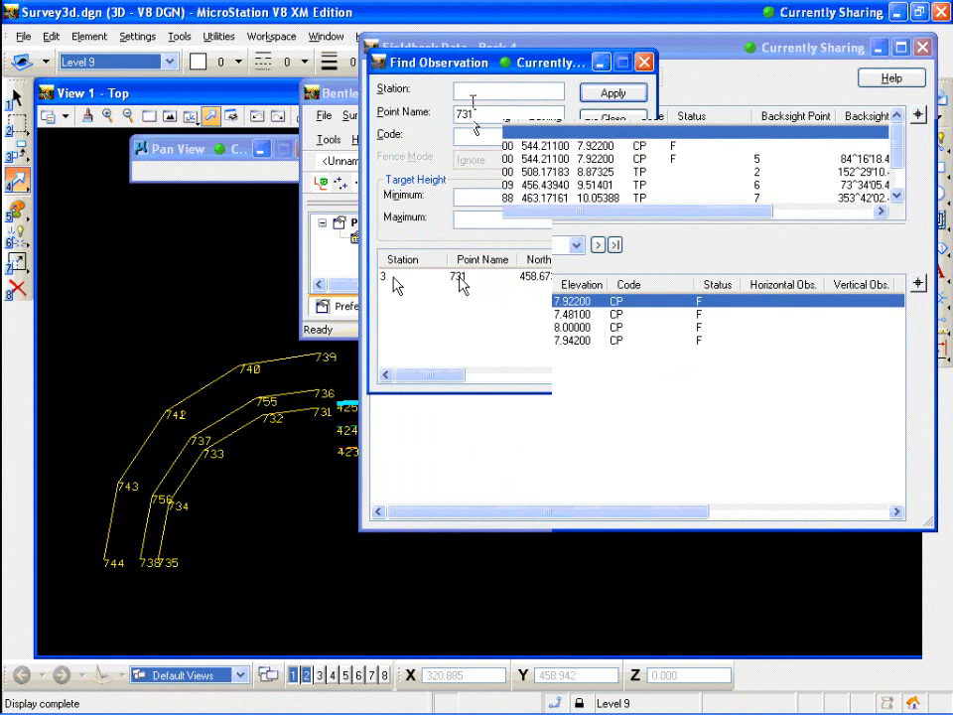
pyautogui.click(396, 286)
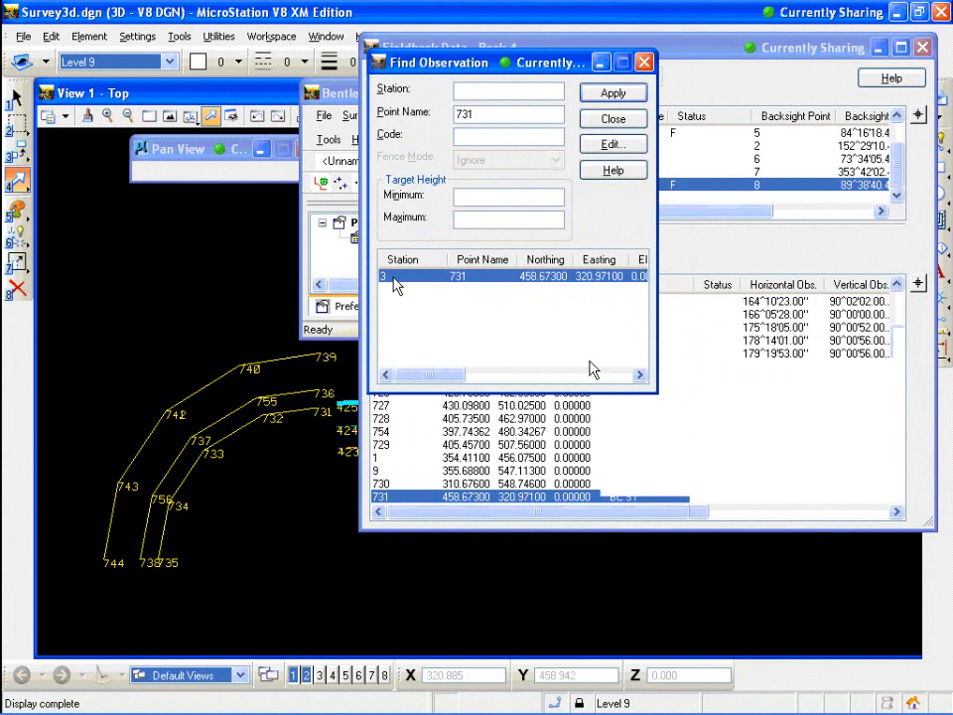
pyautogui.click(632, 125)
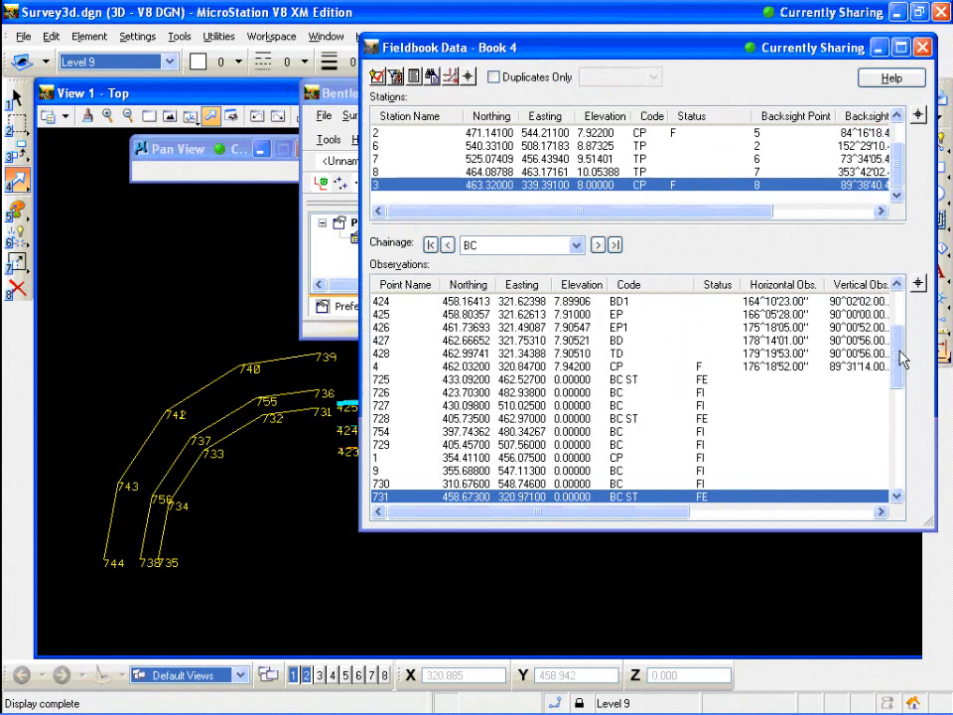
pyautogui.moveTo(899, 352); pyautogui.dragTo(899, 365)
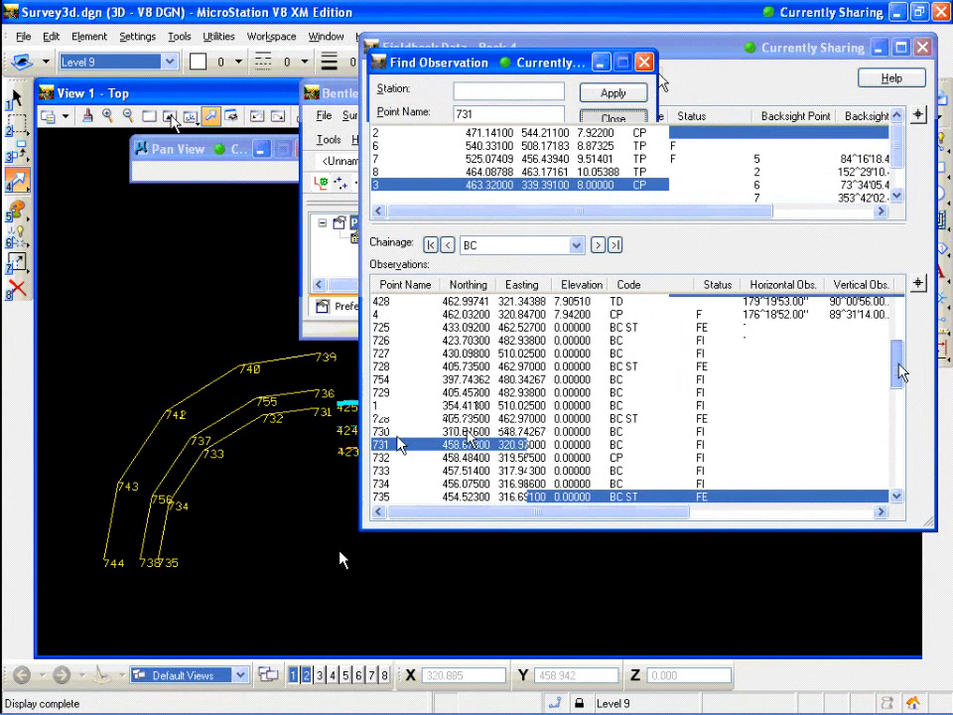
# - Zoom in on a small area beside the curved chains and centre the drawing view on observation 731
pyautogui.click(152, 117)
pyautogui.click(275, 553)
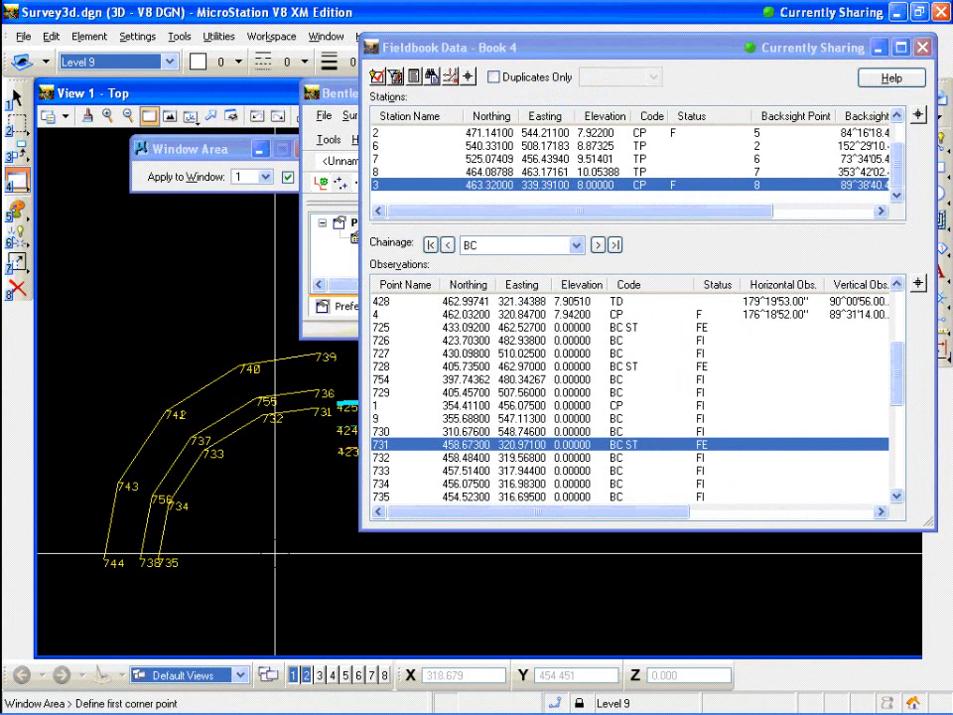
pyautogui.click(315, 487)
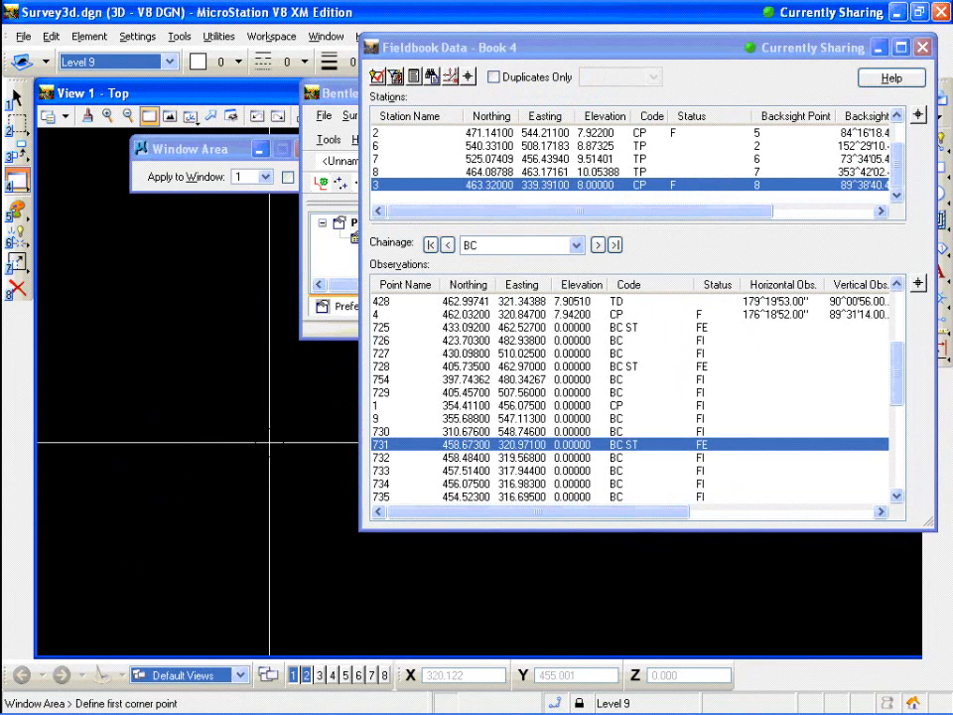
pyautogui.click(388, 446)
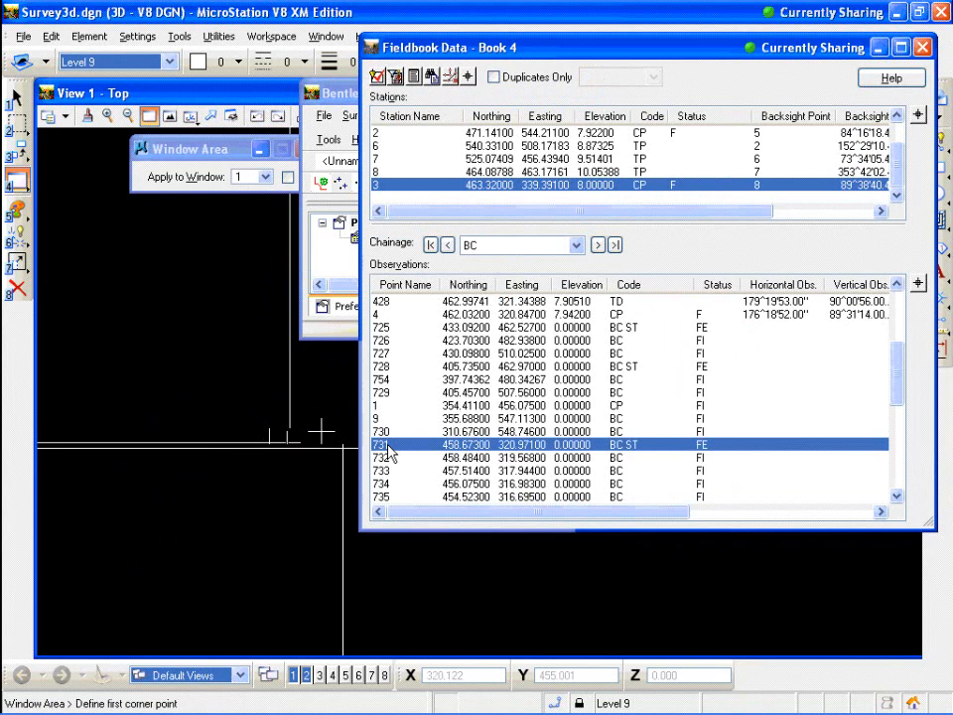
pyautogui.rightClick(388, 446)
pyautogui.rightClick(389, 446)
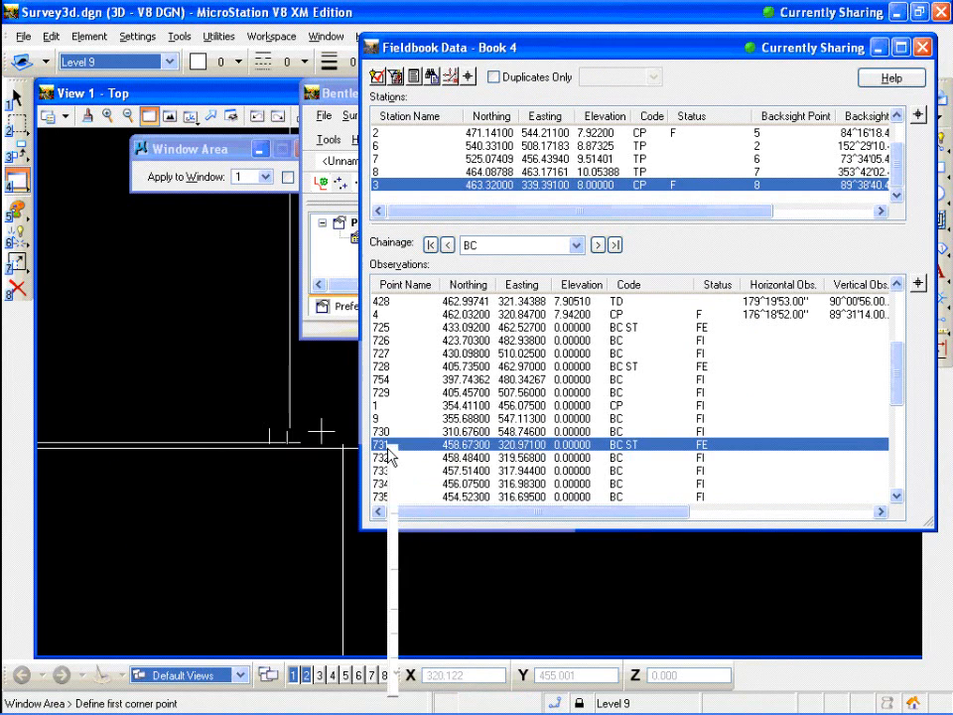
pyautogui.click(435, 598)
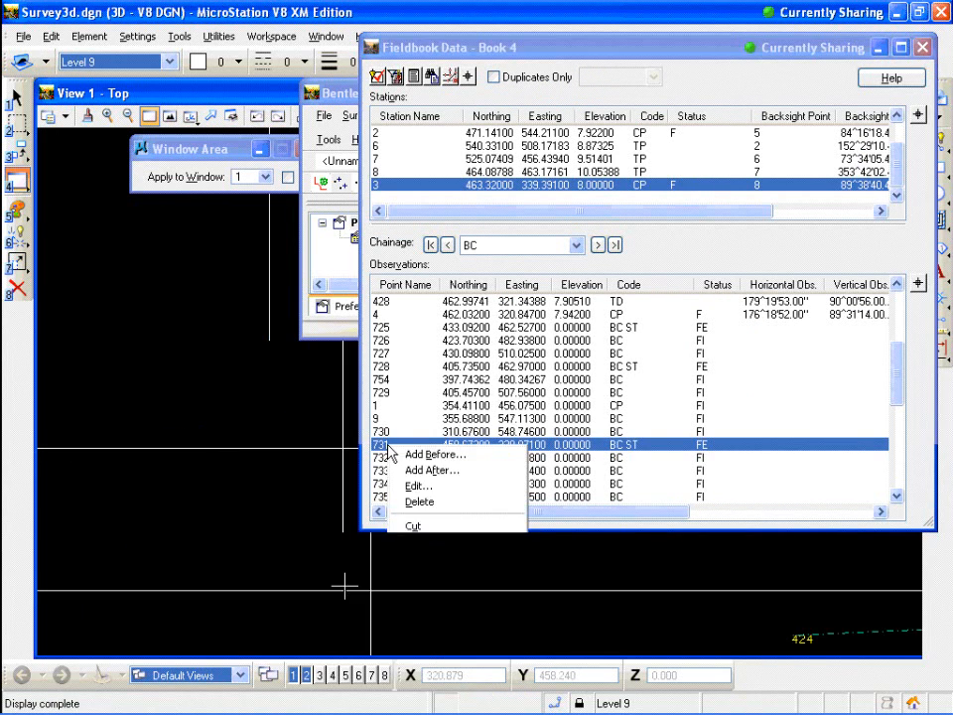
pyautogui.click(211, 116)
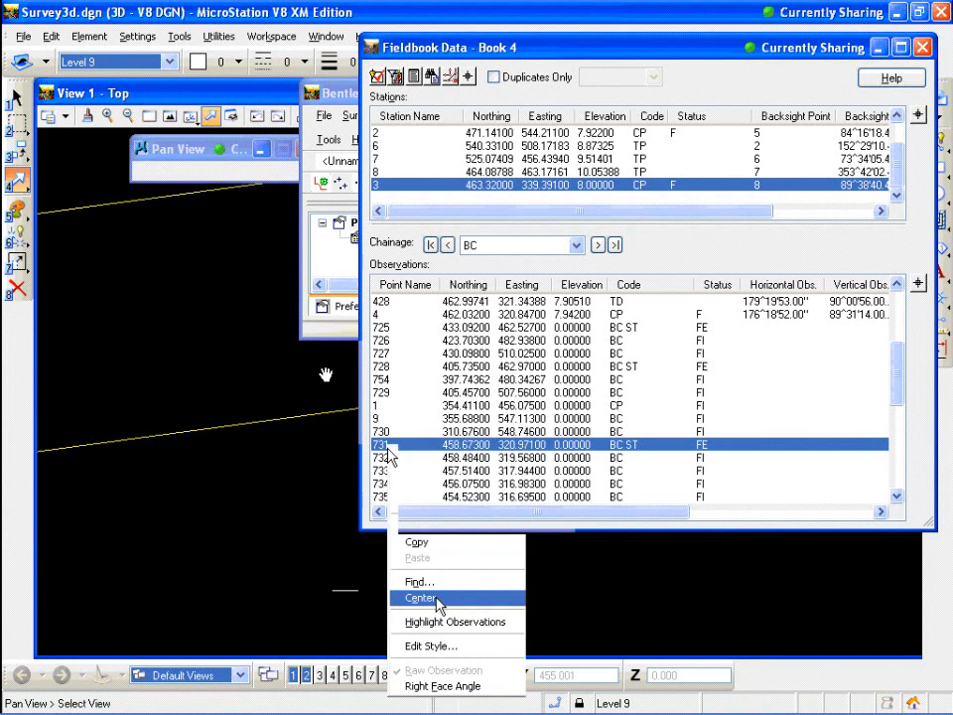
pyautogui.moveTo(326, 376); pyautogui.dragTo(114, 428)
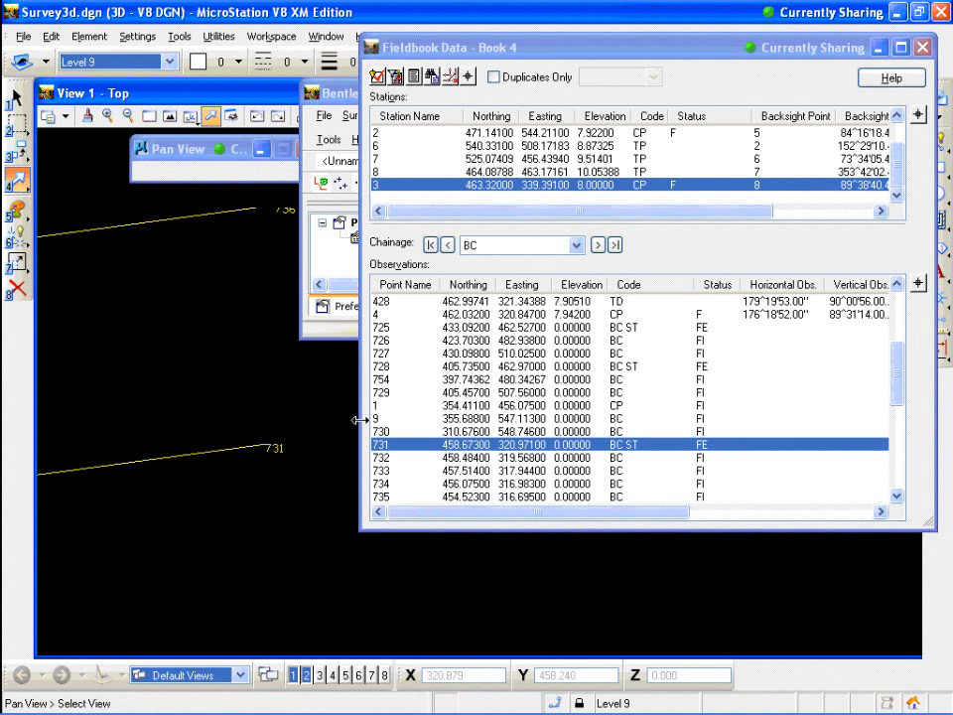
# - Remove the ST control code from observation 731, leaving its code as BC, and dismiss the audit trail results
pyautogui.doubleClick(402, 454)
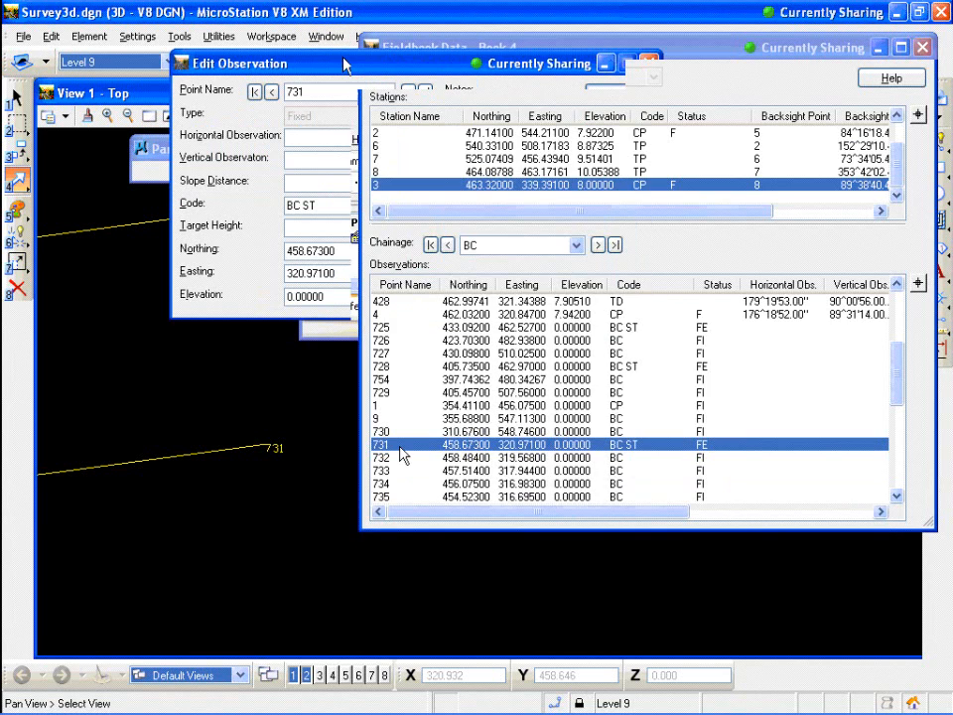
pyautogui.click(633, 126)
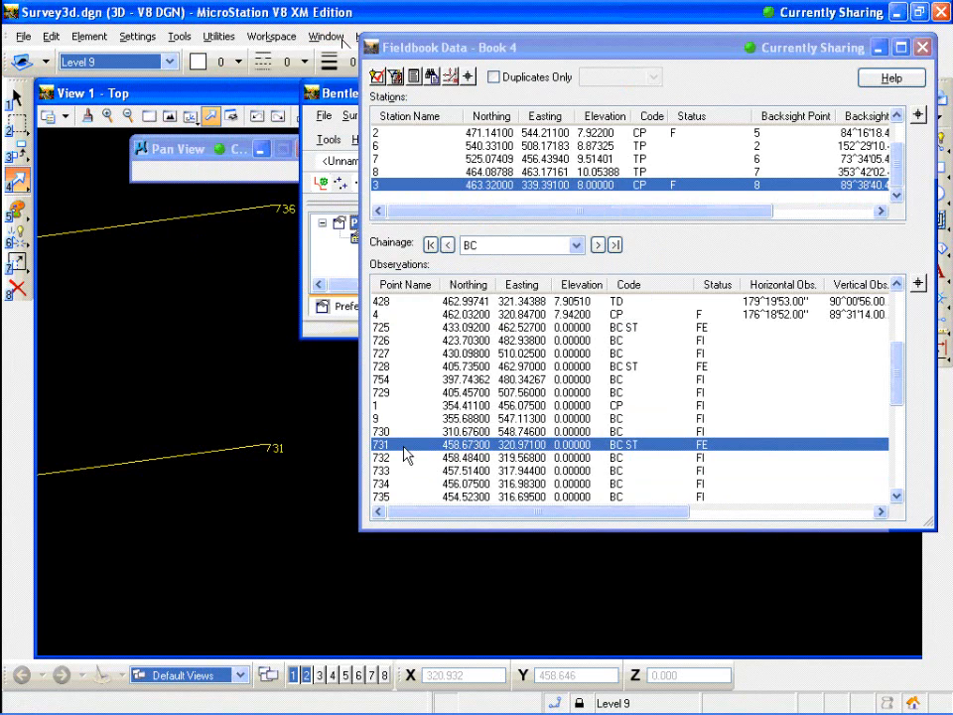
pyautogui.rightClick(407, 454)
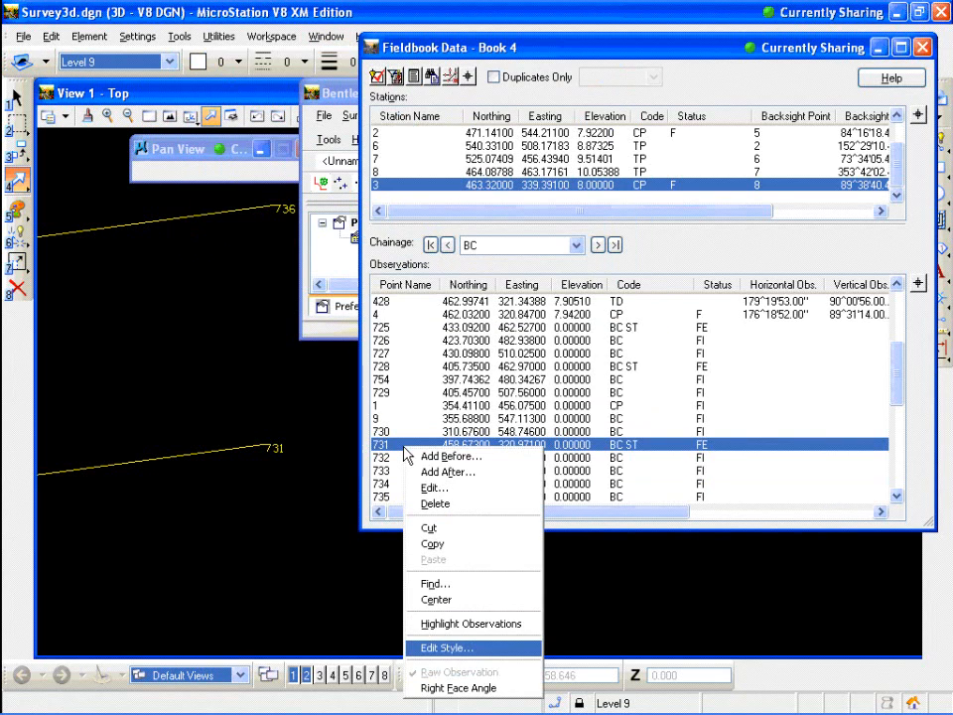
pyautogui.click(437, 490)
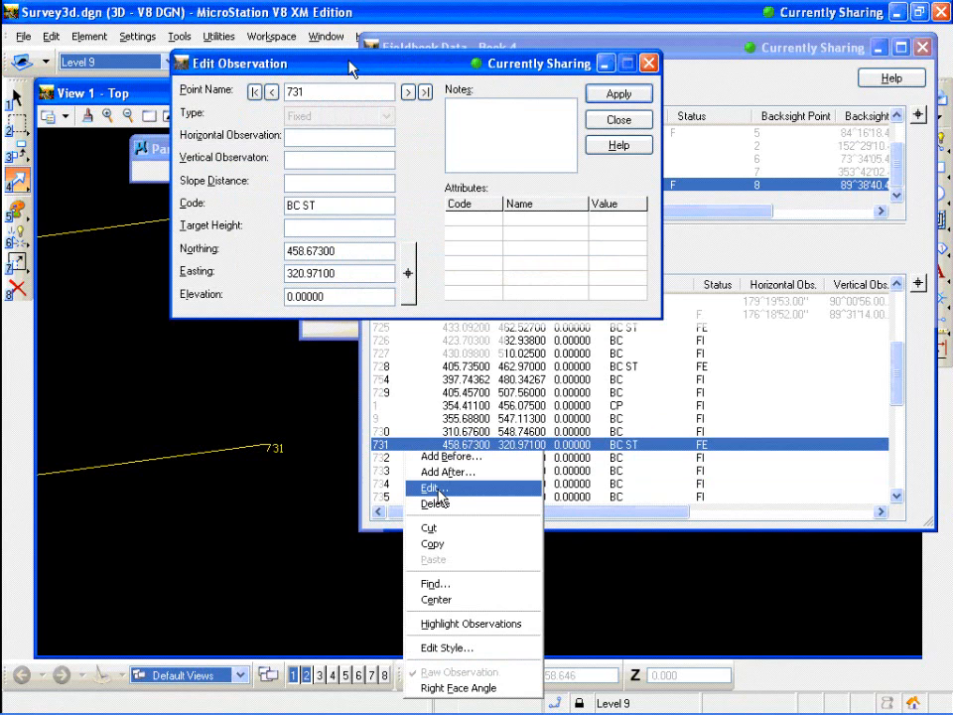
pyautogui.moveTo(352, 67); pyautogui.dragTo(502, 89)
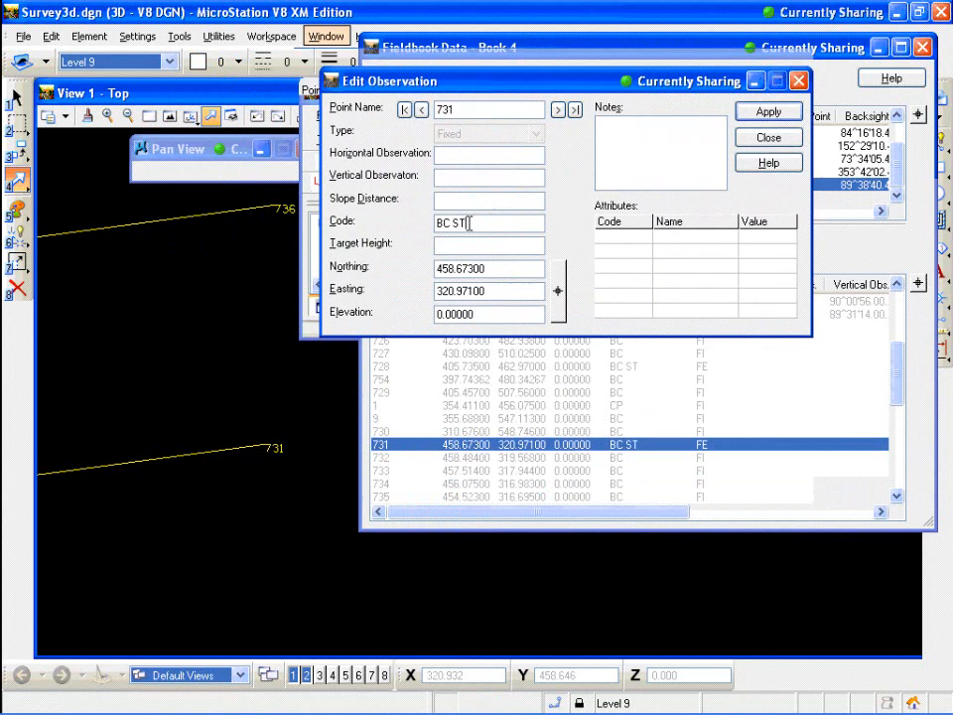
pyautogui.press('BackSpace')
pyautogui.press('BackSpace')
pyautogui.press('BackSpace')
pyautogui.click(762, 113)
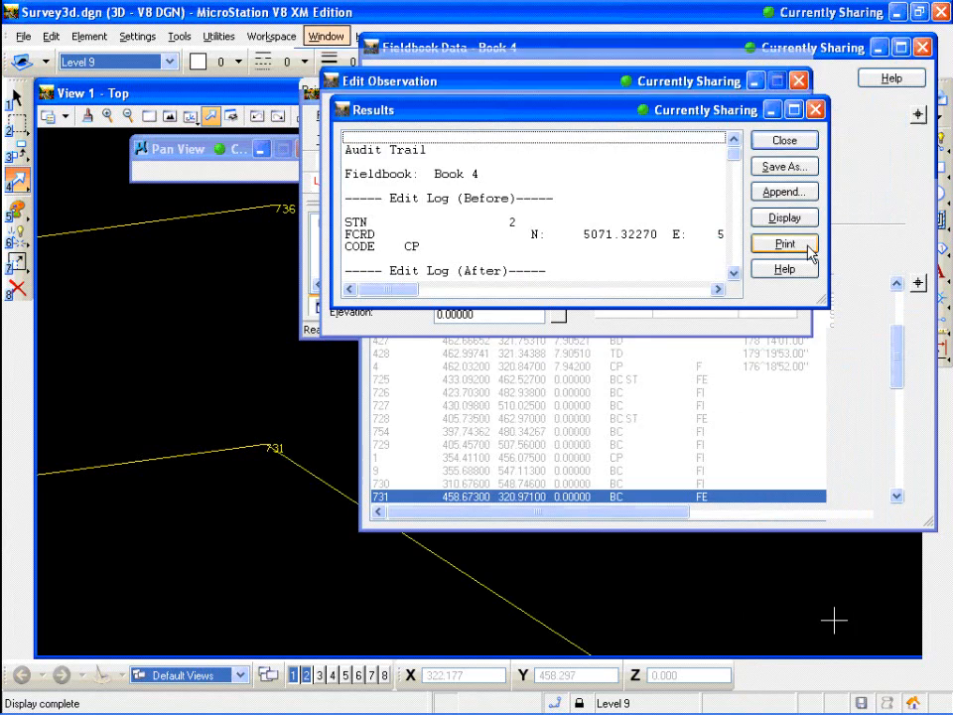
pyautogui.click(800, 142)
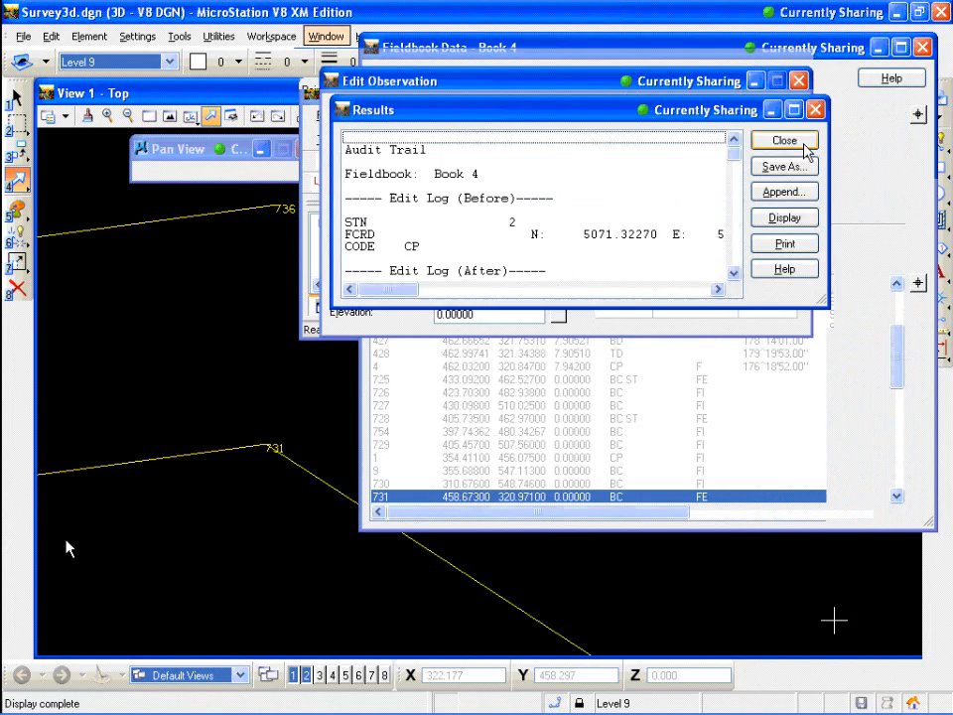
# - Examine the chain between points 730 and 731 in the fitted drawing, closing the observation editor and moving the fieldbook data aside
pyautogui.click(171, 117)
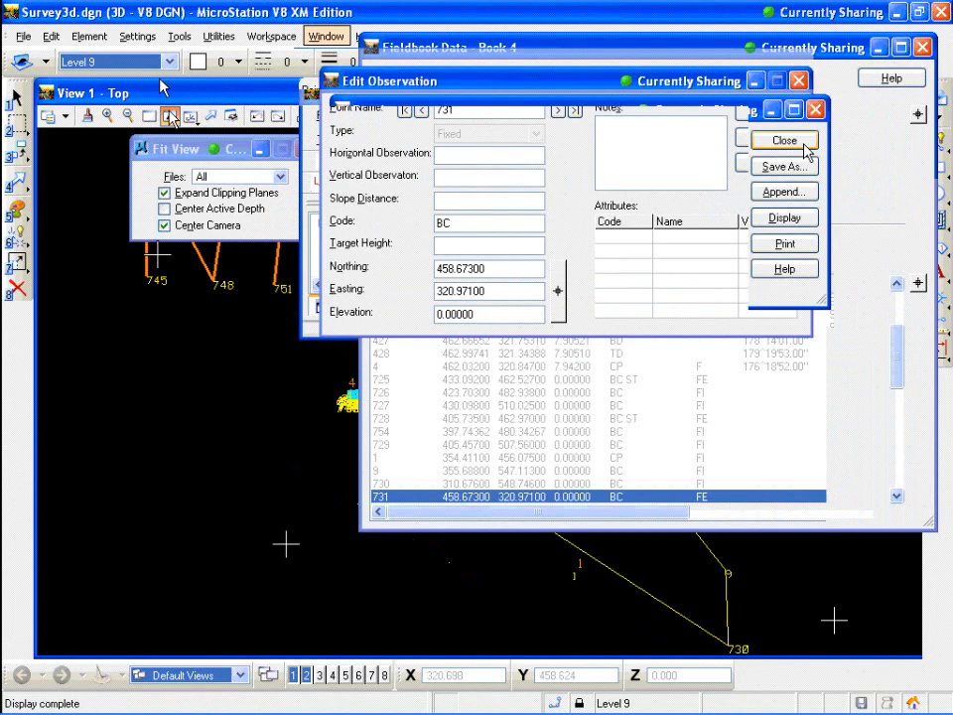
pyautogui.click(211, 117)
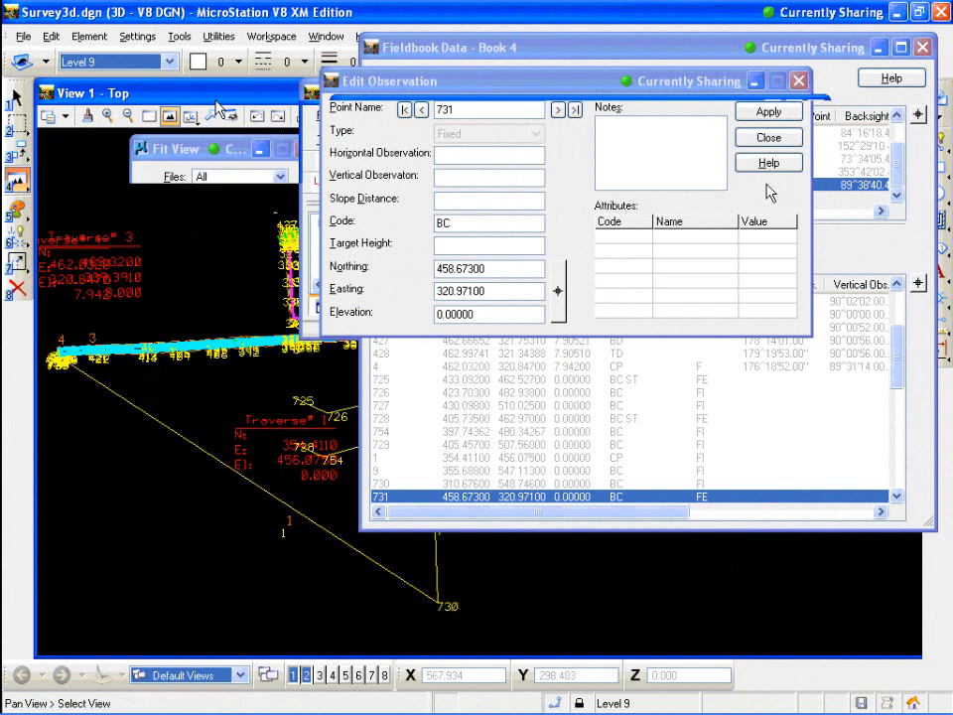
pyautogui.click(775, 138)
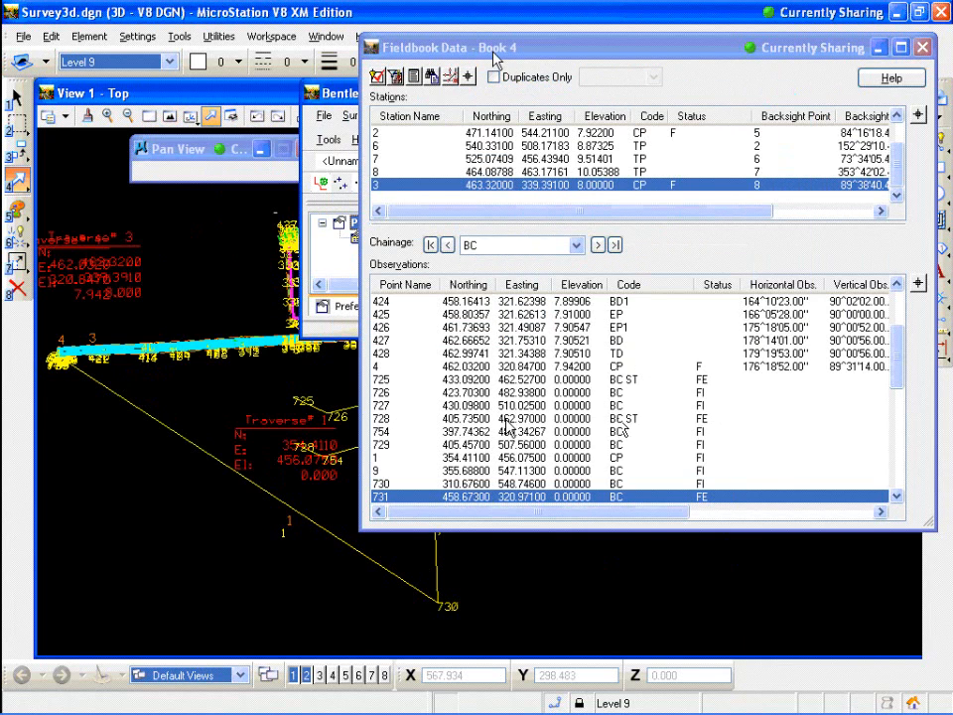
pyautogui.moveTo(494, 58); pyautogui.dragTo(745, 60)
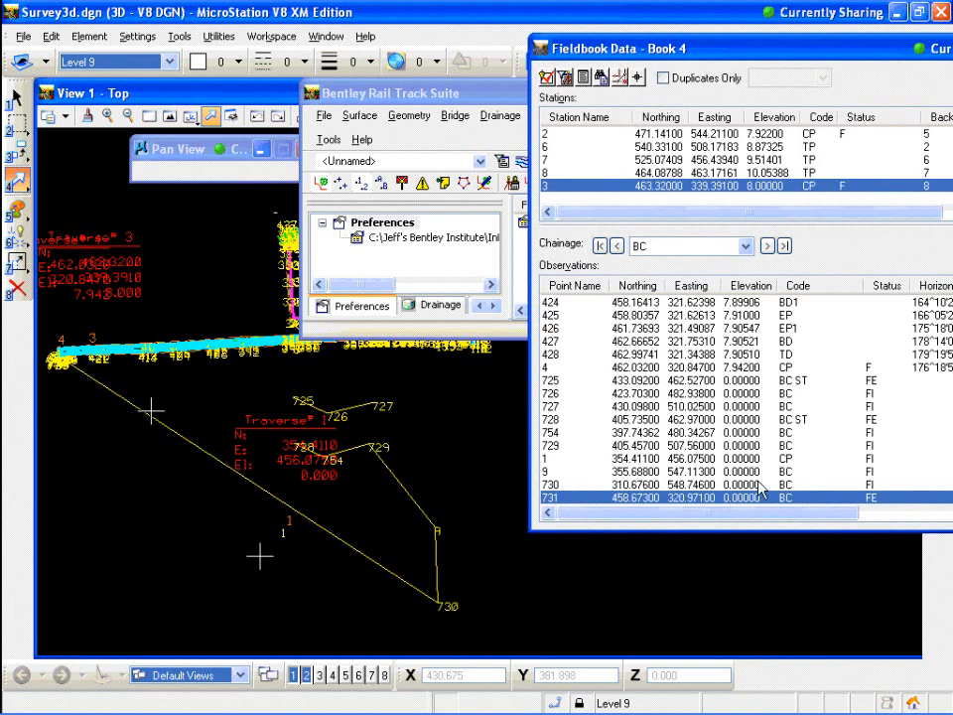
# - Restore the ST control code on observation 731 so its code reads BC ST, and dismiss the results
pyautogui.click(149, 117)
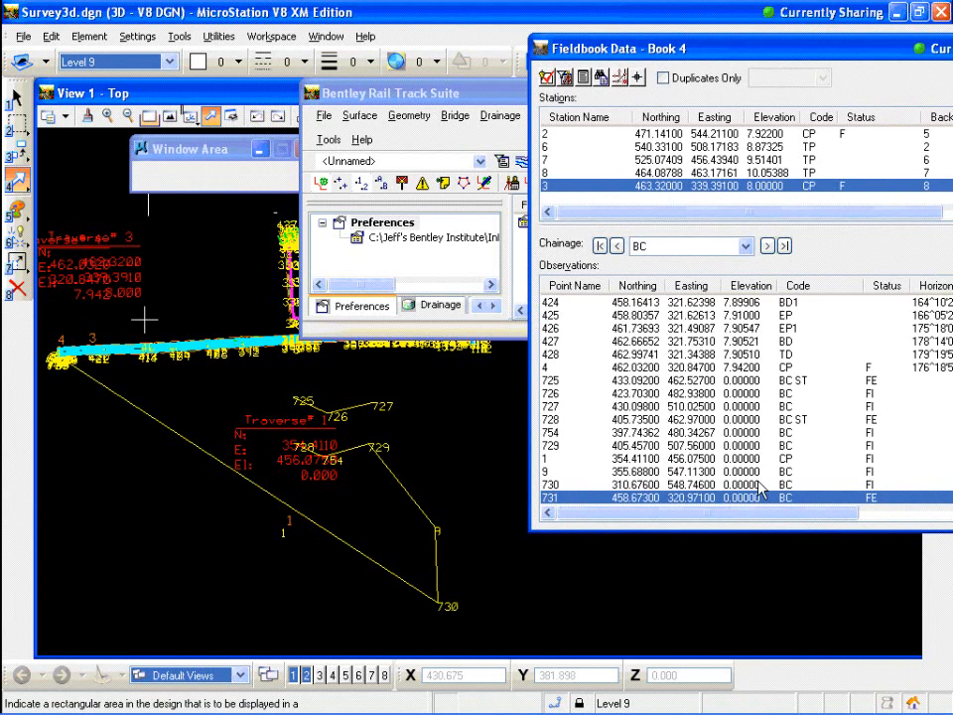
pyautogui.click(69, 360)
pyautogui.click(104, 378)
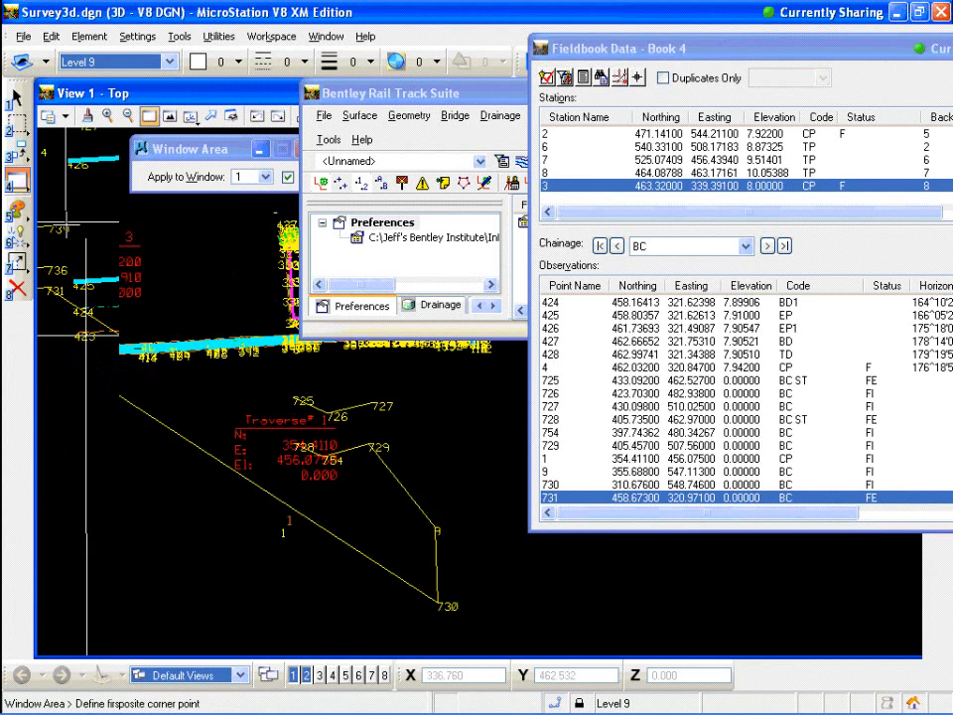
pyautogui.click(79, 195)
pyautogui.click(56, 321)
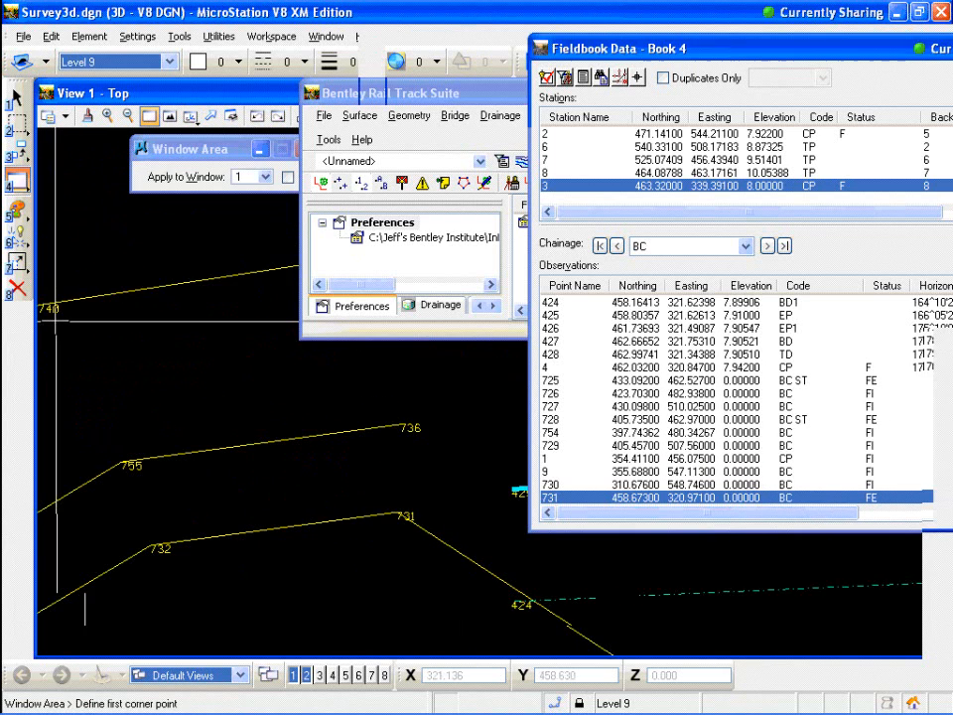
pyautogui.doubleClick(586, 497)
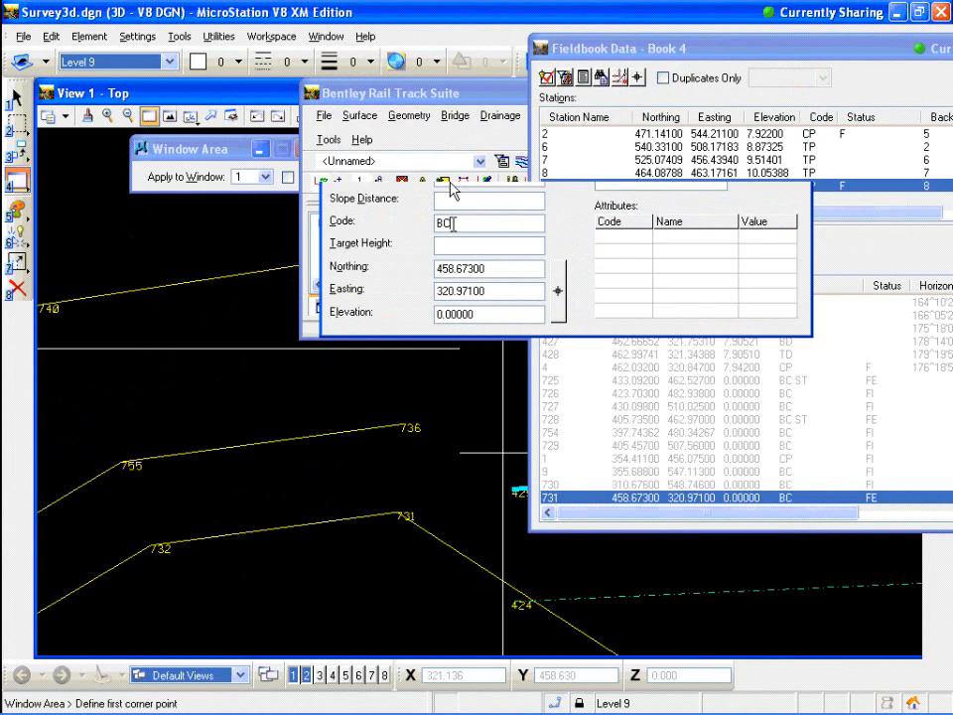
pyautogui.click(452, 223)
pyautogui.write('S')
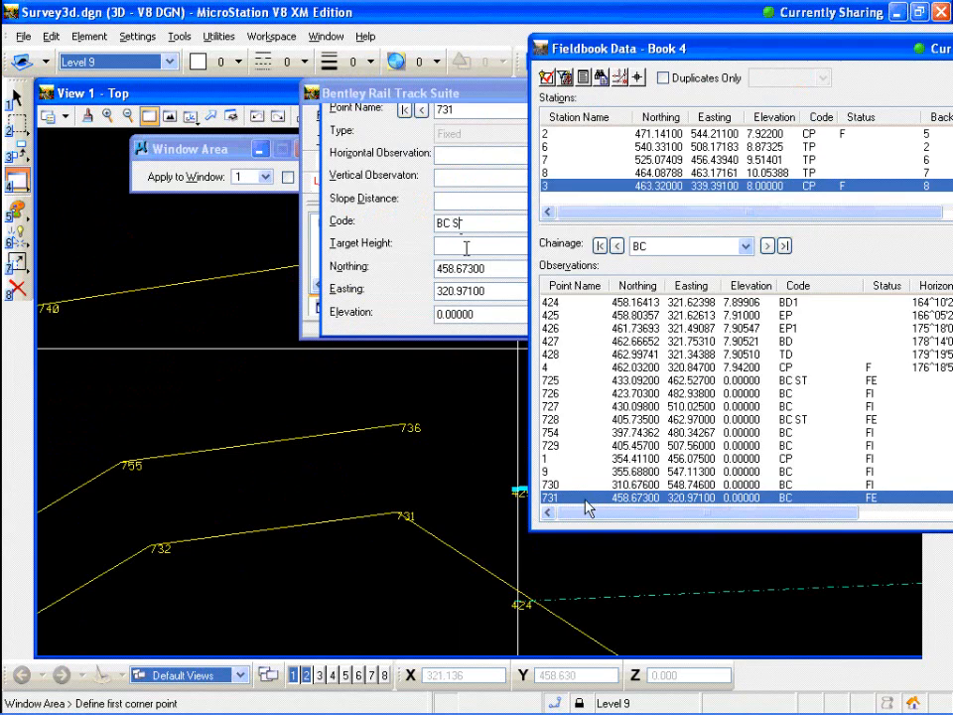
pyautogui.write('T')
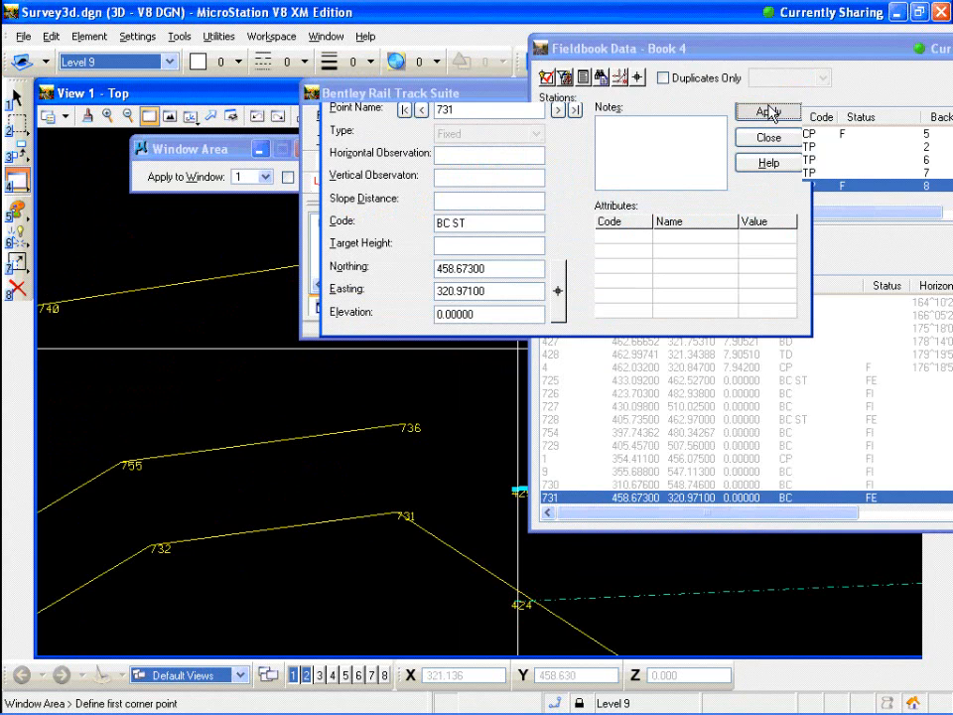
pyautogui.click(769, 111)
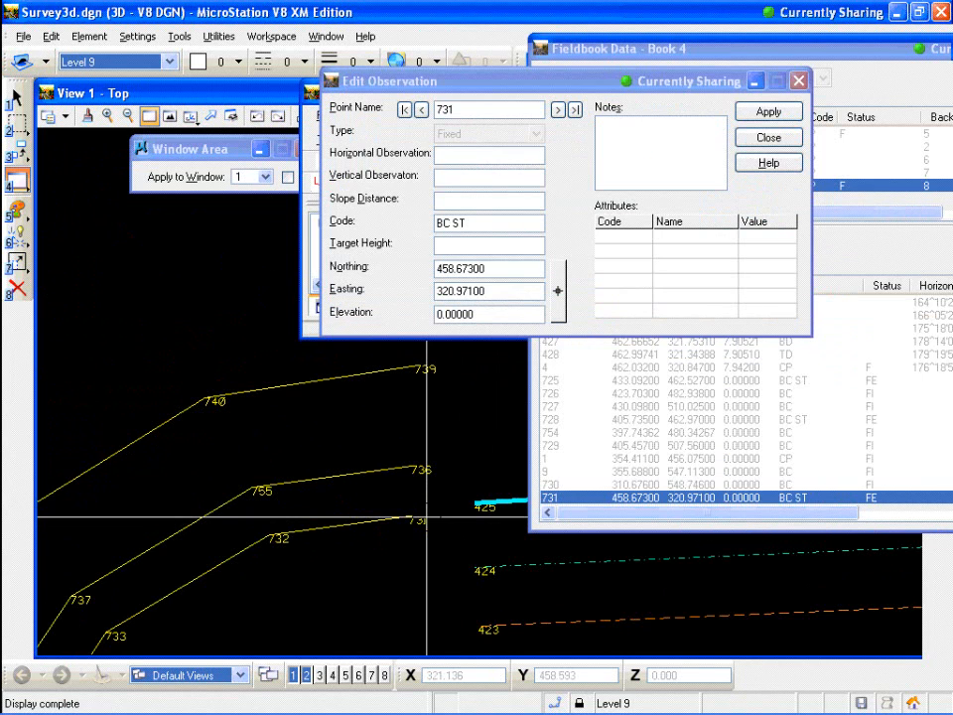
pyautogui.click(810, 147)
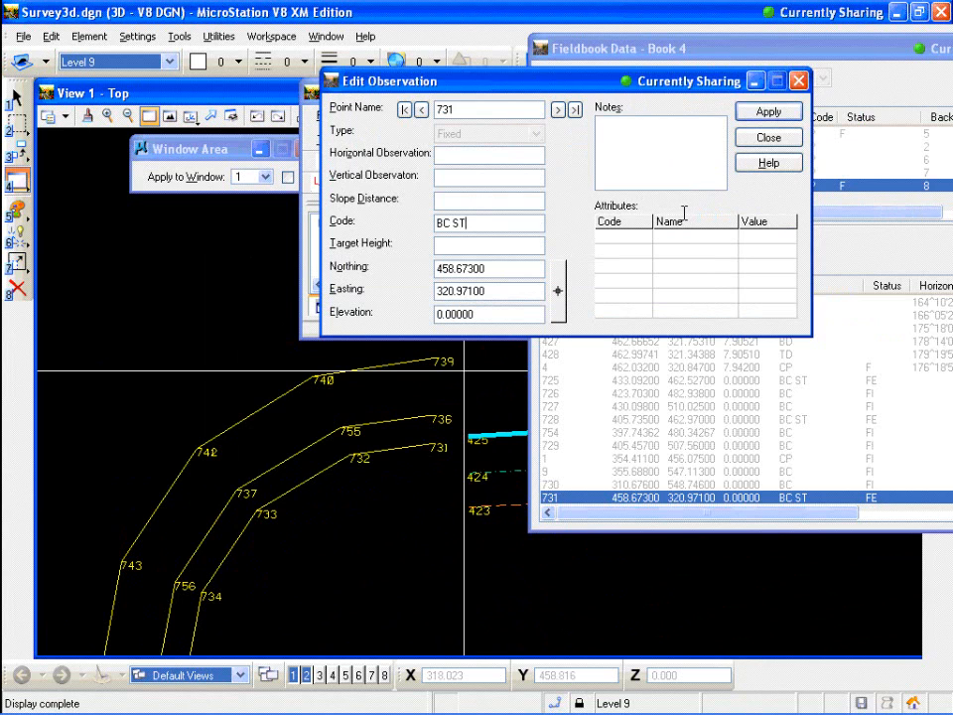
# - Append PC to the code of observation 731, making it BC ST PC, and close the results and the observation editor
pyautogui.write('PC')
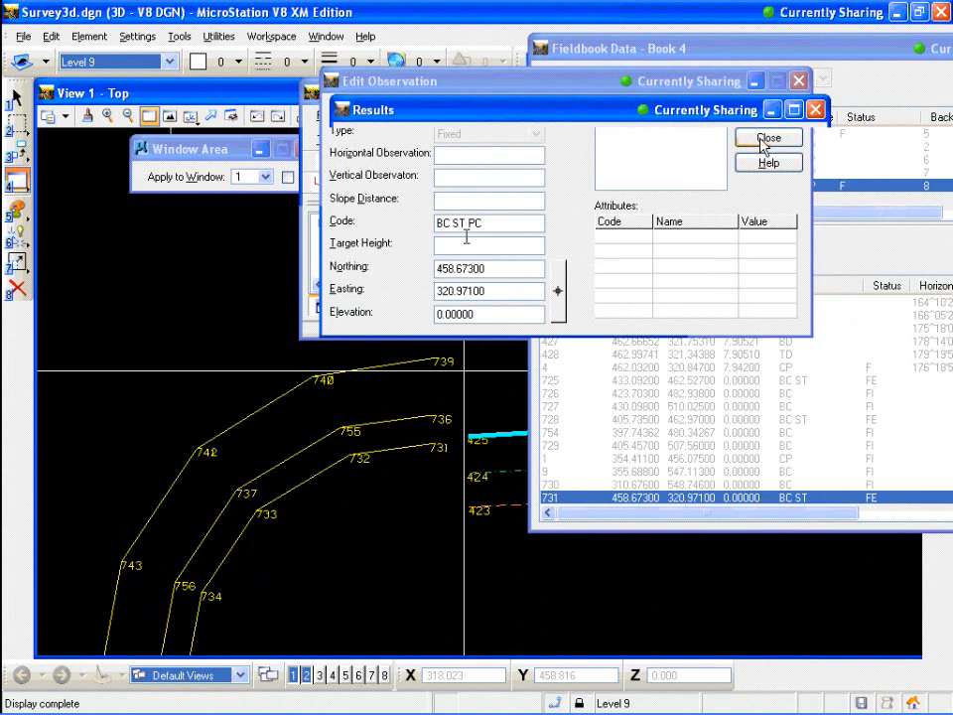
pyautogui.click(797, 116)
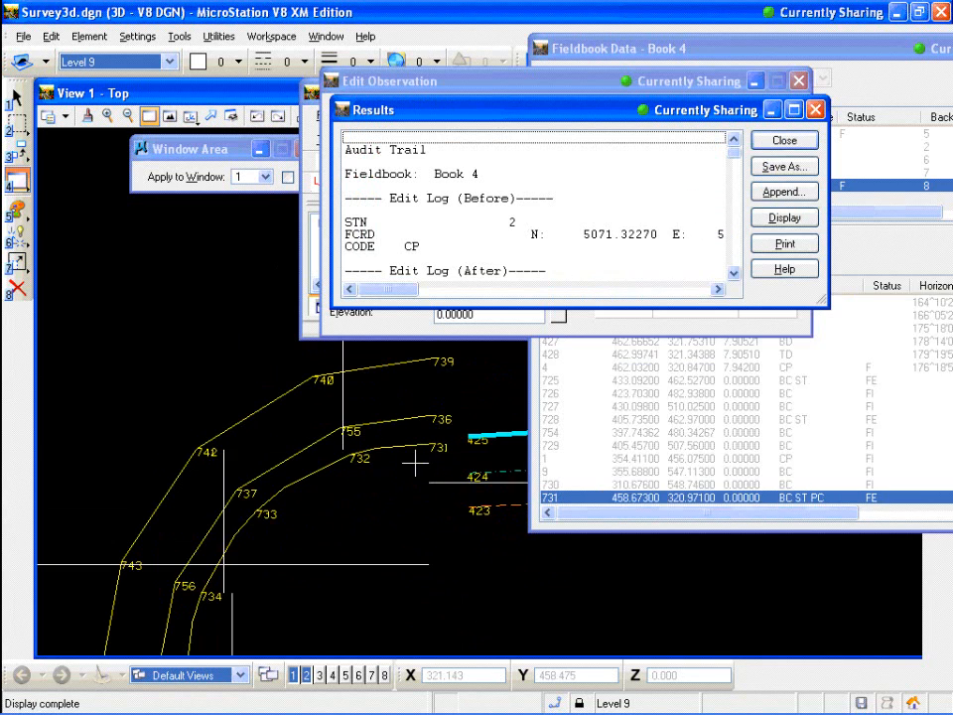
pyautogui.click(783, 140)
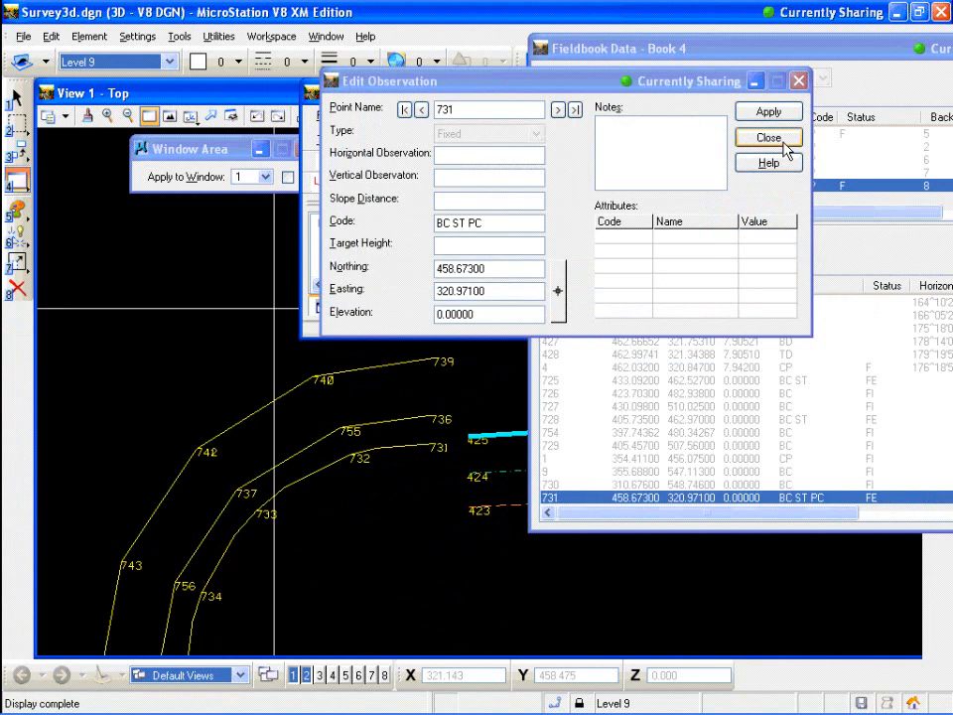
pyautogui.click(784, 143)
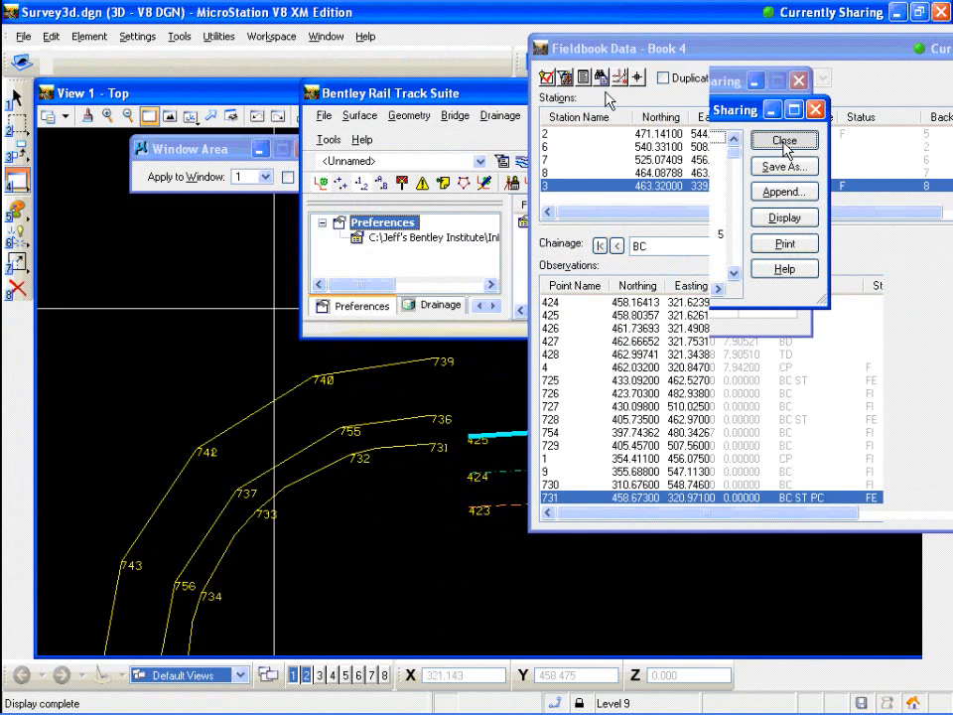
# - Set the chord height to 0.005000 in the general survey options
pyautogui.click(329, 140)
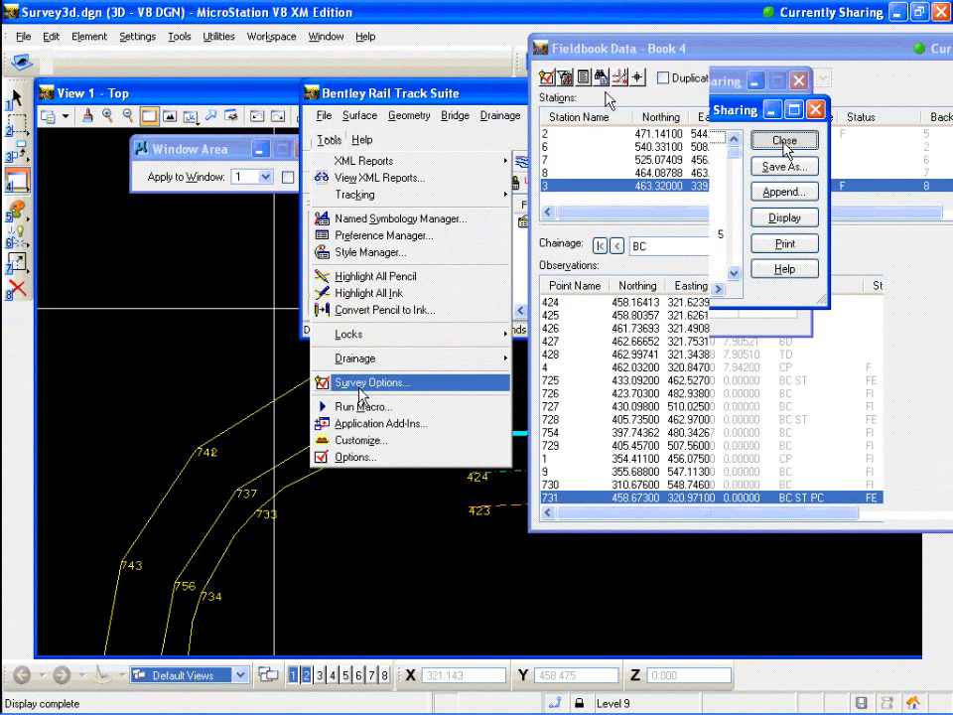
pyautogui.click(359, 385)
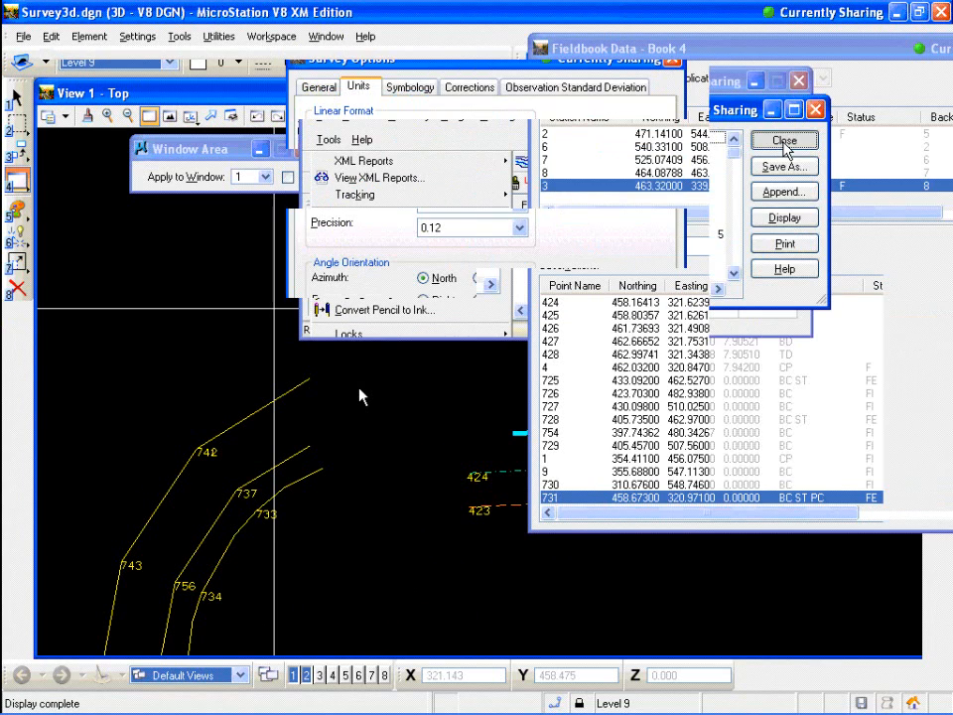
pyautogui.click(328, 88)
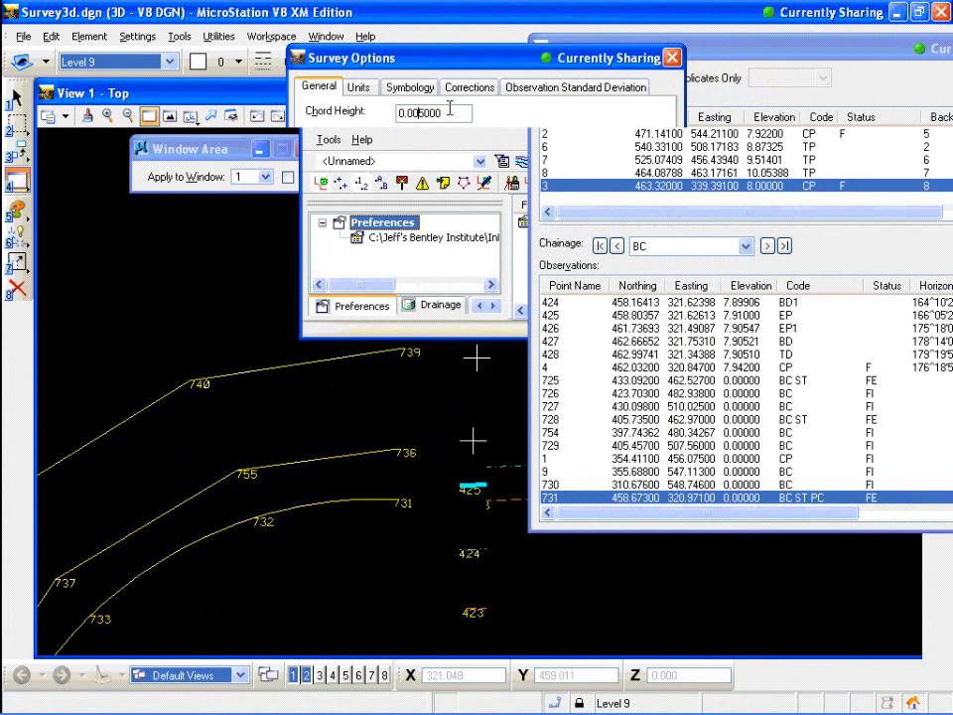
# - Find observation 736 by its point name and select its row under station 3
pyautogui.rightClick(581, 506)
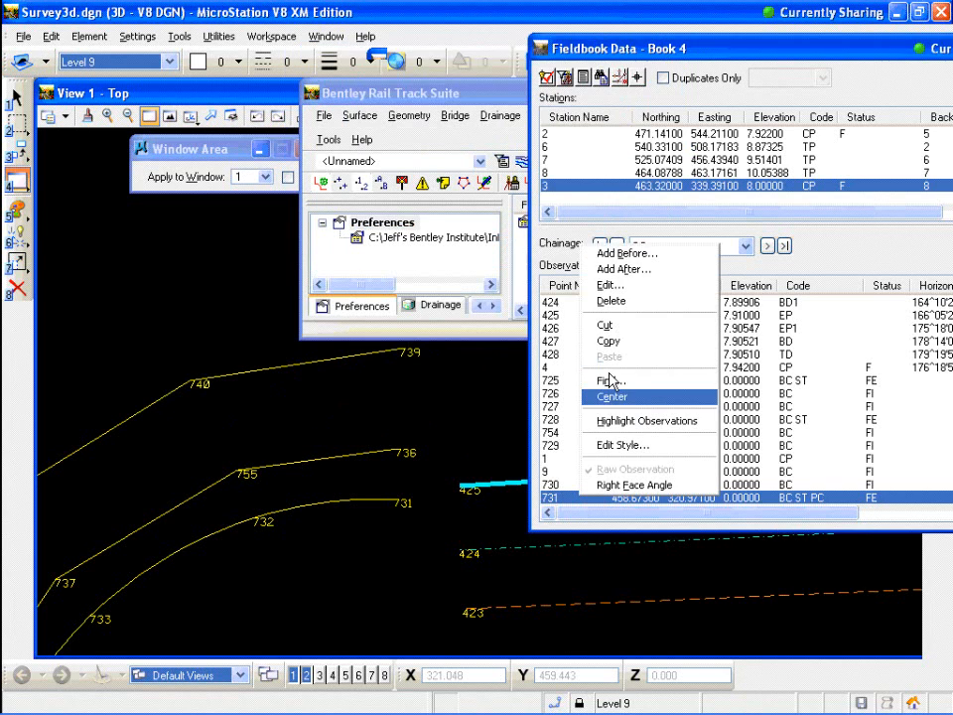
pyautogui.click(608, 381)
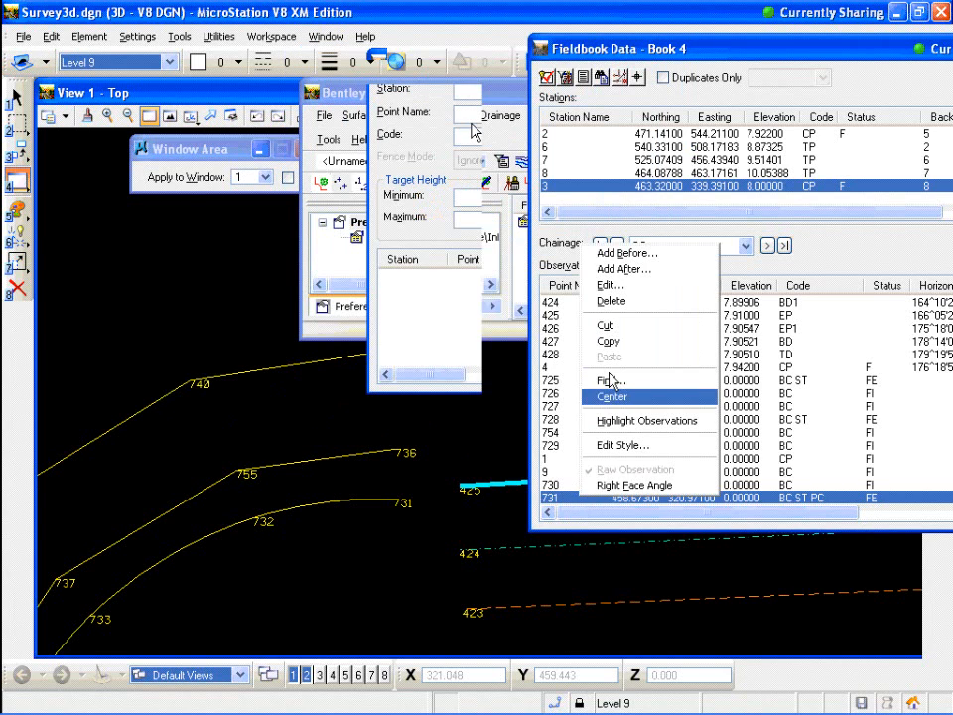
pyautogui.write('7')
pyautogui.click(608, 380)
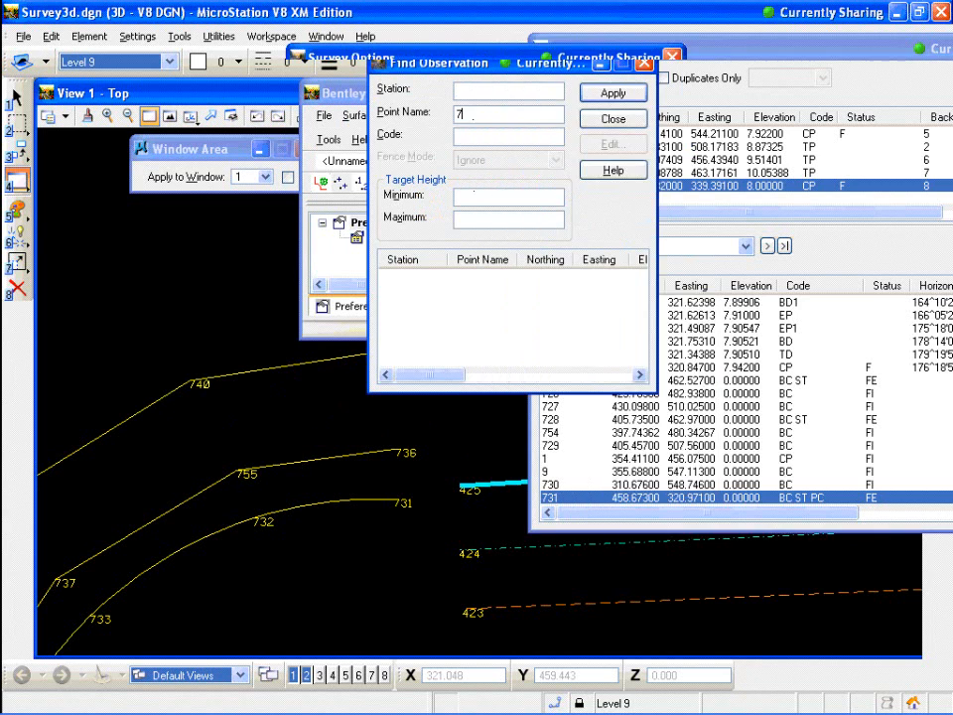
pyautogui.click(599, 95)
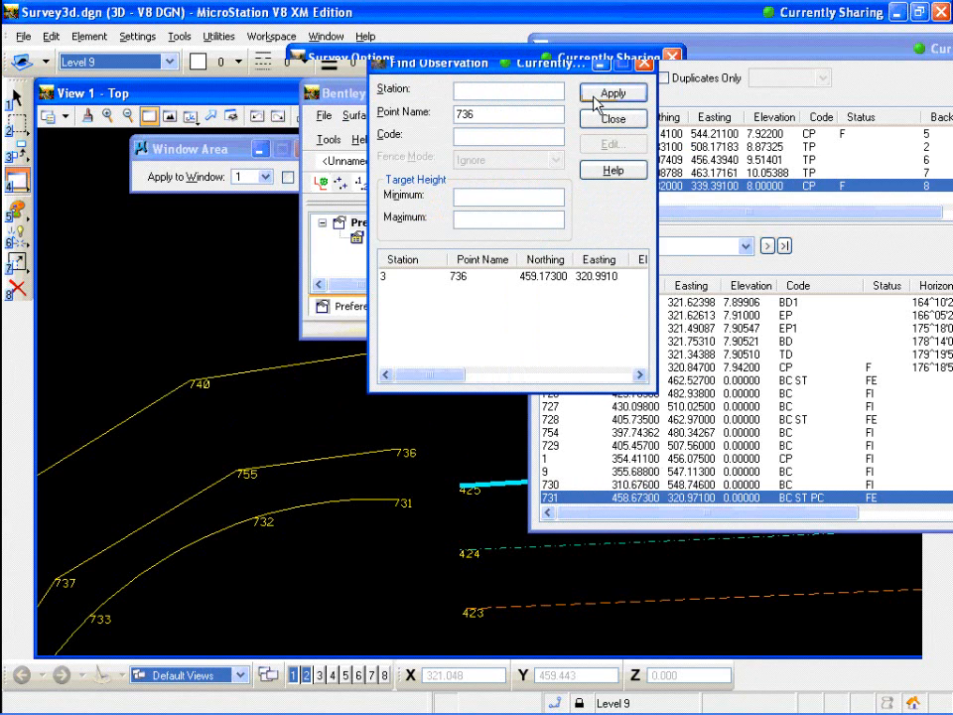
pyautogui.click(393, 277)
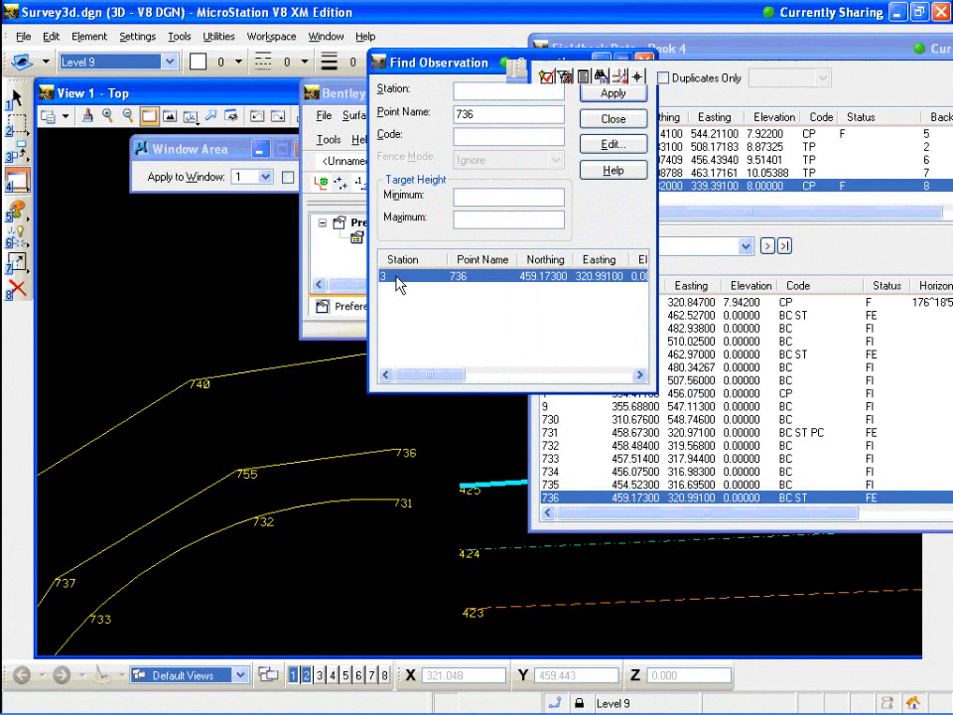
# - Append PC to the code of observation 736 so it reads BC ST PC
pyautogui.rightClick(636, 496)
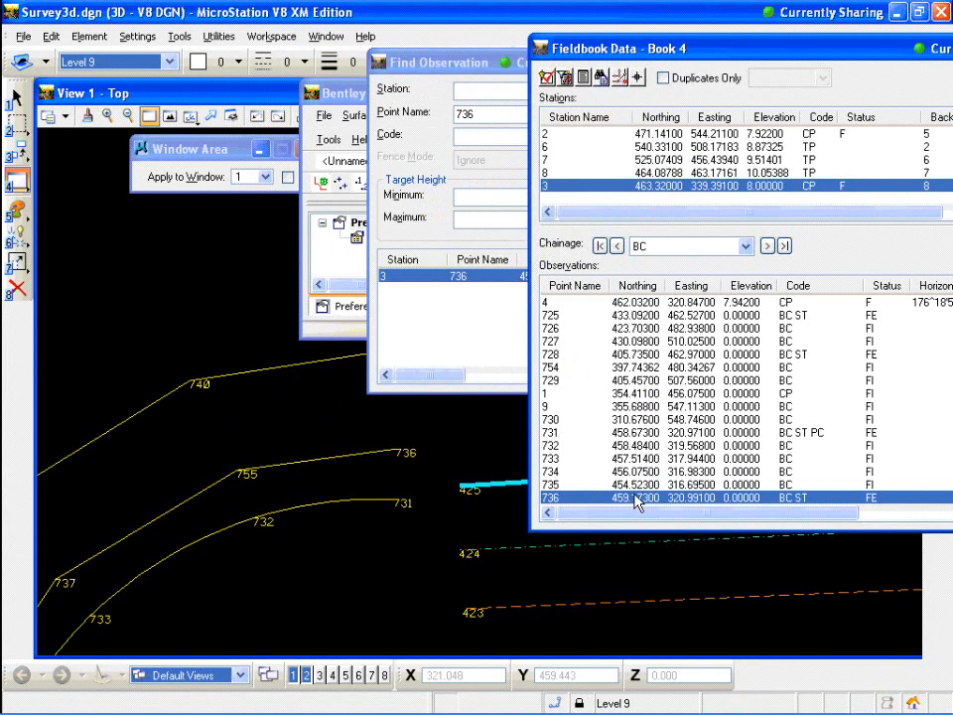
pyautogui.doubleClick(635, 498)
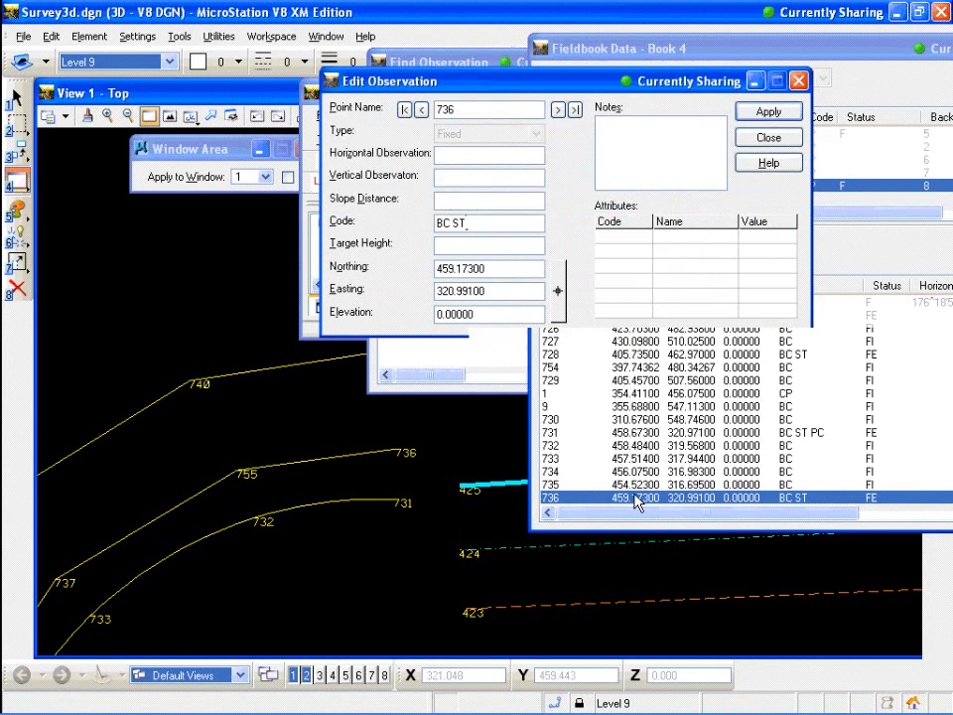
pyautogui.write('PC')
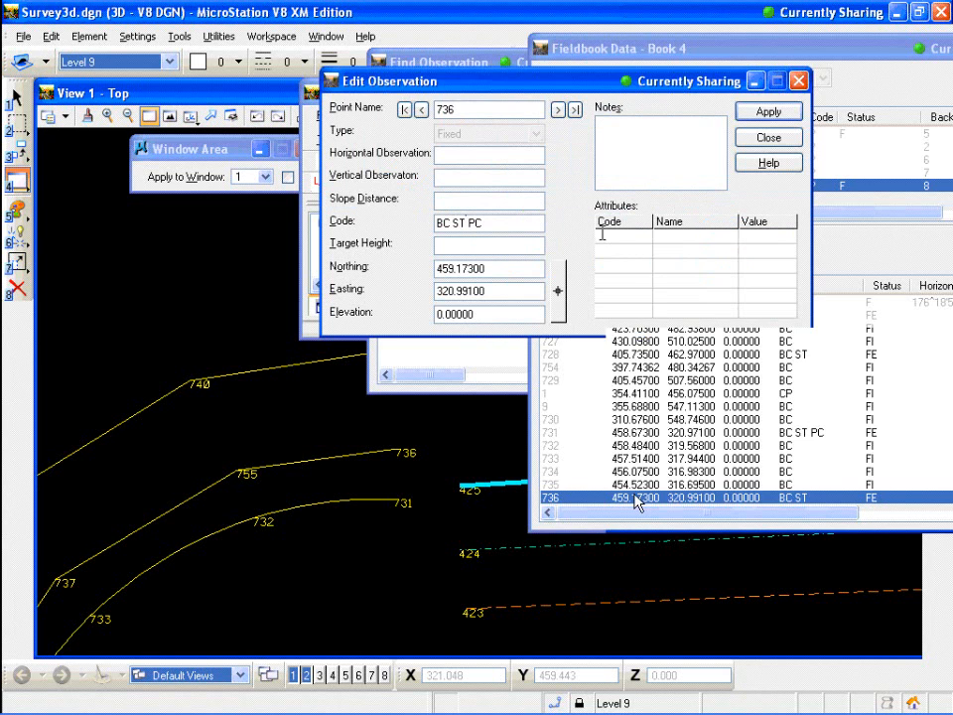
pyautogui.click(799, 112)
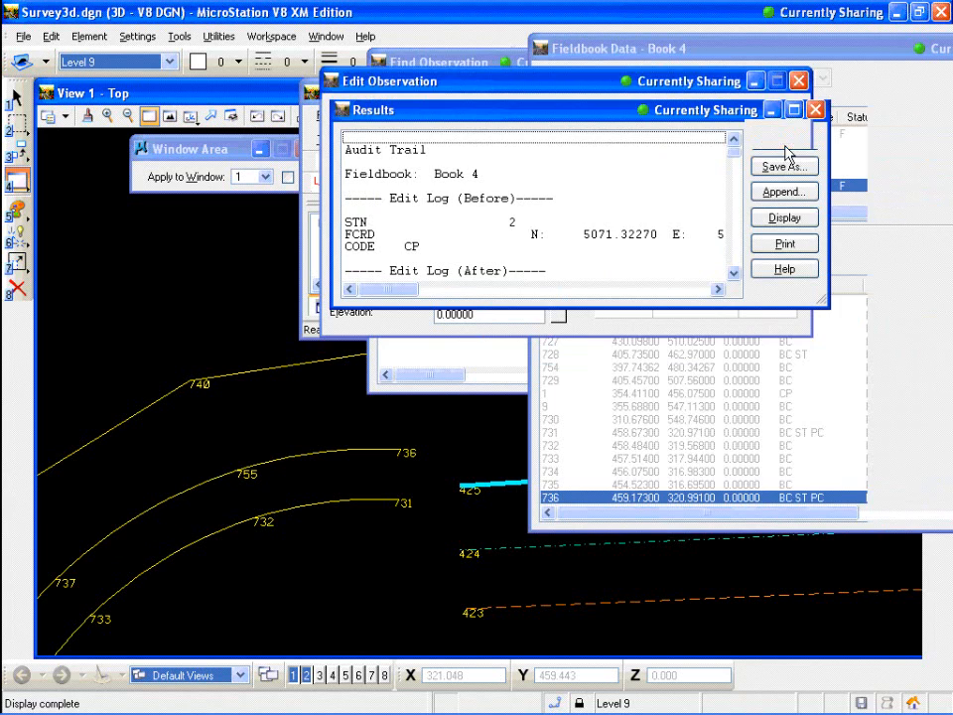
# - Close the results and observation editor, and find observation 739 by its point name, selecting its row under station 3
pyautogui.click(784, 146)
pyautogui.click(778, 145)
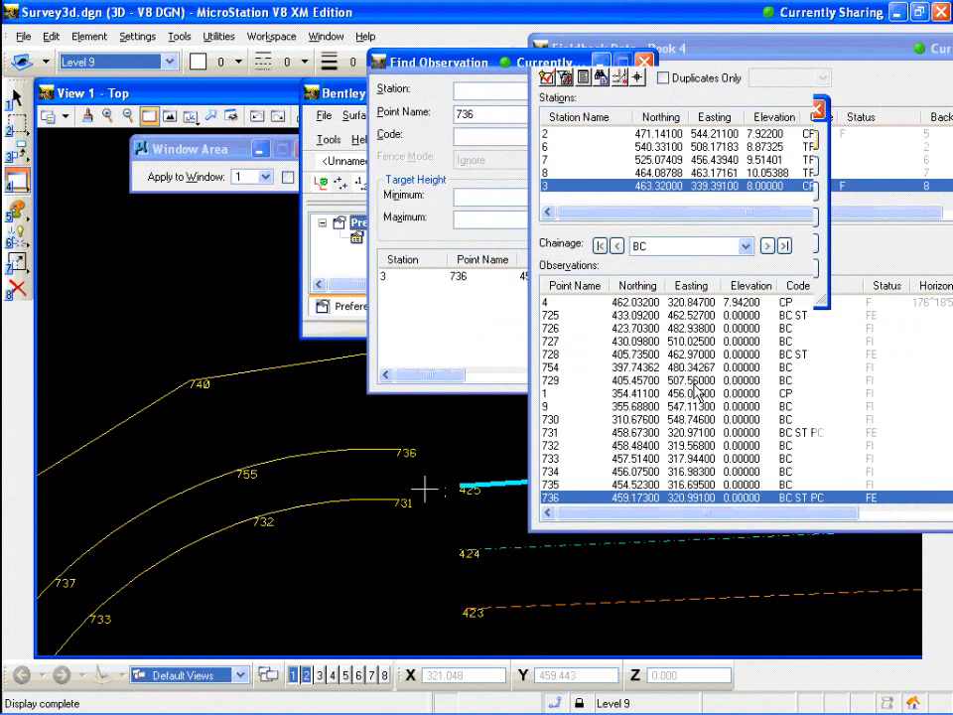
pyautogui.click(210, 116)
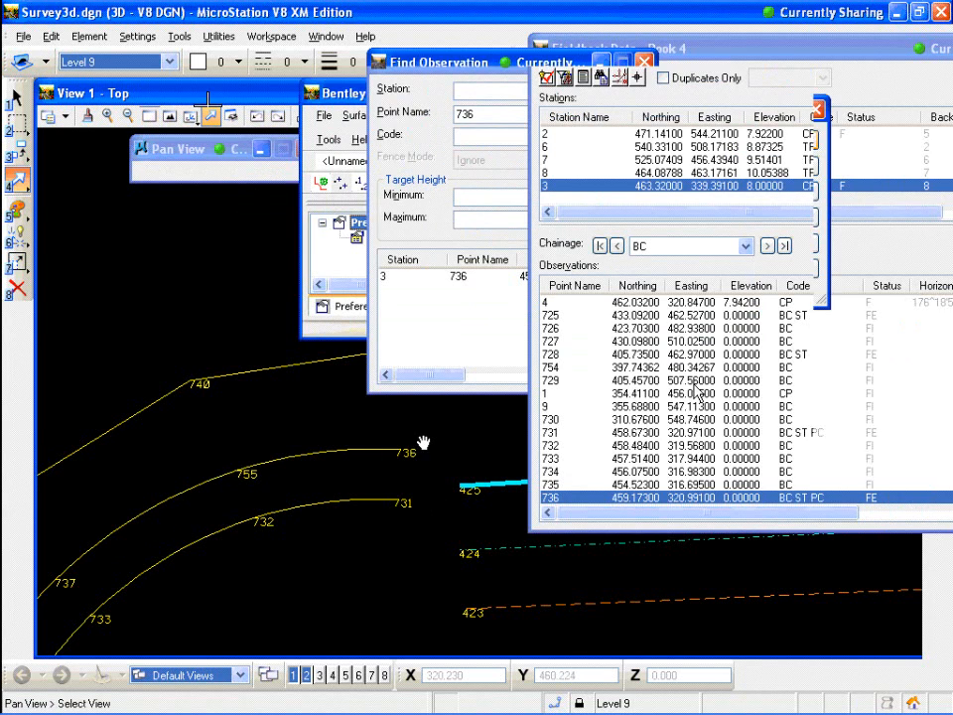
pyautogui.moveTo(423, 443); pyautogui.dragTo(313, 460)
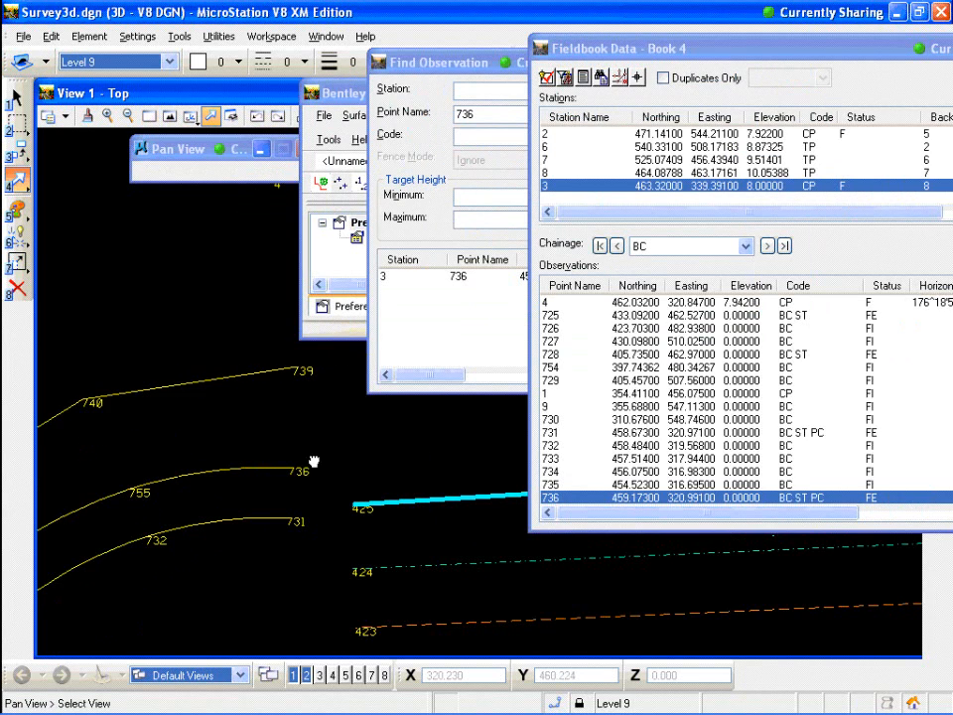
pyautogui.rightClick(571, 508)
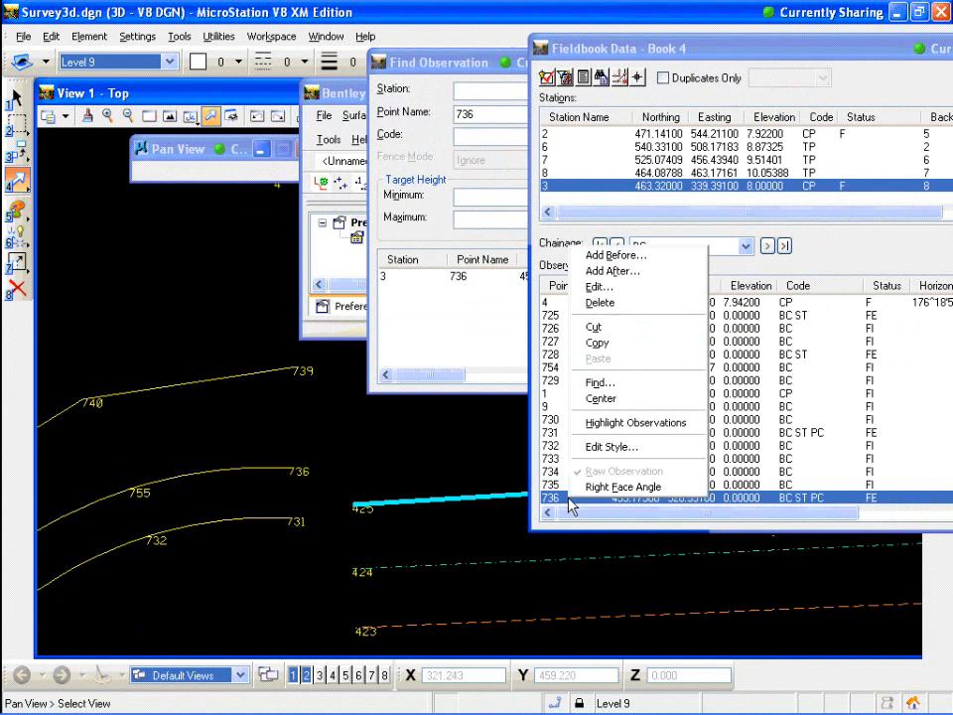
pyautogui.click(612, 384)
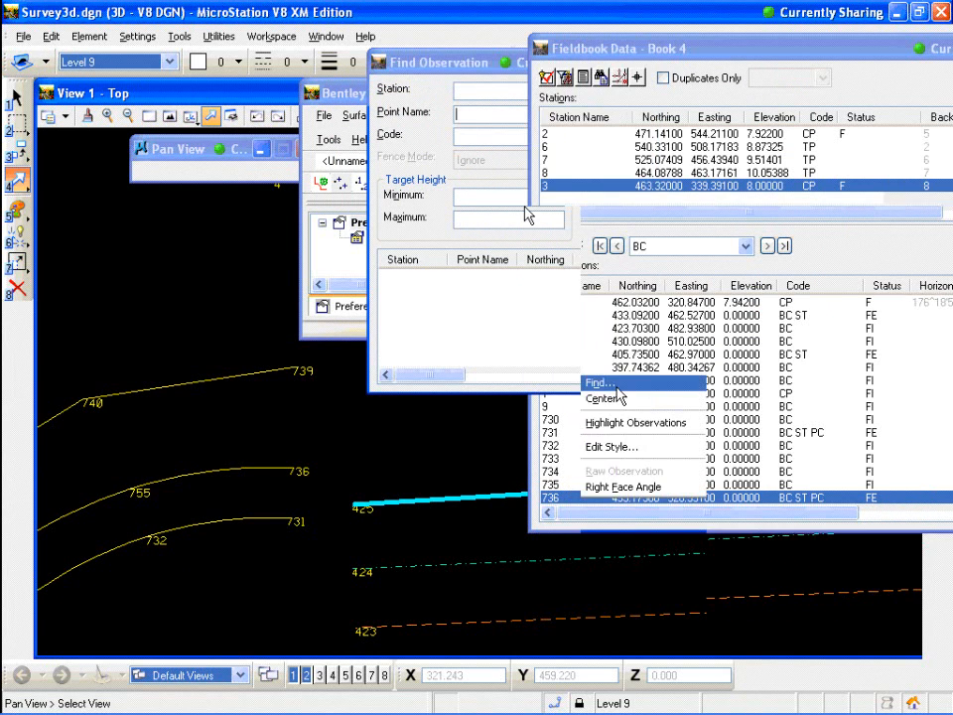
pyautogui.write('739')
pyautogui.click(618, 93)
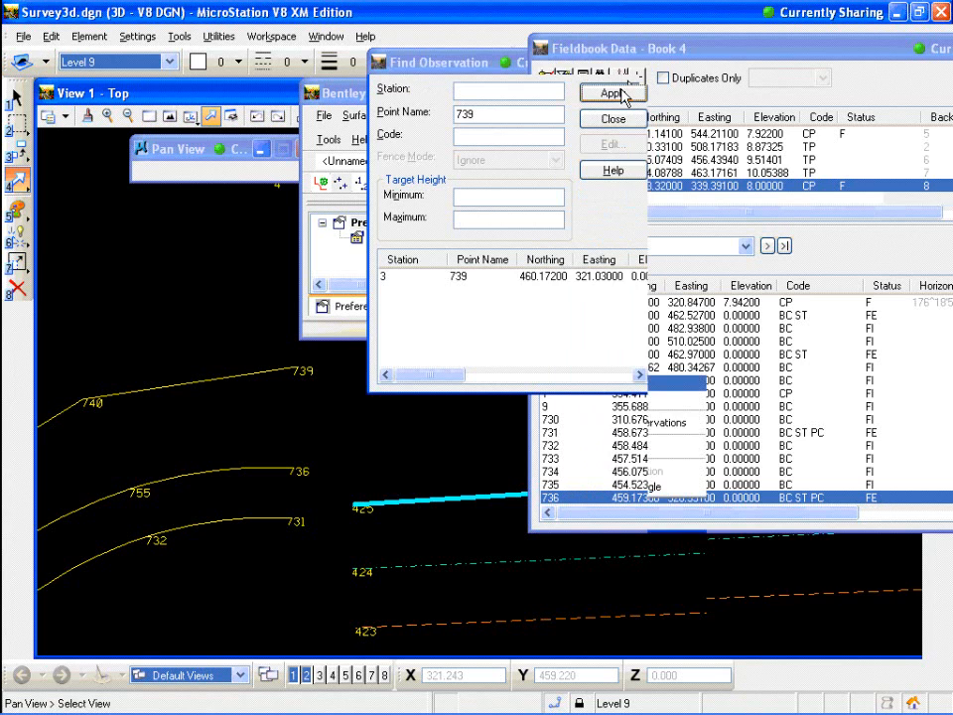
pyautogui.click(389, 281)
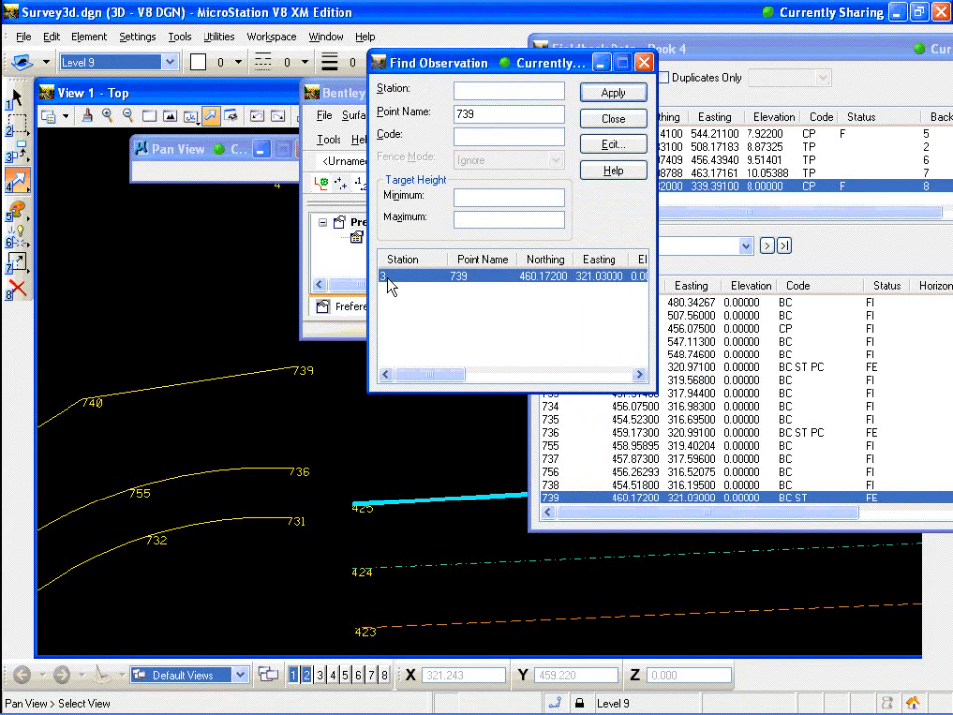
# - Append PC to the code of observation 739 so it reads BC ST PC, and close the results
pyautogui.click(592, 500)
pyautogui.rightClick(589, 499)
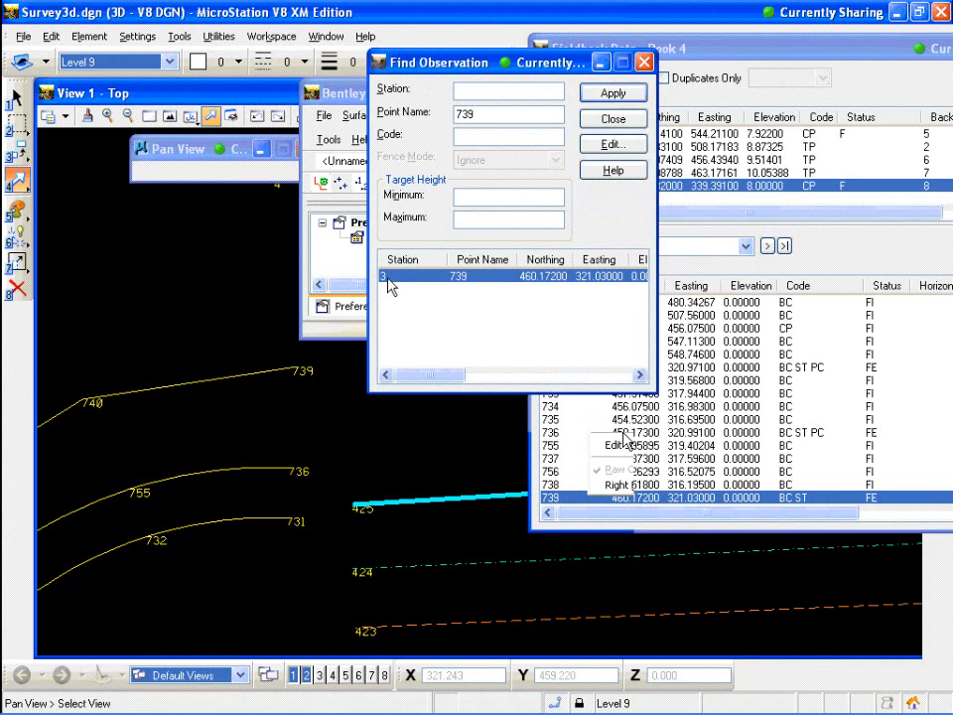
pyautogui.click(648, 297)
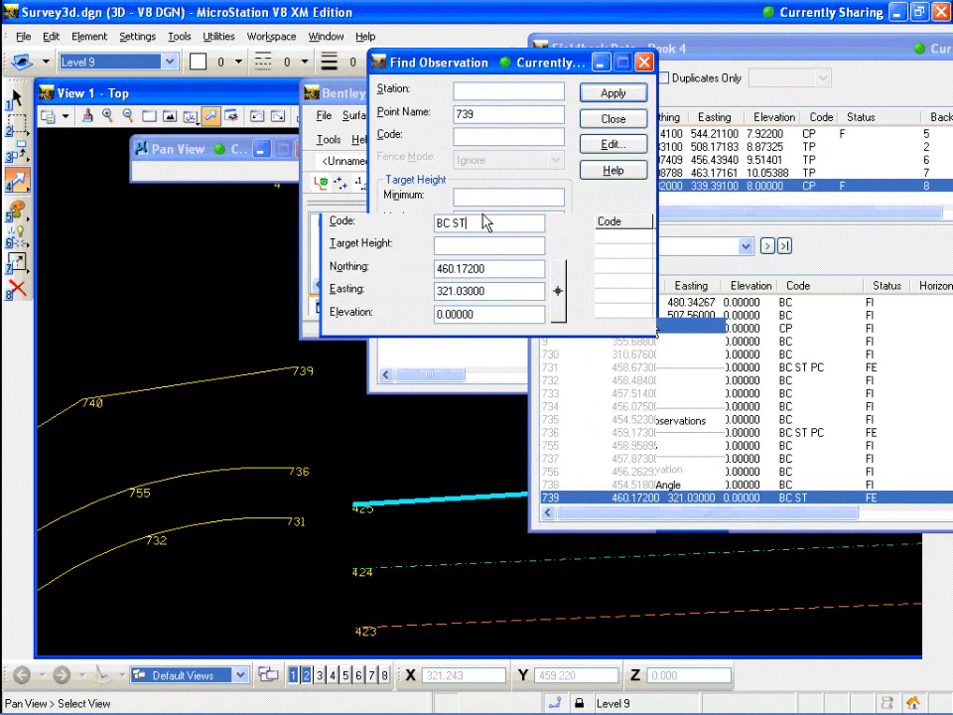
pyautogui.write('PC')
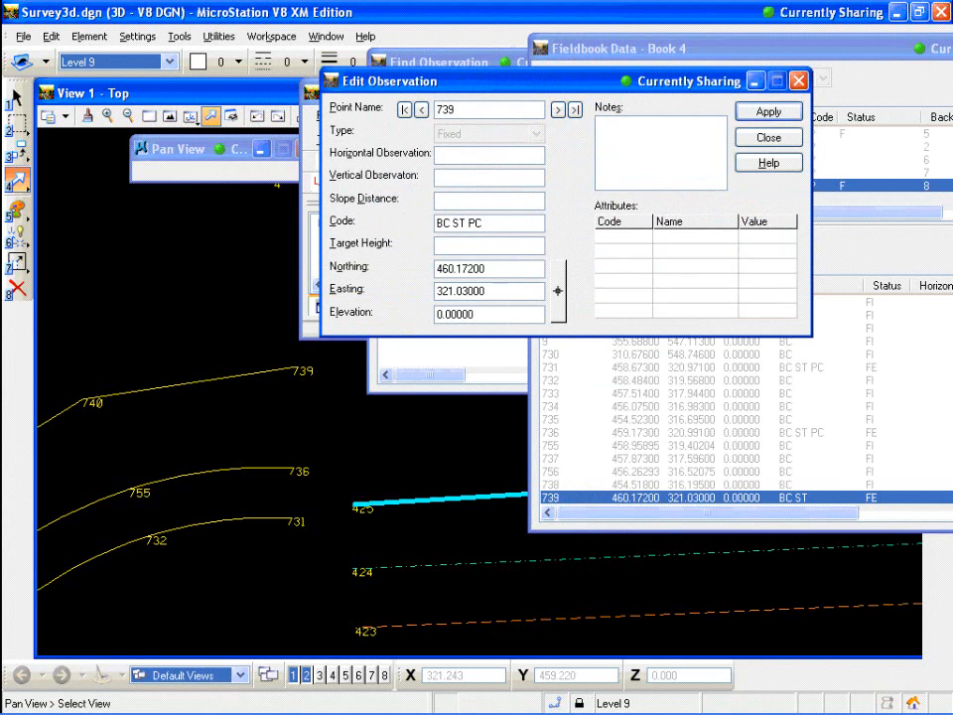
pyautogui.click(769, 113)
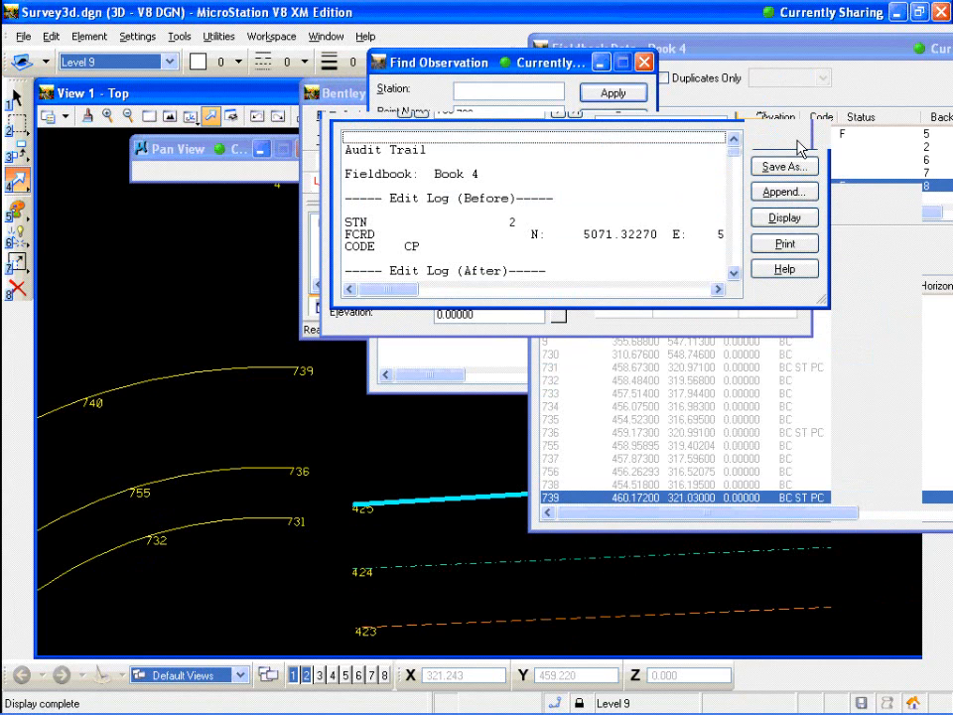
pyautogui.click(800, 147)
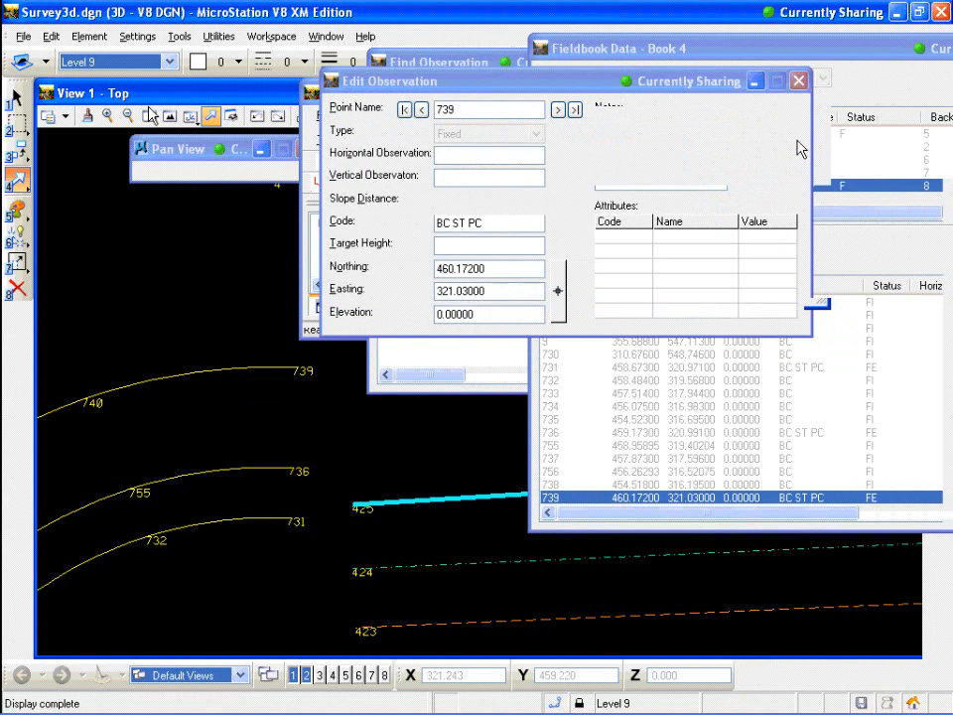
# - Examine the three curved BC chains from points 731, 736 and 739 down to their ends at 735, 738 and 744
pyautogui.click(129, 114)
pyautogui.click(270, 408)
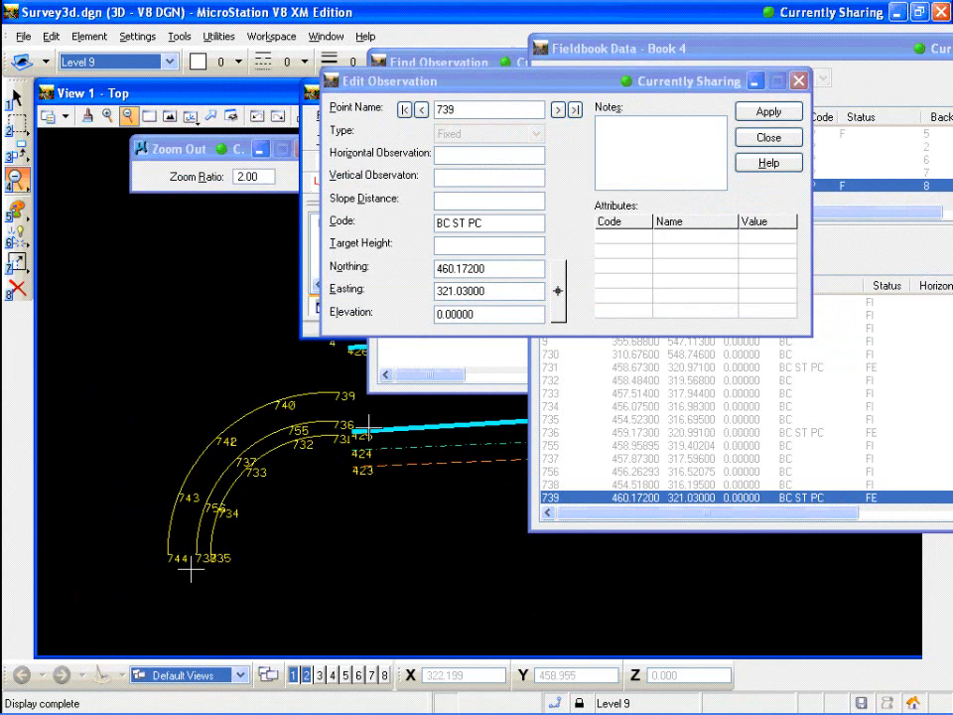
pyautogui.scroll(2, 339, 389)
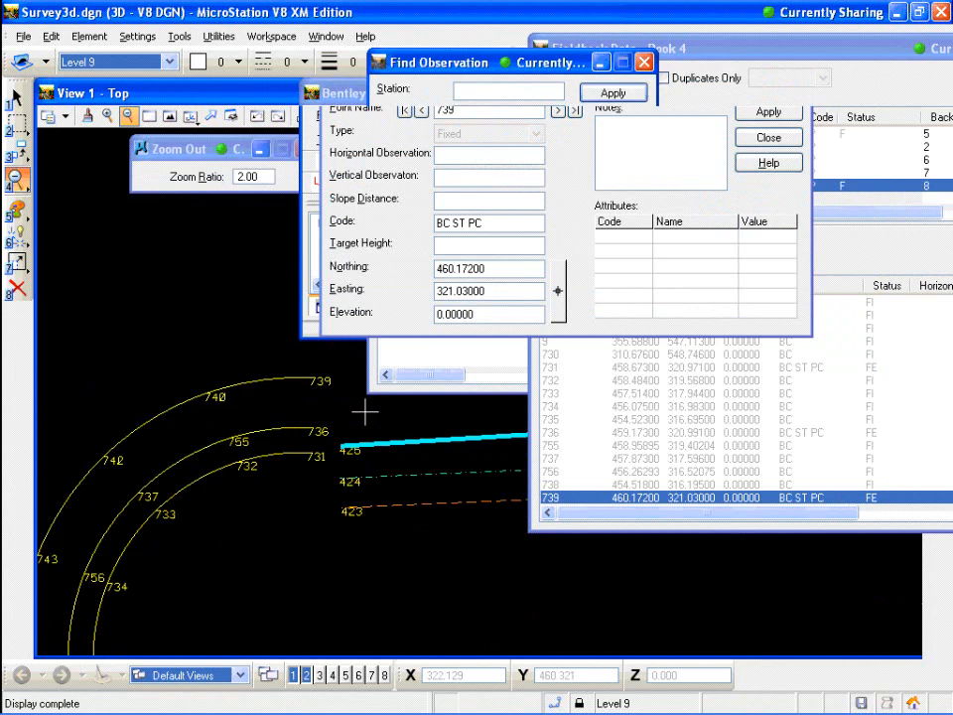
pyautogui.click(366, 411)
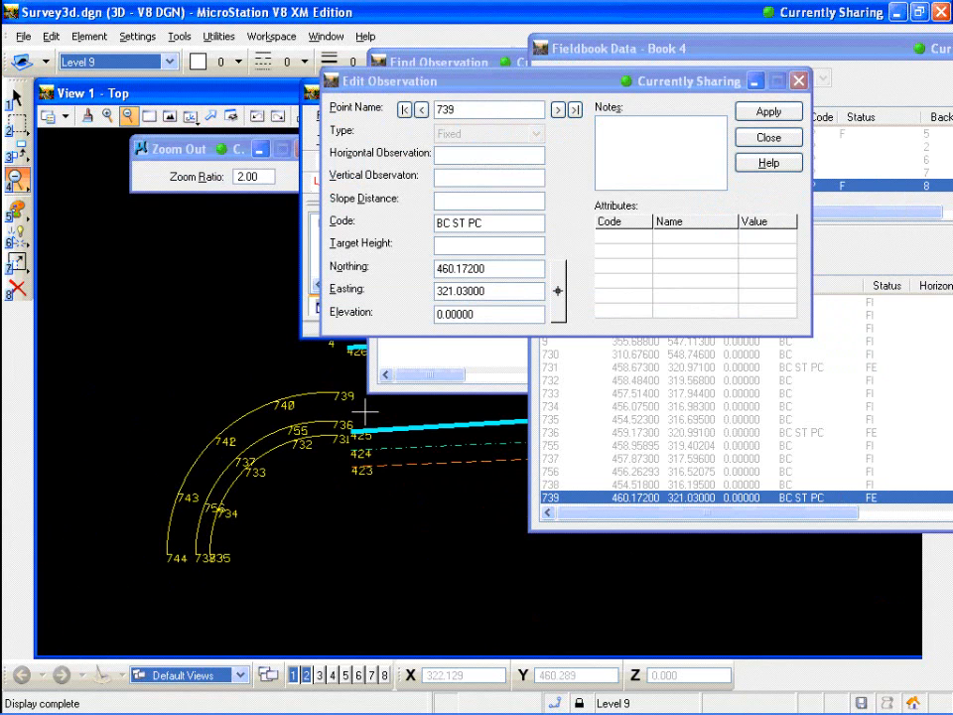
pyautogui.scroll(1, 357, 417)
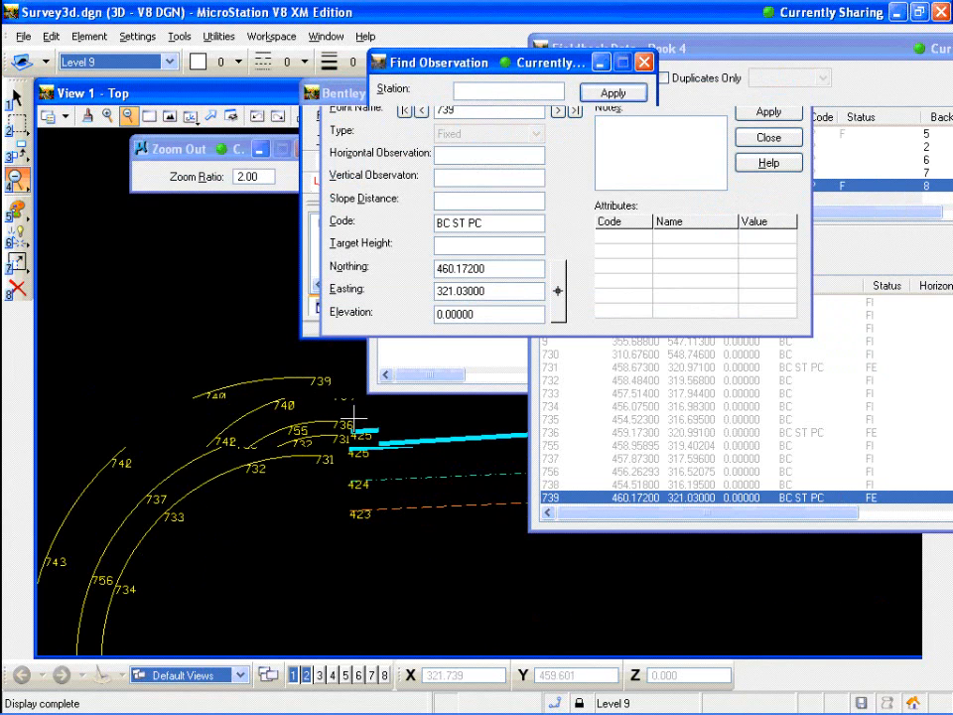
pyautogui.click(353, 422)
pyautogui.click(129, 116)
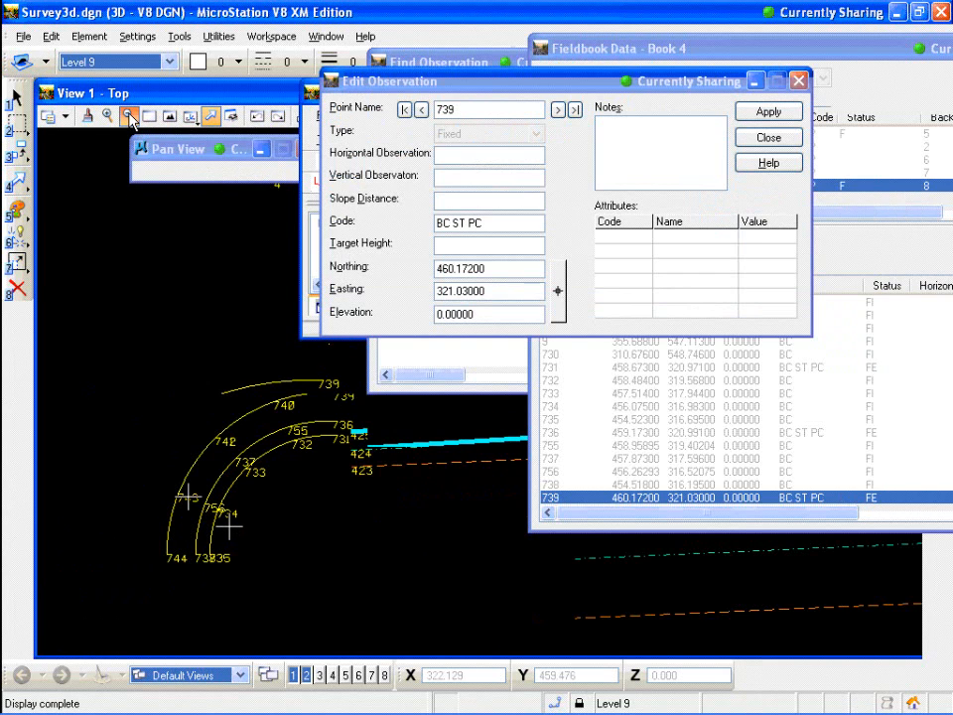
pyautogui.click(129, 117)
pyautogui.scroll(1, 228, 526)
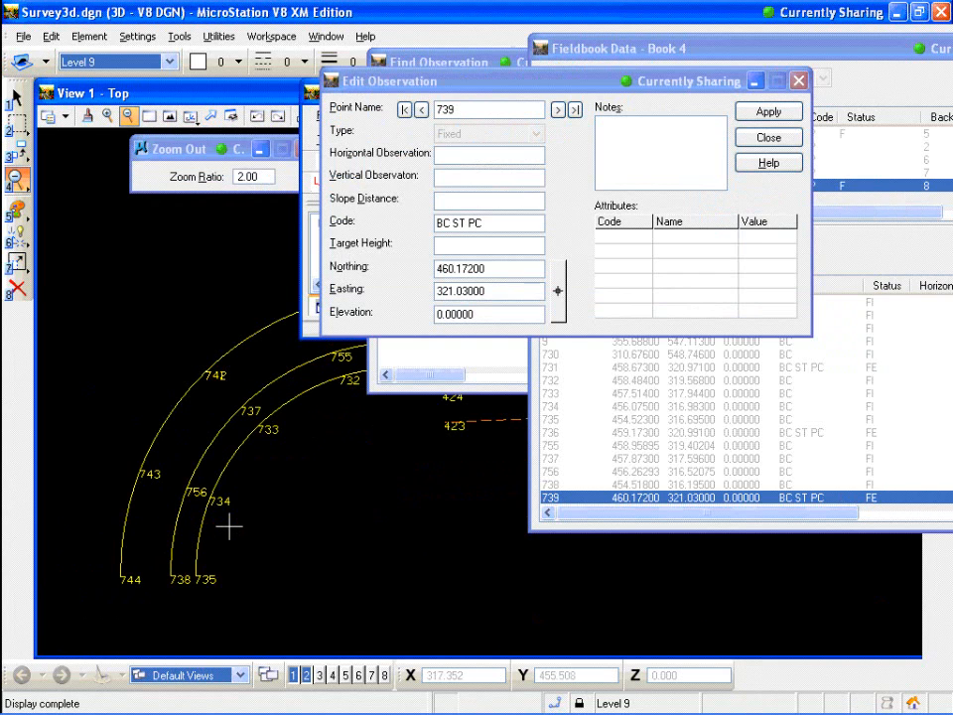
pyautogui.scroll(-2, 228, 526)
pyautogui.click(129, 117)
pyautogui.click(129, 116)
pyautogui.scroll(1, 210, 494)
pyautogui.scroll(-1, 210, 493)
pyautogui.click(129, 116)
pyautogui.click(130, 118)
pyautogui.scroll(1, 219, 502)
# - Append PT to the code of observation 734 so it reads BC PT, and close the results and the observation editor
pyautogui.click(771, 139)
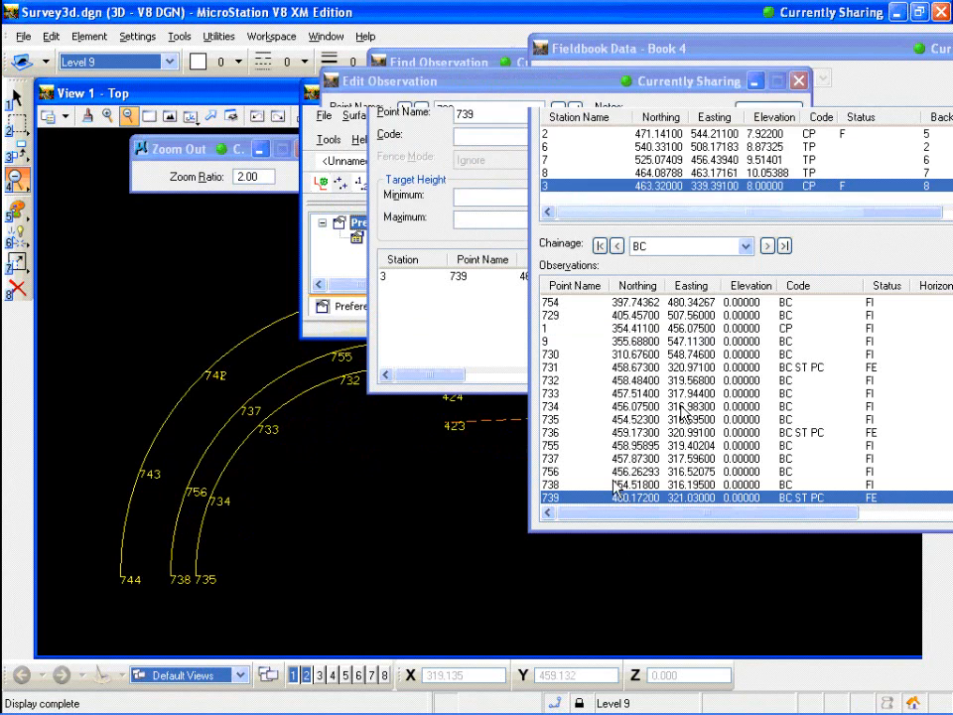
pyautogui.click(554, 407)
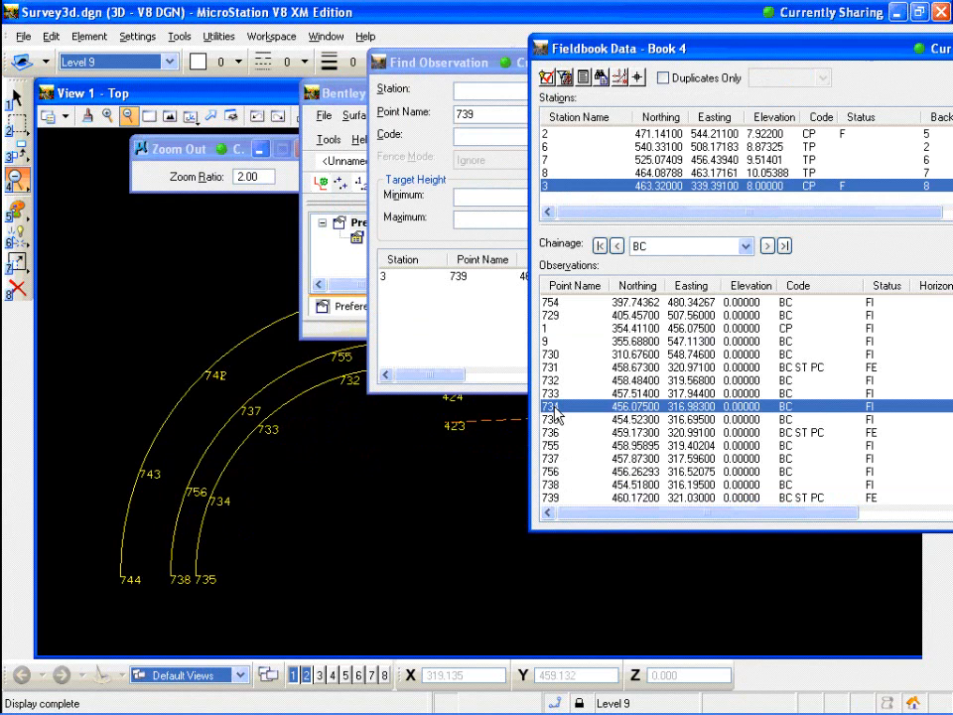
pyautogui.doubleClick(554, 407)
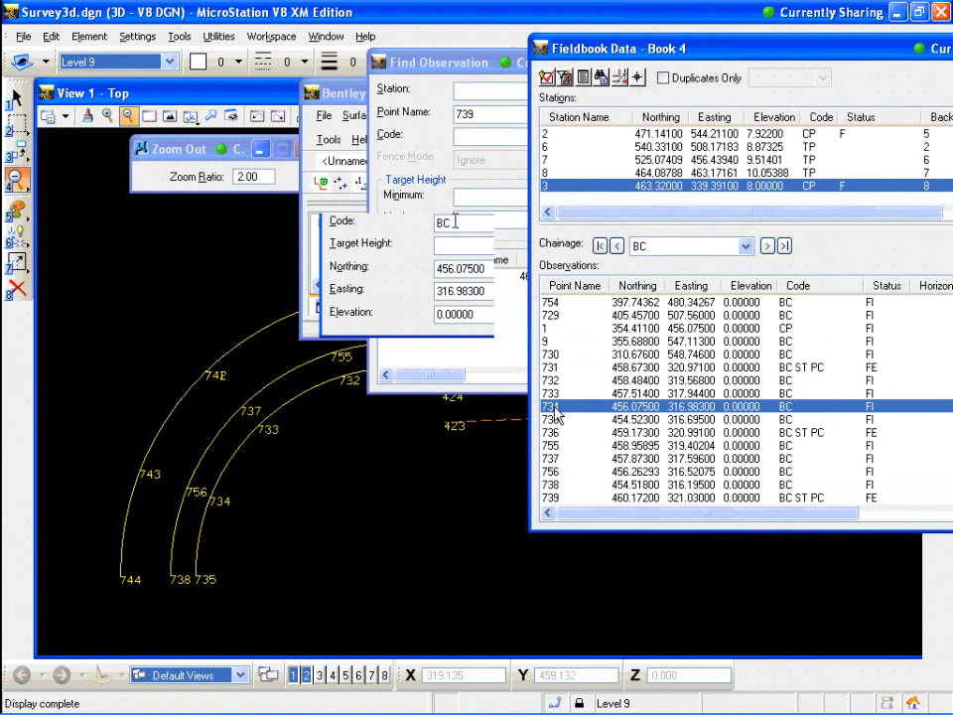
pyautogui.click(555, 408)
pyautogui.write('PT')
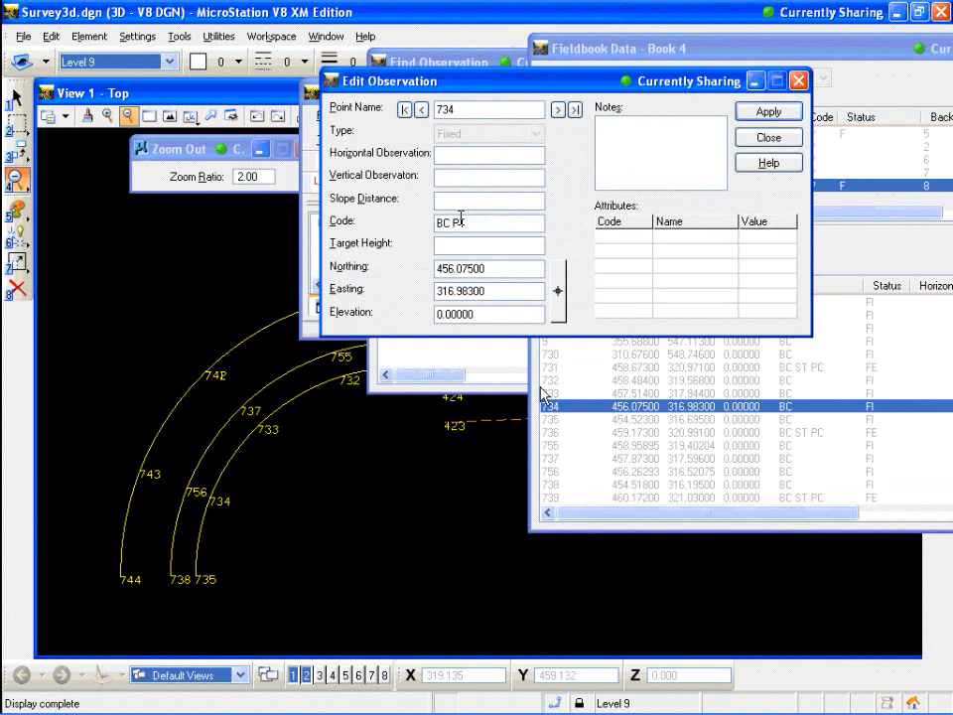
pyautogui.click(783, 118)
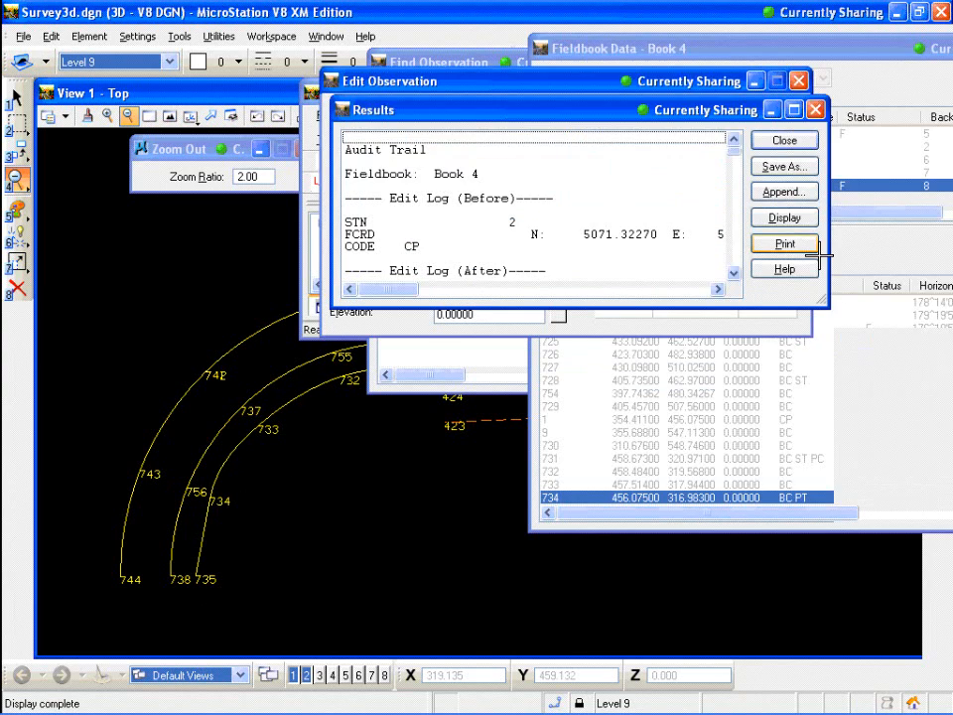
pyautogui.click(786, 141)
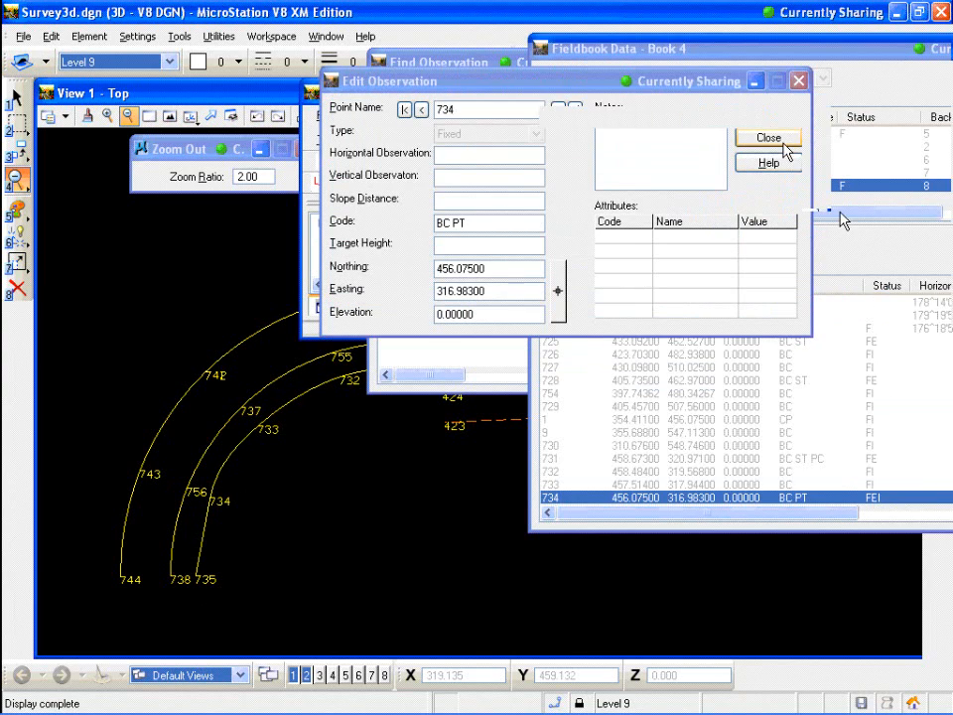
pyautogui.click(769, 139)
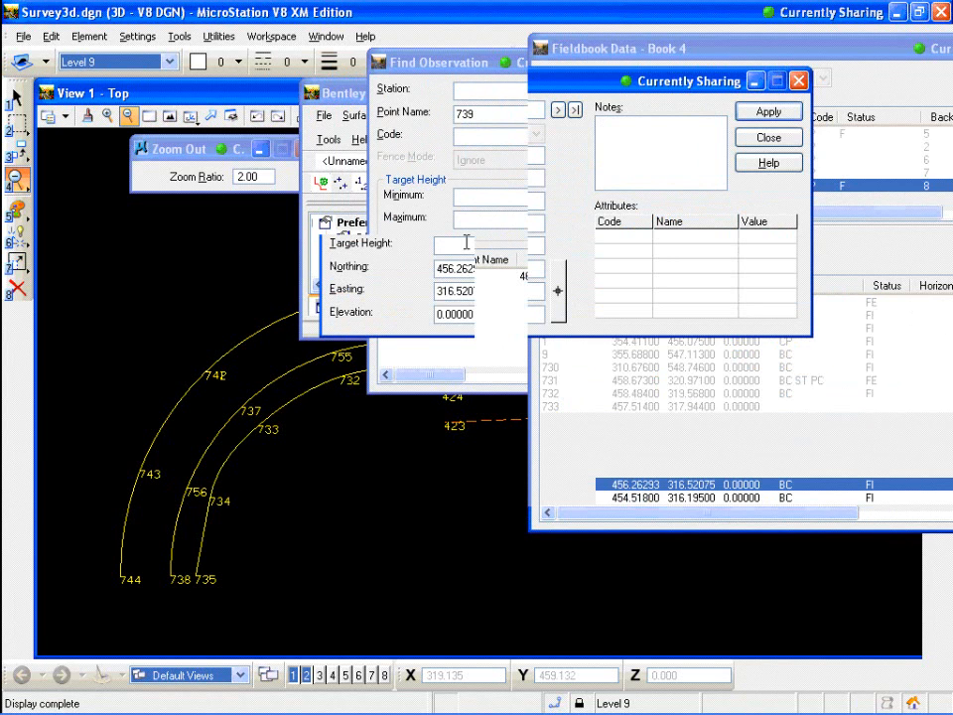
# - Append PT to the code of observation 756, making it BC PT, and close the results and the observation editor
pyautogui.click(457, 222)
pyautogui.write('PT')
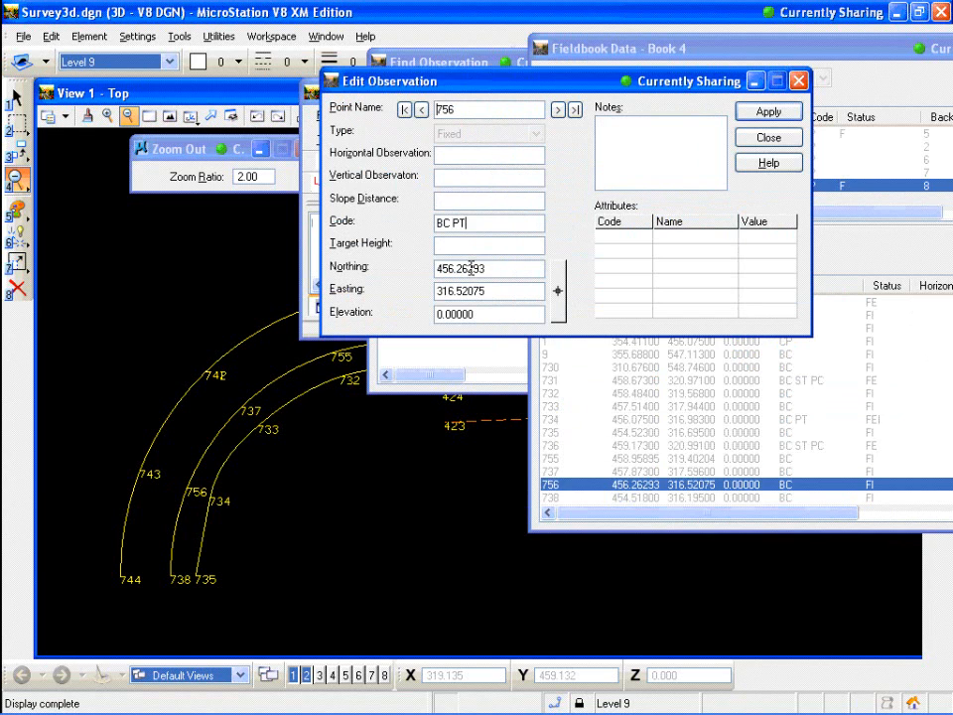
pyautogui.click(784, 116)
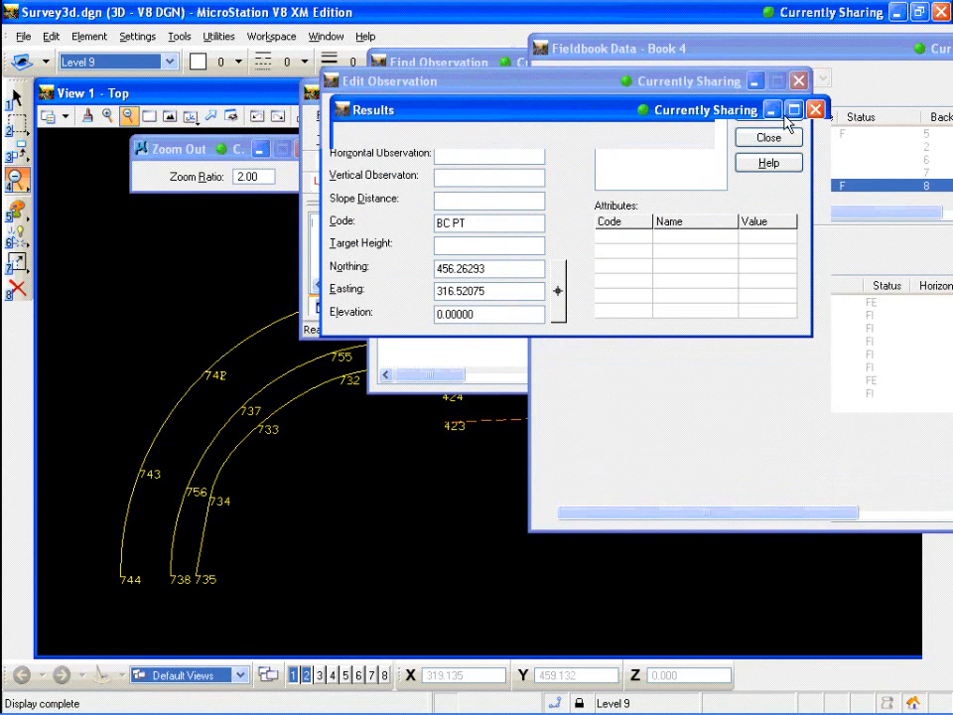
pyautogui.click(813, 142)
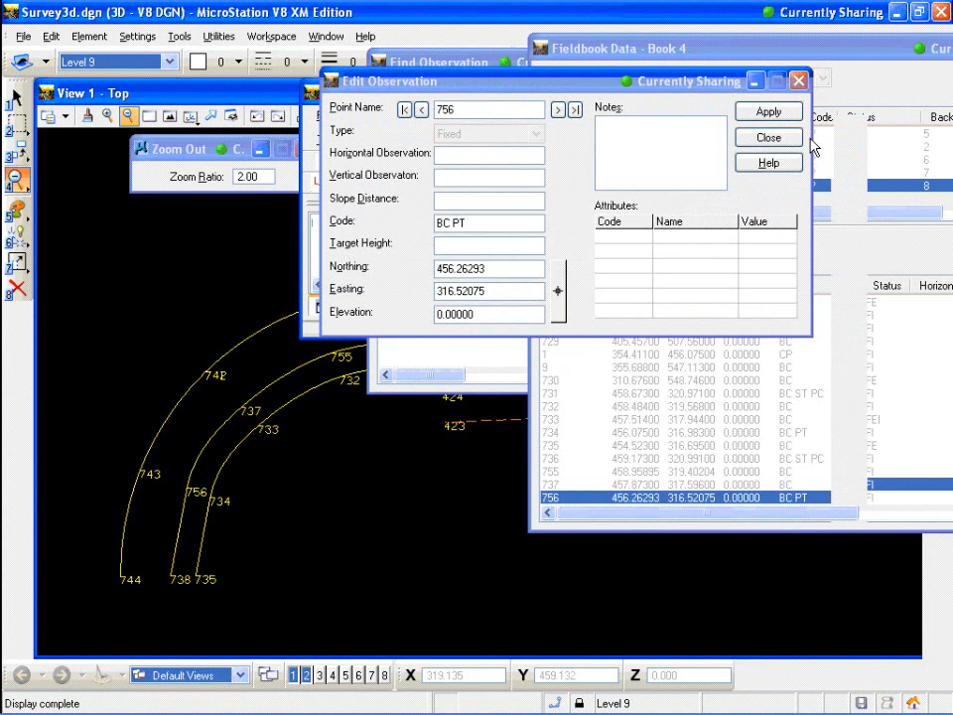
pyautogui.click(806, 139)
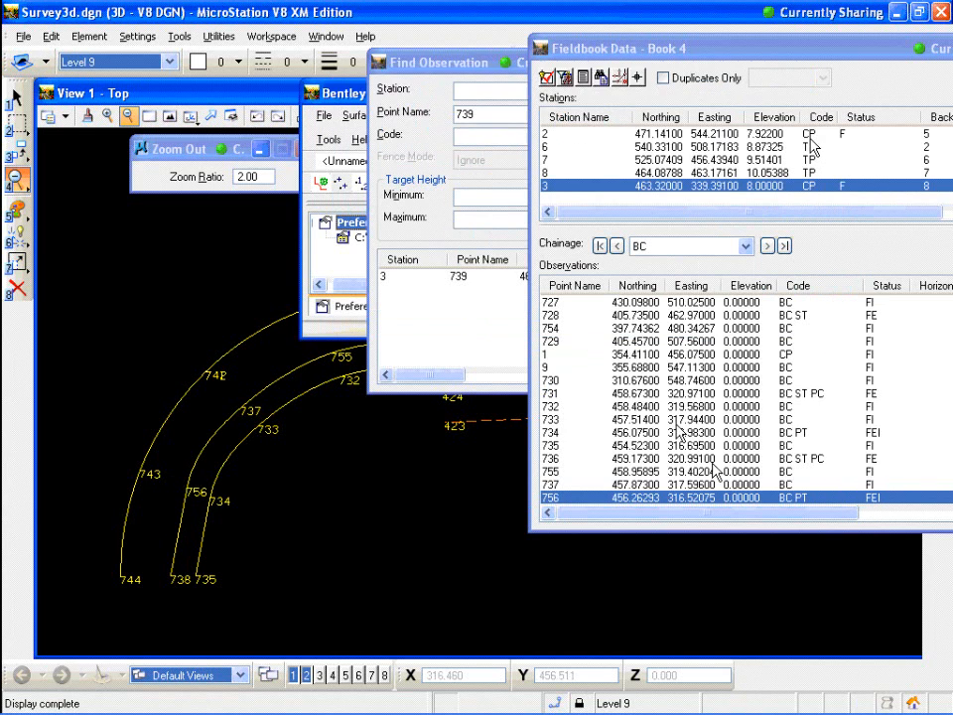
# - Append PT to the code of observation 743 so it reads BC PT, and move the Fieldbook Data window fully into view
pyautogui.doubleClick(639, 498)
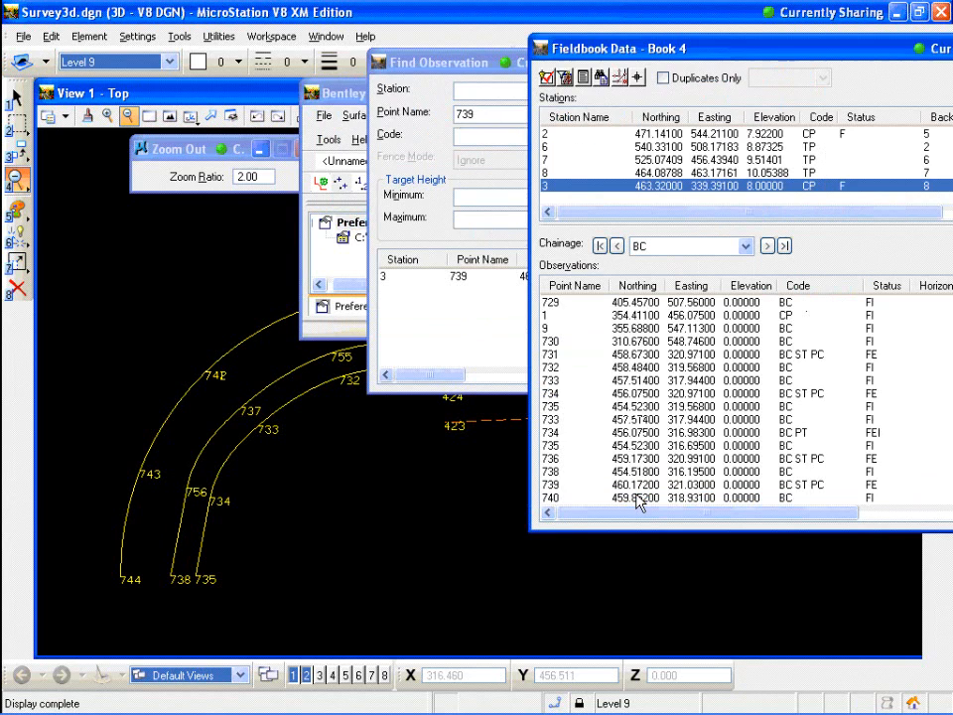
pyautogui.doubleClick(623, 495)
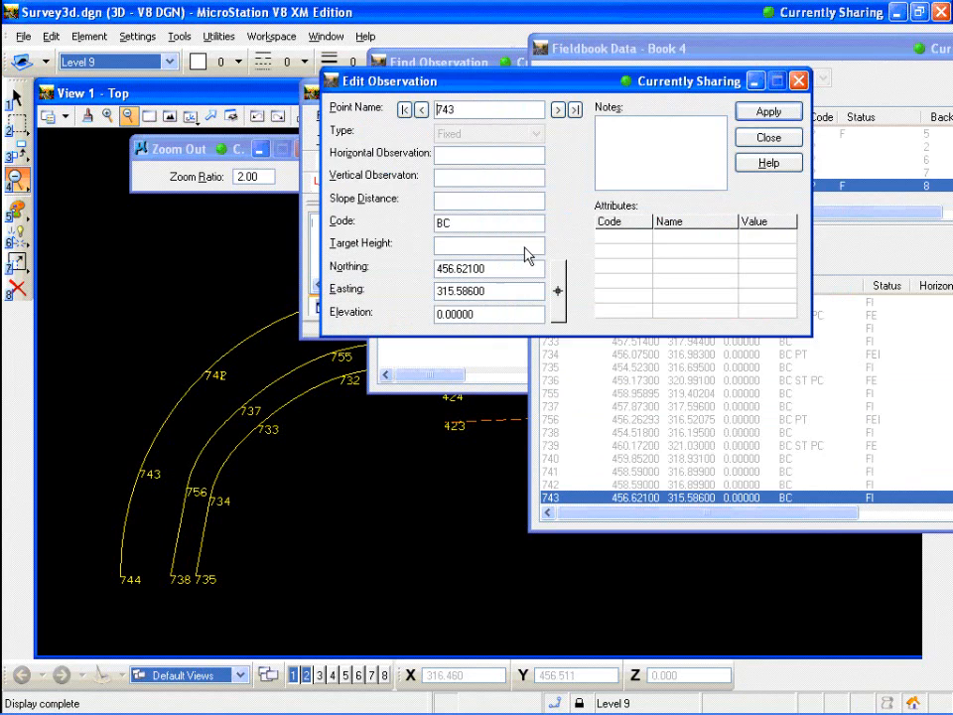
pyautogui.click(459, 224)
pyautogui.write('PT')
pyautogui.click(766, 112)
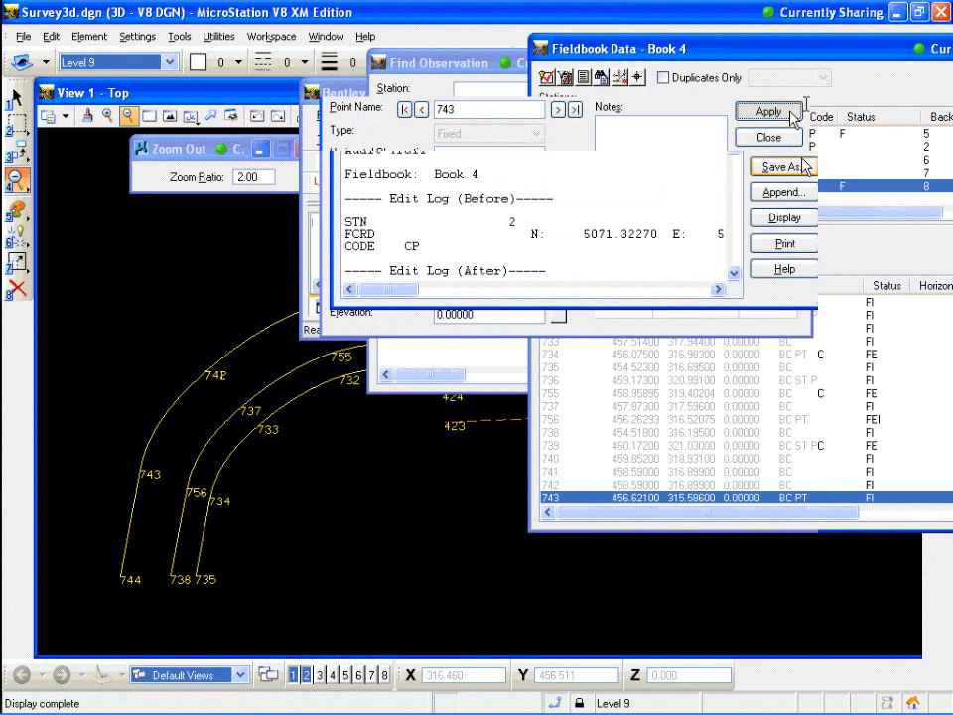
pyautogui.click(802, 144)
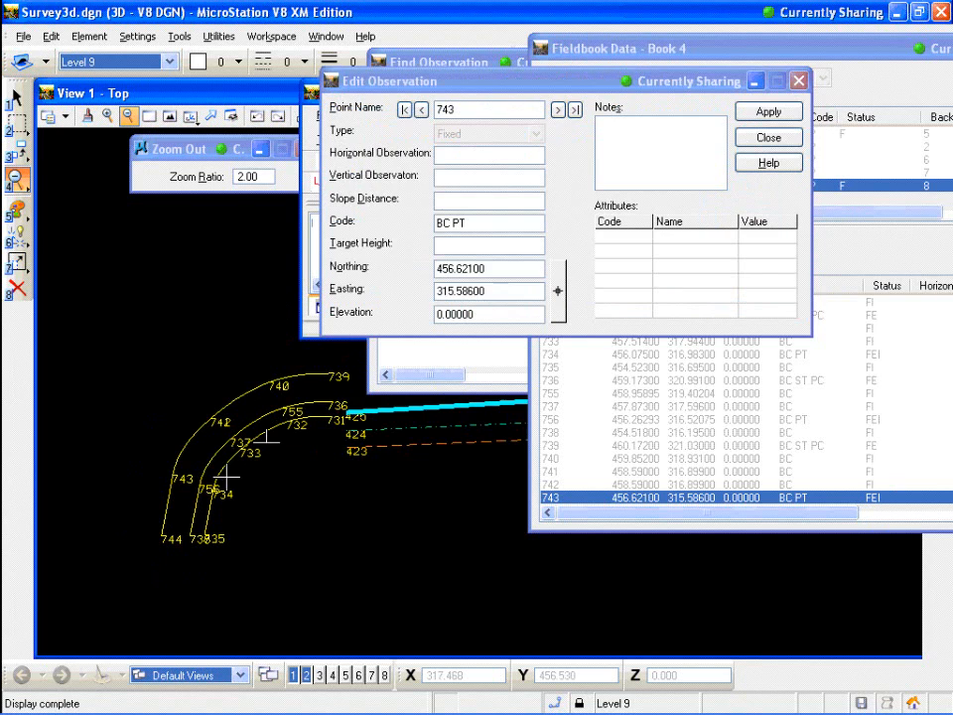
pyautogui.click(771, 139)
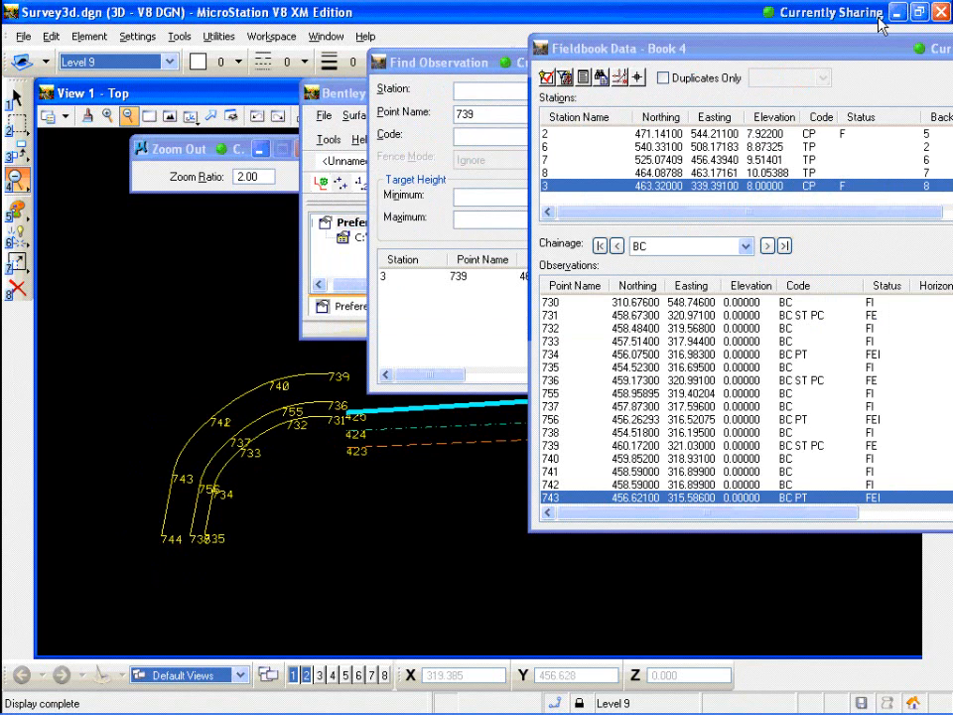
pyautogui.moveTo(599, 42); pyautogui.dragTo(321, 39)
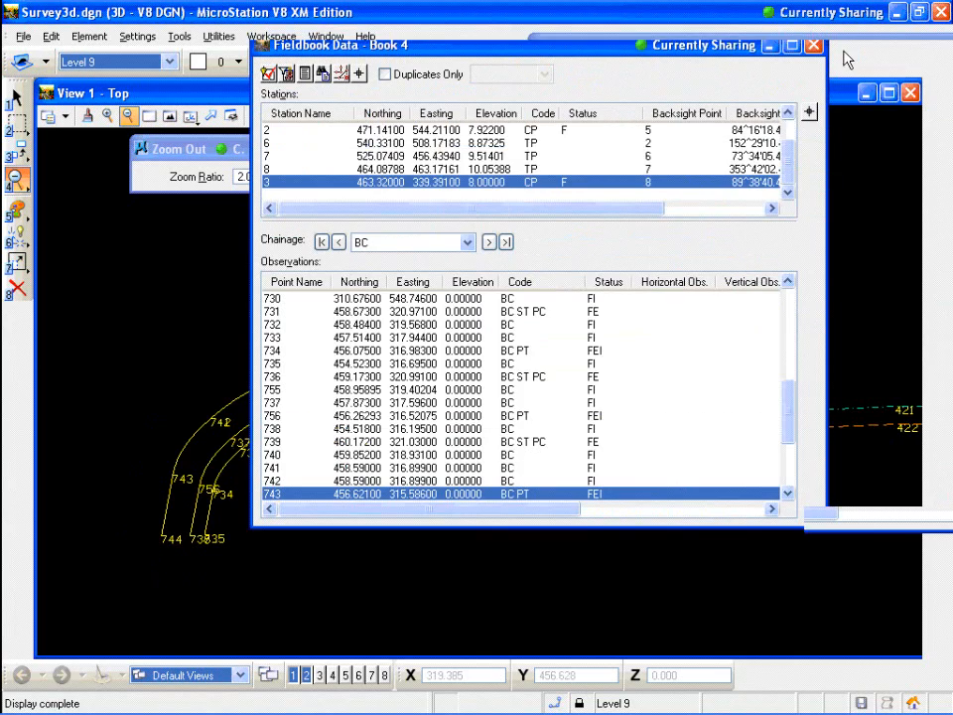
pyautogui.moveTo(667, 50); pyautogui.dragTo(876, 188)
pyautogui.click(614, 121)
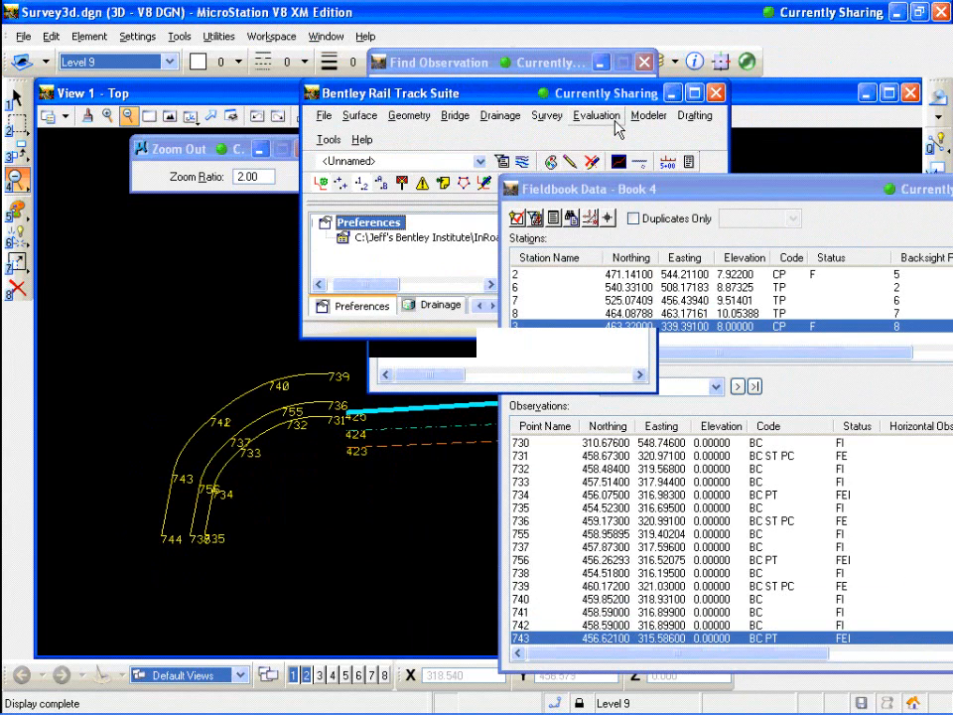
pyautogui.click(547, 116)
pyautogui.moveTo(564, 137)
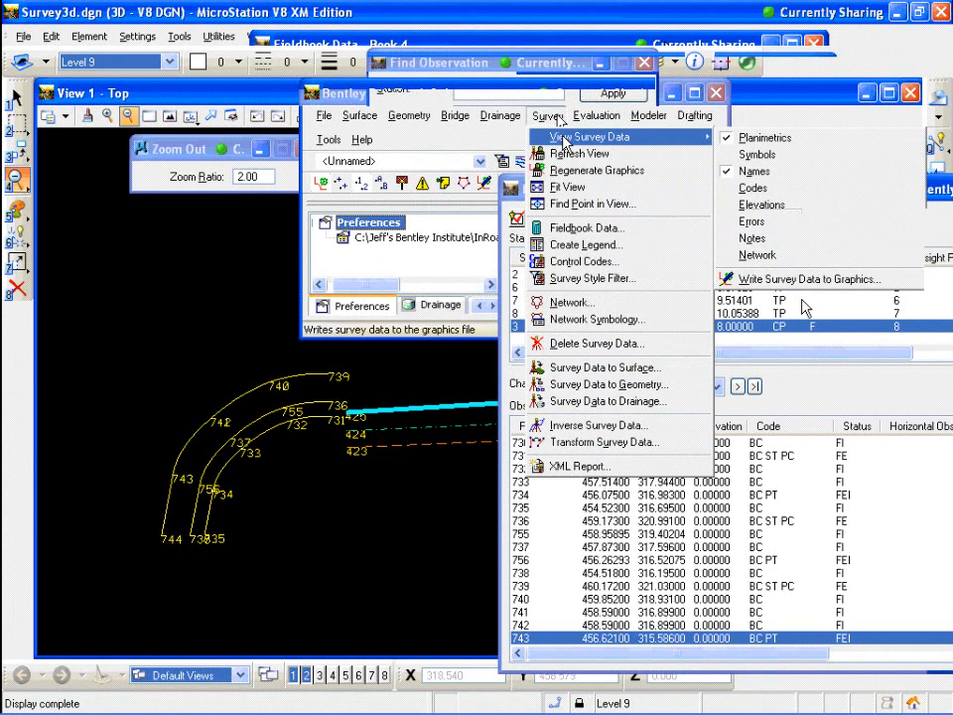
pyautogui.press('Left')
pyautogui.press('Left')
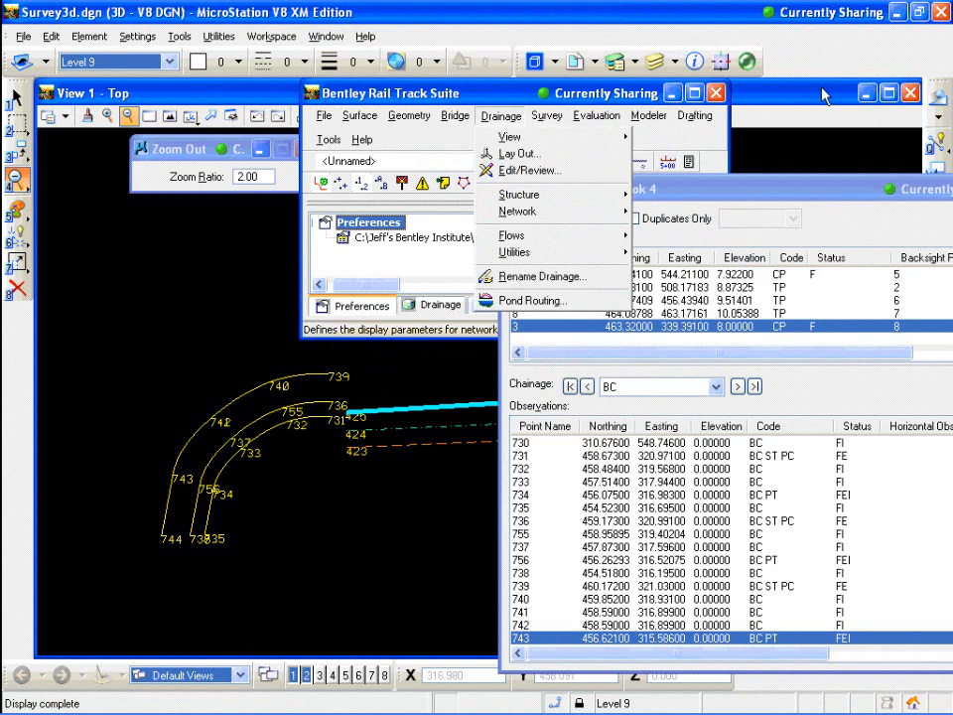
# - Examine the survey drawing from the curved BC chains out to the BL chains of points 745 to 753 and the BC chains near point 754
pyautogui.click(231, 391)
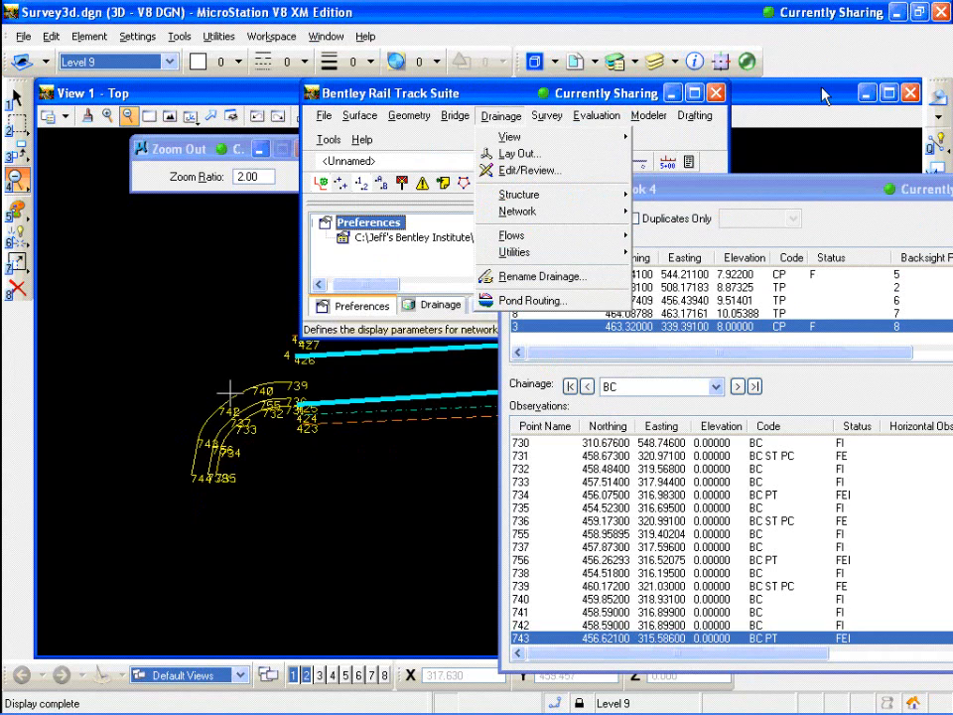
pyautogui.click(230, 391)
pyautogui.click(231, 391)
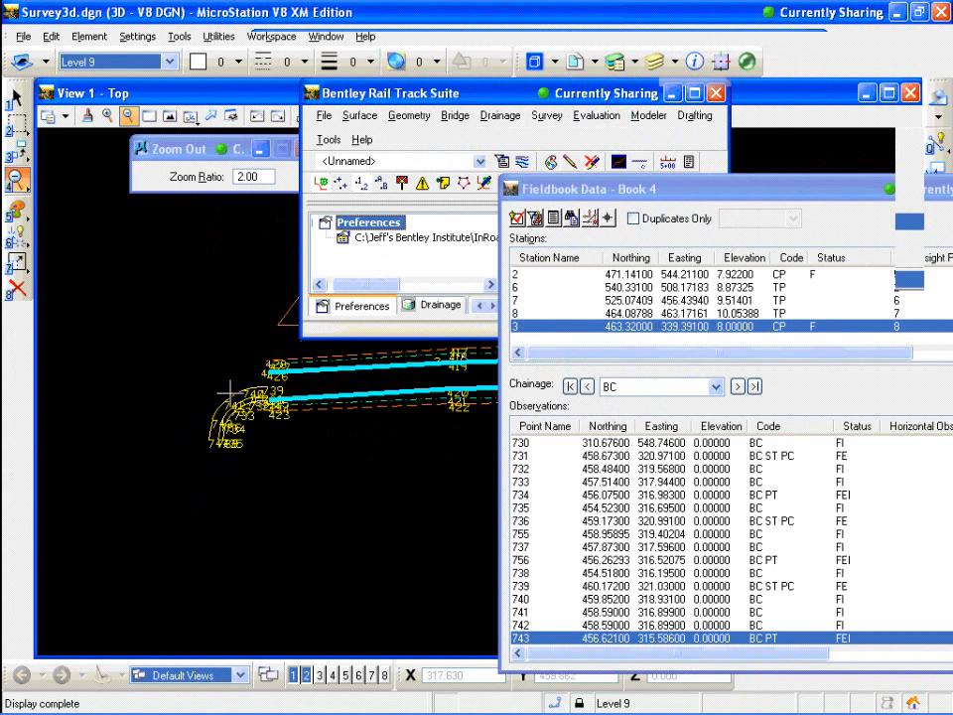
pyautogui.click(231, 391)
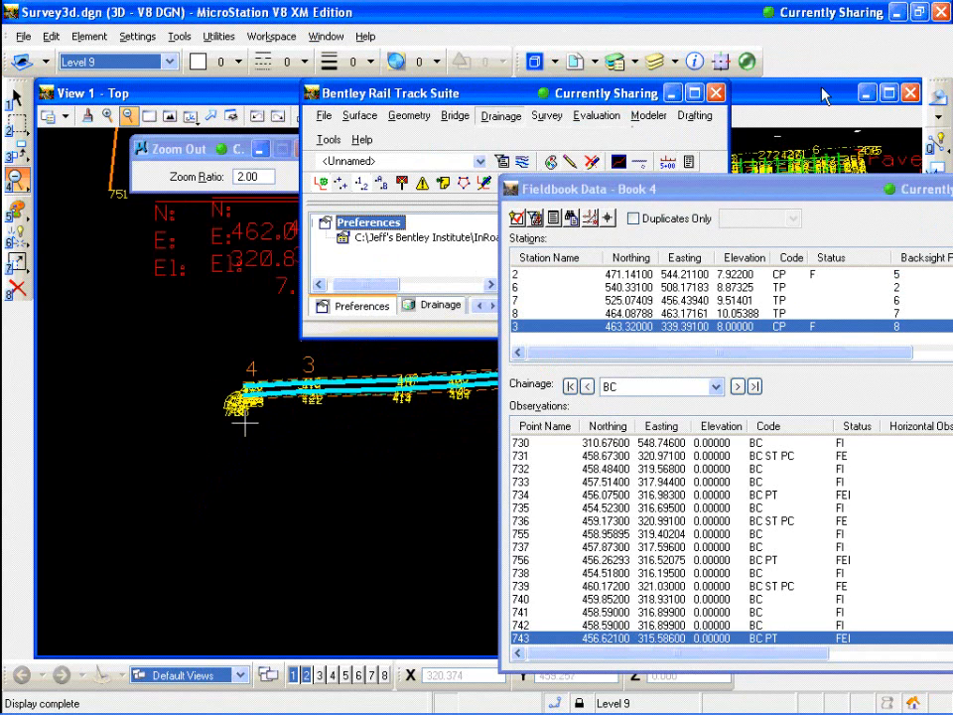
pyautogui.scroll(4, 240, 394)
pyautogui.scroll(-5, 238, 395)
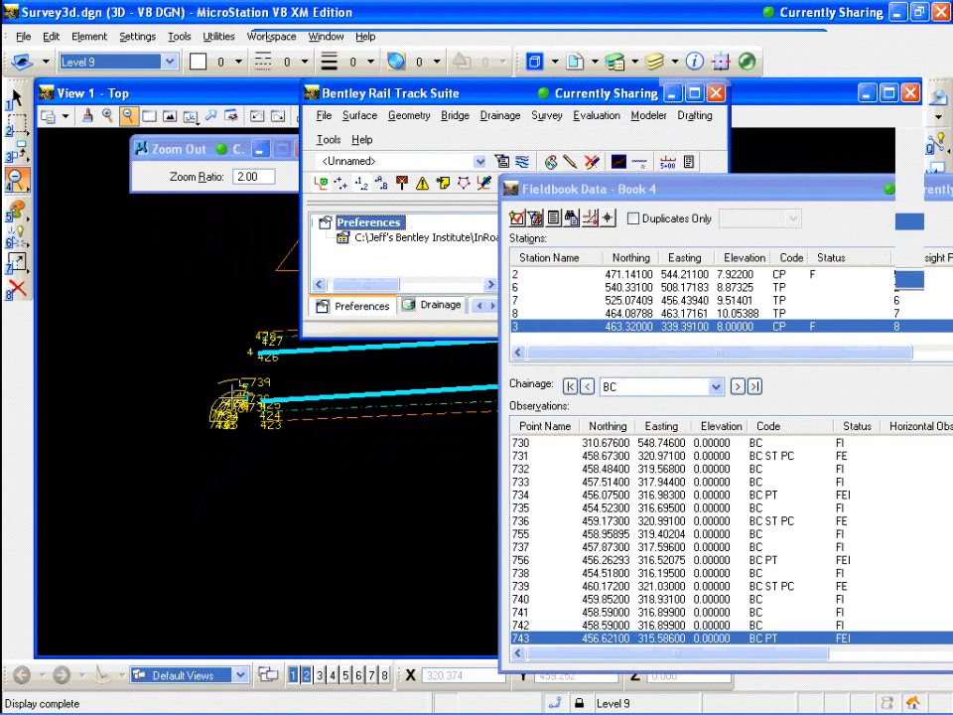
pyautogui.scroll(3, 235, 397)
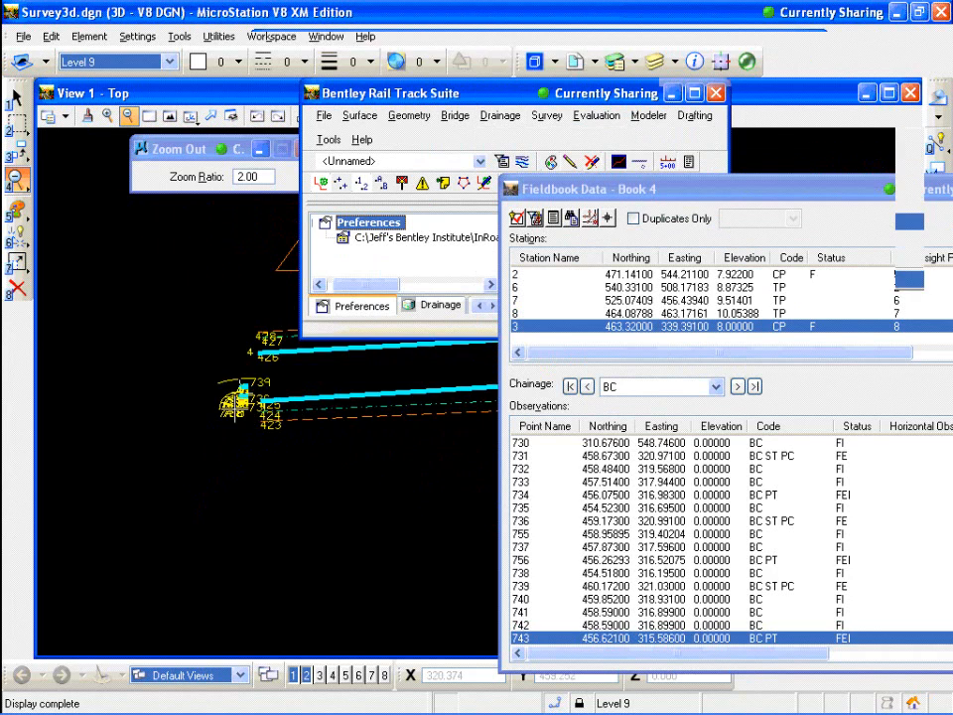
pyautogui.scroll(-4, 236, 399)
pyautogui.scroll(2, 186, 364)
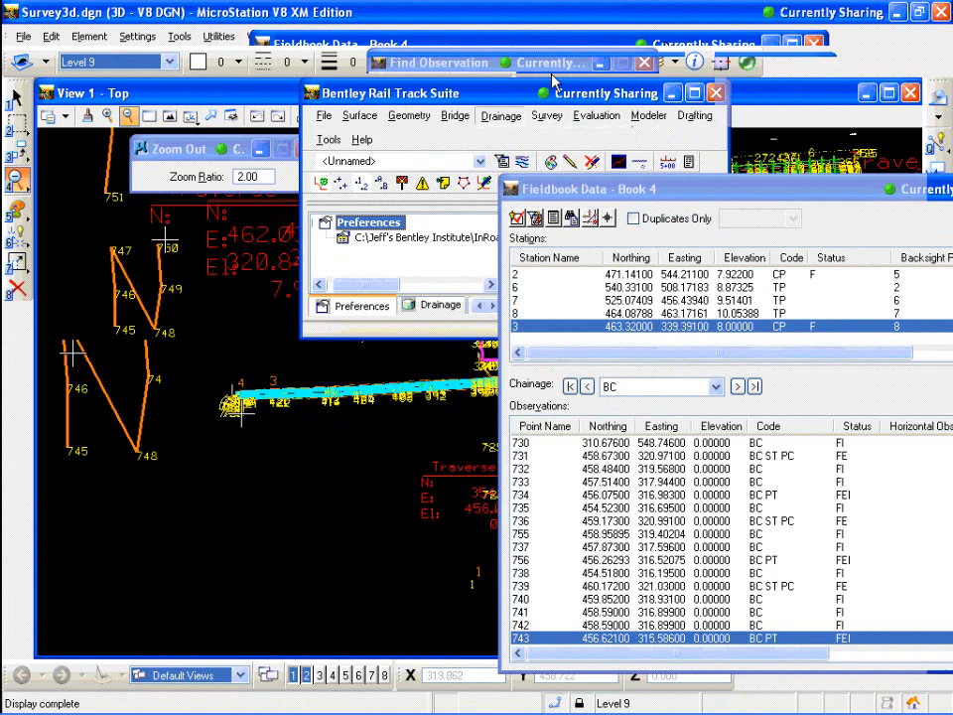
pyautogui.scroll(-3, 165, 240)
pyautogui.scroll(3, 76, 332)
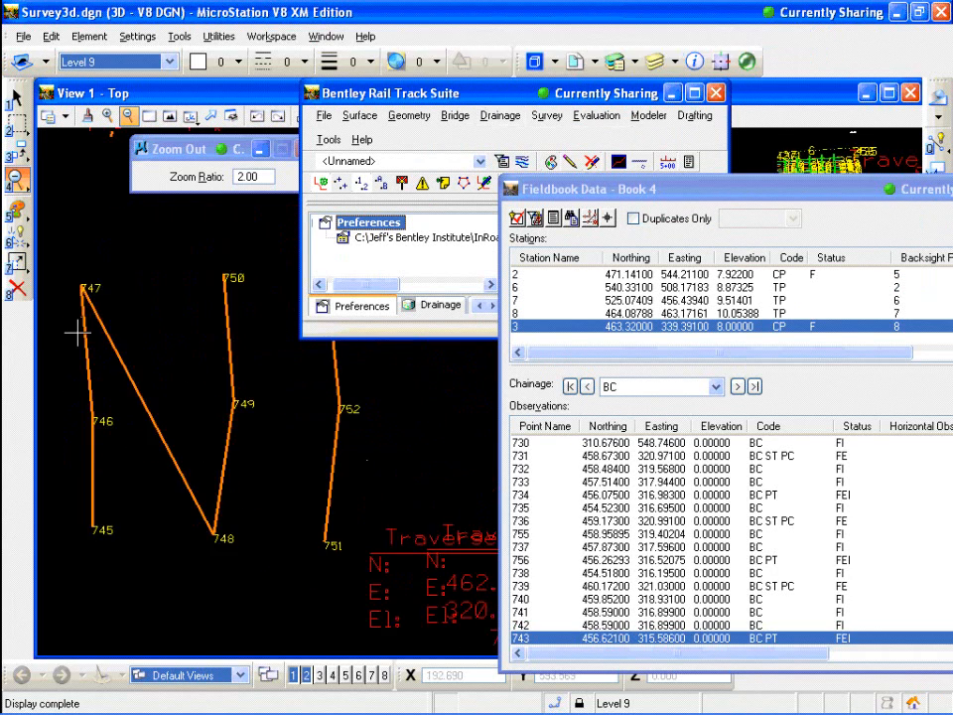
pyautogui.scroll(-3, 76, 332)
pyautogui.scroll(3, 76, 332)
pyautogui.scroll(-4, 76, 332)
pyautogui.scroll(3, 407, 524)
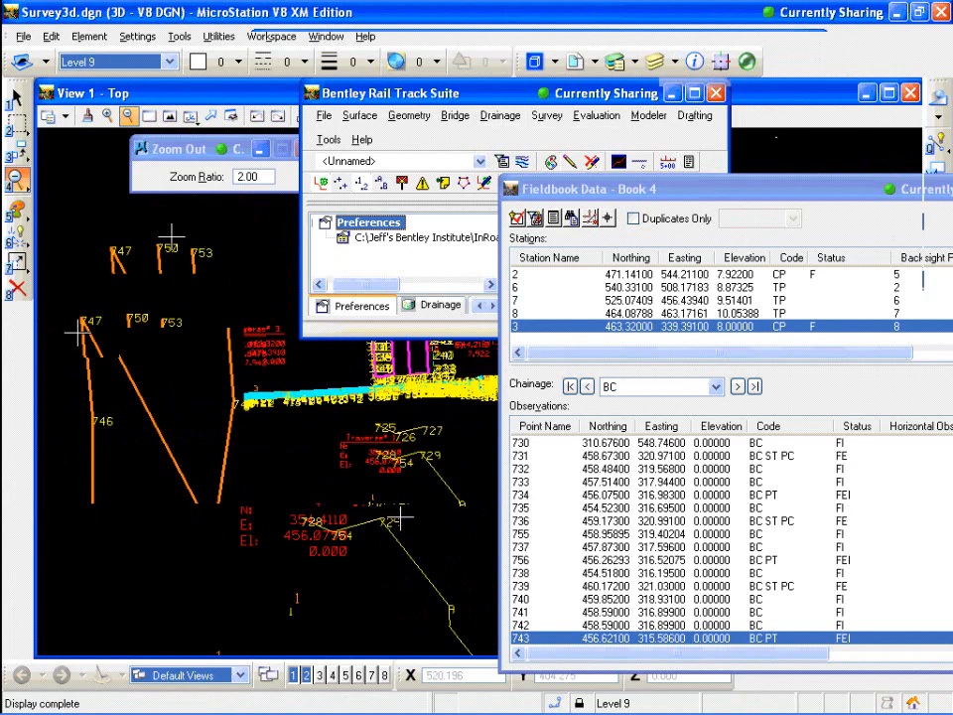
# - Bring the Fieldbook Data window back into full view and search the observations for point 754
pyautogui.moveTo(785, 191); pyautogui.dragTo(651, 68)
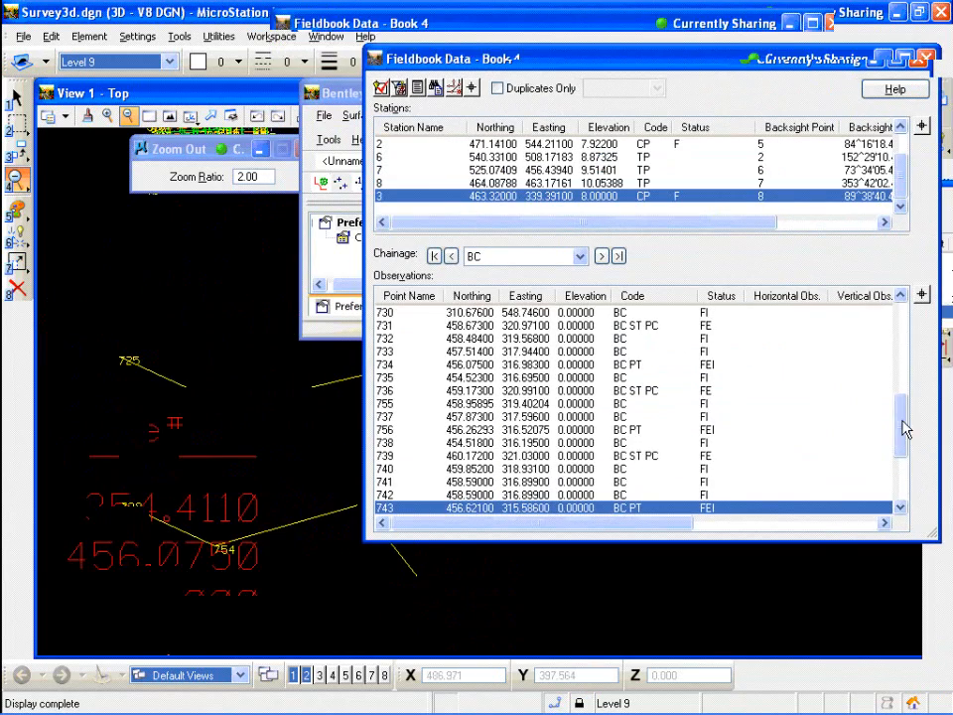
pyautogui.moveTo(903, 423)
pyautogui.mouseDown()
pyautogui.moveTo(902, 453)
pyautogui.moveTo(902, 444)
pyautogui.mouseUp()
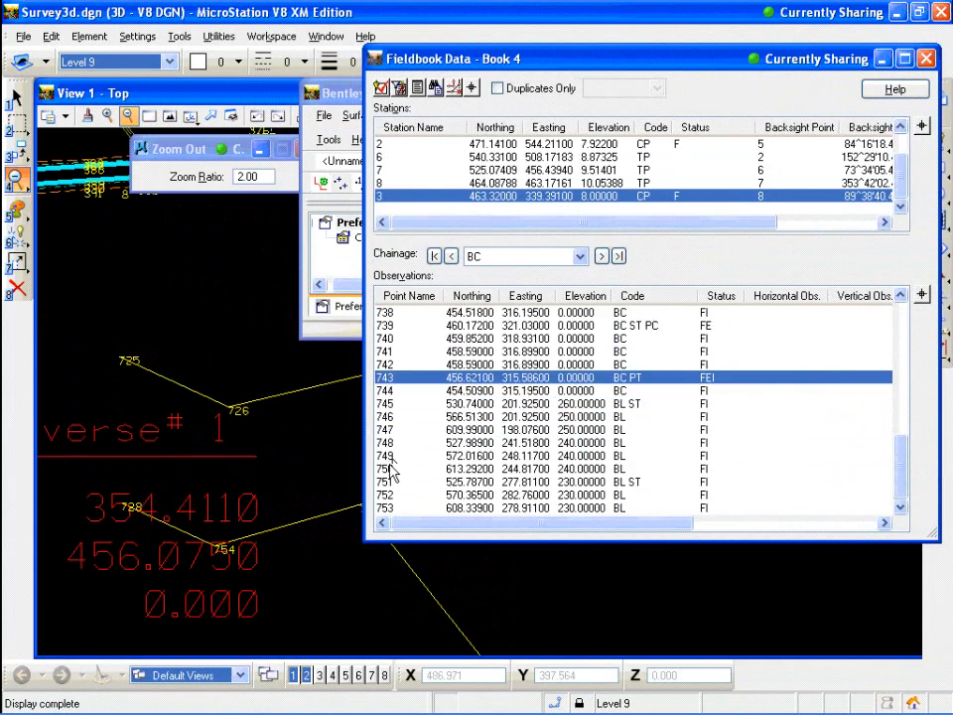
pyautogui.rightClick(390, 380)
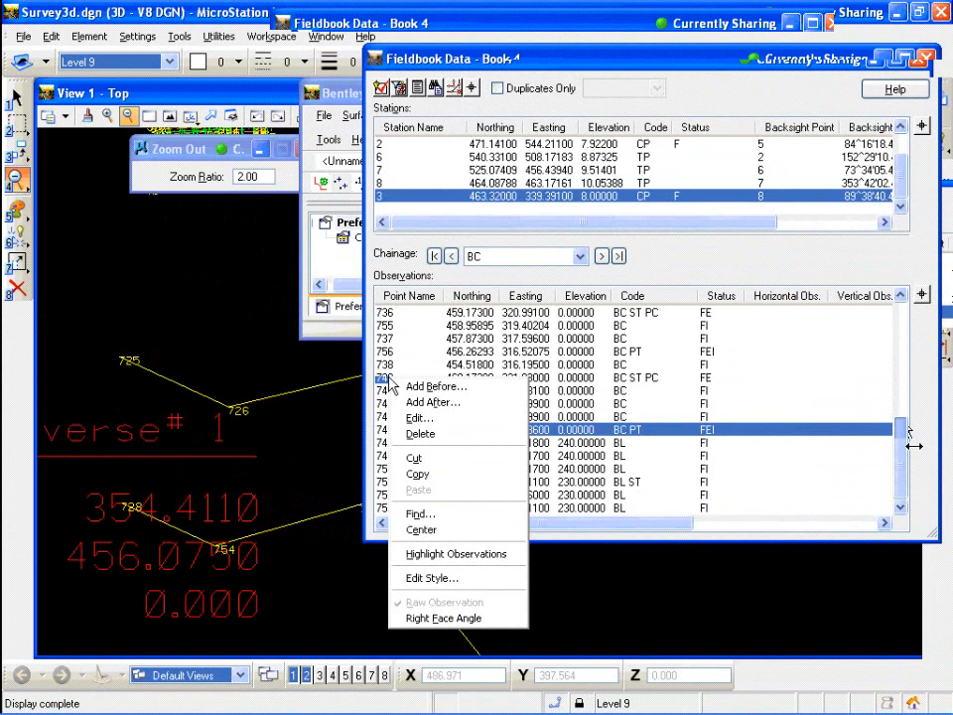
pyautogui.click(449, 516)
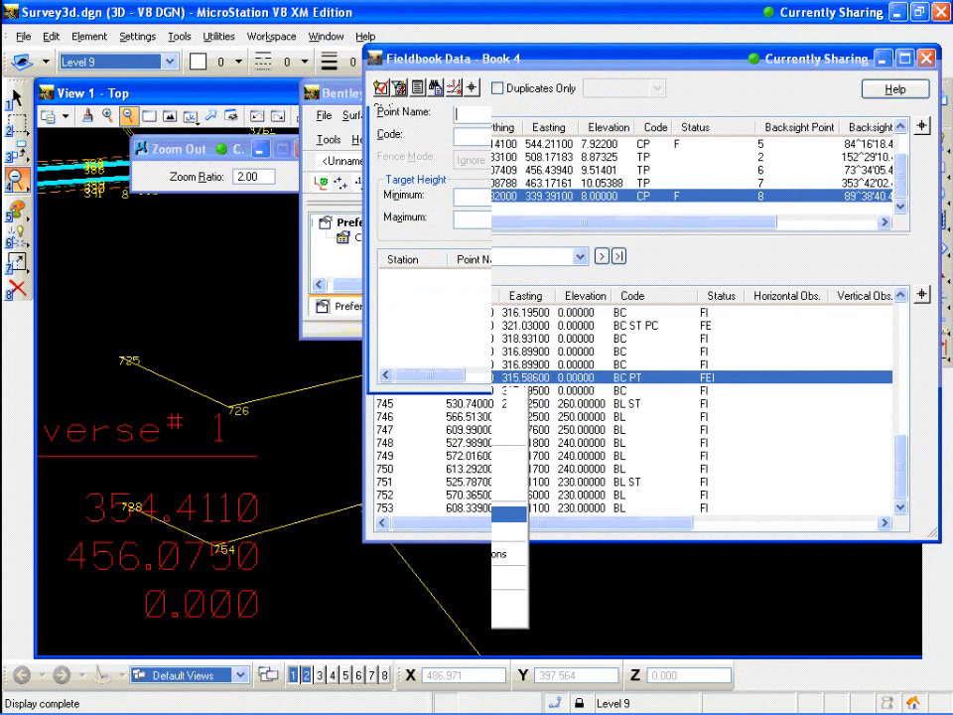
pyautogui.write('754')
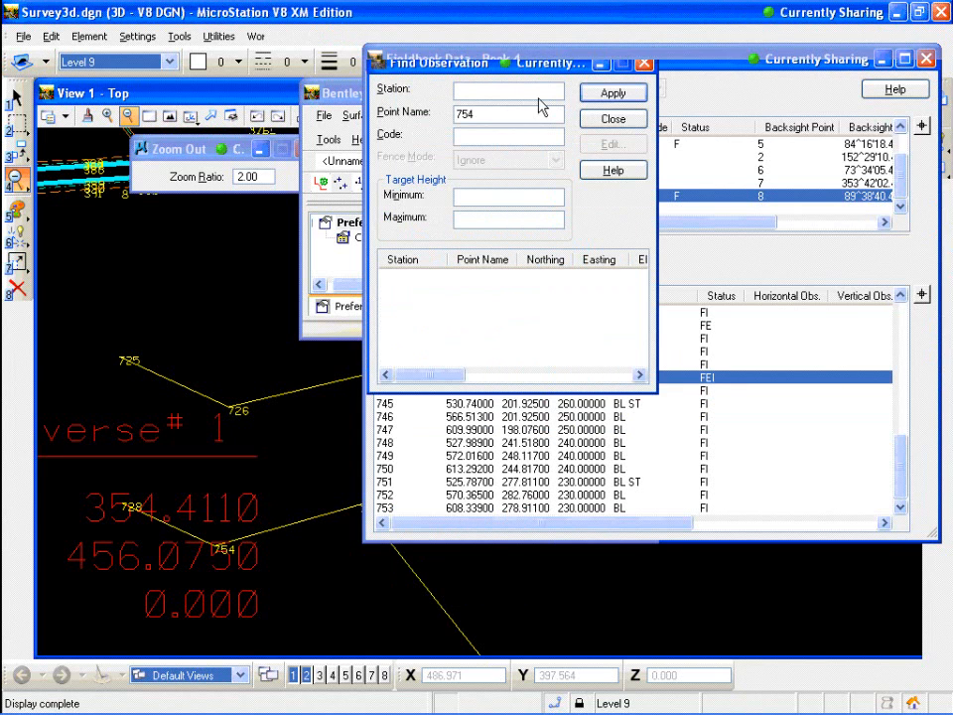
pyautogui.click(614, 94)
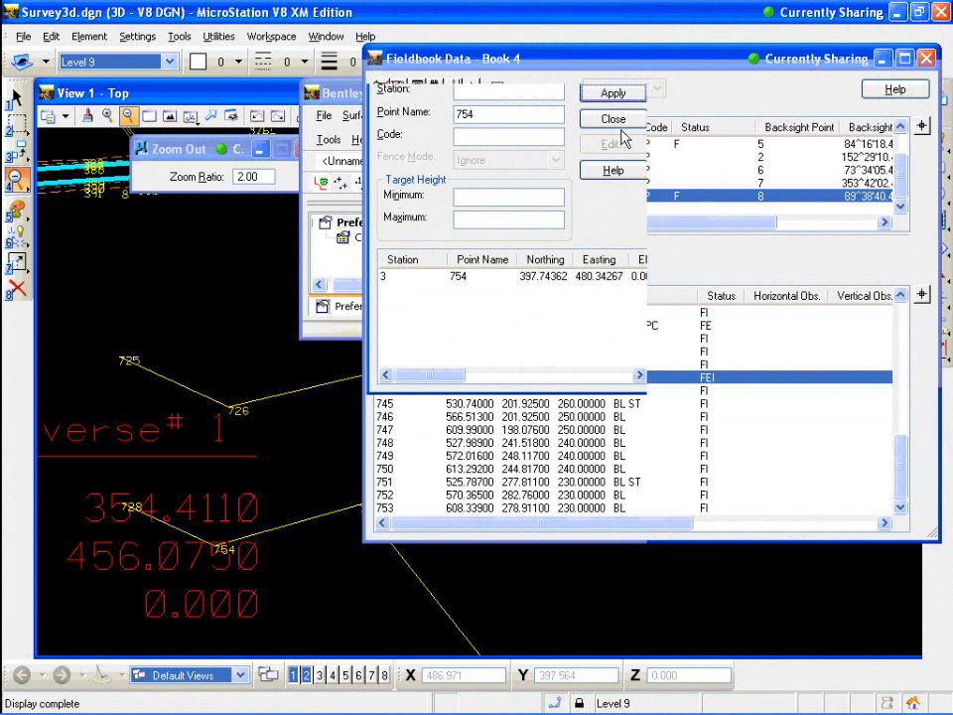
pyautogui.click(613, 119)
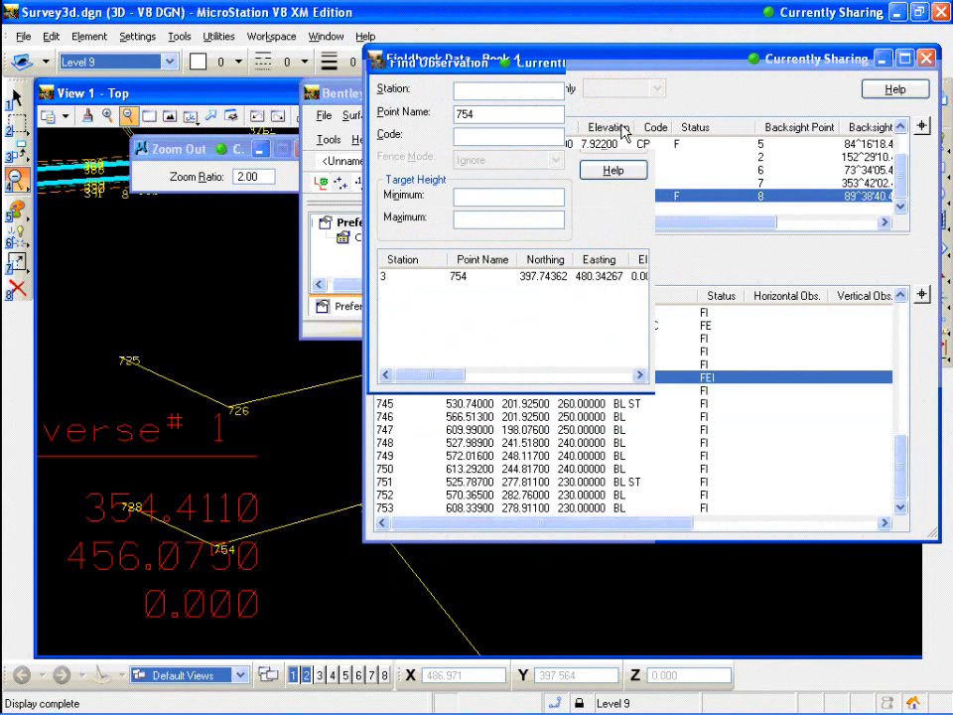
pyautogui.click(616, 119)
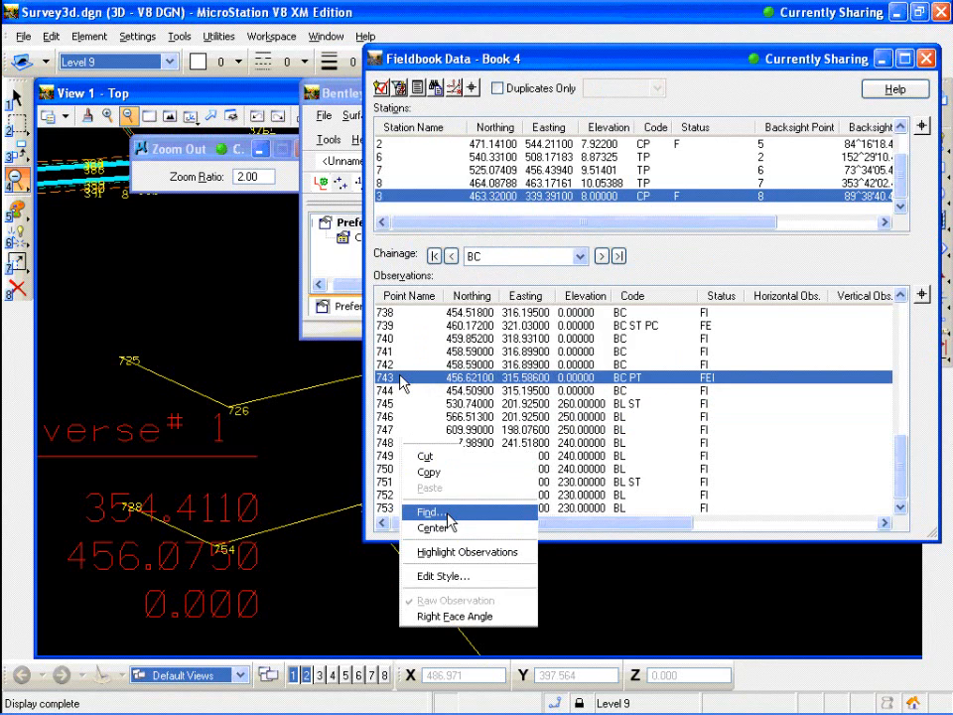
# - Find observation 754 by its point name, delete it from the fieldbook, and close the results
pyautogui.click(446, 513)
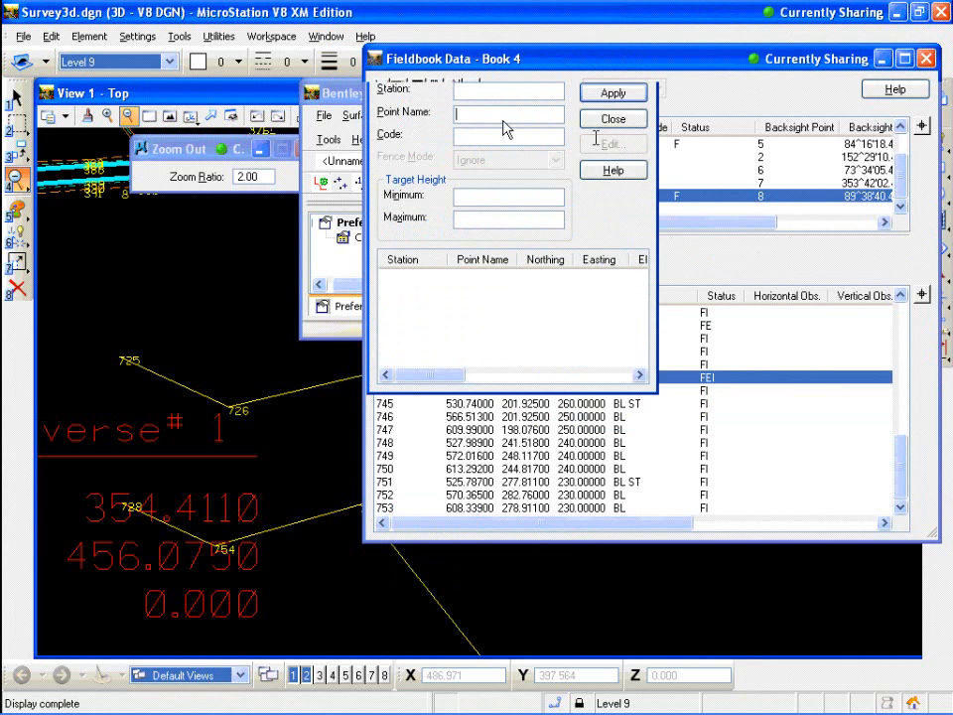
pyautogui.write('754')
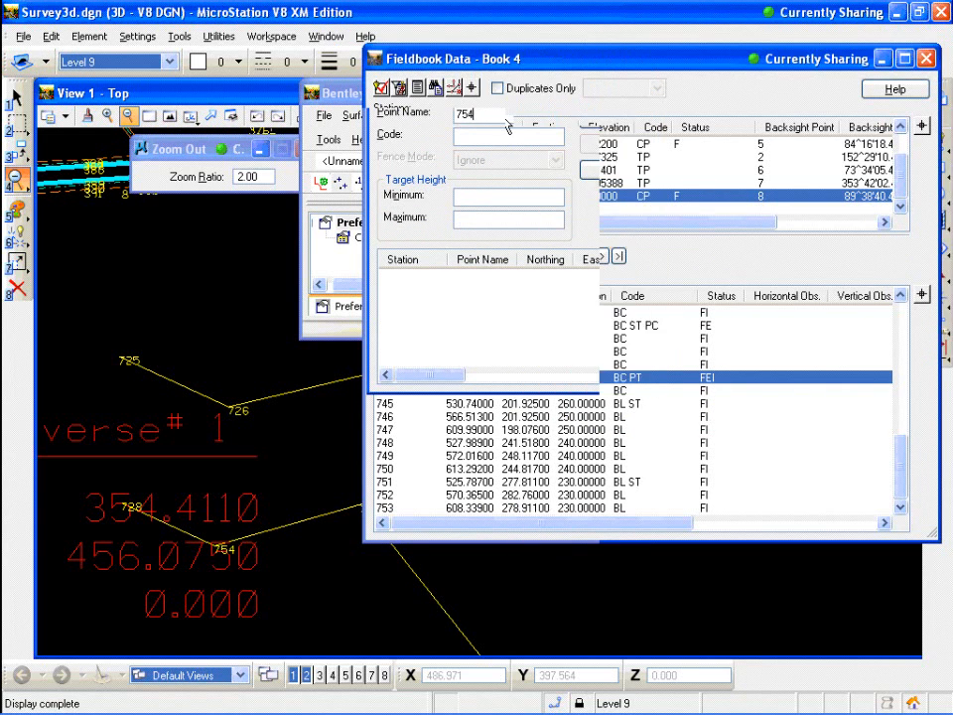
pyautogui.click(626, 94)
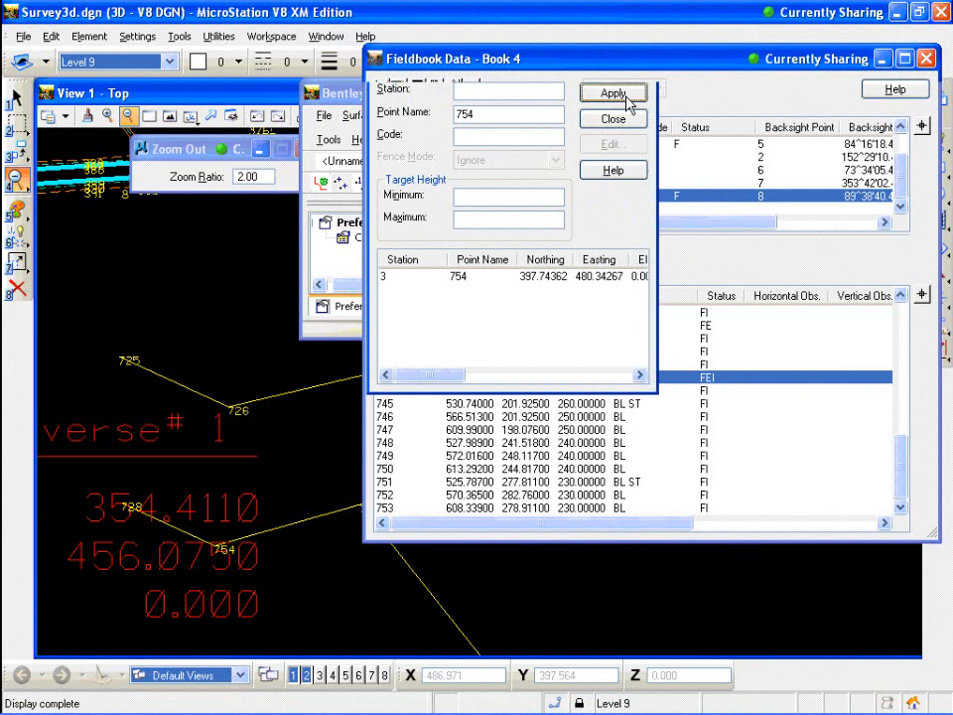
pyautogui.click(389, 279)
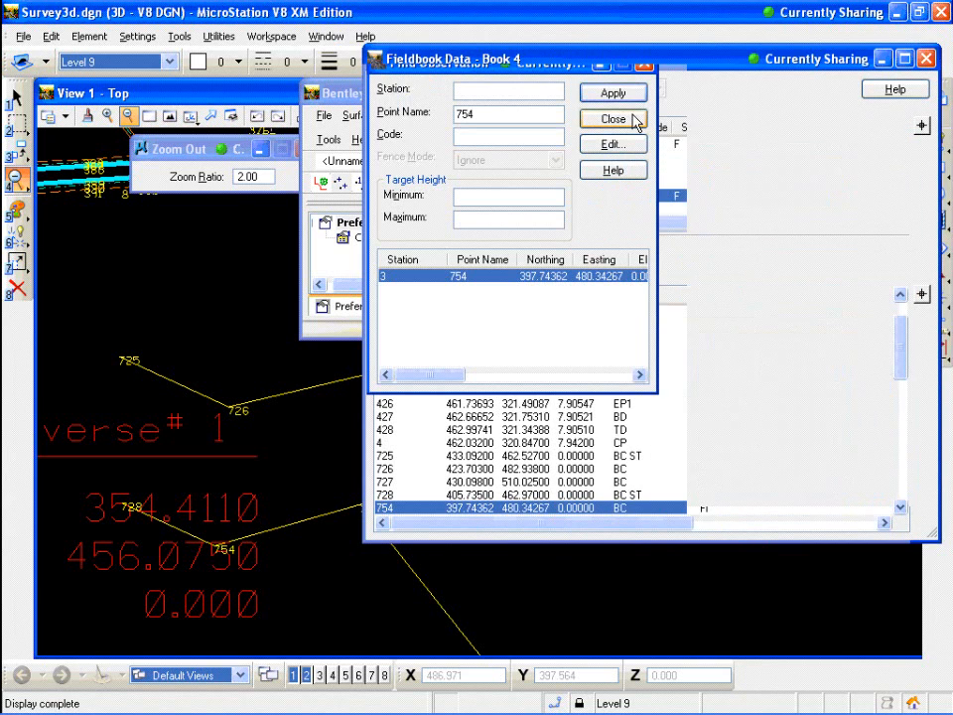
pyautogui.click(614, 119)
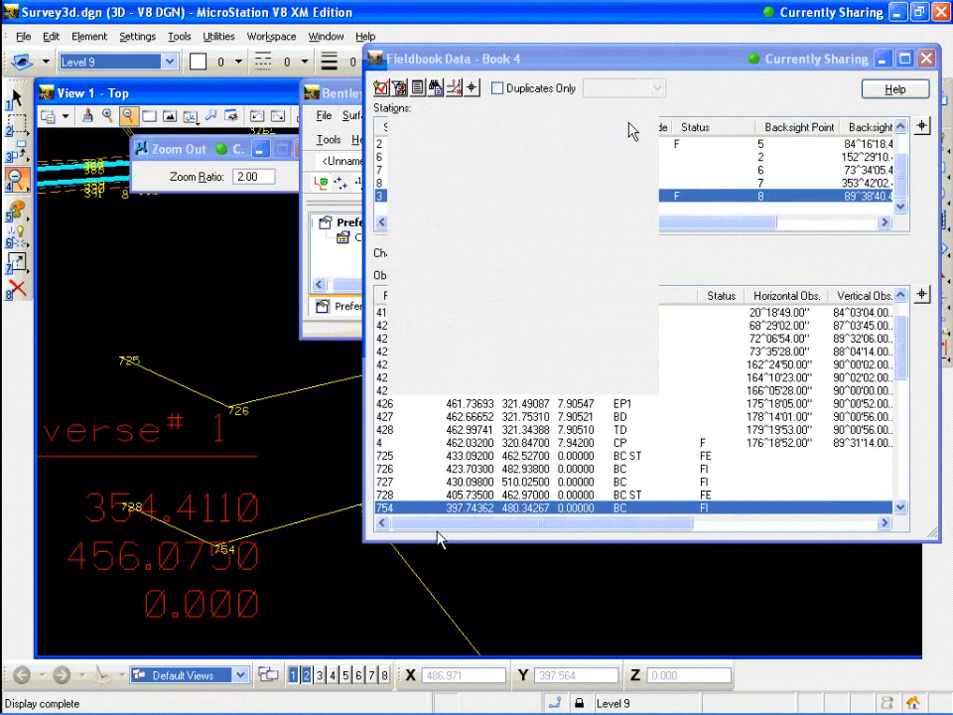
pyautogui.rightClick(434, 514)
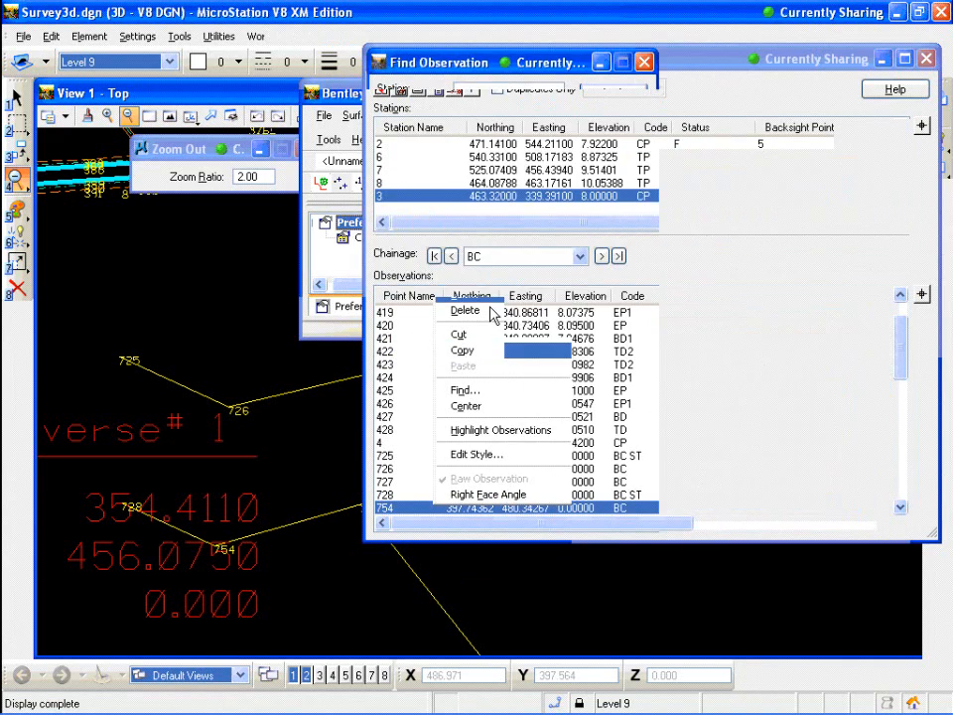
pyautogui.click(495, 310)
pyautogui.click(443, 410)
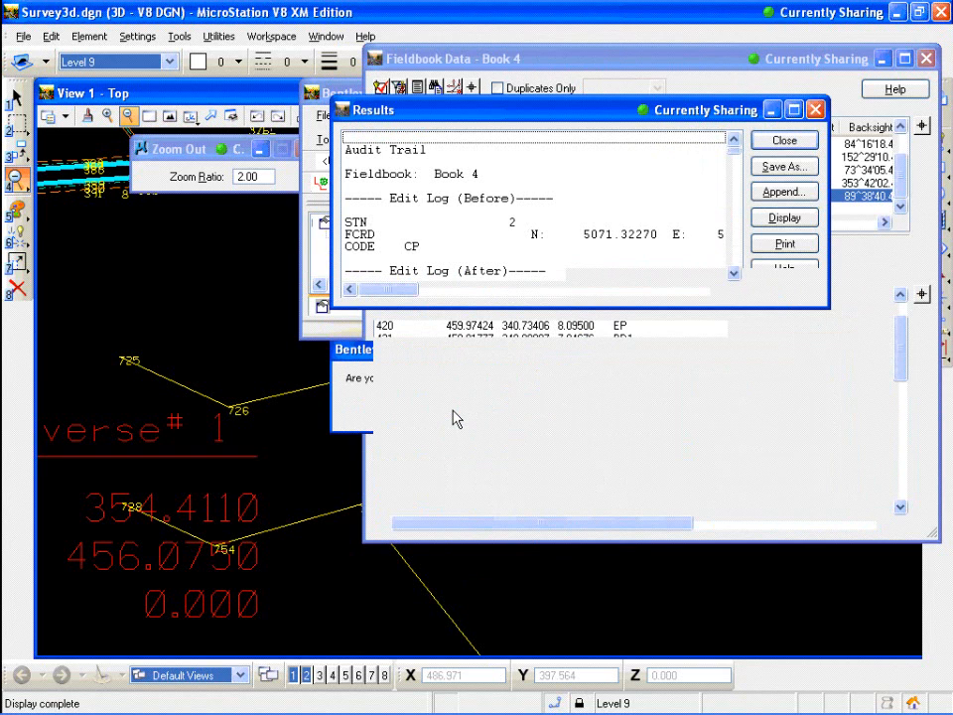
pyautogui.click(785, 140)
# - Review the list of survey control codes and their alpha and numeric values, and leave it without changes
pyautogui.moveTo(698, 51); pyautogui.dragTo(646, 44)
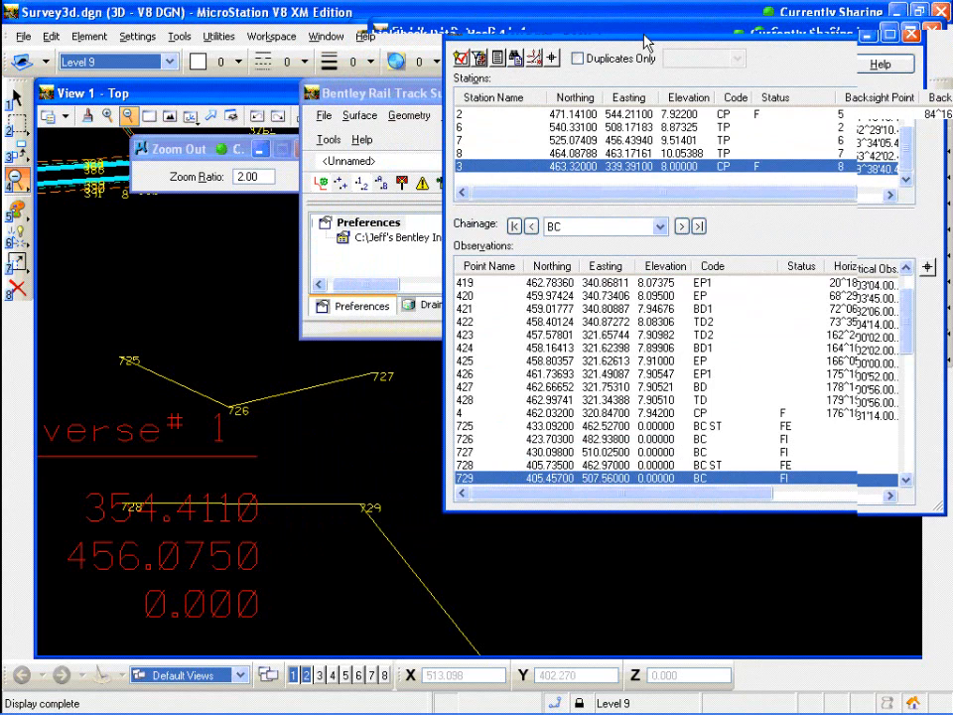
pyautogui.moveTo(647, 43)
pyautogui.mouseDown()
pyautogui.moveTo(508, 56)
pyautogui.moveTo(646, 42)
pyautogui.mouseUp()
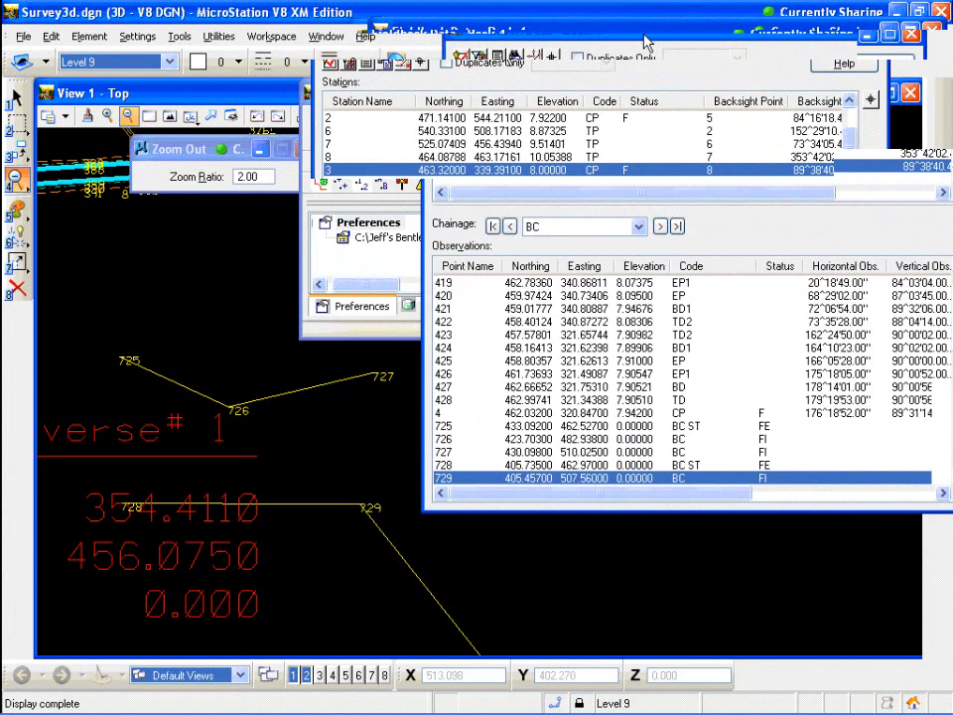
pyautogui.click(540, 175)
pyautogui.click(607, 262)
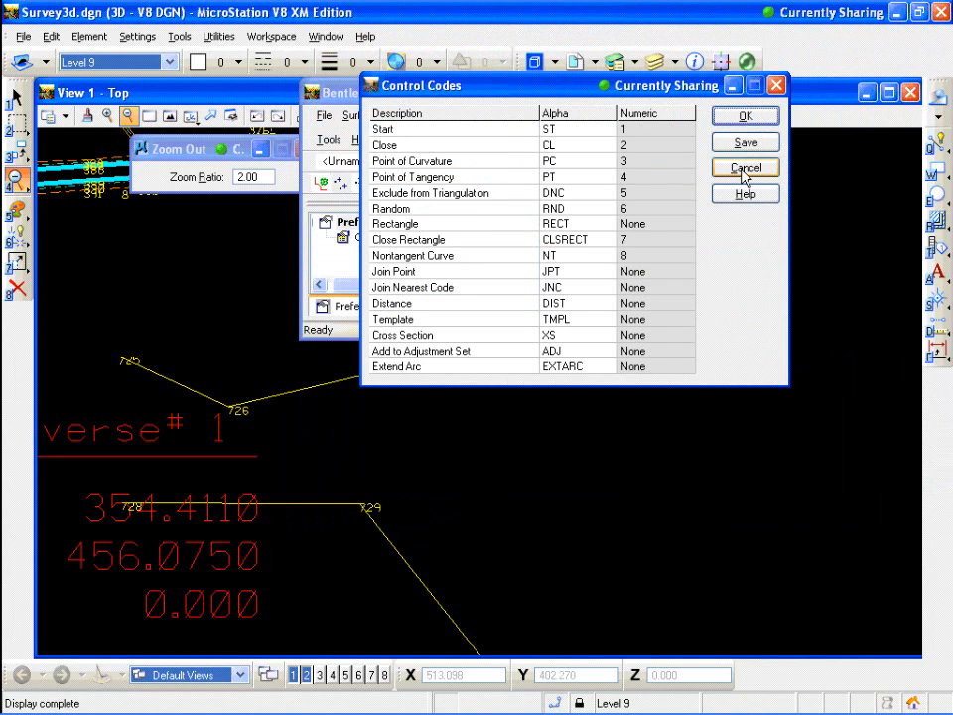
pyautogui.click(745, 168)
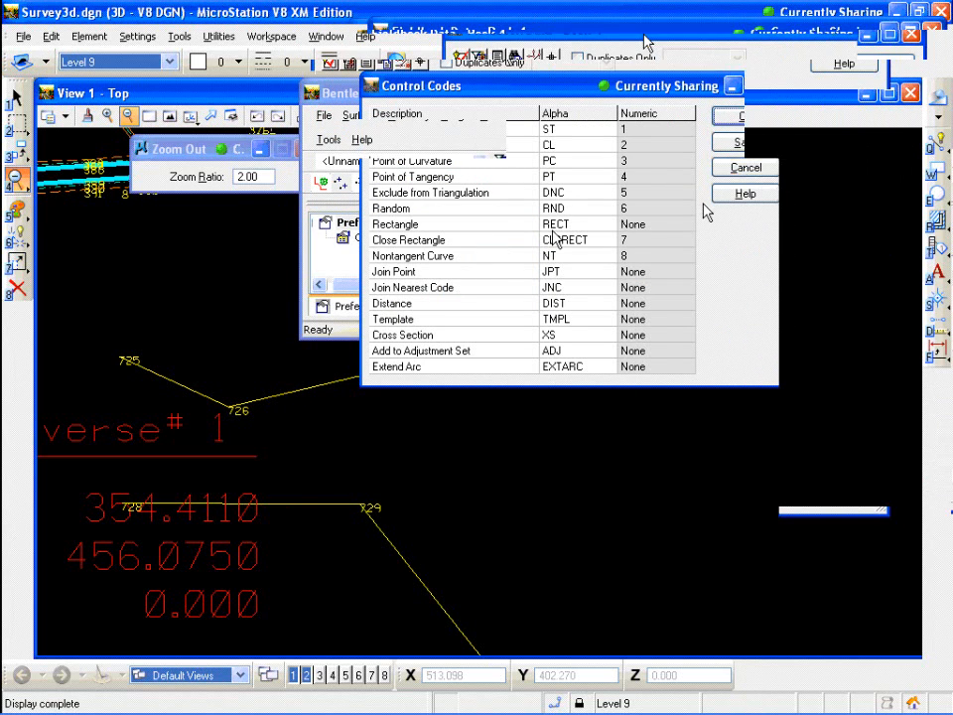
pyautogui.click(758, 170)
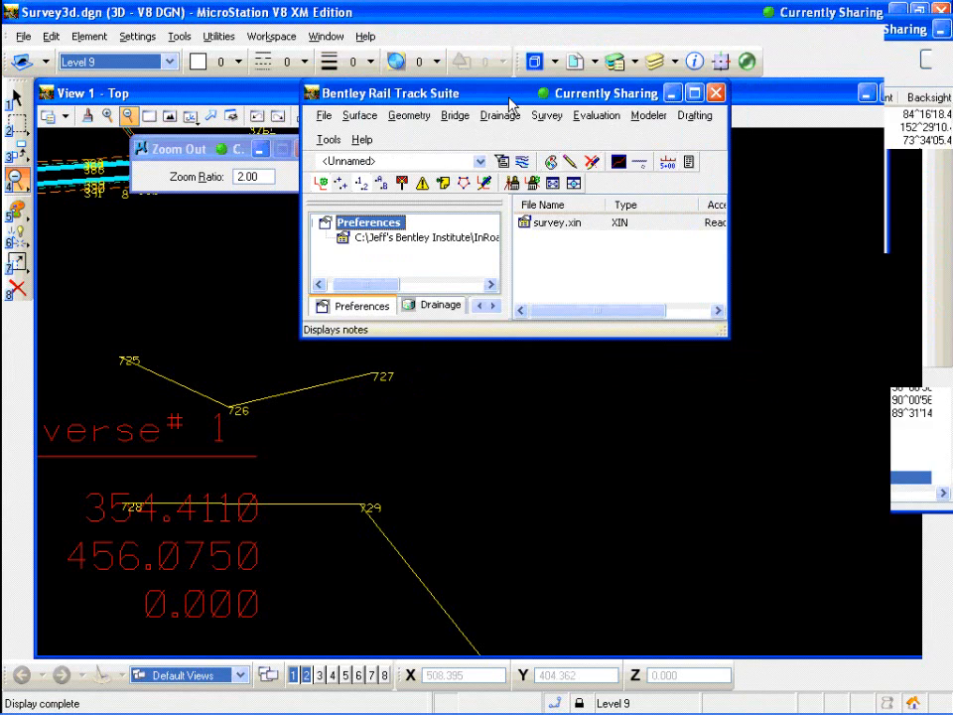
# - Open the fieldbook data and list the observations of station 3 through to point 753
pyautogui.click(547, 115)
pyautogui.click(551, 226)
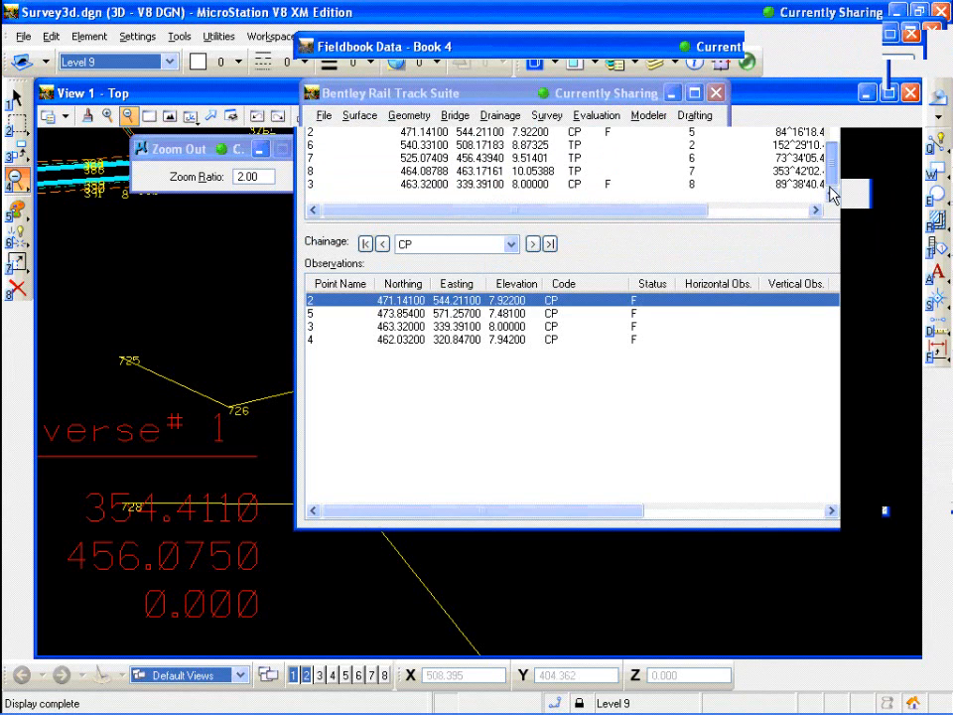
pyautogui.click(558, 182)
pyautogui.moveTo(832, 309); pyautogui.dragTo(826, 510)
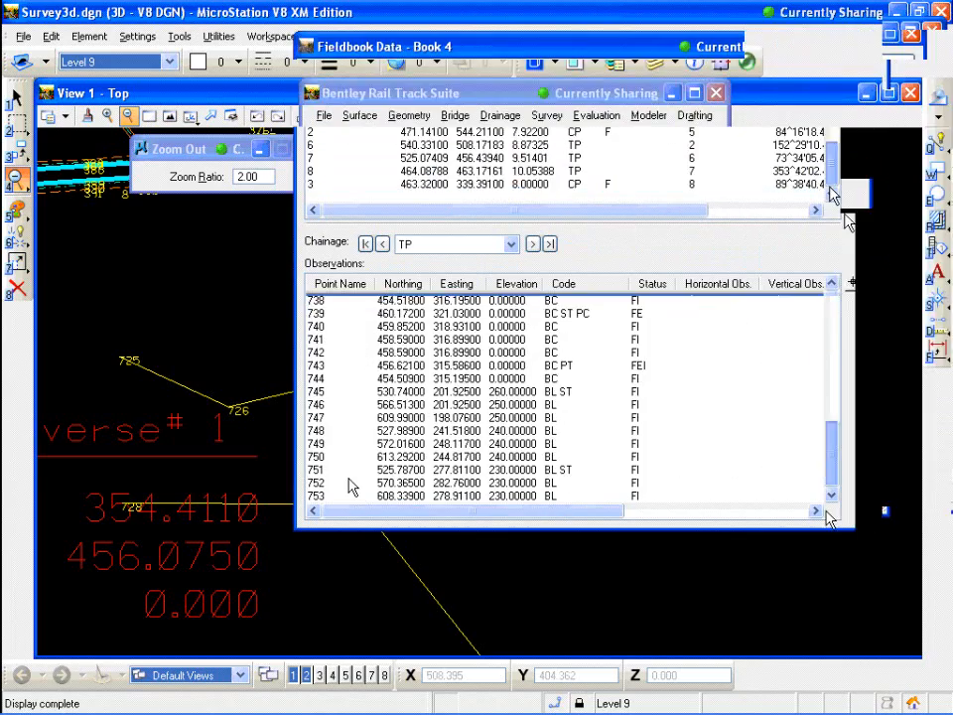
pyautogui.rightClick(330, 380)
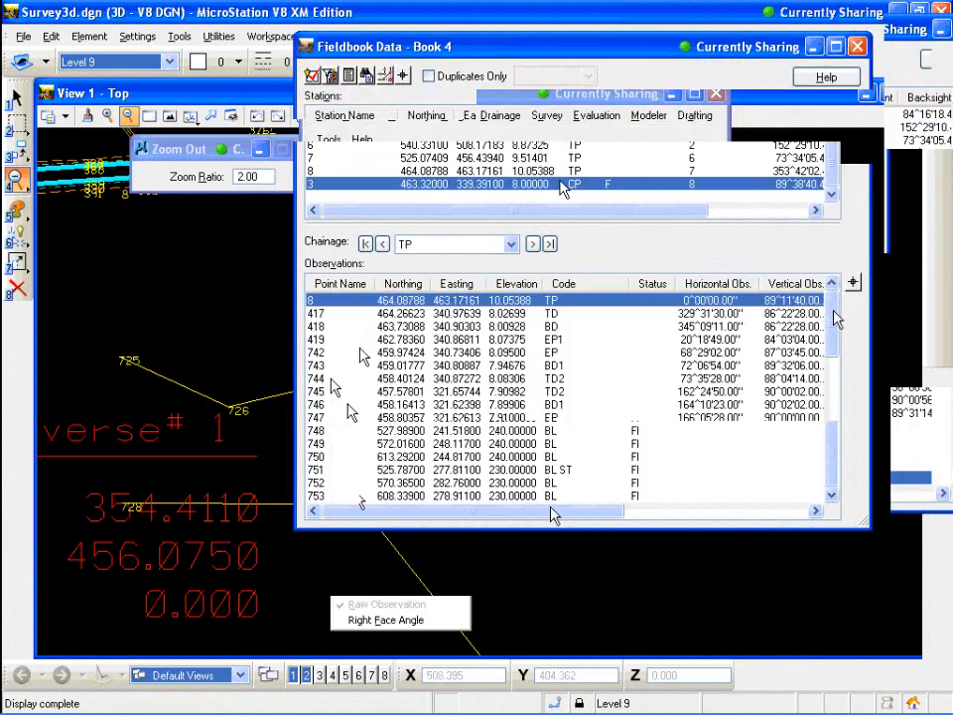
pyautogui.click(367, 516)
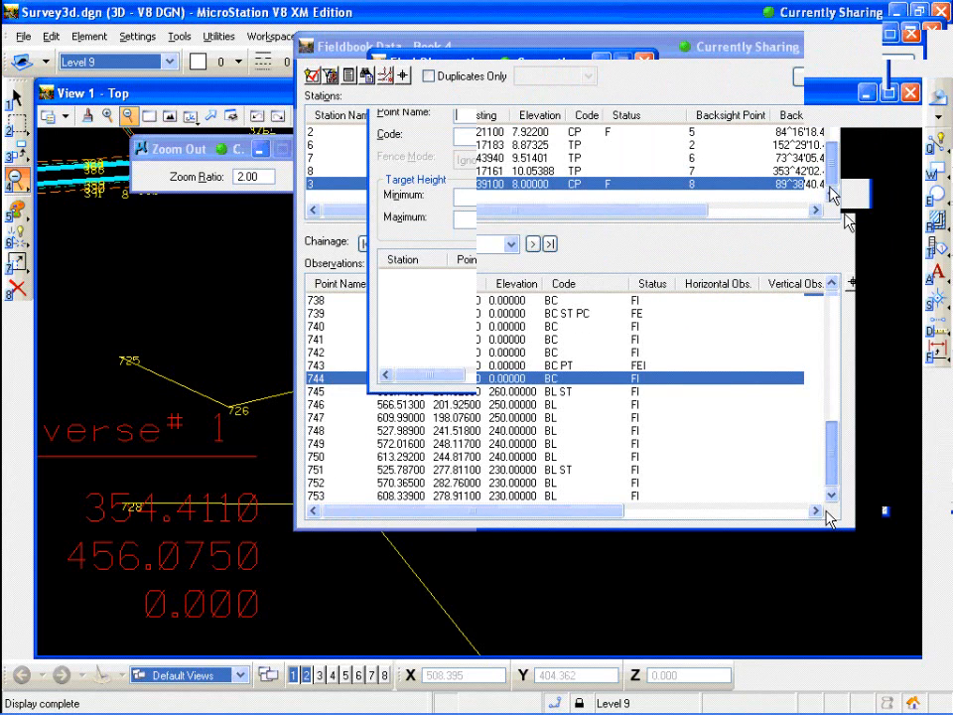
pyautogui.write('728')
pyautogui.click(614, 95)
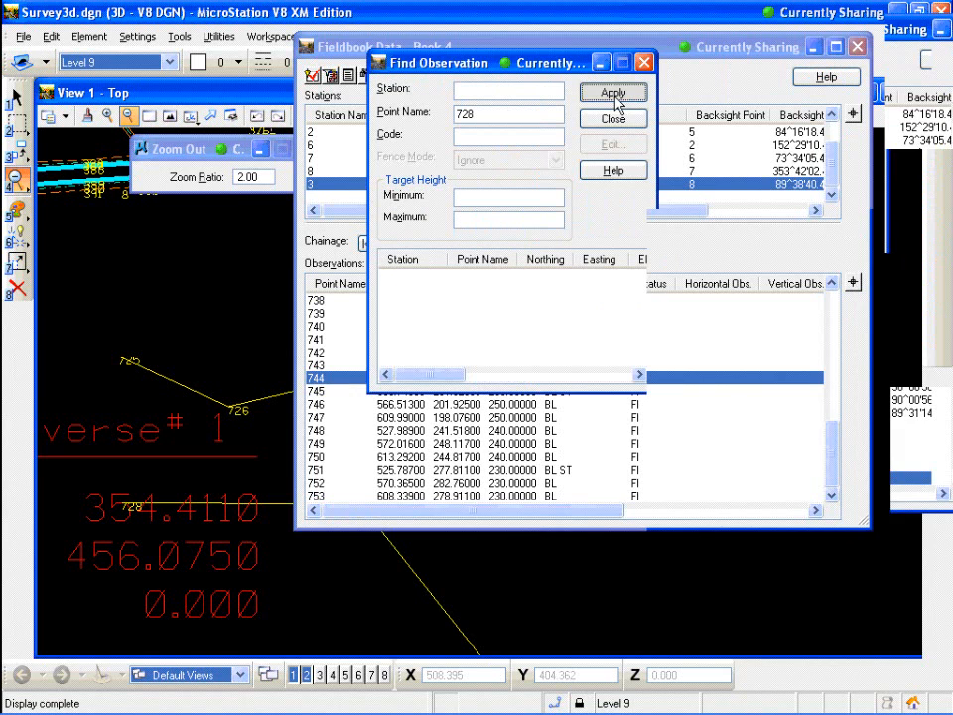
pyautogui.click(614, 120)
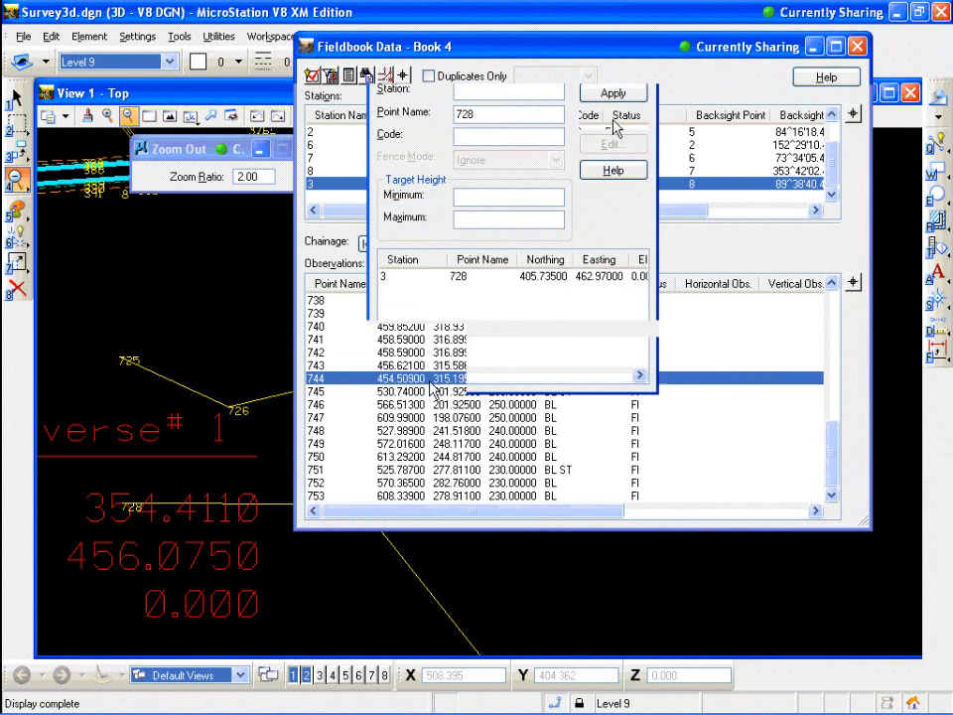
# - Find observation 728 by its point name and jump to it in the fieldbook's observation list
pyautogui.rightClick(356, 375)
pyautogui.click(390, 511)
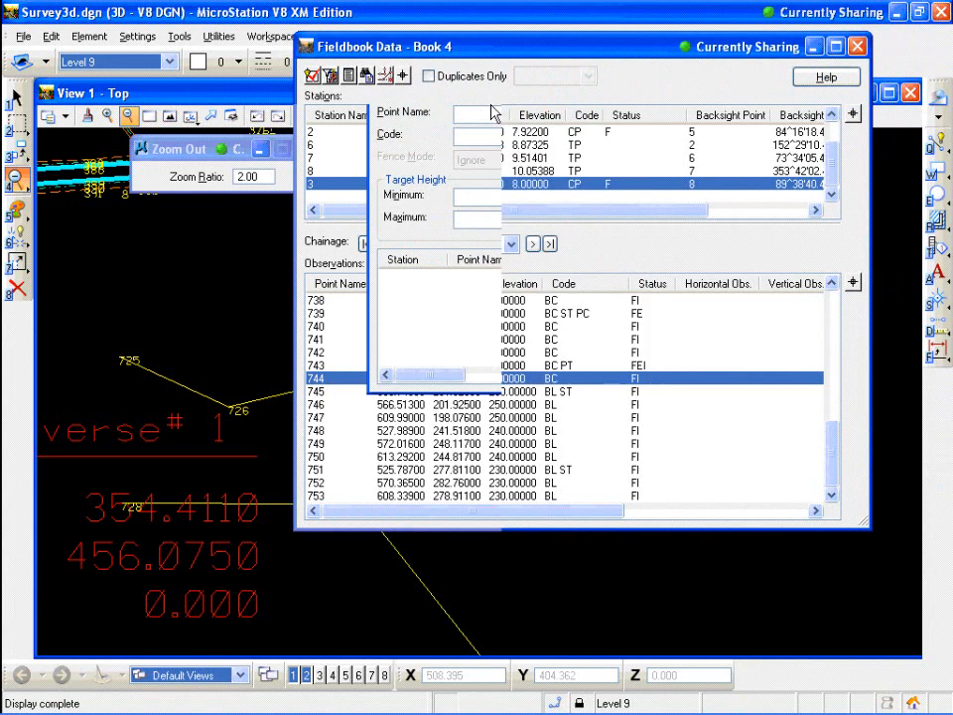
pyautogui.click(492, 115)
pyautogui.write('728')
pyautogui.click(612, 93)
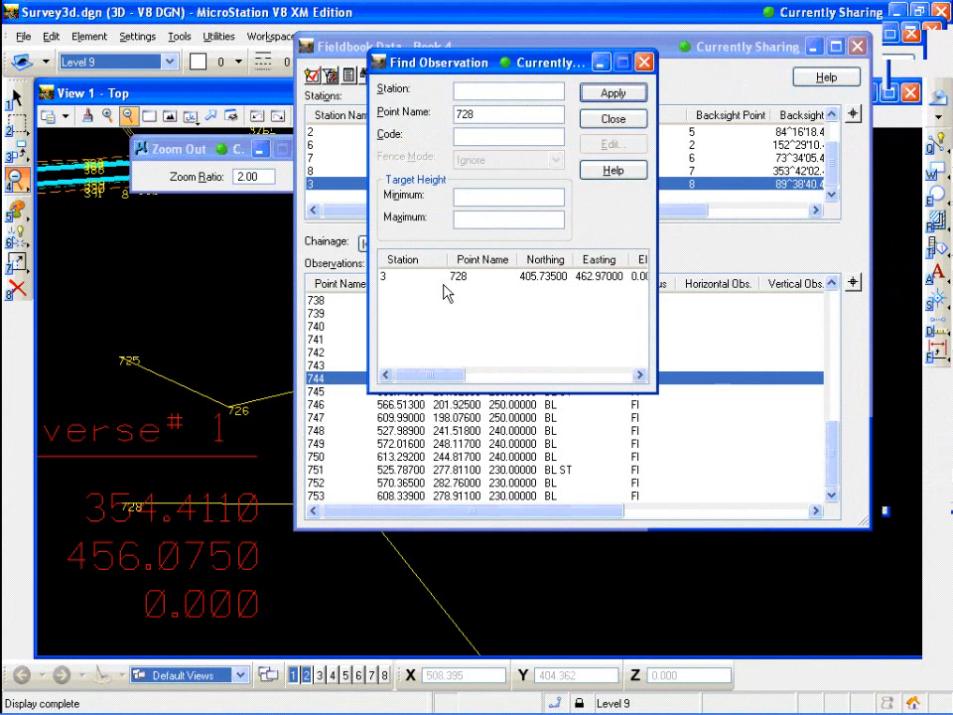
pyautogui.doubleClick(445, 278)
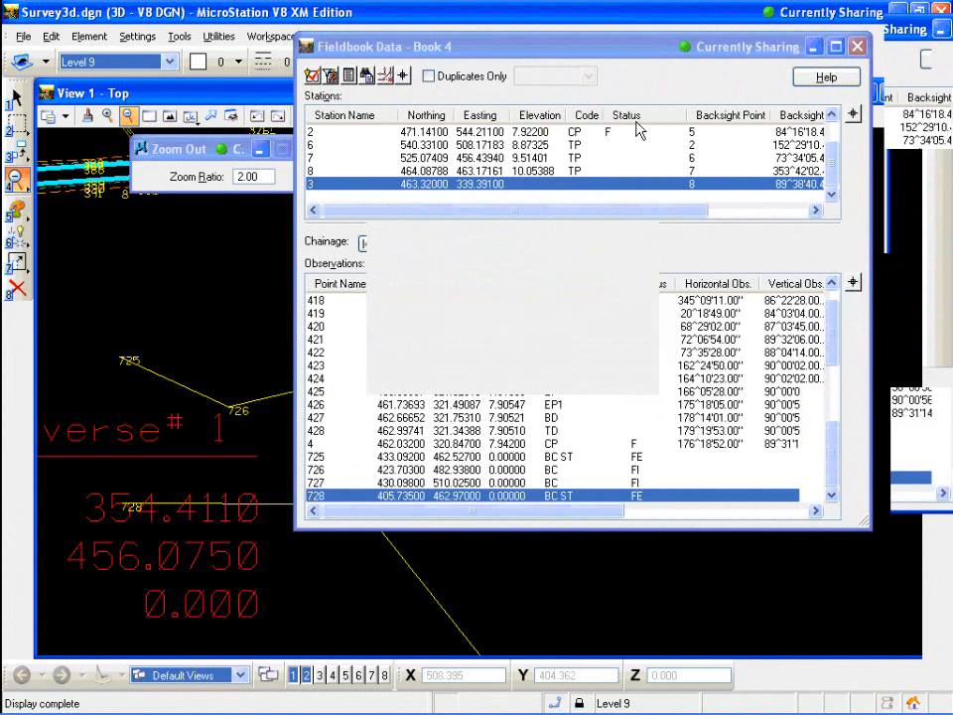
# - Change the code of observation 729 to BC RECT 100, close the editor and results, and uncover the drawing around points 728 and 729
pyautogui.click(832, 496)
pyautogui.click(832, 496)
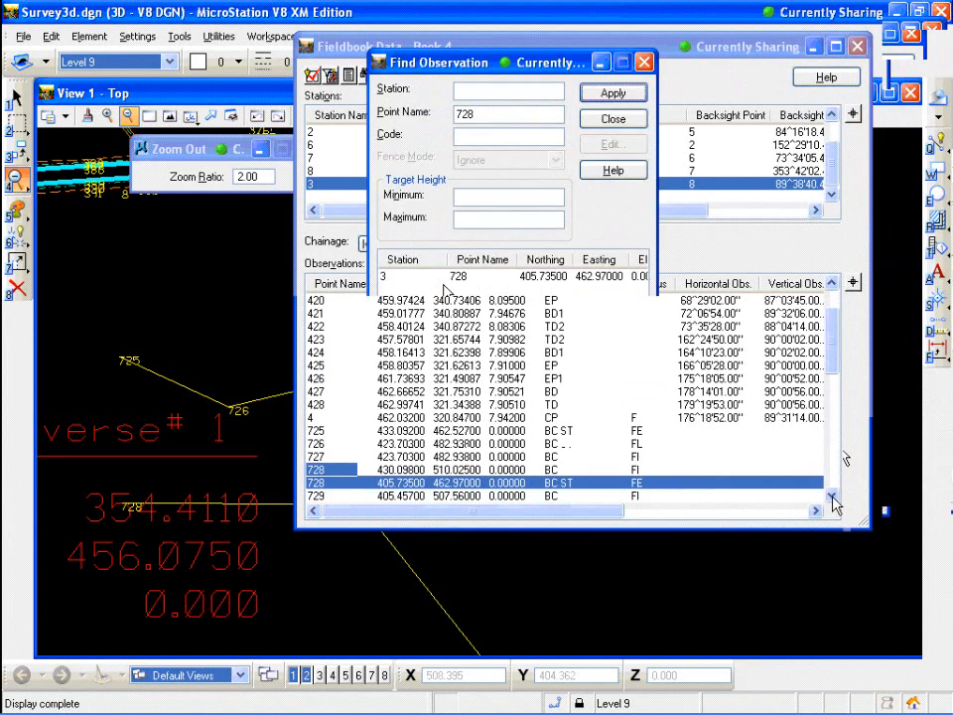
pyautogui.click(832, 496)
pyautogui.click(461, 470)
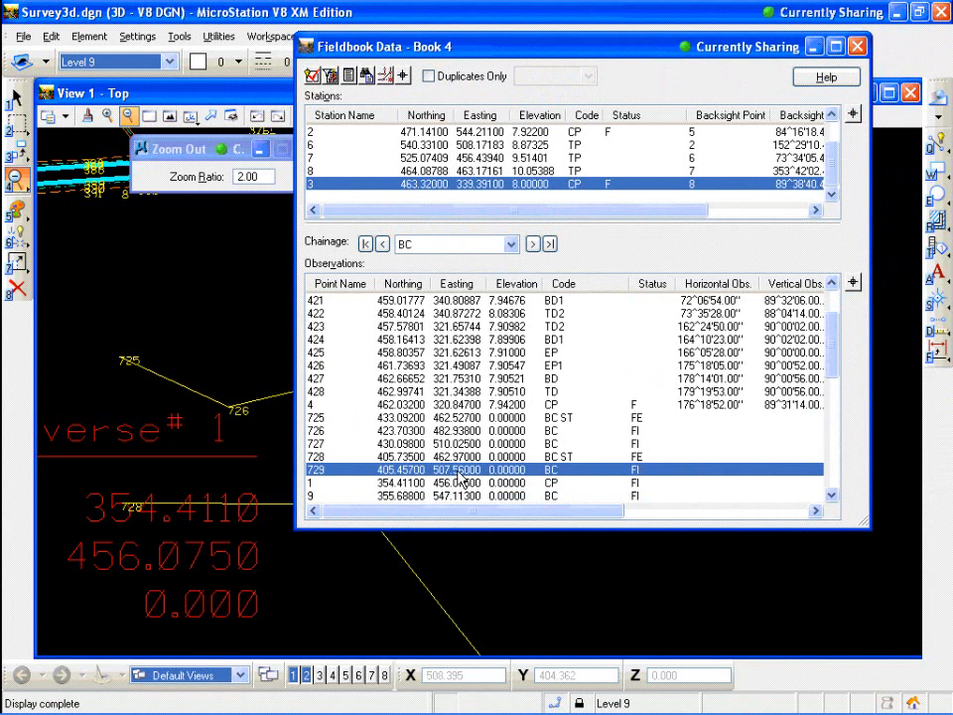
pyautogui.rightClick(459, 473)
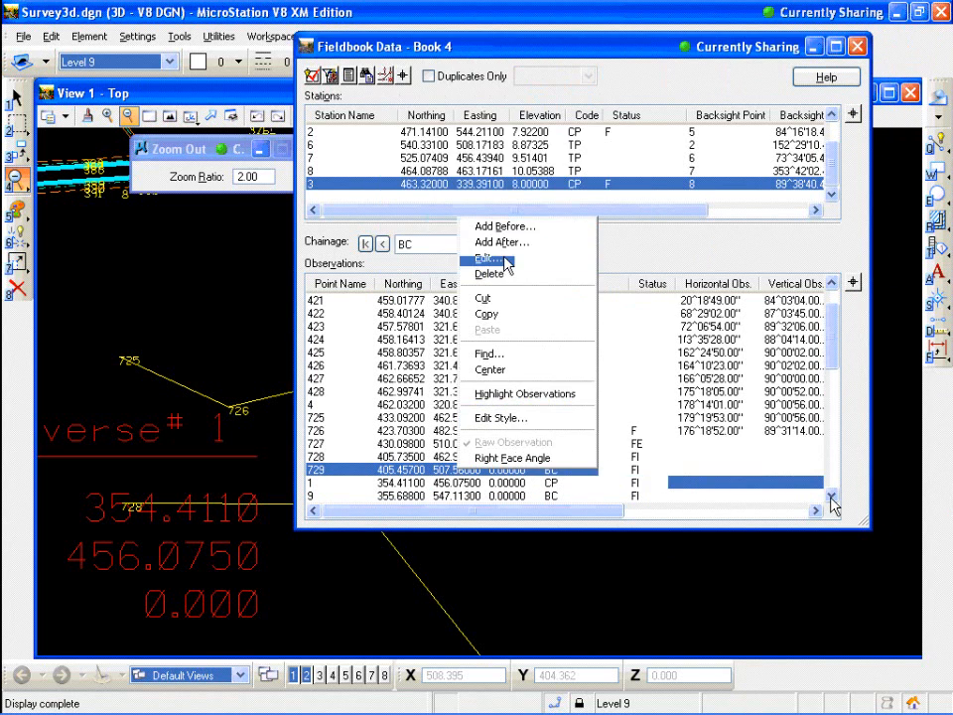
pyautogui.click(504, 259)
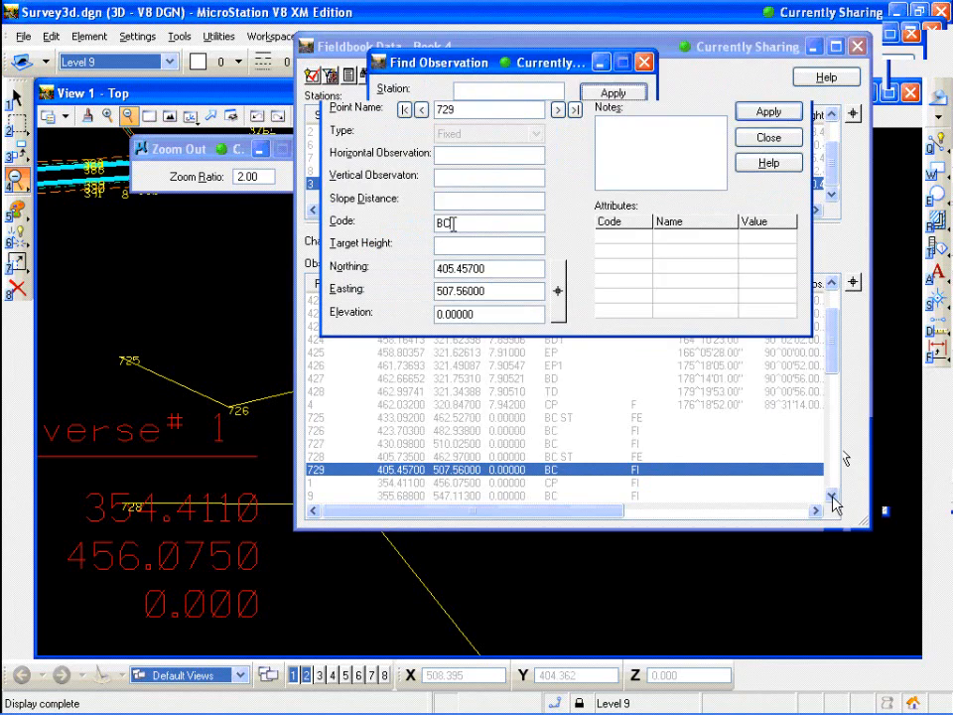
pyautogui.write('RECT 100')
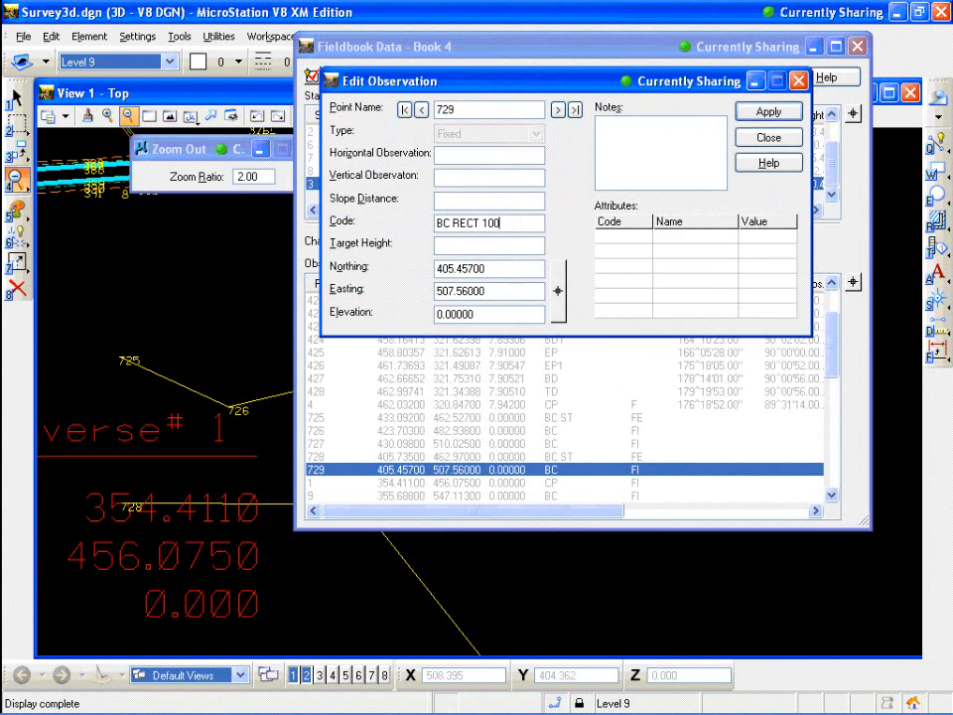
pyautogui.click(770, 112)
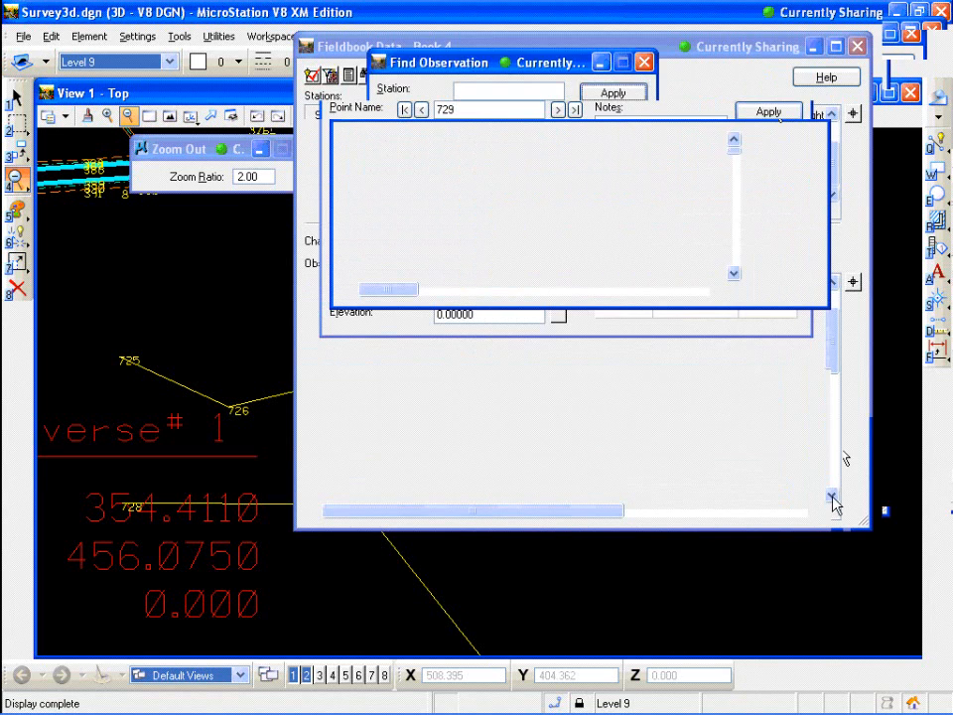
pyautogui.click(815, 110)
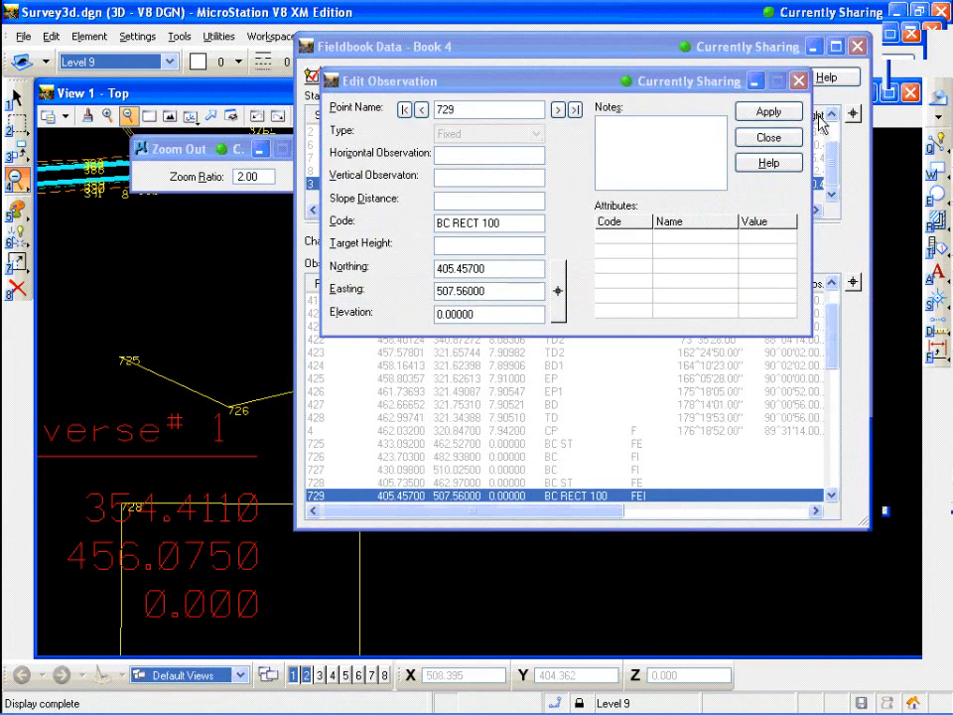
pyautogui.click(796, 140)
pyautogui.moveTo(683, 46); pyautogui.dragTo(706, 43)
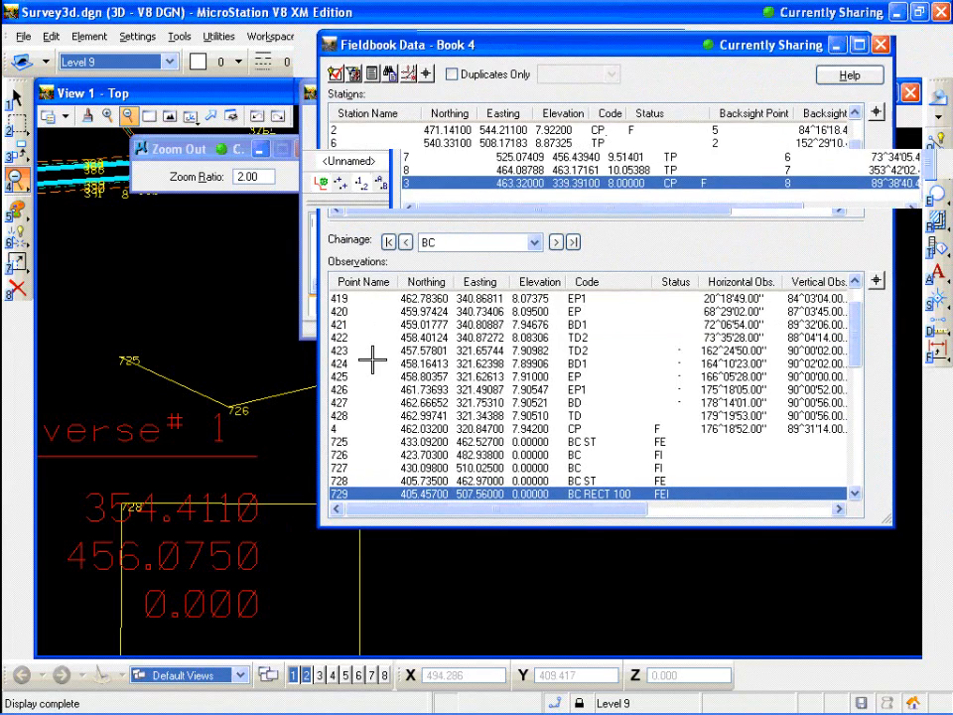
pyautogui.scroll(-5, 306, 436)
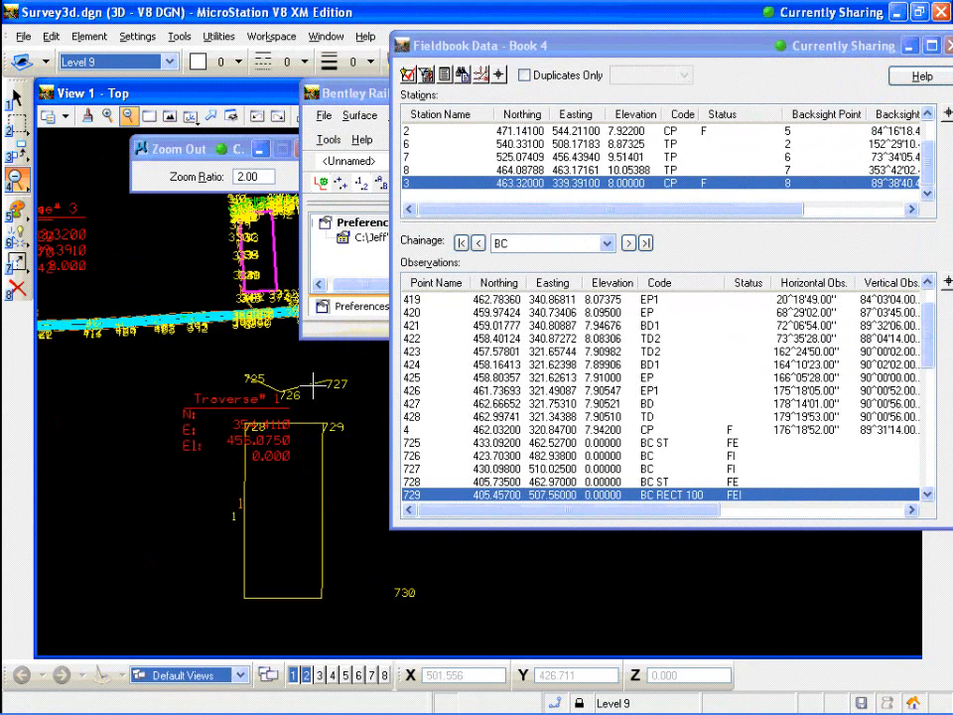
pyautogui.hotkey('alt', 'Tab')
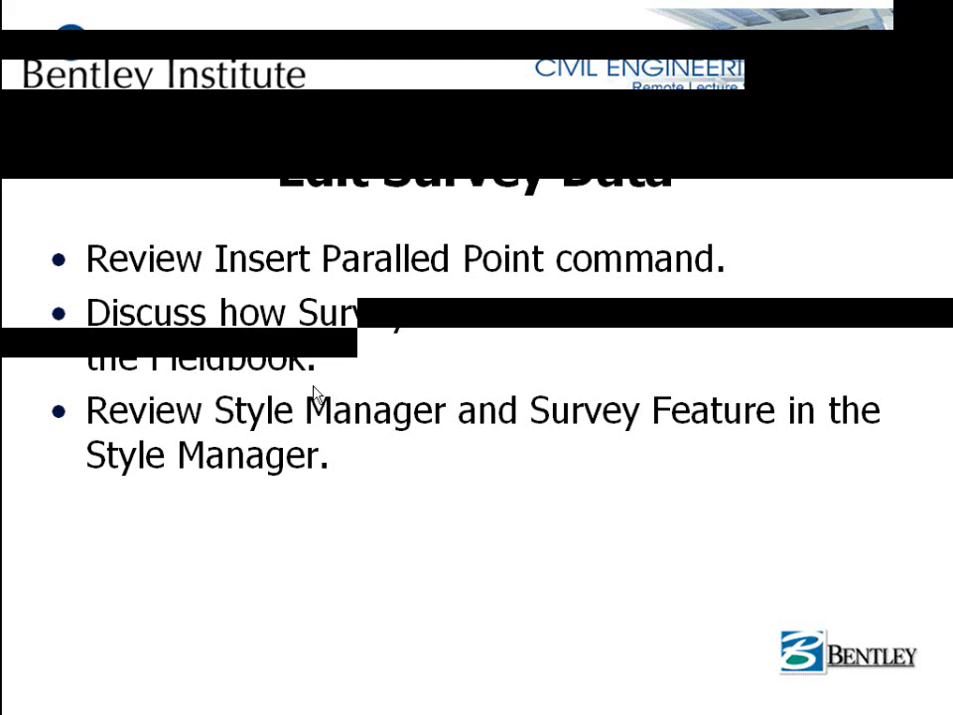
pyautogui.hotkey('alt', 'Tab')
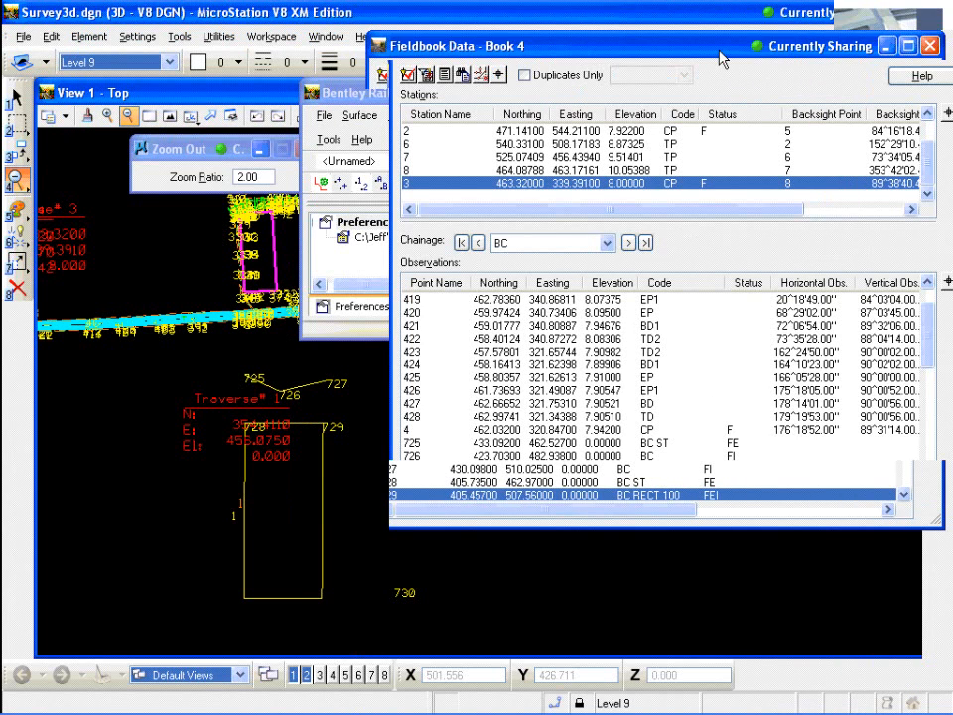
pyautogui.moveTo(779, 55); pyautogui.dragTo(722, 55)
# - Reopen the fieldbook data, view the codes of the observations taken from station 2 with backsight point 5, and close it
pyautogui.hotkey('alt', 'Tab')
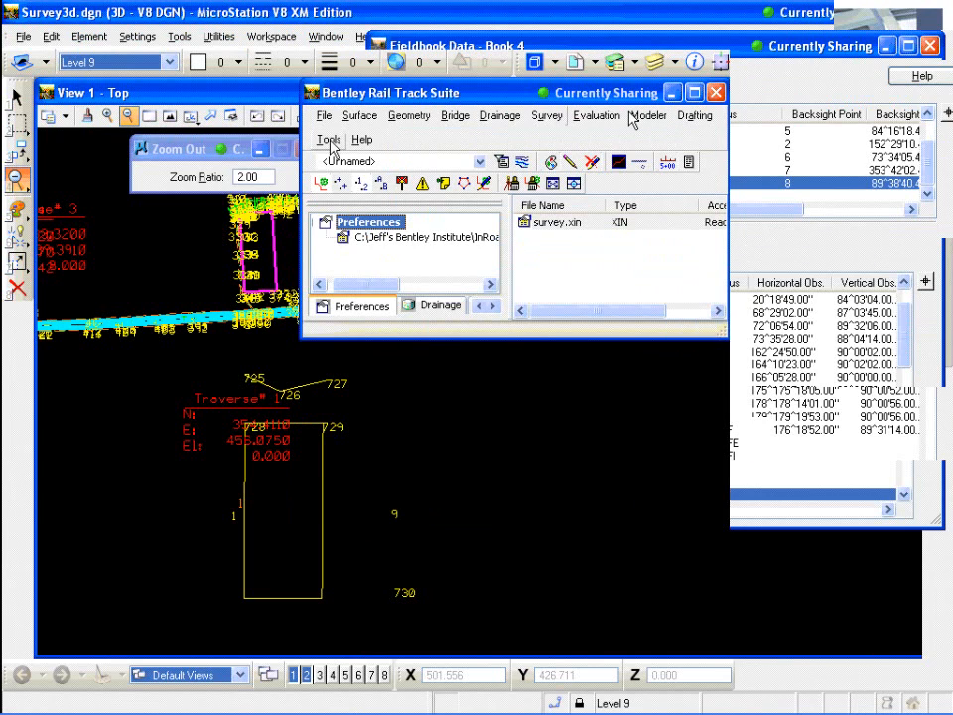
pyautogui.click(549, 116)
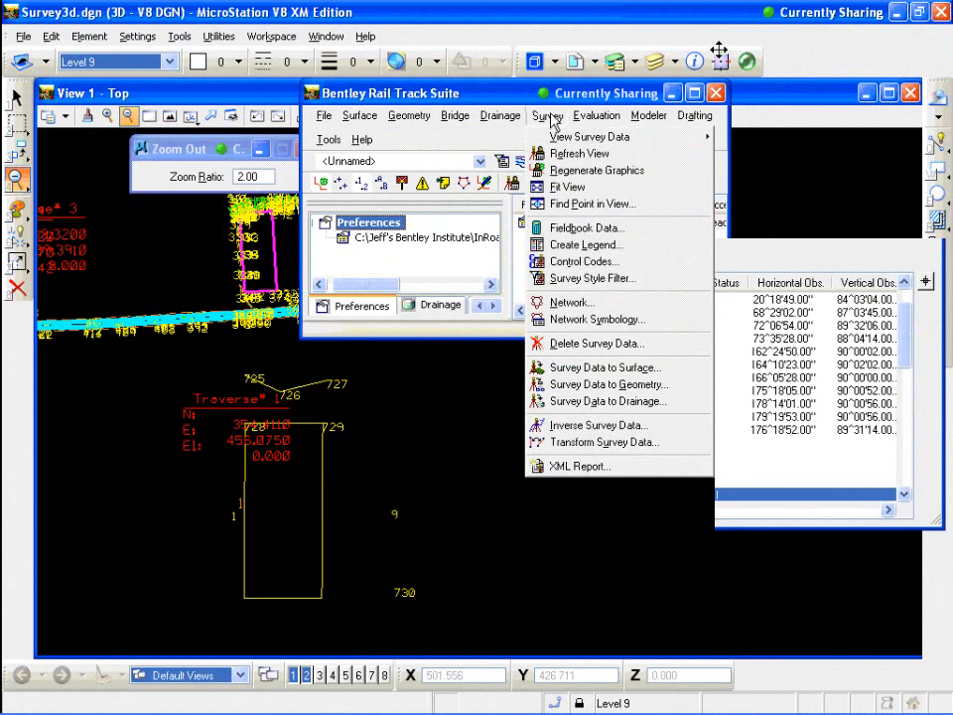
pyautogui.click(586, 229)
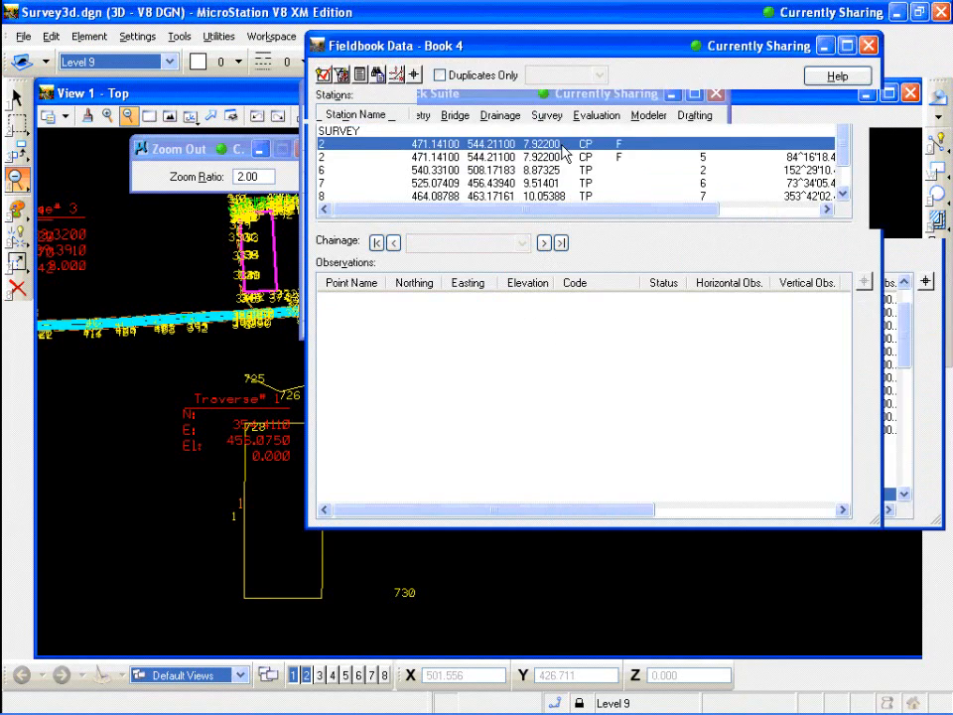
pyautogui.click(586, 157)
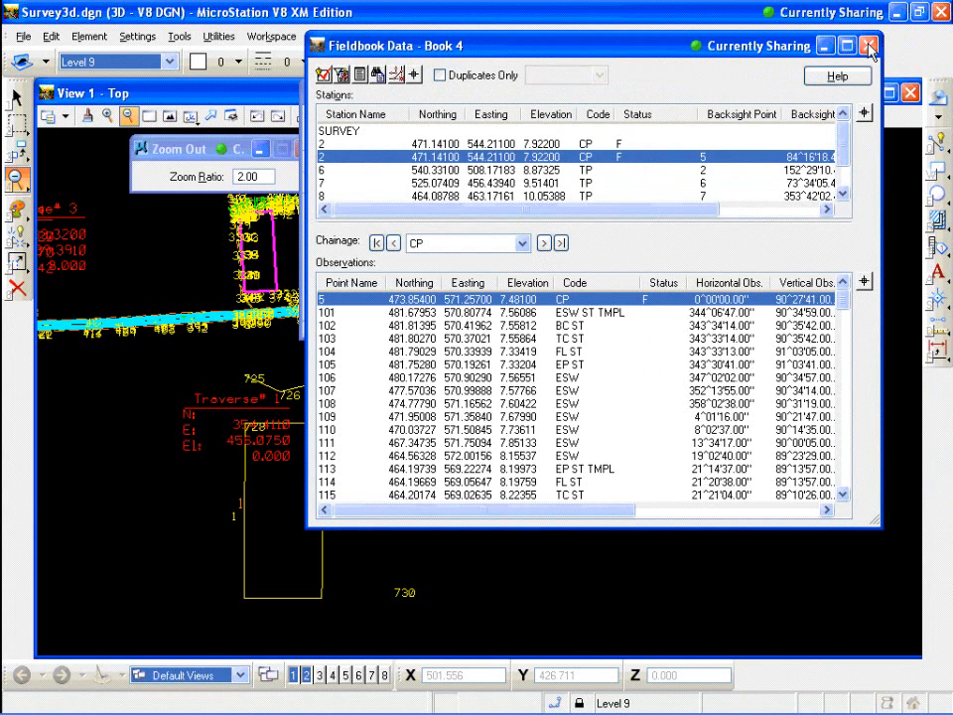
pyautogui.click(871, 50)
# - Open the BC style for editing in the Style Manager and review its survey feature settings and symbology
pyautogui.click(334, 144)
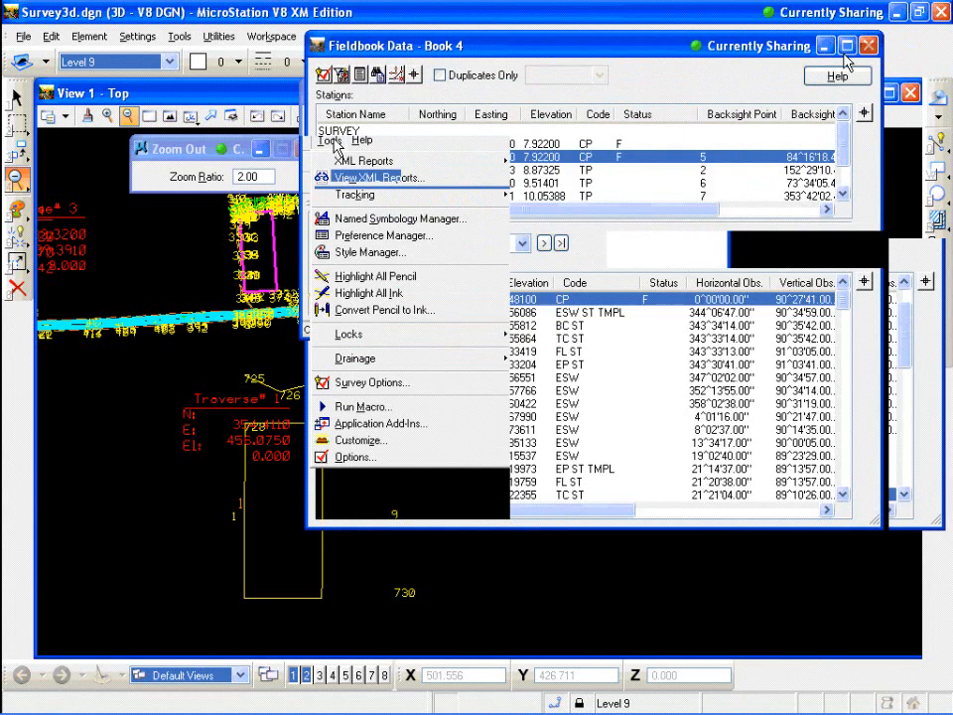
pyautogui.click(345, 254)
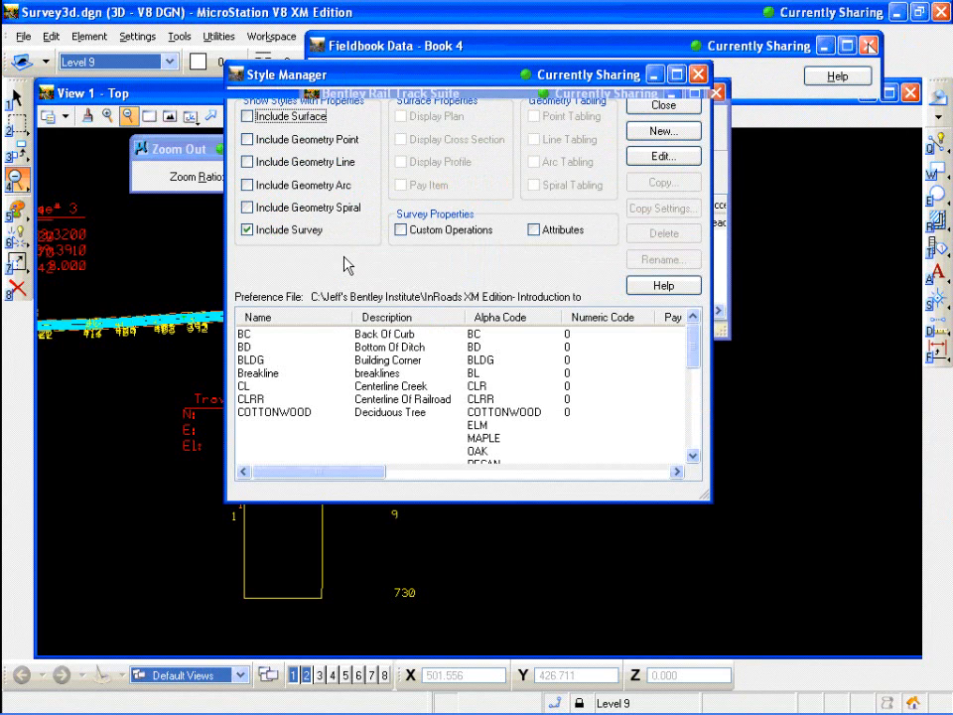
pyautogui.click(254, 336)
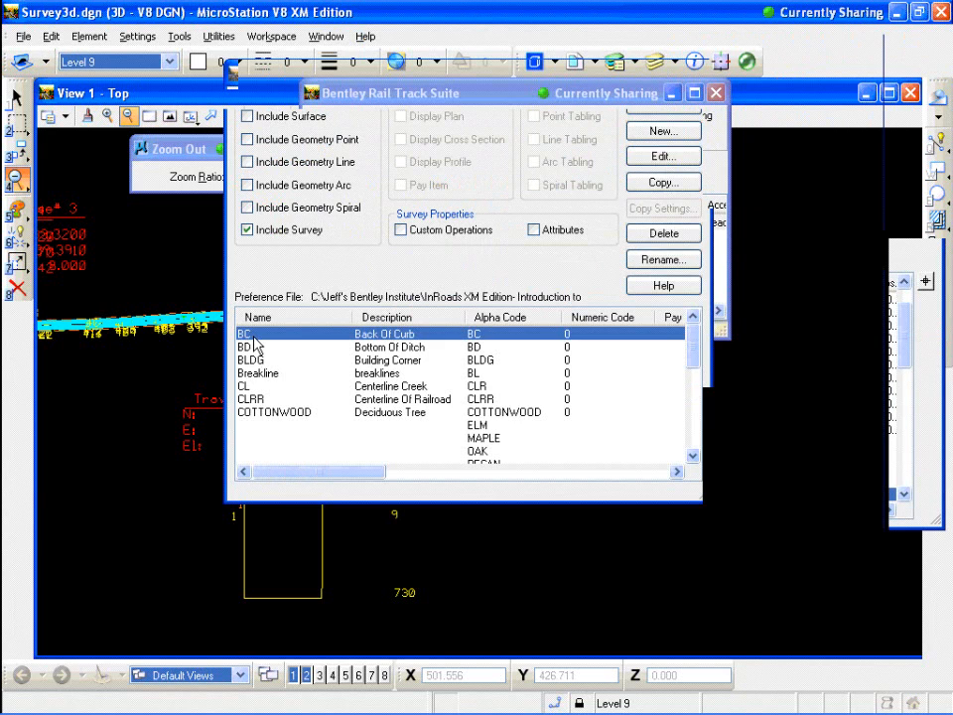
pyautogui.click(685, 162)
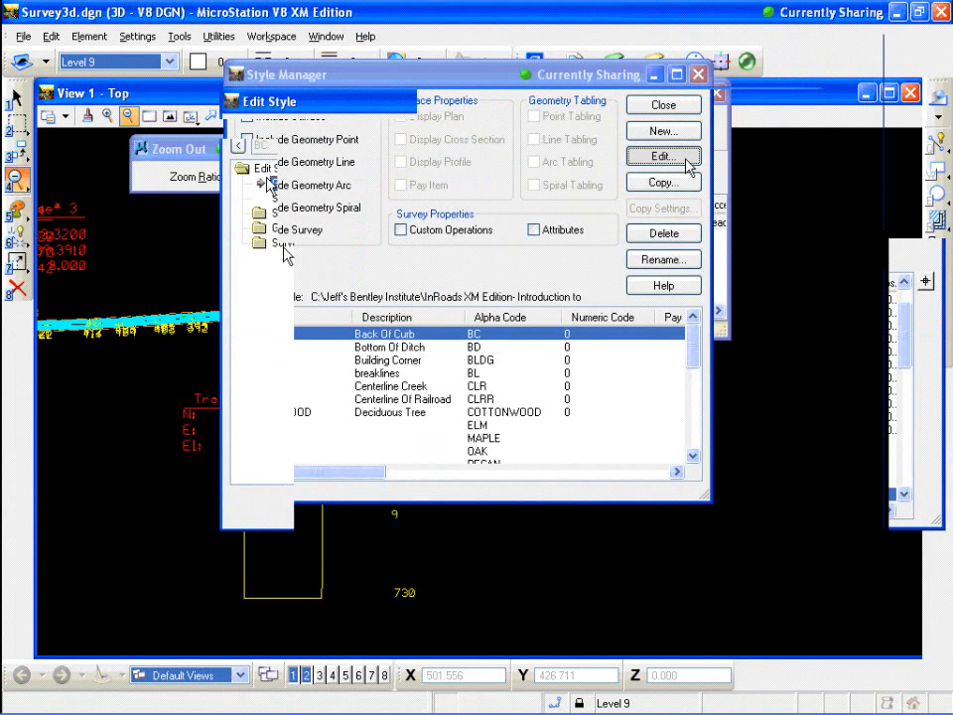
pyautogui.doubleClick(284, 247)
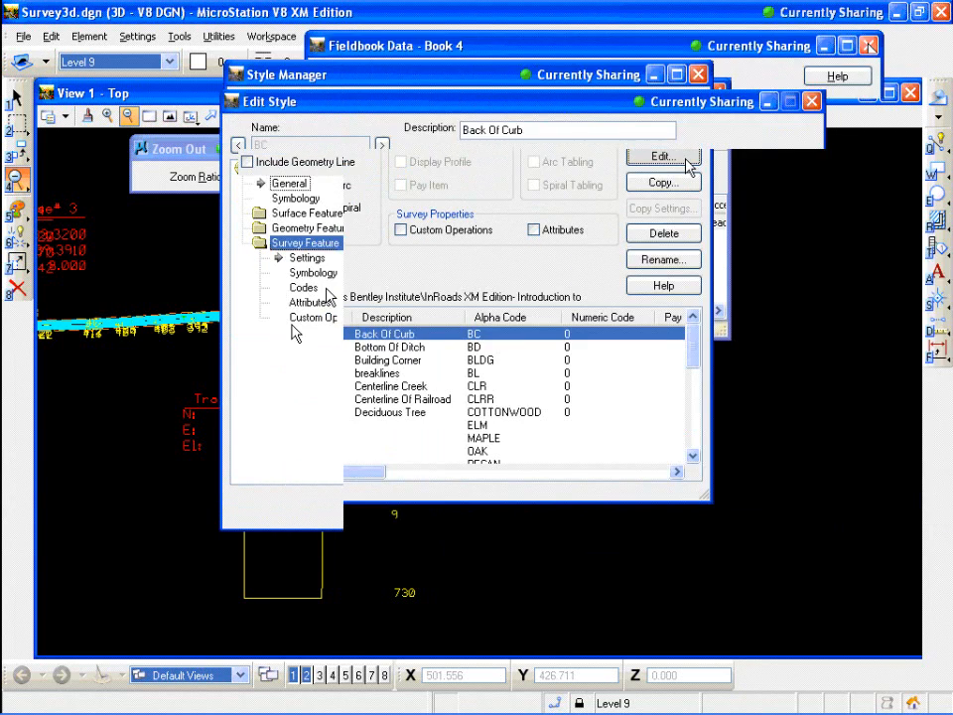
pyautogui.click(306, 260)
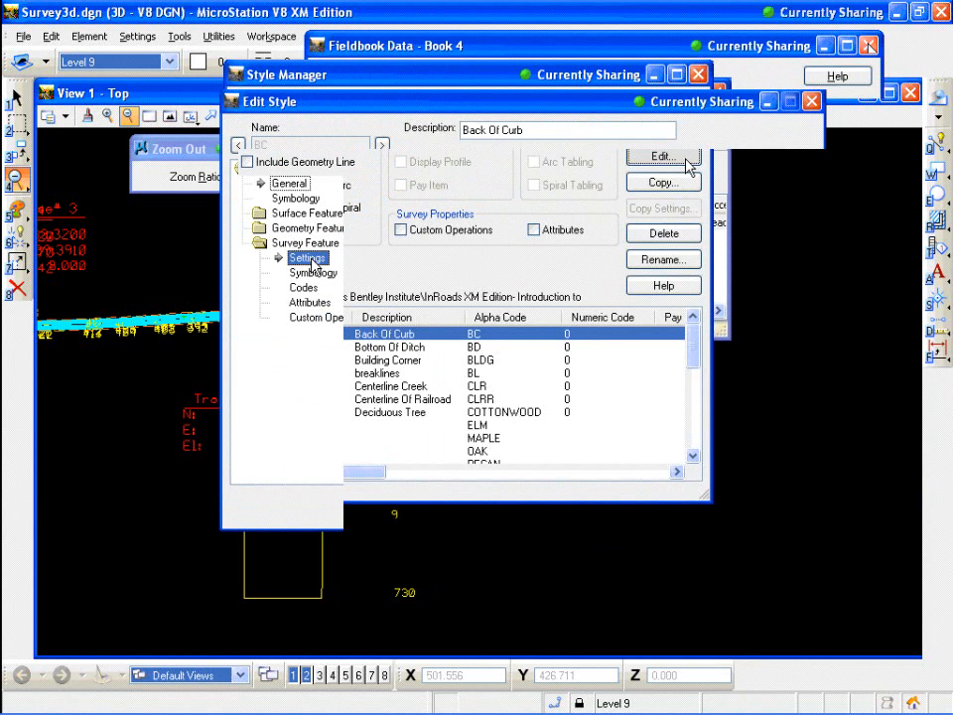
pyautogui.click(313, 272)
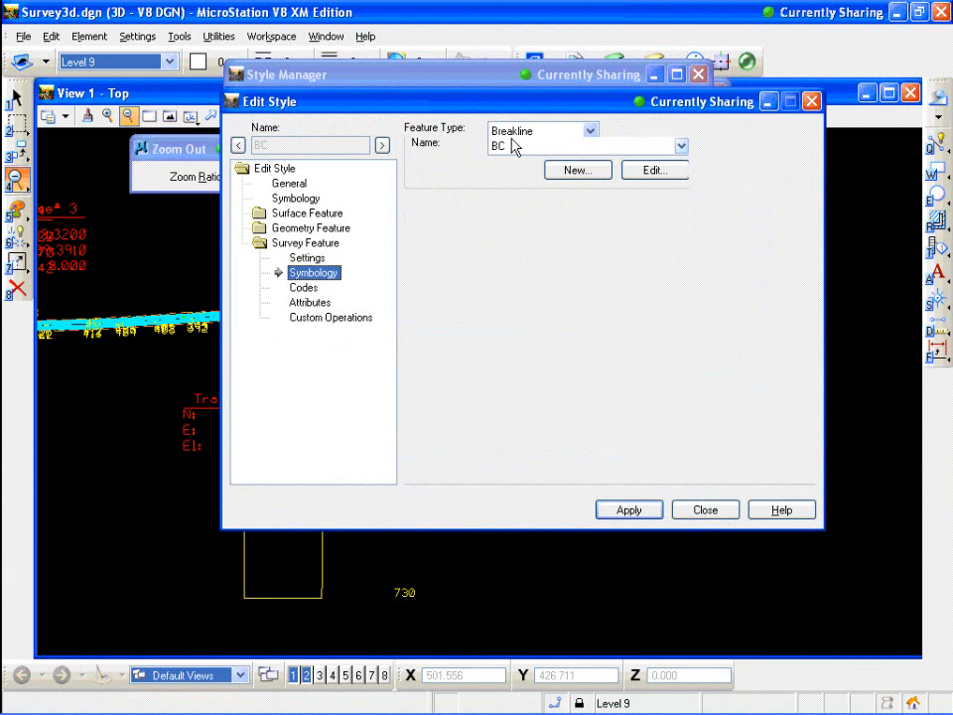
# - Examine the BC named symbology and the style's survey codes, and close the style without changes
pyautogui.click(654, 171)
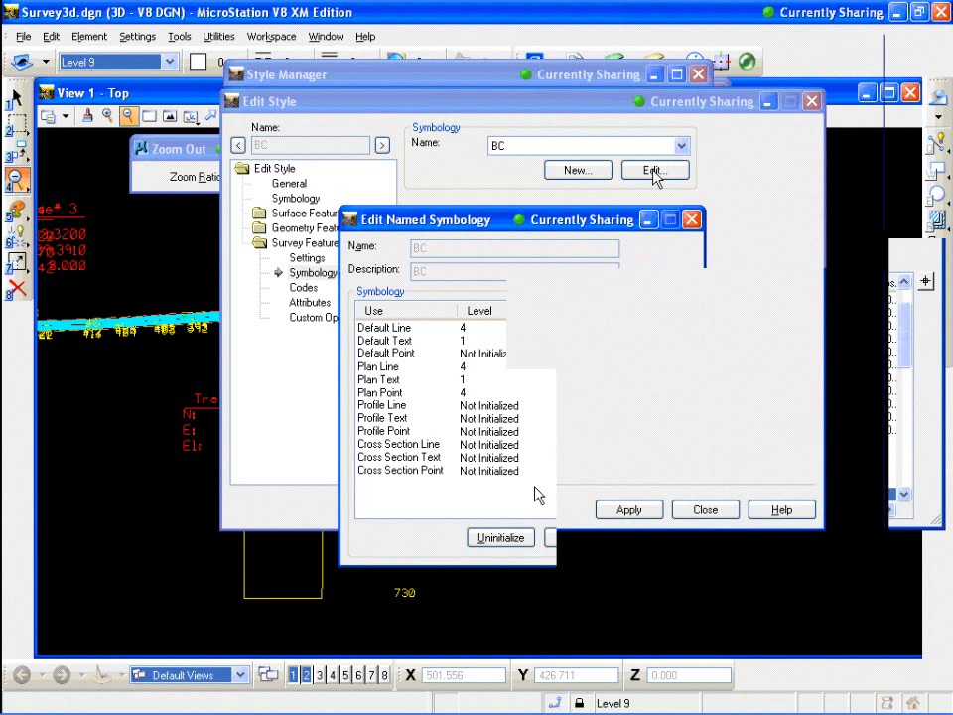
pyautogui.click(667, 280)
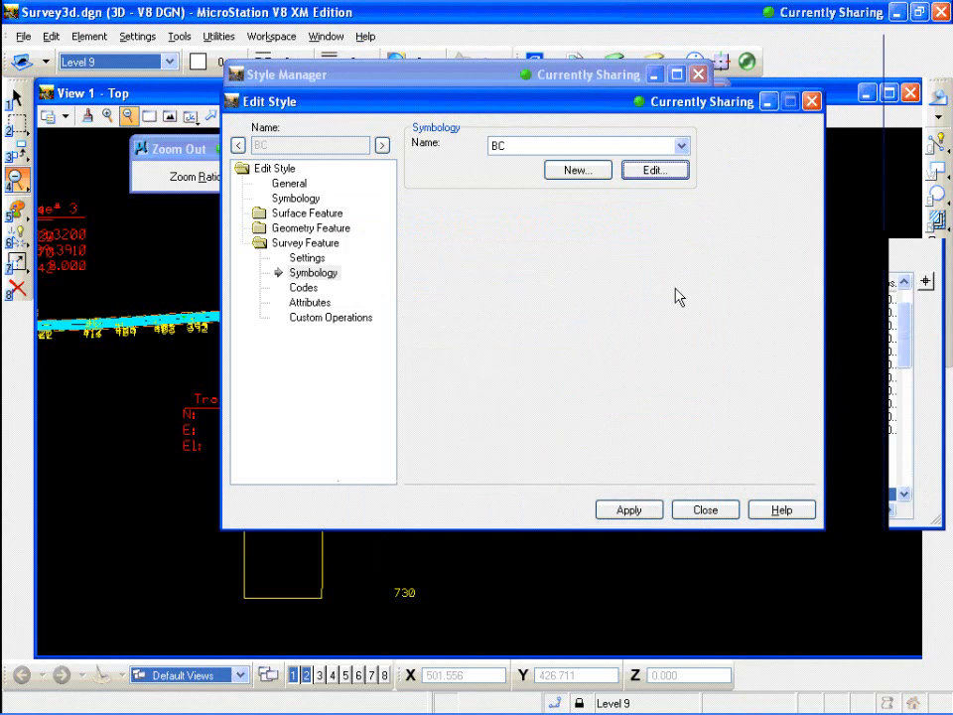
pyautogui.click(300, 289)
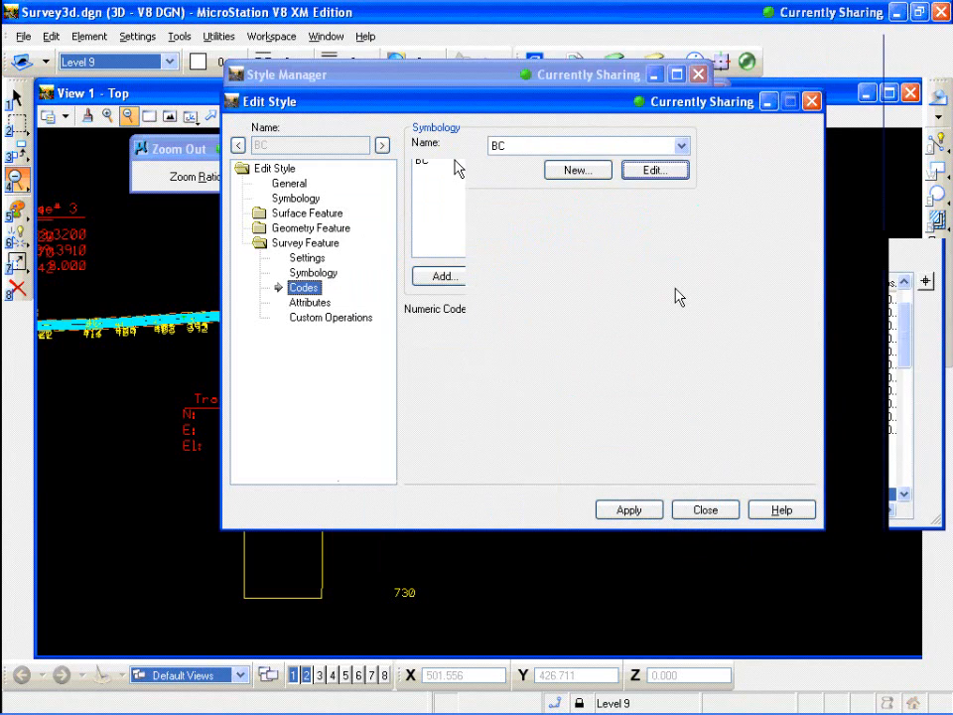
pyautogui.click(707, 510)
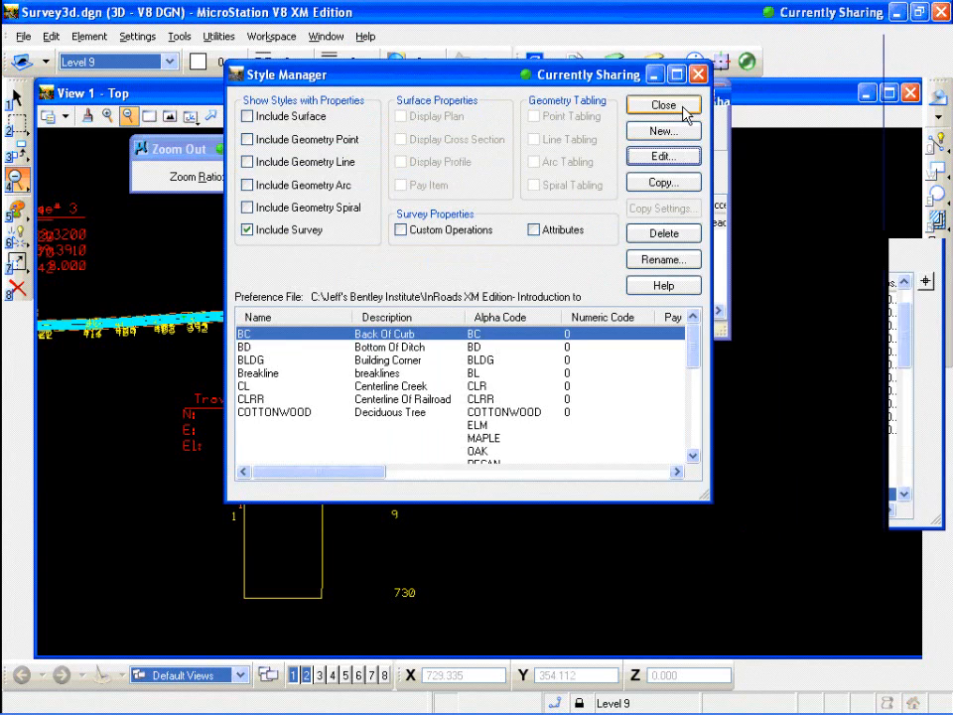
# - Close the Style Manager, reopen the fieldbook data, and open the style of the first station 2 entry for editing
pyautogui.click(687, 105)
pyautogui.click(547, 116)
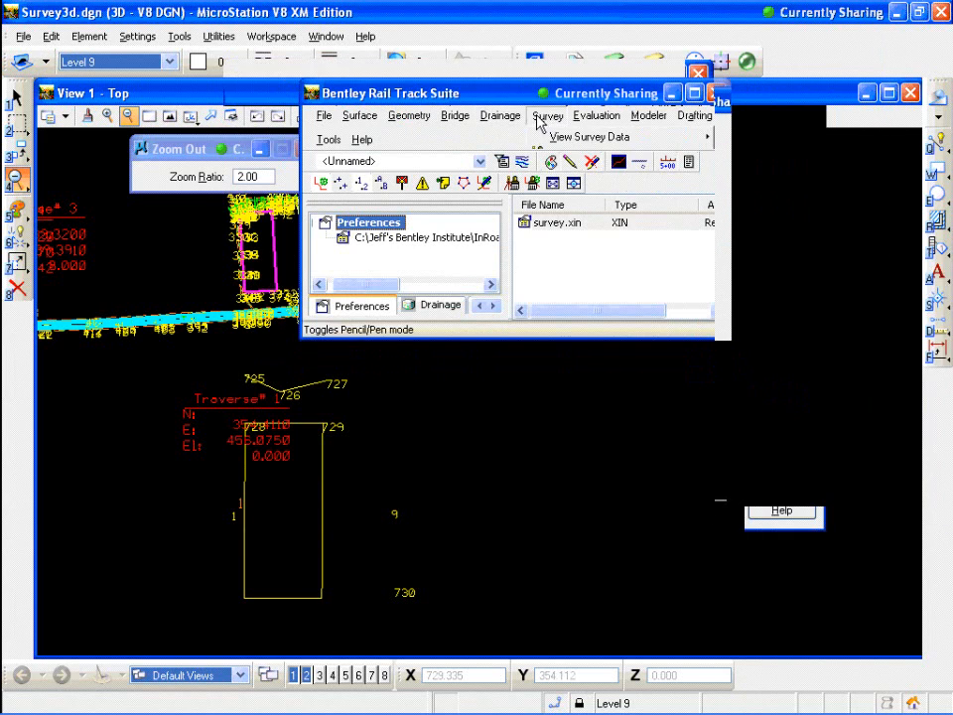
pyautogui.click(573, 227)
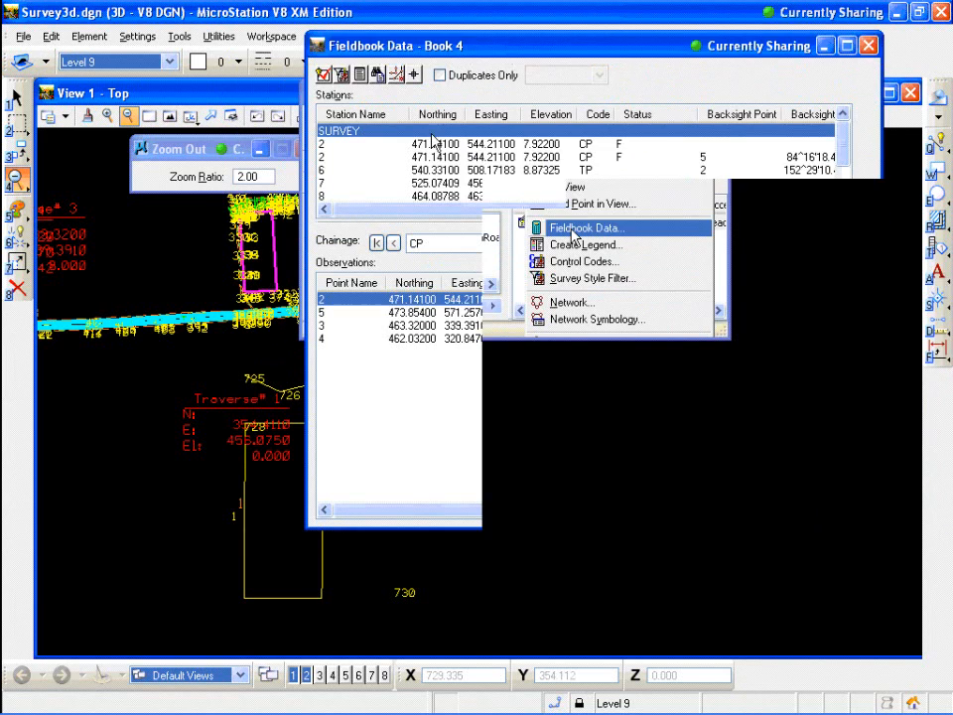
pyautogui.click(434, 149)
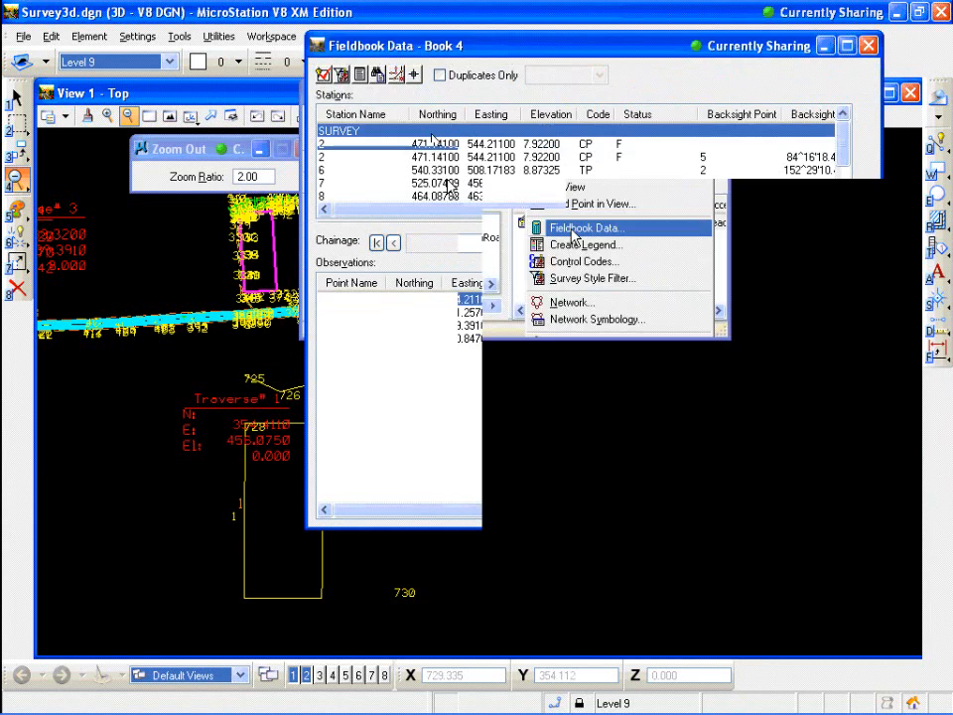
pyautogui.rightClick(551, 132)
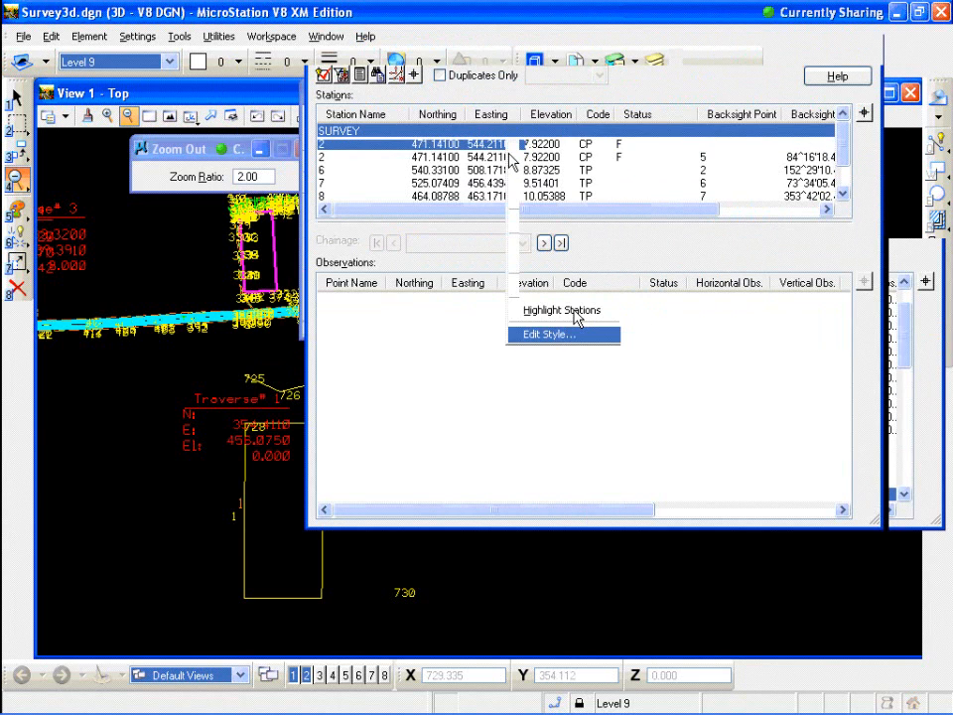
pyautogui.click(574, 311)
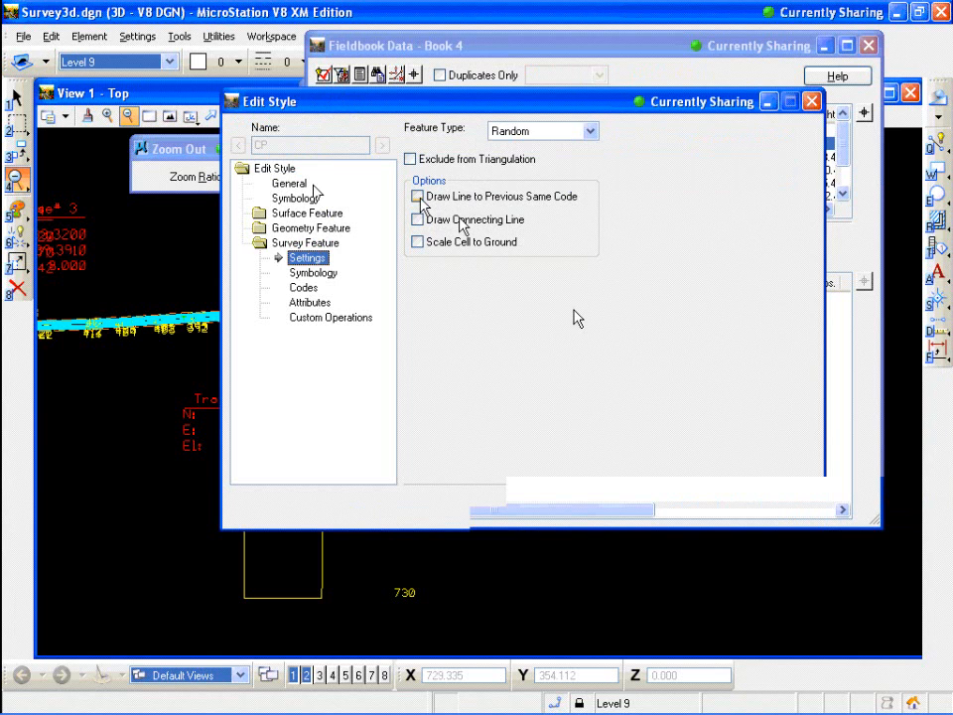
# - Examine the CP style's alpha and numeric survey codes, and close the style and the fieldbook data without changes
pyautogui.click(303, 287)
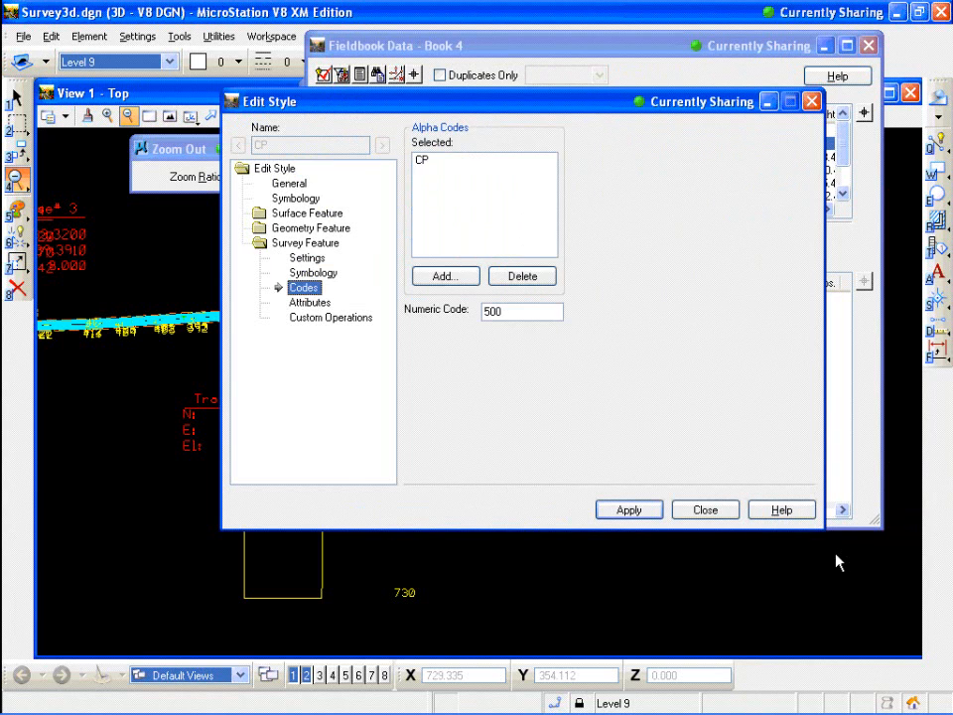
pyautogui.click(728, 512)
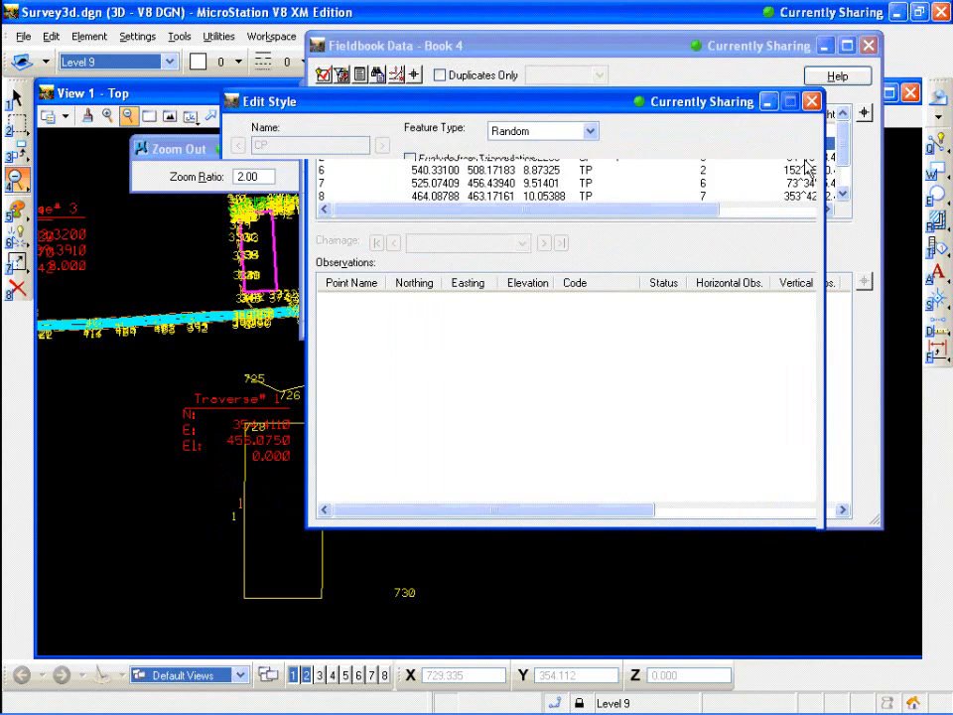
pyautogui.click(870, 47)
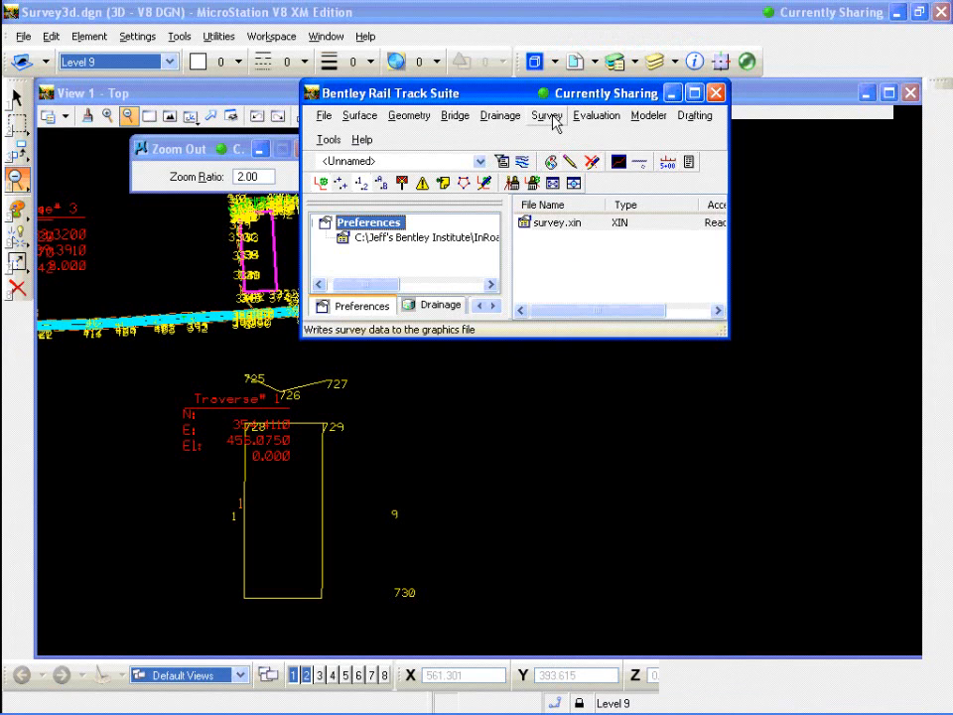
# - Delete the Book 4 fieldbook from the survey data
pyautogui.click(547, 117)
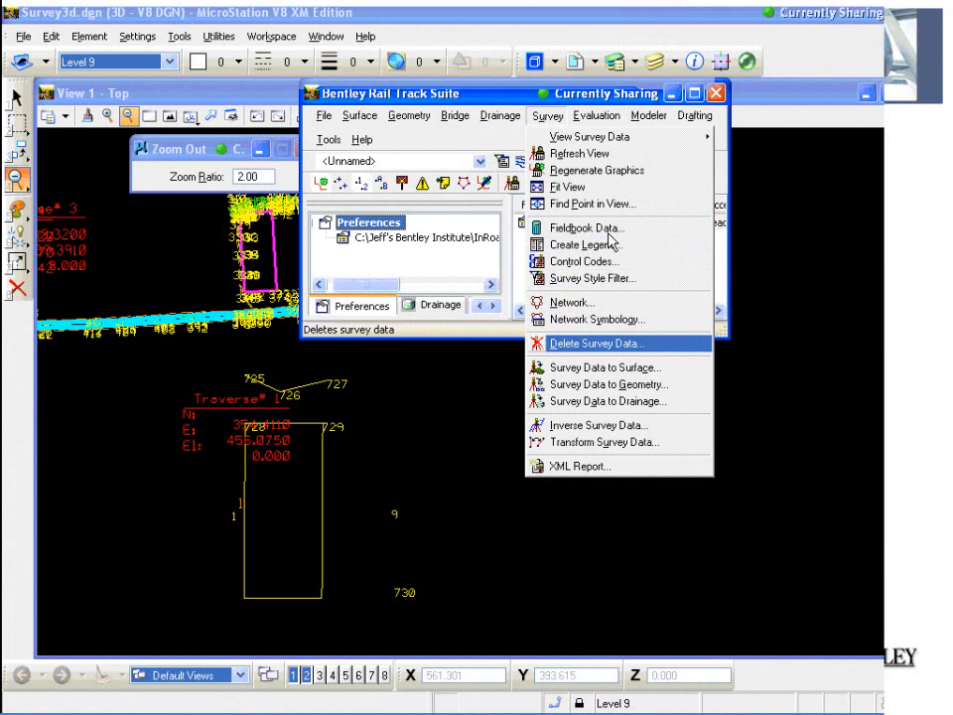
pyautogui.click(596, 344)
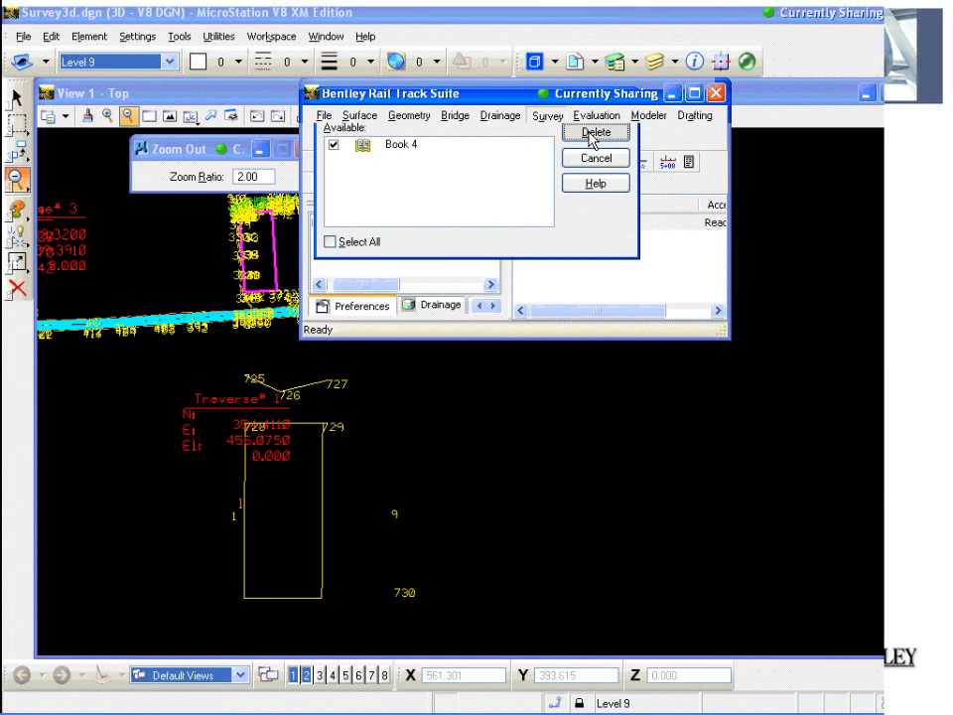
pyautogui.click(594, 134)
pyautogui.click(457, 424)
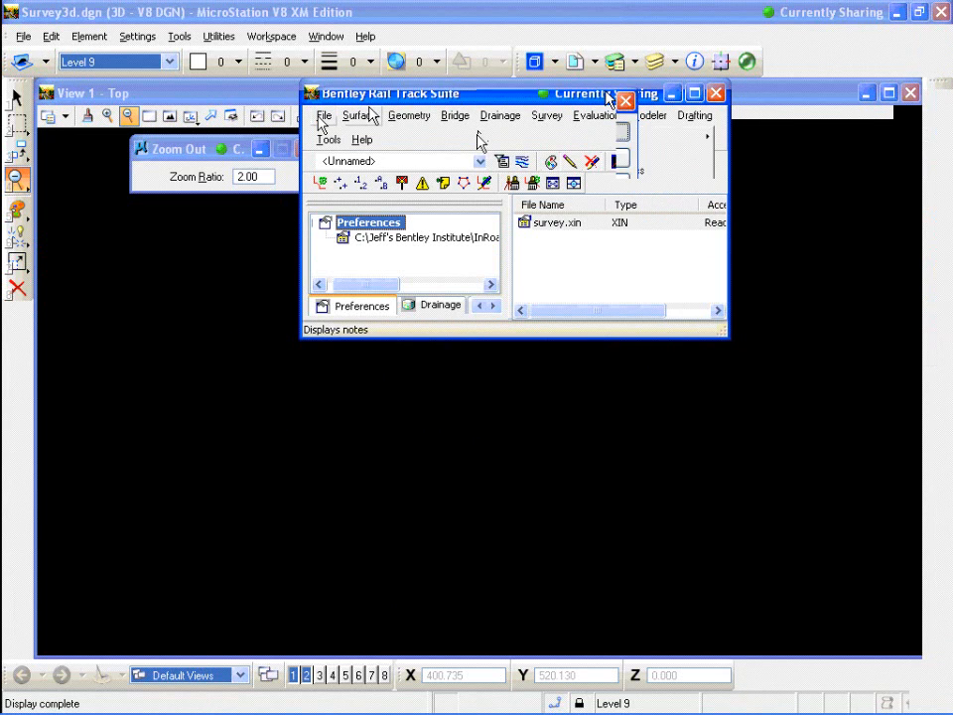
# - Open the N1.xin preference file from the N1 folder inside Case N, and make the Bentley Rail Track Suite window taller
pyautogui.click(323, 116)
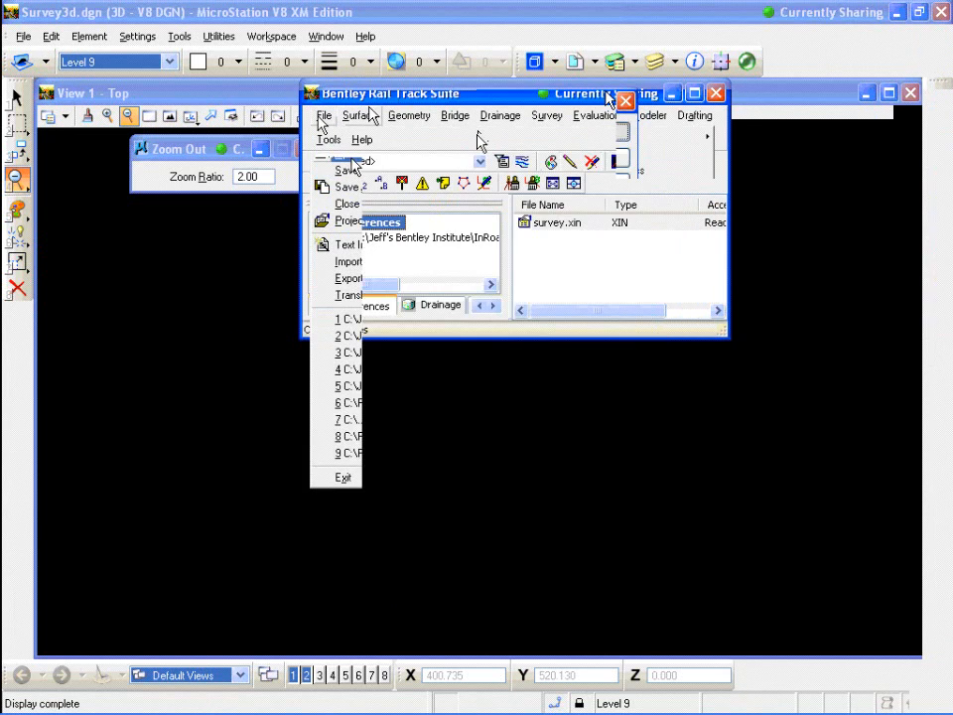
pyautogui.click(348, 154)
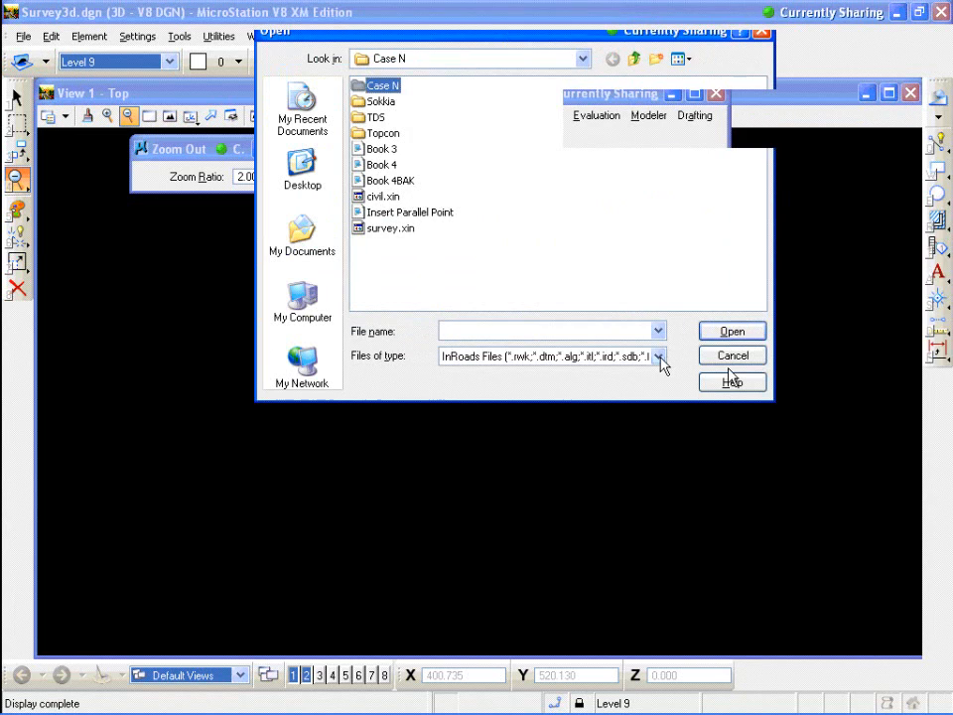
pyautogui.doubleClick(376, 87)
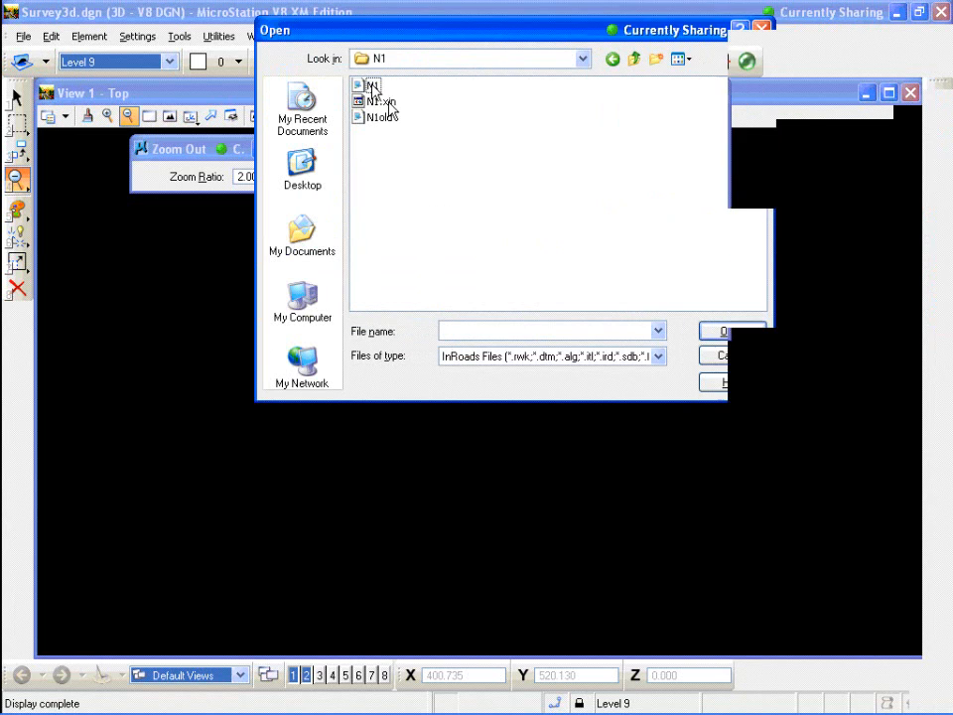
pyautogui.click(388, 101)
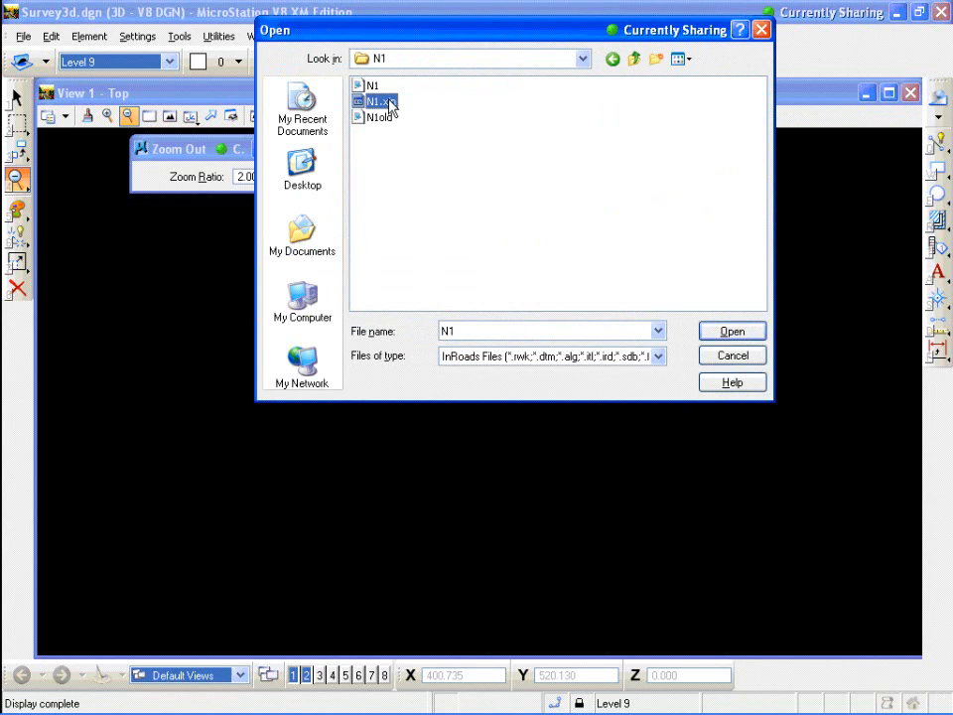
pyautogui.click(730, 331)
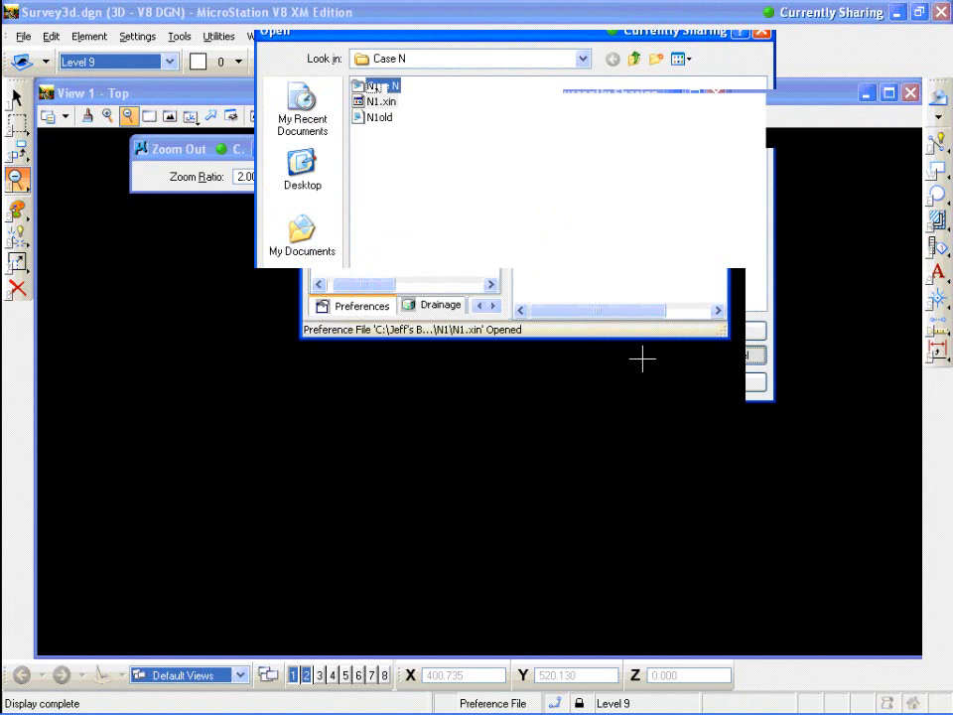
pyautogui.moveTo(587, 336); pyautogui.dragTo(590, 390)
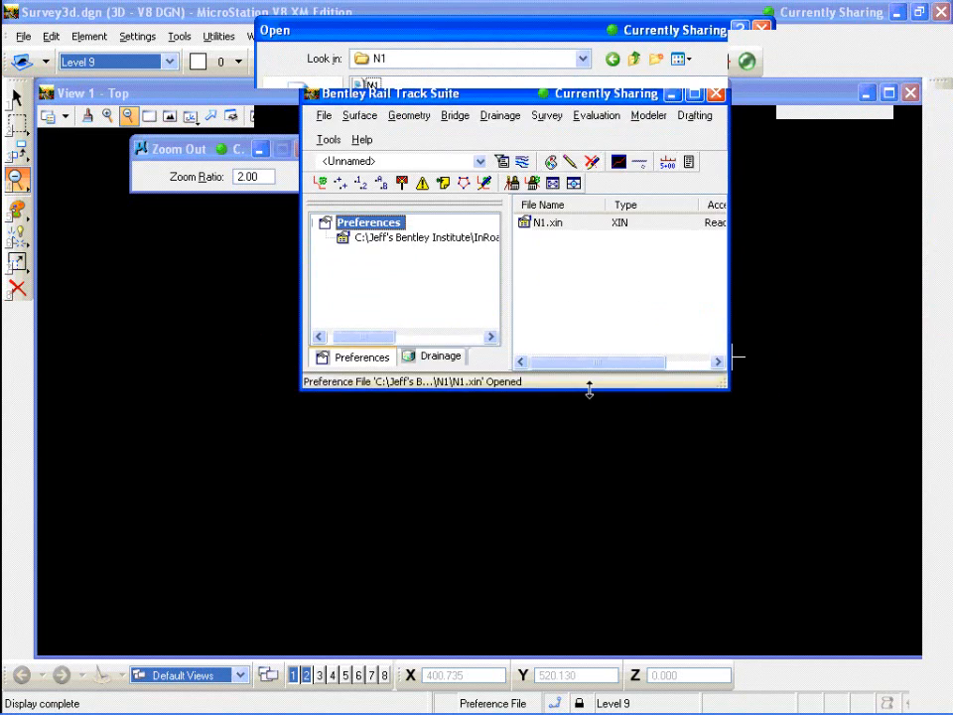
pyautogui.rightClick(350, 366)
pyautogui.click(370, 405)
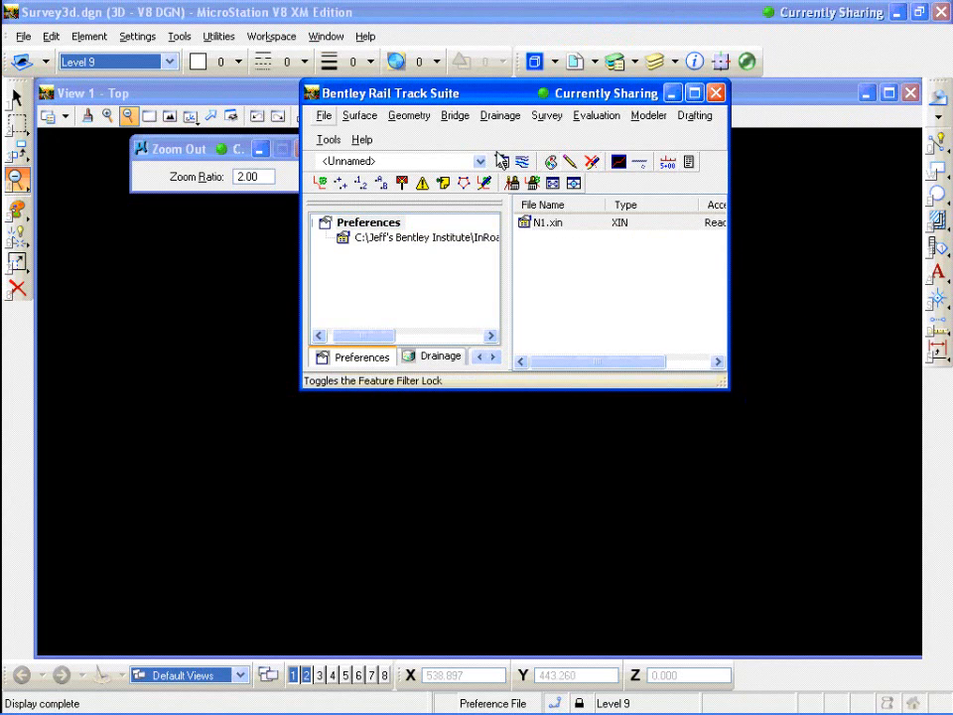
# - Open the N1 fieldbook (N1.fwd) from the N1 folder and leave the file browser
pyautogui.click(324, 115)
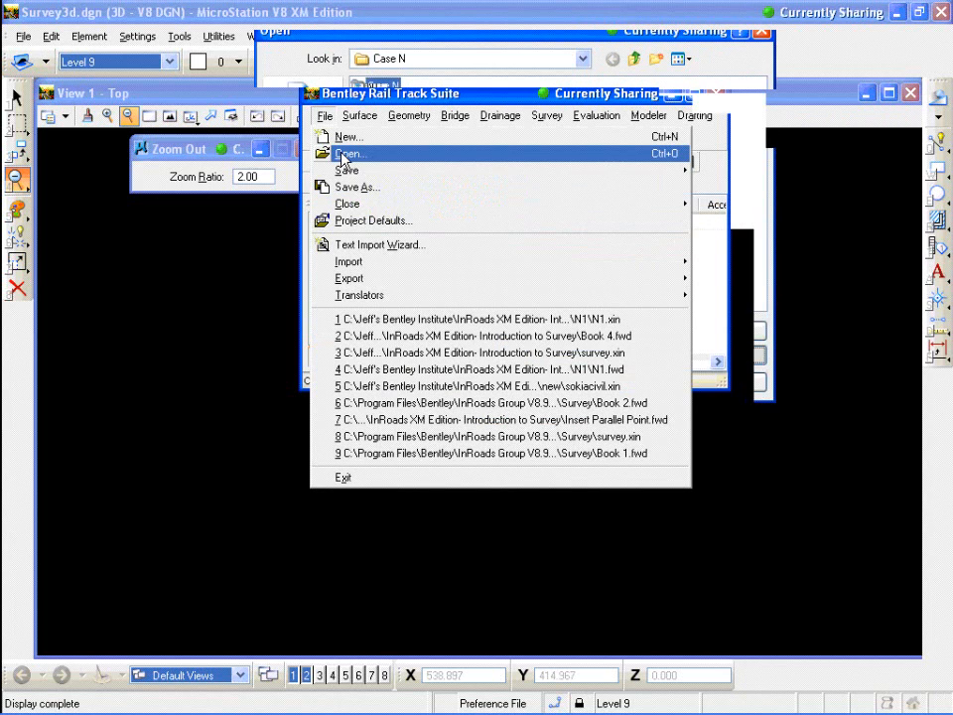
pyautogui.click(345, 154)
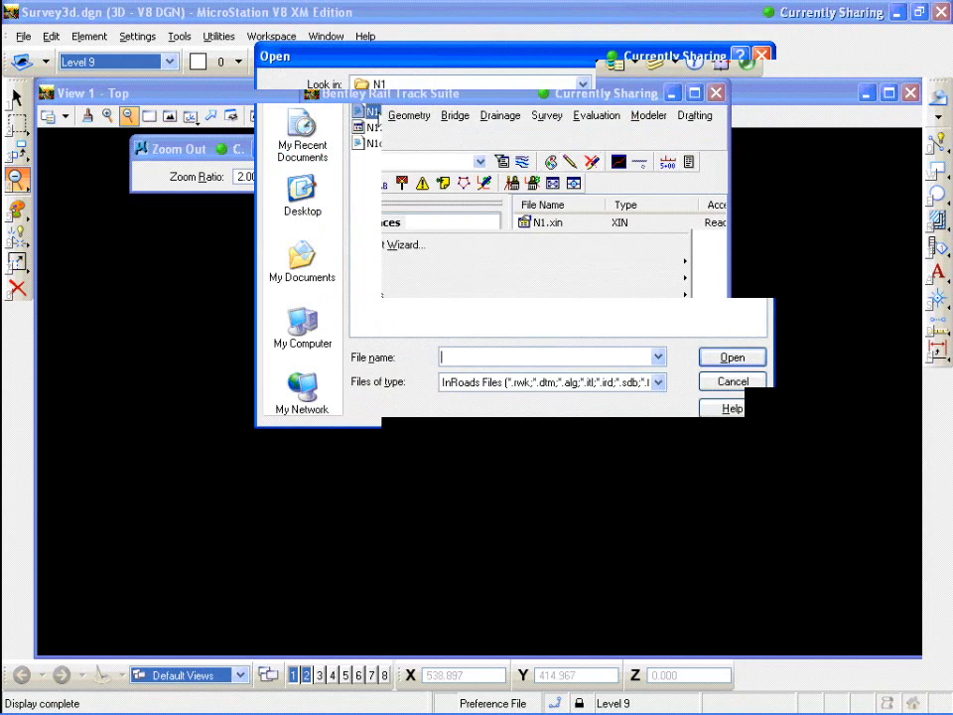
pyautogui.click(744, 384)
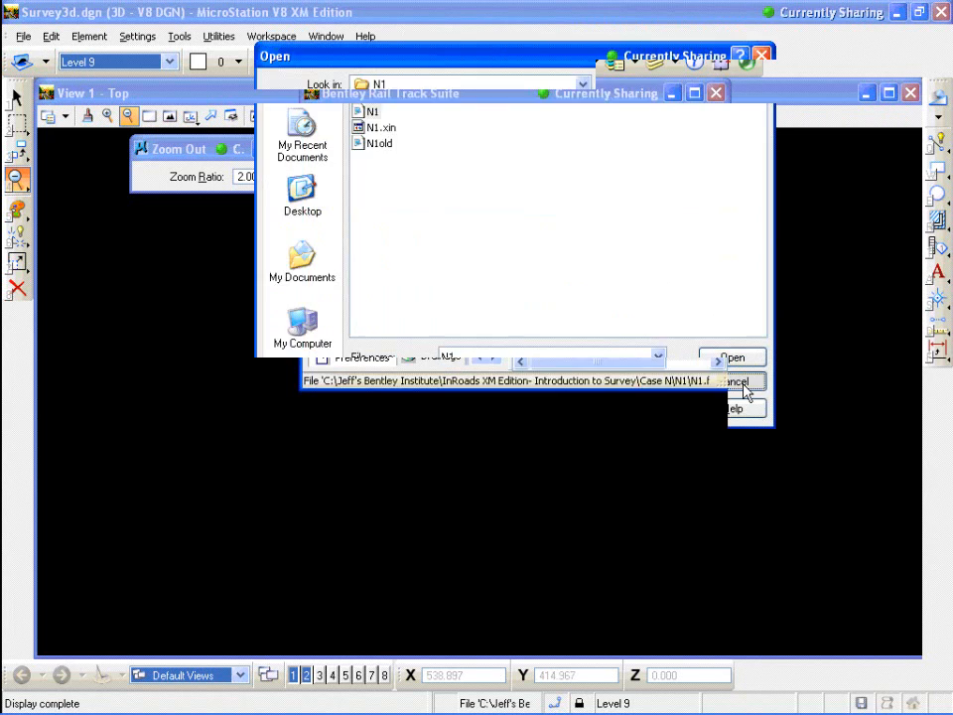
# - Review the observations of stations 103, 201 and 102 in the N1 fieldbook data, and close it
pyautogui.click(544, 116)
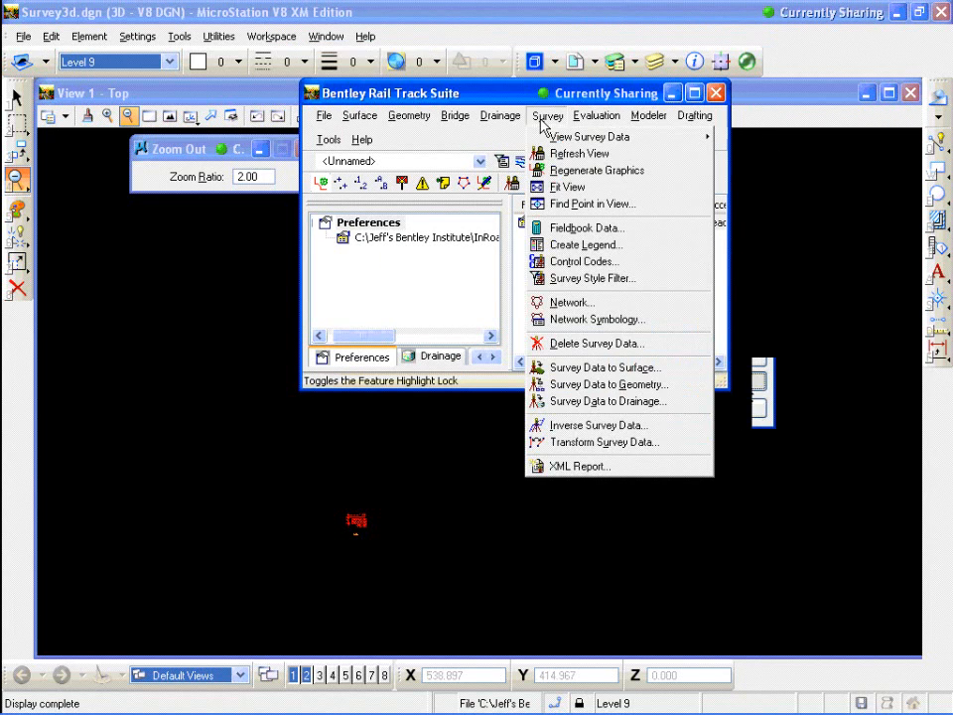
pyautogui.click(548, 227)
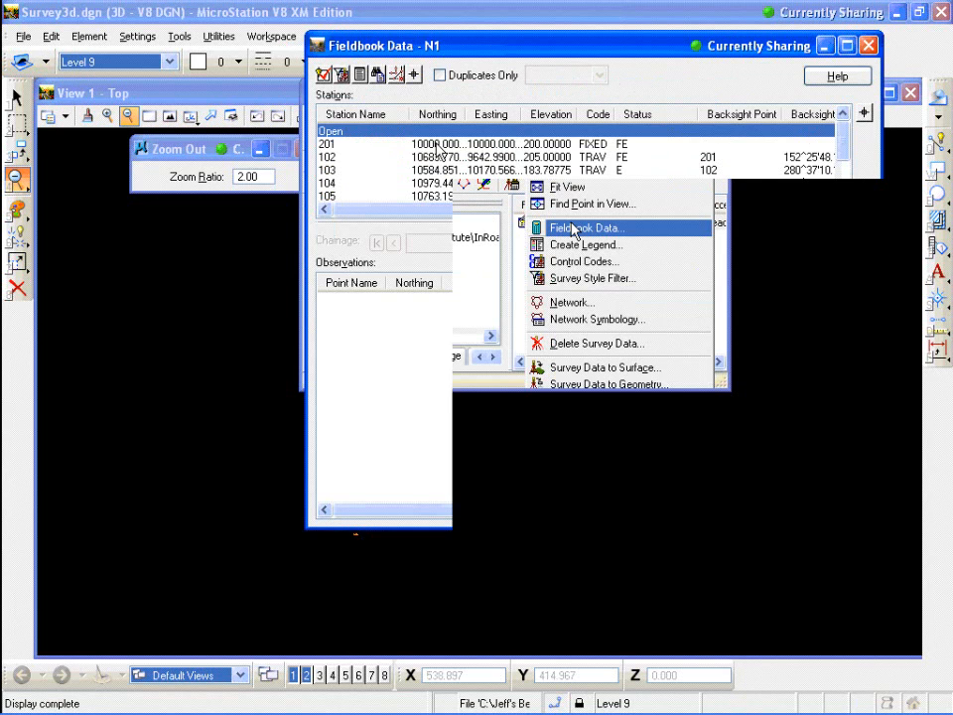
pyautogui.click(437, 170)
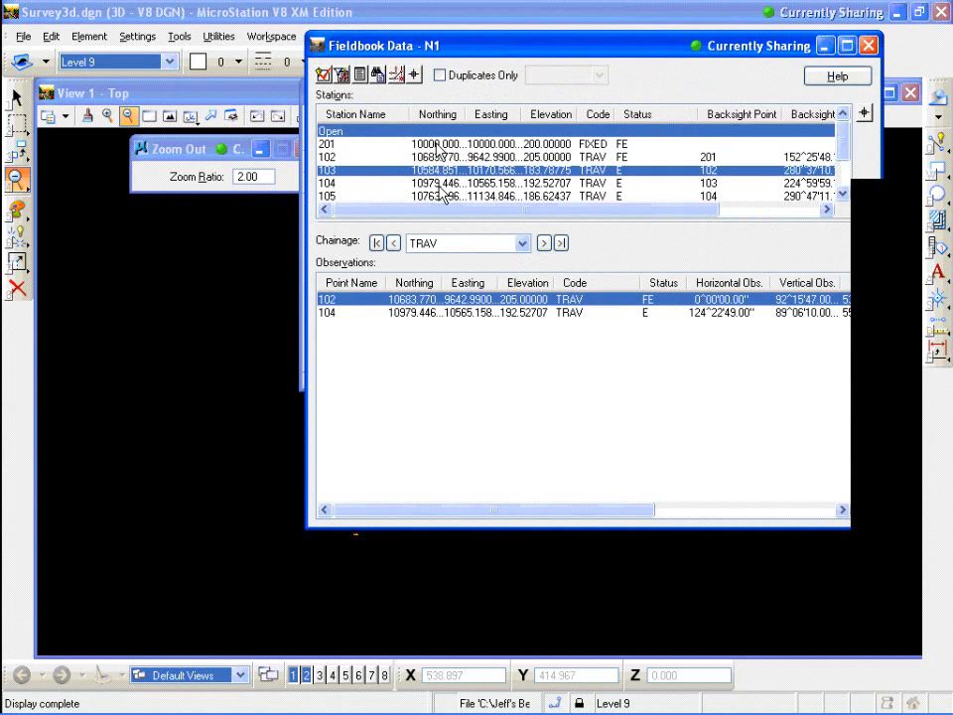
pyautogui.click(332, 146)
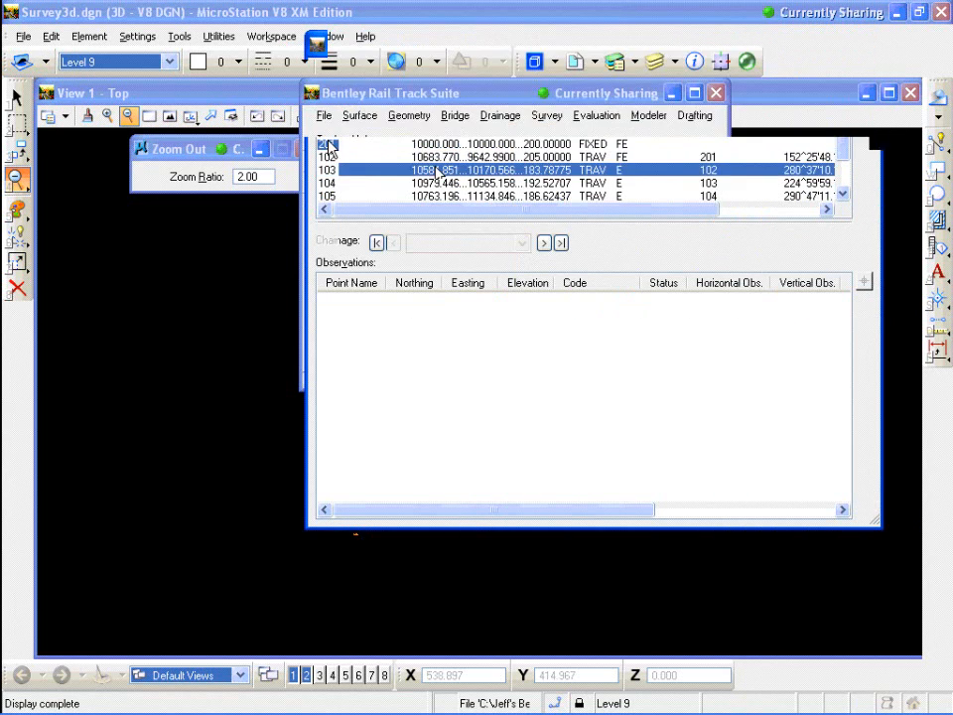
pyautogui.click(328, 157)
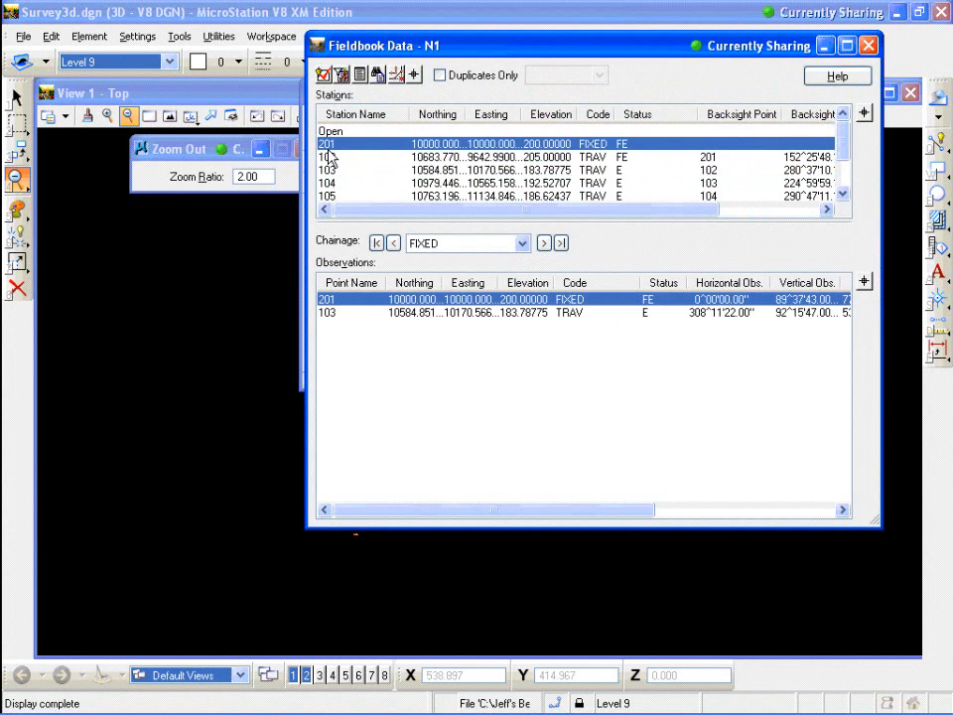
pyautogui.click(868, 45)
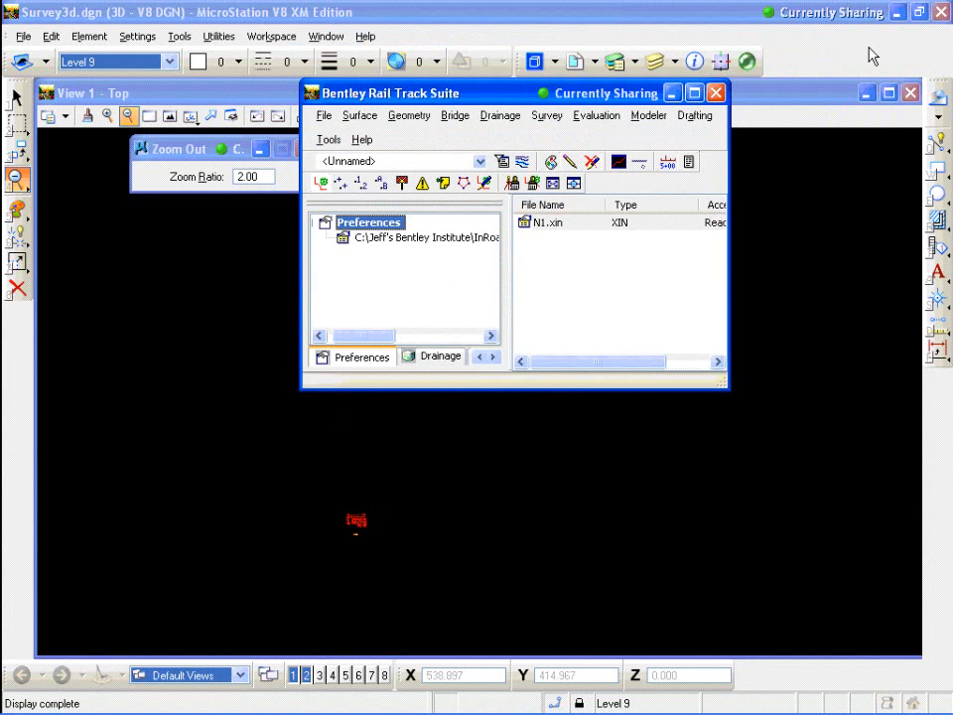
# - Load the saved network symbology preference that displays directional arrows of length 20 and angle 20° with Line Traverse enabled, and close the symbology settings
pyautogui.click(547, 115)
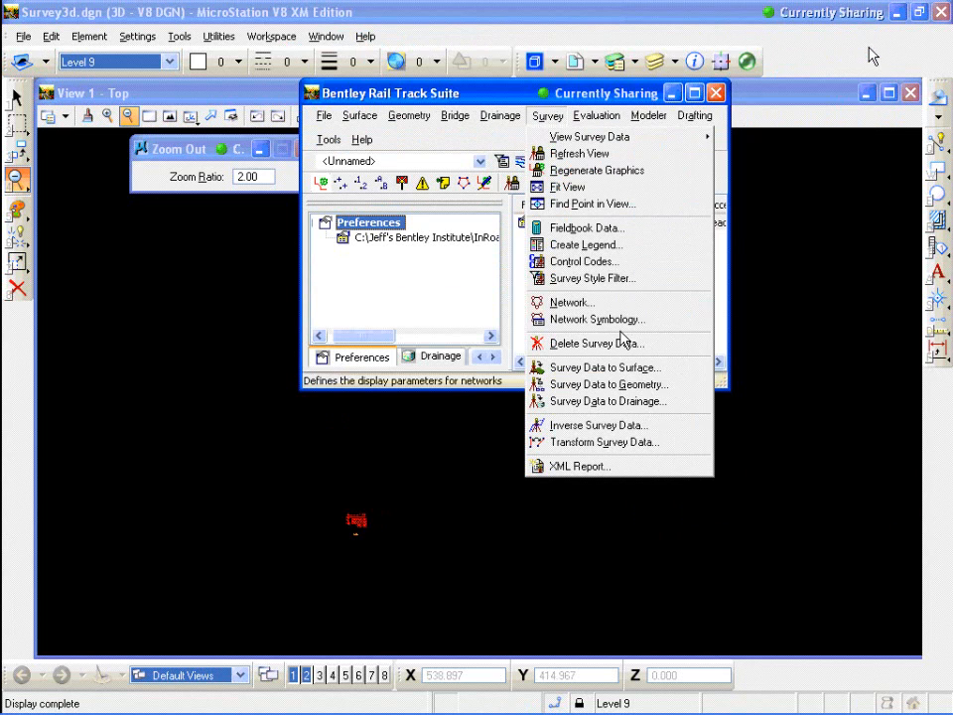
pyautogui.click(611, 318)
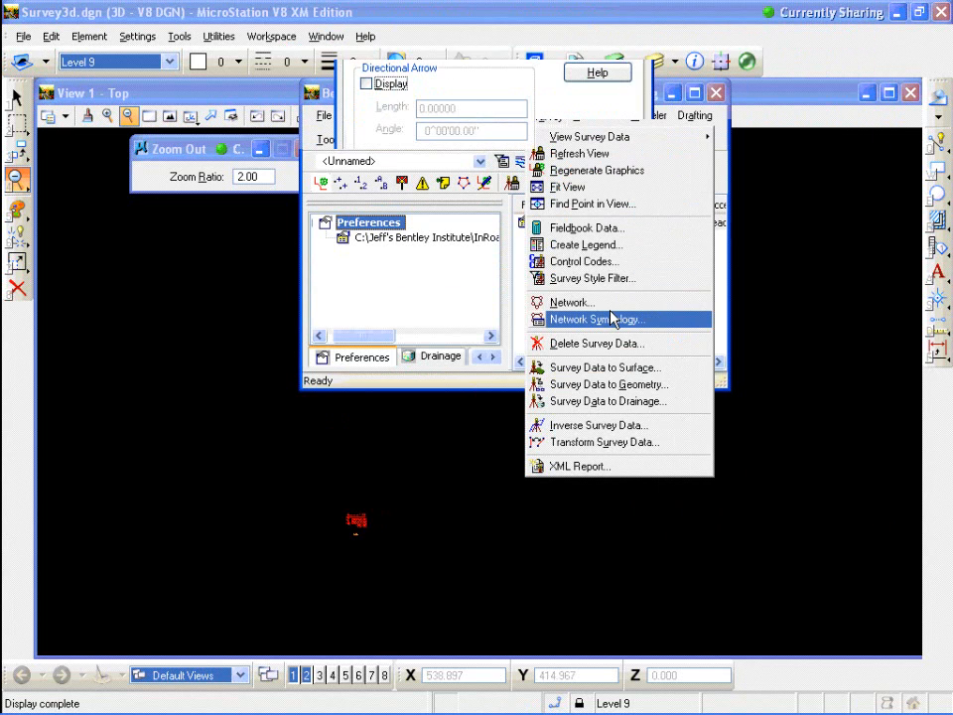
pyautogui.click(362, 204)
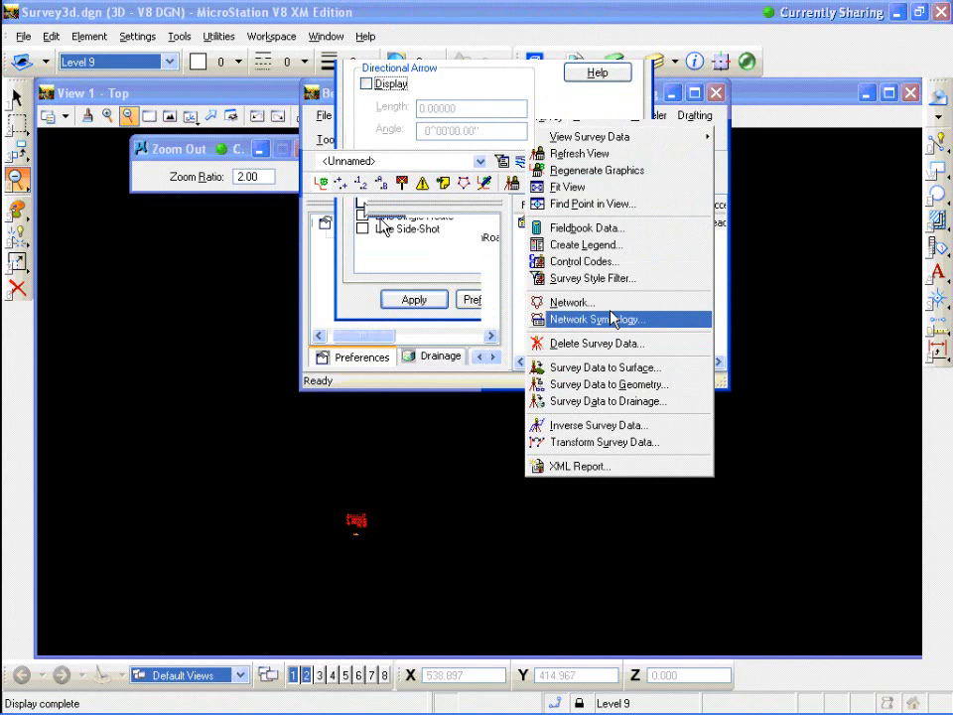
pyautogui.click(496, 301)
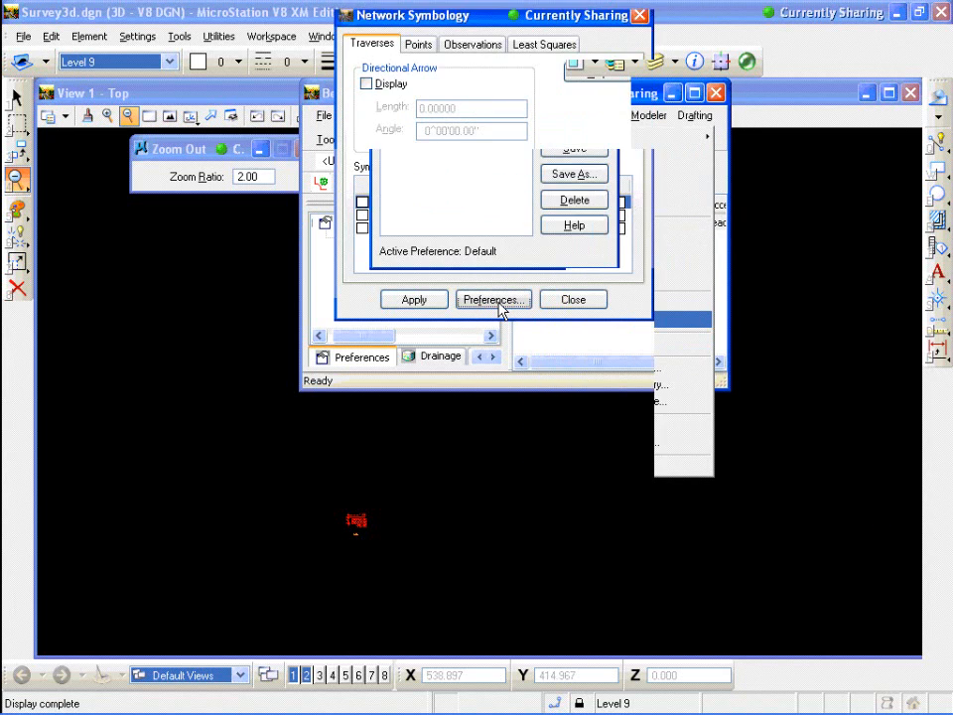
pyautogui.click(399, 126)
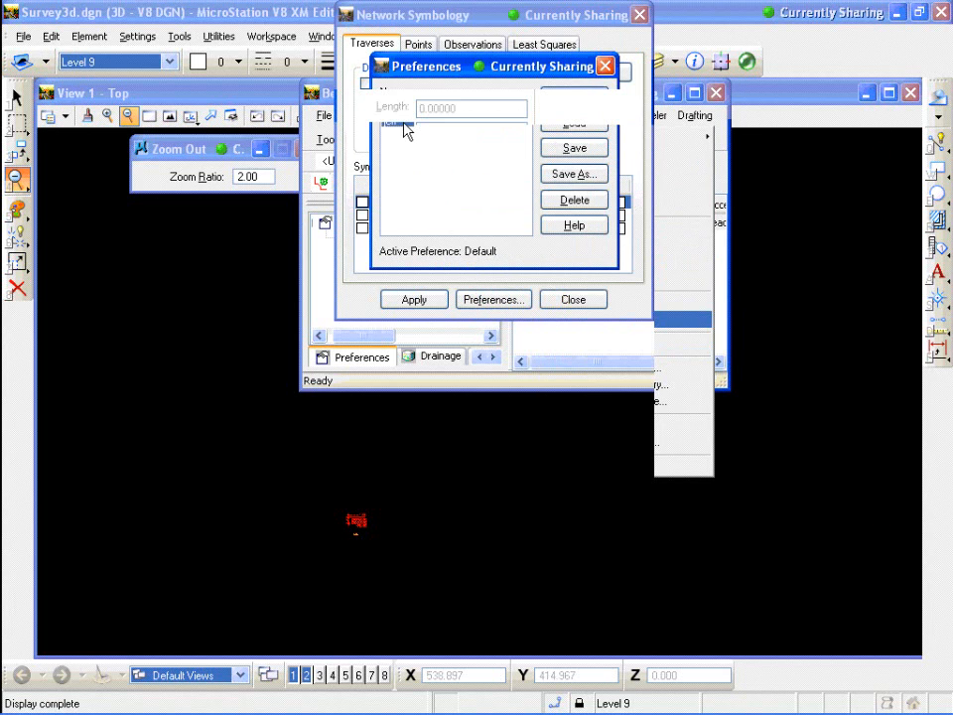
pyautogui.click(578, 124)
pyautogui.click(574, 97)
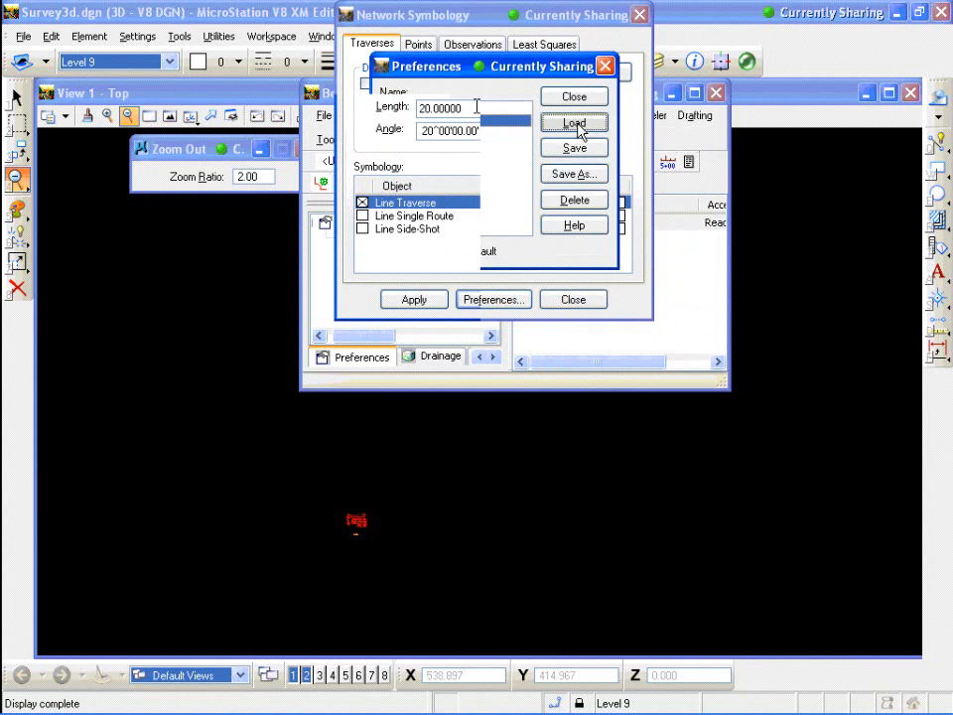
pyautogui.click(573, 301)
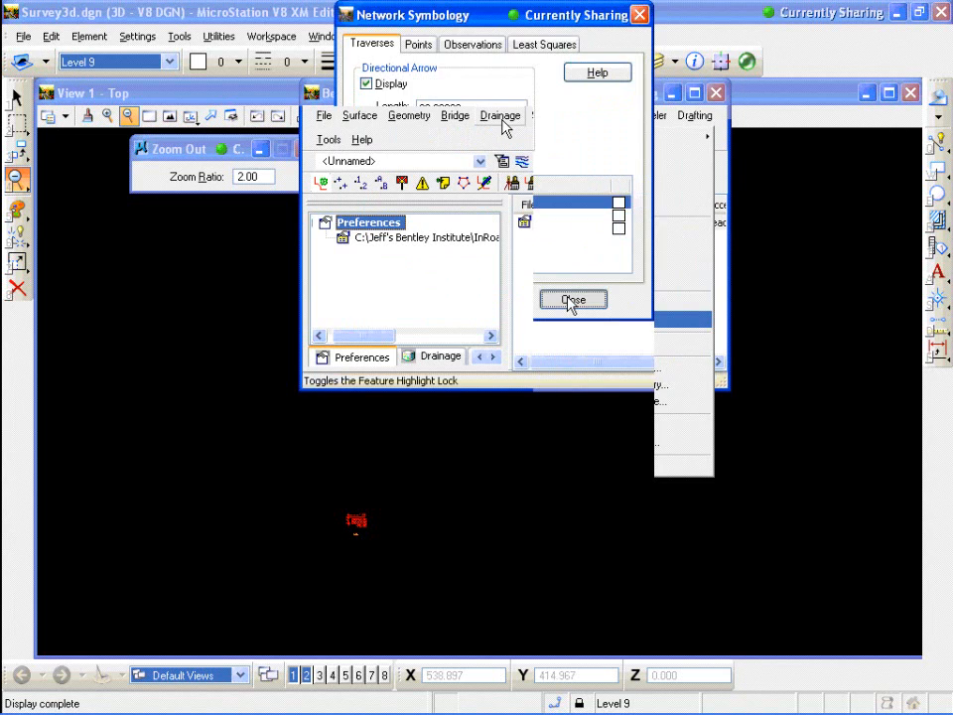
# - Display the survey network in the view and move the Bentley Rail Track Suite window off the traverse graphics
pyautogui.click(549, 116)
pyautogui.moveTo(557, 139)
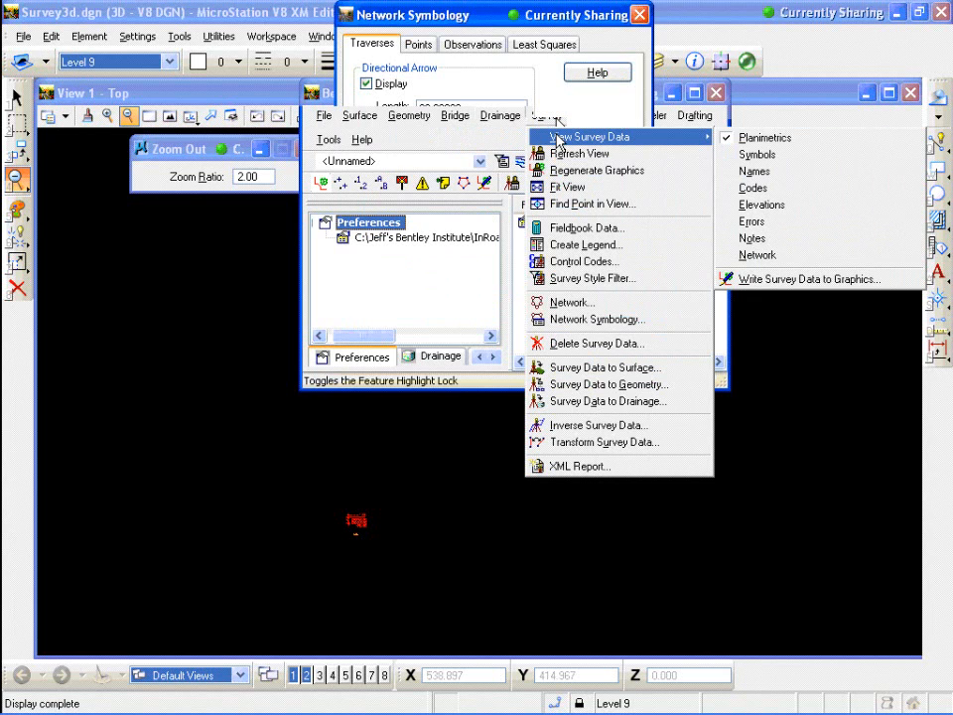
pyautogui.click(776, 260)
pyautogui.moveTo(497, 89); pyautogui.dragTo(417, 62)
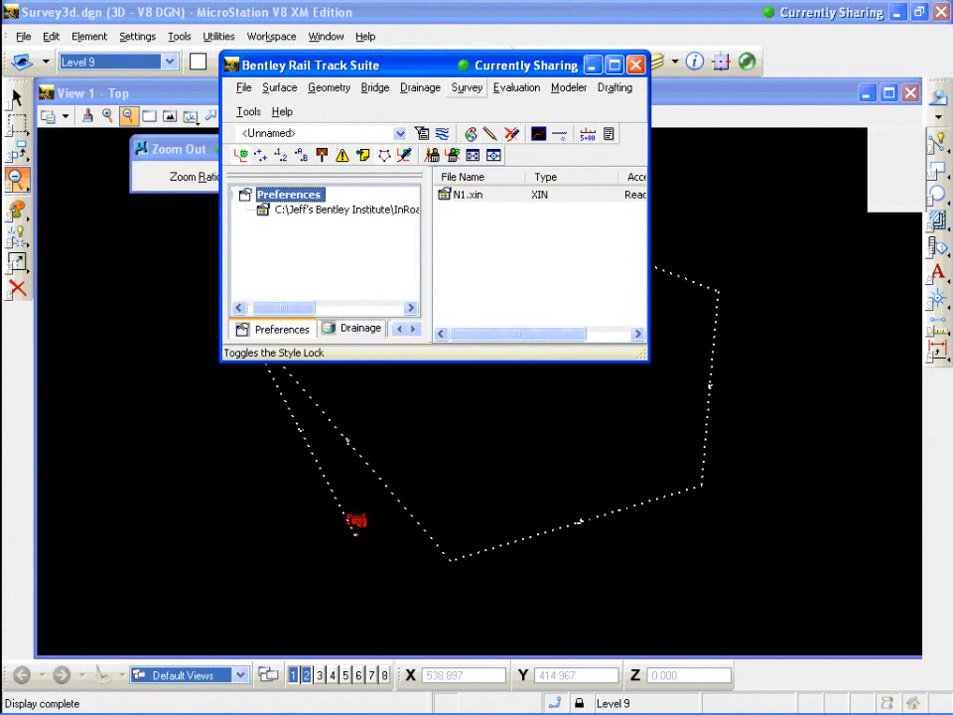
# - Open the Network tool and load the N1 fieldbook traverse as the route, including foresight observations to backsight points
pyautogui.click(466, 89)
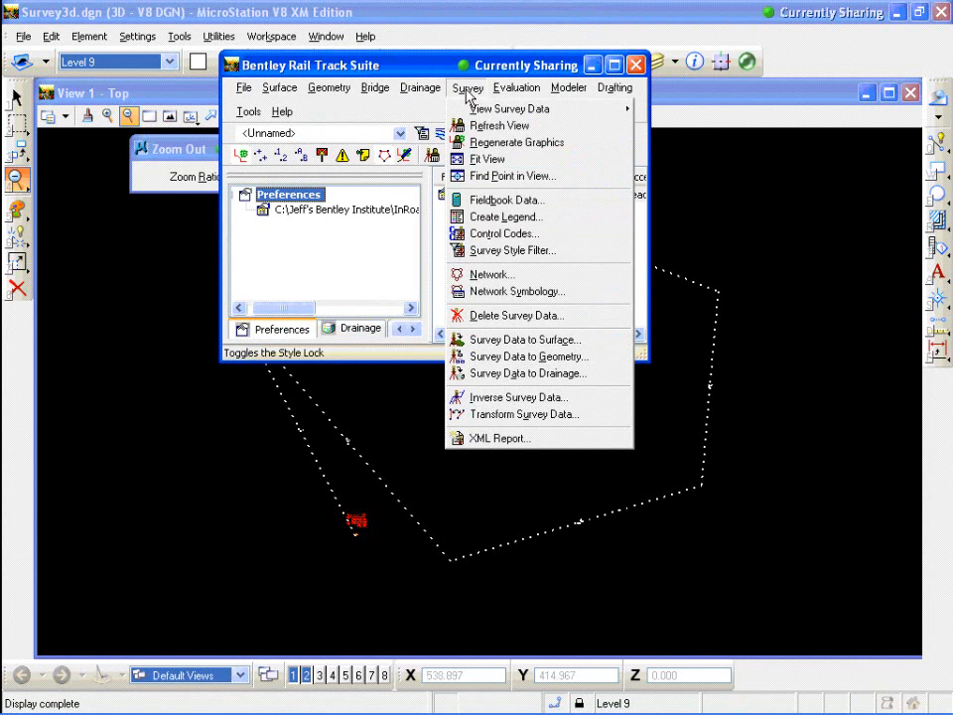
pyautogui.click(517, 291)
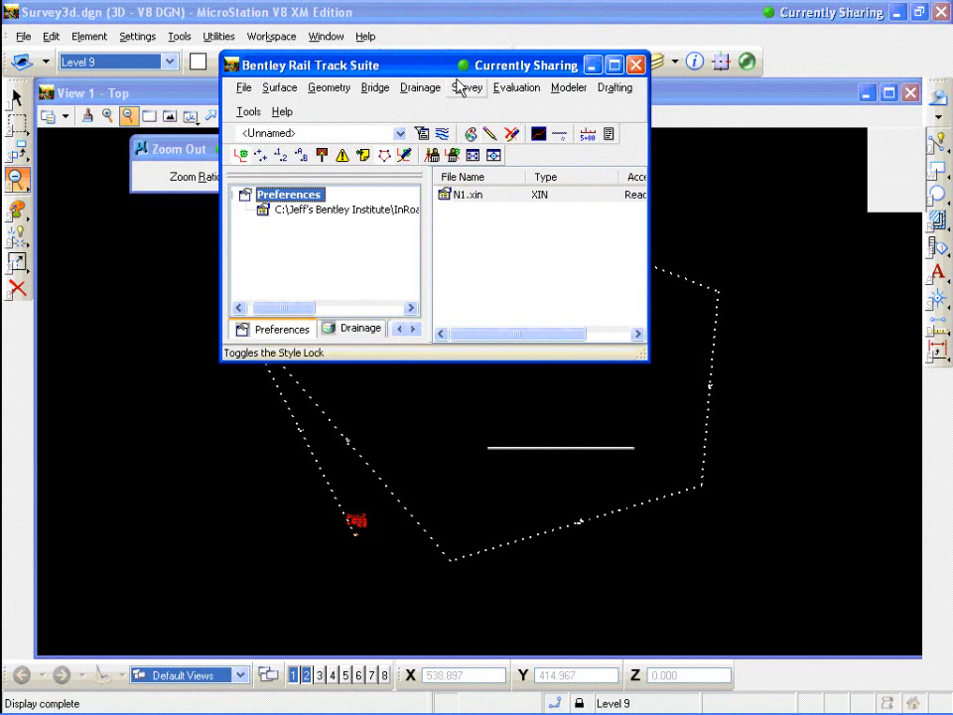
pyautogui.click(461, 87)
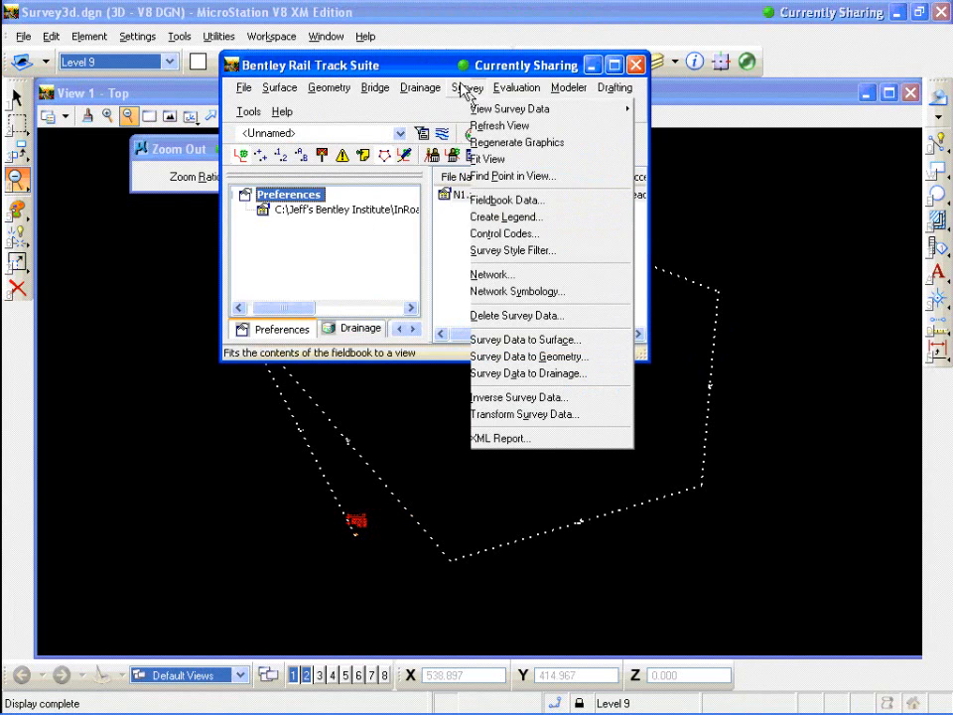
pyautogui.click(500, 280)
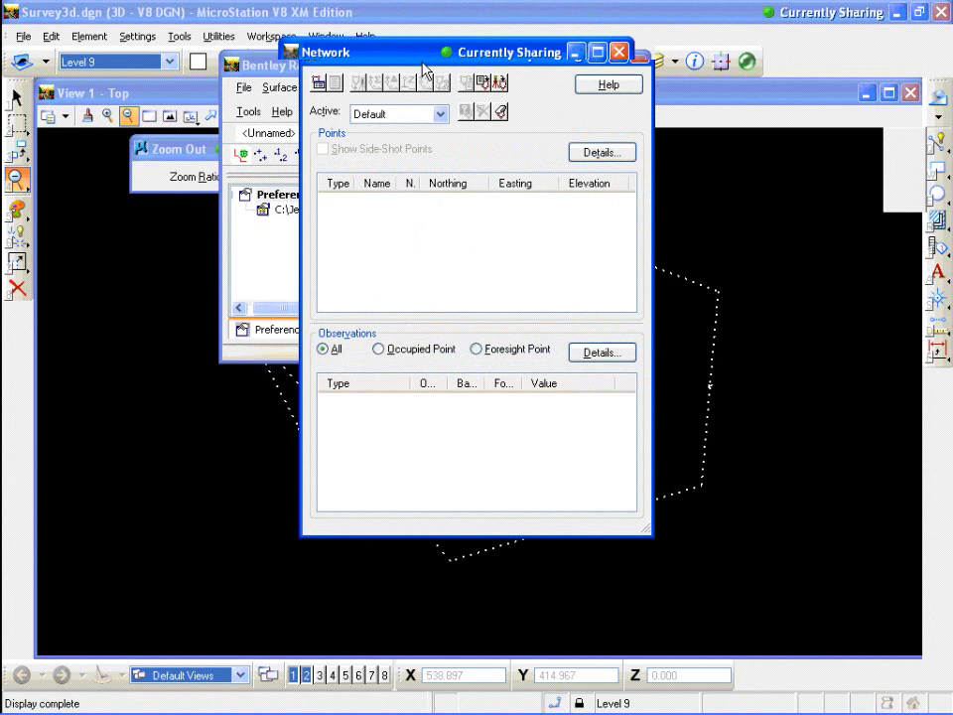
pyautogui.moveTo(423, 63); pyautogui.dragTo(371, 58)
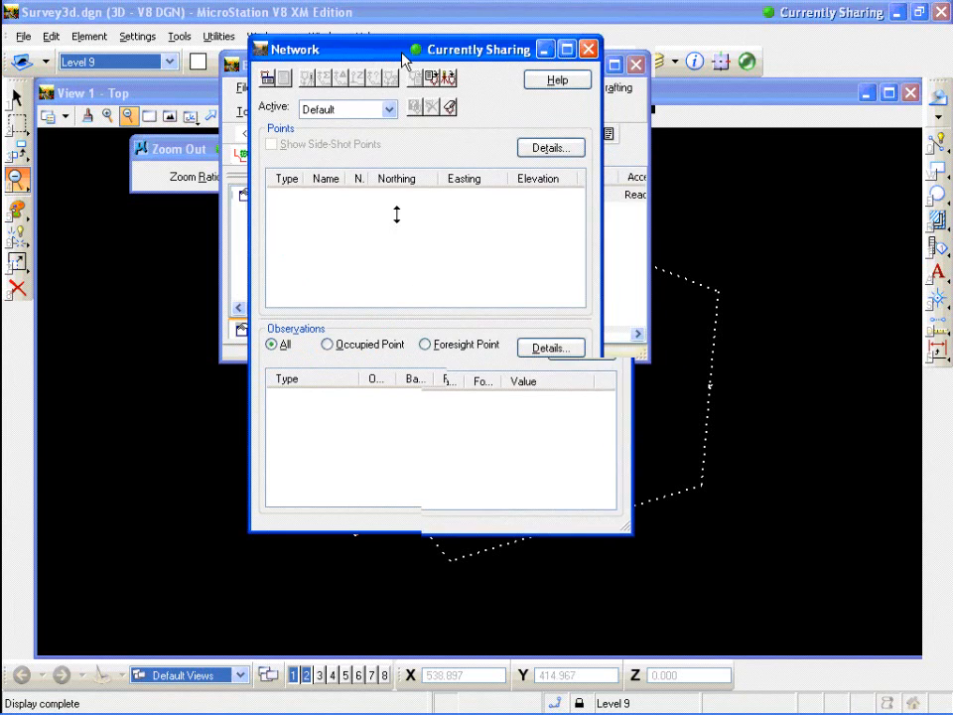
pyautogui.click(449, 79)
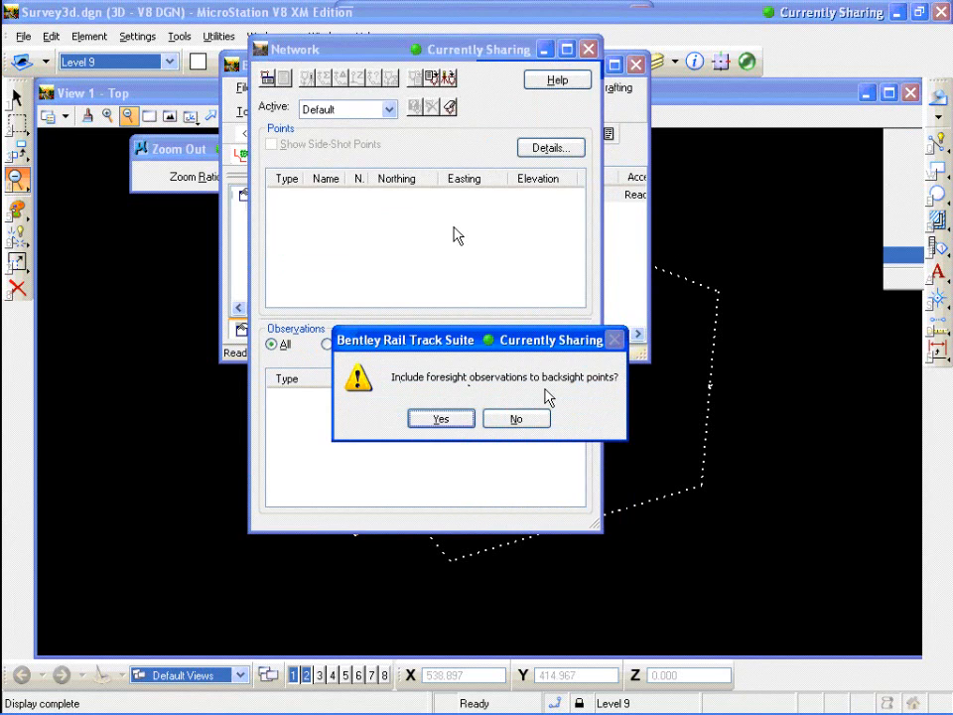
pyautogui.click(442, 425)
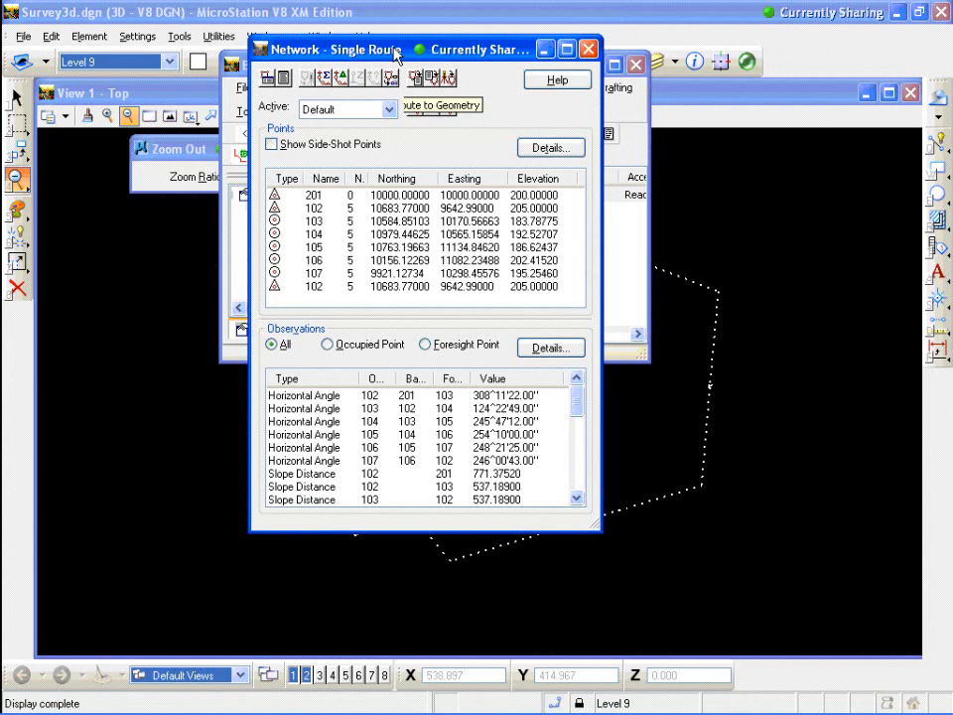
# - Create a geometry project for the Route to Geometry command, entering the presenter's first name as its name
pyautogui.click(392, 79)
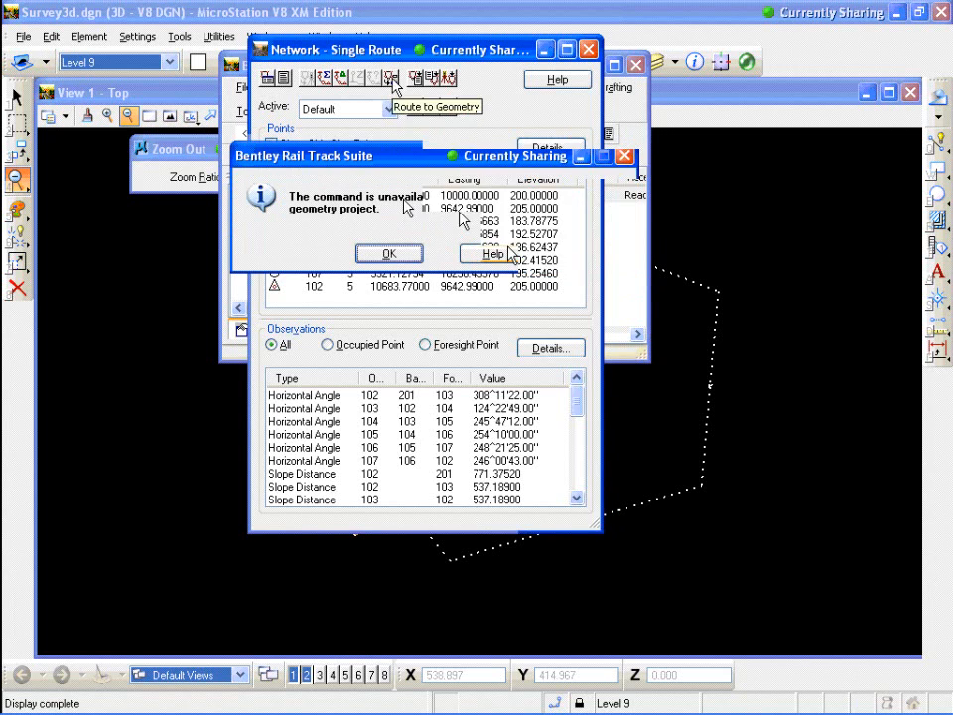
pyautogui.click(409, 263)
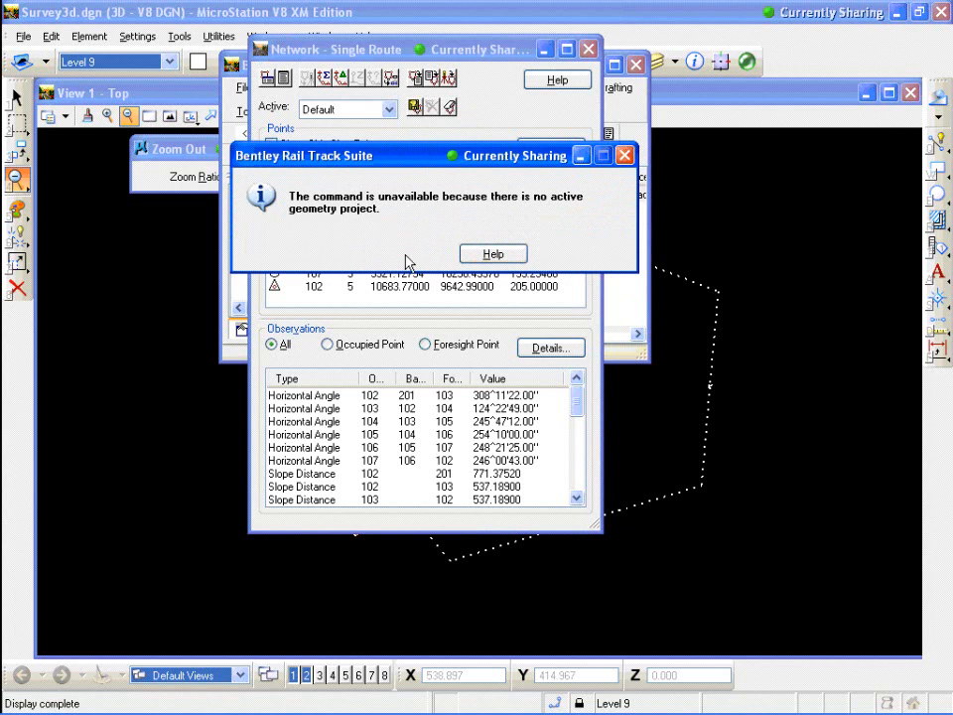
pyautogui.moveTo(446, 55); pyautogui.dragTo(619, 65)
pyautogui.click(243, 87)
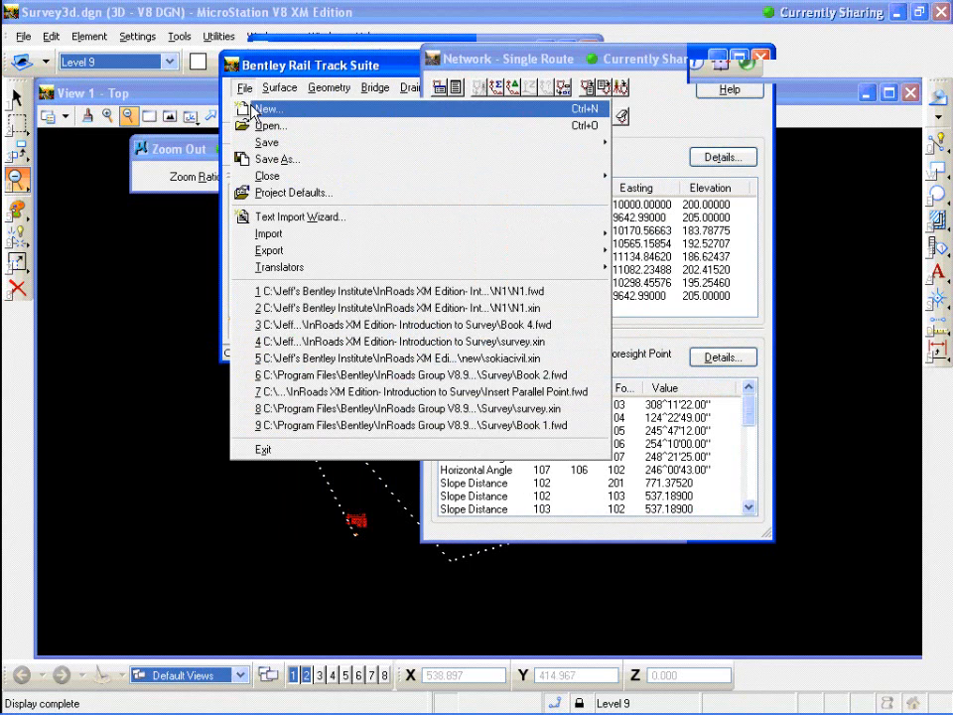
pyautogui.click(251, 109)
pyautogui.click(365, 98)
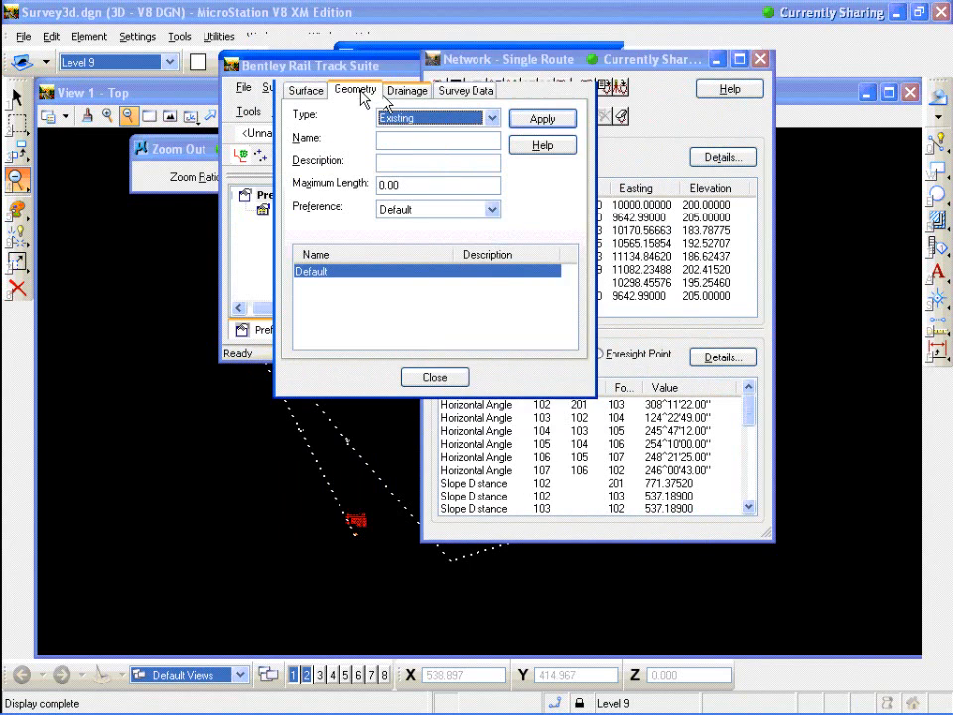
pyautogui.click(410, 141)
pyautogui.write('Jeff')
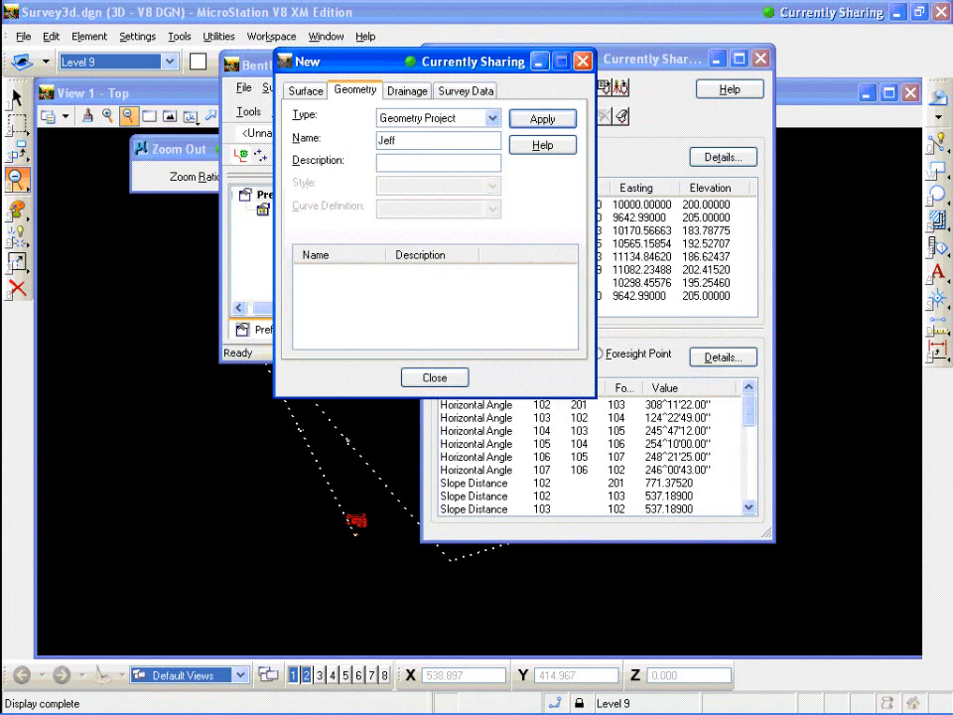
pyautogui.click(546, 120)
pyautogui.click(437, 379)
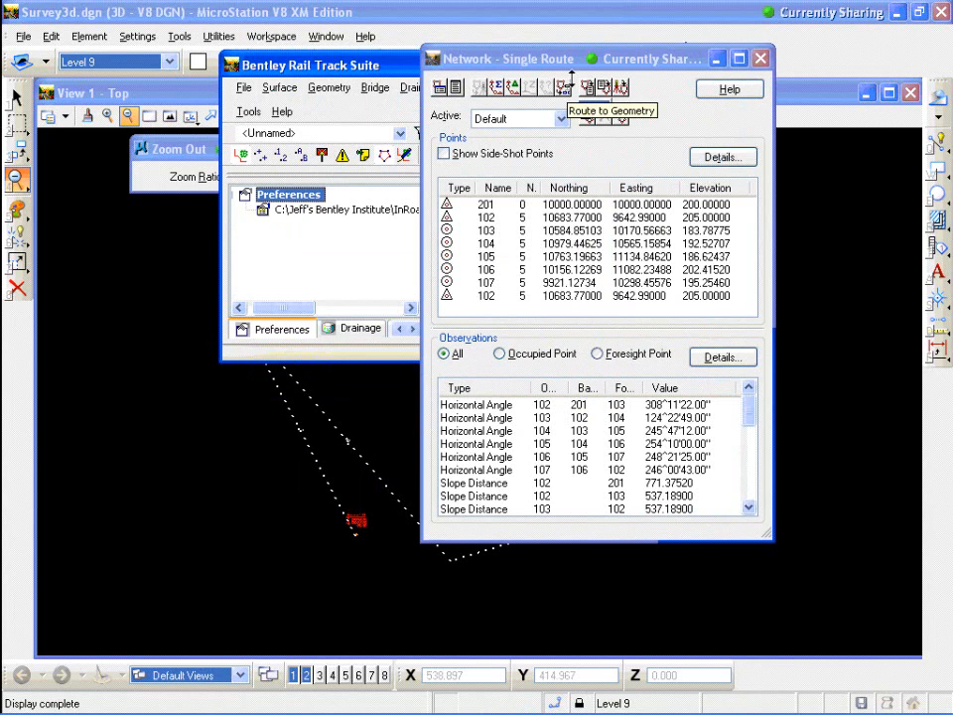
# - Send the original network route to geometry as an alignment, entering the presenter's first name as its name
pyautogui.click(571, 81)
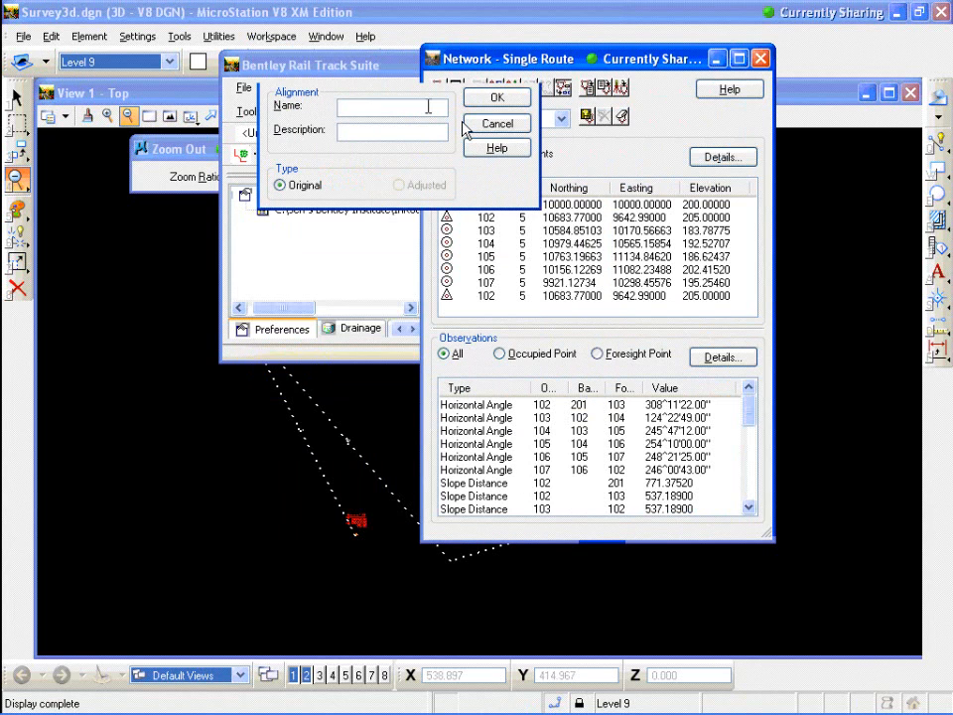
pyautogui.write('Jeff')
pyautogui.click(482, 98)
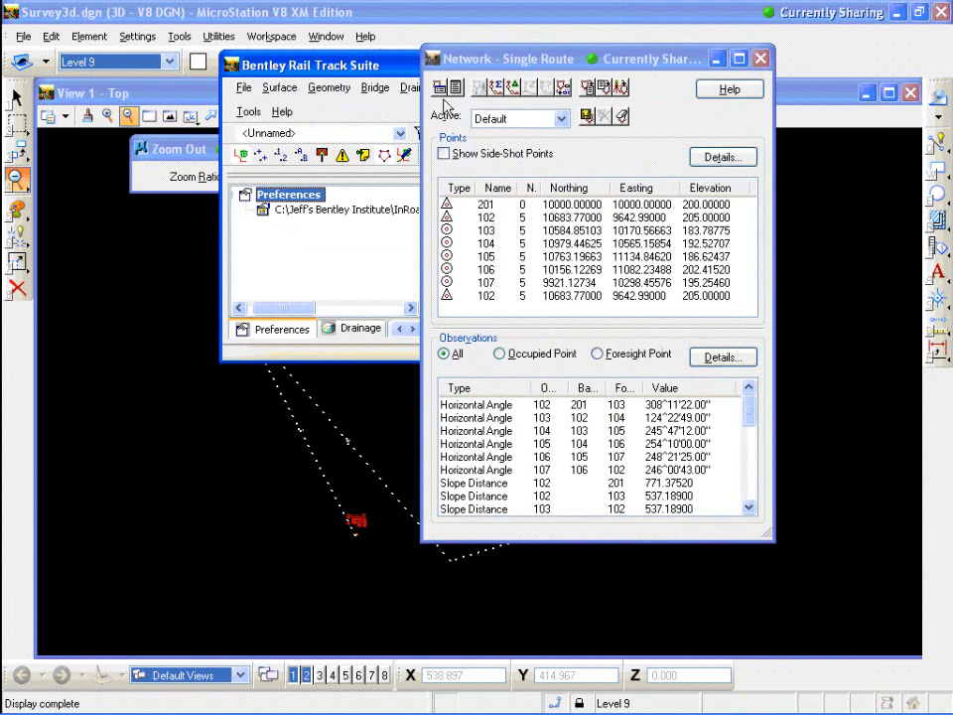
# - Check the horizontal alignments of the new project in Active Geometry, and close the dialog
pyautogui.click(329, 87)
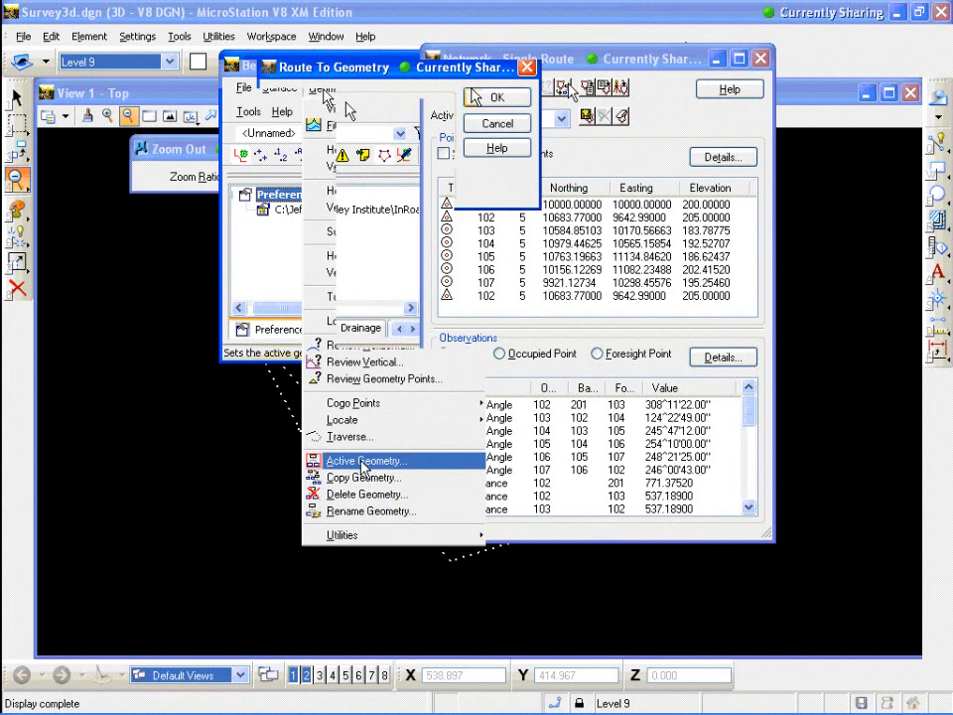
pyautogui.click(364, 462)
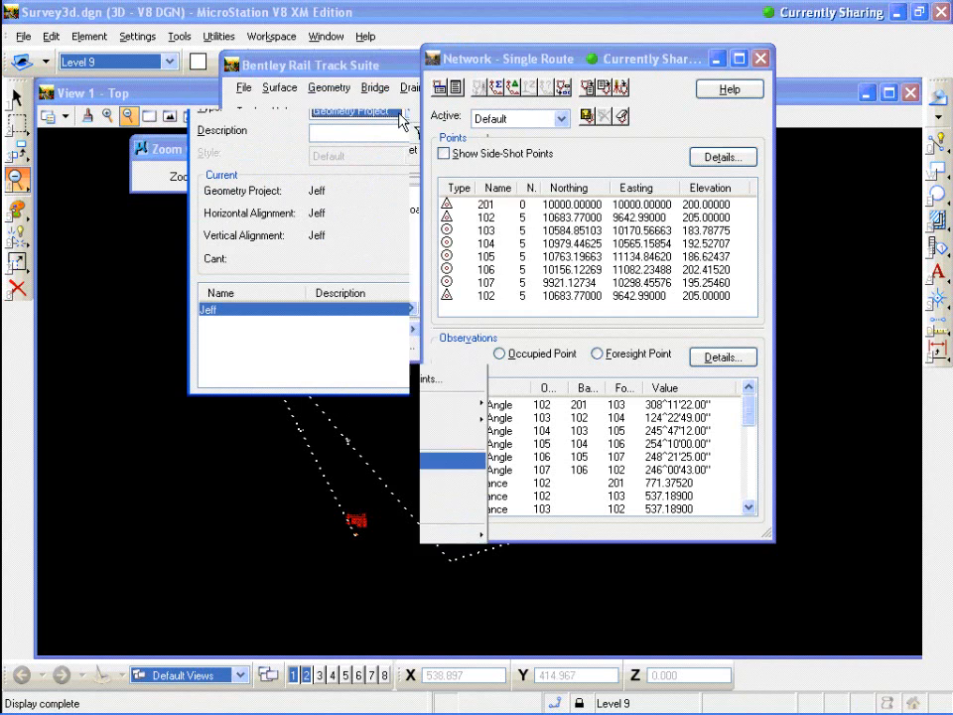
pyautogui.click(409, 111)
pyautogui.click(356, 138)
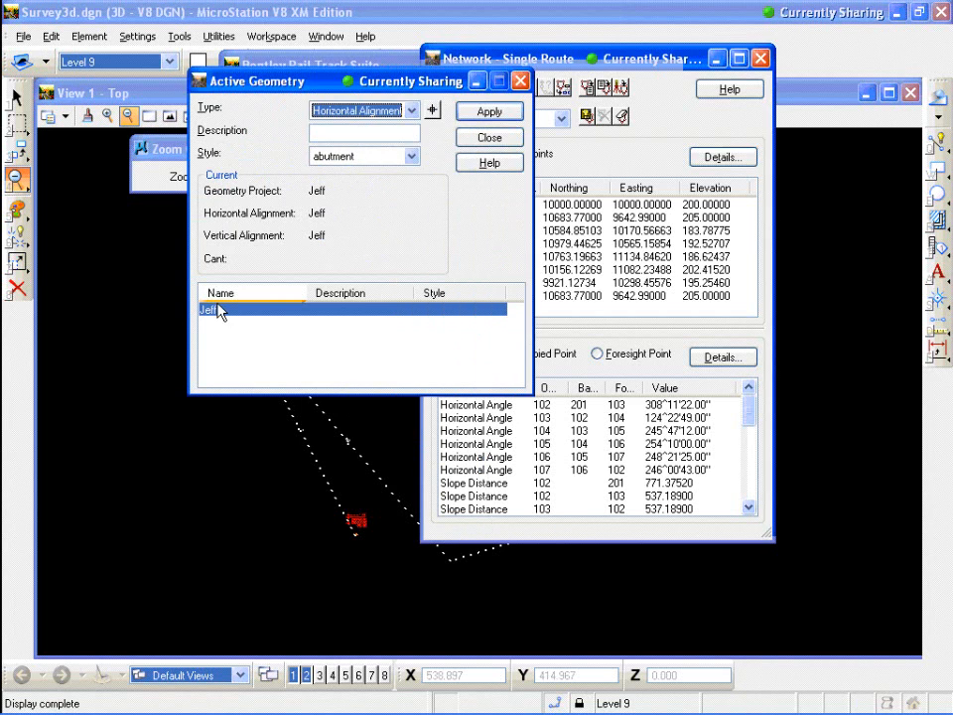
pyautogui.click(501, 139)
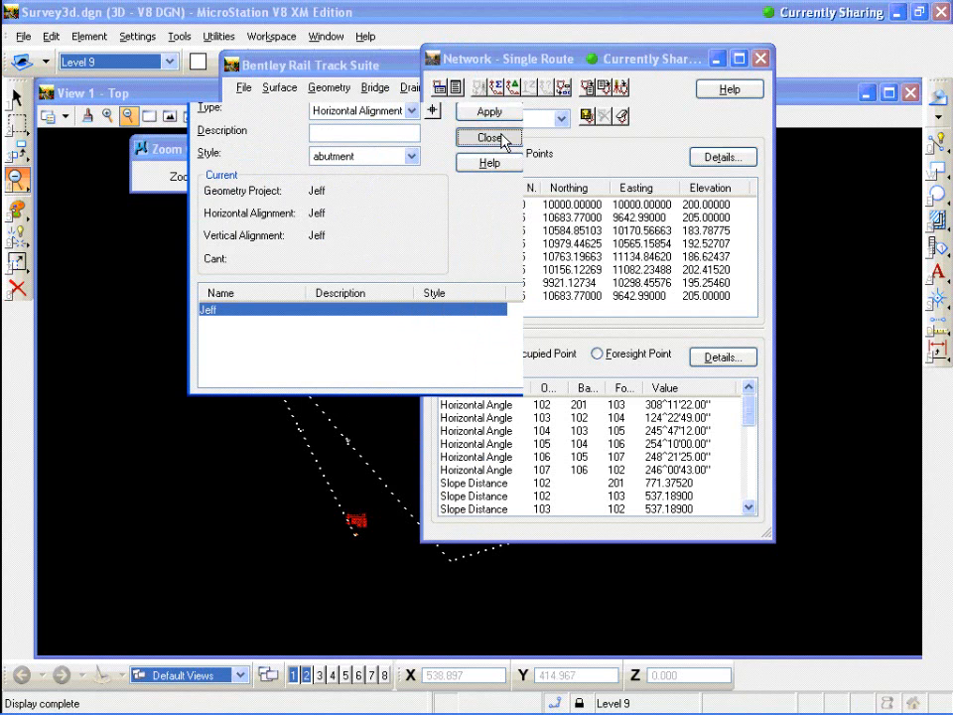
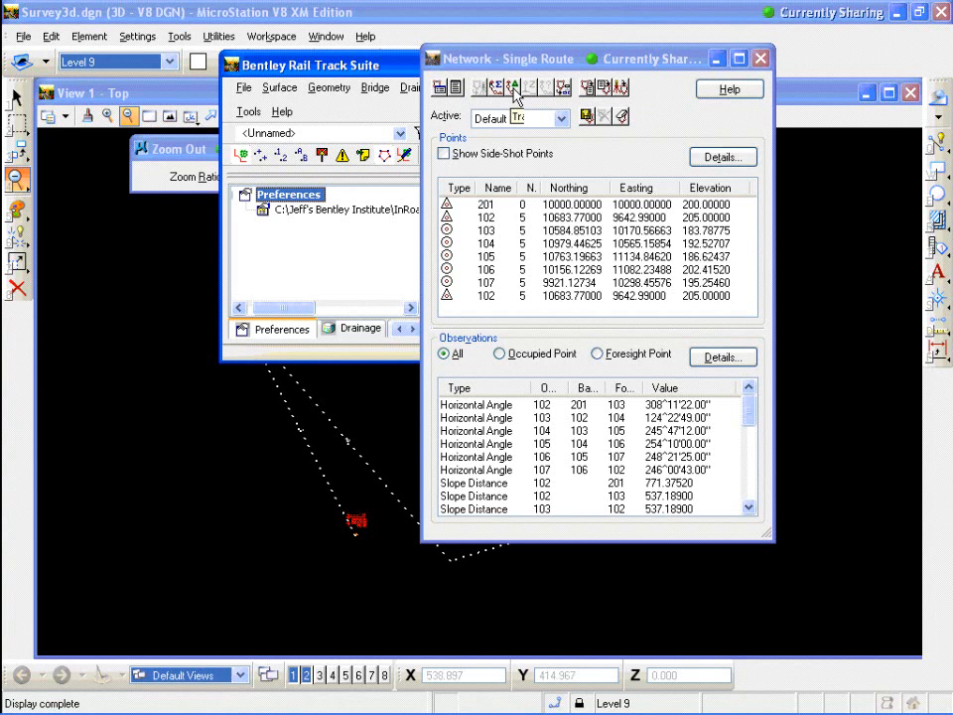
# - Adjust the traverse with the Compass method, leaving the reciprocal zenith and elevations adjustments disabled
pyautogui.click(513, 89)
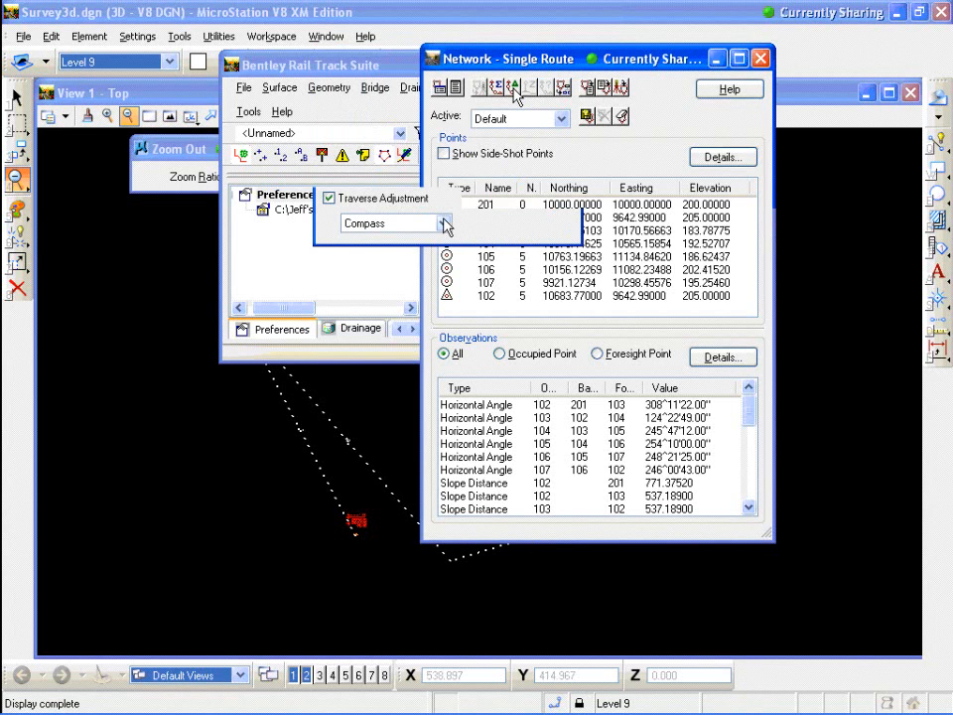
pyautogui.click(444, 224)
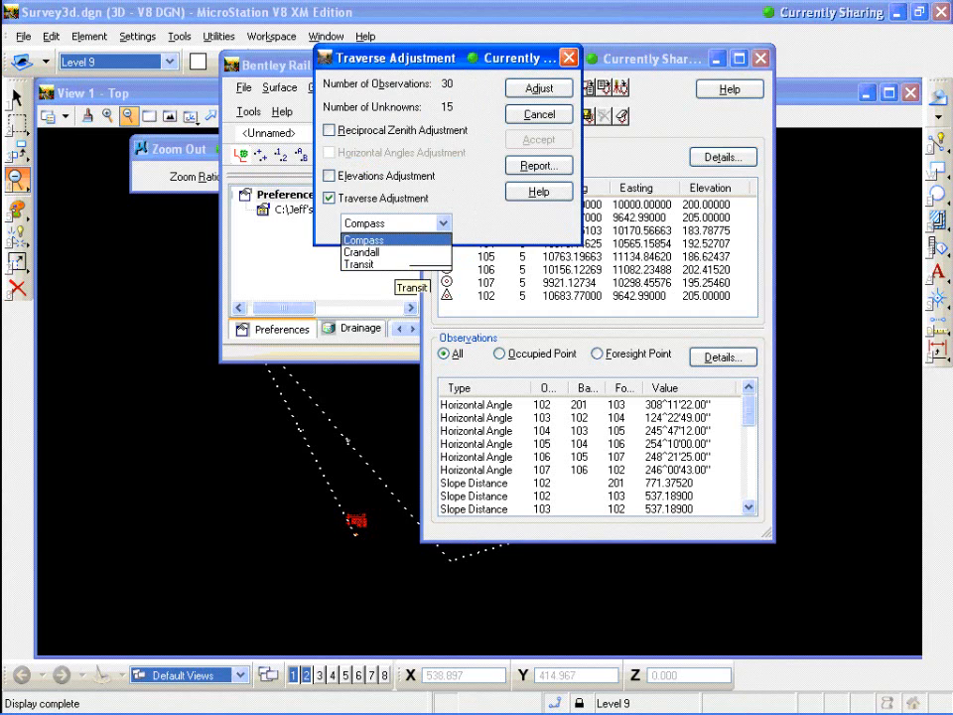
pyautogui.click(396, 241)
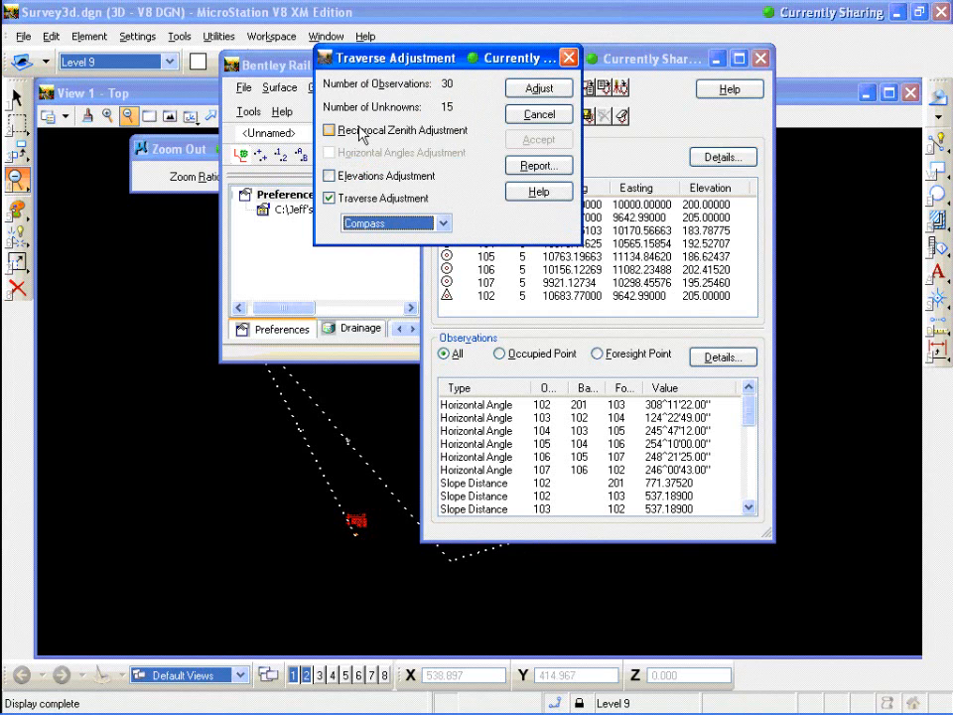
pyautogui.click(537, 90)
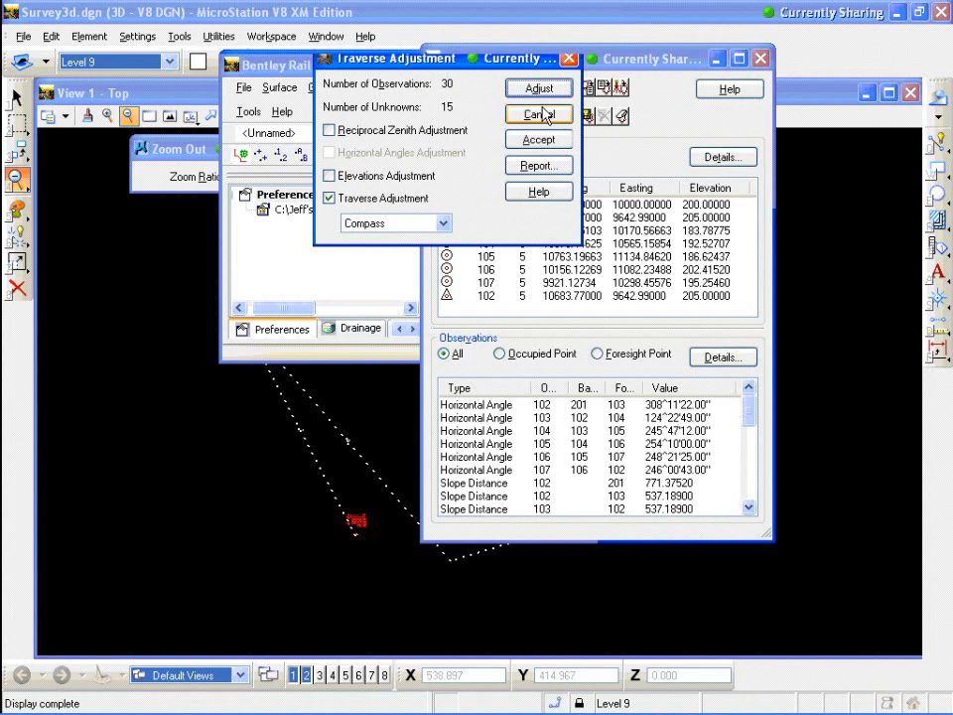
# - Generate the traverse adjustment report, examine its overview, point table and observation residuals, and close the report browser
pyautogui.click(553, 169)
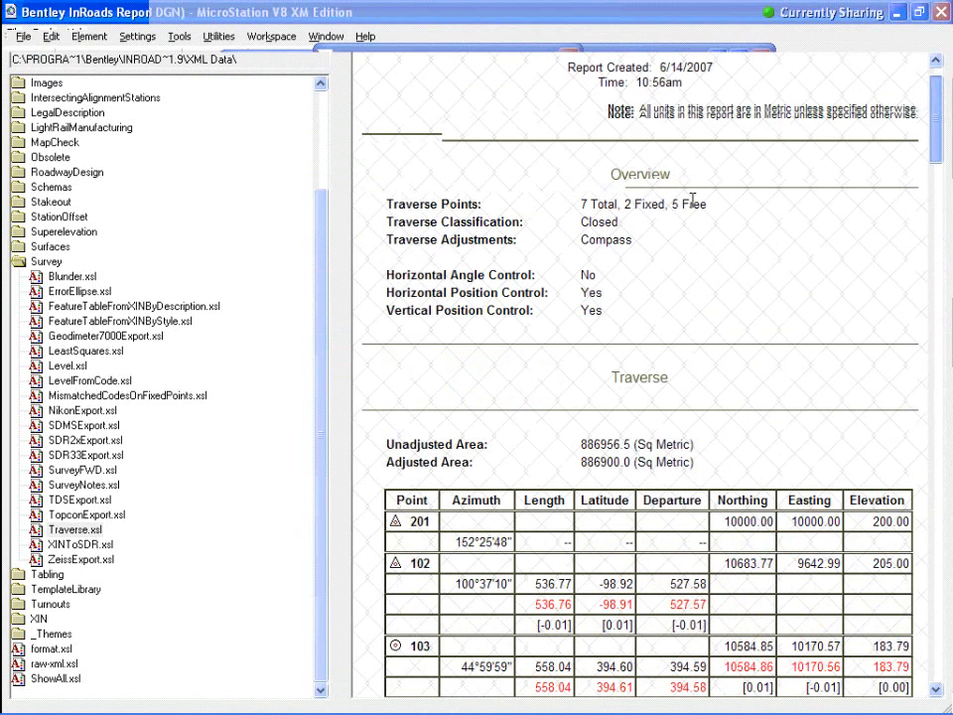
pyautogui.moveTo(936, 116); pyautogui.dragTo(936, 140)
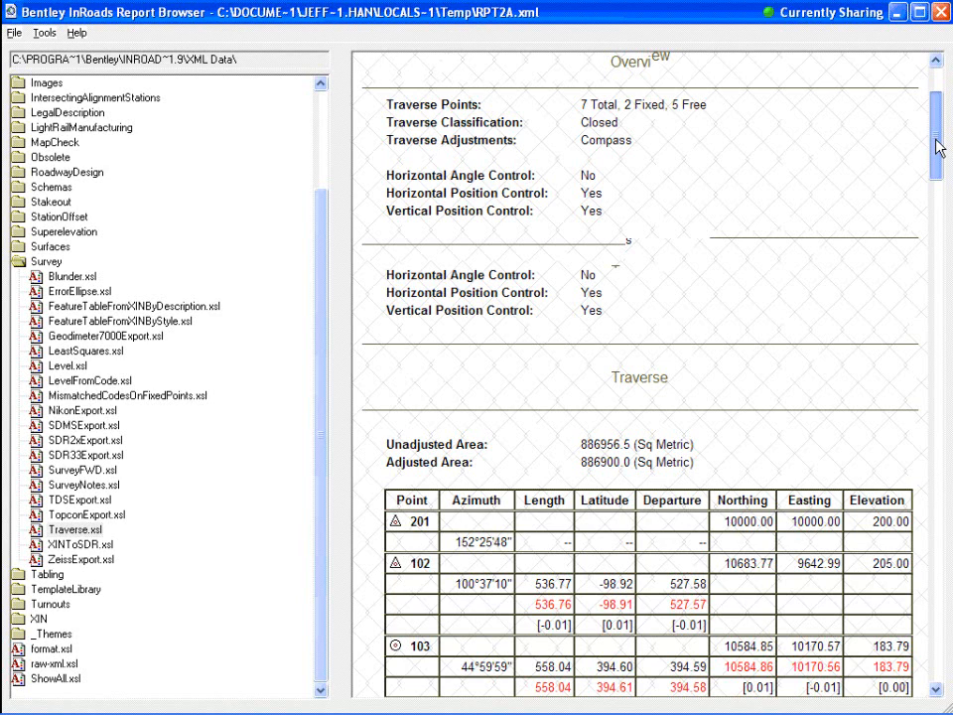
pyautogui.moveTo(936, 147); pyautogui.dragTo(943, 465)
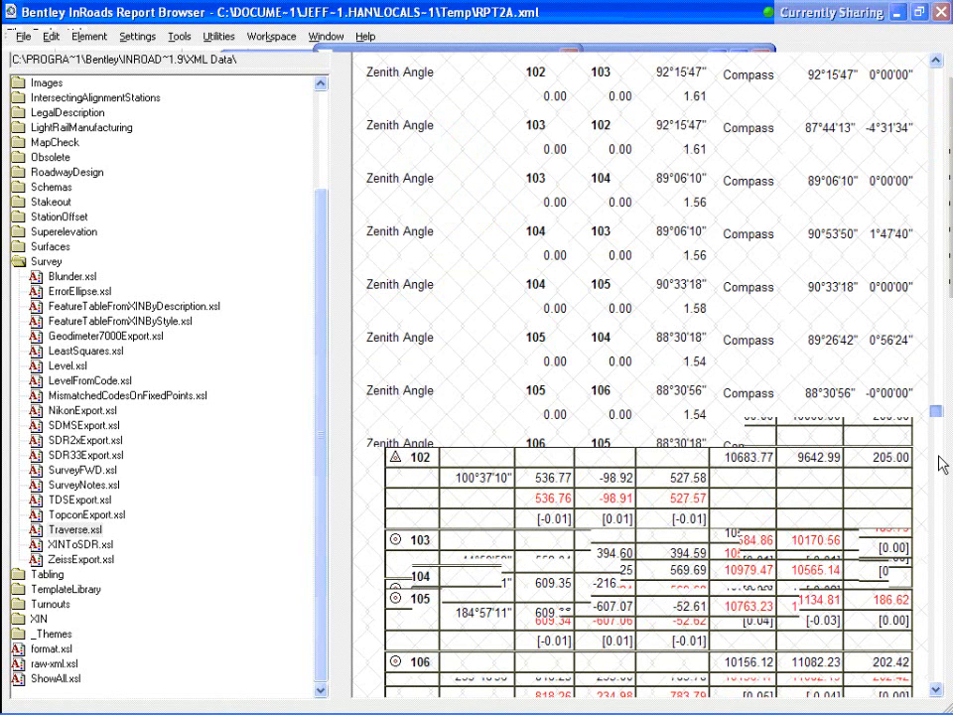
pyautogui.moveTo(942, 465); pyautogui.dragTo(938, 105)
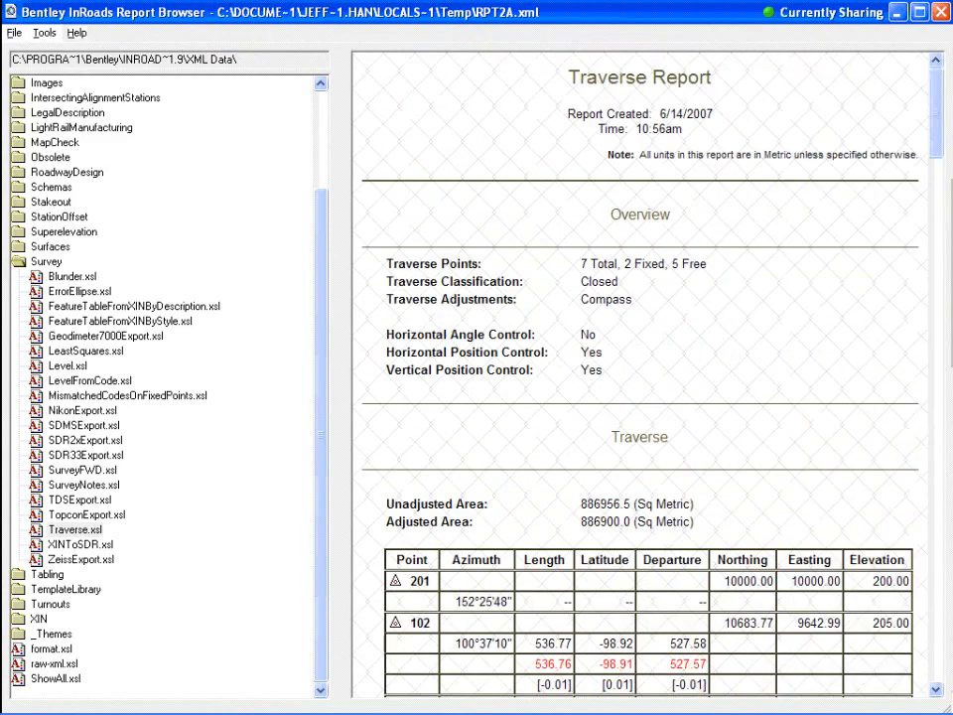
pyautogui.click(943, 12)
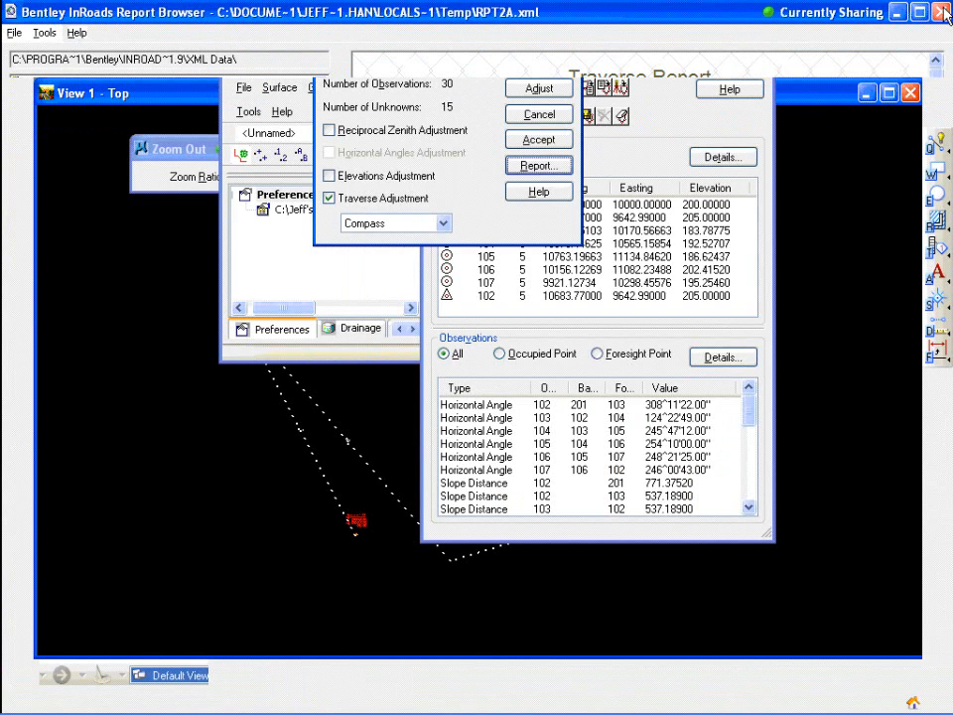
pyautogui.click(940, 12)
# - Accept the traverse adjustment and update the fieldbook with the adjusted coordinates
pyautogui.click(538, 141)
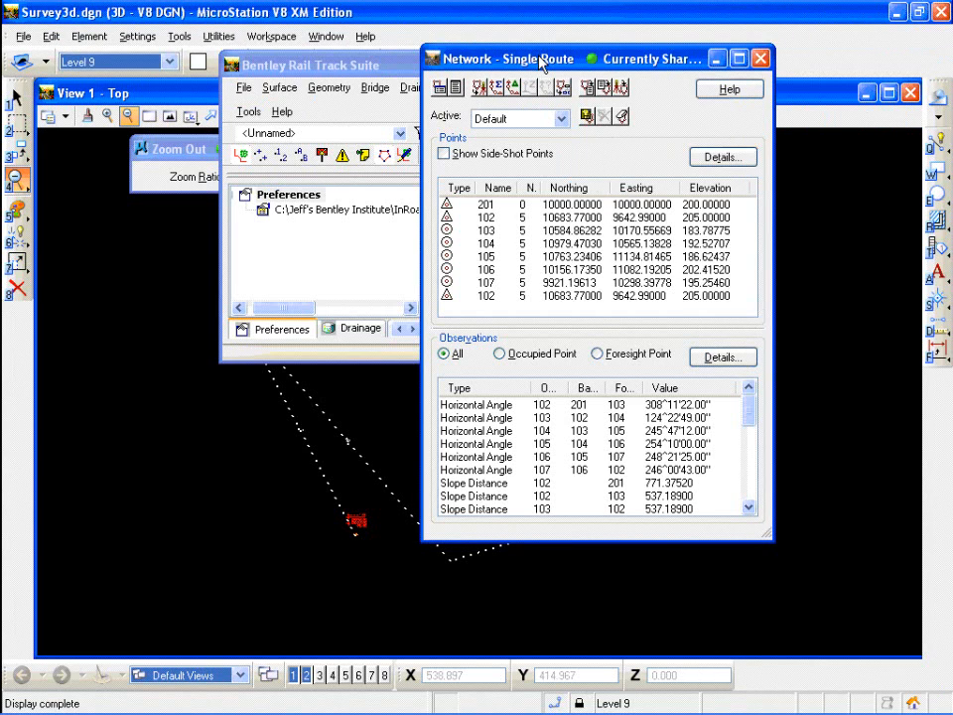
pyautogui.click(479, 88)
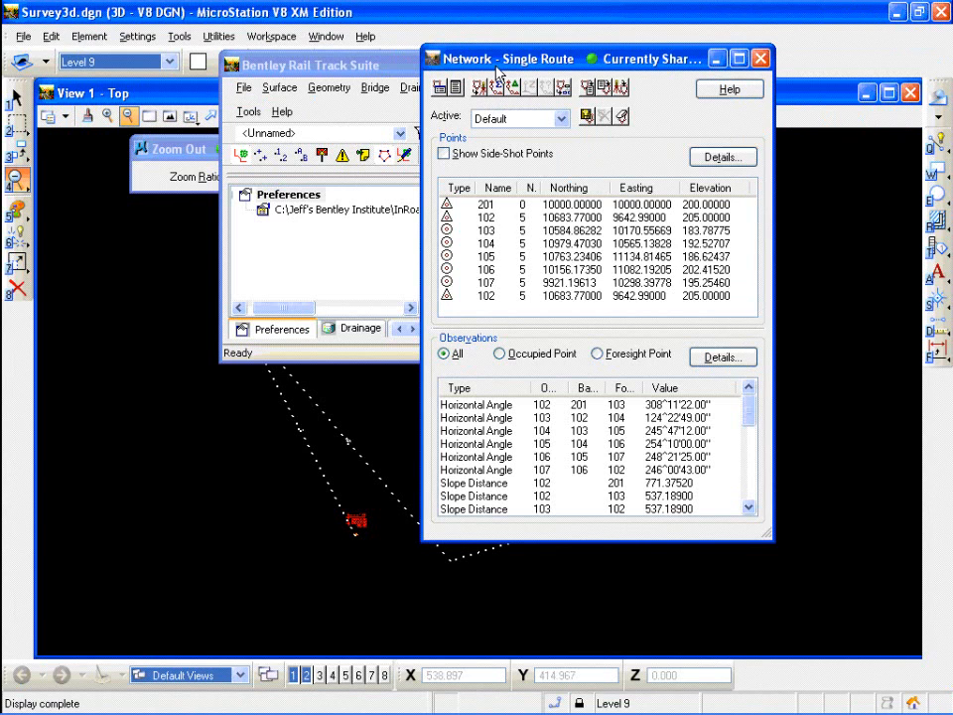
# - Spread the Network and Bentley Rail Track Suite windows apart and open the N1 fieldbook data
pyautogui.moveTo(497, 58); pyautogui.dragTo(519, 72)
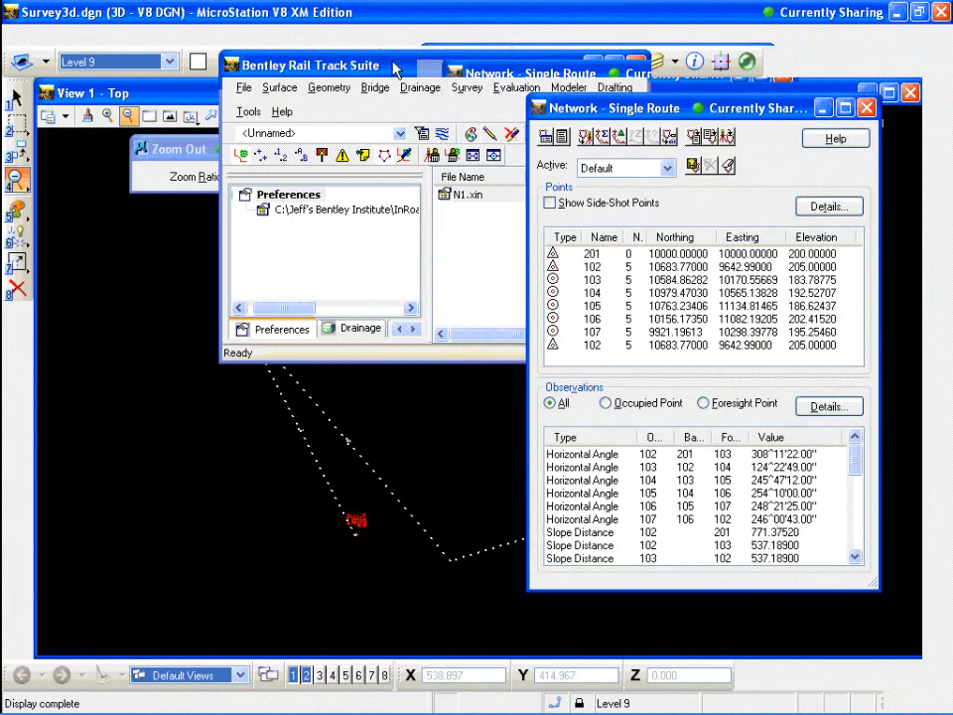
pyautogui.moveTo(392, 61); pyautogui.dragTo(260, 66)
pyautogui.click(335, 87)
pyautogui.click(383, 201)
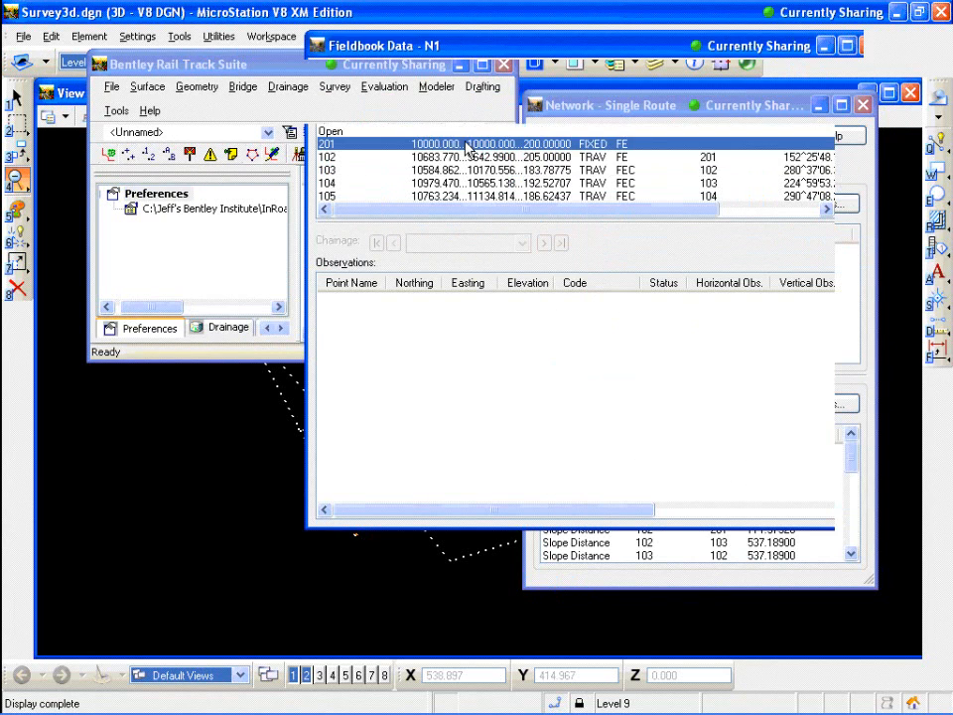
# - Review the status and observations of stations 102 and 103 in the fieldbook, and reposition the Fieldbook Data window
pyautogui.click(625, 156)
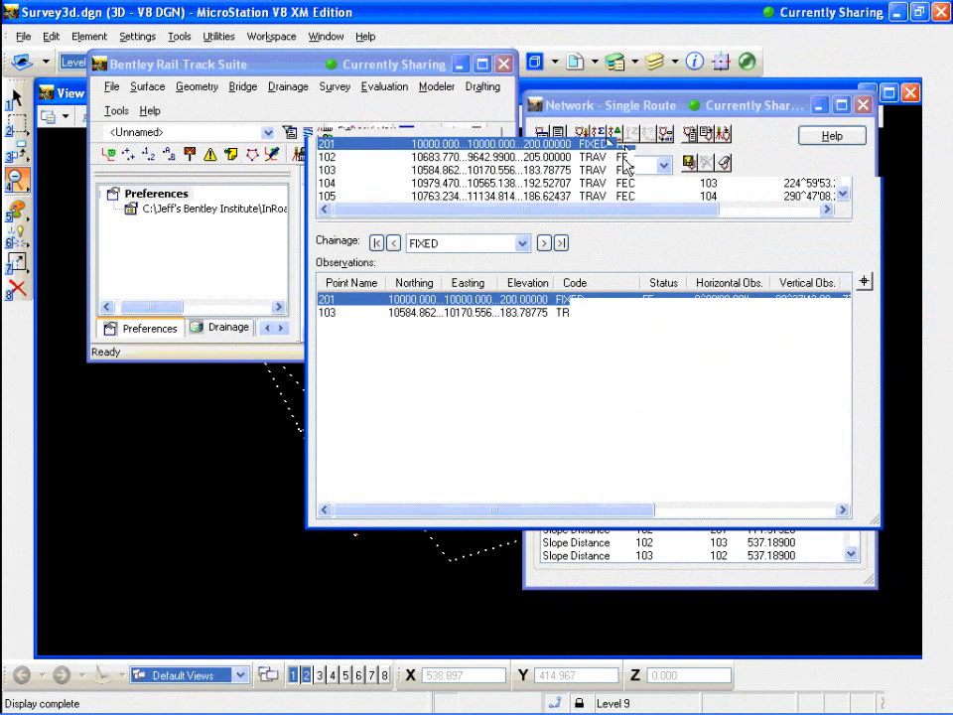
pyautogui.click(618, 171)
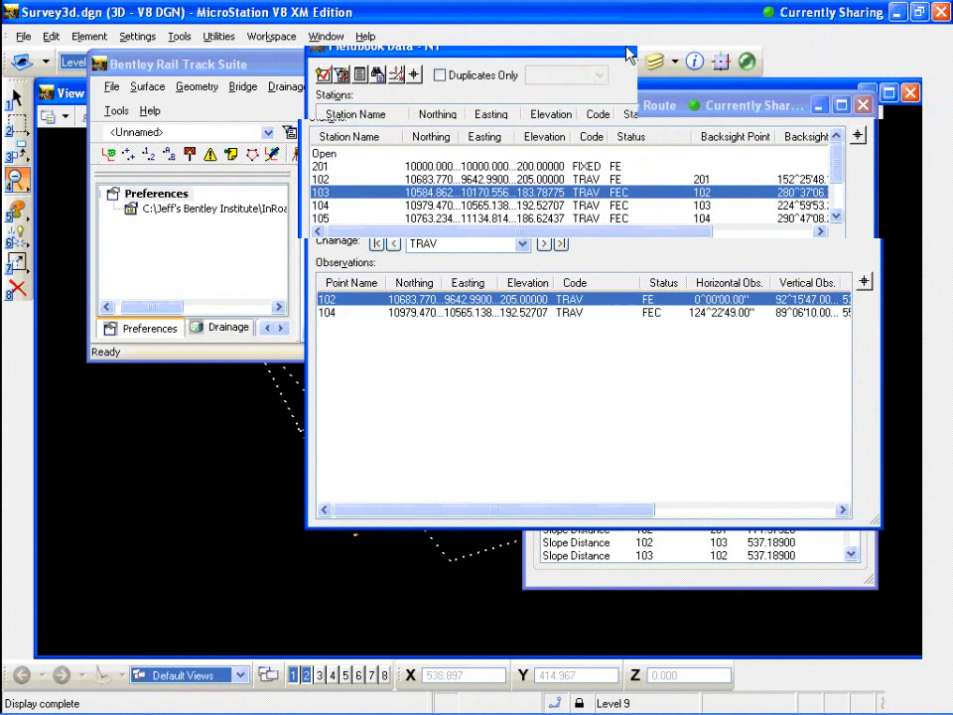
pyautogui.moveTo(627, 48); pyautogui.dragTo(597, 91)
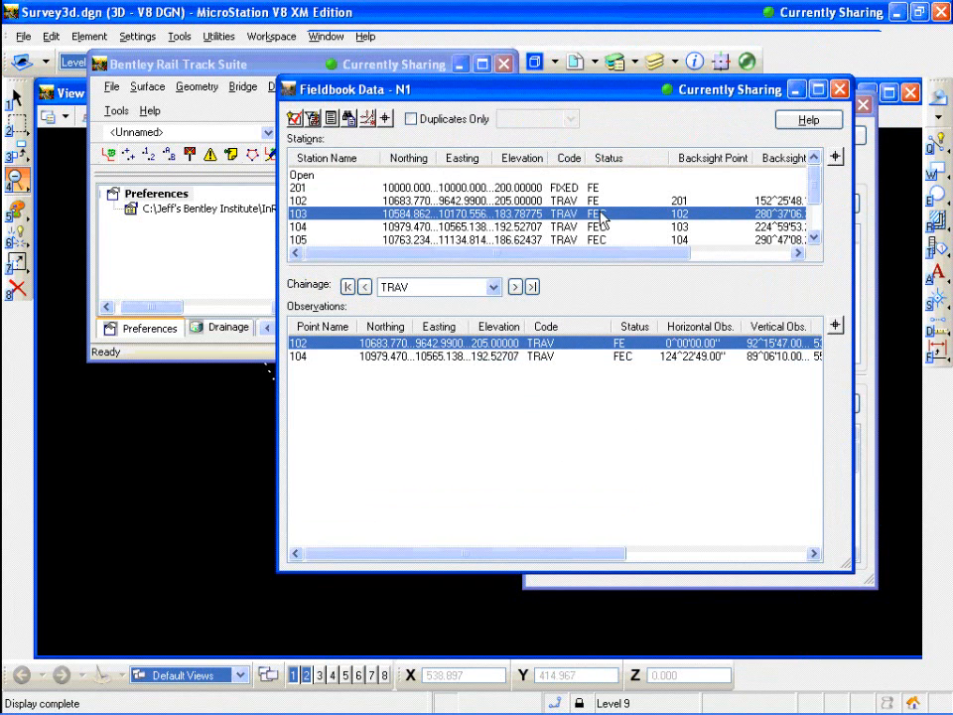
# - Look up the status letter codes in the Fieldbook Data help topic, and close the help
pyautogui.press('F1')
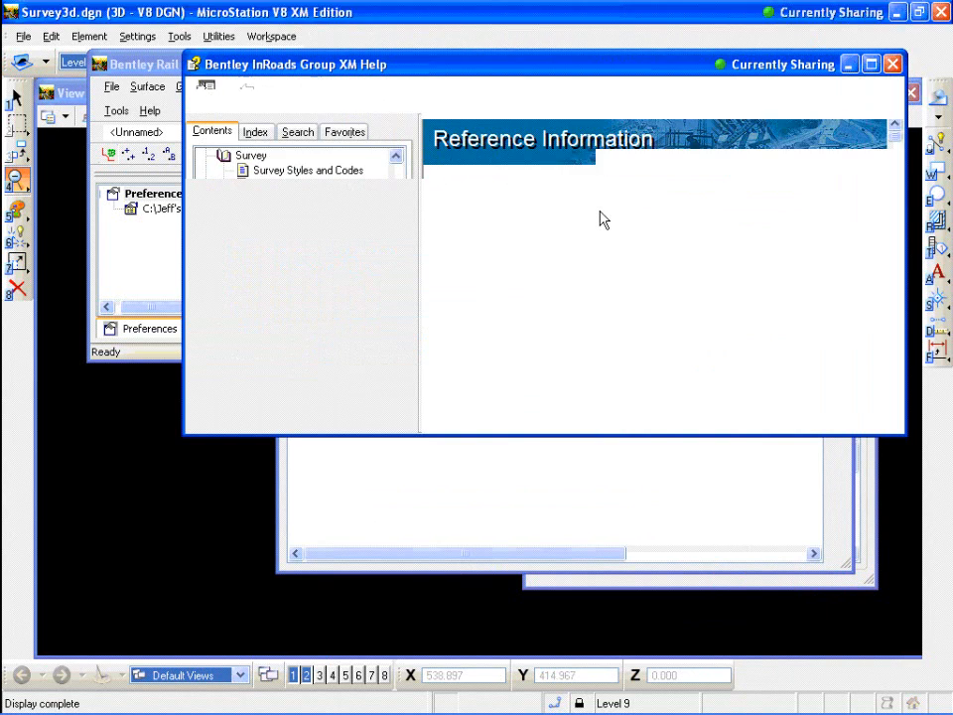
pyautogui.moveTo(896, 138)
pyautogui.mouseDown()
pyautogui.moveTo(899, 199)
pyautogui.moveTo(913, 219)
pyautogui.moveTo(904, 257)
pyautogui.moveTo(903, 243)
pyautogui.moveTo(894, 247)
pyautogui.moveTo(904, 259)
pyautogui.mouseUp()
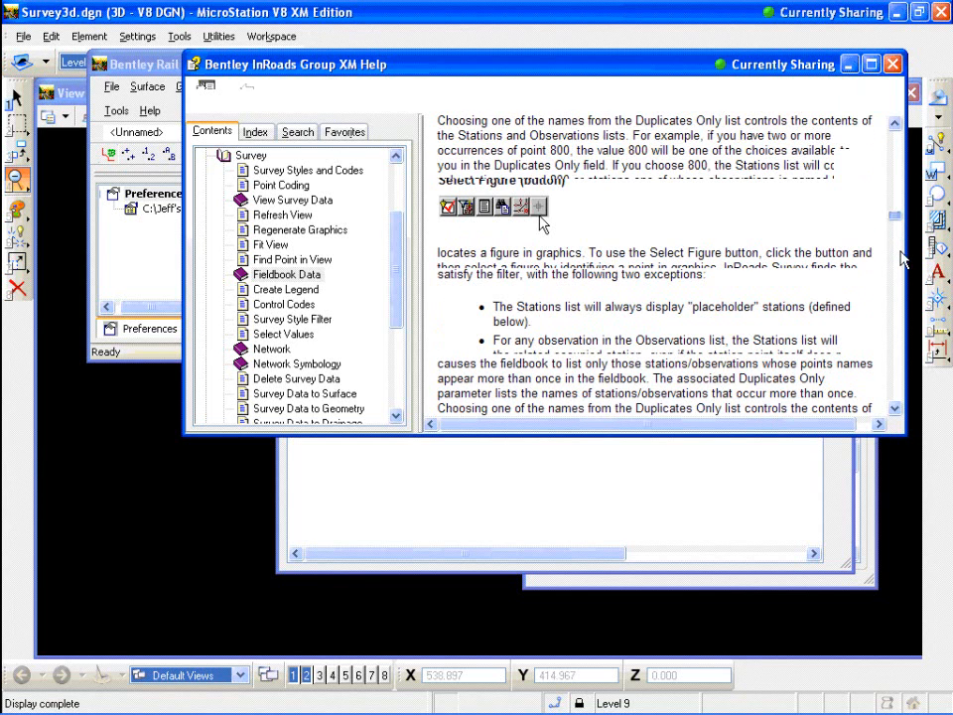
pyautogui.moveTo(902, 260); pyautogui.dragTo(902, 270)
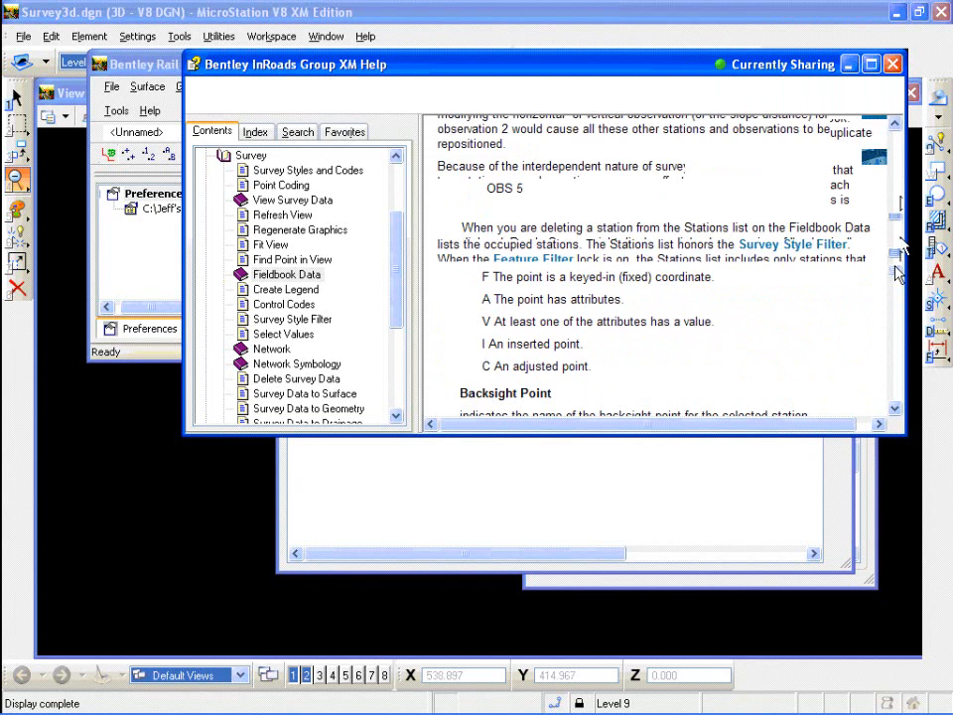
pyautogui.click(892, 63)
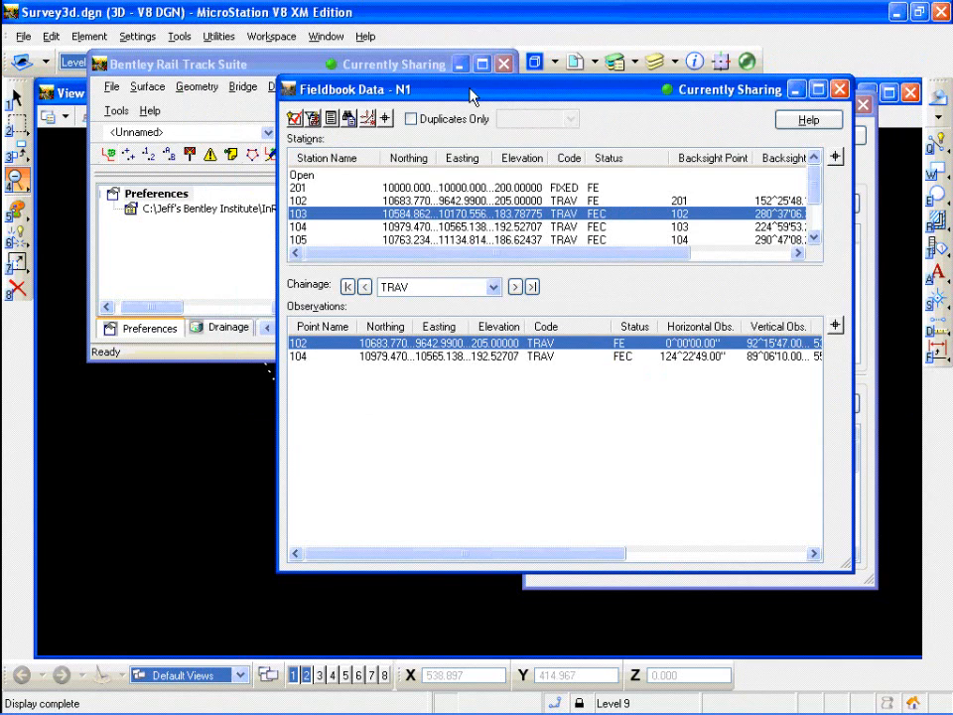
# - Reopen the help, search it for "Status", and pick the Fieldbook Data topic from the results
pyautogui.press('F1')
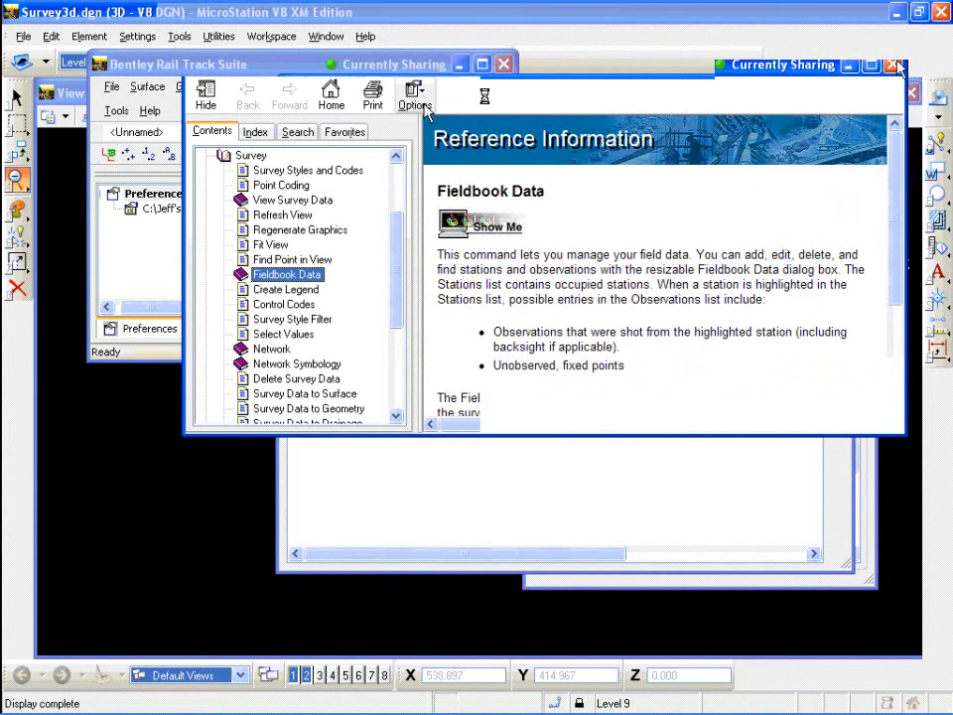
pyautogui.click(303, 133)
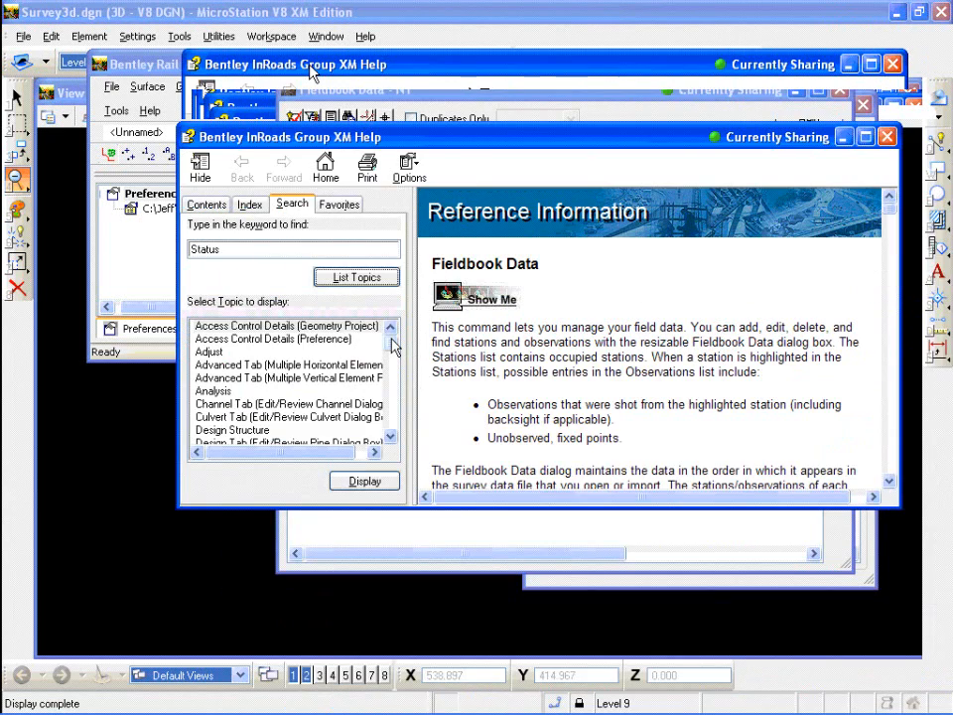
pyautogui.moveTo(392, 340); pyautogui.dragTo(391, 370)
pyautogui.click(236, 354)
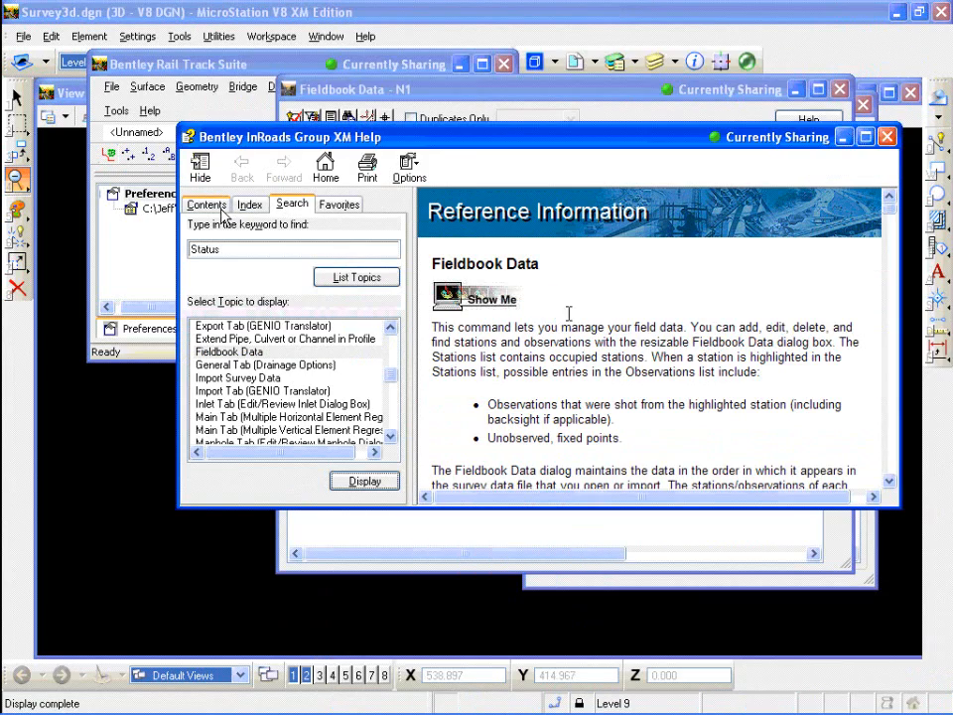
# - Browse the help contents under Fieldbook Data, read the Point Code Find and Replace topic, and close the help
pyautogui.click(216, 206)
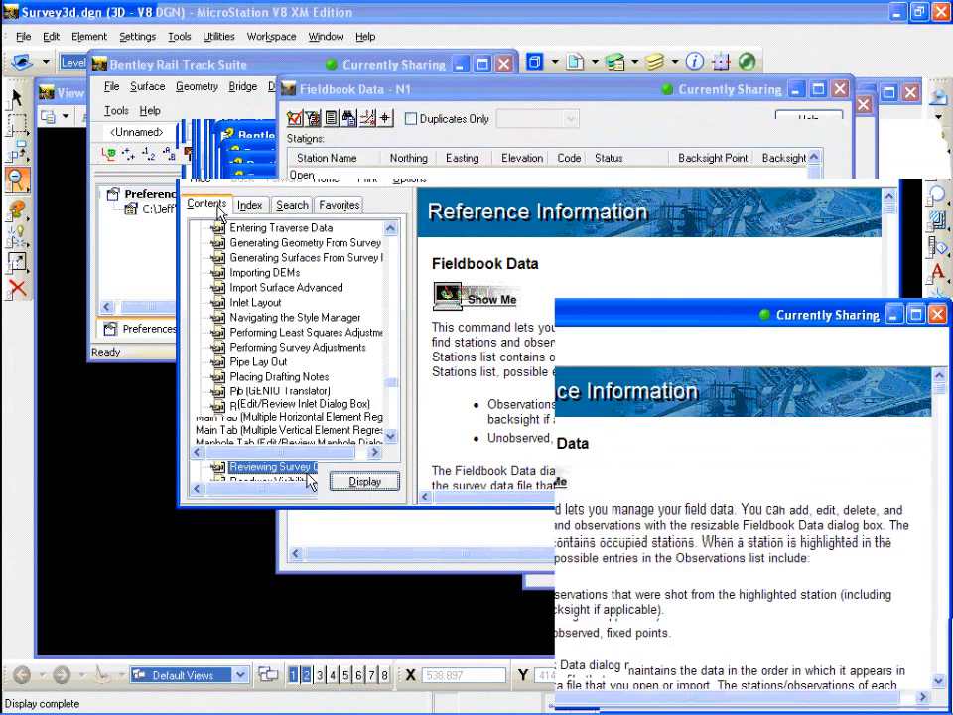
pyautogui.moveTo(397, 402); pyautogui.dragTo(397, 256)
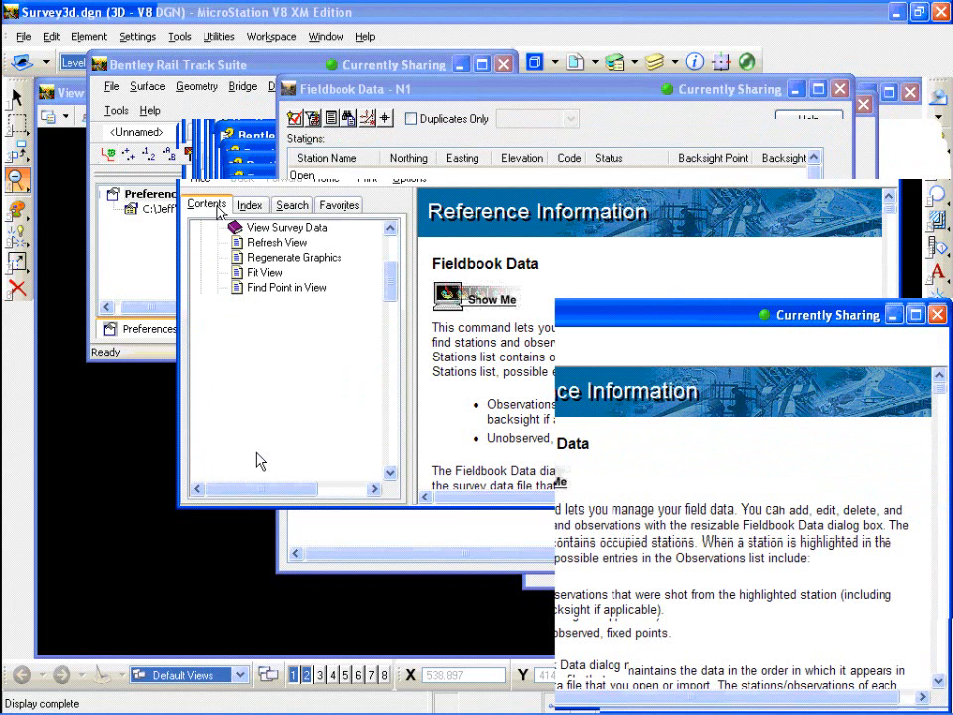
pyautogui.click(295, 318)
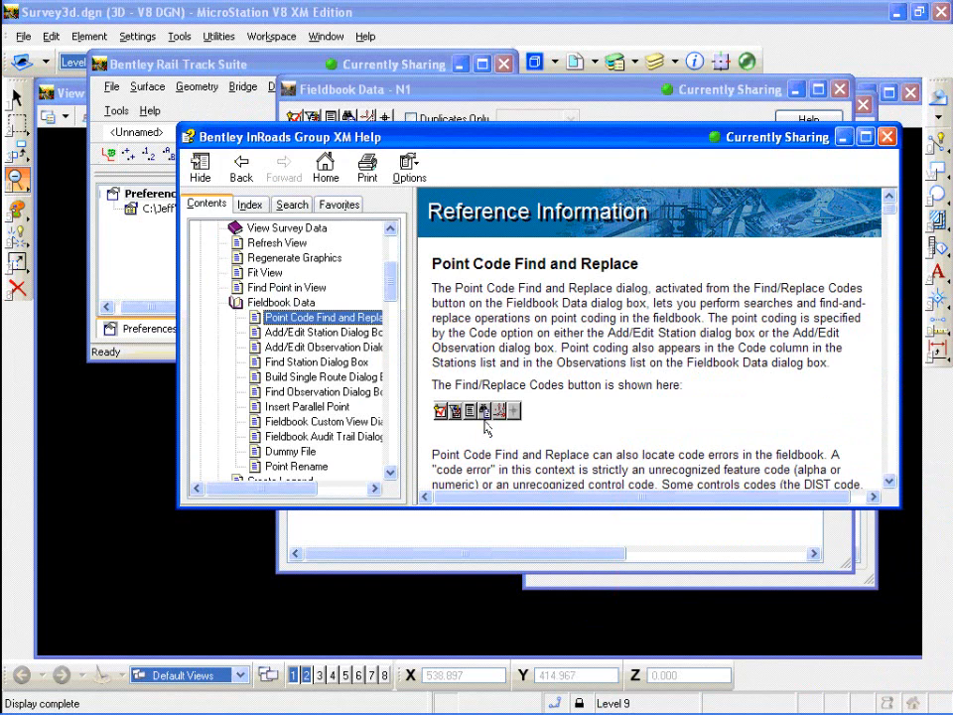
pyautogui.click(888, 136)
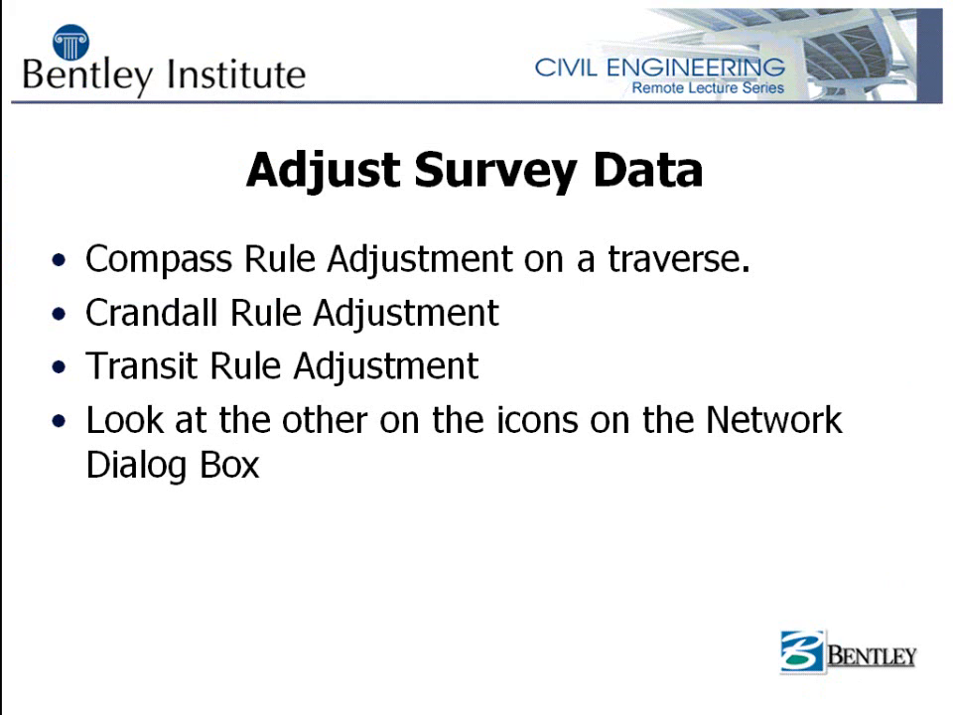
pyautogui.press('Right')
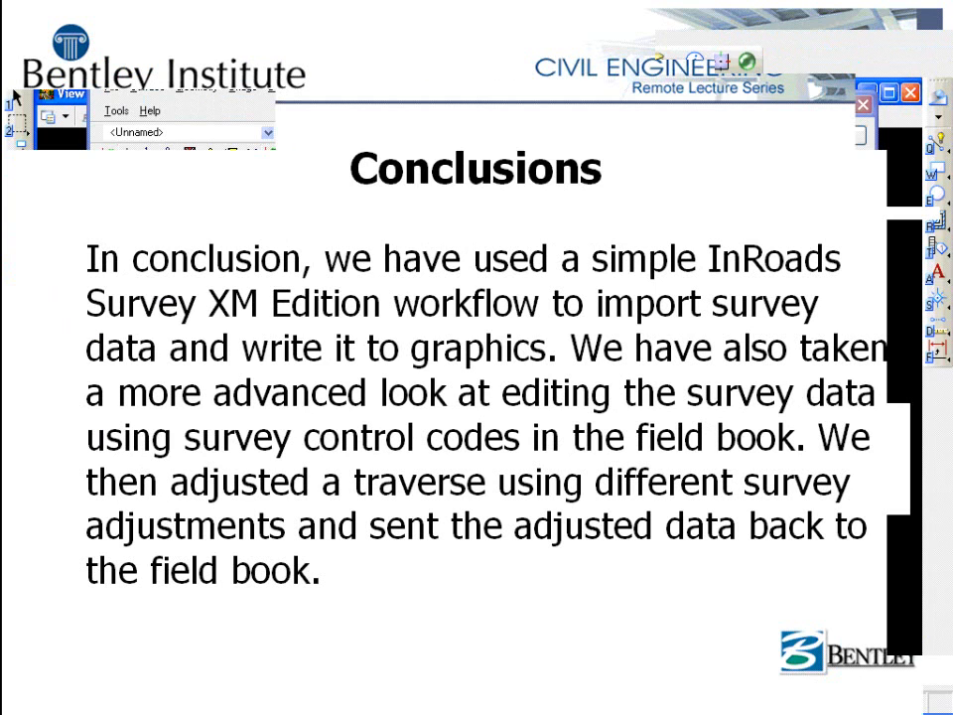